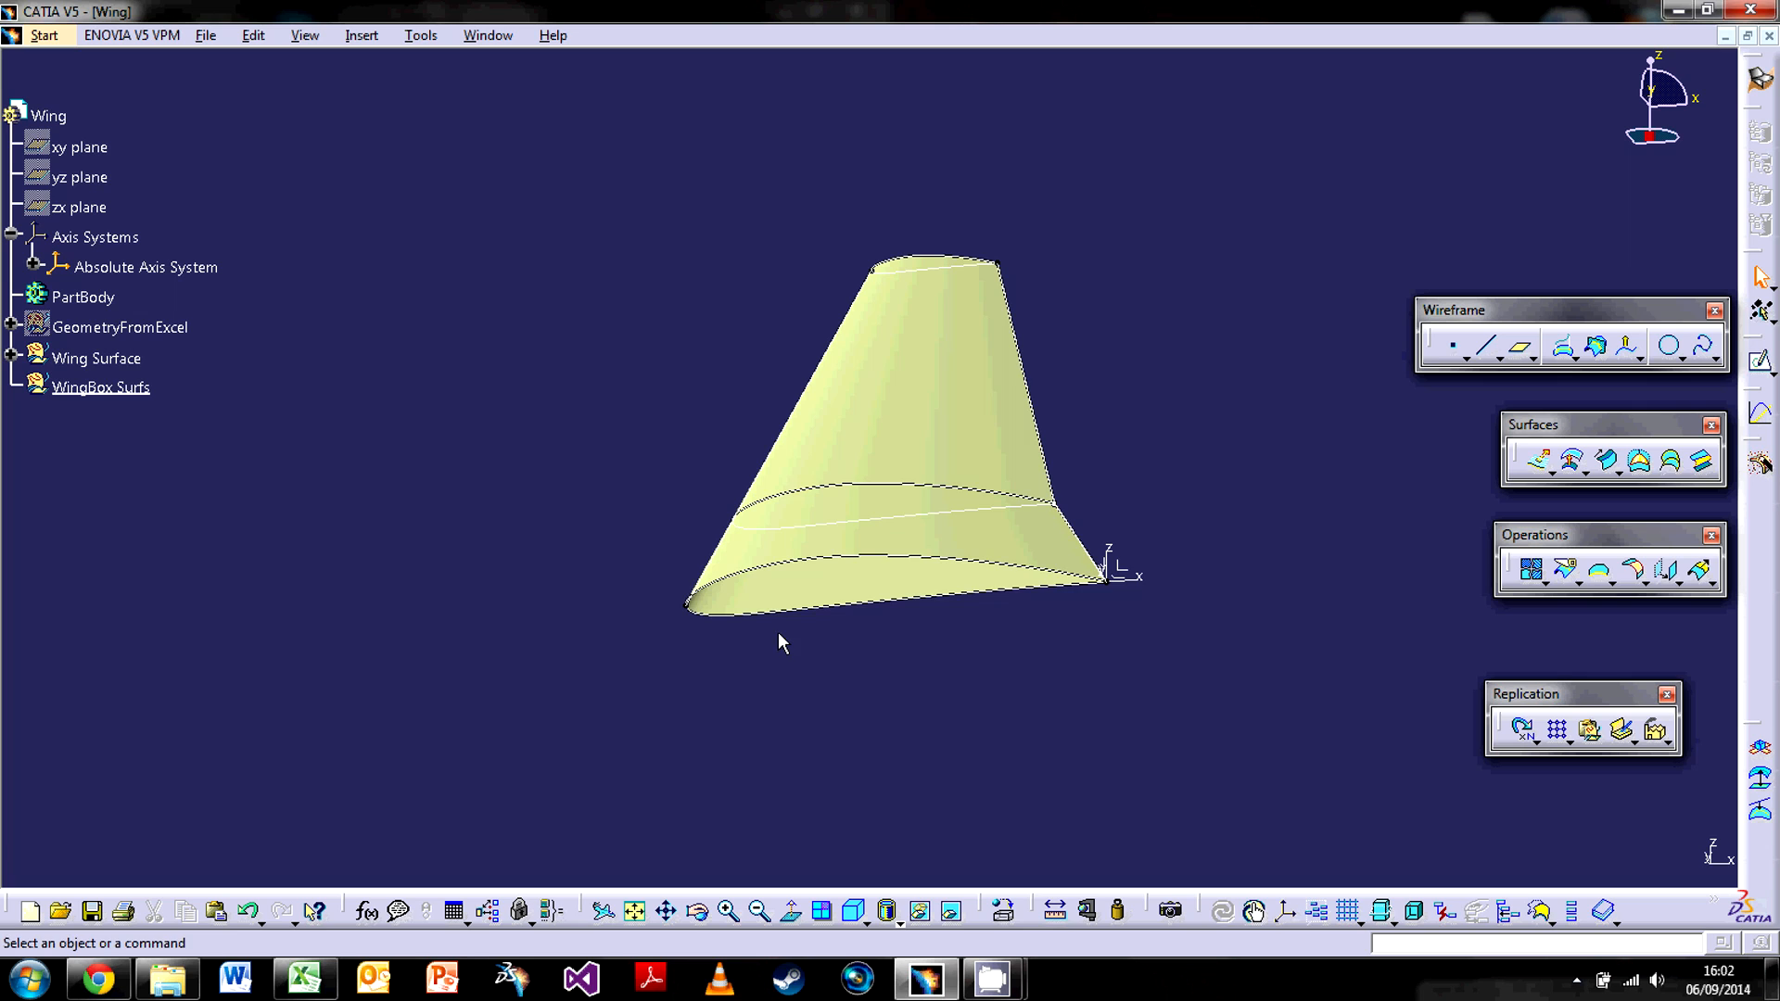
{"action": "middle_click_drag", "start_coordinate": [937, 498], "coordinate": [728, 773]}
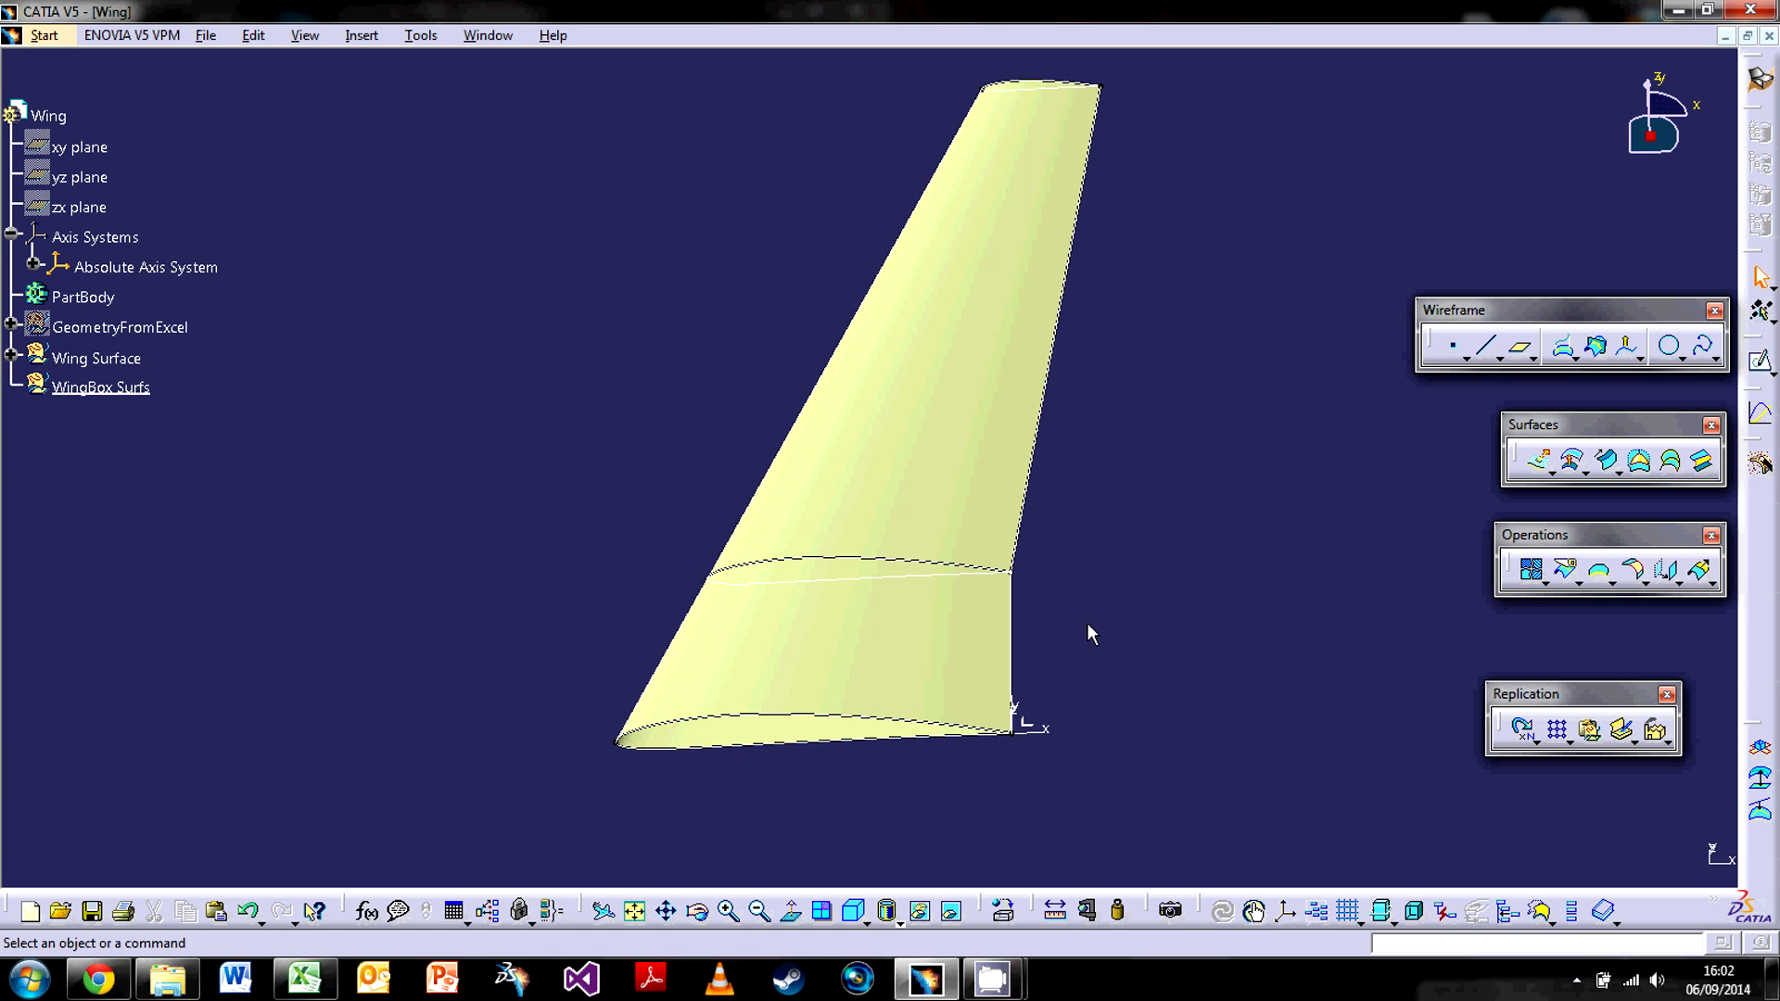
{"action": "middle_click_drag", "start_coordinate": [946, 624], "coordinate": [383, 697]}
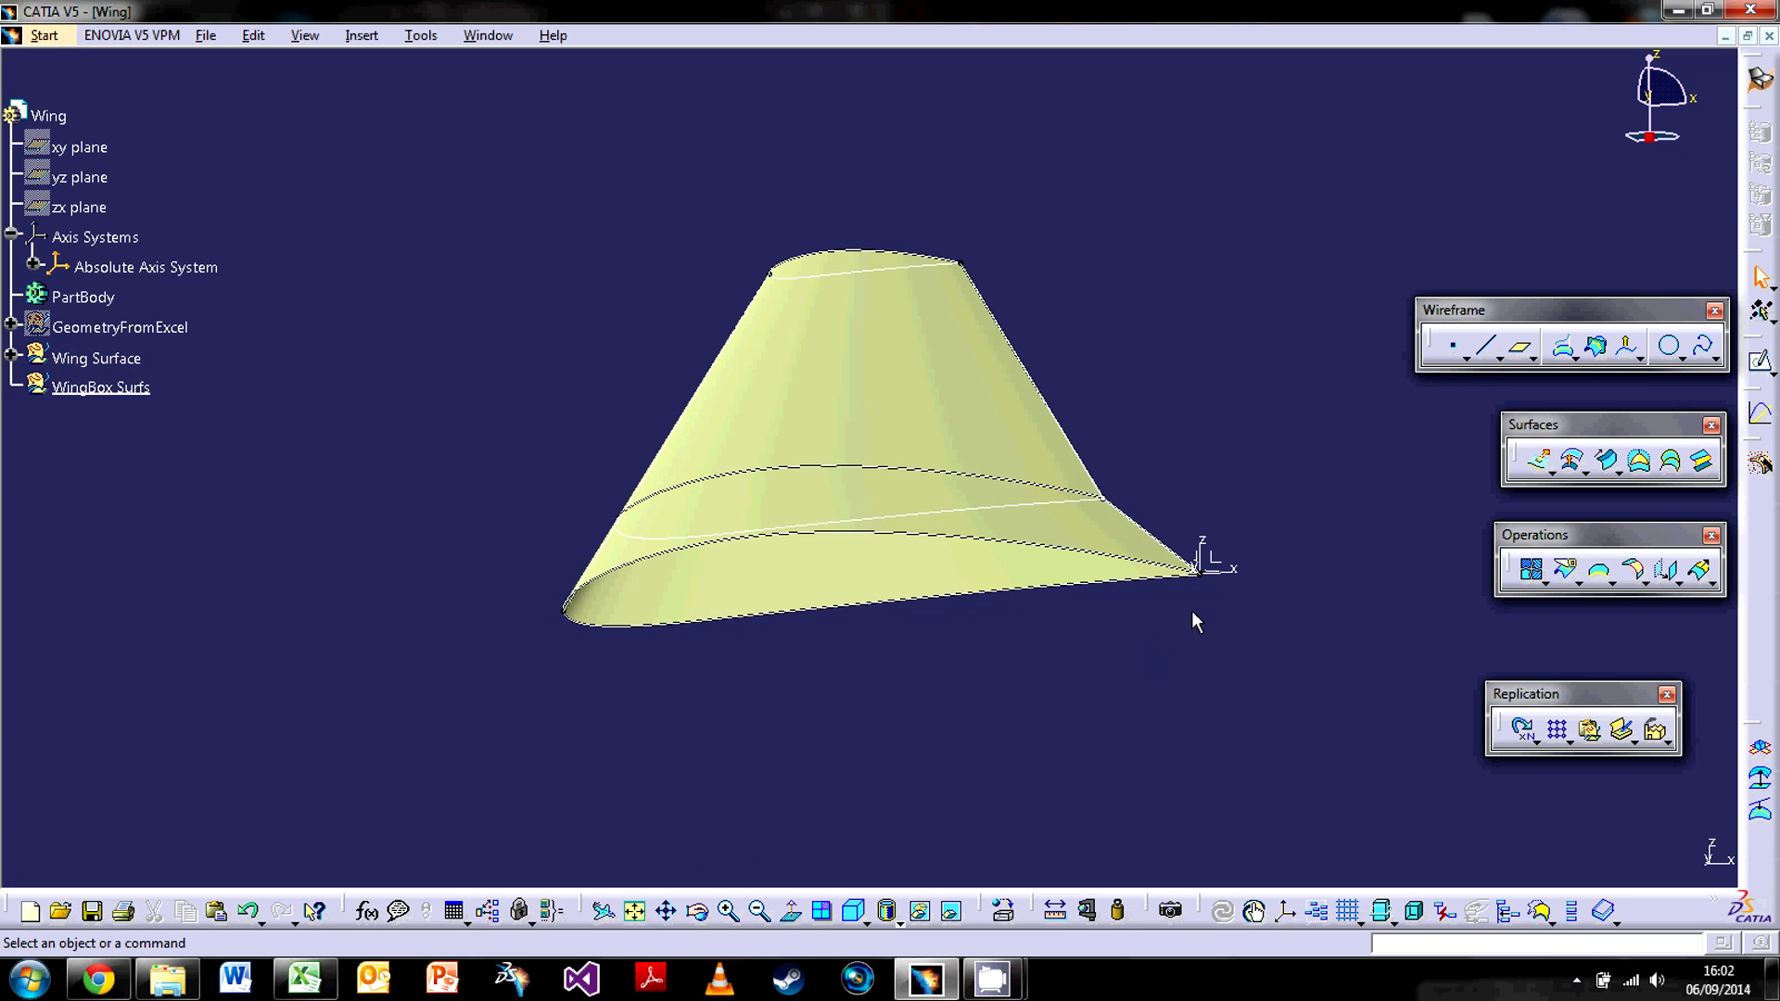
{"action": "middle_click_drag", "start_coordinate": [1090, 632], "coordinate": [1049, 500]}
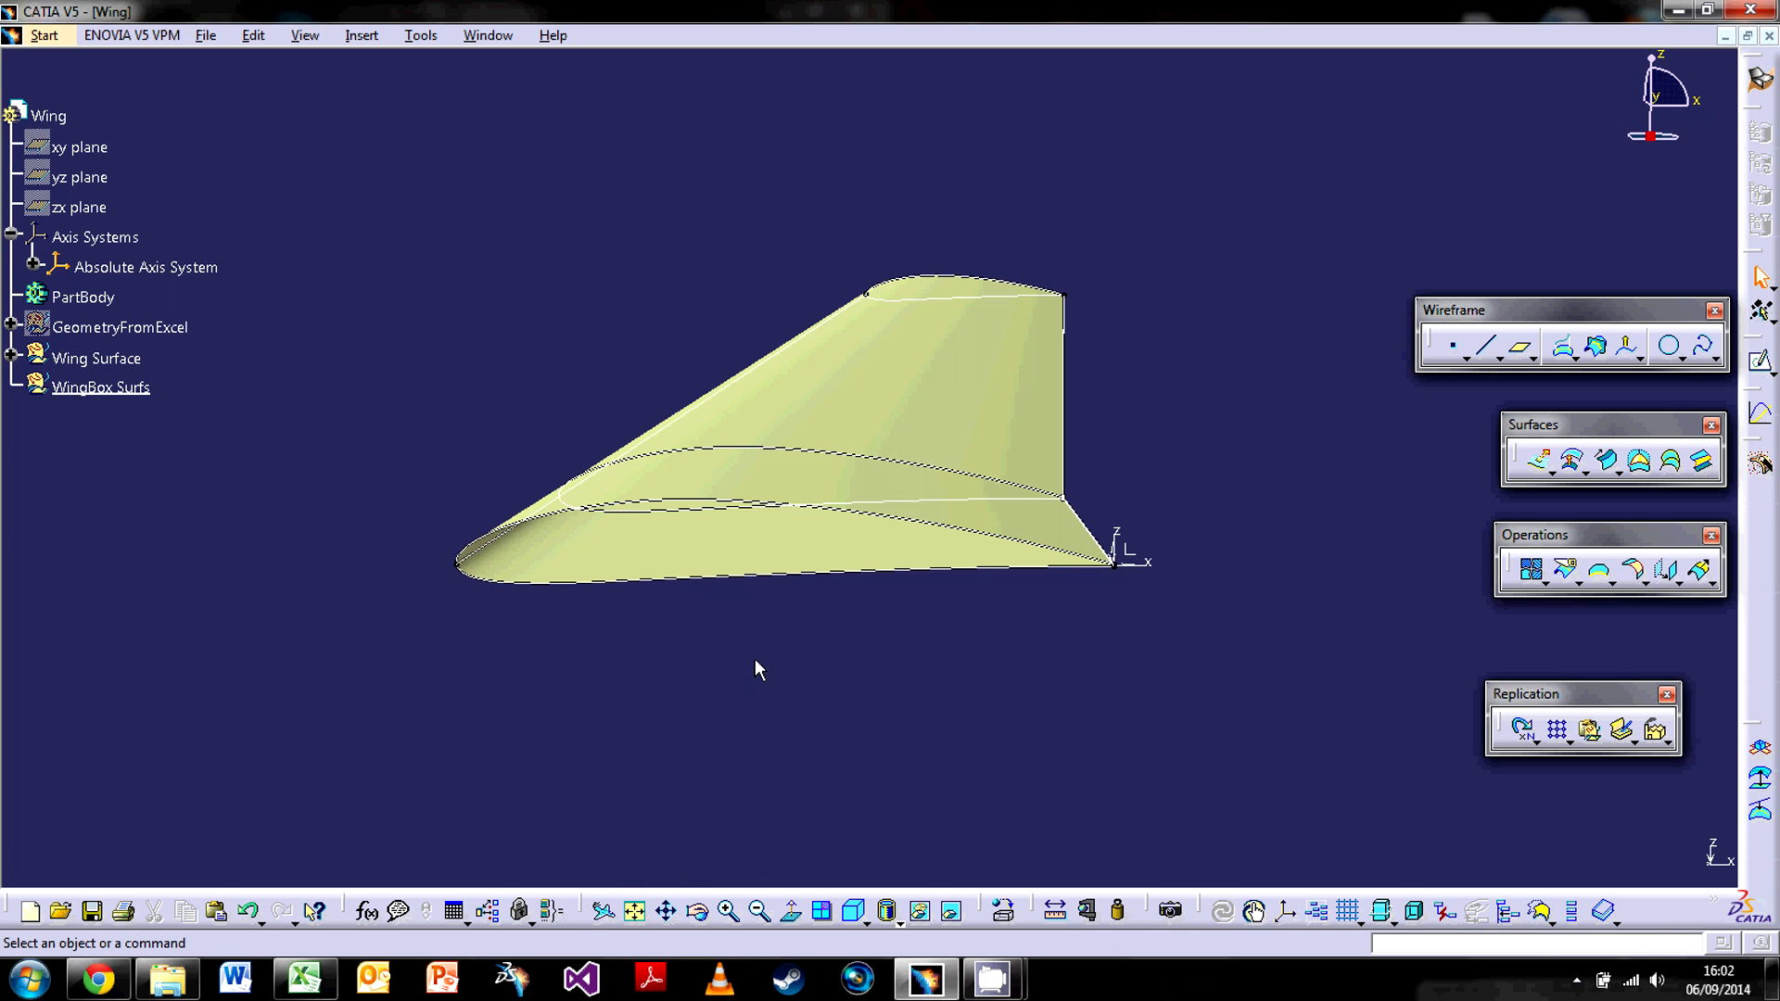
{"action": "middle_click_drag", "start_coordinate": [687, 601], "coordinate": [286, 503]}
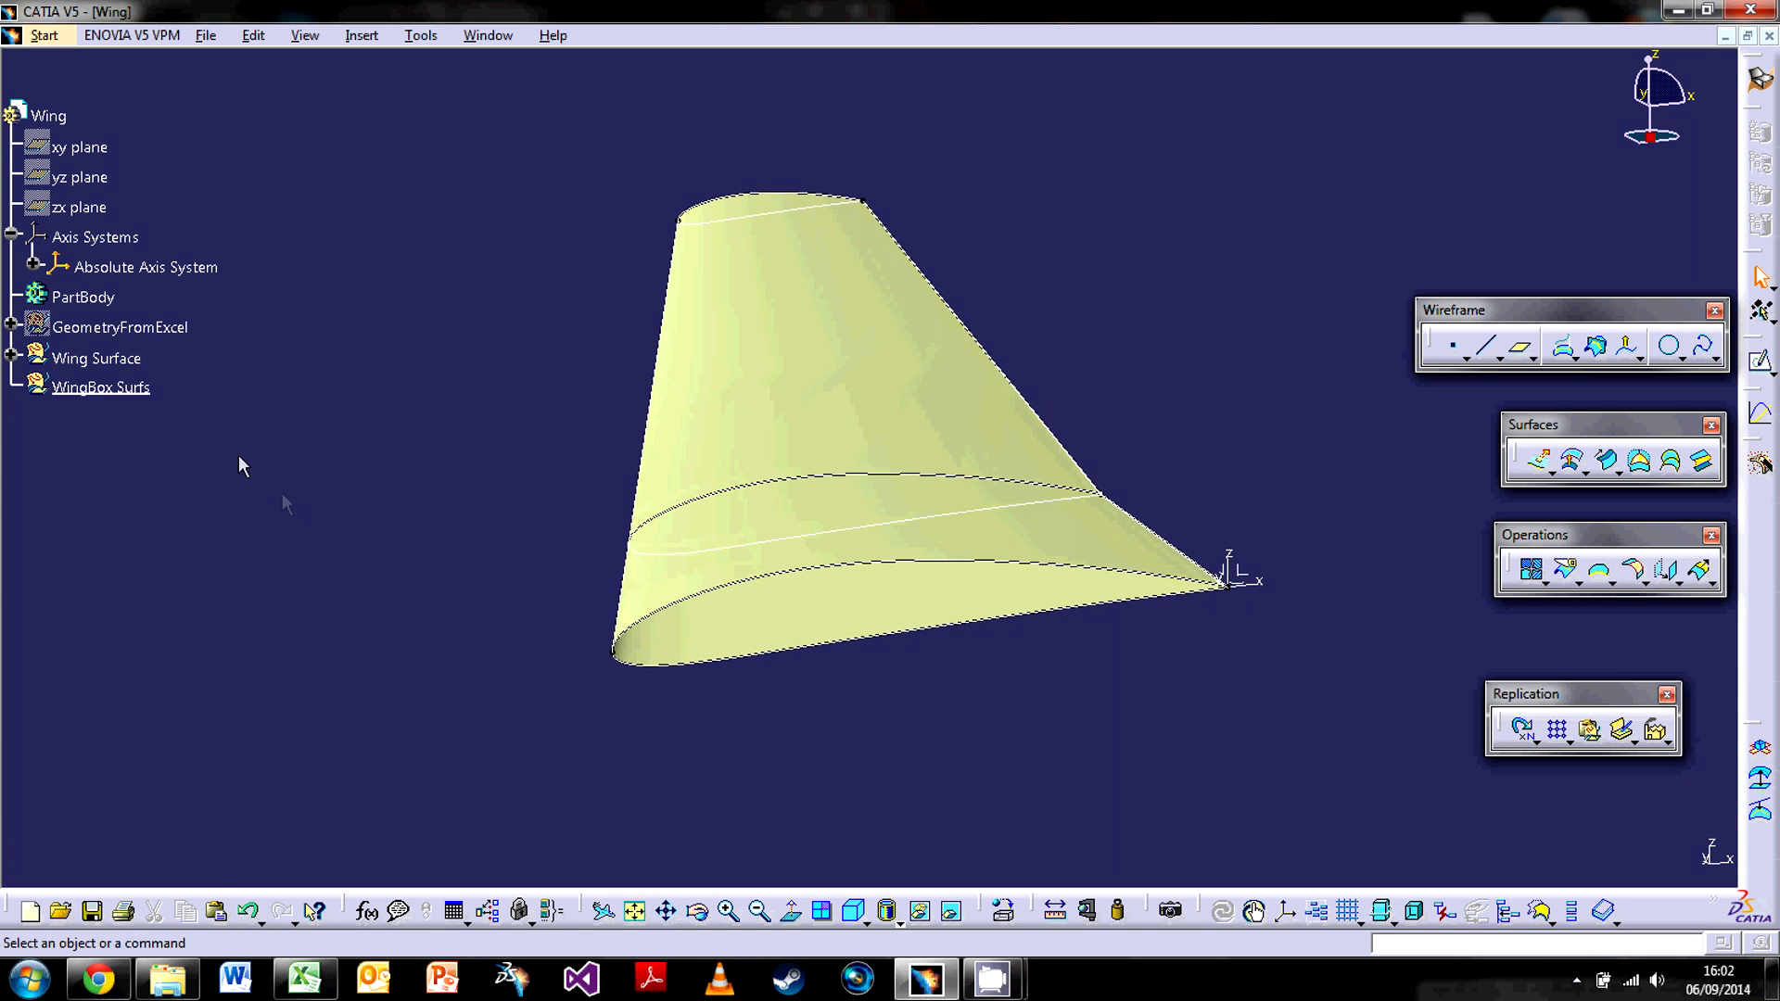
{"action": "left_click", "coordinate": [141, 394]}
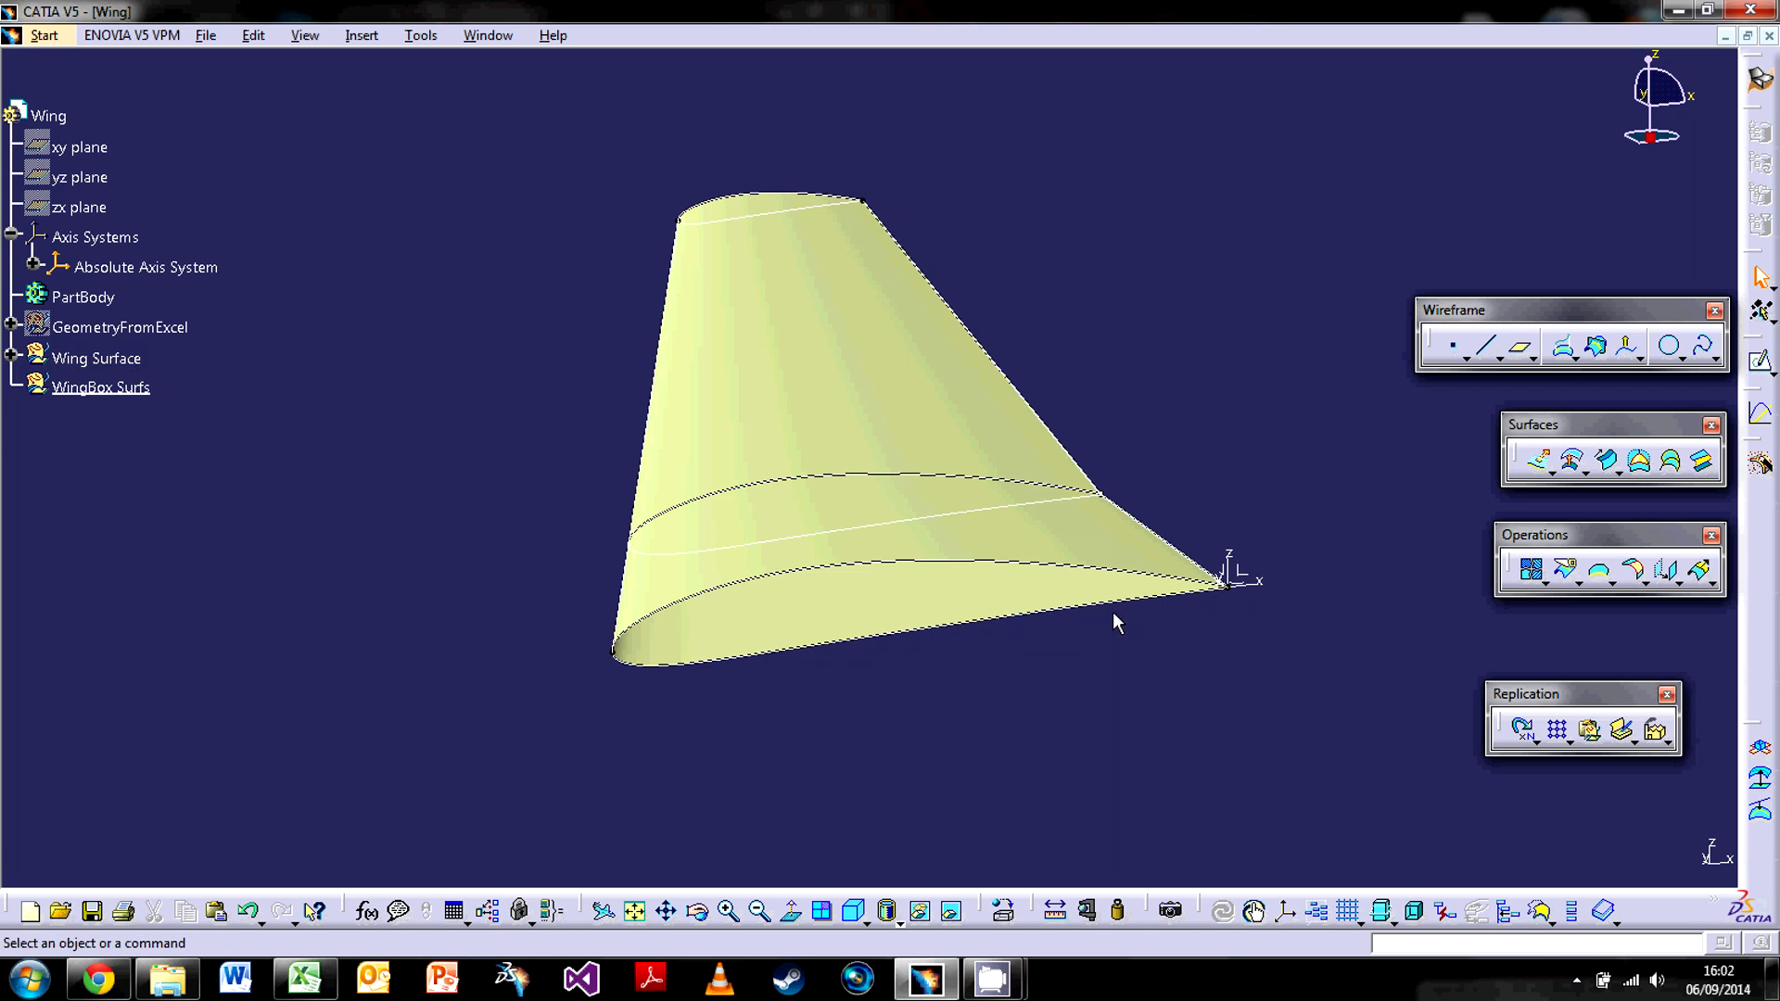
Start a point of type Between, using the leading-edge vertex of the wing's root airfoil as Point 1.
{"action": "left_click", "coordinate": [1453, 345]}
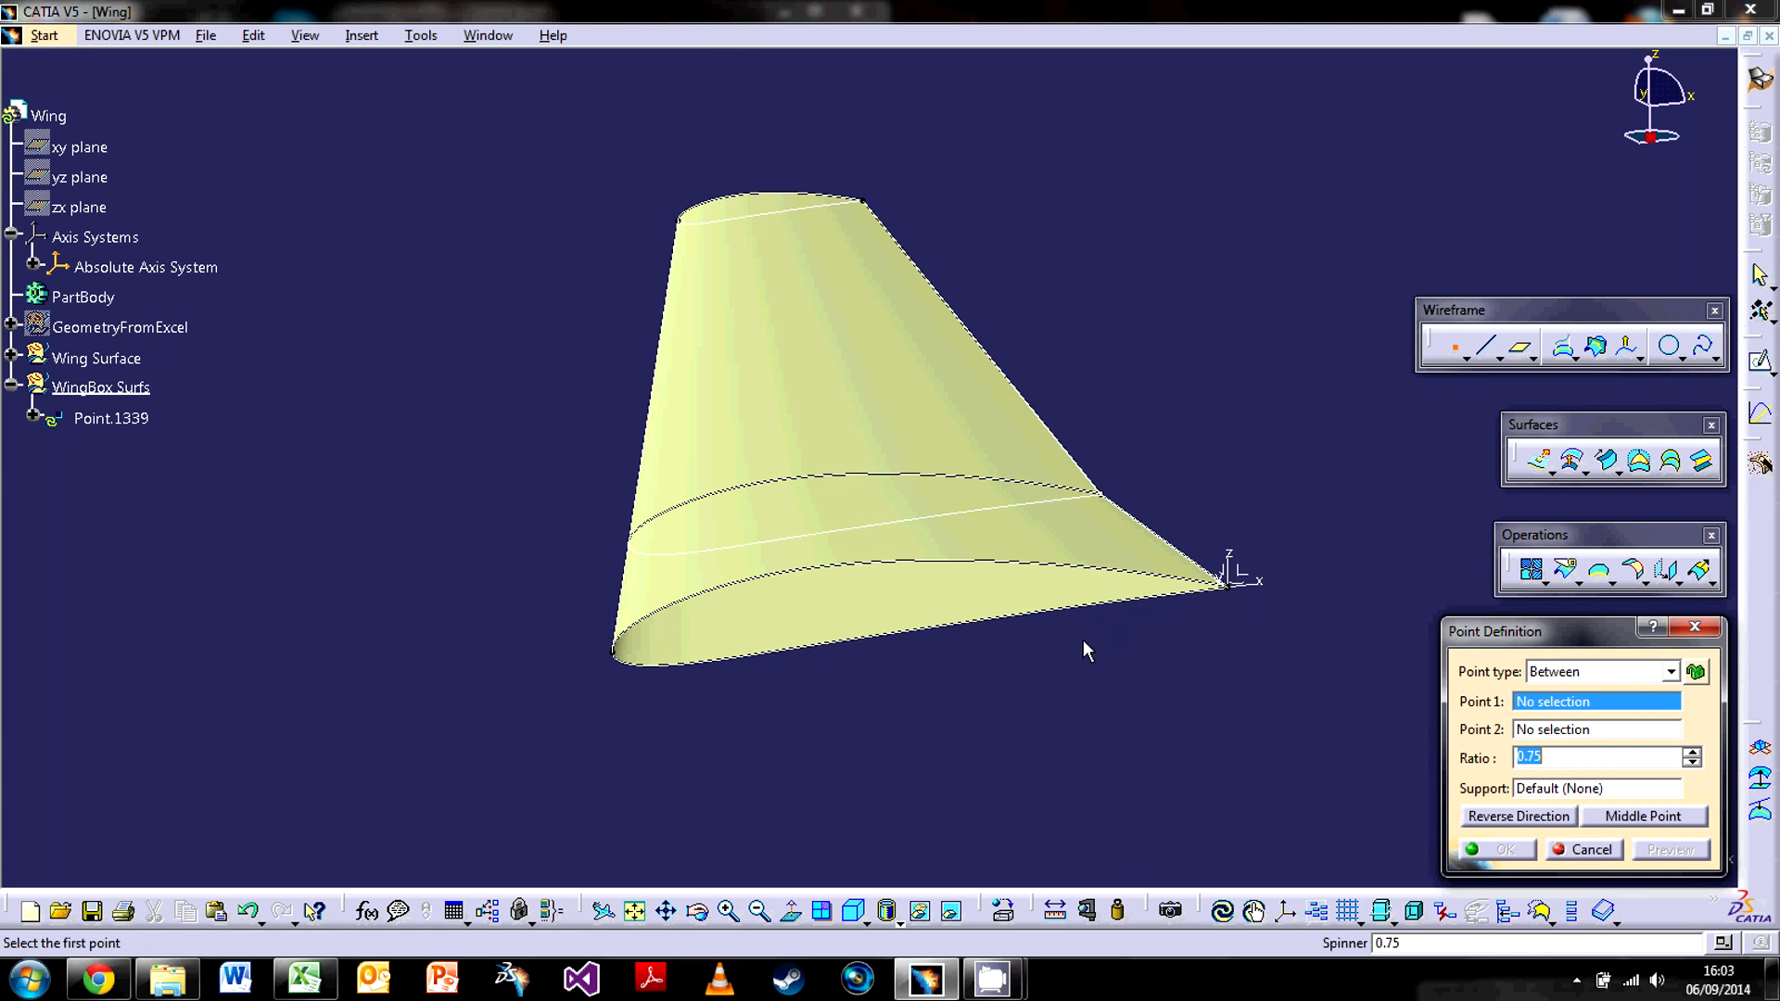
{"action": "middle_click_drag", "start_coordinate": [1070, 640], "coordinate": [1011, 426]}
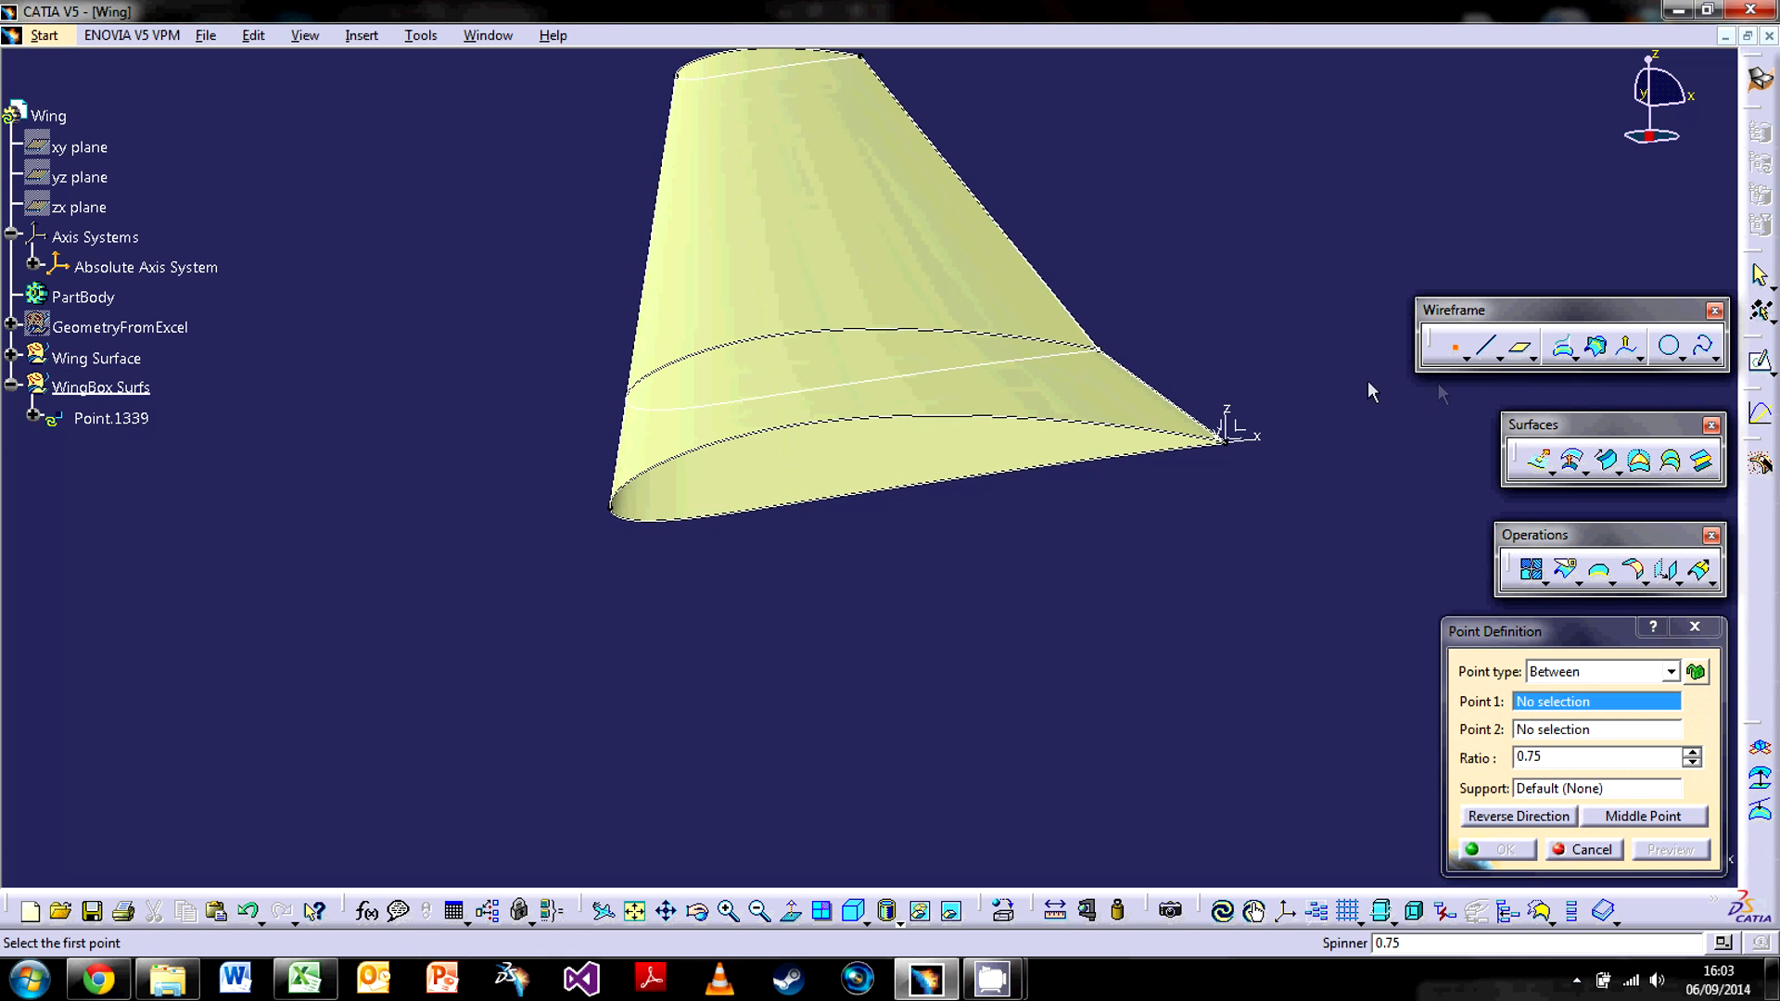
{"action": "left_click", "coordinate": [1613, 676]}
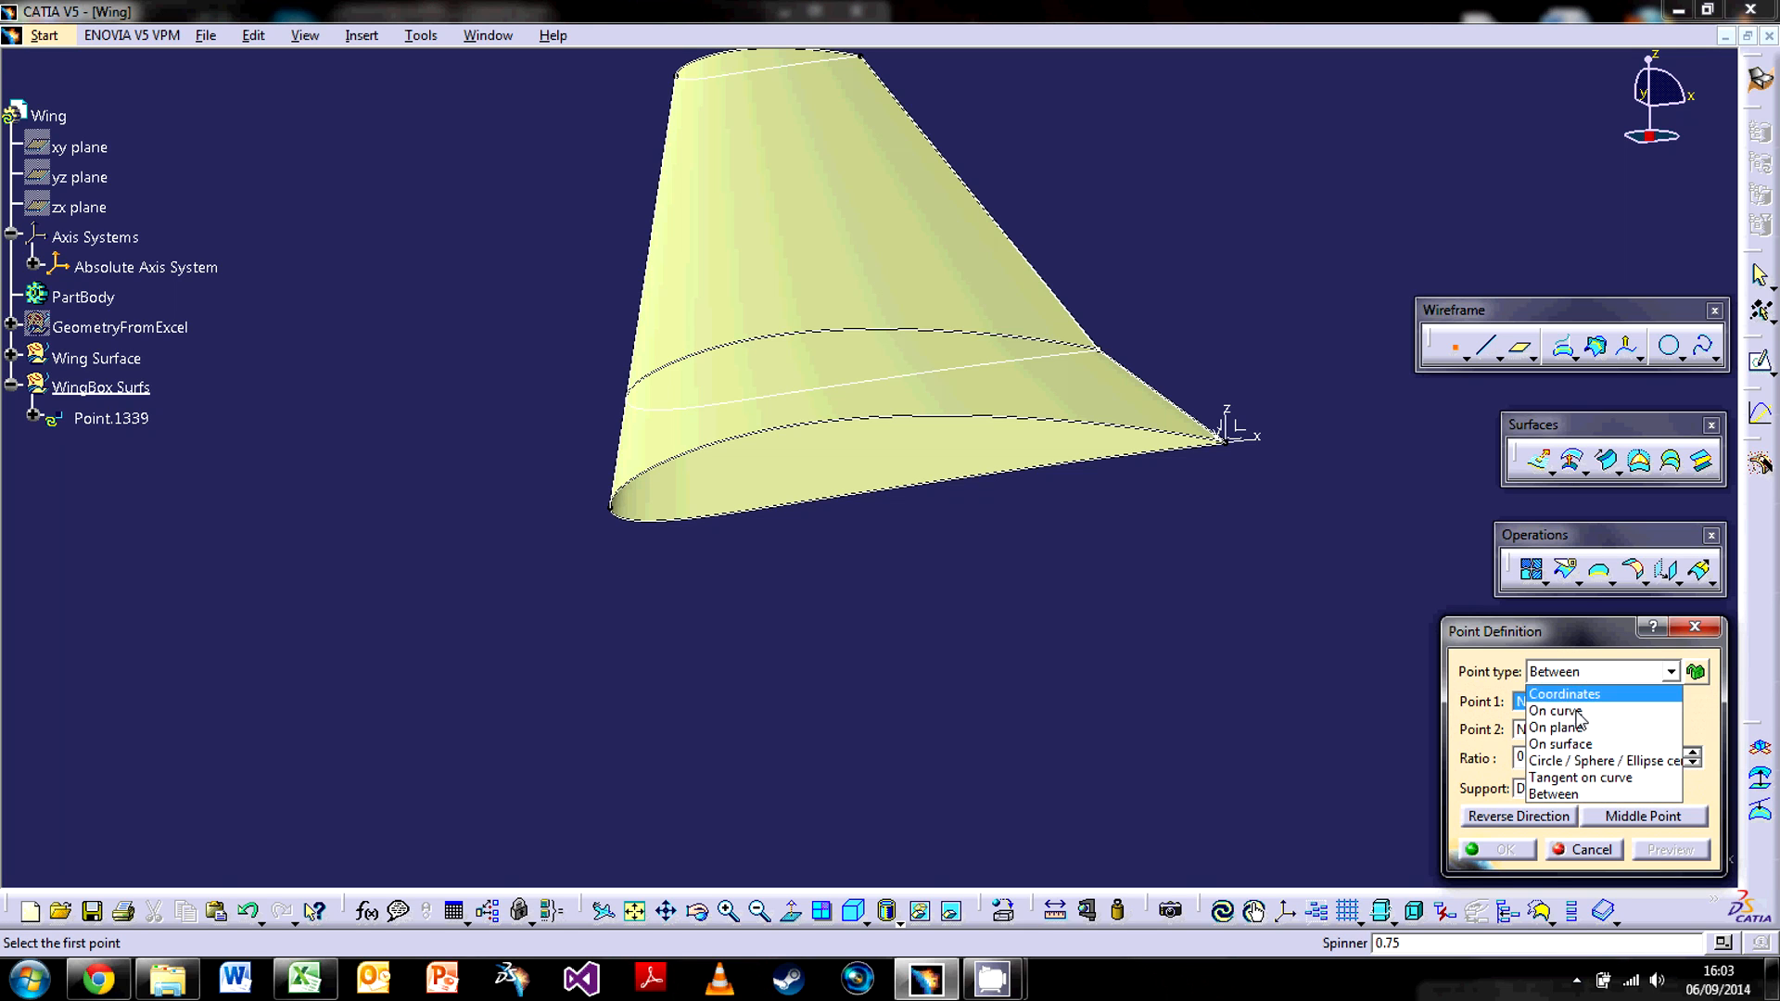
{"action": "left_click", "coordinate": [1542, 795]}
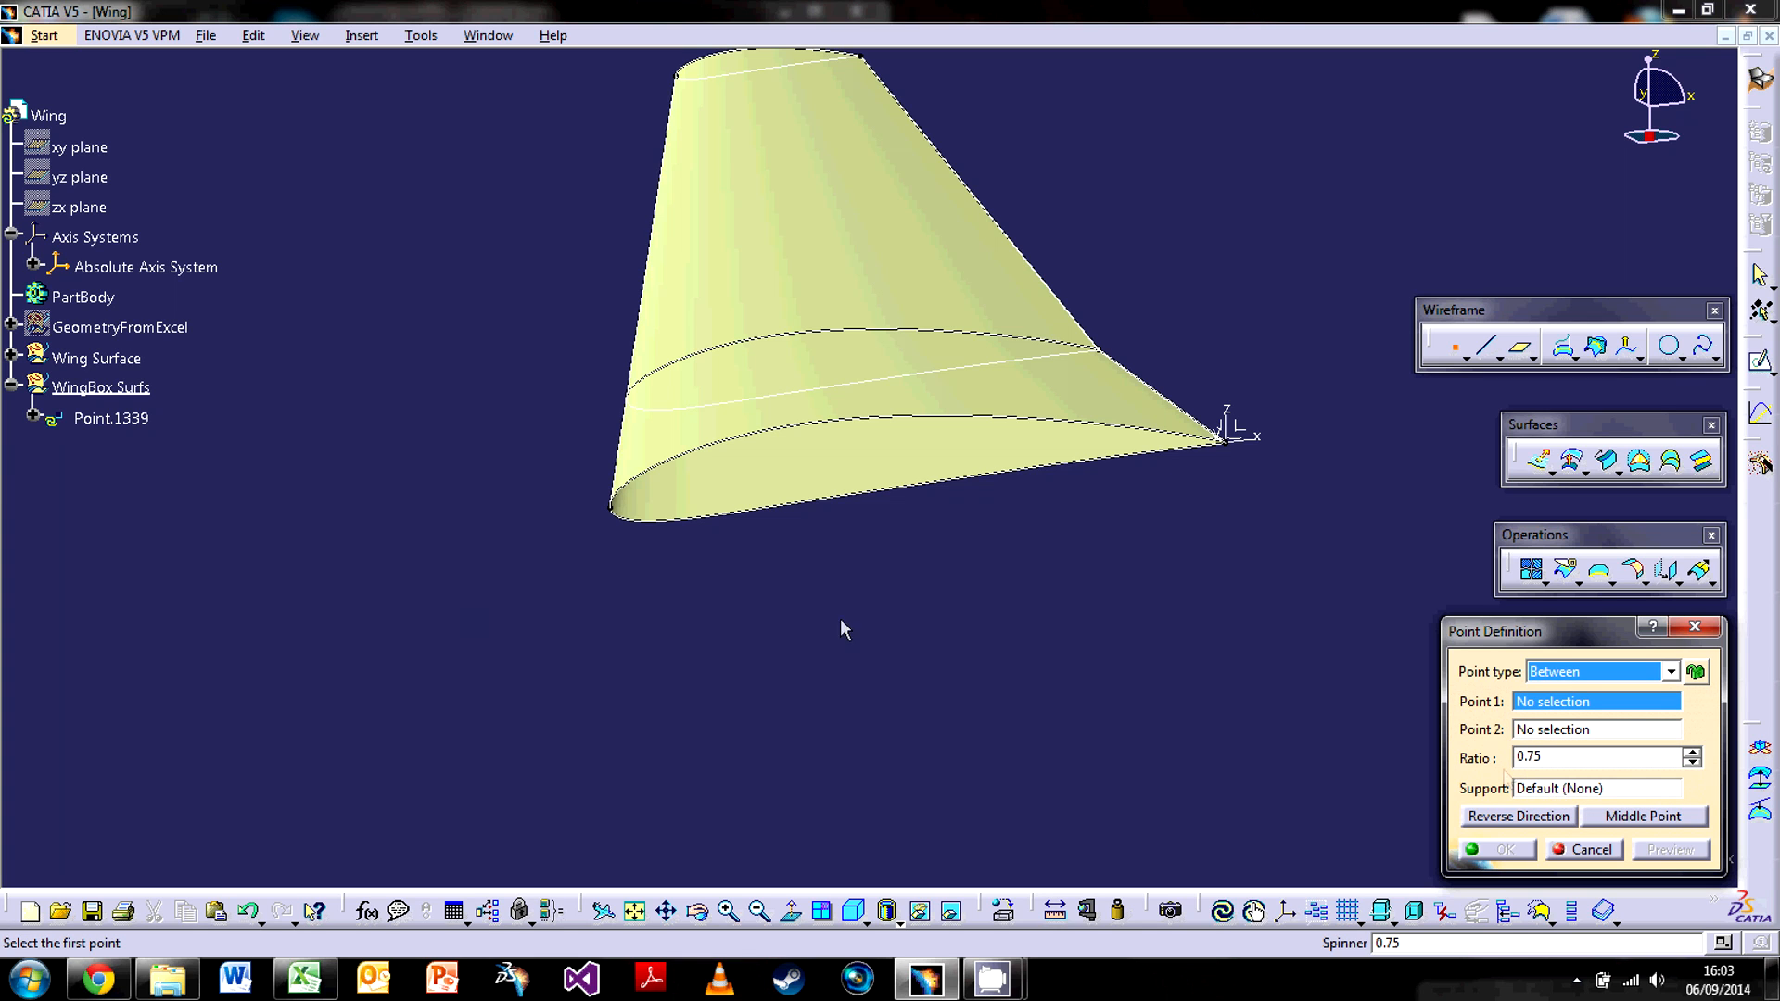
{"action": "left_click", "coordinate": [610, 509]}
Use the origin of the absolute axis system, at the root trailing edge, as Point 2 of the Between point.
{"action": "middle_click_drag", "start_coordinate": [1104, 603], "coordinate": [1042, 350], "text": "ctrl"}
{"action": "middle_click_drag", "start_coordinate": [1025, 501], "coordinate": [218, 653]}
{"action": "middle_click_drag", "start_coordinate": [218, 653], "coordinate": [291, 513], "text": "ctrl"}
{"action": "middle_click_drag", "start_coordinate": [509, 715], "coordinate": [714, 463]}
{"action": "middle_click_drag", "start_coordinate": [714, 463], "coordinate": [709, 278], "text": "ctrl"}
{"action": "left_click", "coordinate": [904, 345]}
{"action": "middle_click_drag", "start_coordinate": [675, 306], "coordinate": [718, 727], "text": "ctrl"}
{"action": "middle_click_drag", "start_coordinate": [640, 547], "coordinate": [950, 516]}
{"action": "middle_click_drag", "start_coordinate": [785, 547], "coordinate": [918, 568], "text": "ctrl"}
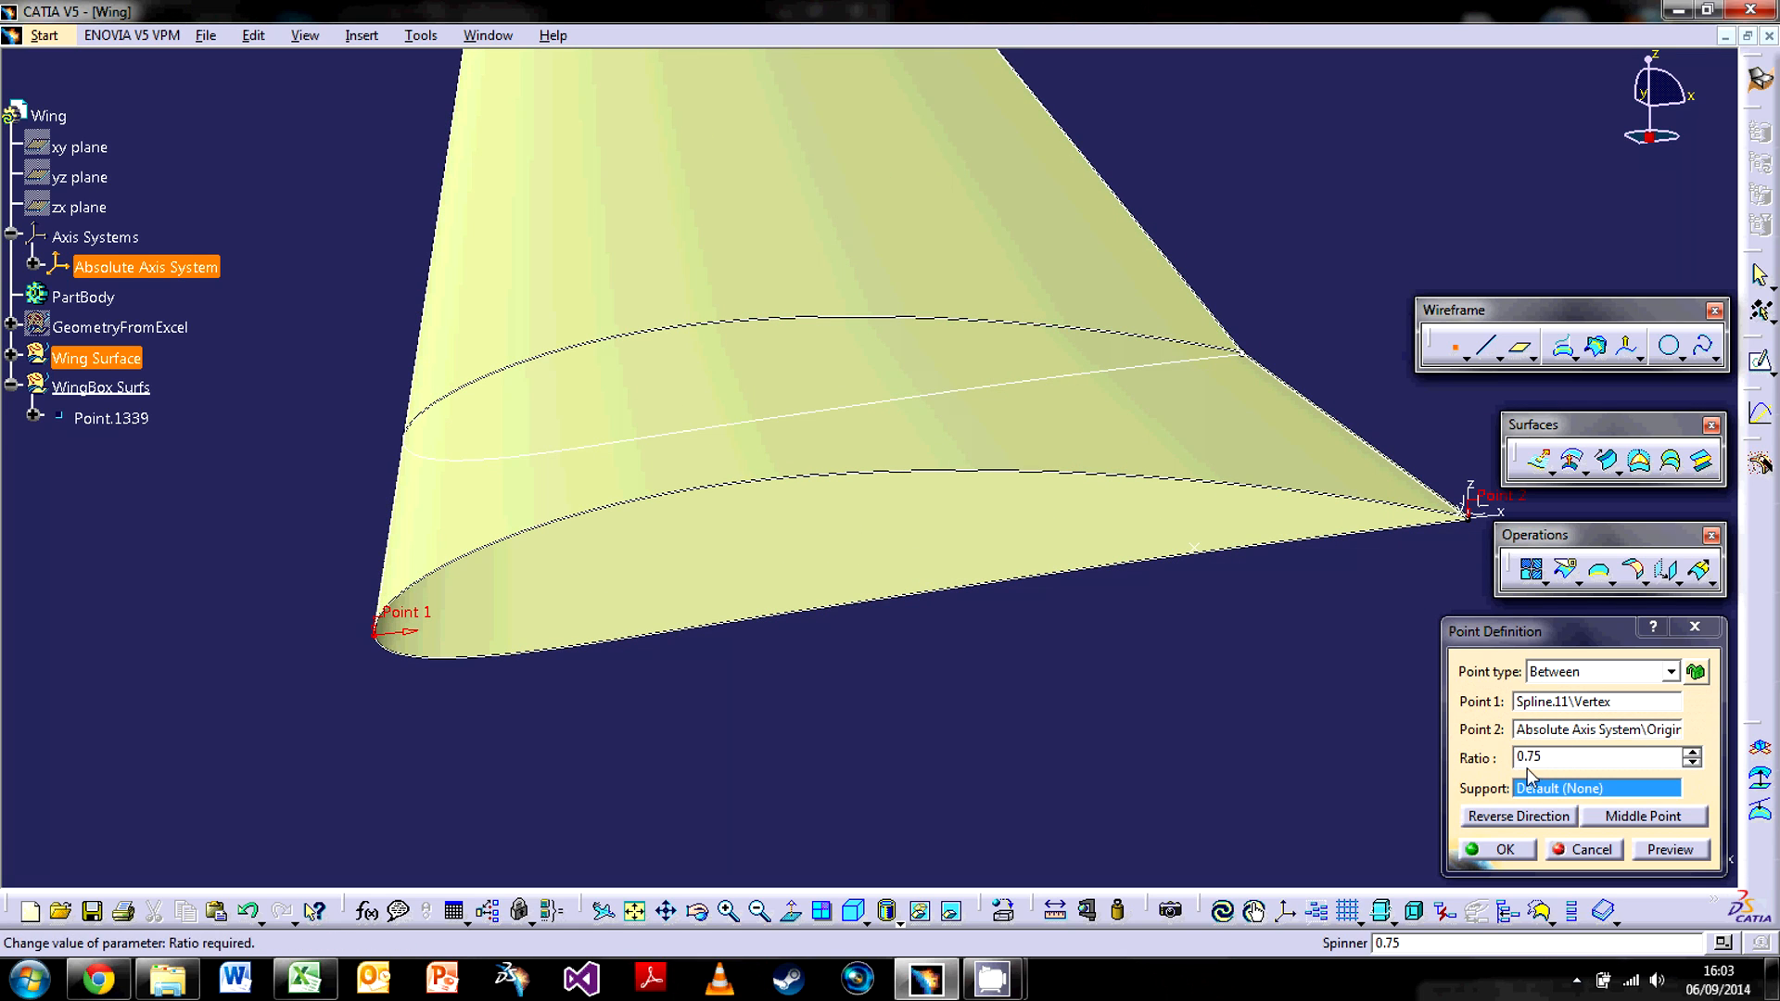
Set the point's ratio to 0.15 and create it near the root leading edge.
{"action": "left_click_drag", "start_coordinate": [1565, 761], "coordinate": [1486, 760]}
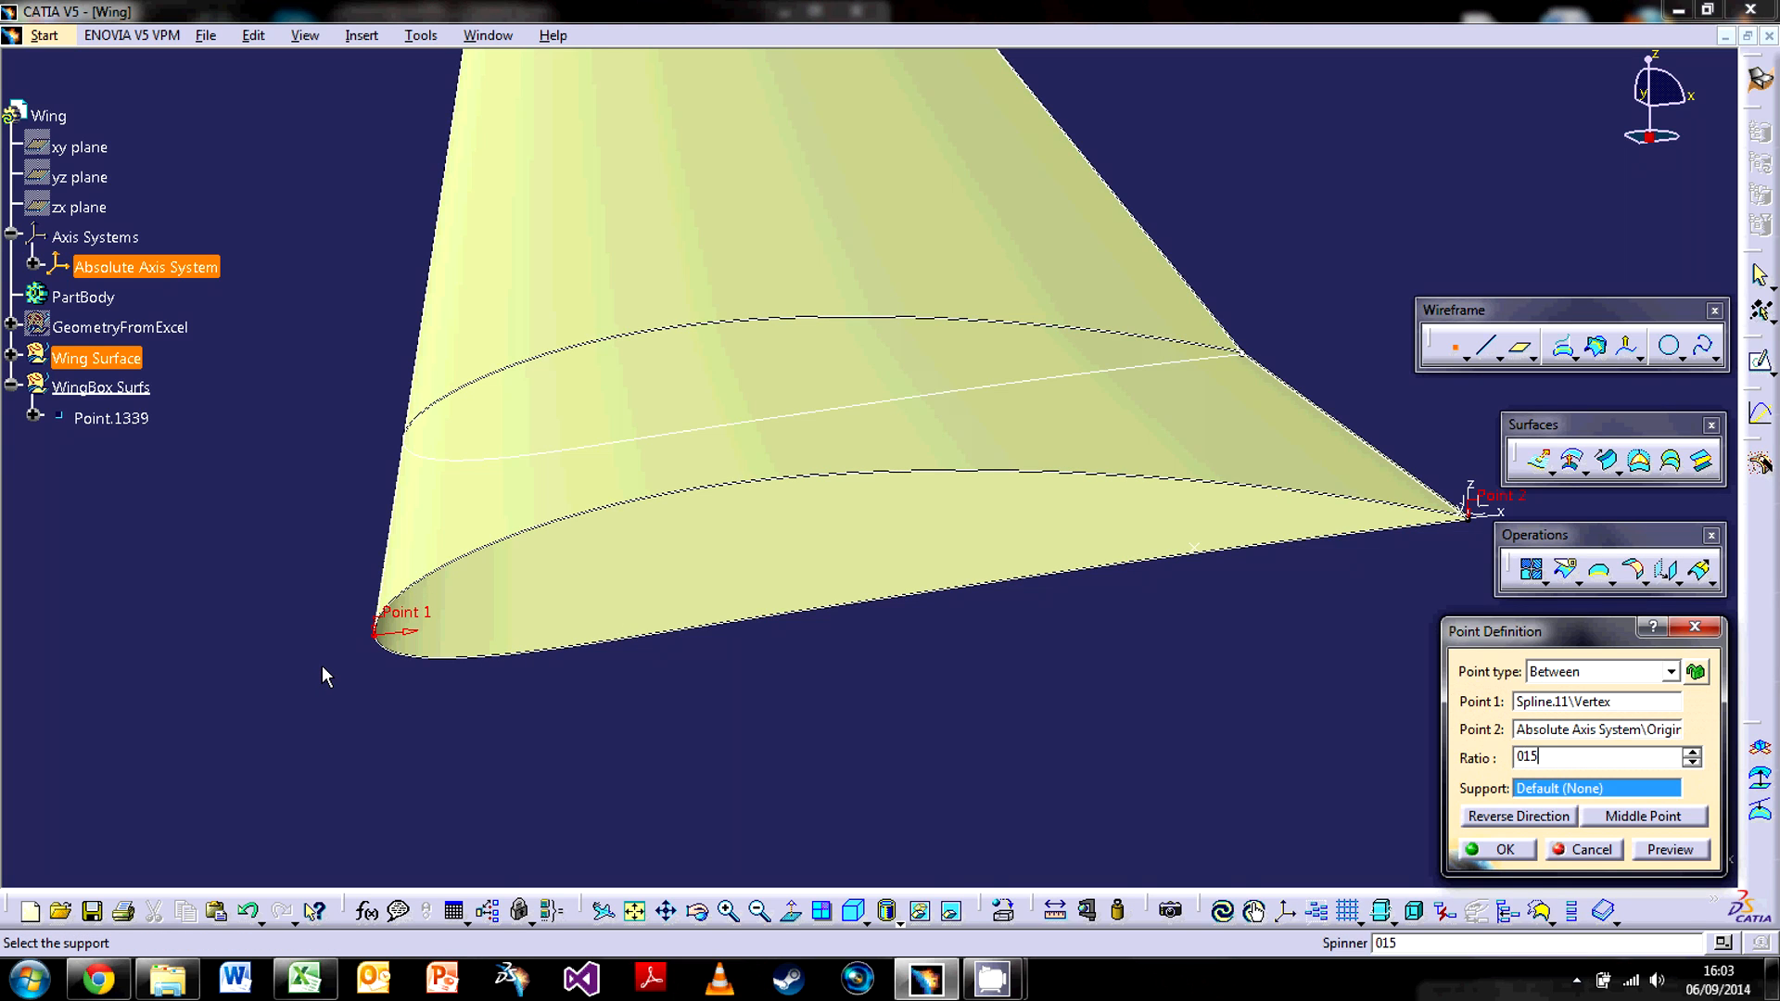
{"action": "type", "text": "."}
{"action": "middle_click_drag", "start_coordinate": [654, 665], "coordinate": [804, 643]}
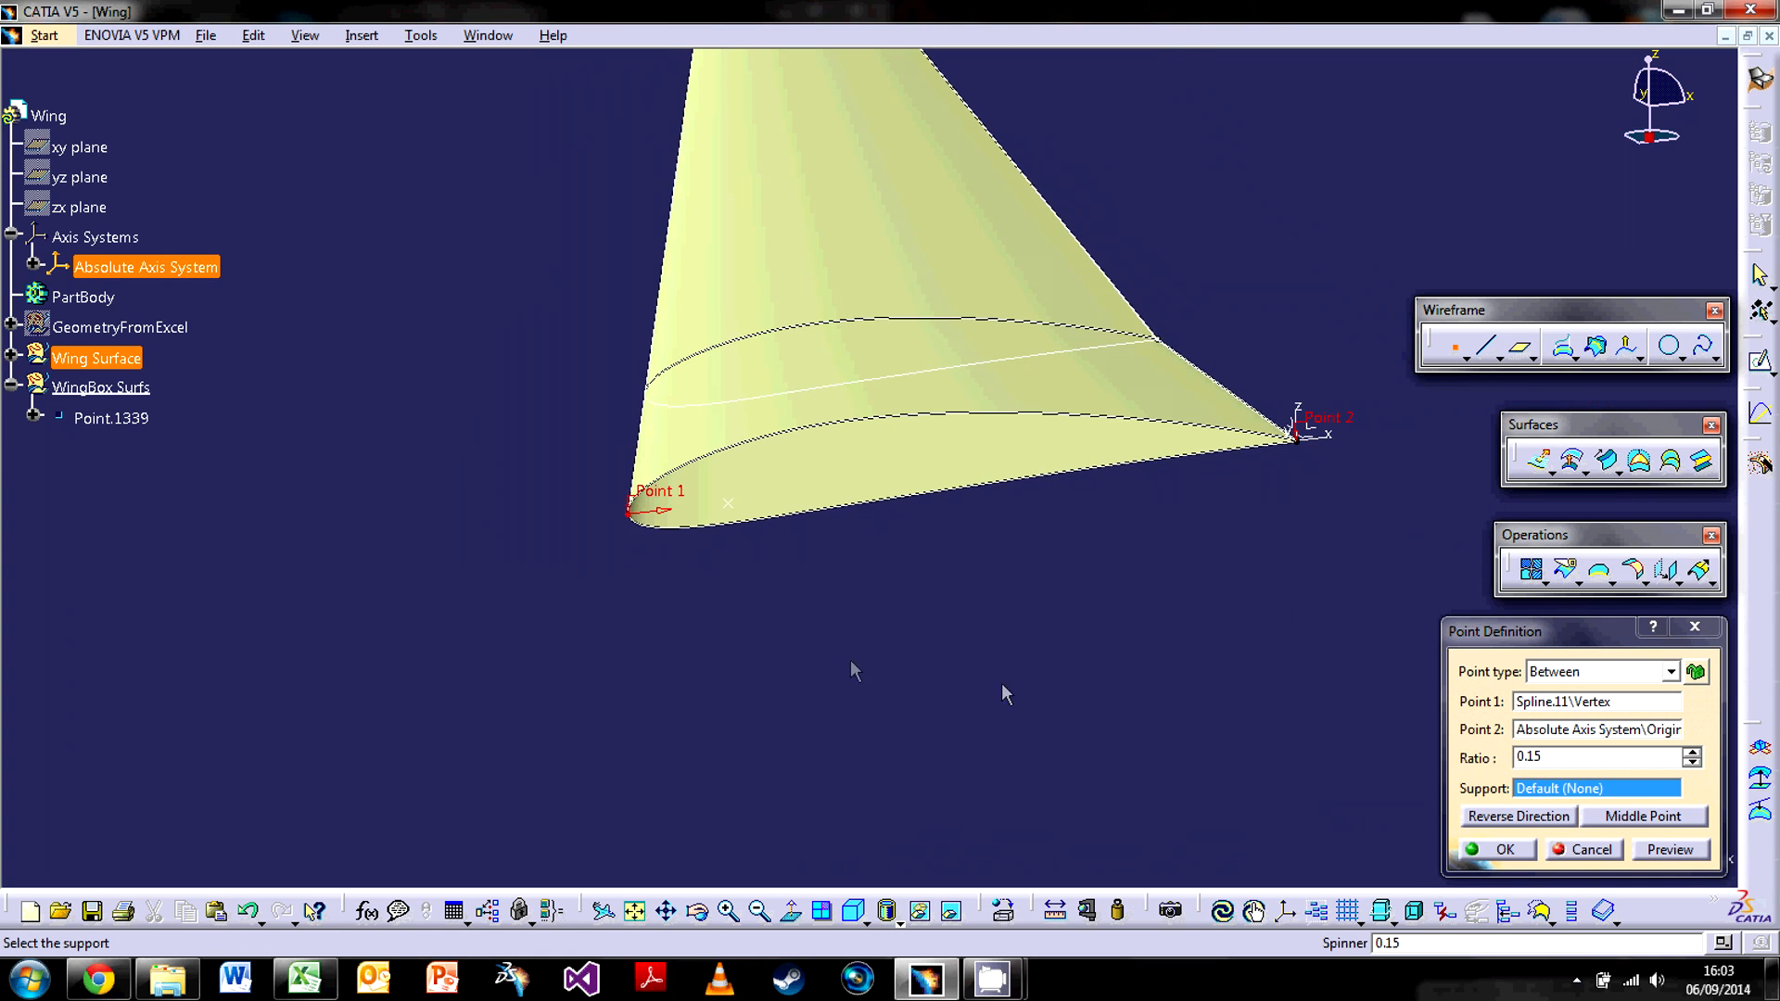
{"action": "left_click", "coordinate": [1494, 850]}
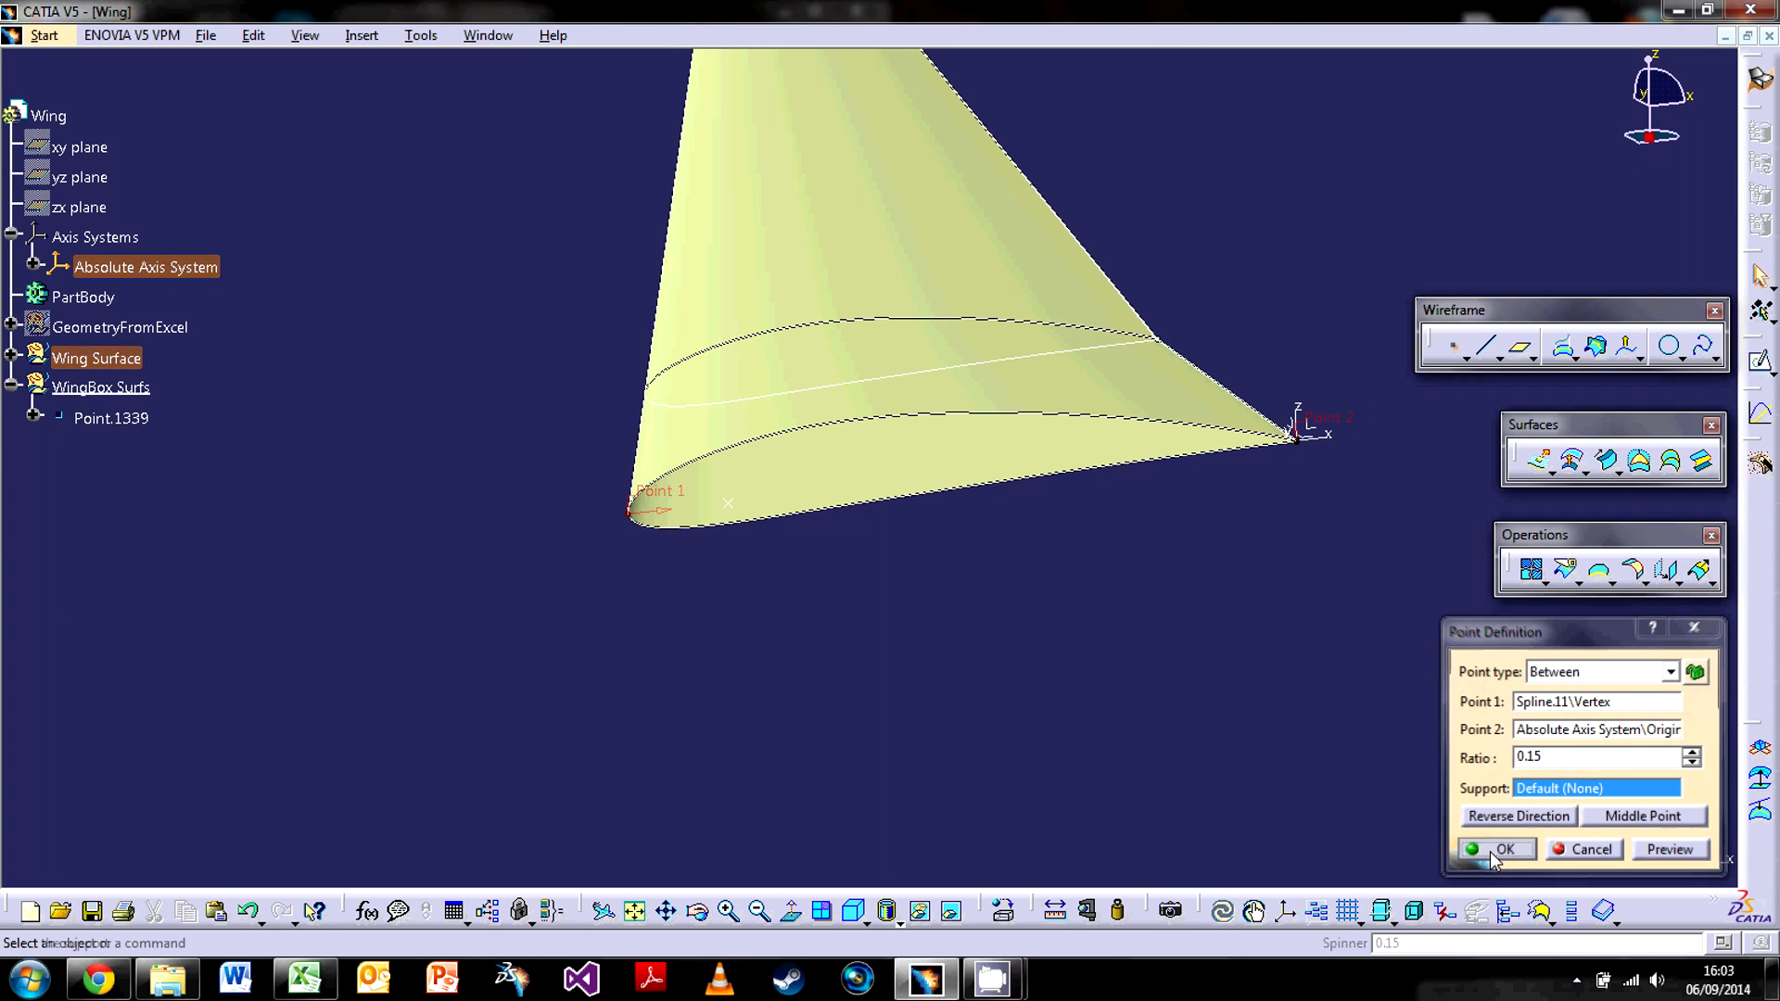
Start a second Between point, using the leading-edge vertex of the wing's tip airfoil as Point 1.
{"action": "middle_click_drag", "start_coordinate": [696, 330], "coordinate": [954, 553]}
{"action": "left_click", "coordinate": [1453, 347]}
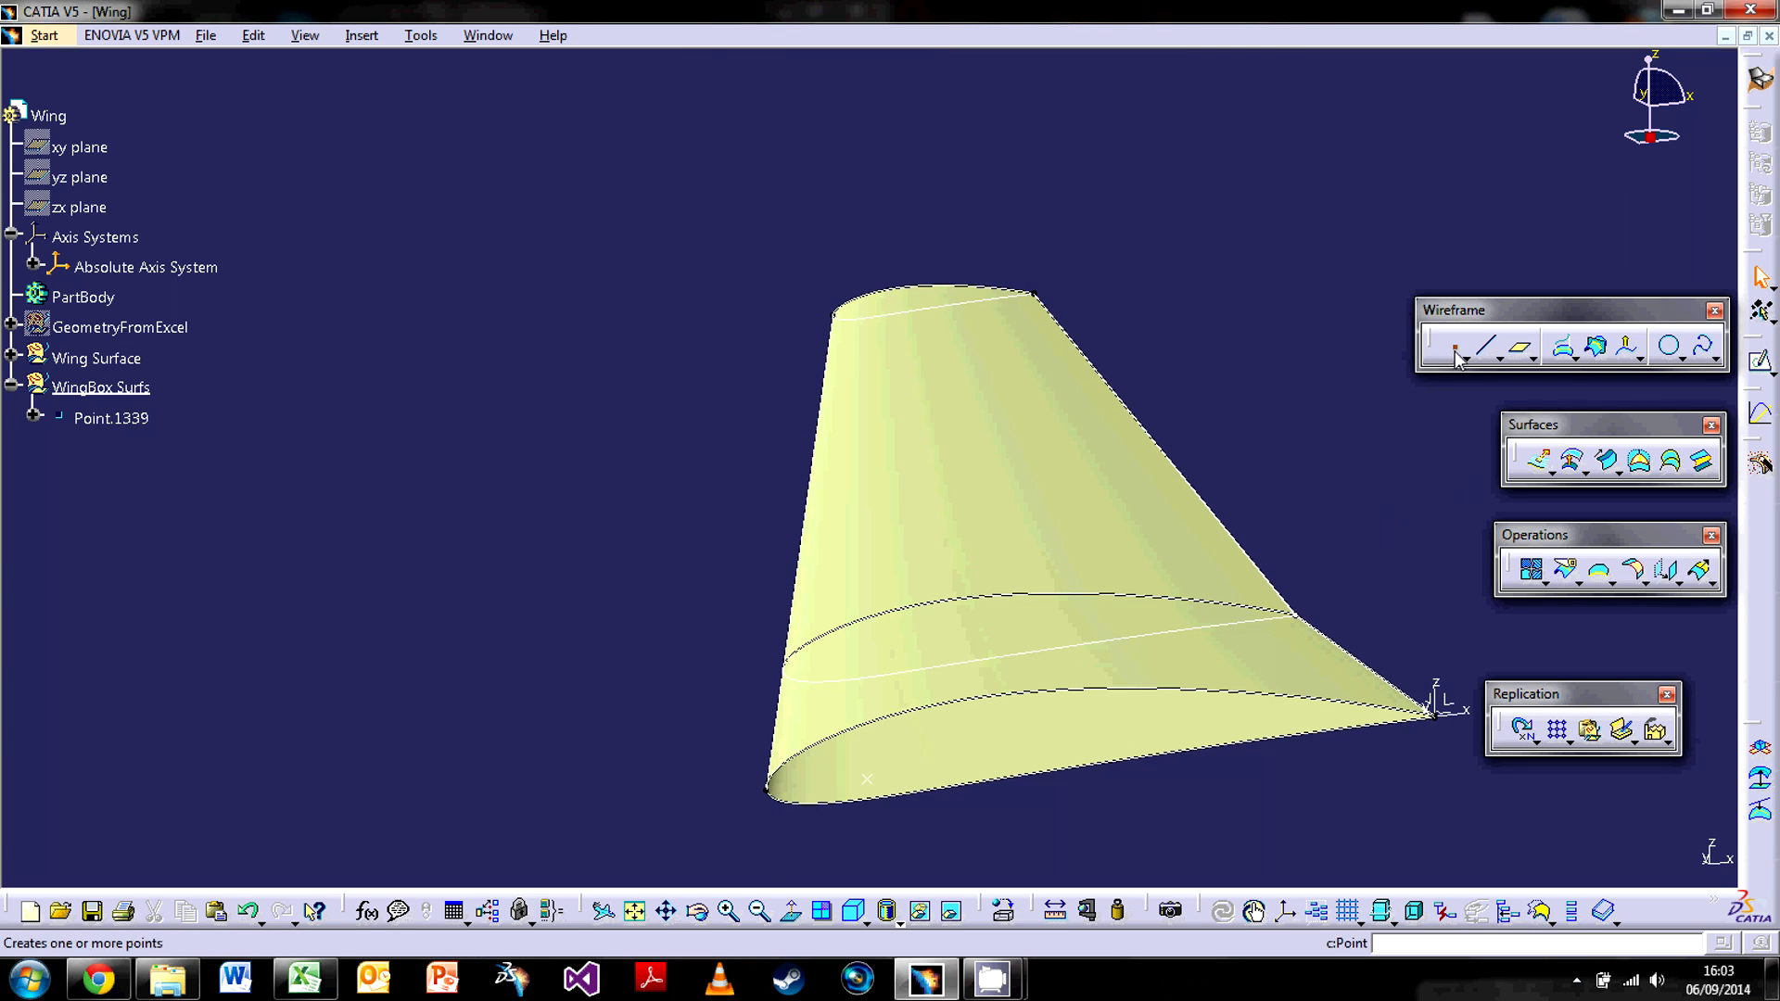
{"action": "middle_click_drag", "start_coordinate": [795, 297], "coordinate": [816, 255]}
{"action": "middle_click_drag", "start_coordinate": [785, 559], "coordinate": [936, 502]}
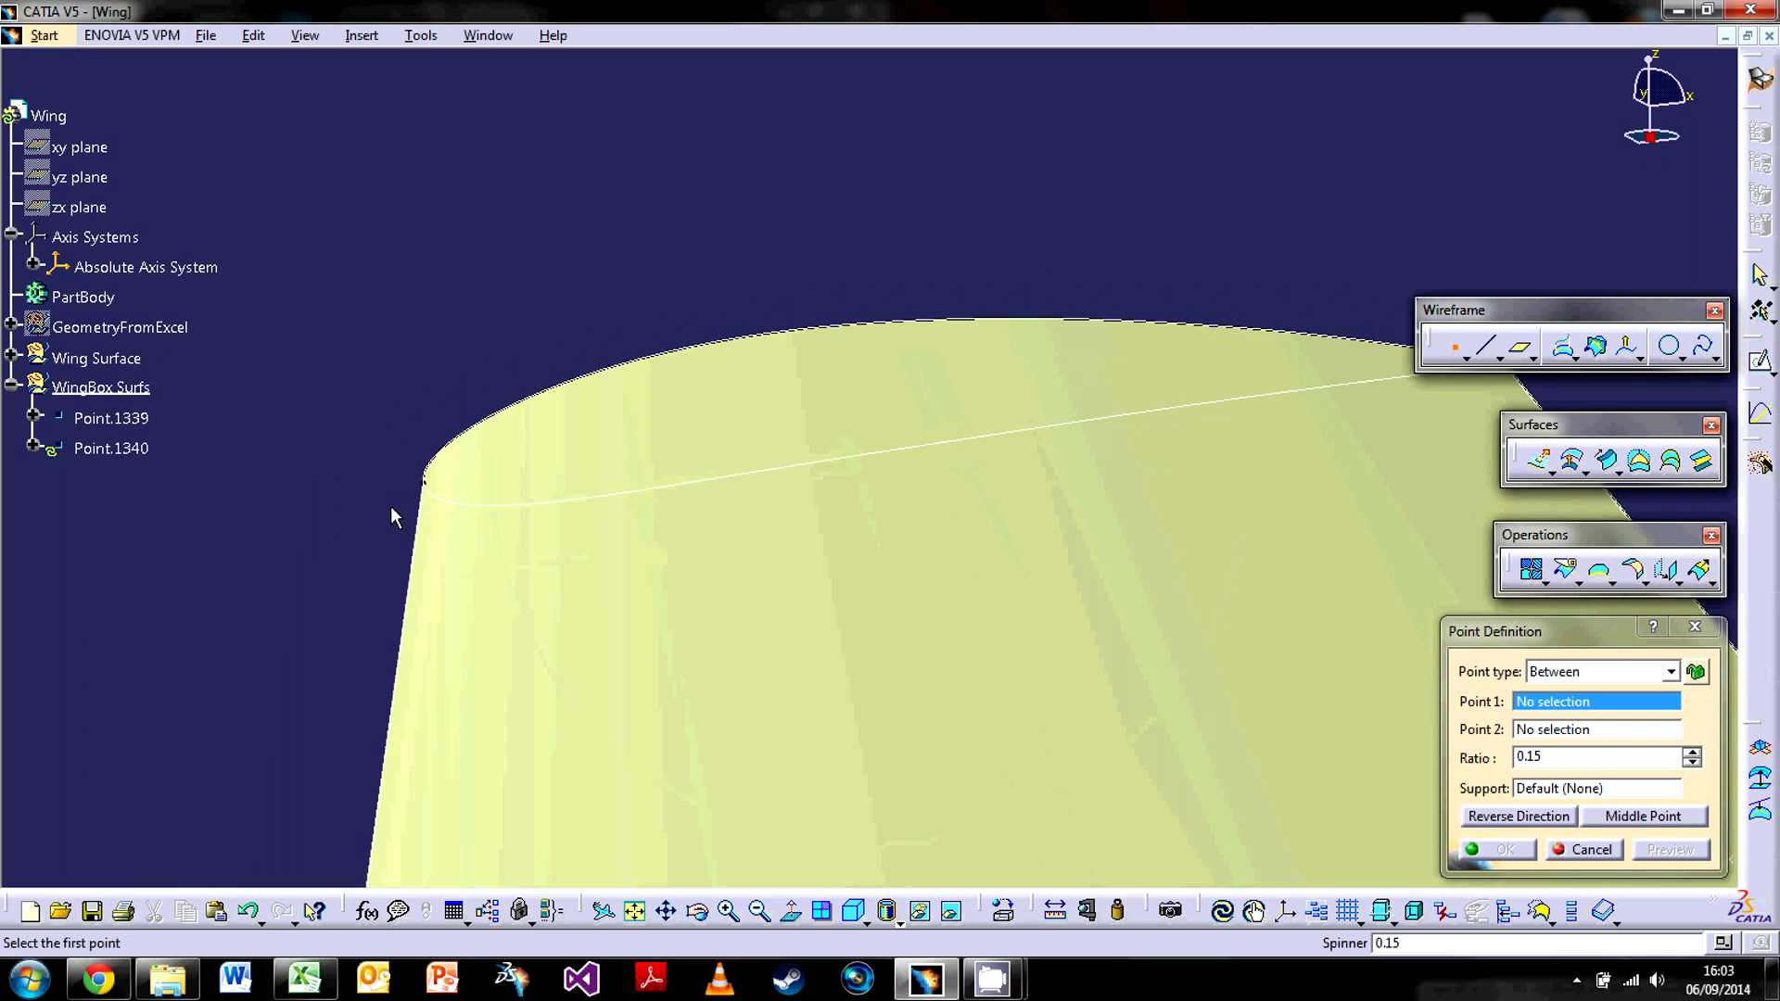
{"action": "left_click", "coordinate": [436, 481]}
{"action": "middle_click_drag", "start_coordinate": [890, 600], "coordinate": [857, 454]}
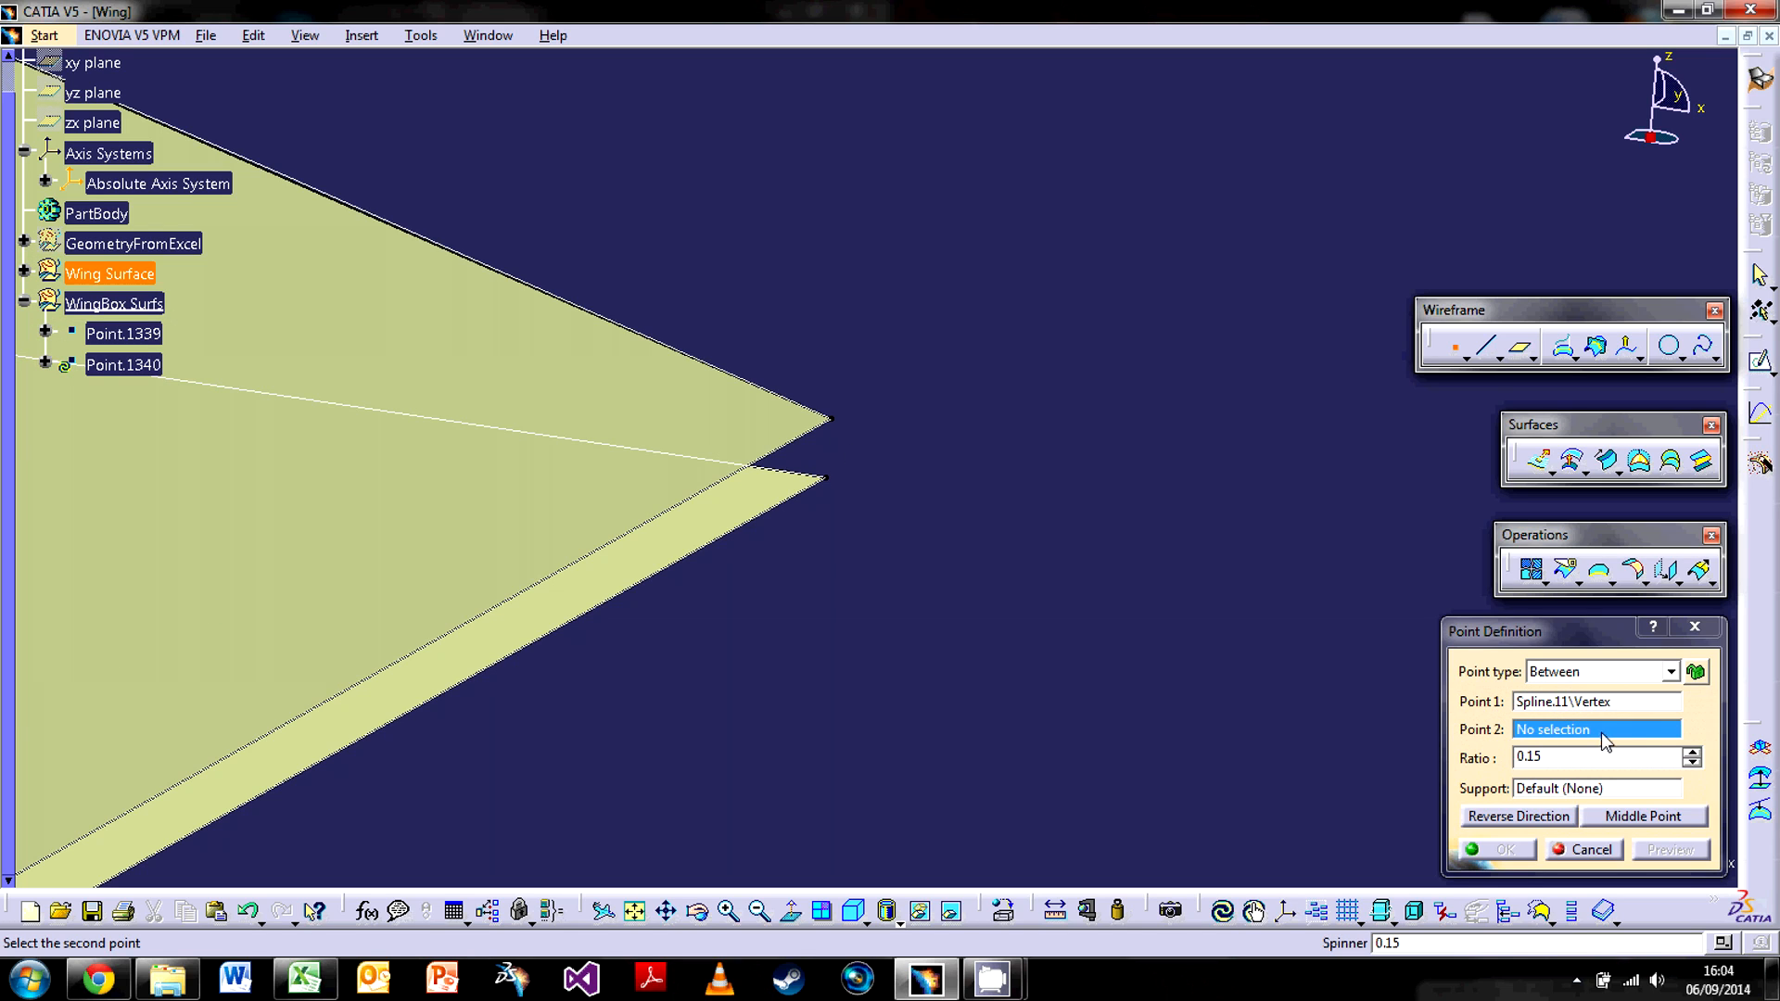
For Point 2, create a nested Between point at ratio 0.5 between the tip airfoil's upper and lower trailing-edge vertices.
{"action": "right_click", "coordinate": [1535, 728]}
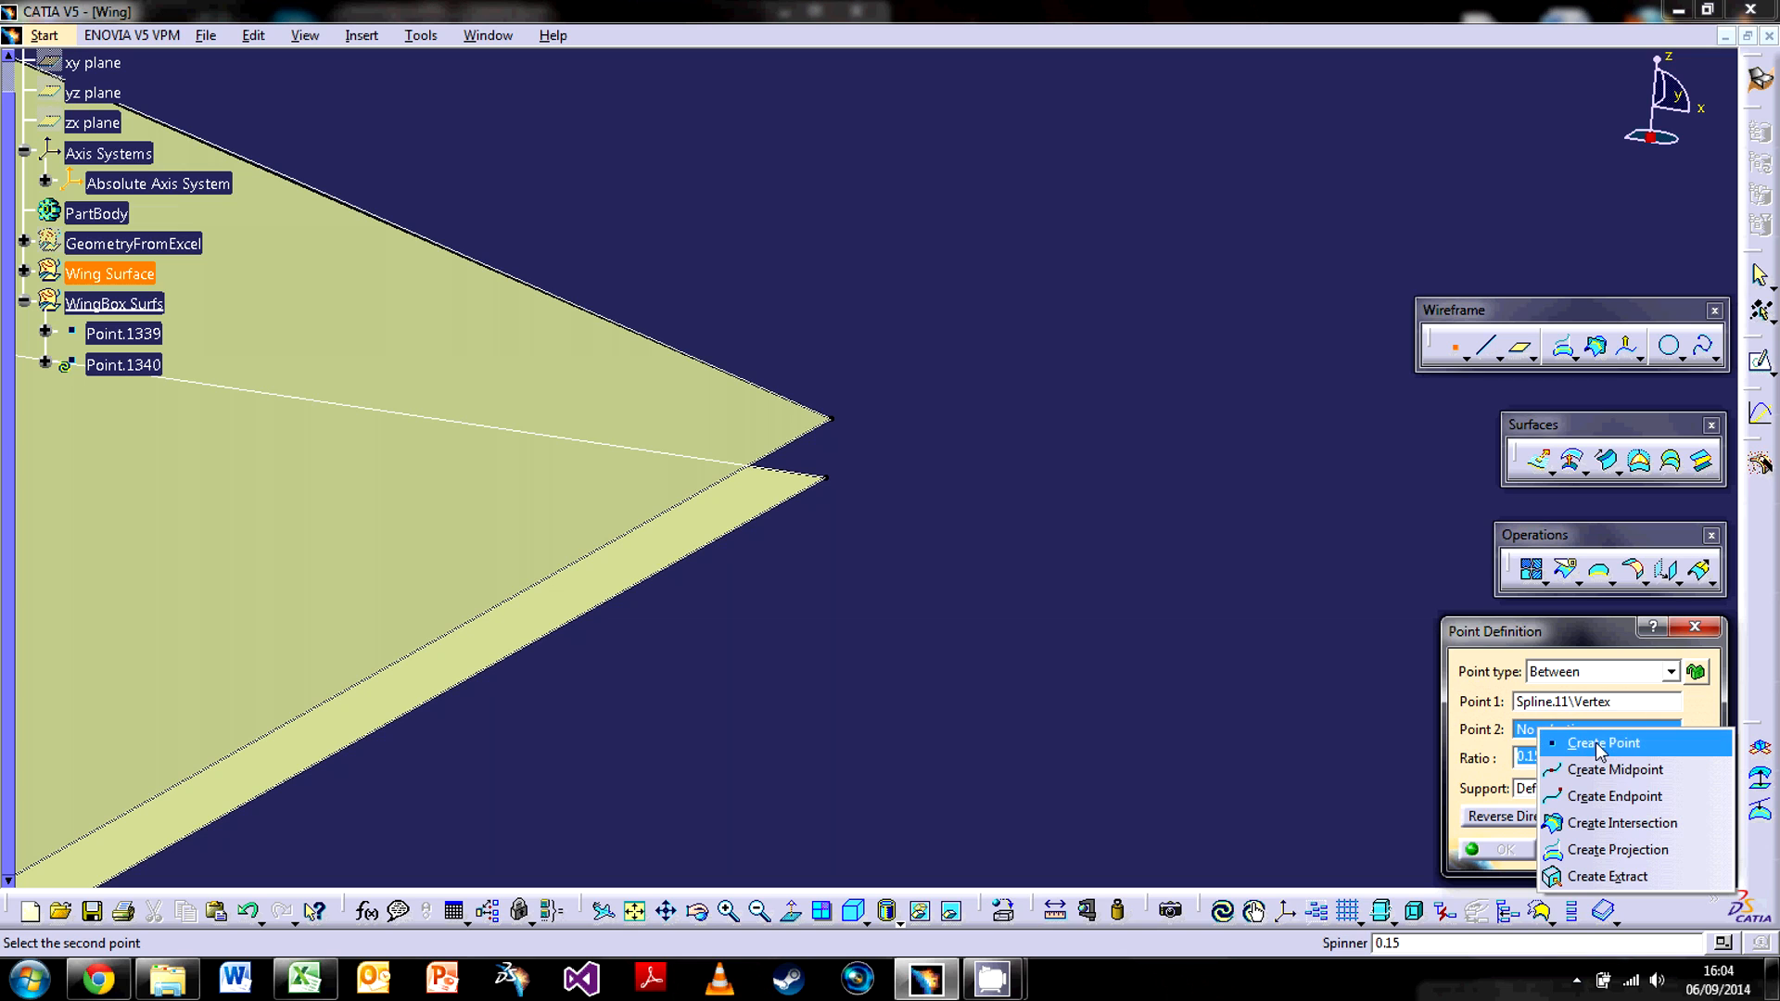
{"action": "left_click", "coordinate": [1597, 748]}
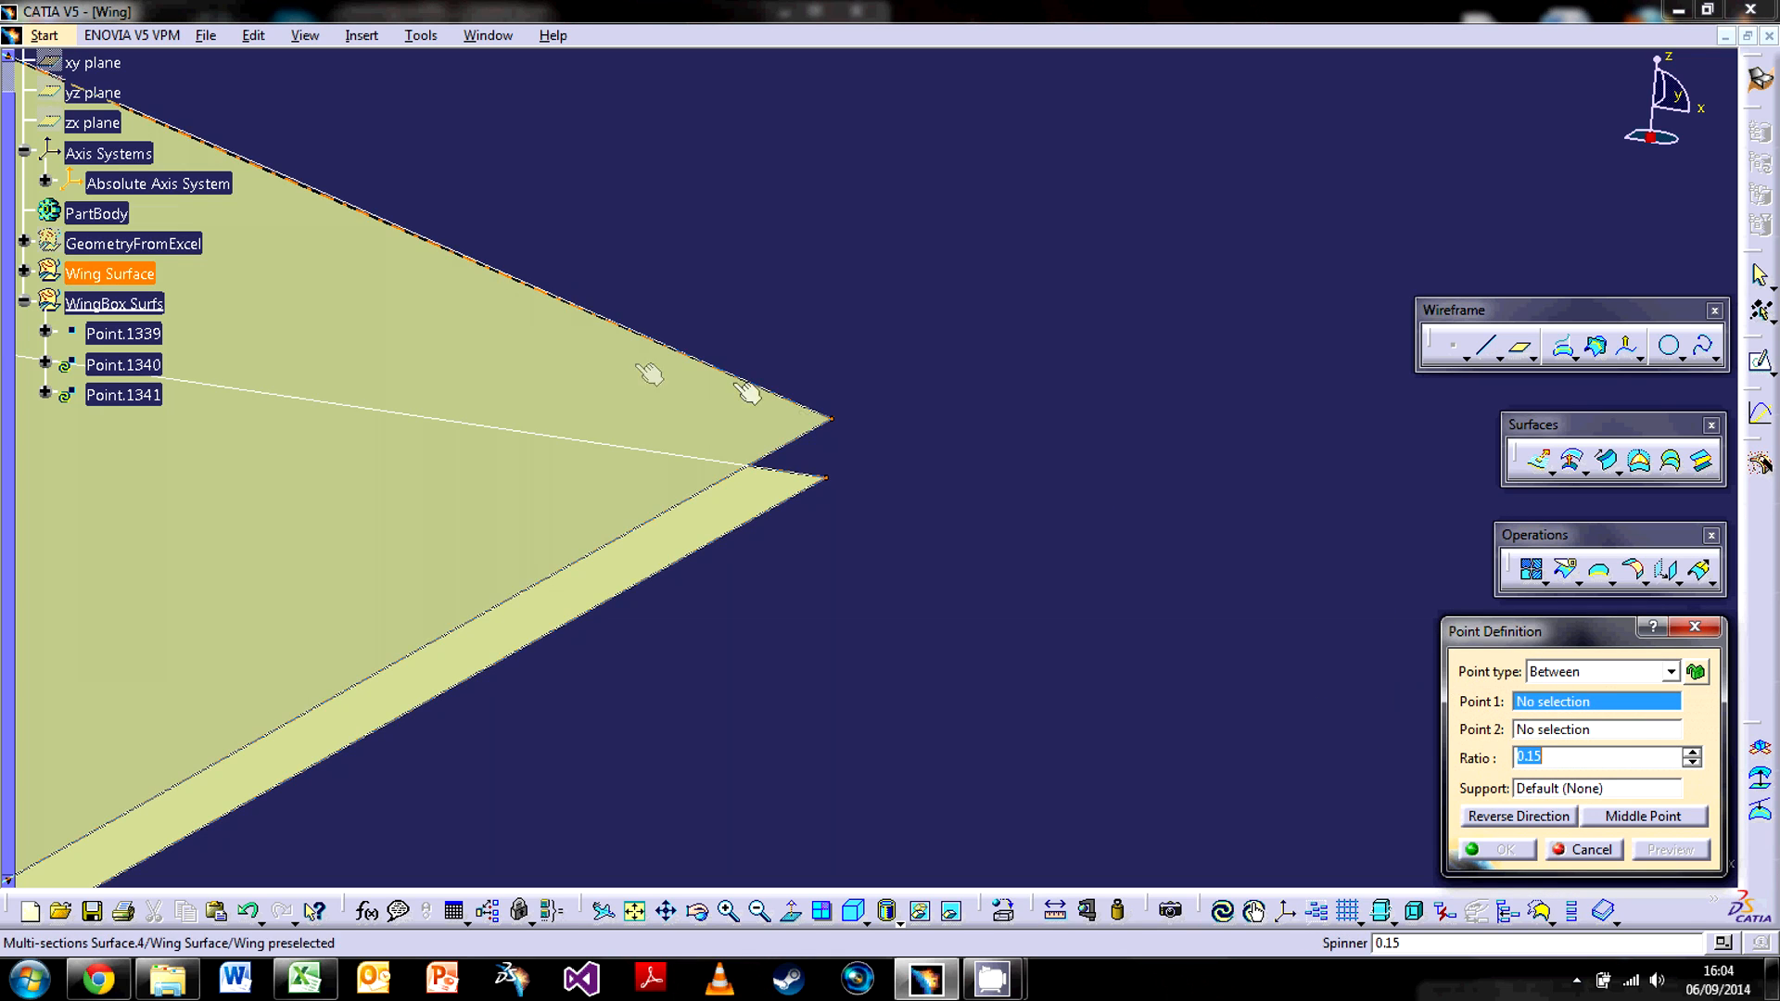
{"action": "left_click", "coordinate": [838, 421]}
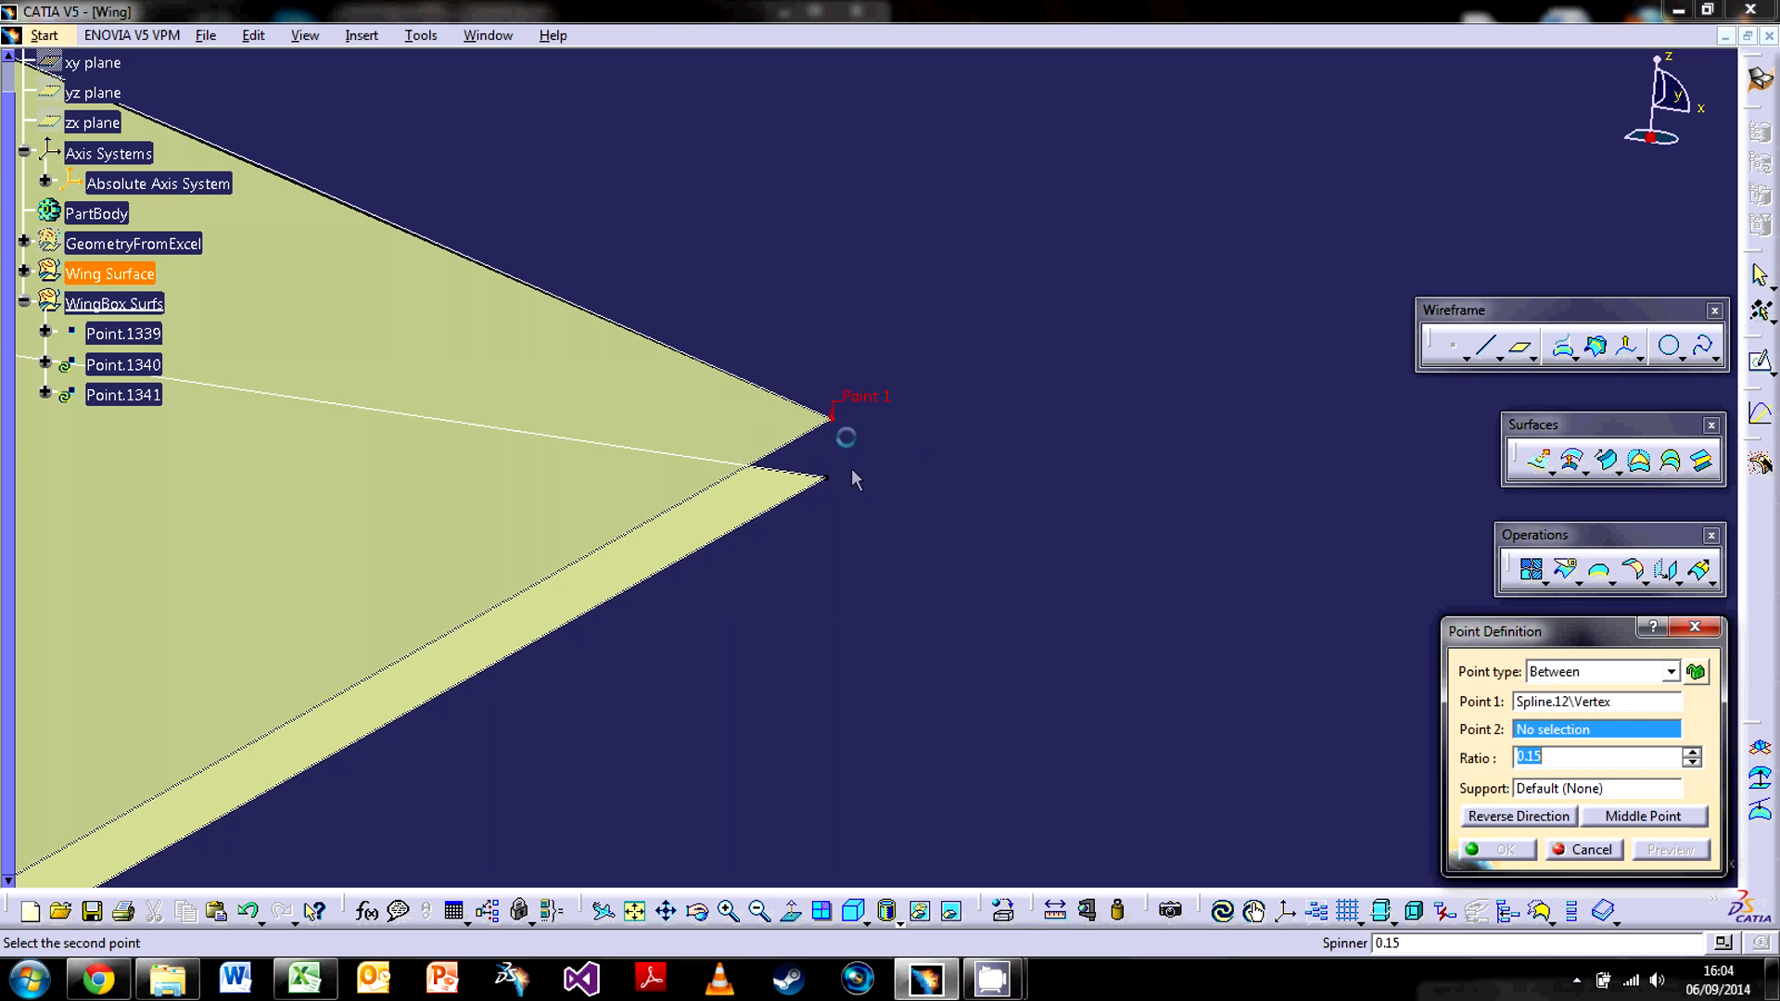
{"action": "left_click", "coordinate": [827, 477]}
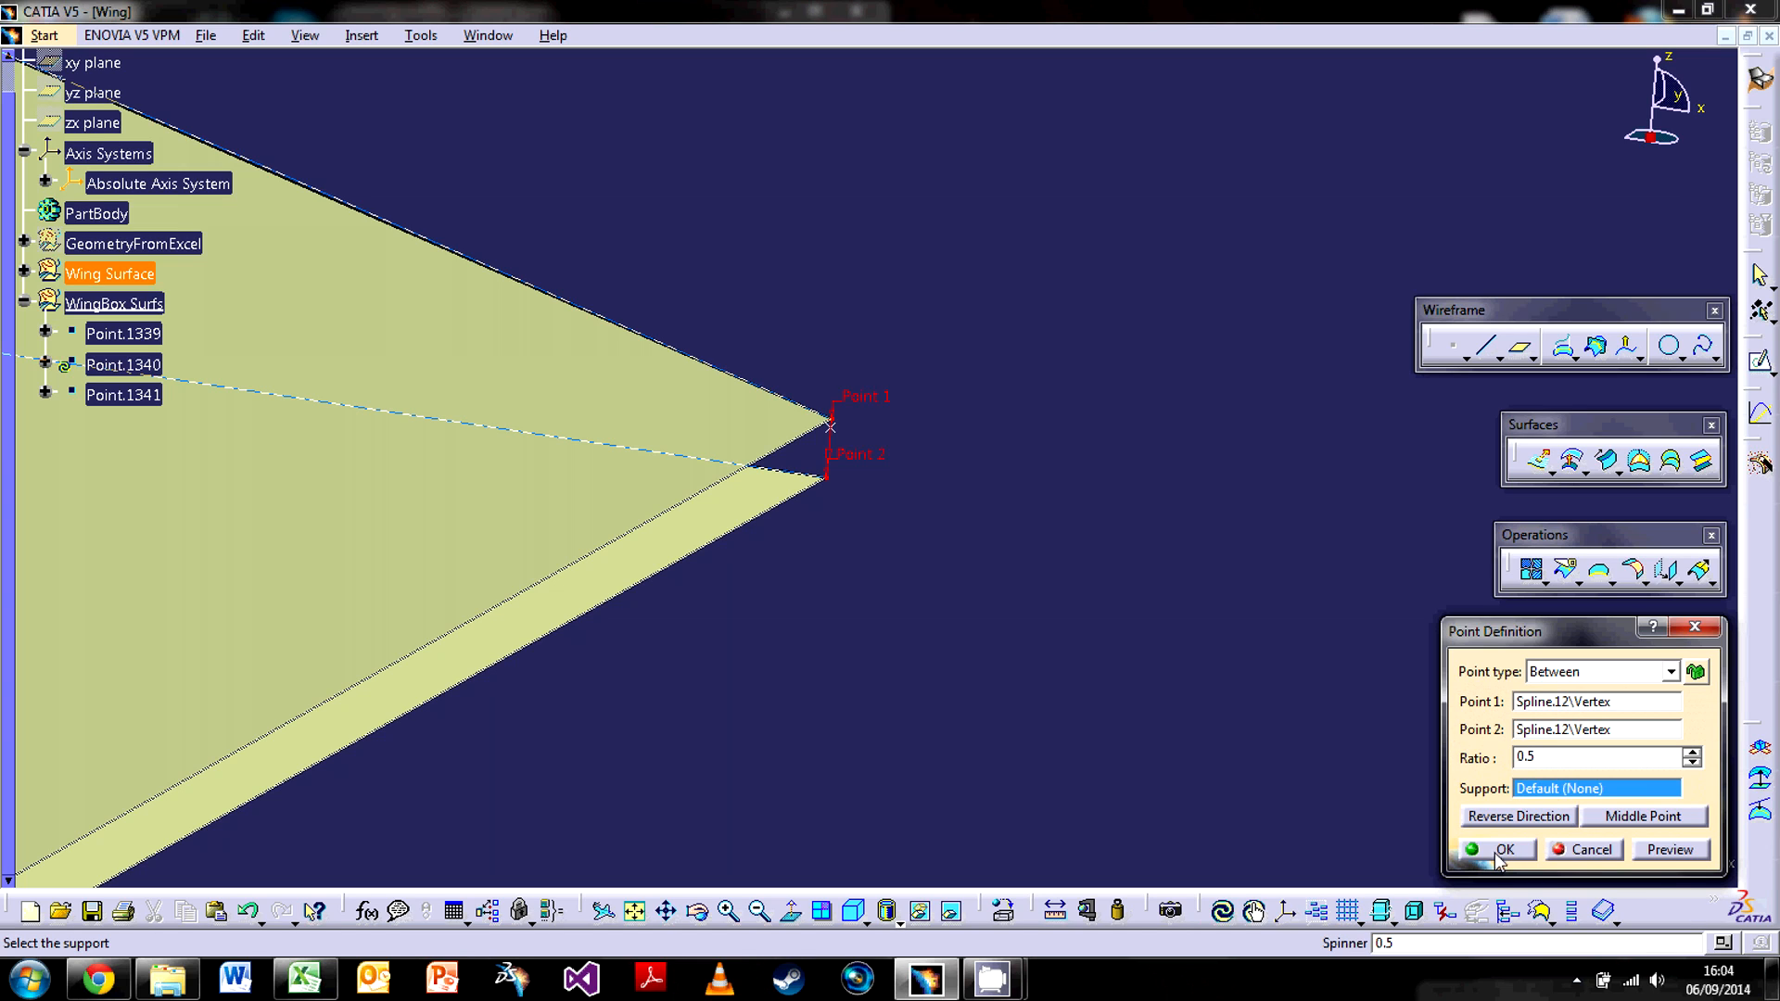
{"action": "left_click", "coordinate": [1653, 857]}
{"action": "left_click", "coordinate": [1511, 851]}
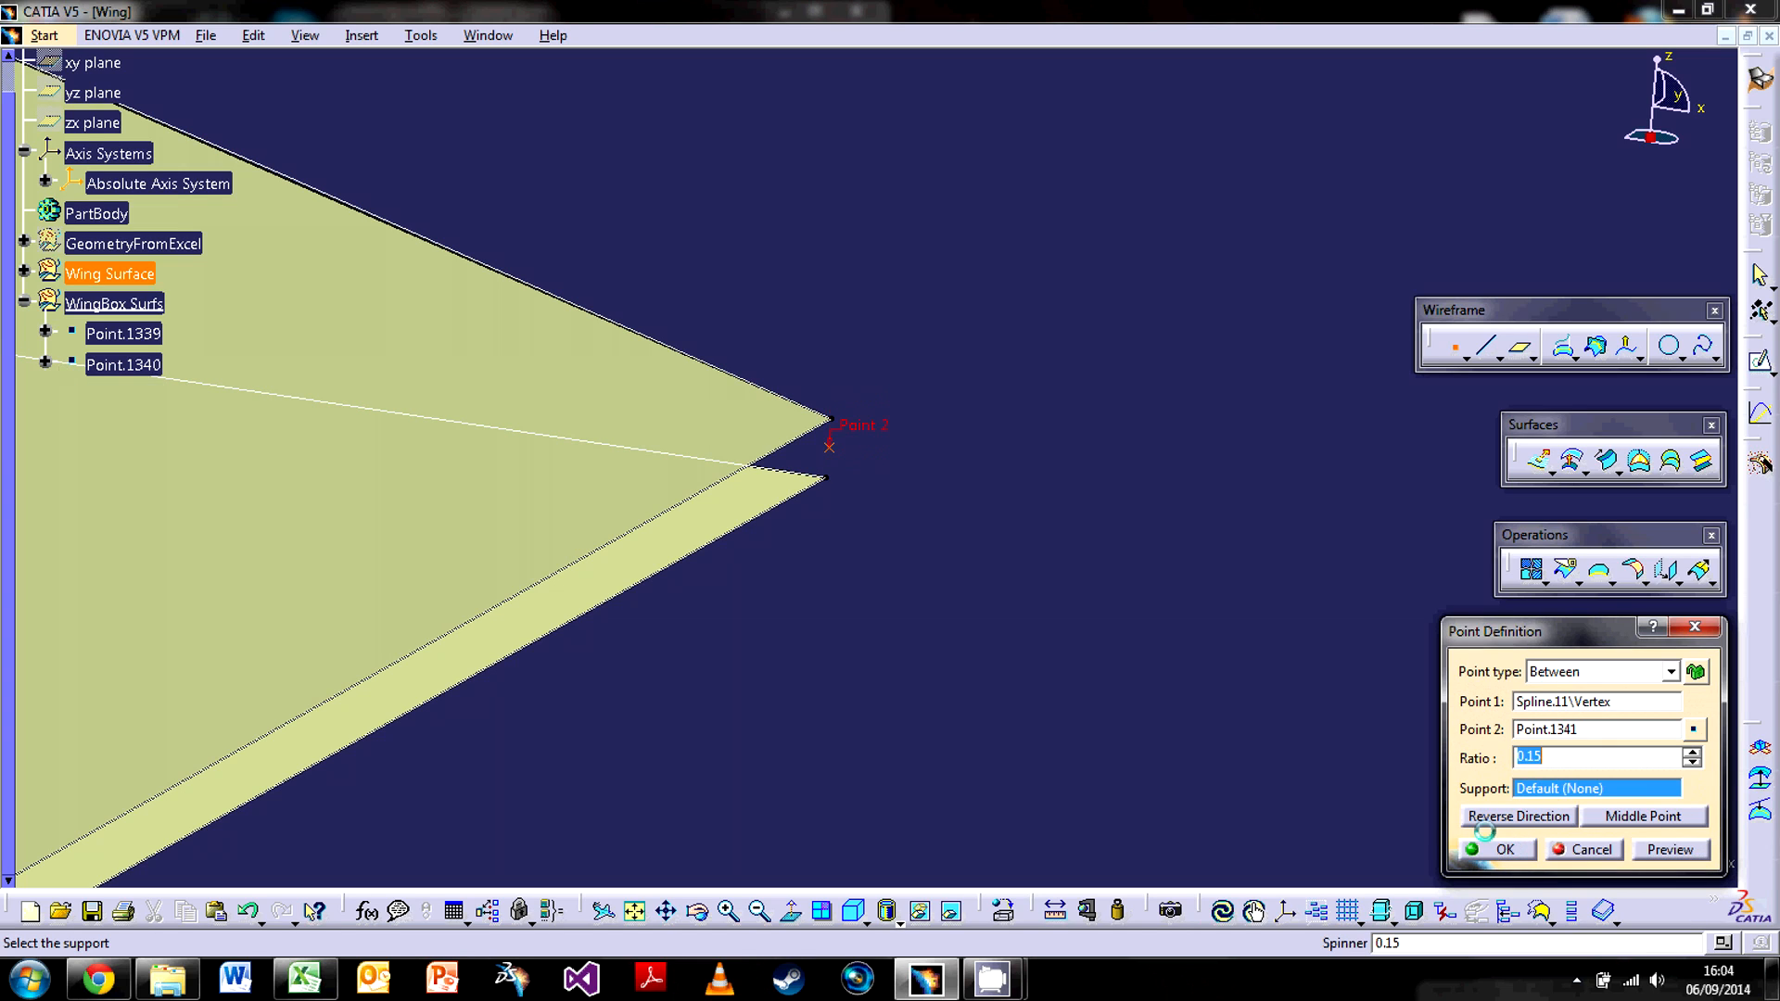
Create the tip point at ratio 0.15 between the leading-edge vertex and the trailing-edge midpoint.
{"action": "middle_click_drag", "start_coordinate": [1018, 495], "coordinate": [812, 422]}
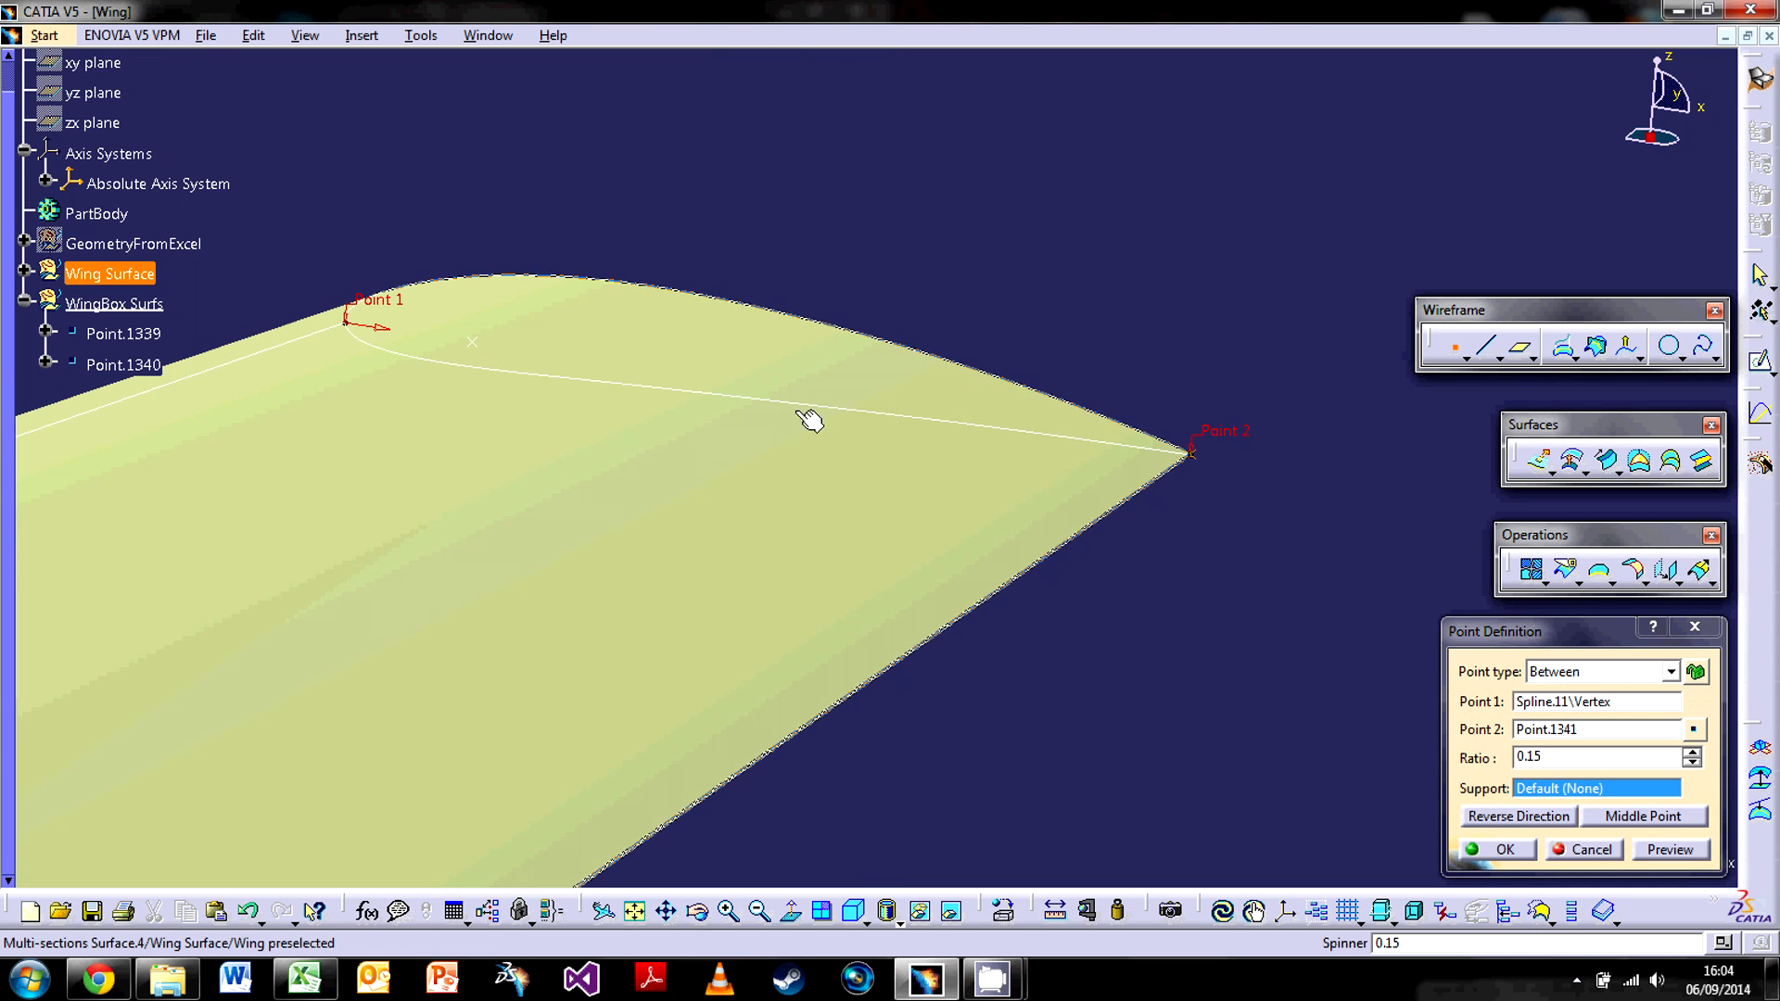
{"action": "middle_click_drag", "start_coordinate": [522, 399], "coordinate": [846, 649]}
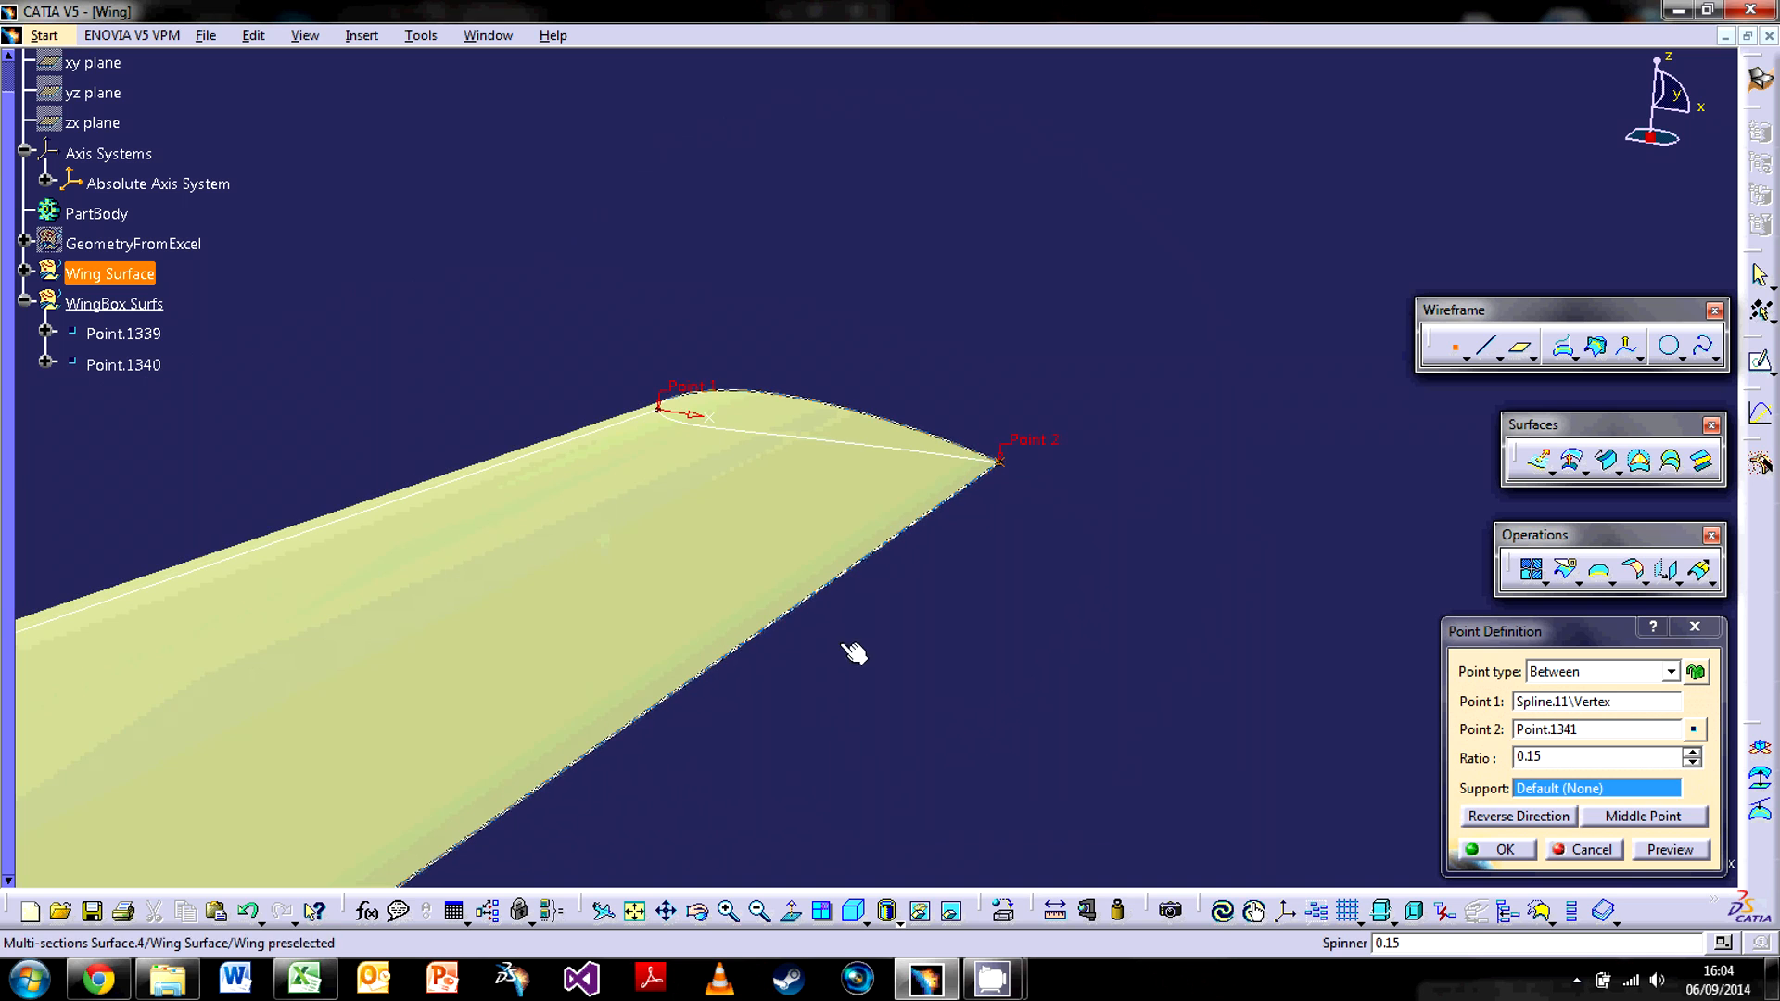
{"action": "left_click", "coordinate": [1478, 848]}
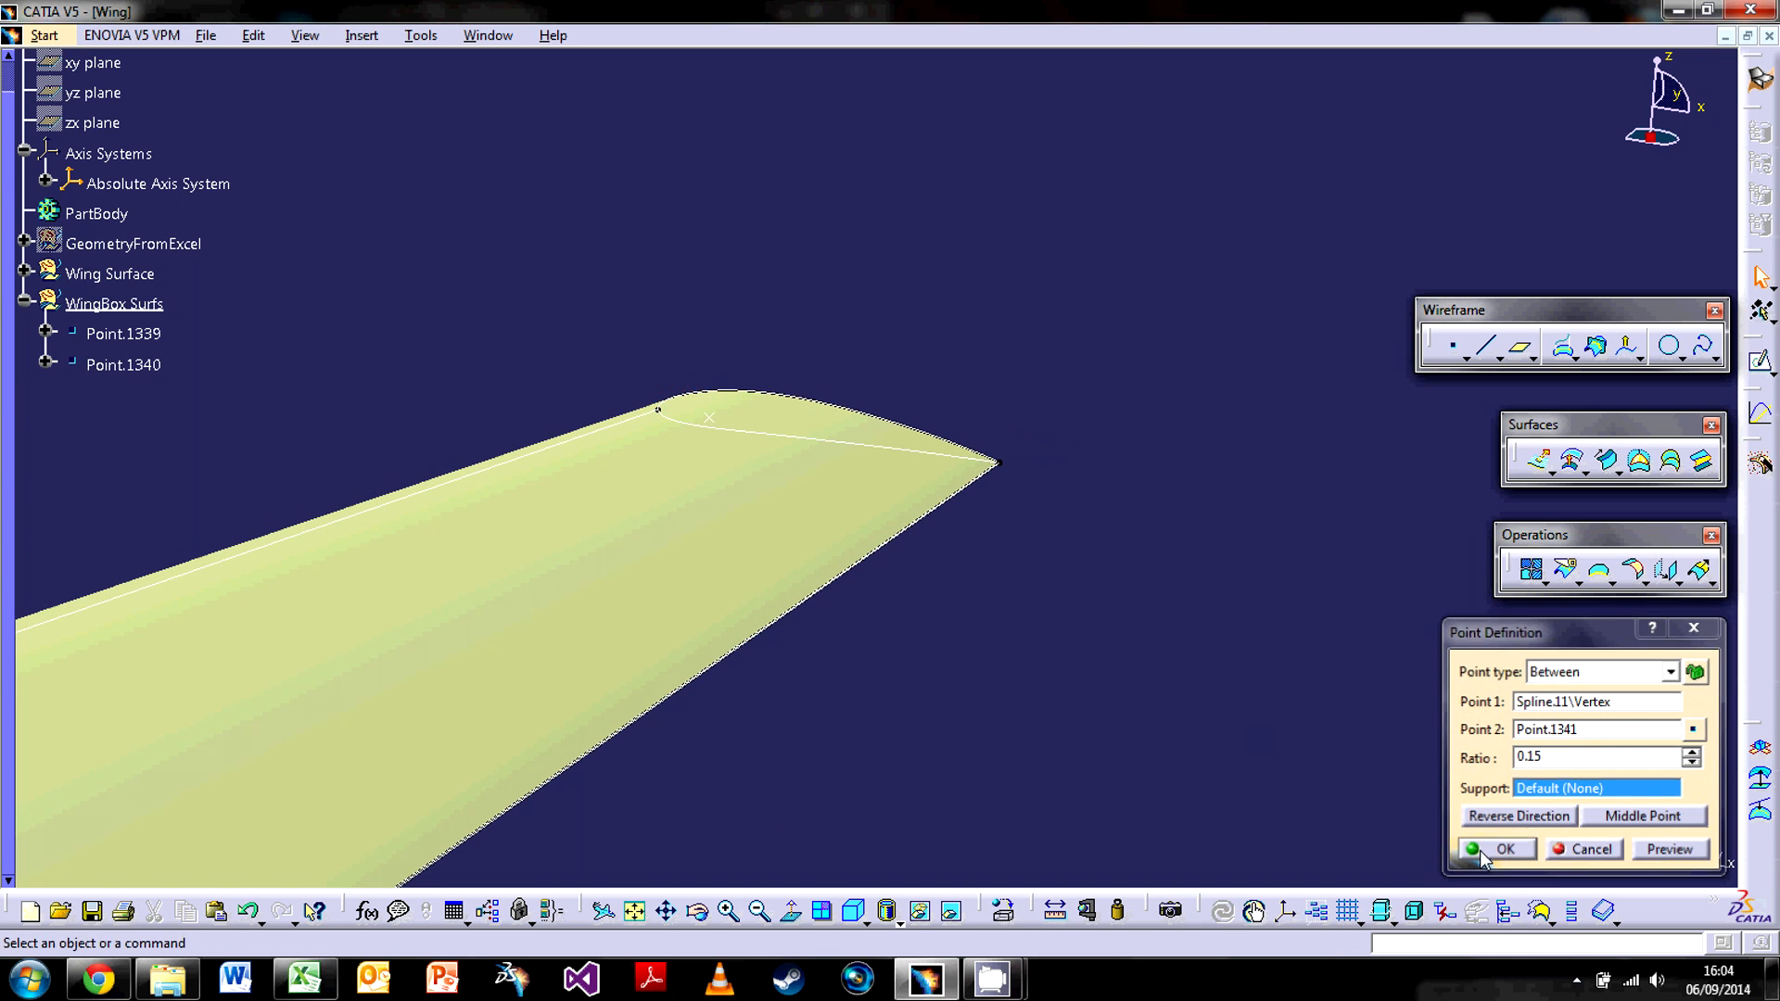
Create a Point-Point line joining the 0.15-ratio point at the root to the one at the tip.
{"action": "middle_click_drag", "start_coordinate": [473, 461], "coordinate": [961, 284]}
{"action": "left_click", "coordinate": [430, 402]}
{"action": "middle_click_drag", "start_coordinate": [834, 525], "coordinate": [866, 584]}
{"action": "left_click", "coordinate": [1499, 358]}
{"action": "left_click", "coordinate": [1526, 373]}
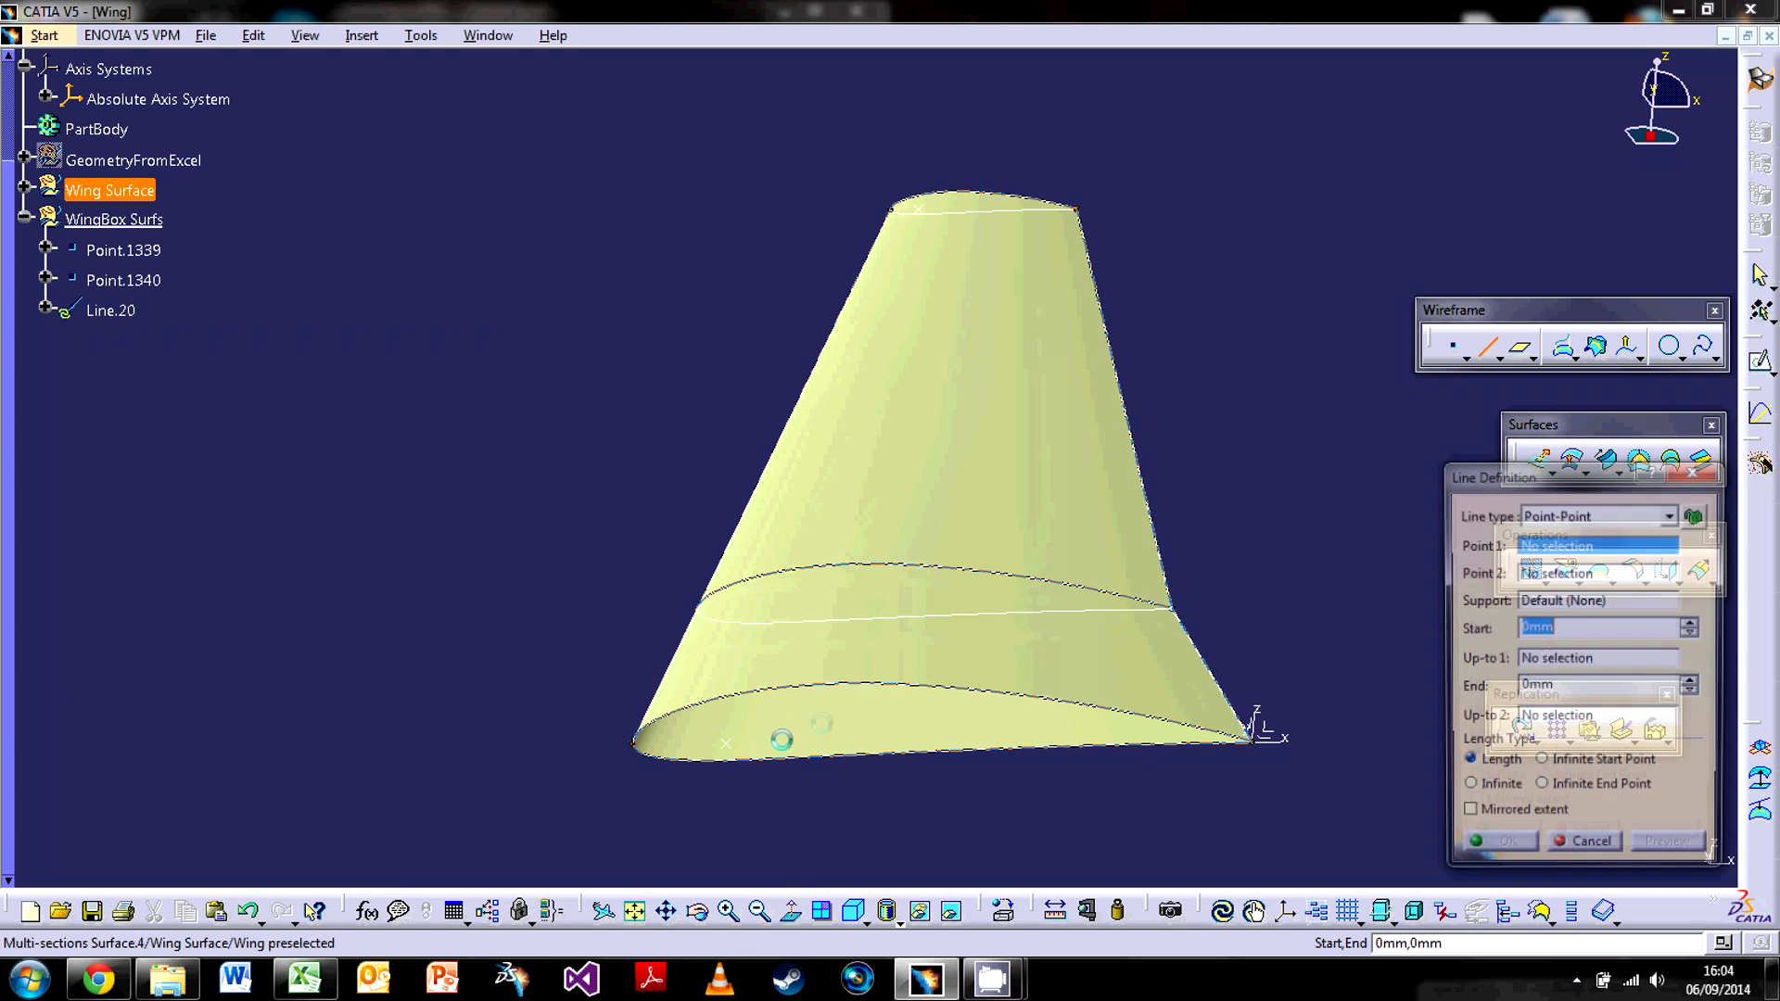
{"action": "left_click", "coordinate": [737, 744]}
{"action": "left_click", "coordinate": [920, 207]}
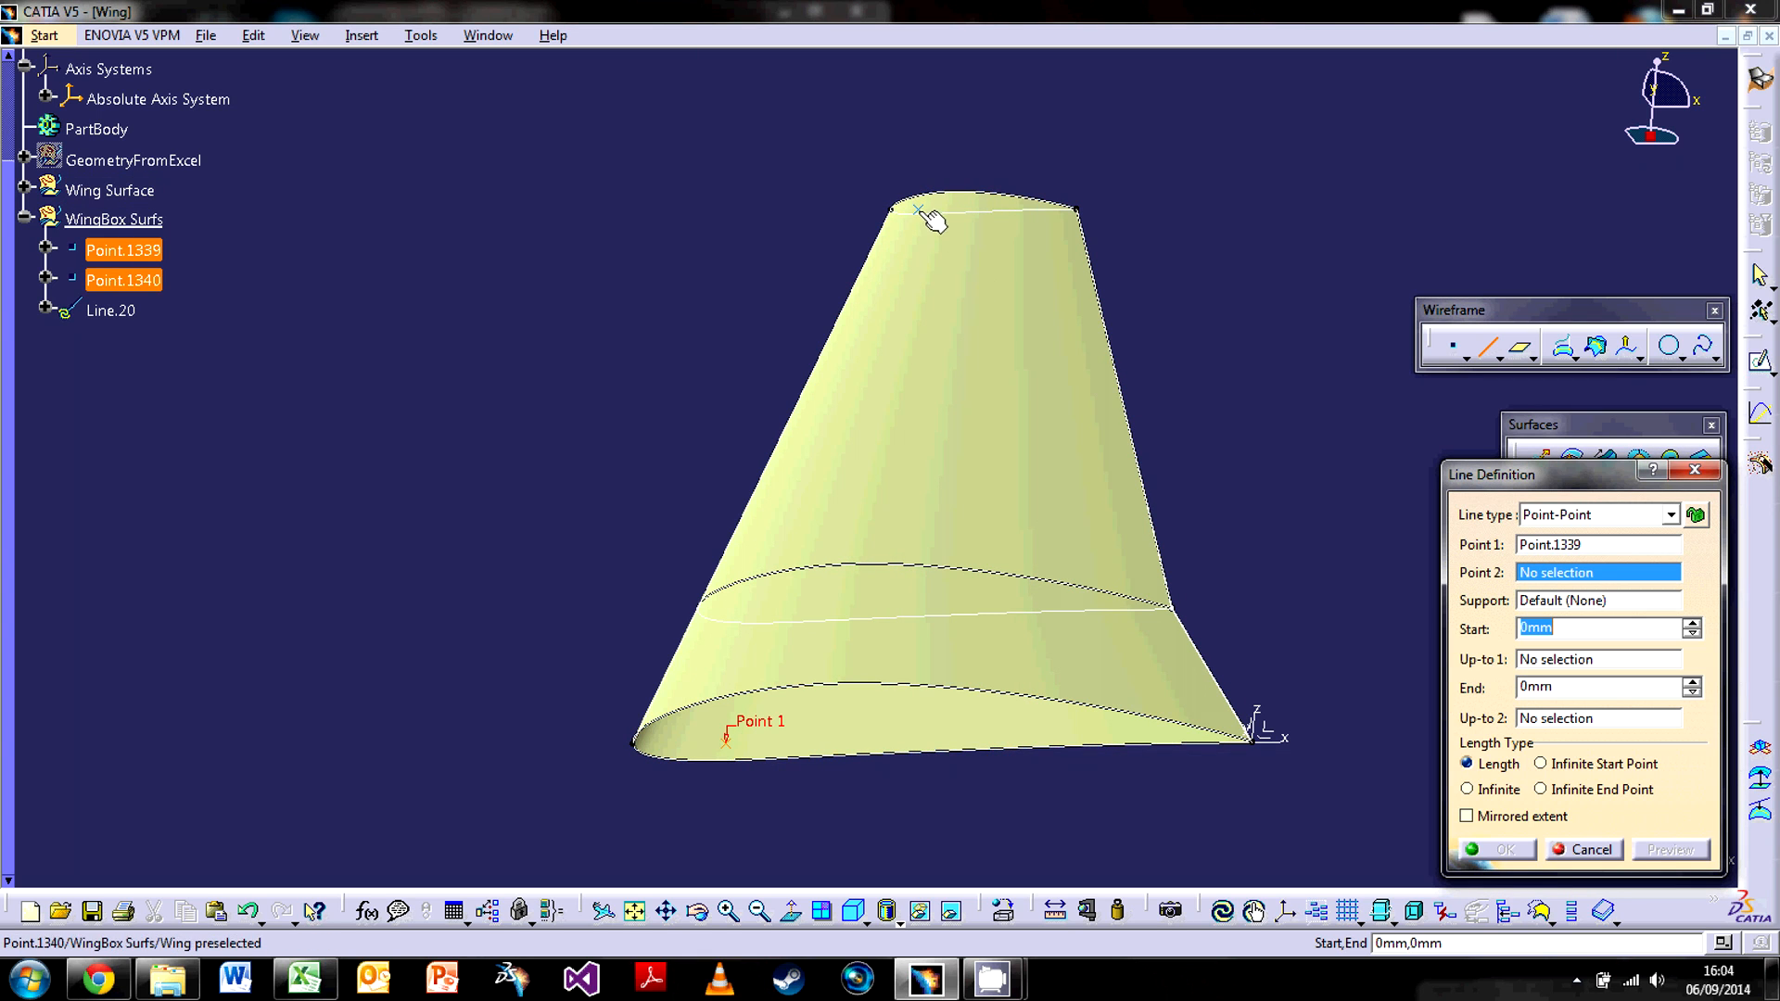
{"action": "left_click", "coordinate": [1504, 848]}
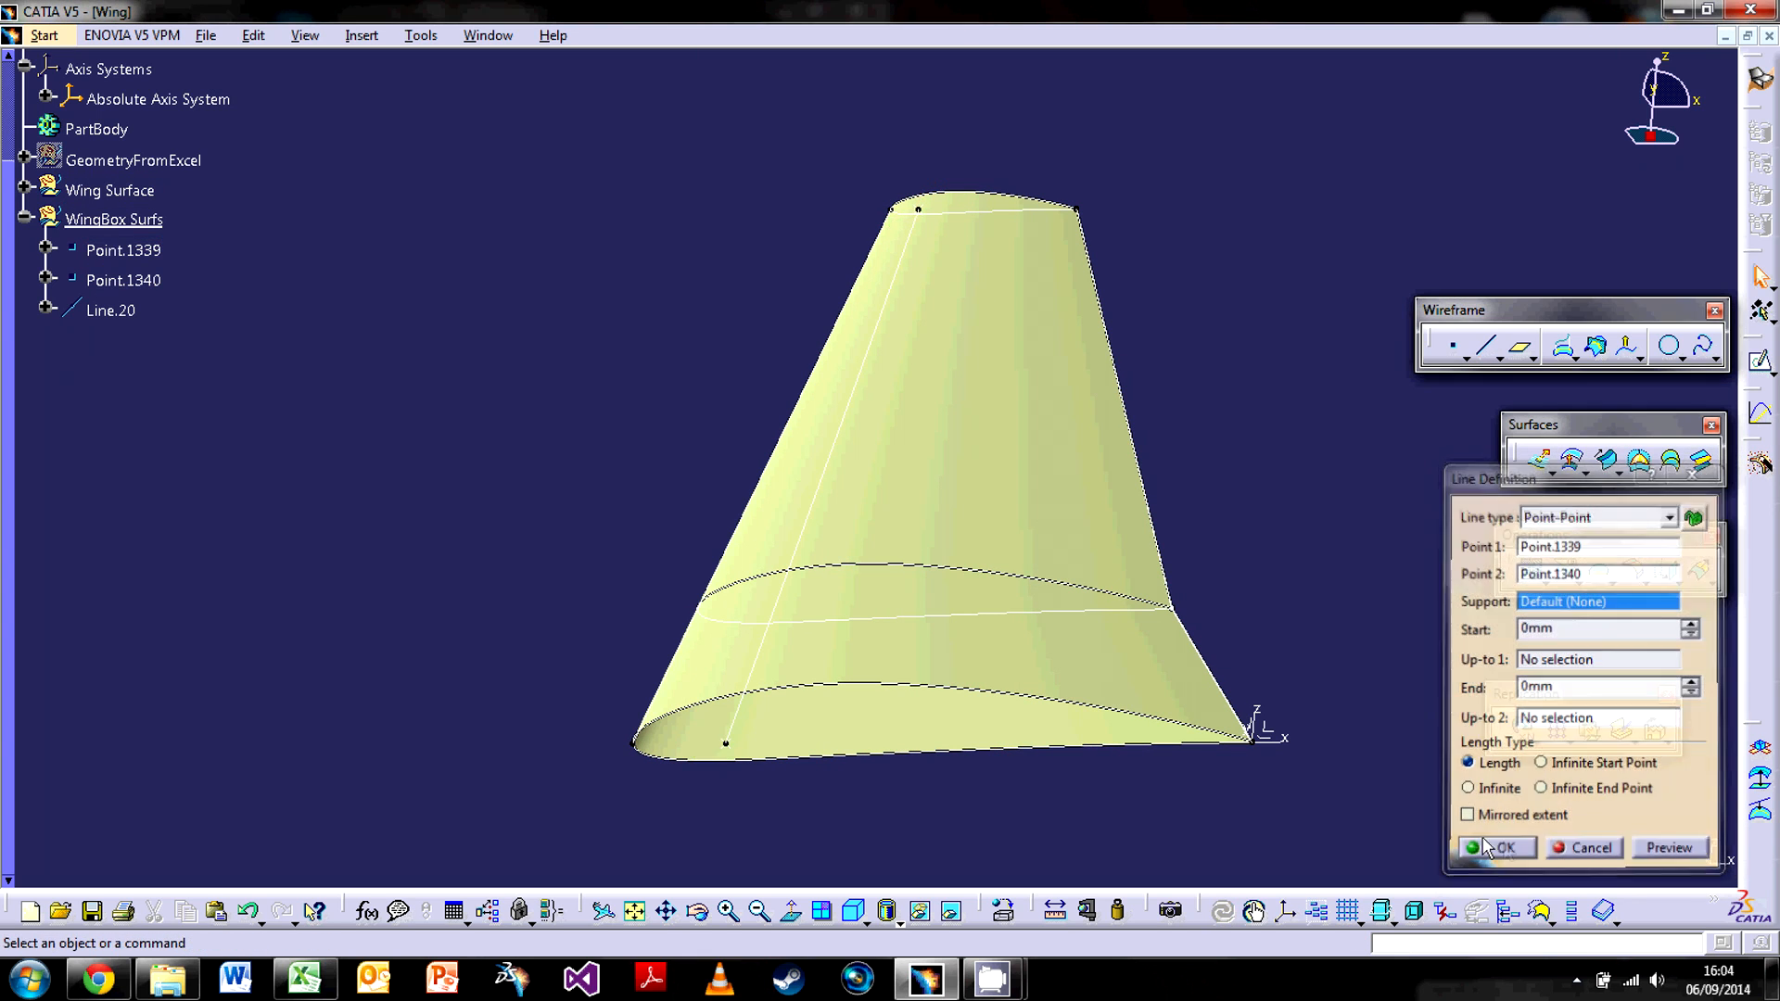
Start another Between point at the root, using the root airfoil's leading-edge vertex as Point 1.
{"action": "middle_click_drag", "start_coordinate": [947, 759], "coordinate": [922, 627]}
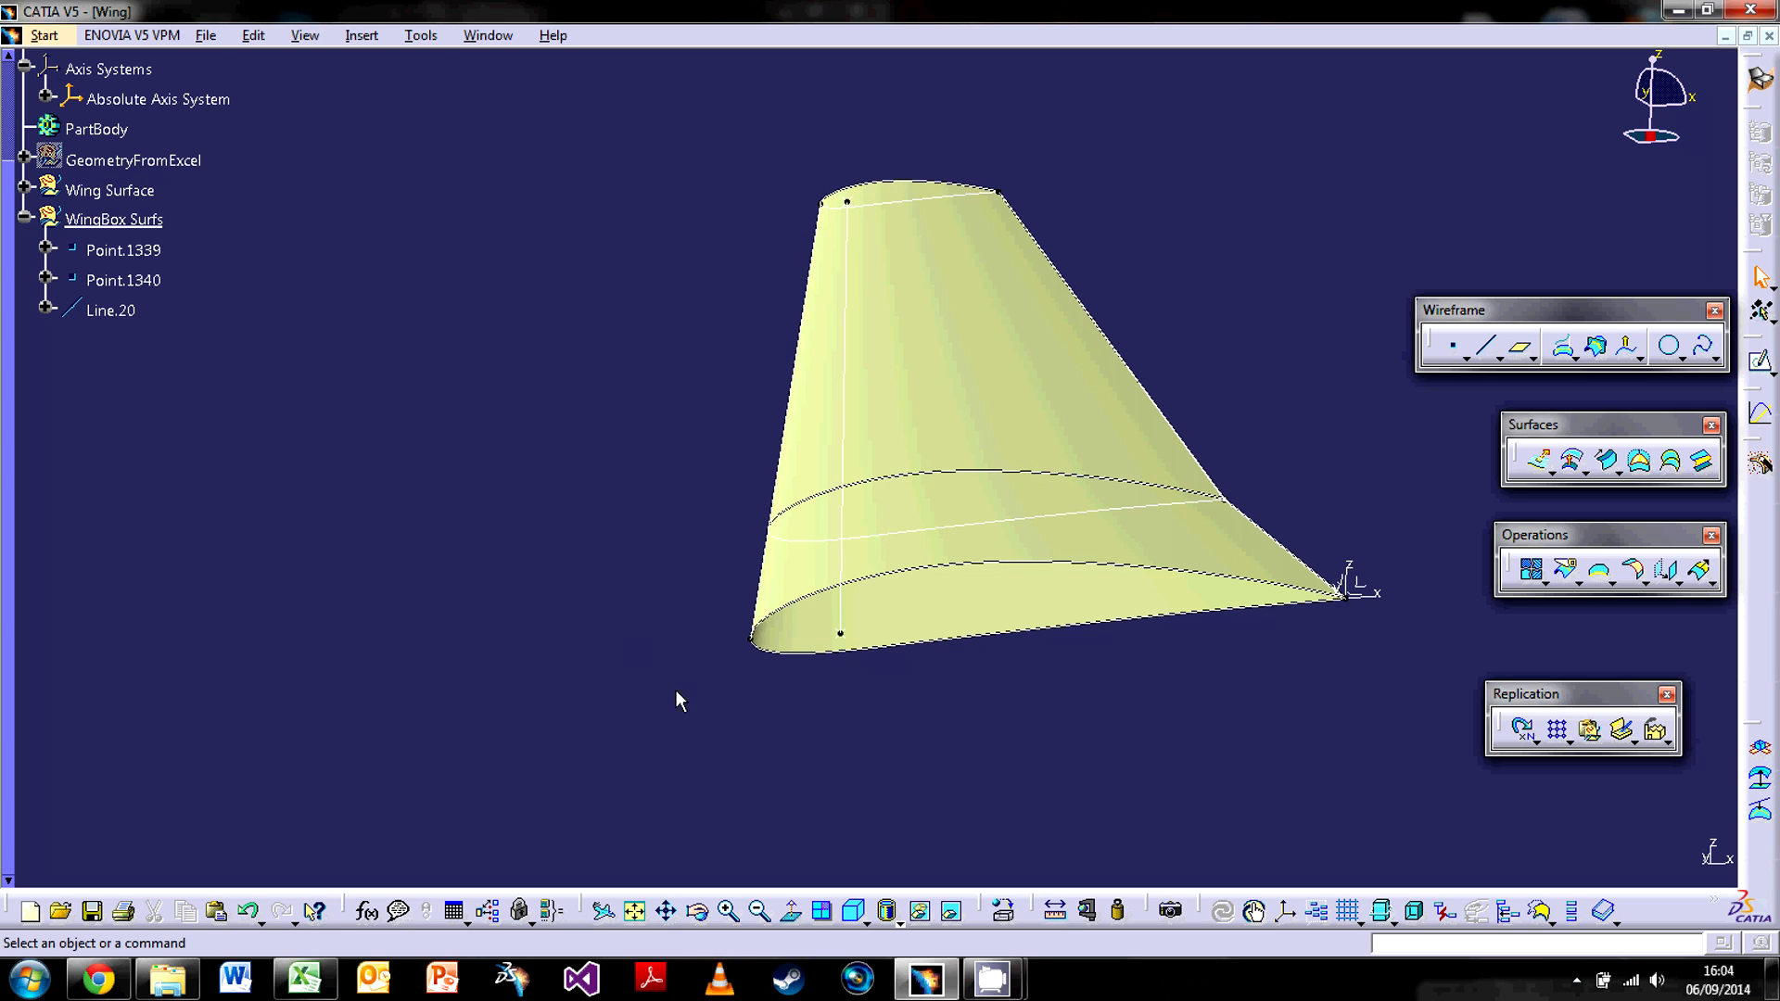
{"action": "middle_click_drag", "start_coordinate": [1061, 665], "coordinate": [965, 534]}
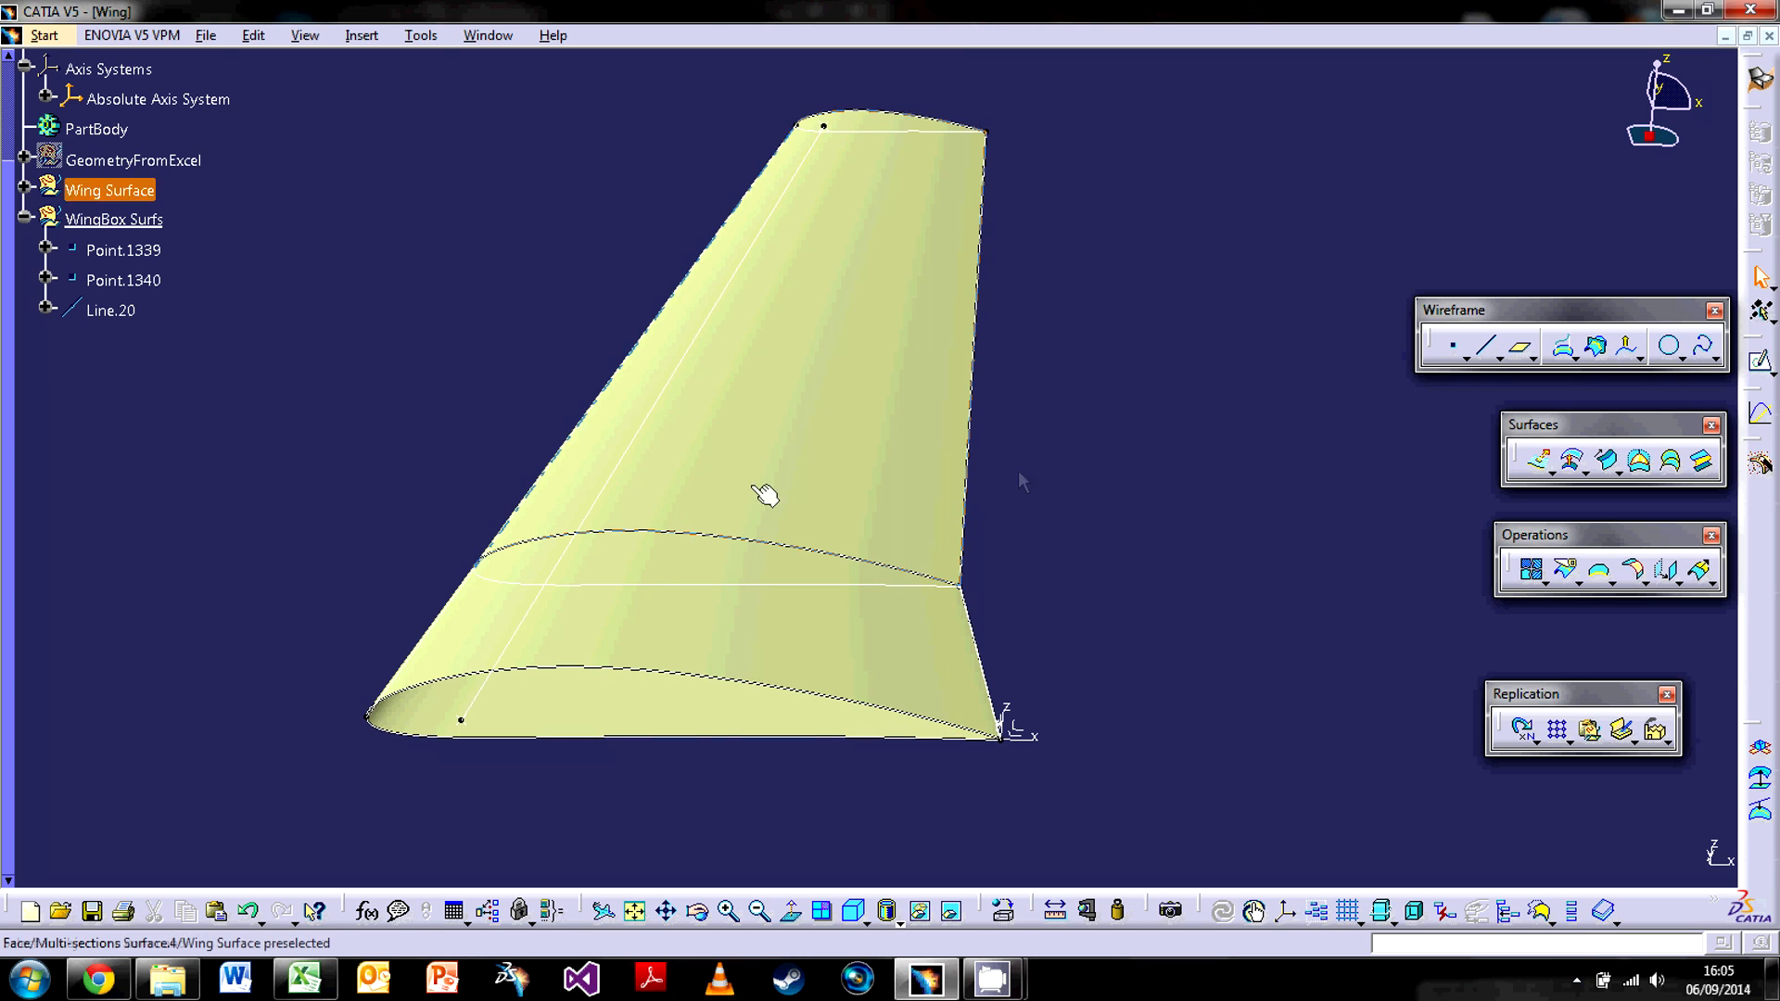
{"action": "middle_click_drag", "start_coordinate": [1096, 566], "coordinate": [927, 547]}
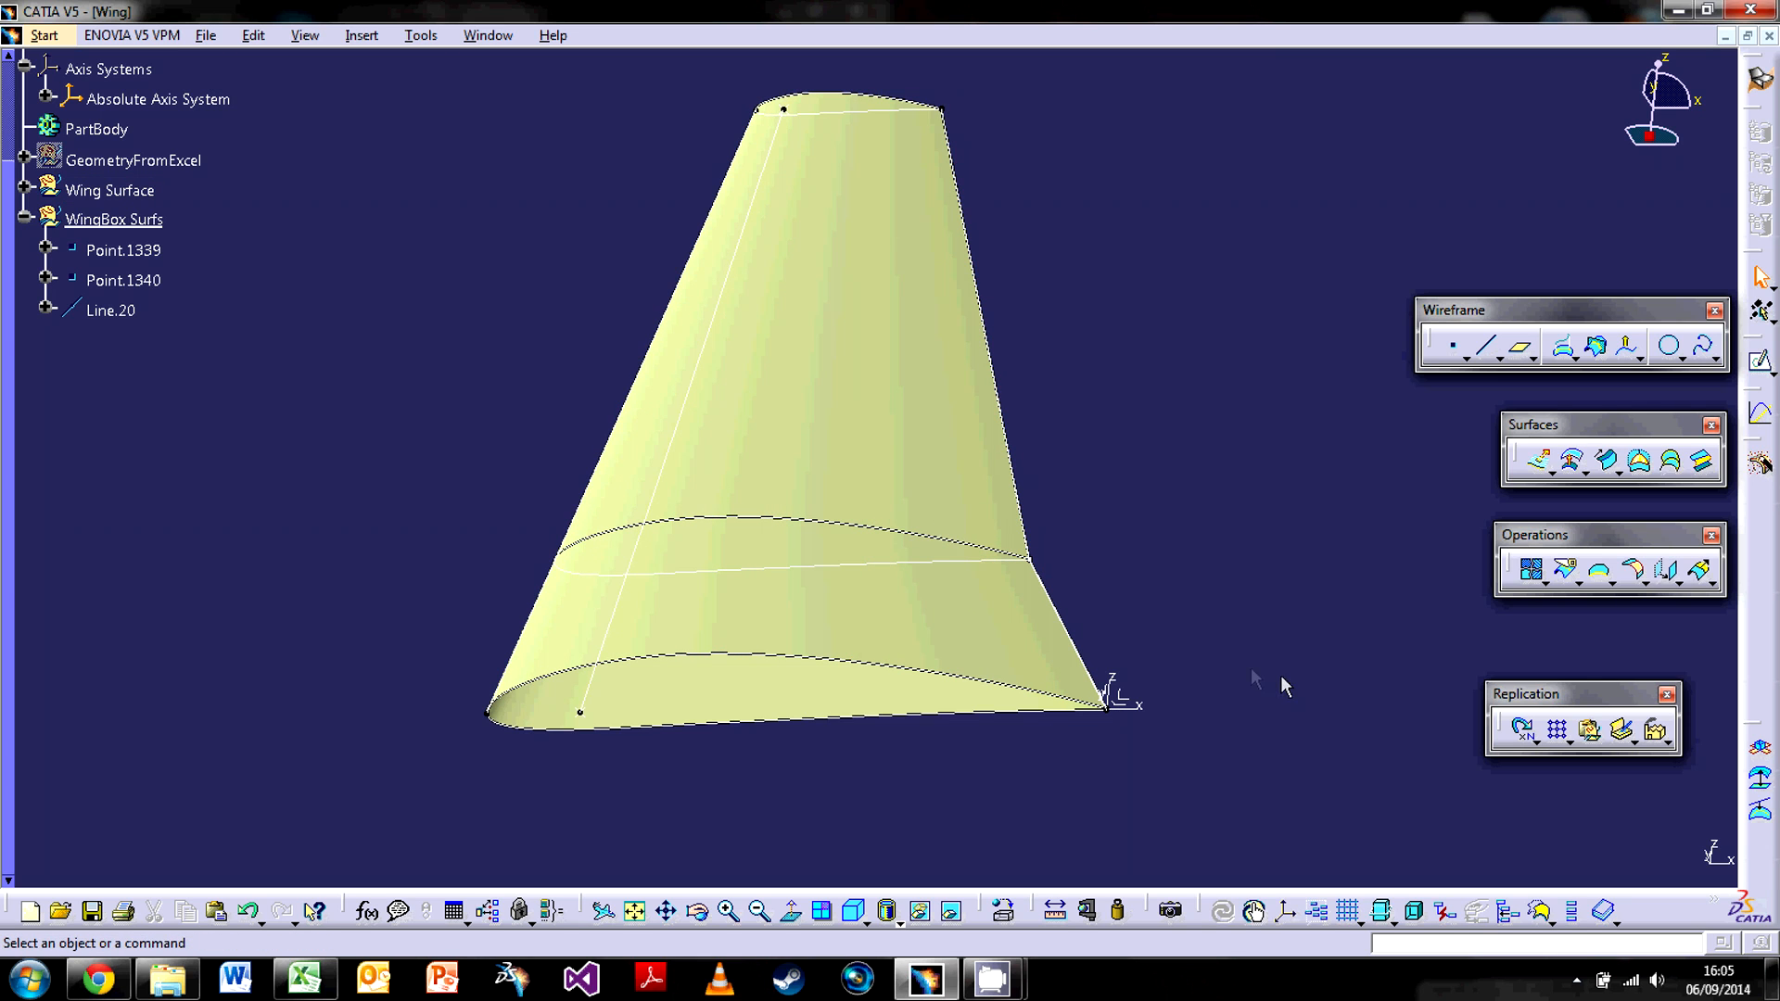
{"action": "left_click", "coordinate": [1454, 348]}
{"action": "middle_click_drag", "start_coordinate": [1102, 677], "coordinate": [1121, 534]}
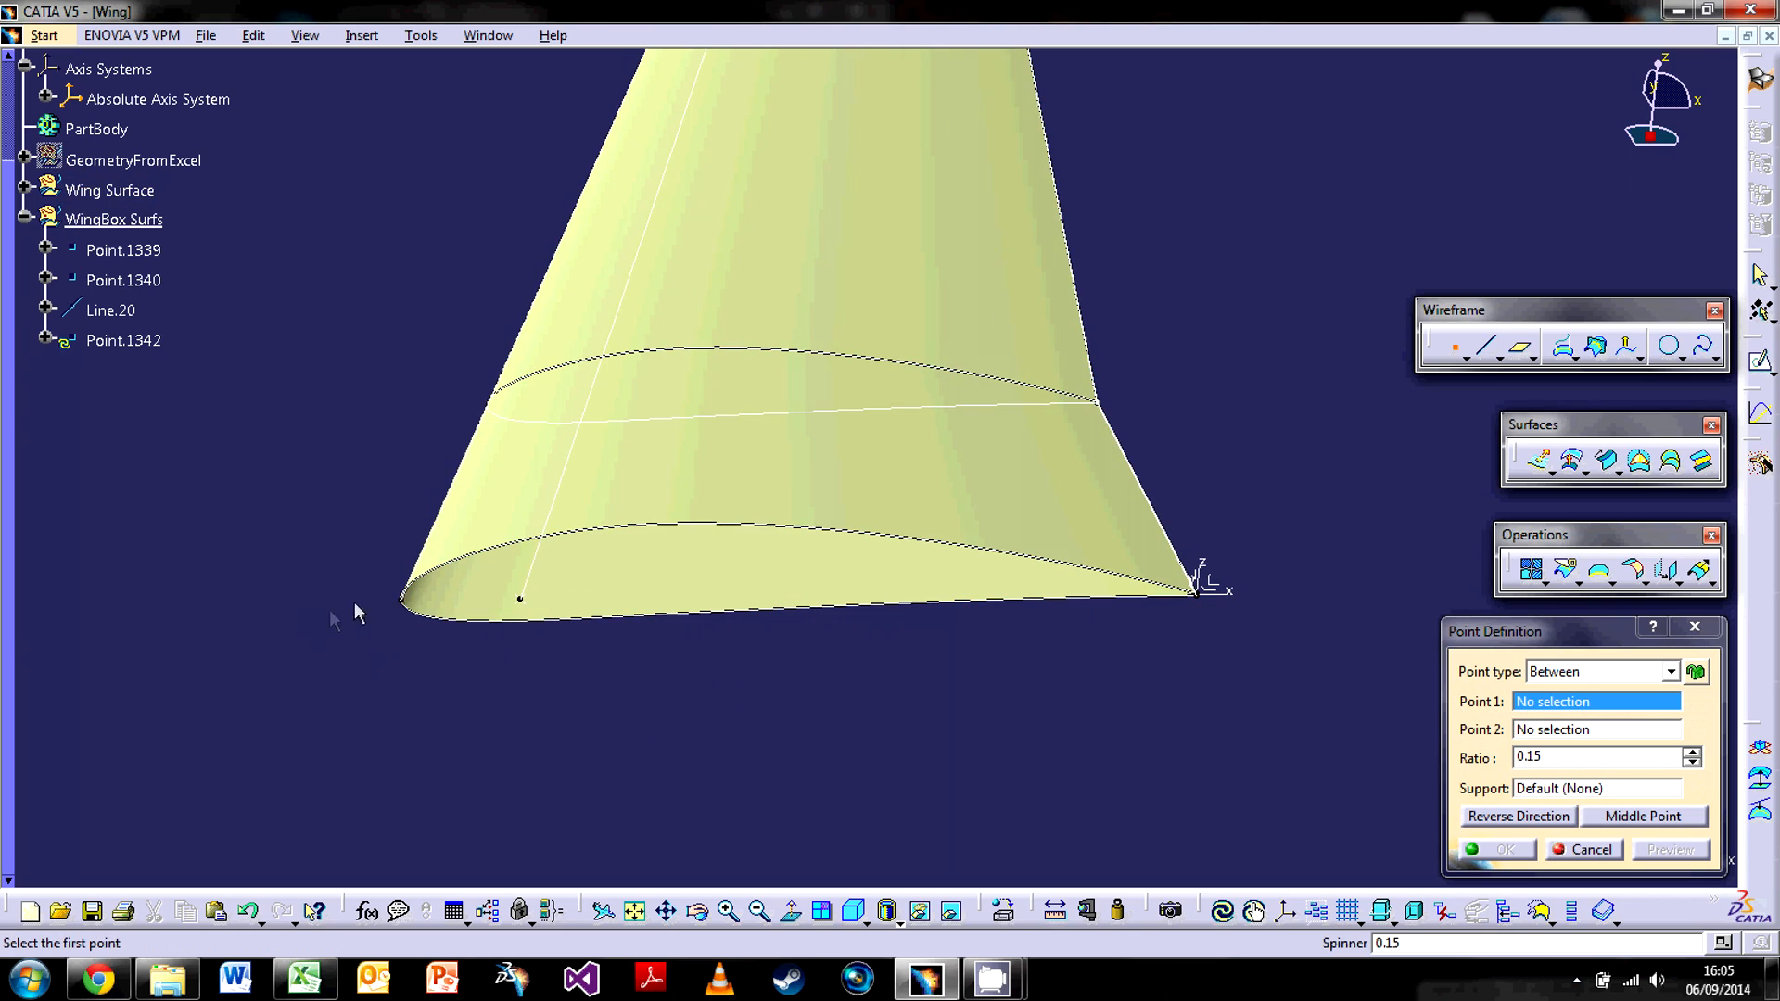
{"action": "left_click", "coordinate": [403, 600]}
{"action": "middle_click_drag", "start_coordinate": [1193, 596], "coordinate": [867, 457]}
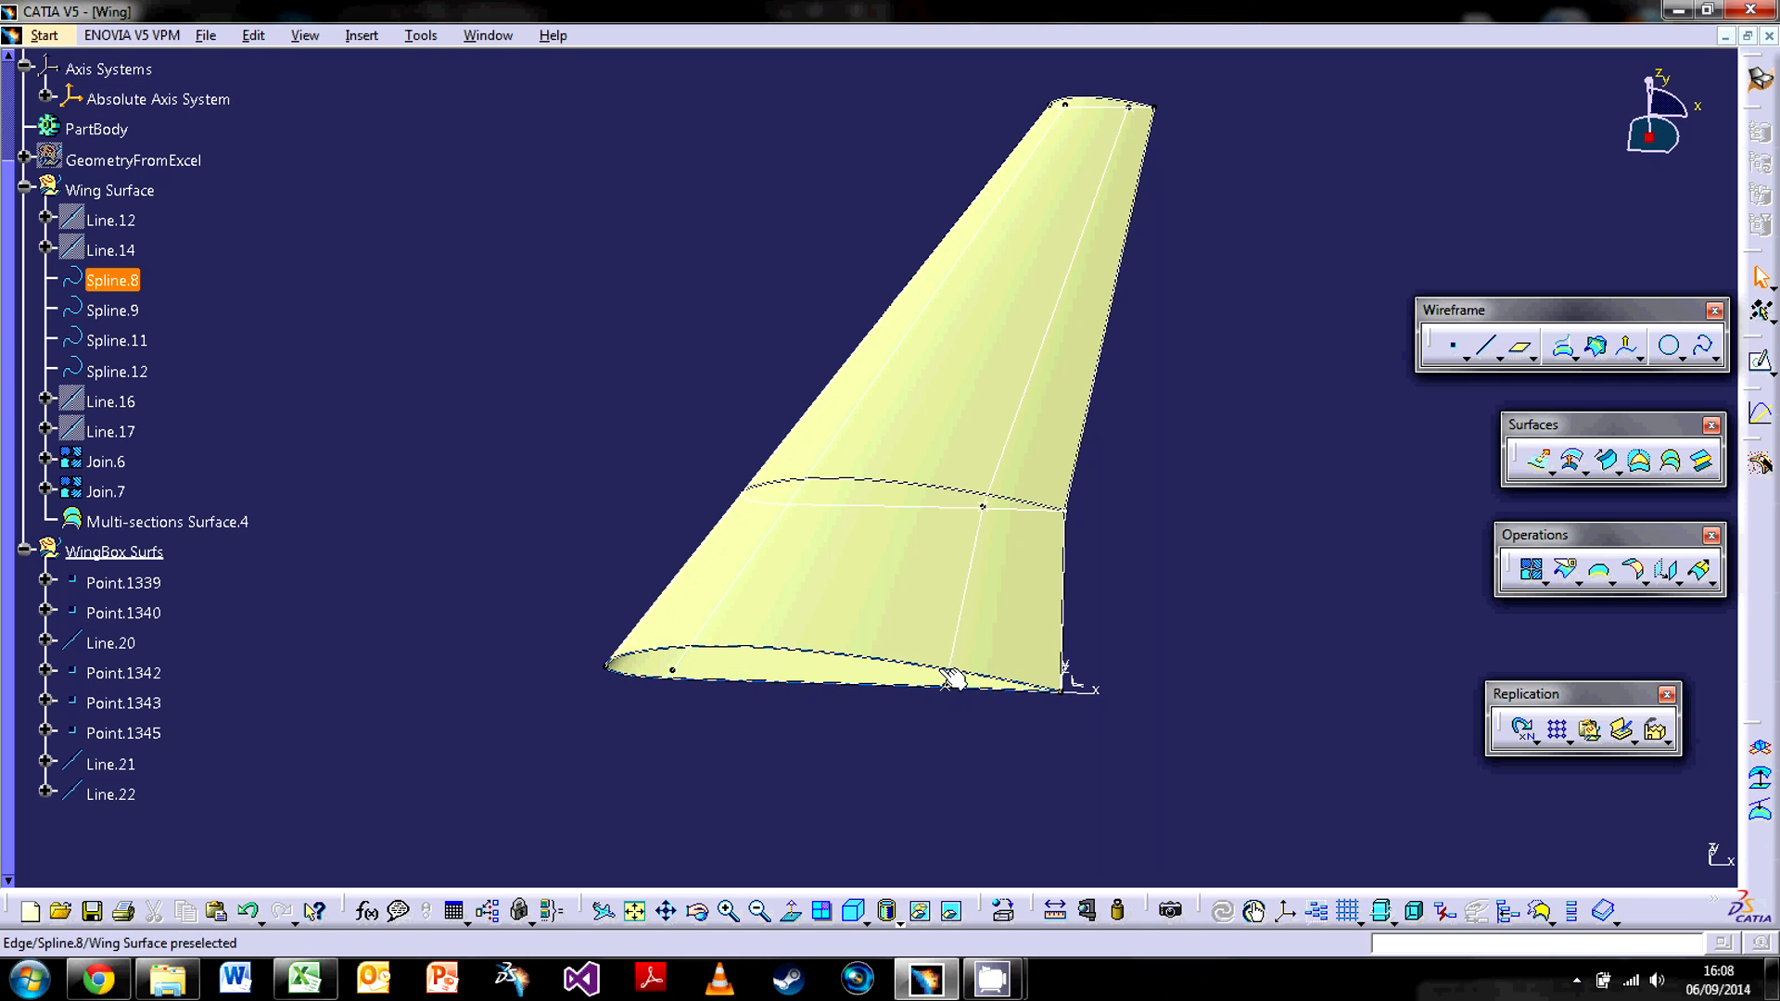
{"action": "middle_click_drag", "start_coordinate": [851, 558], "coordinate": [907, 700]}
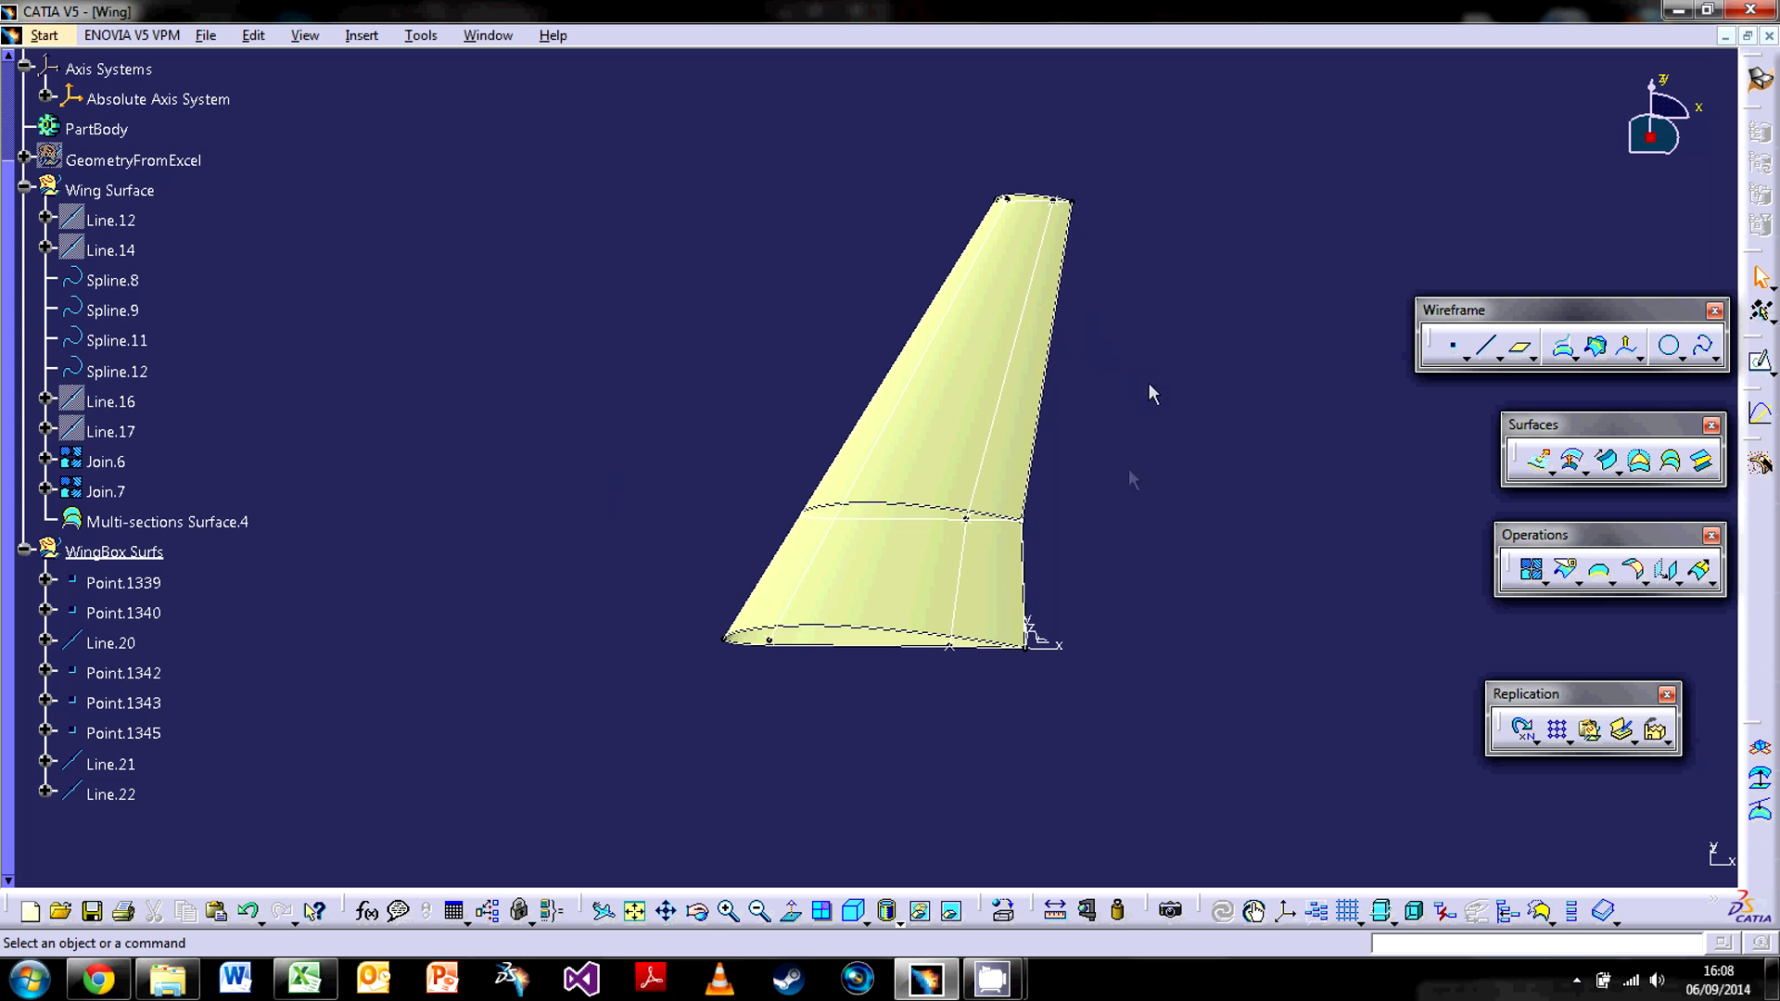
{"action": "middle_click_drag", "start_coordinate": [1089, 580], "coordinate": [1270, 449]}
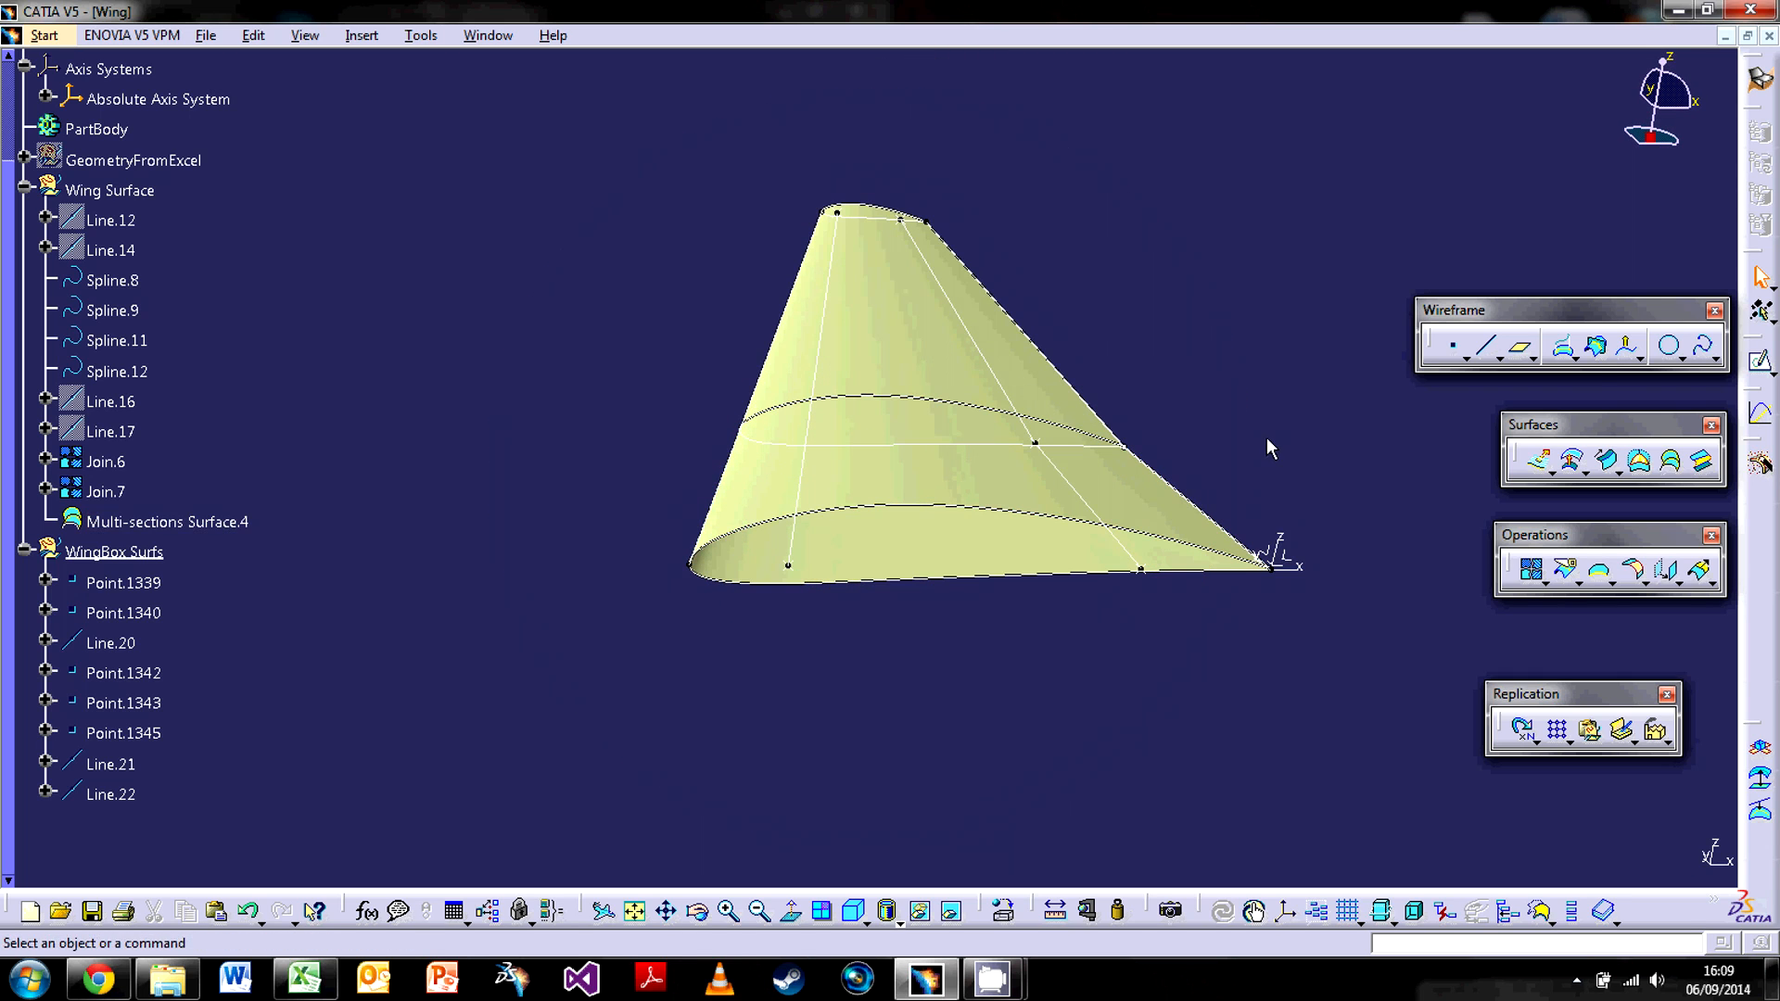
{"action": "left_click", "coordinate": [1539, 468]}
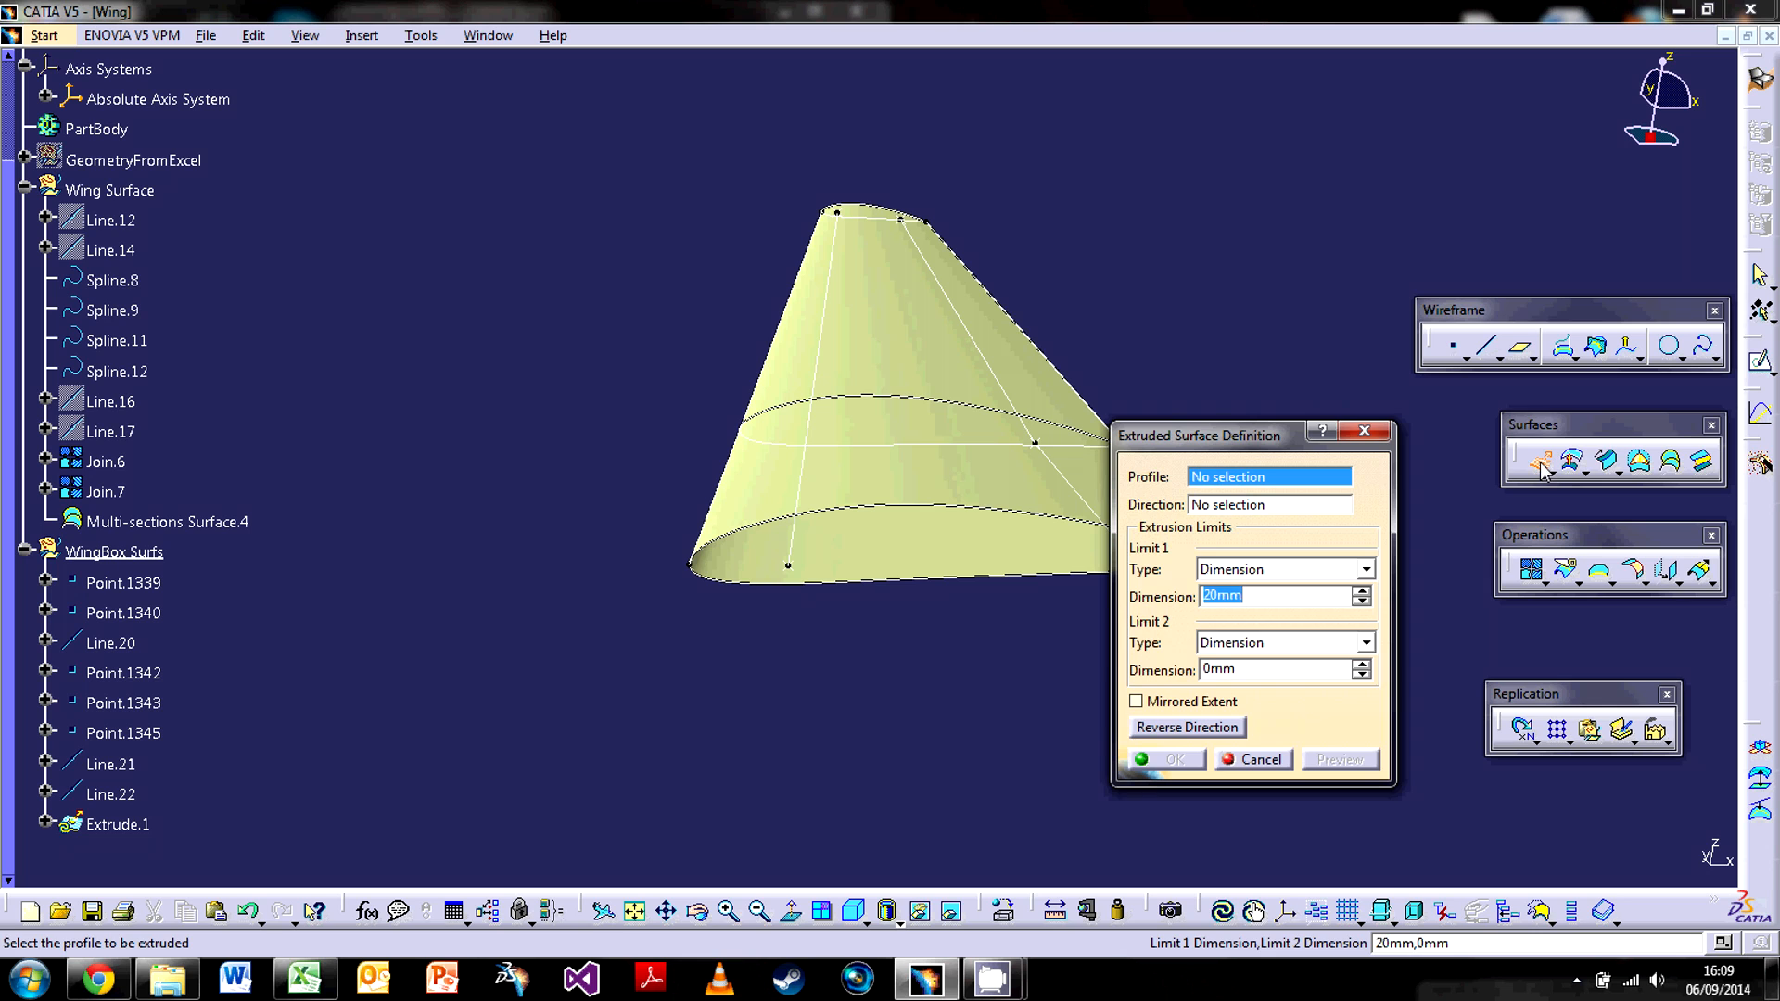
{"action": "left_click", "coordinate": [1251, 760]}
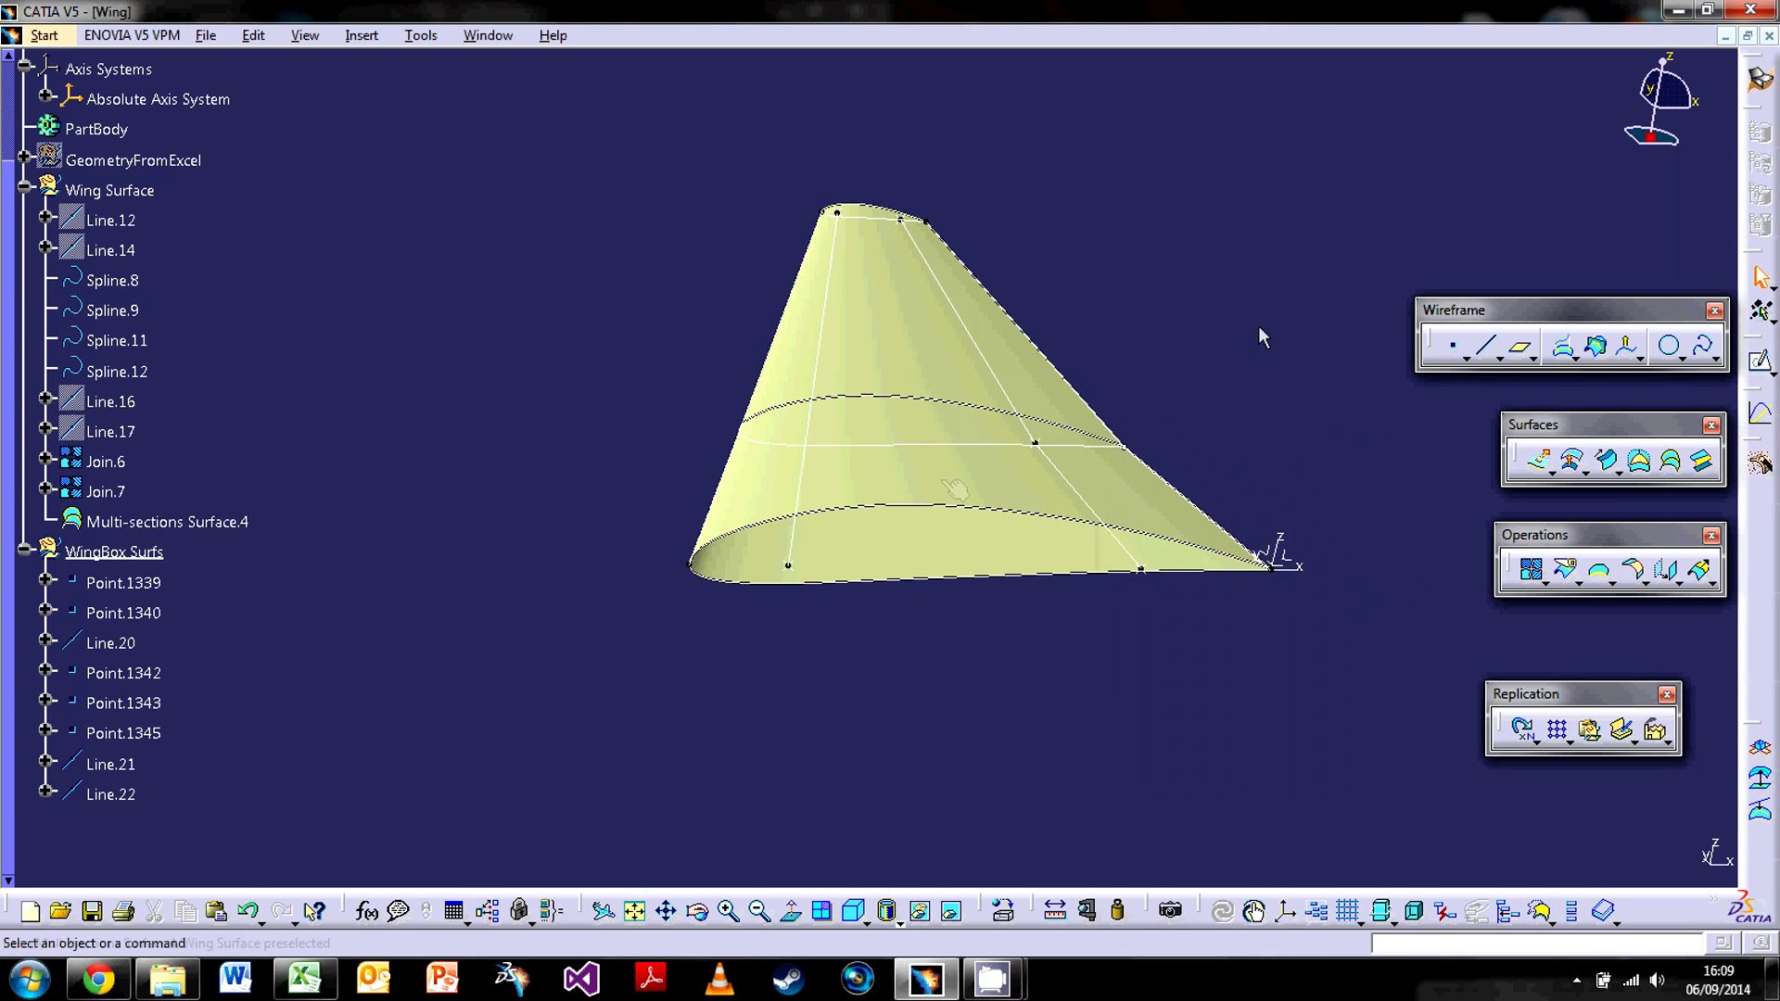
Join the inboard and outboard rear spar lines into one curve.
{"action": "left_click", "coordinate": [1076, 491]}
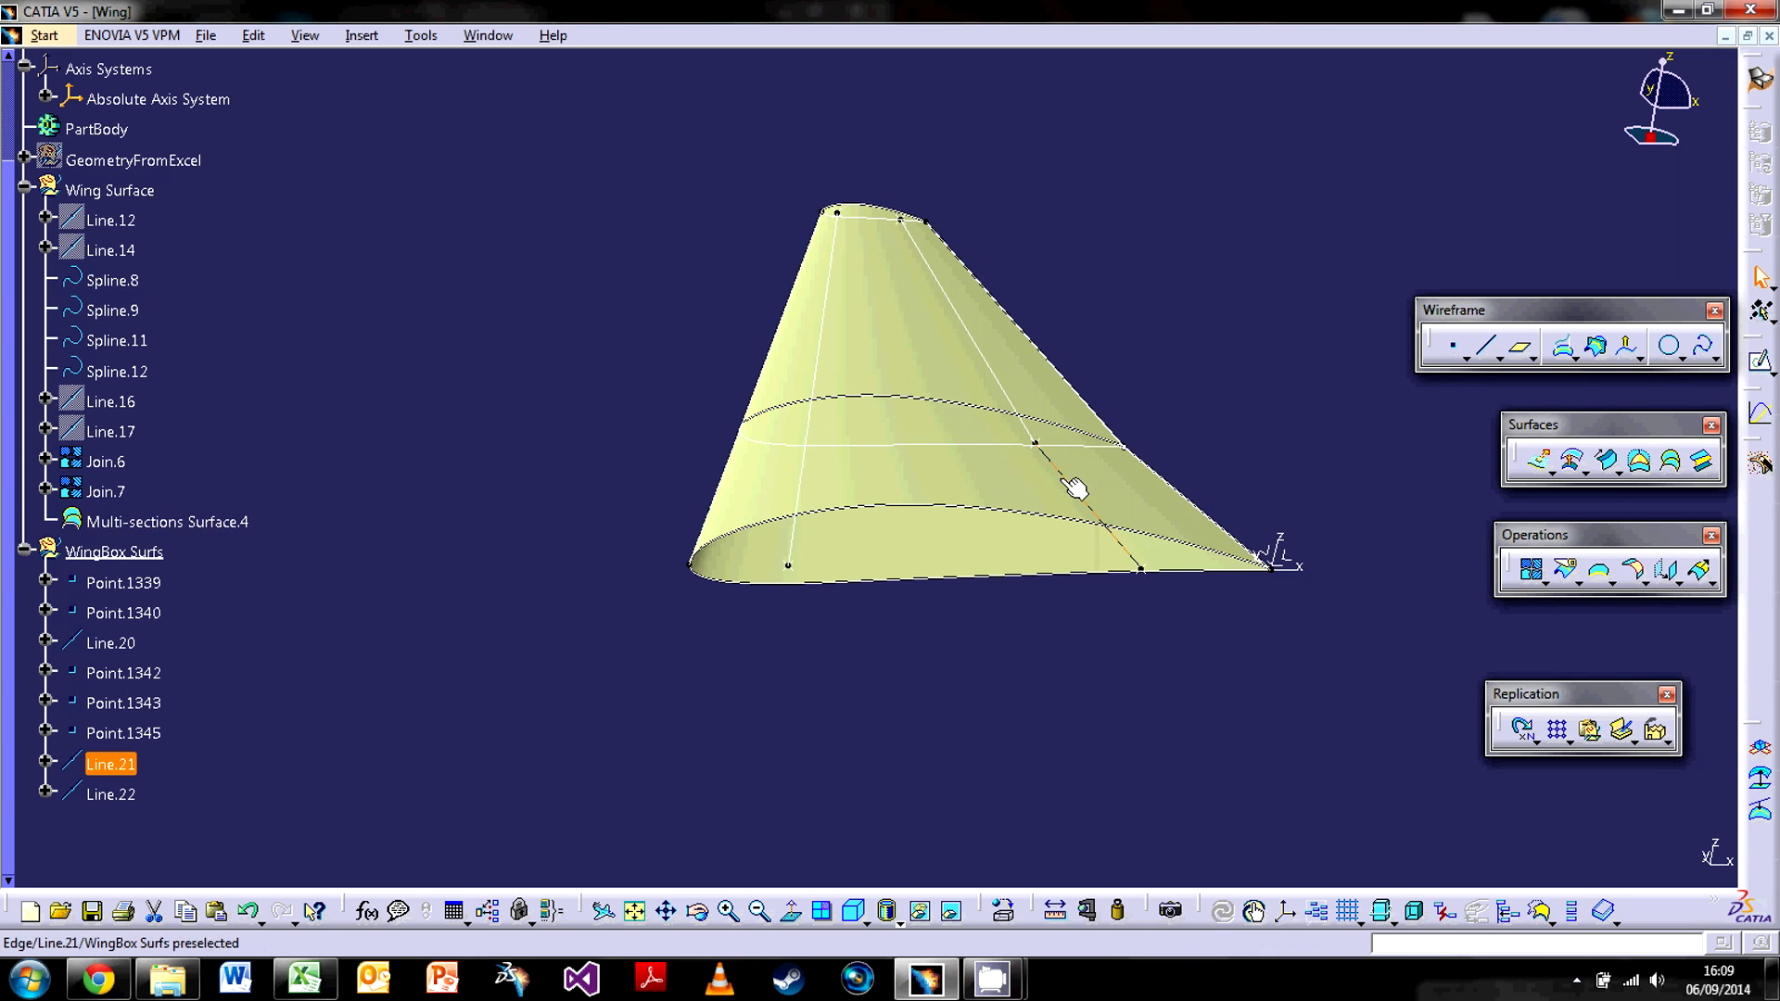
{"action": "left_click", "coordinate": [1532, 571]}
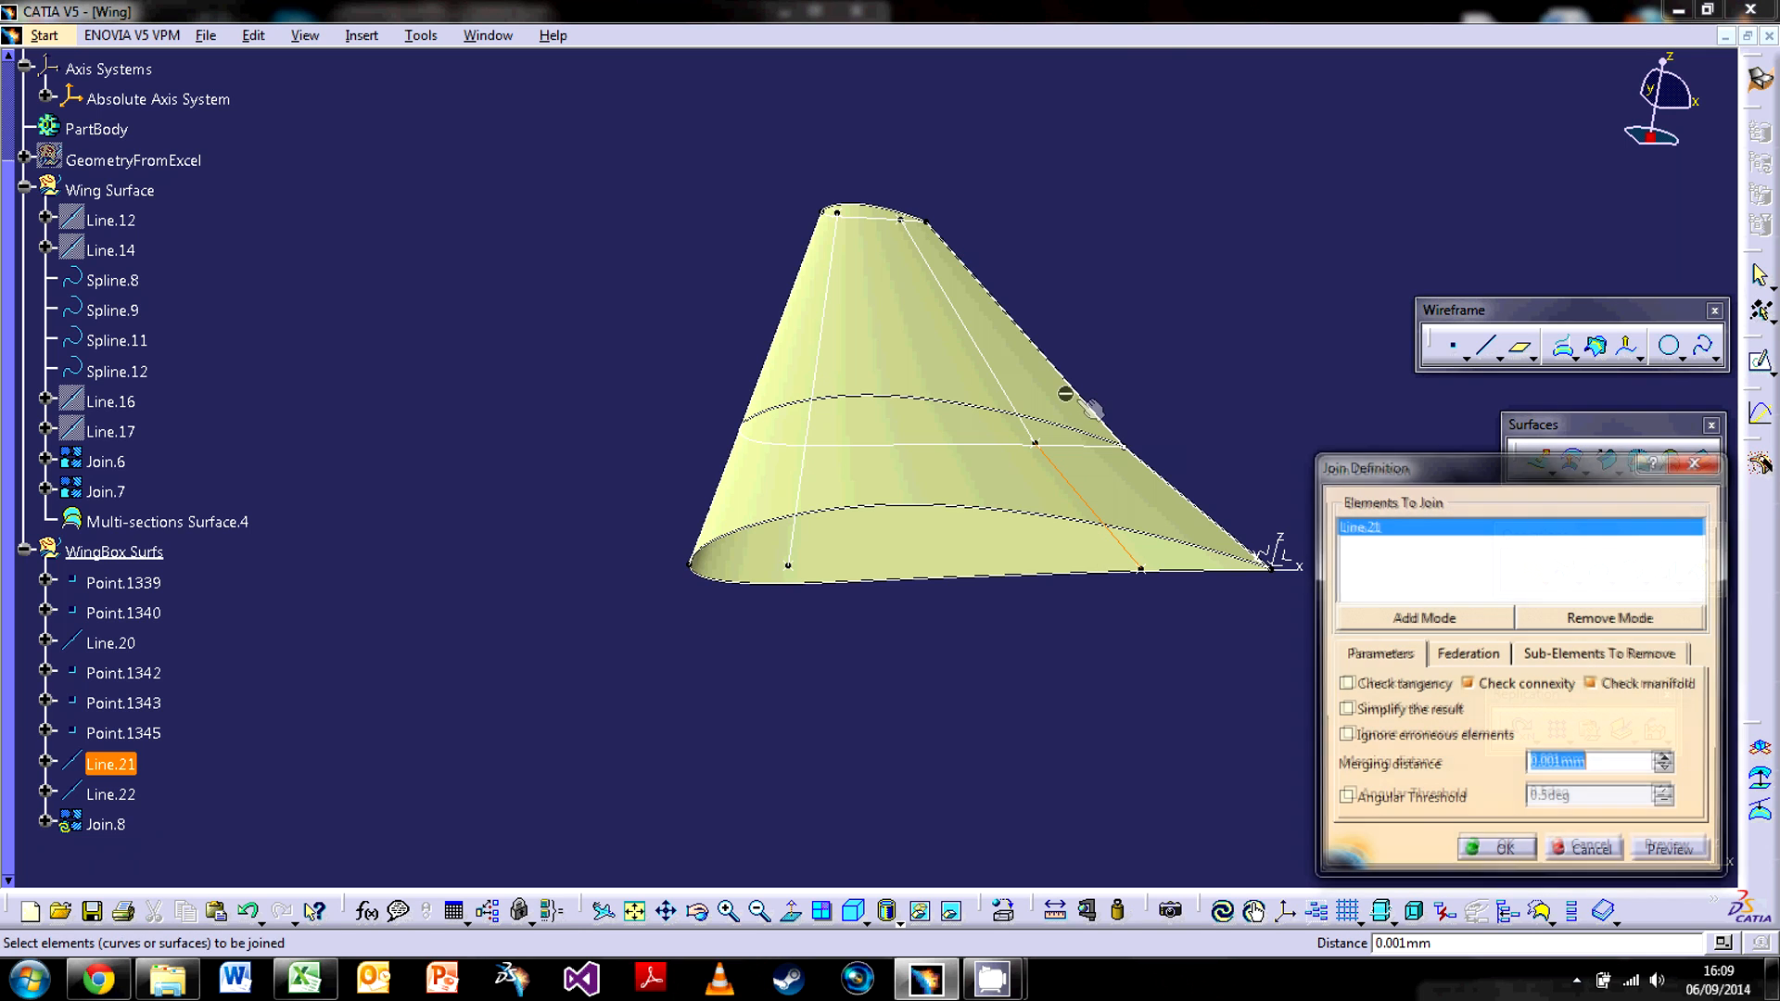
{"action": "left_click", "coordinate": [1006, 385]}
{"action": "left_click", "coordinate": [1495, 849]}
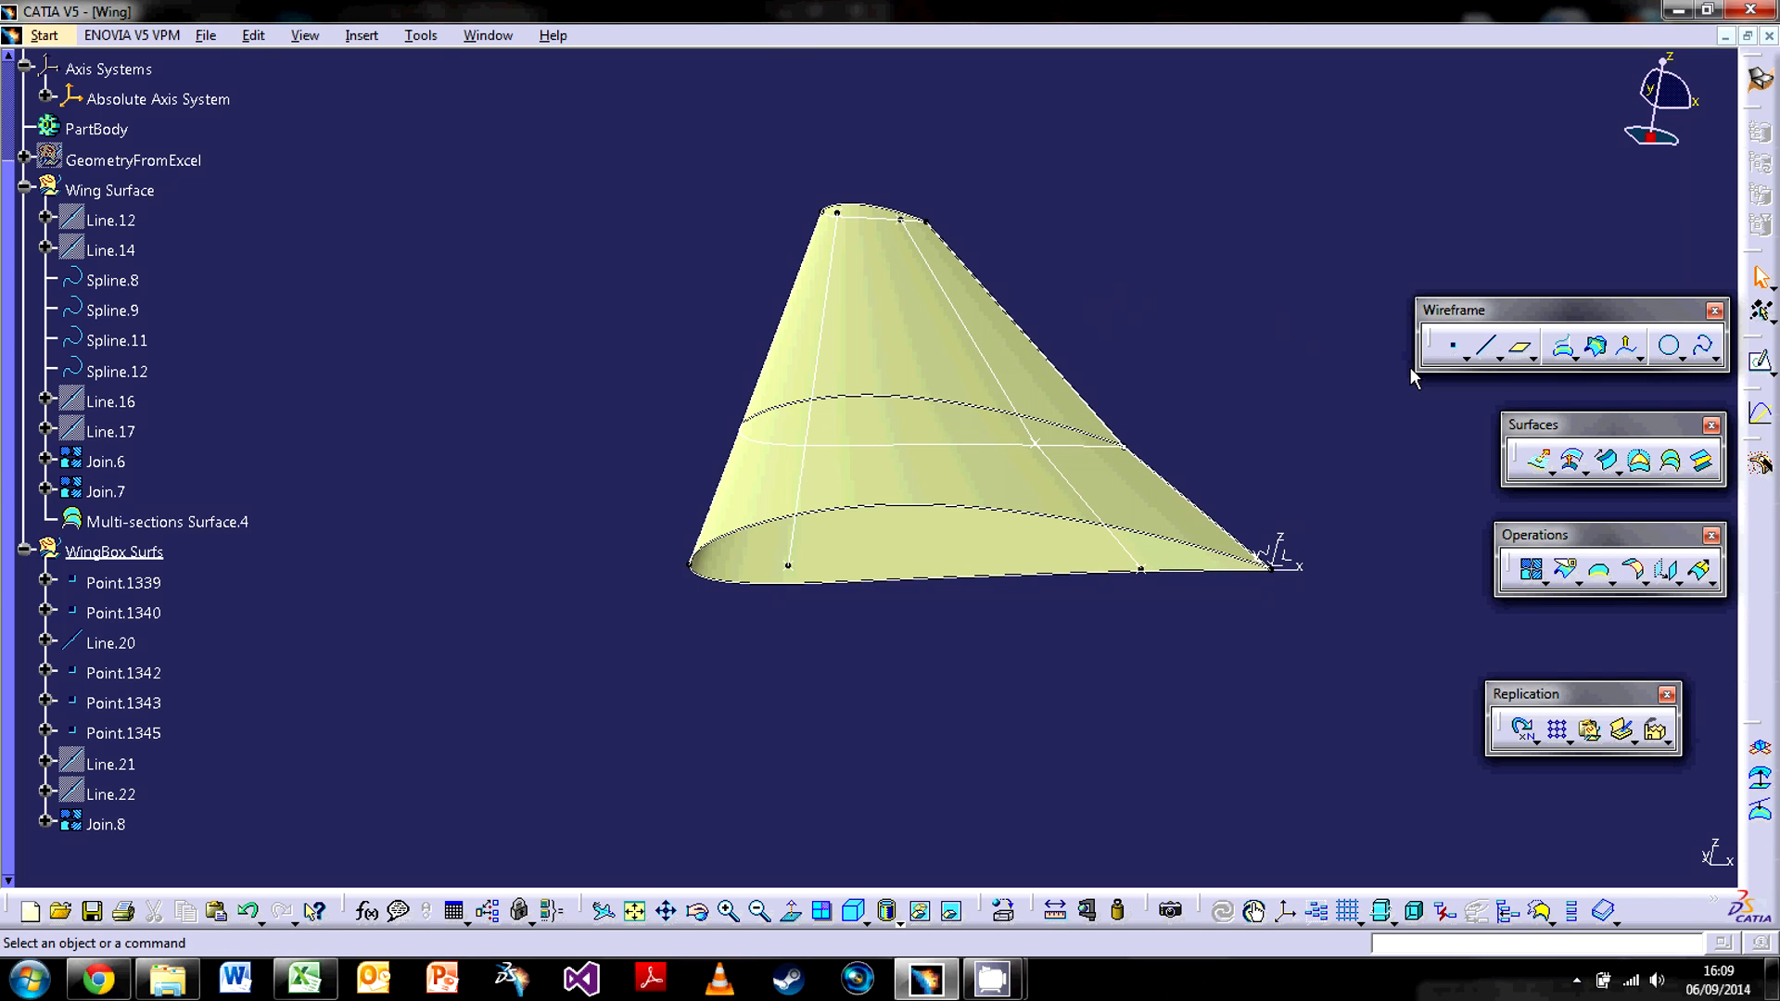
Start an extruded surface with the front spar line as profile and the Z Component as direction.
{"action": "left_click", "coordinate": [1537, 464]}
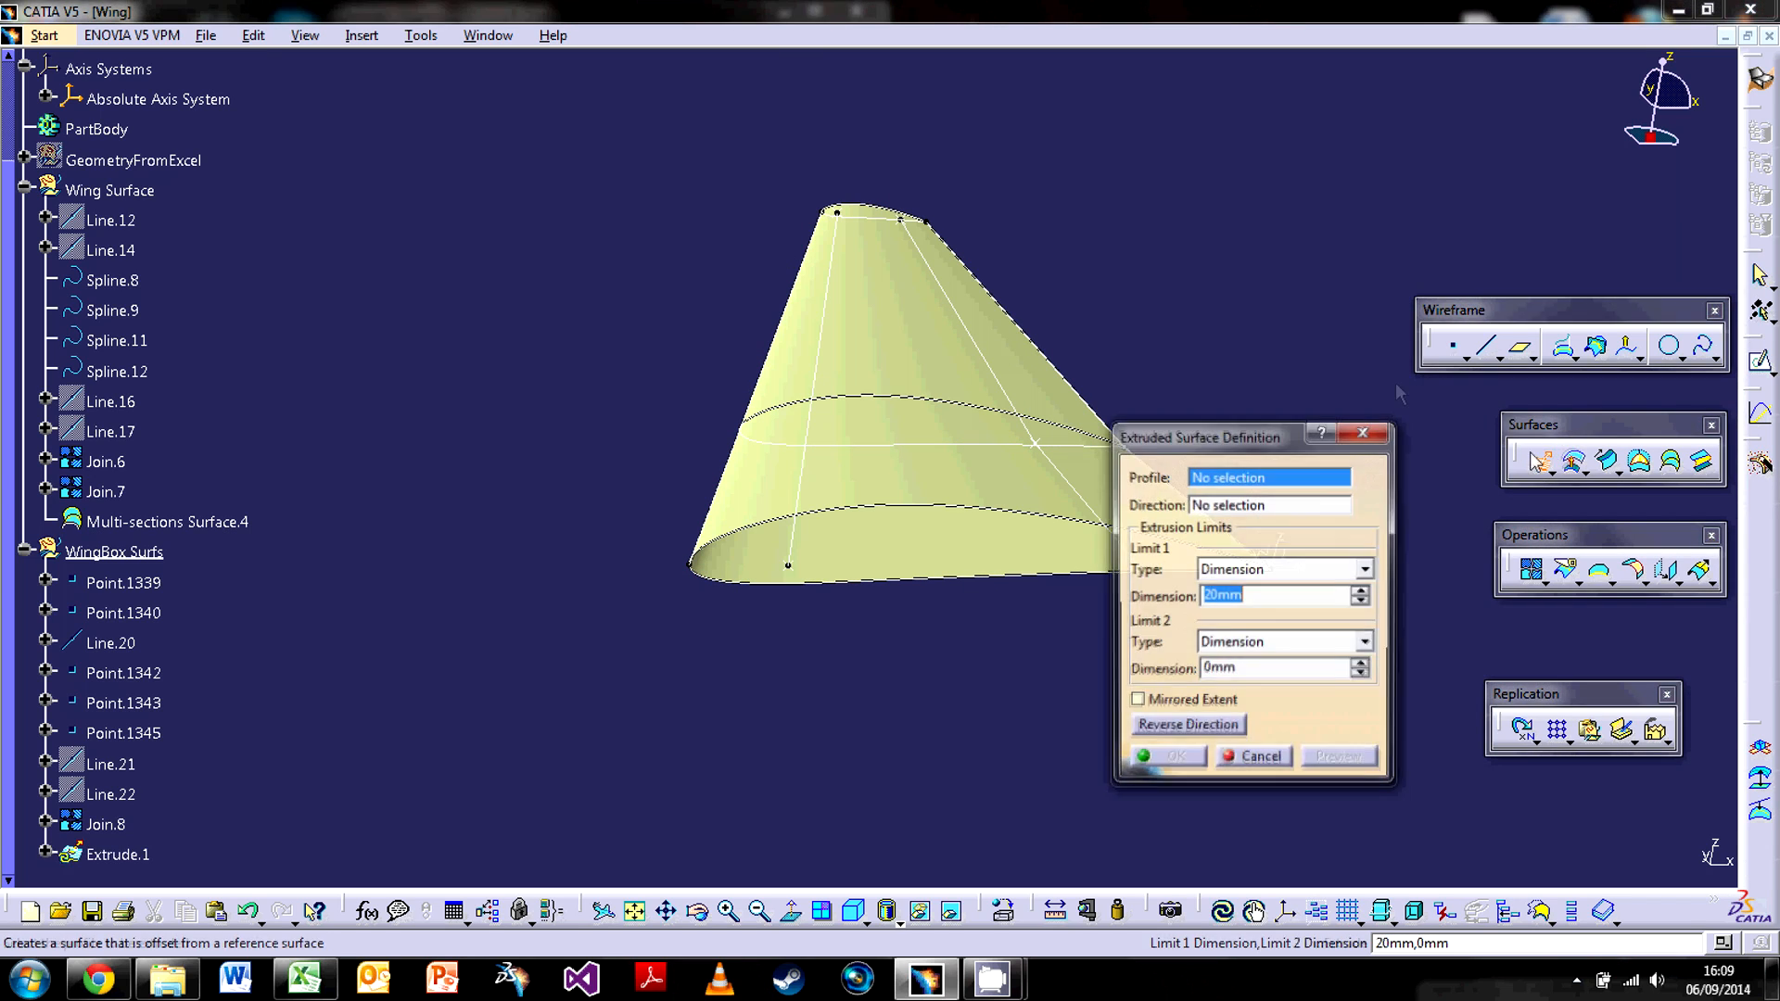
{"action": "left_click", "coordinate": [819, 465]}
{"action": "middle_click_drag", "start_coordinate": [819, 465], "coordinate": [683, 553]}
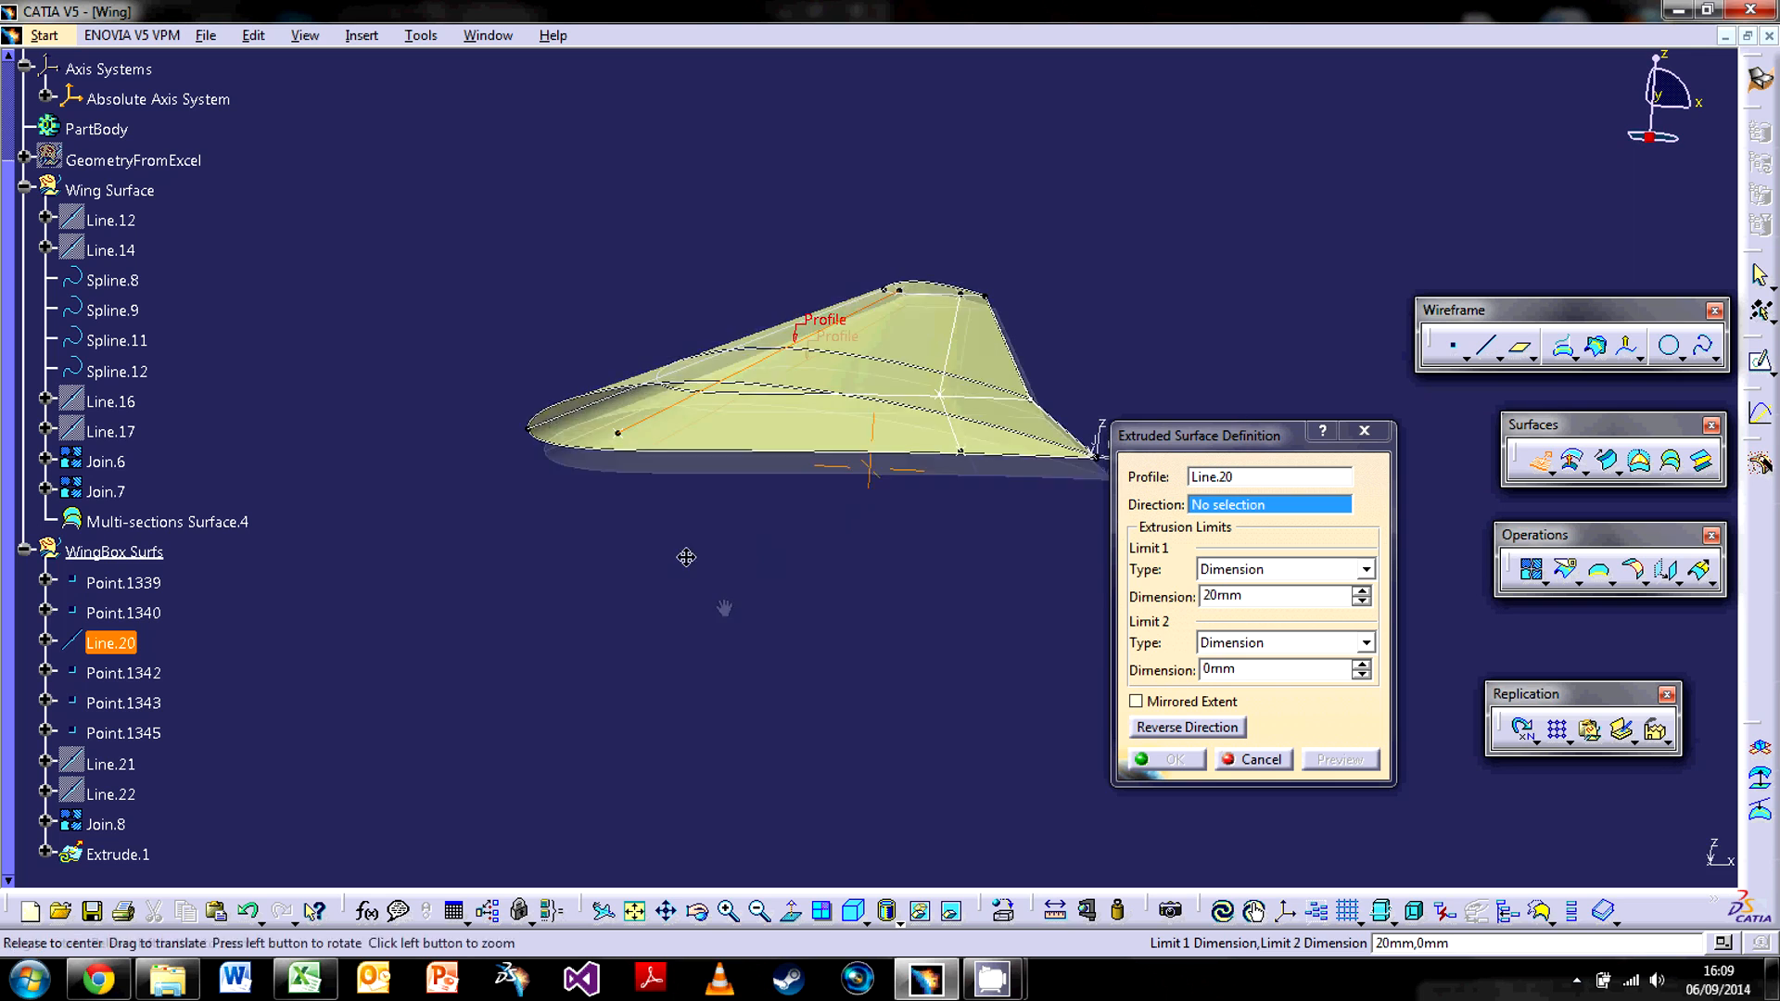
{"action": "right_click", "coordinate": [1210, 506]}
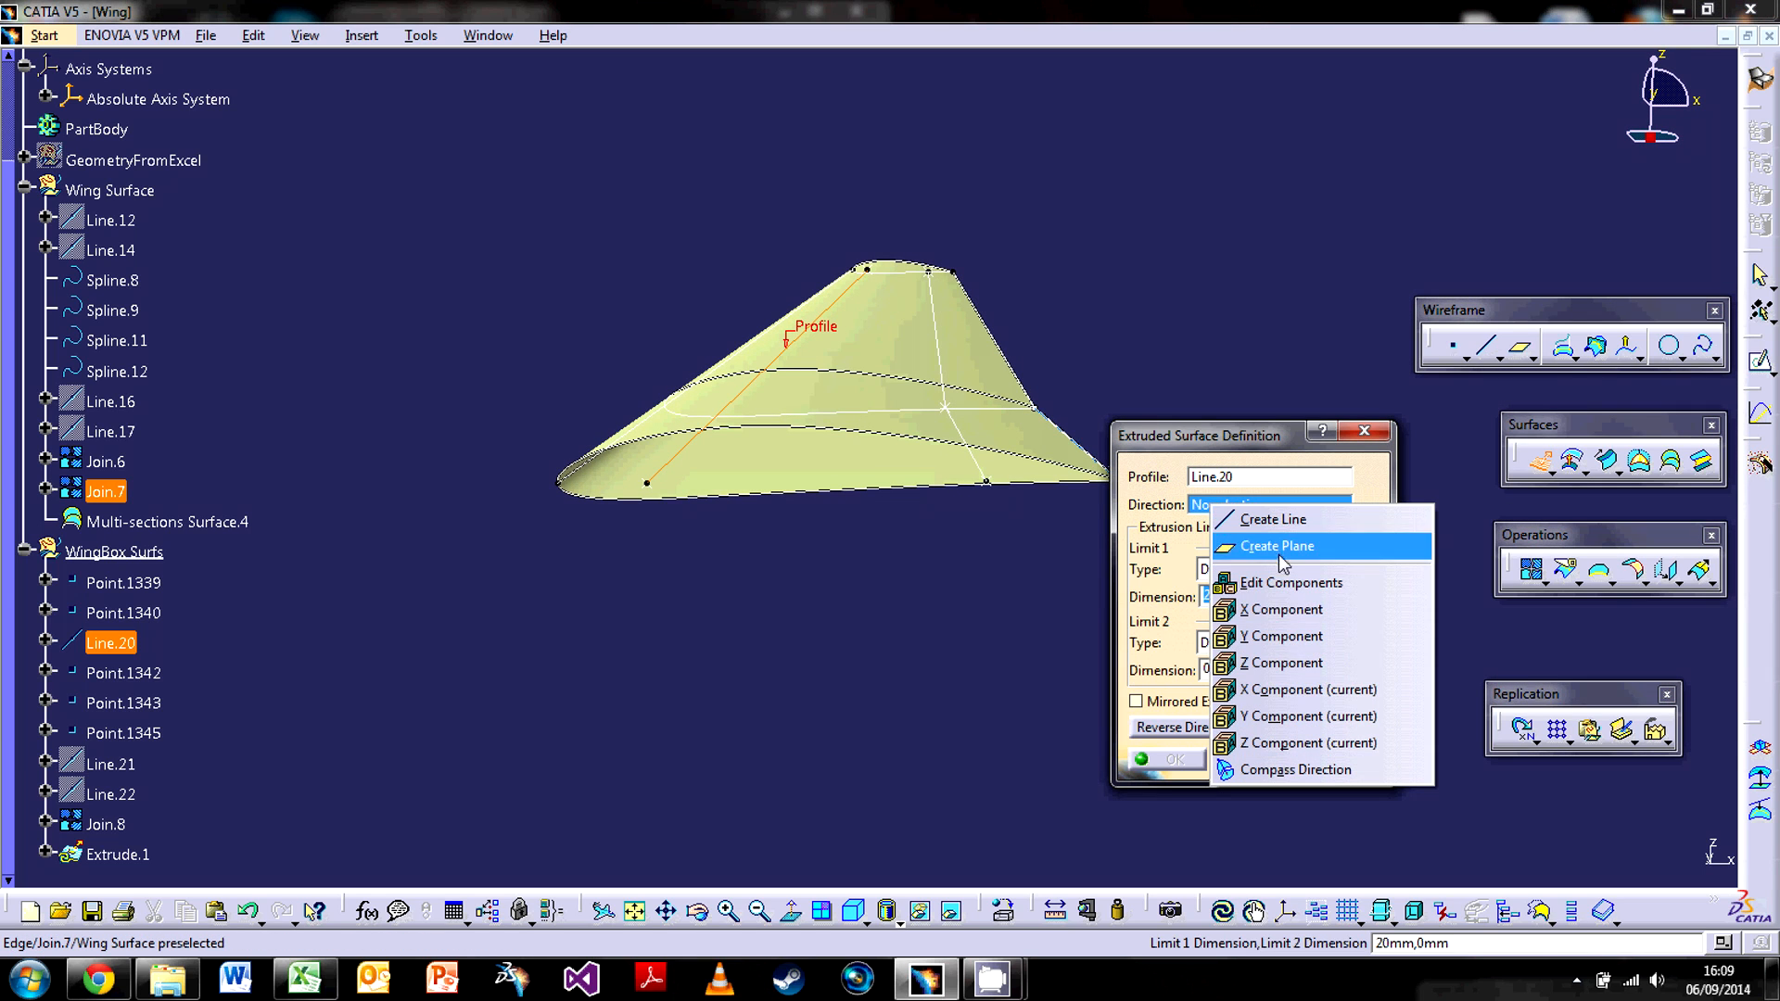
{"action": "left_click", "coordinate": [1281, 663]}
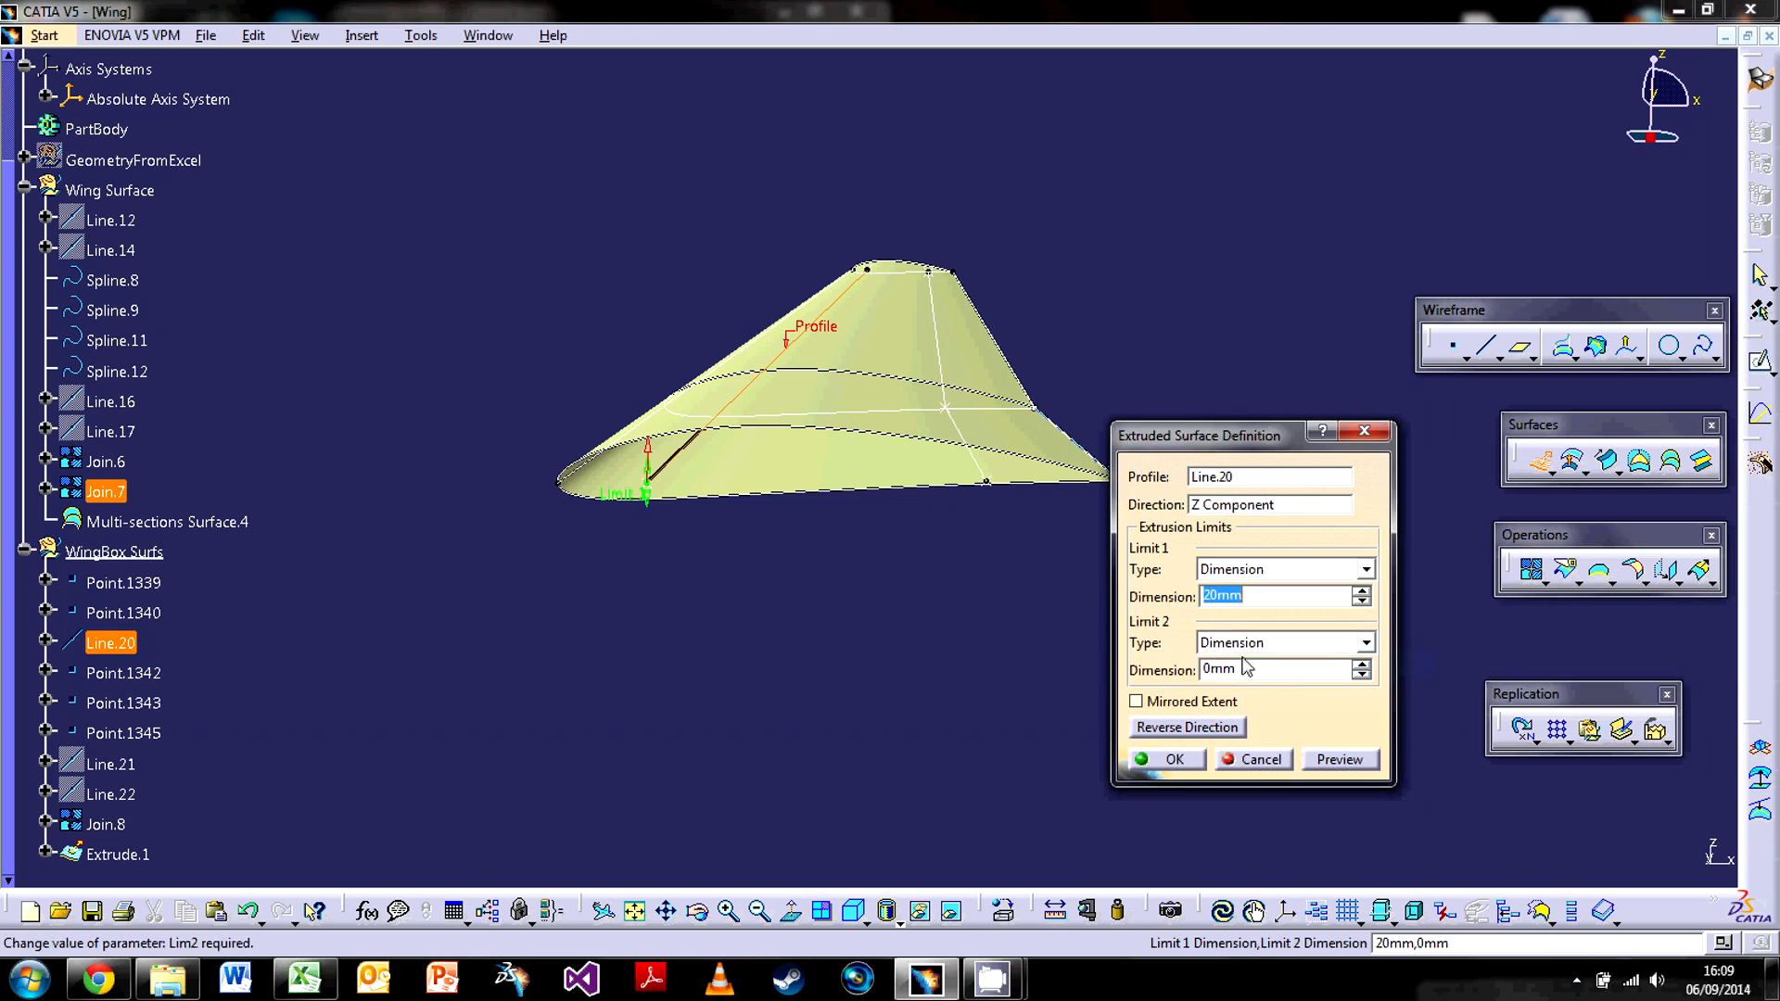
Set Limit 1 of the front spar extrusion to Up-to element, using the multi-sections wing surface.
{"action": "middle_click_drag", "start_coordinate": [763, 543], "coordinate": [543, 669]}
{"action": "middle_click_drag", "start_coordinate": [577, 603], "coordinate": [977, 325]}
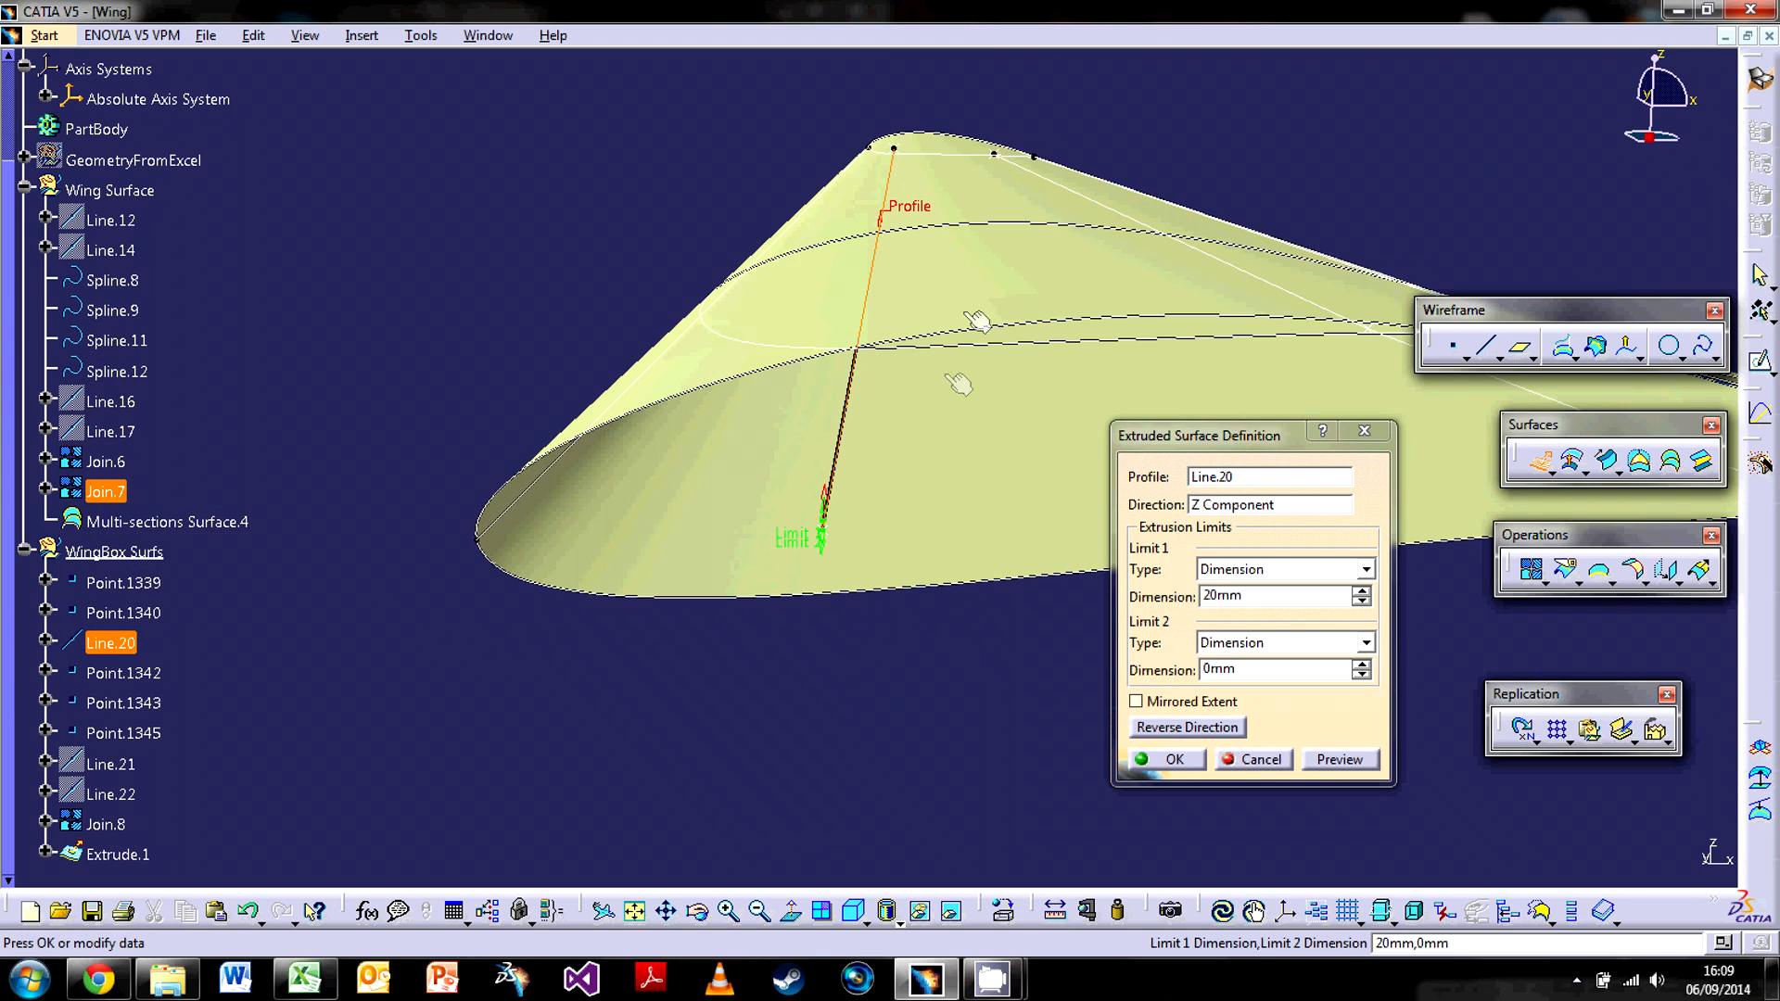
{"action": "left_click", "coordinate": [1291, 571]}
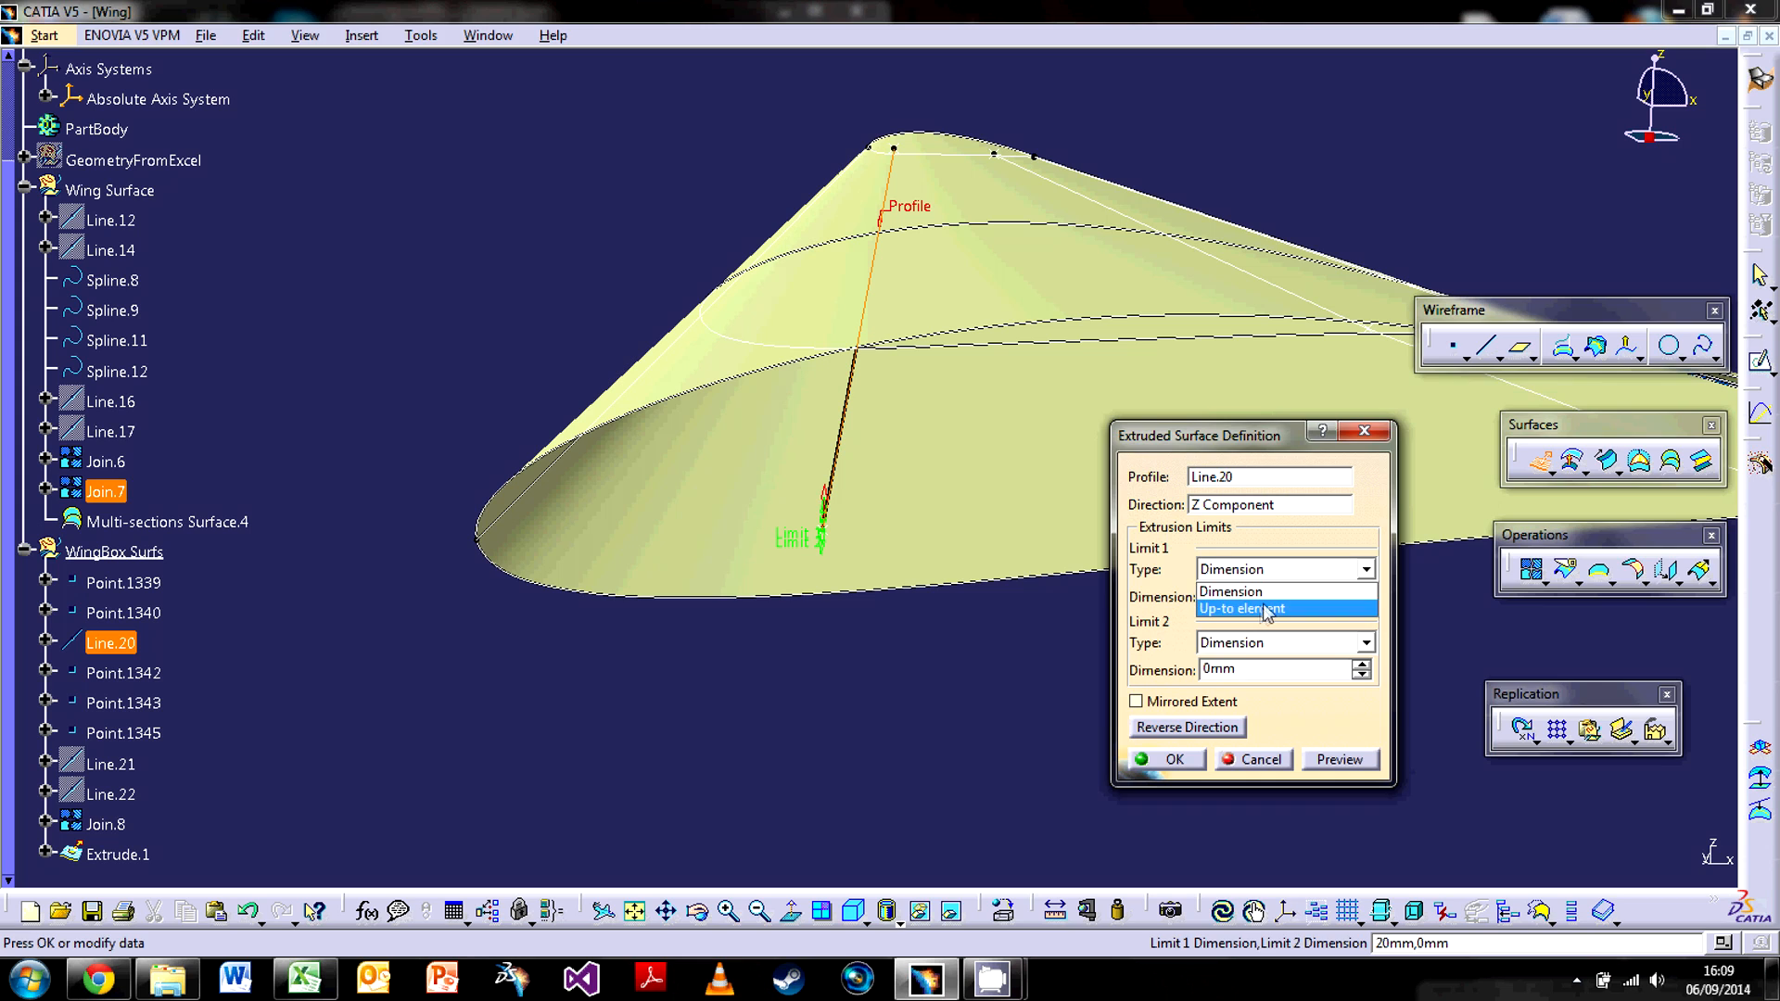
{"action": "left_click", "coordinate": [1257, 607]}
{"action": "left_click", "coordinate": [953, 278]}
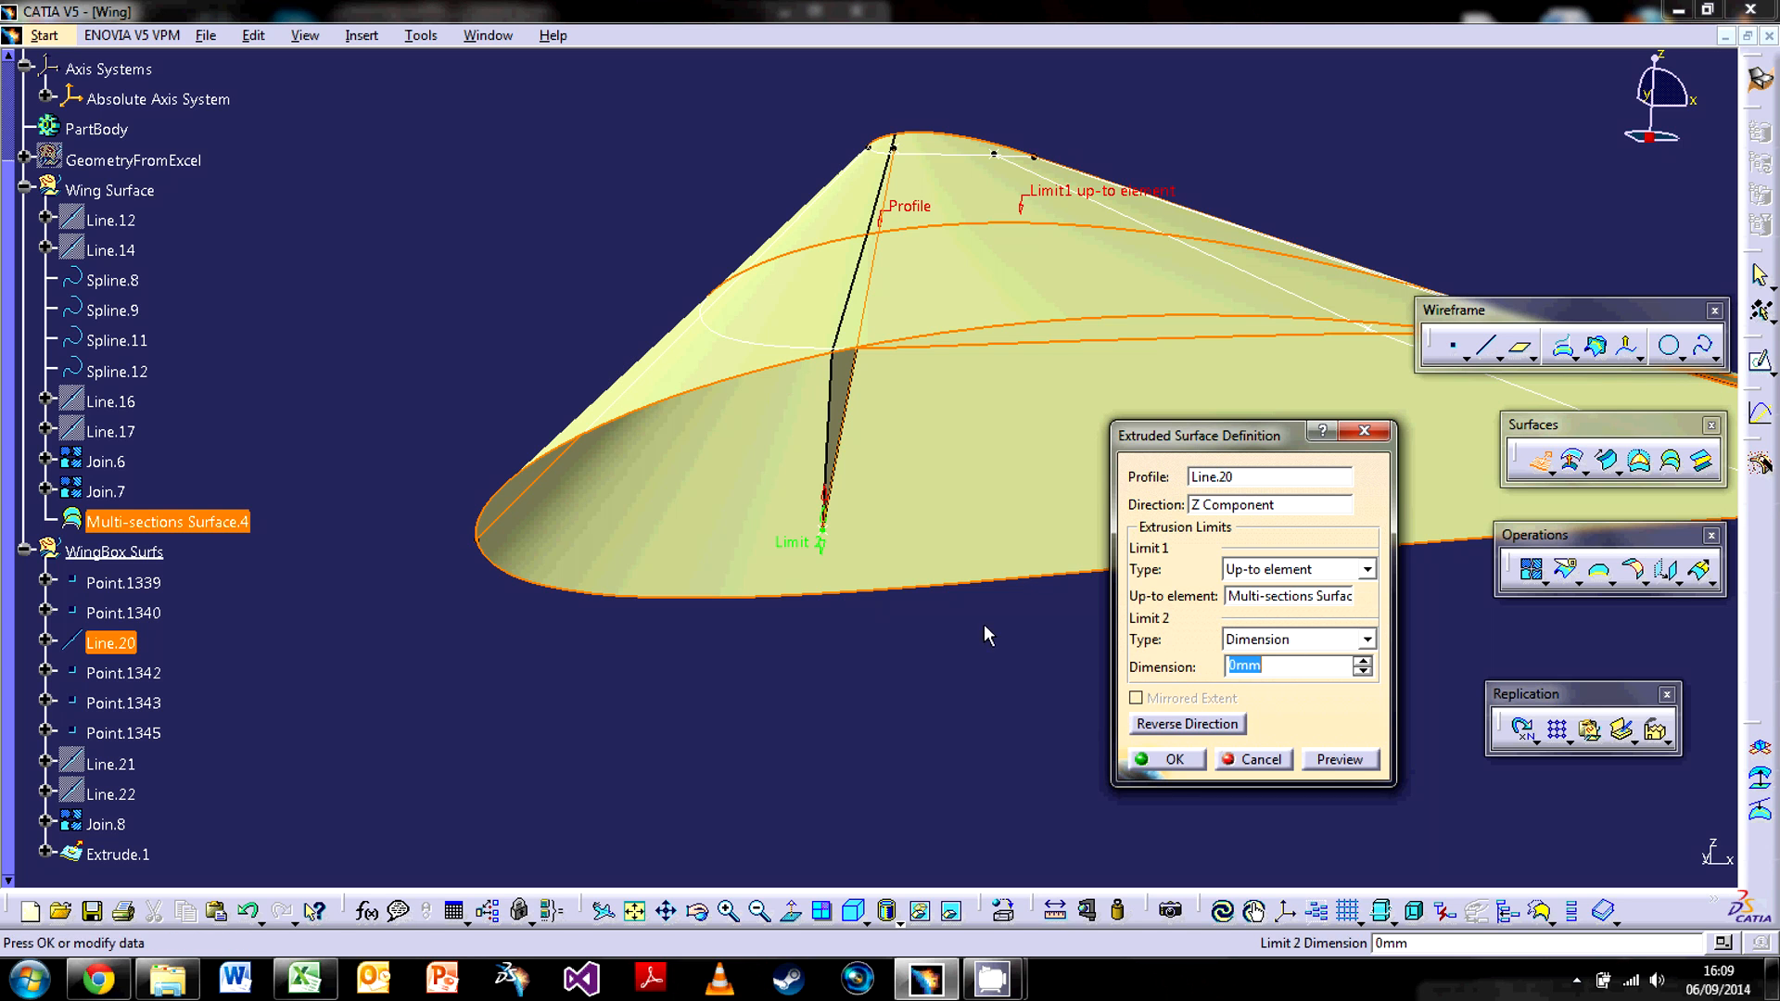
Set Limit 2 to Up-to element with the same wing surface and create the front spar surface.
{"action": "left_click", "coordinate": [1298, 639]}
{"action": "left_click", "coordinate": [1265, 674]}
{"action": "left_click", "coordinate": [916, 580]}
{"action": "middle_click_drag", "start_coordinate": [906, 540], "coordinate": [810, 398]}
{"action": "middle_click_drag", "start_coordinate": [735, 325], "coordinate": [661, 413]}
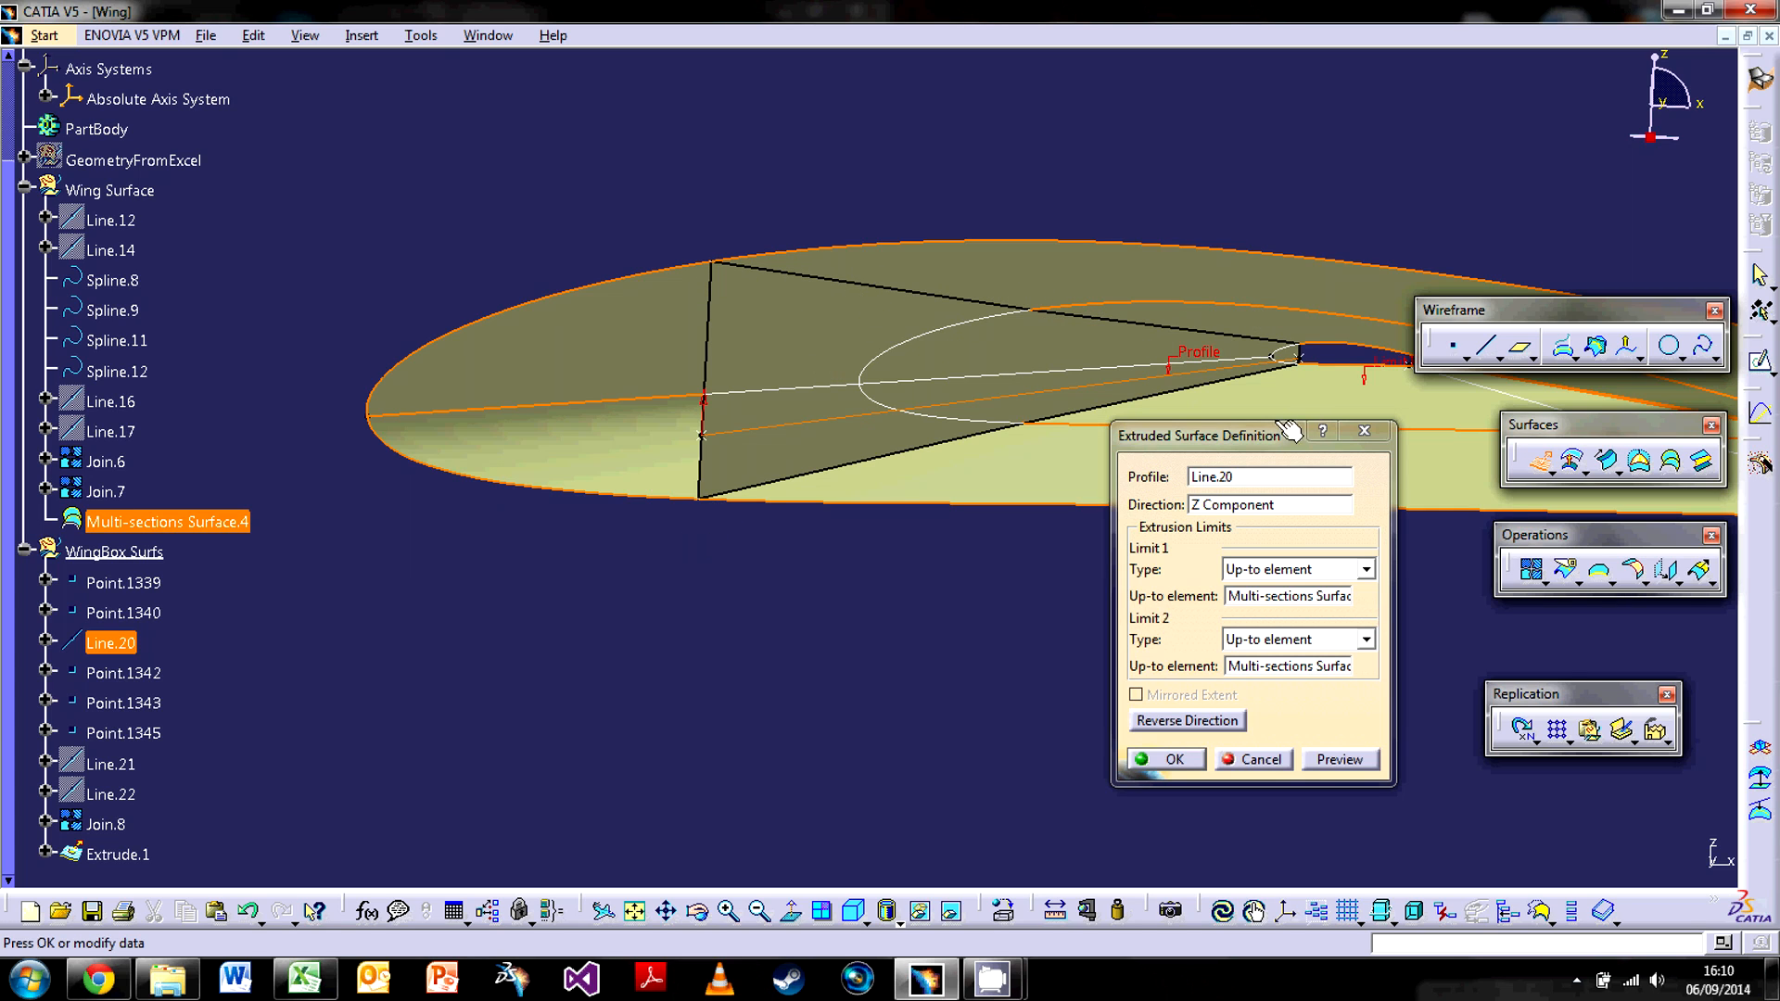
{"action": "middle_click_drag", "start_coordinate": [732, 491], "coordinate": [862, 489]}
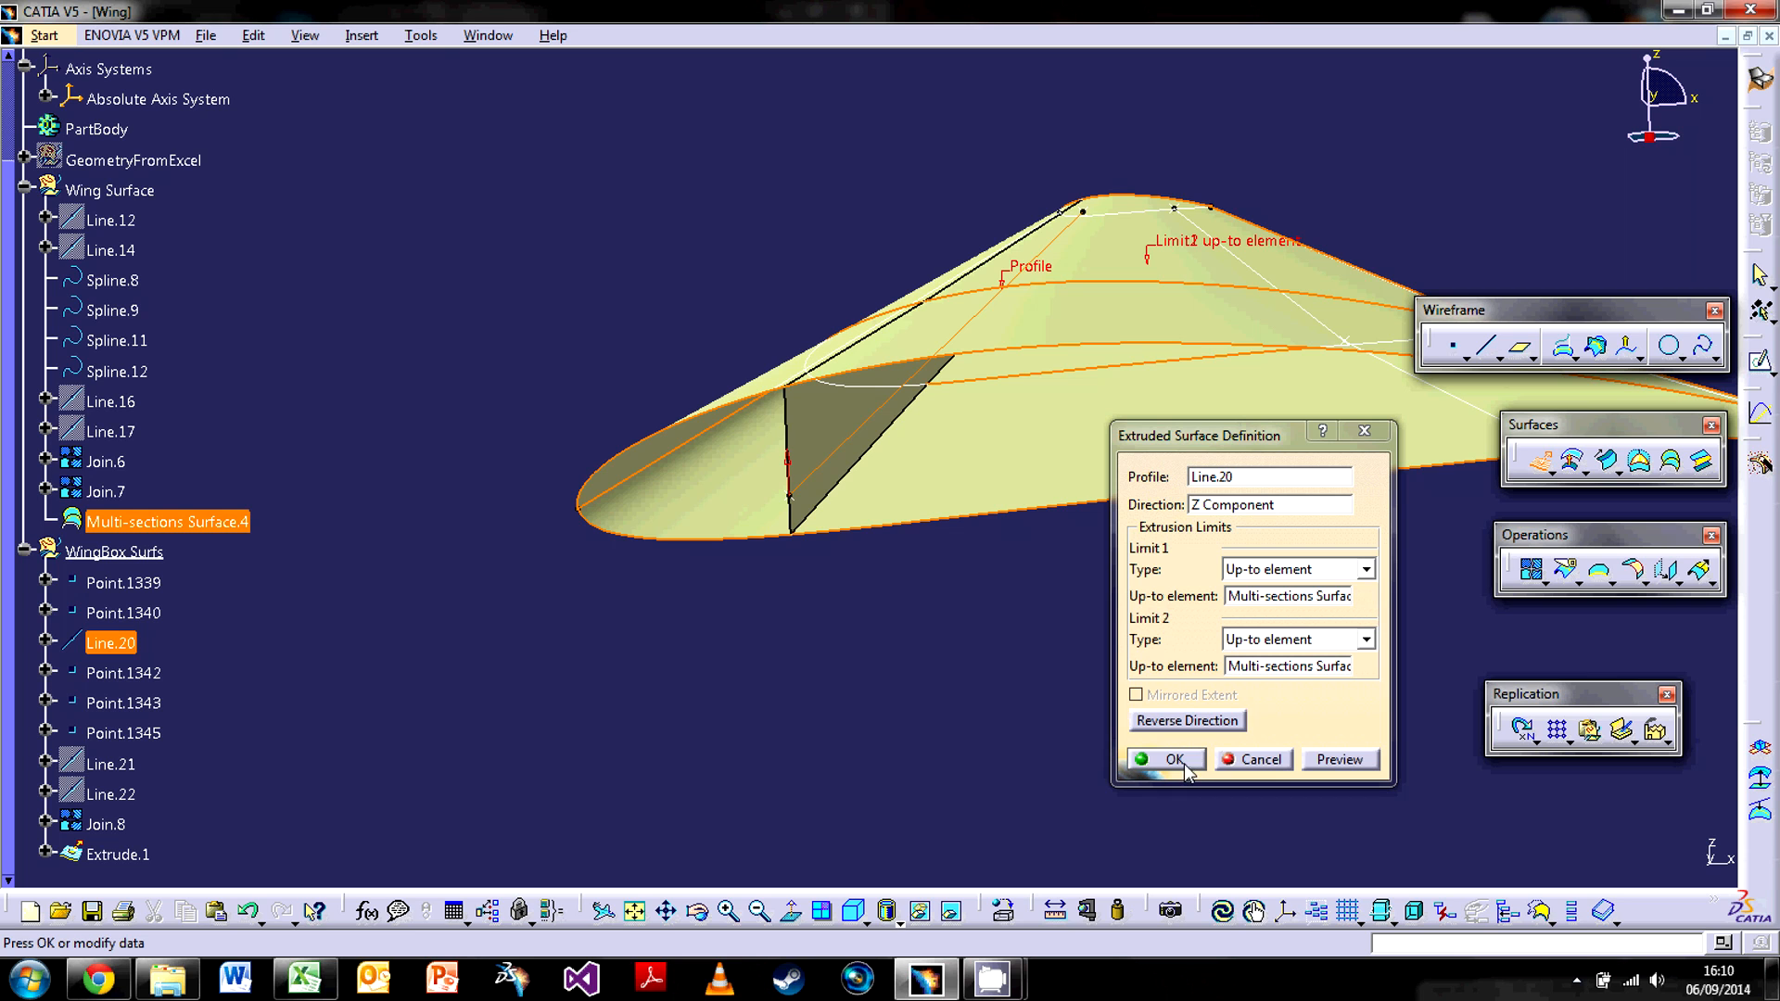
{"action": "left_click", "coordinate": [1147, 761]}
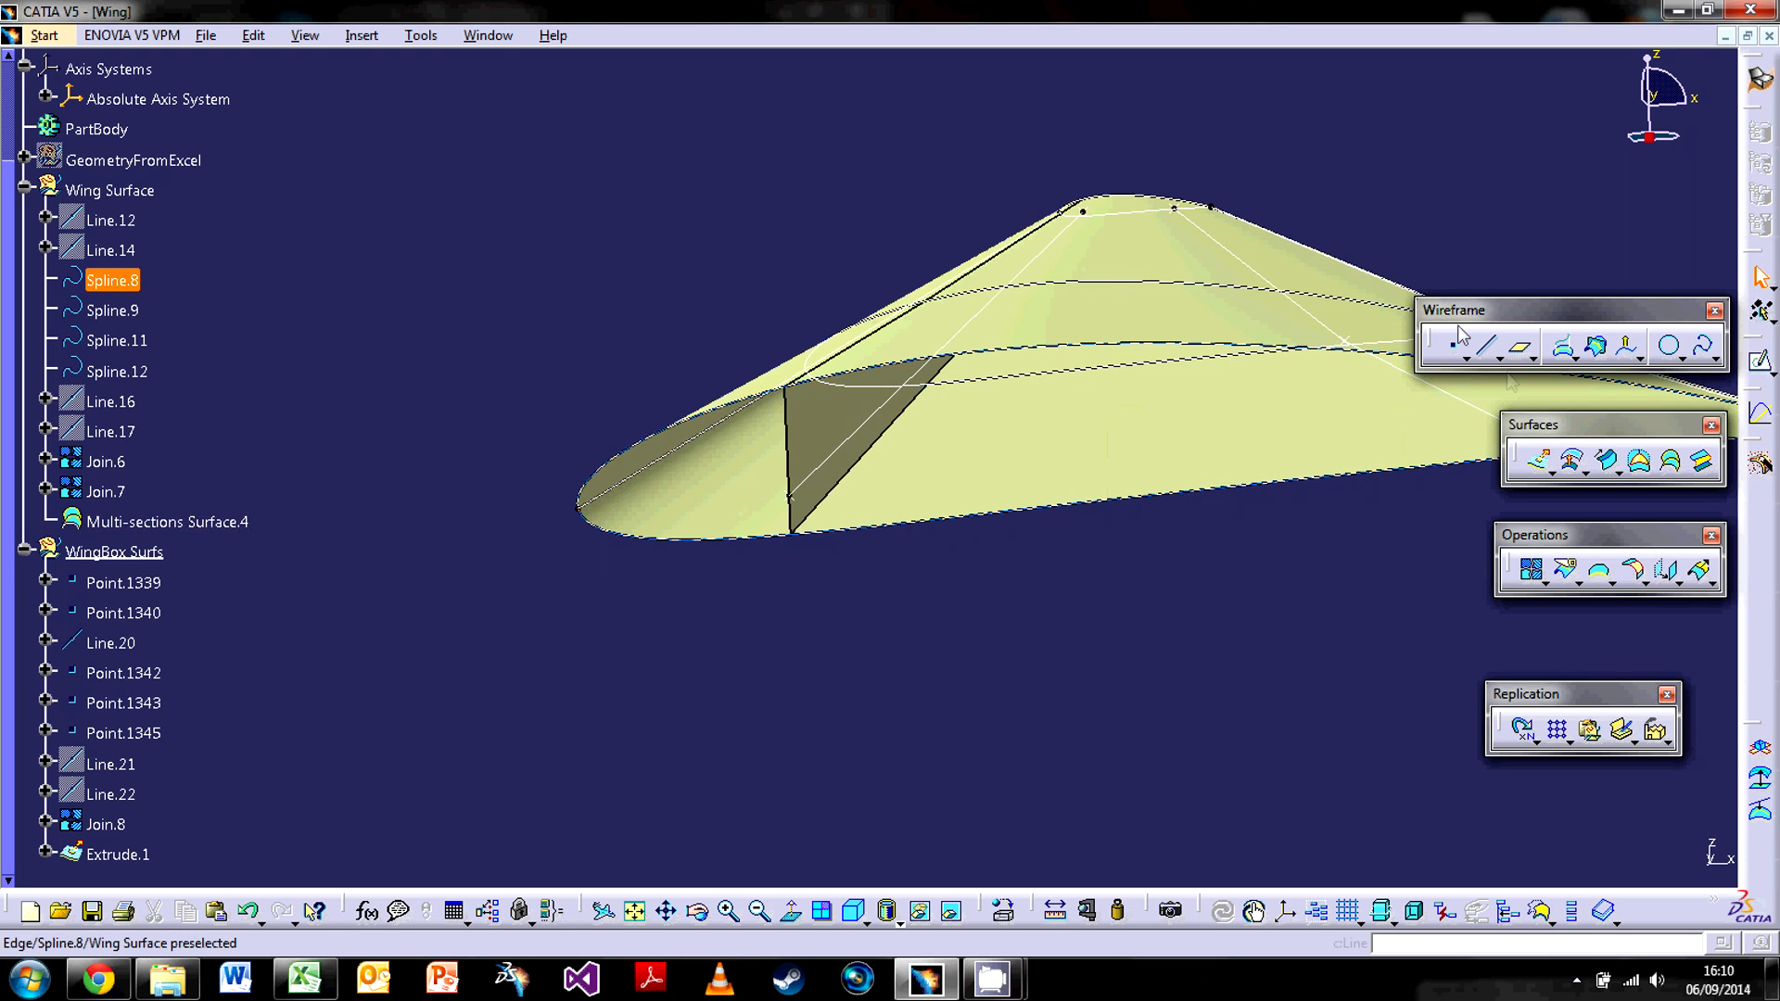
Start another extruded surface from the joined rear spar curve, using Z Component (current) as the direction.
{"action": "left_click", "coordinate": [1539, 461]}
{"action": "middle_click_drag", "start_coordinate": [1053, 504], "coordinate": [1024, 497]}
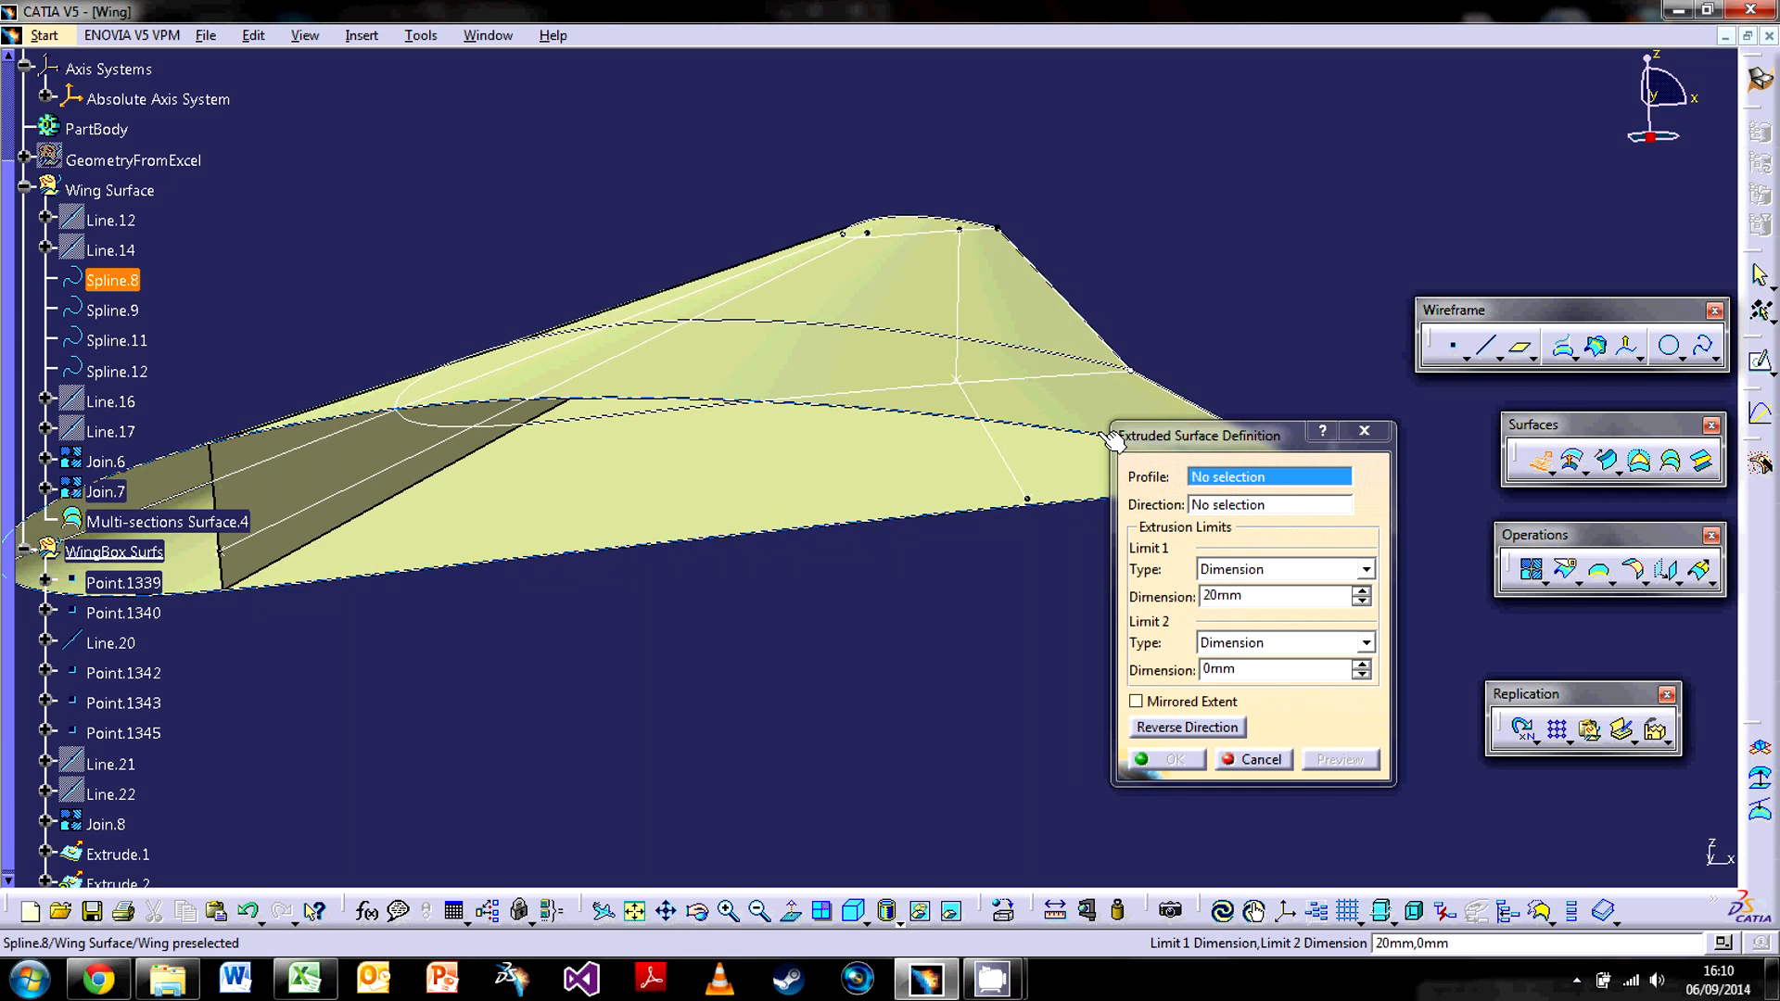
{"action": "left_click", "coordinate": [1010, 460]}
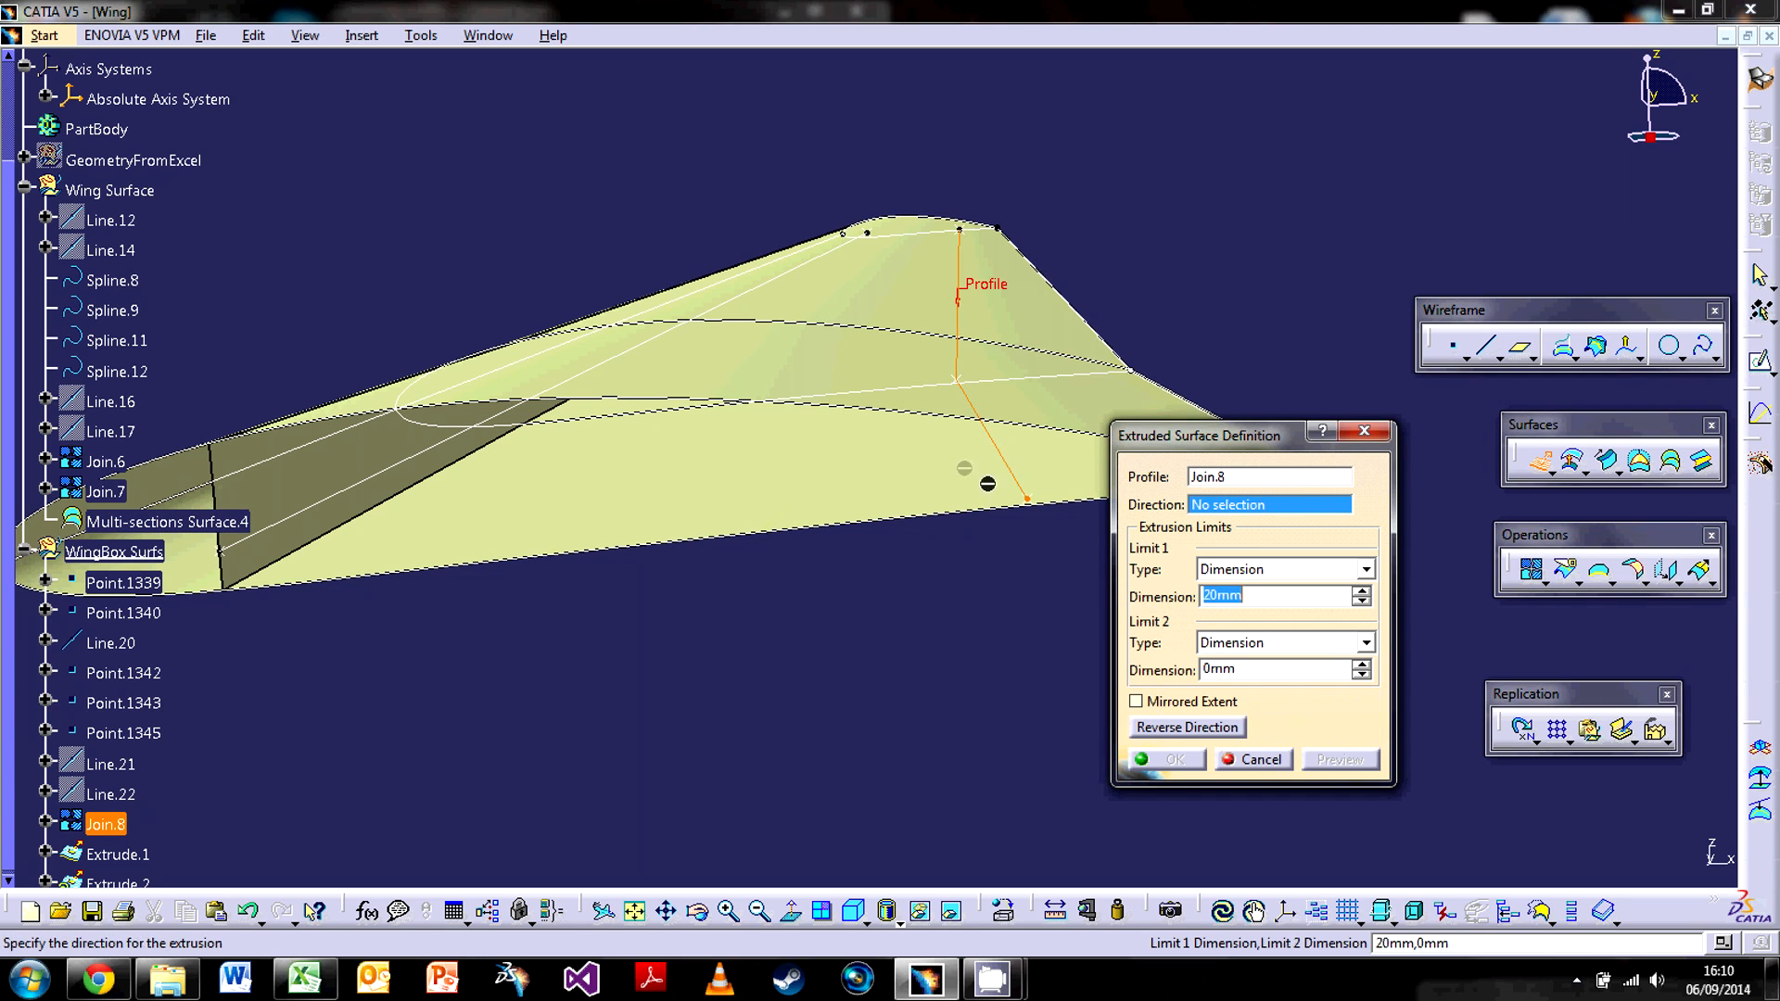
{"action": "middle_click_drag", "start_coordinate": [810, 445], "coordinate": [871, 461]}
{"action": "right_click", "coordinate": [1197, 508]}
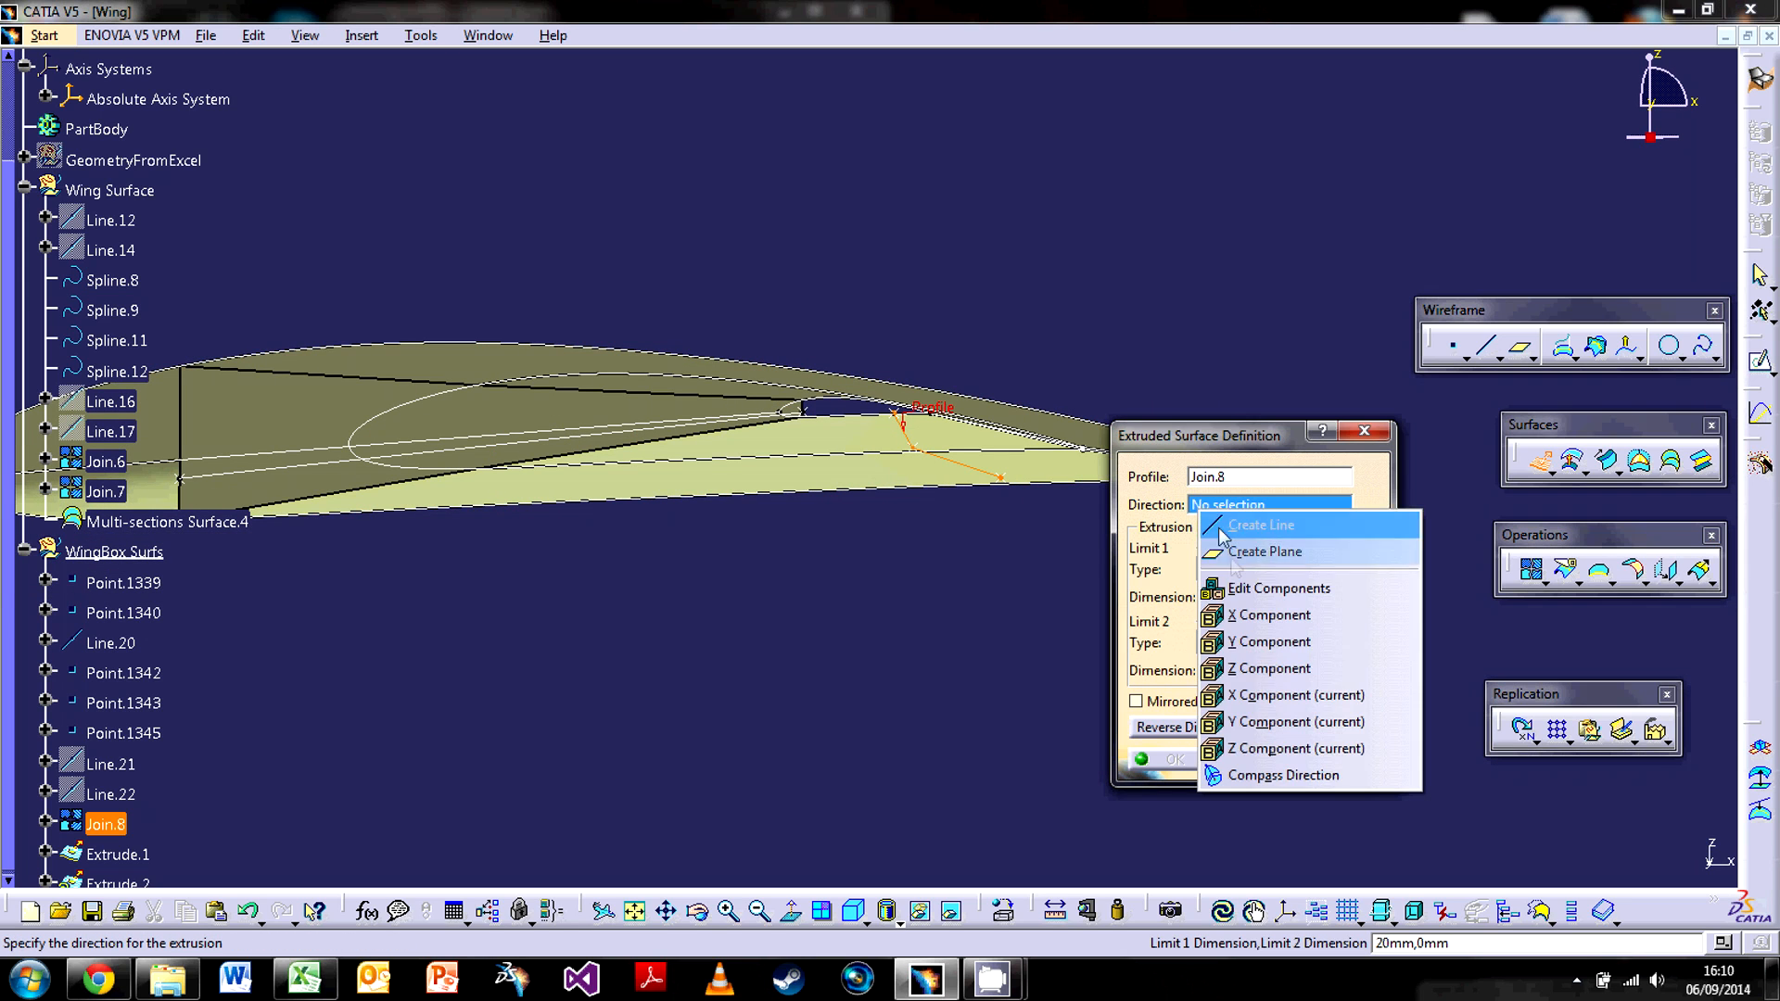
{"action": "left_click", "coordinate": [1236, 749]}
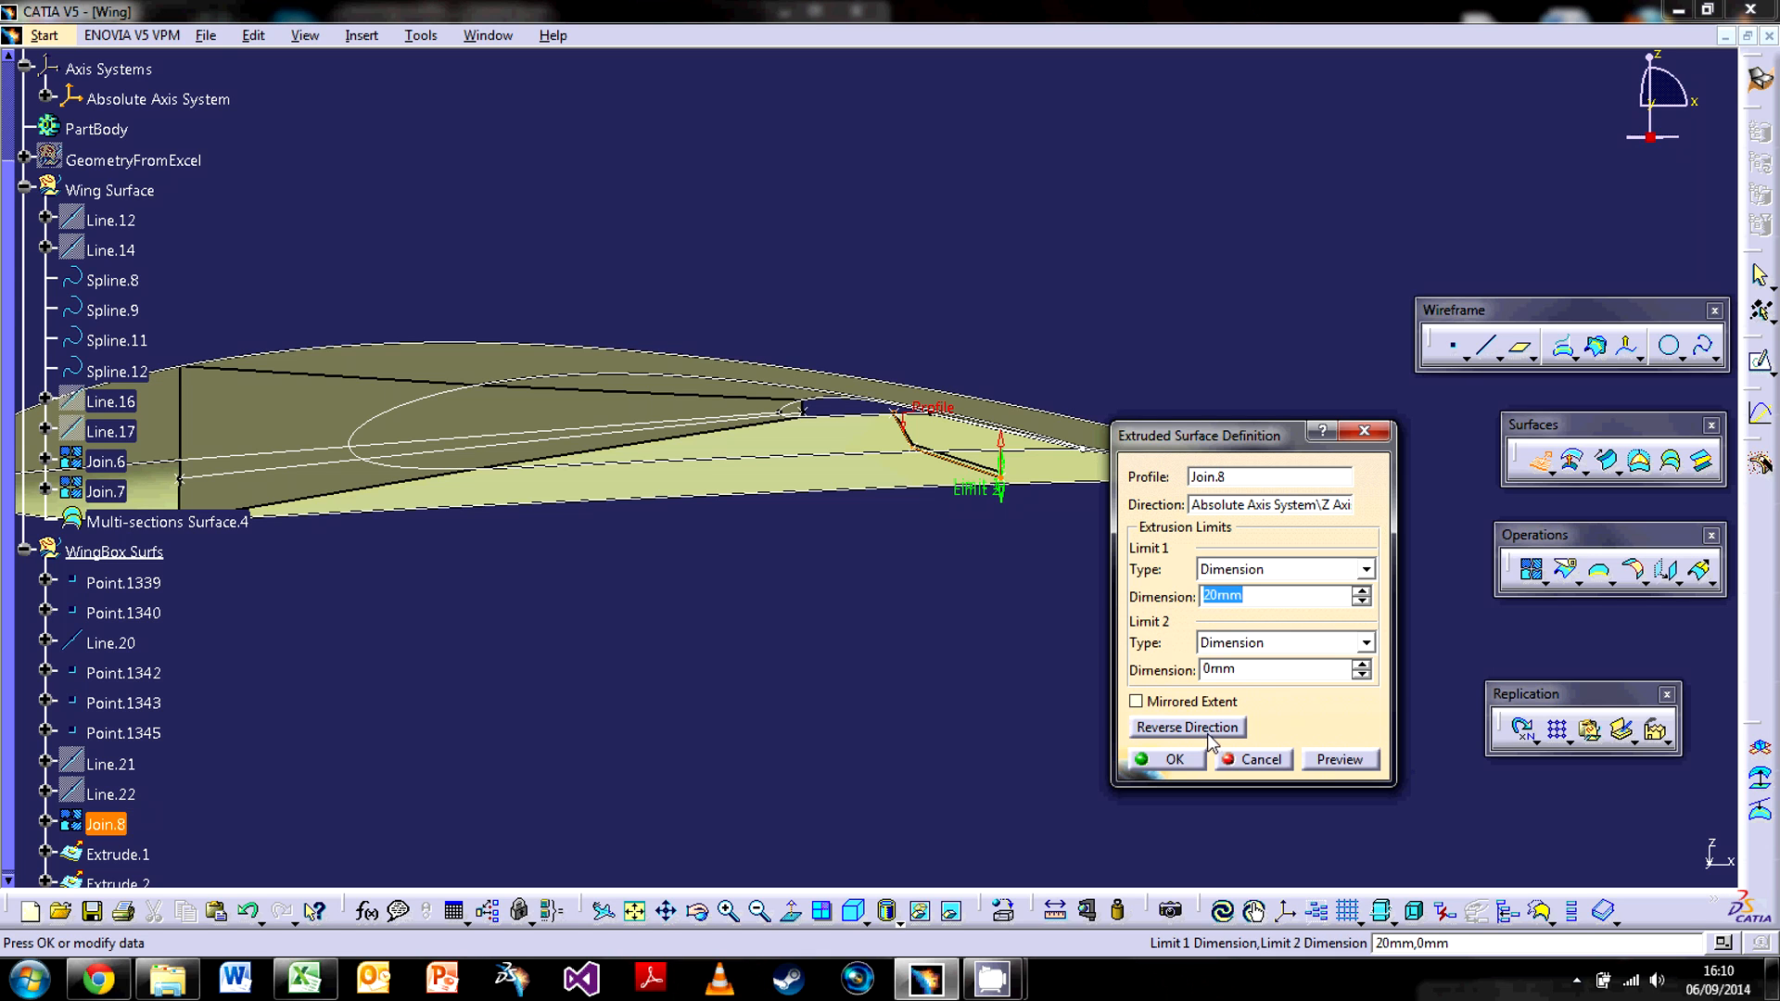
Set Limit 1 of the rear spar extrusion to Up-to element, using the multi-sections wing surface.
{"action": "left_click", "coordinate": [1367, 569]}
{"action": "left_click", "coordinate": [1280, 603]}
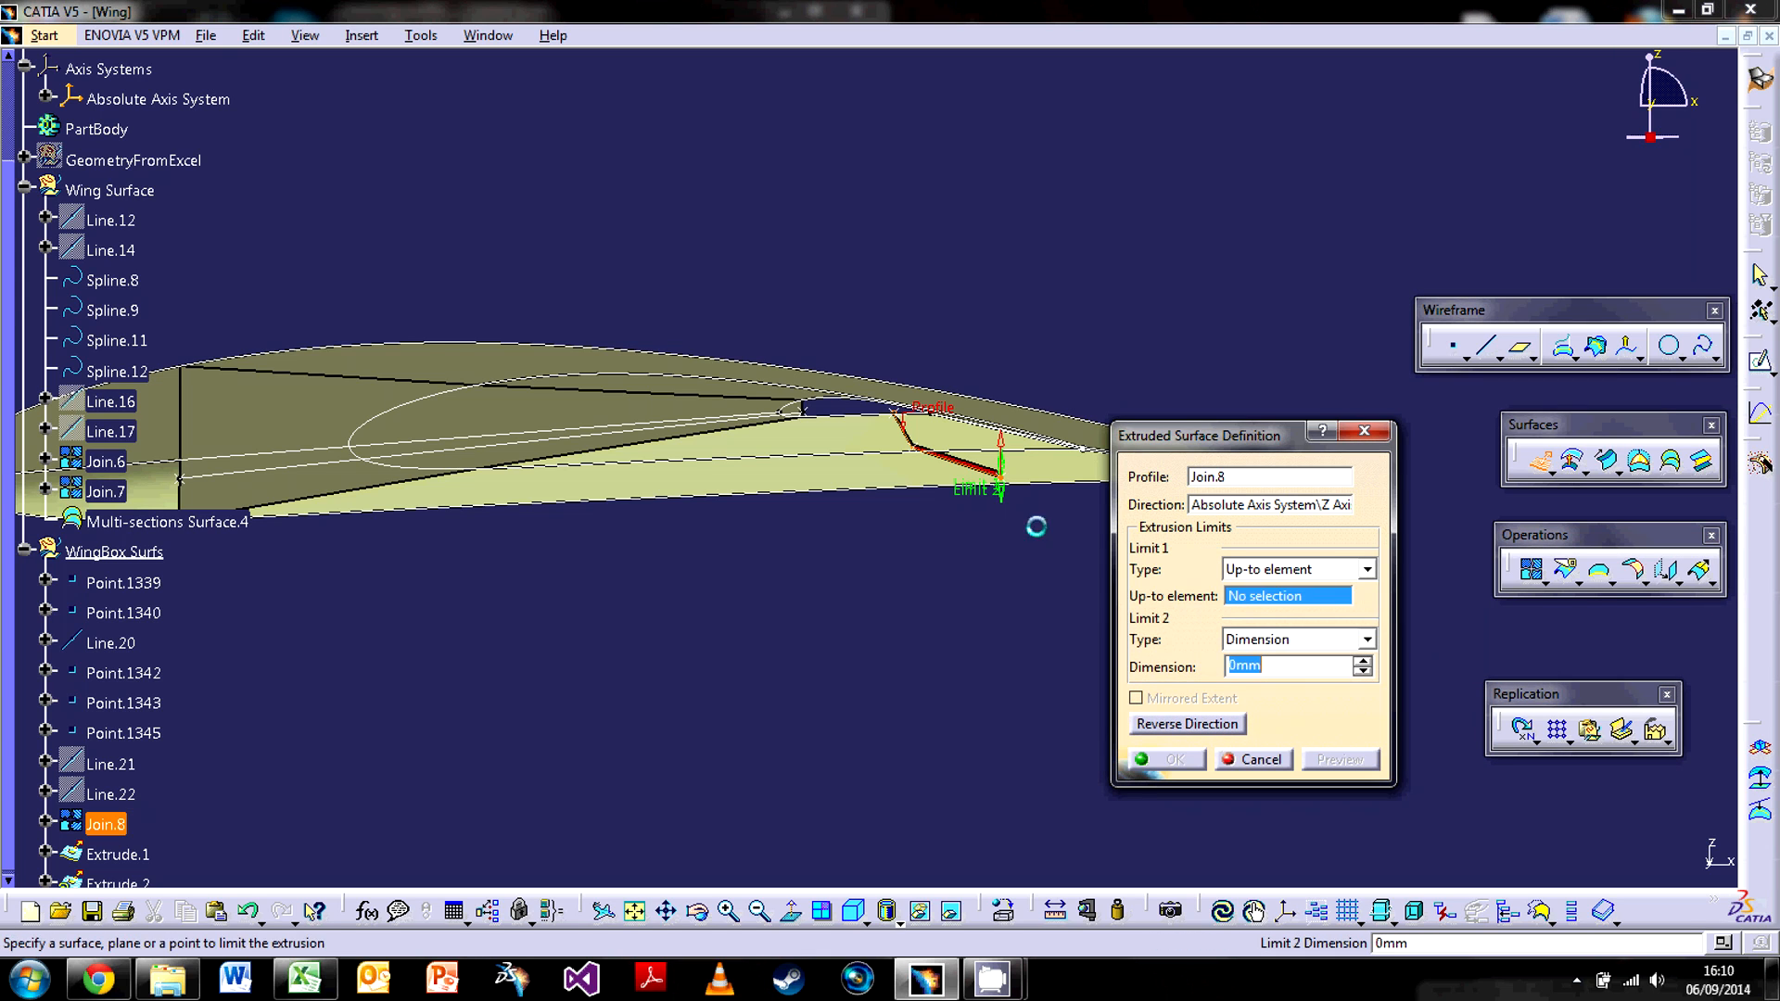
{"action": "left_click", "coordinate": [840, 412]}
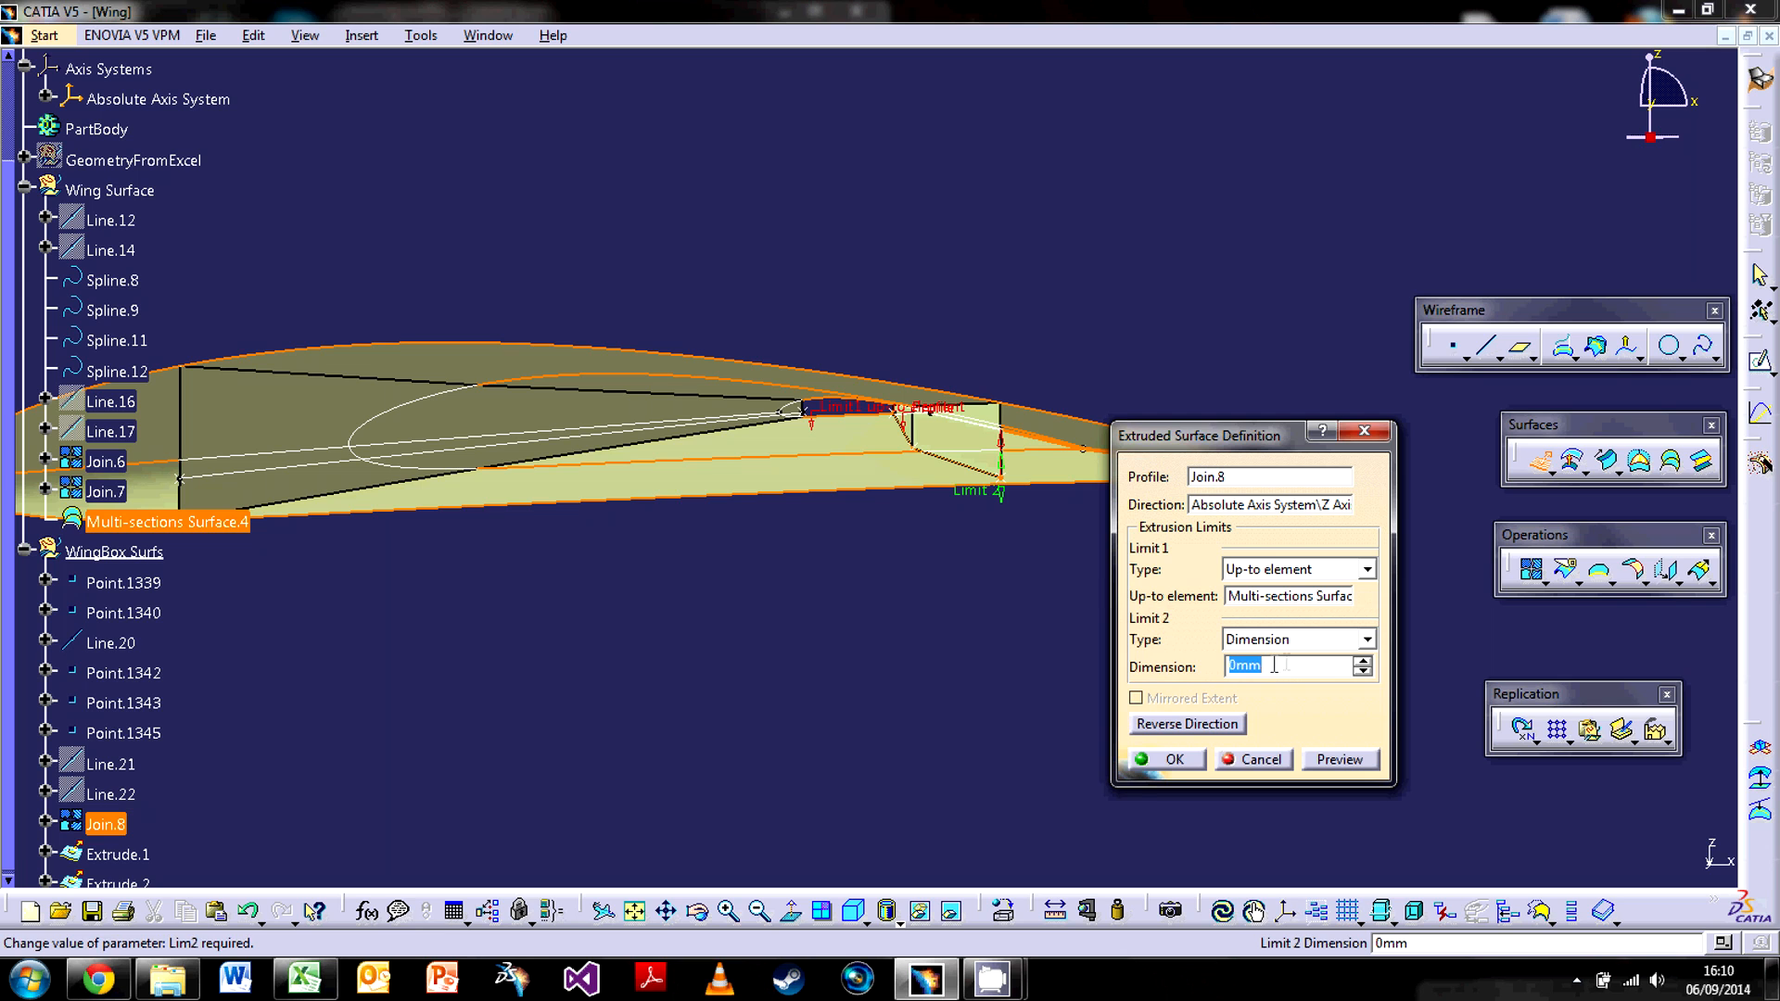
Set Limit 2 to Up-to element with the wing surface as well and create the rear spar surface.
{"action": "middle_click_drag", "start_coordinate": [926, 509], "coordinate": [872, 512]}
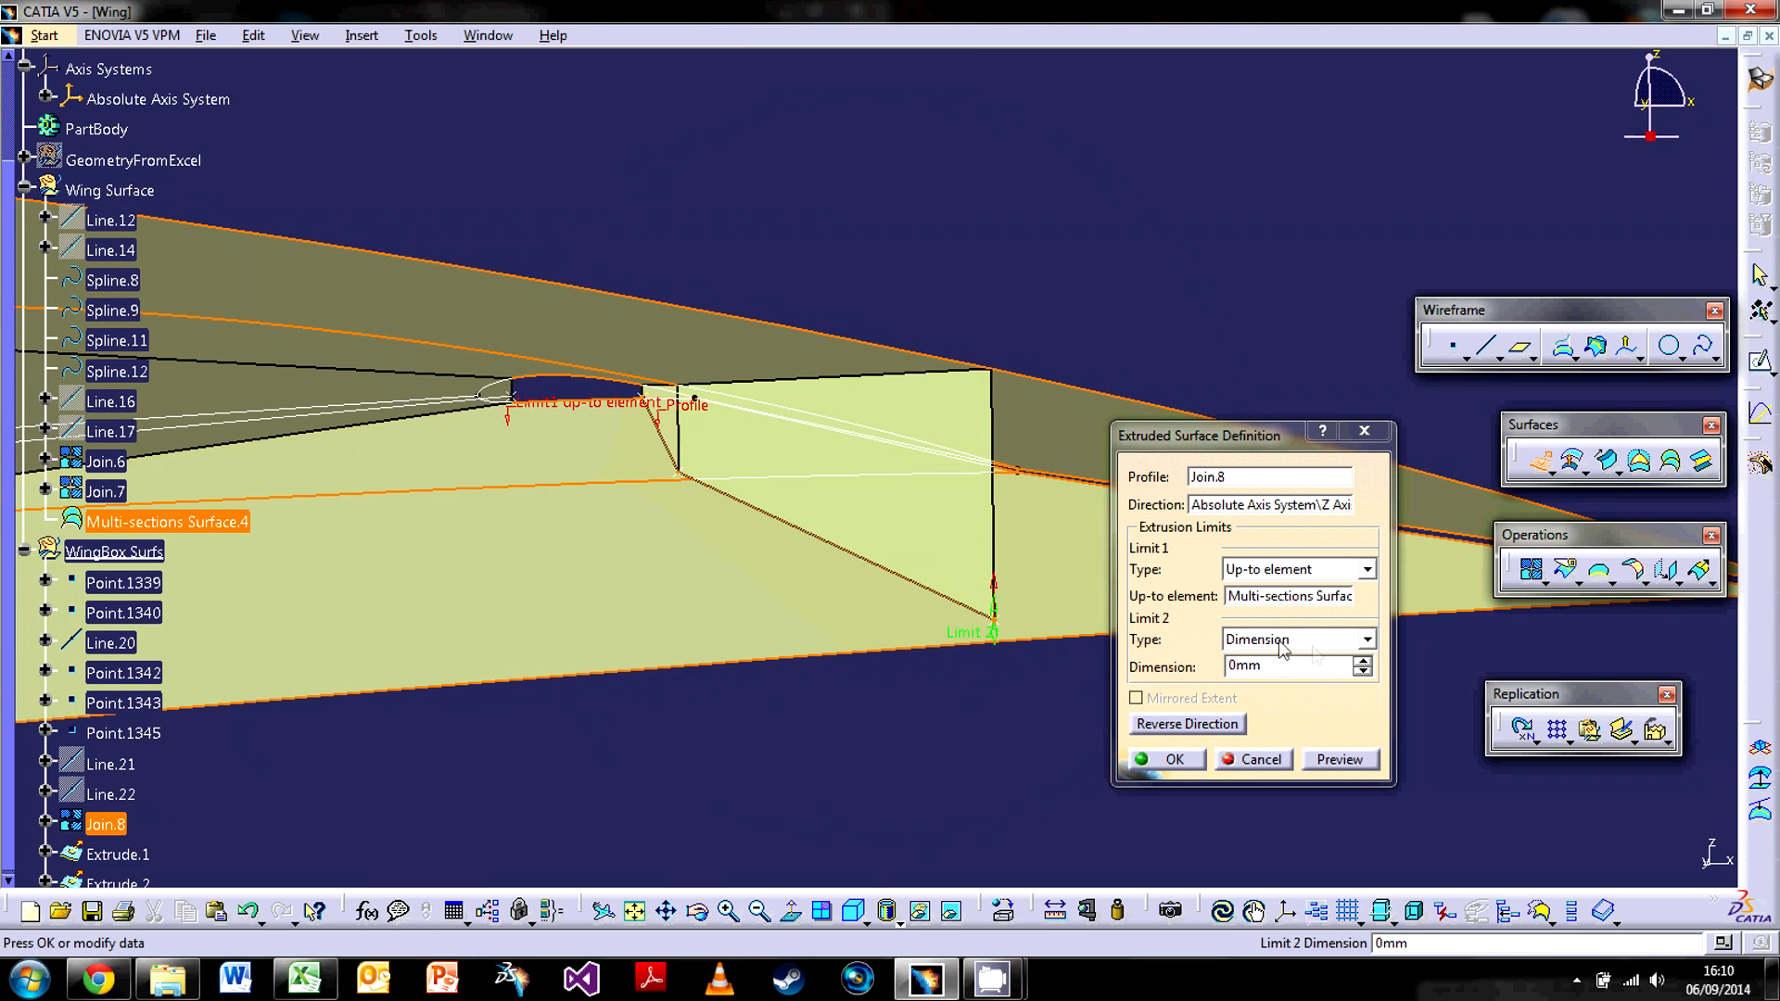
{"action": "left_click", "coordinate": [1342, 639]}
{"action": "left_click", "coordinate": [1296, 665]}
{"action": "left_click", "coordinate": [1298, 643]}
{"action": "left_click", "coordinate": [1296, 678]}
{"action": "left_click", "coordinate": [745, 619]}
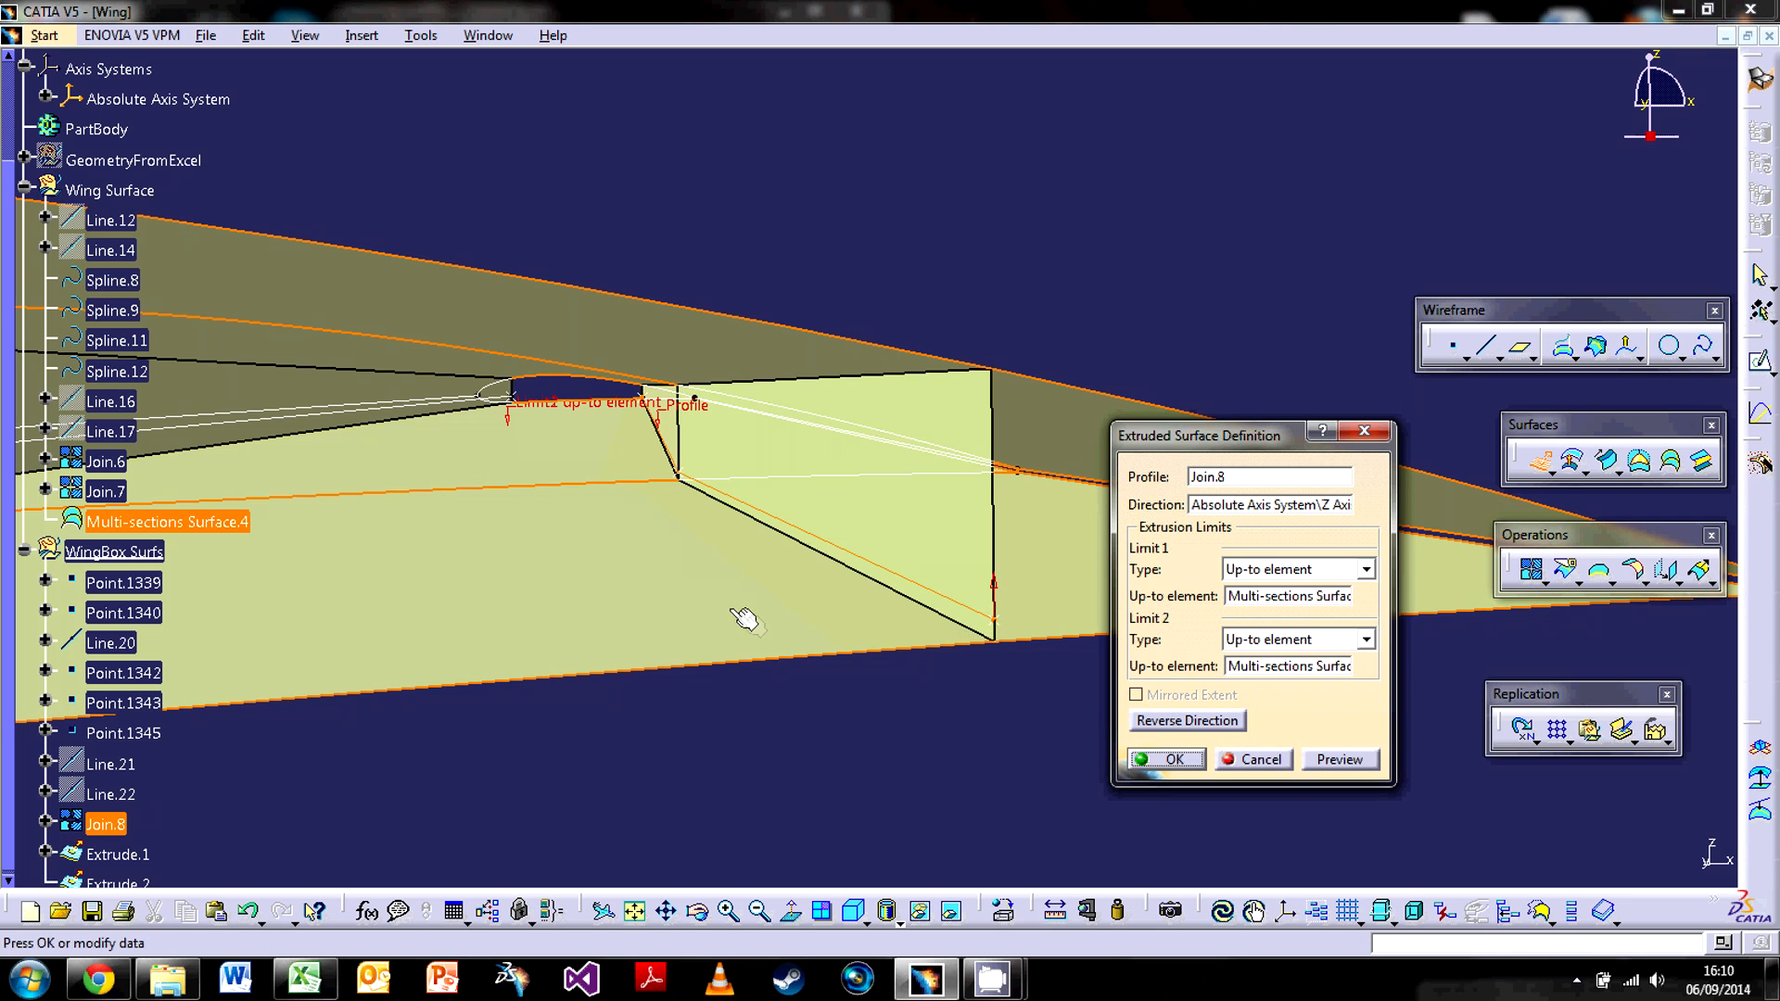
{"action": "middle_click_drag", "start_coordinate": [714, 544], "coordinate": [812, 492]}
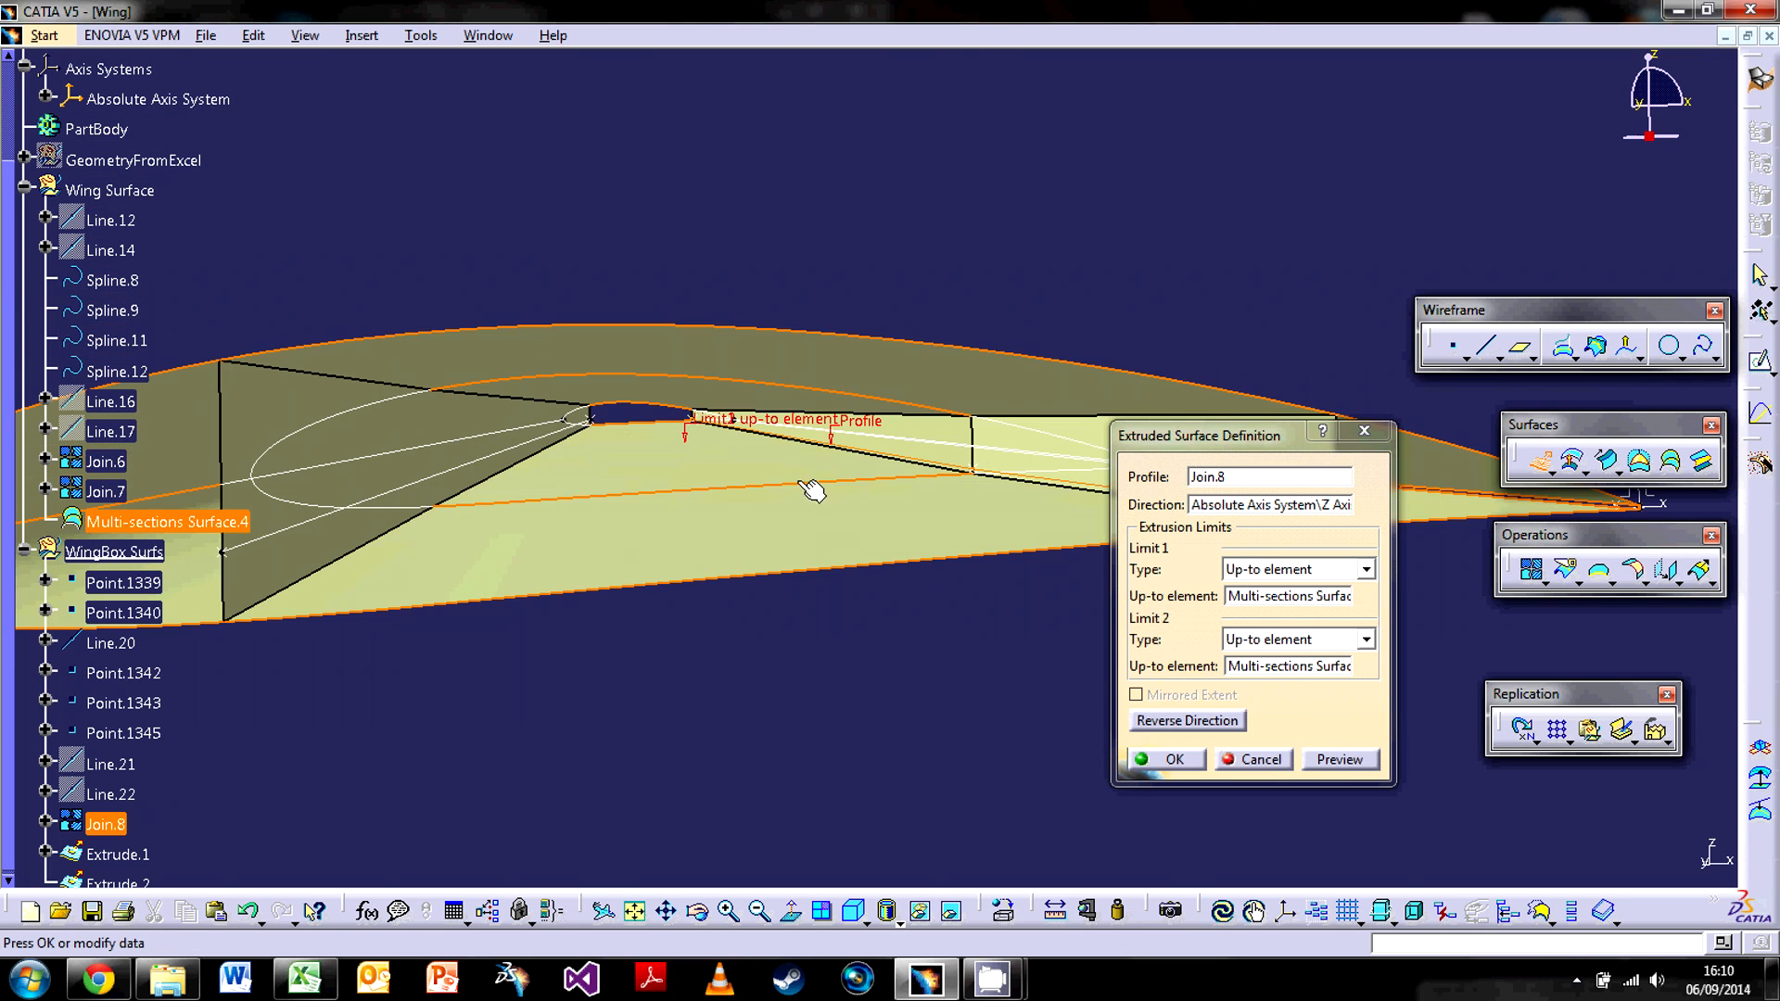
{"action": "left_click", "coordinate": [1165, 760]}
Start an On curve point on the joined rear spar curve, placing it freely along the outboard part.
{"action": "middle_click_drag", "start_coordinate": [584, 460], "coordinate": [840, 500]}
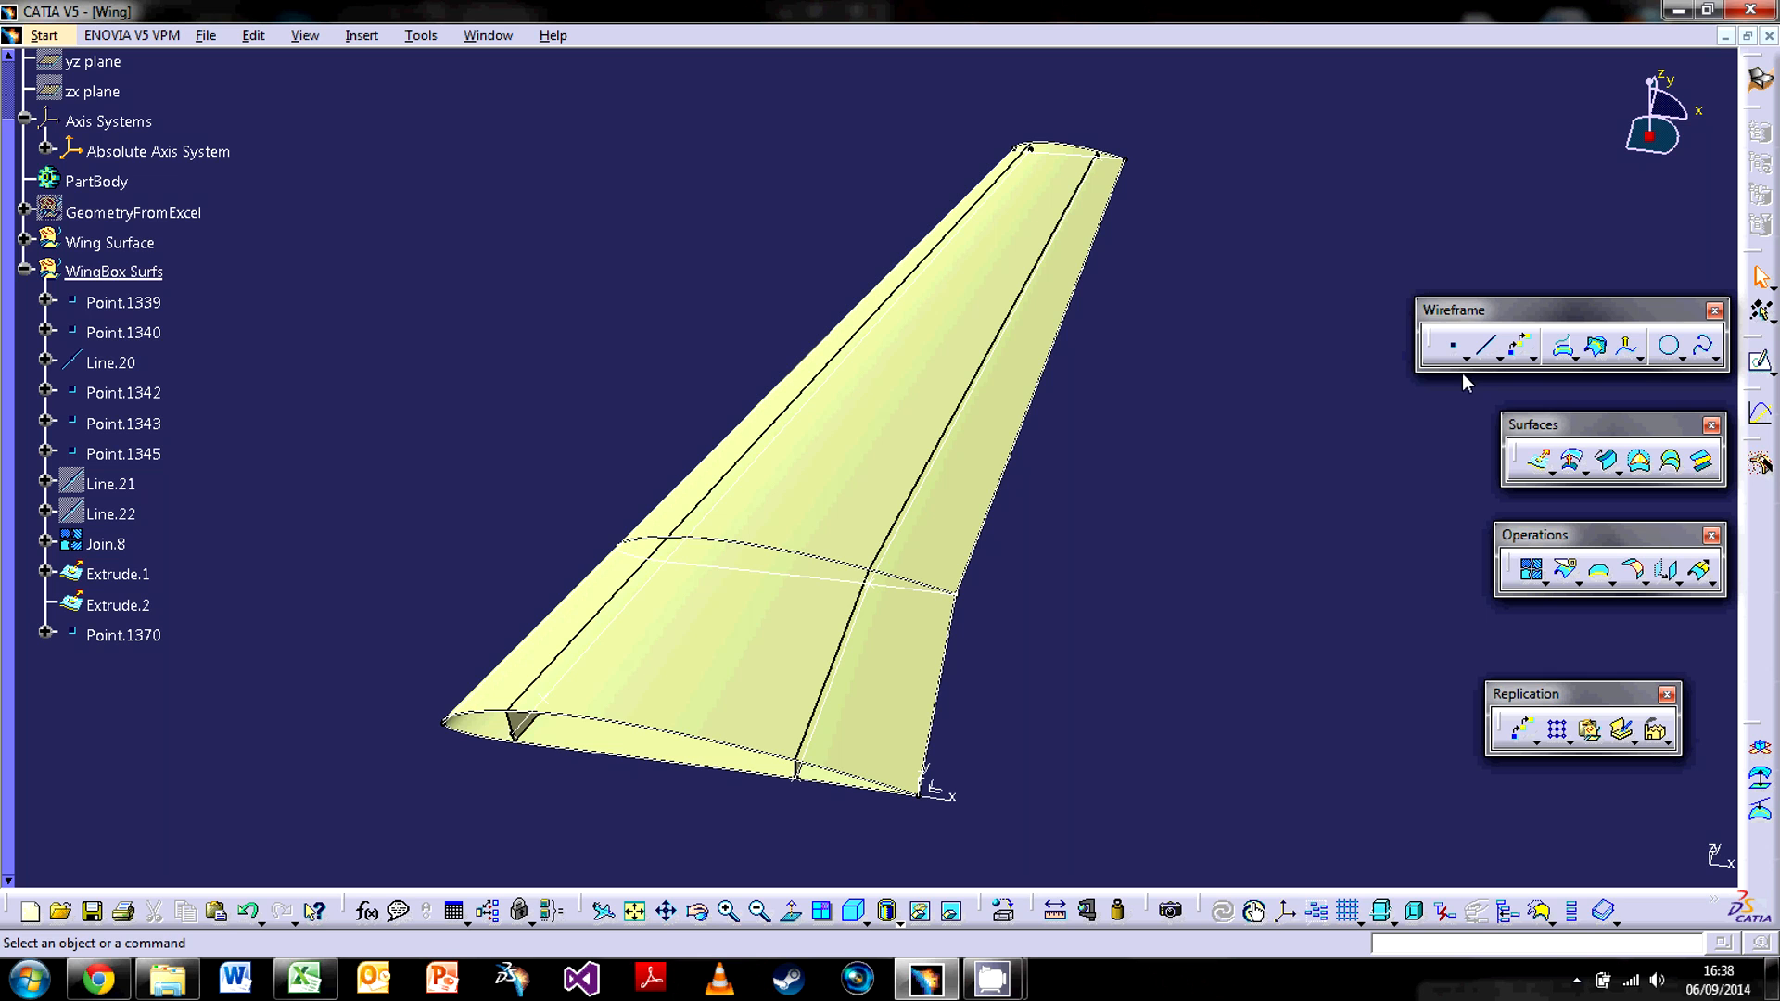
{"action": "middle_click_drag", "start_coordinate": [757, 629], "coordinate": [783, 528]}
{"action": "scroll", "coordinate": [741, 673], "scroll_direction": "down", "scroll_amount": 1}
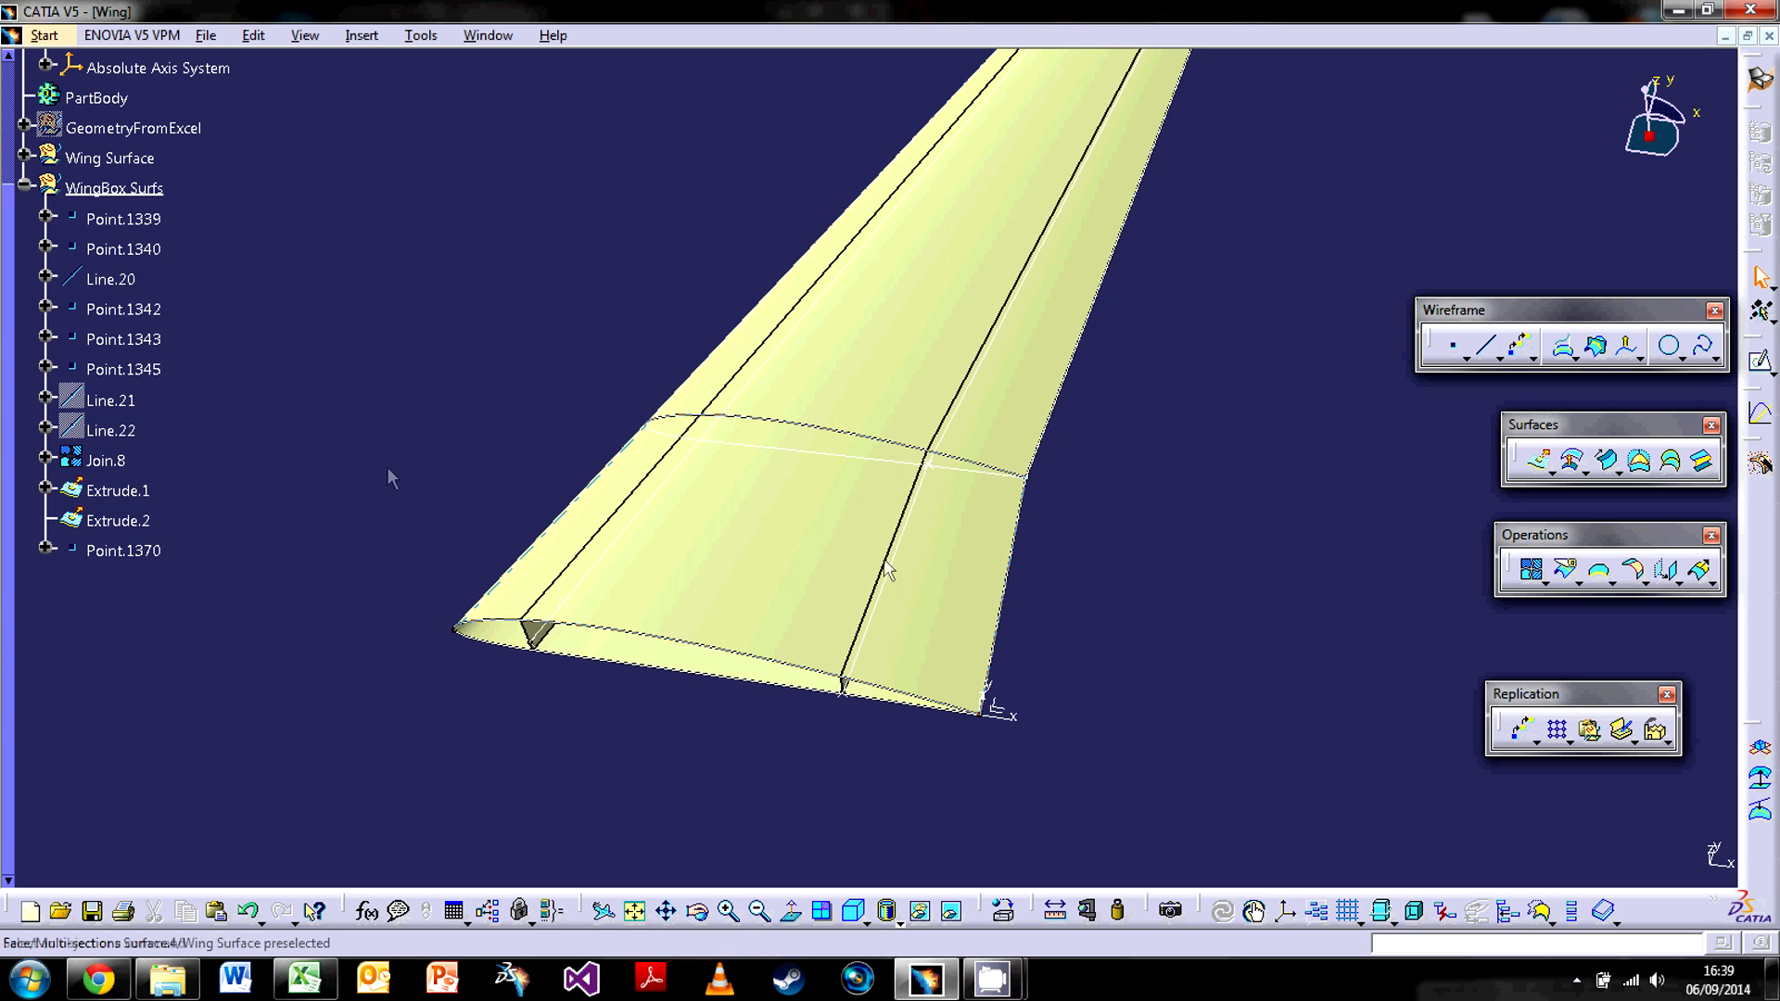
{"action": "left_click", "coordinate": [1457, 351]}
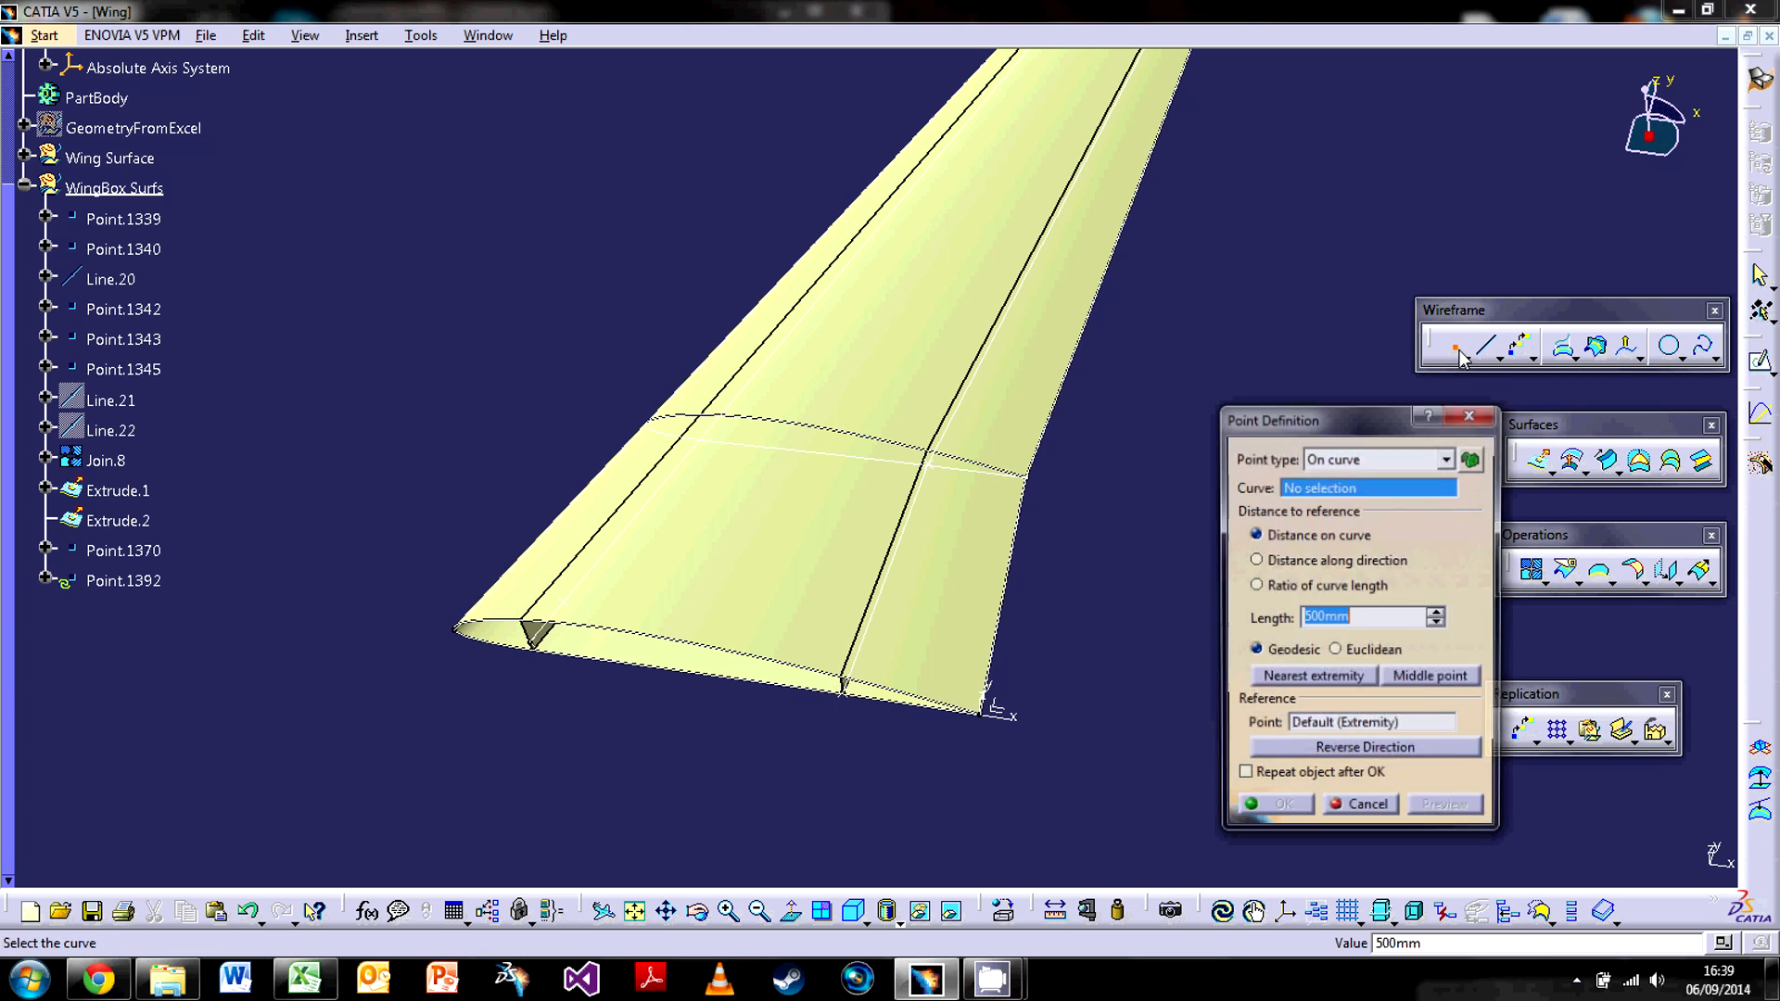
{"action": "middle_click_drag", "start_coordinate": [1000, 321], "coordinate": [907, 472]}
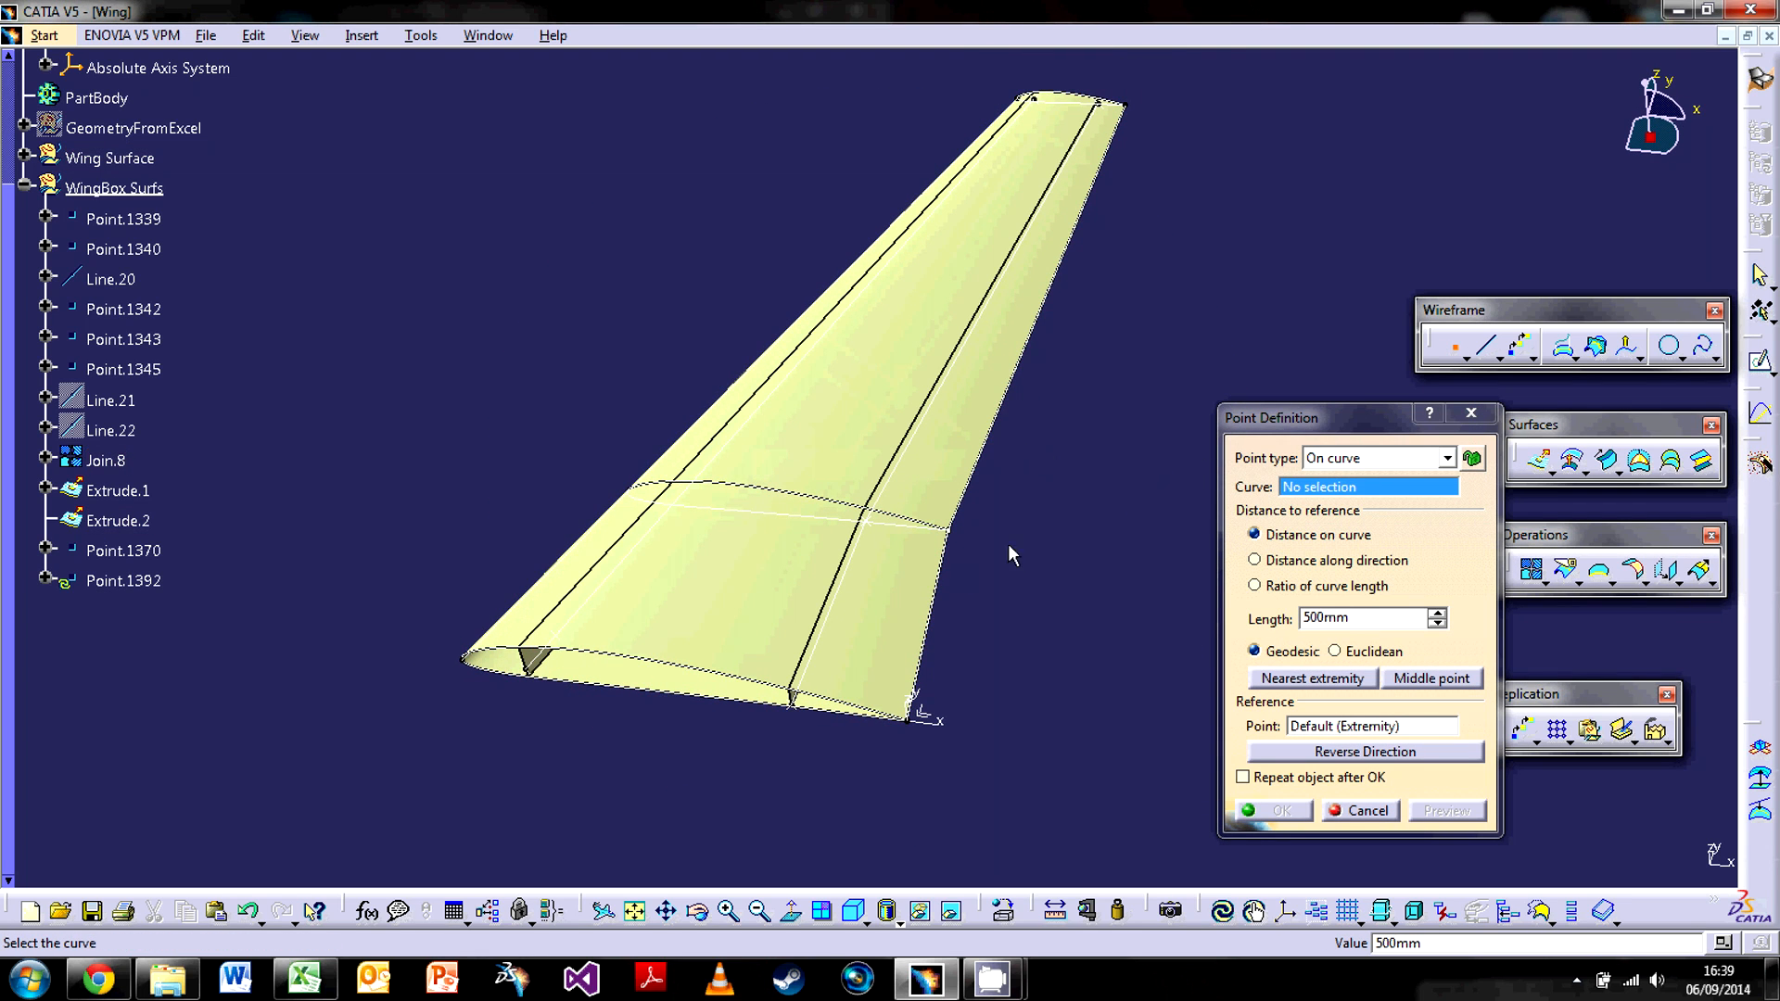
{"action": "left_click", "coordinate": [847, 584]}
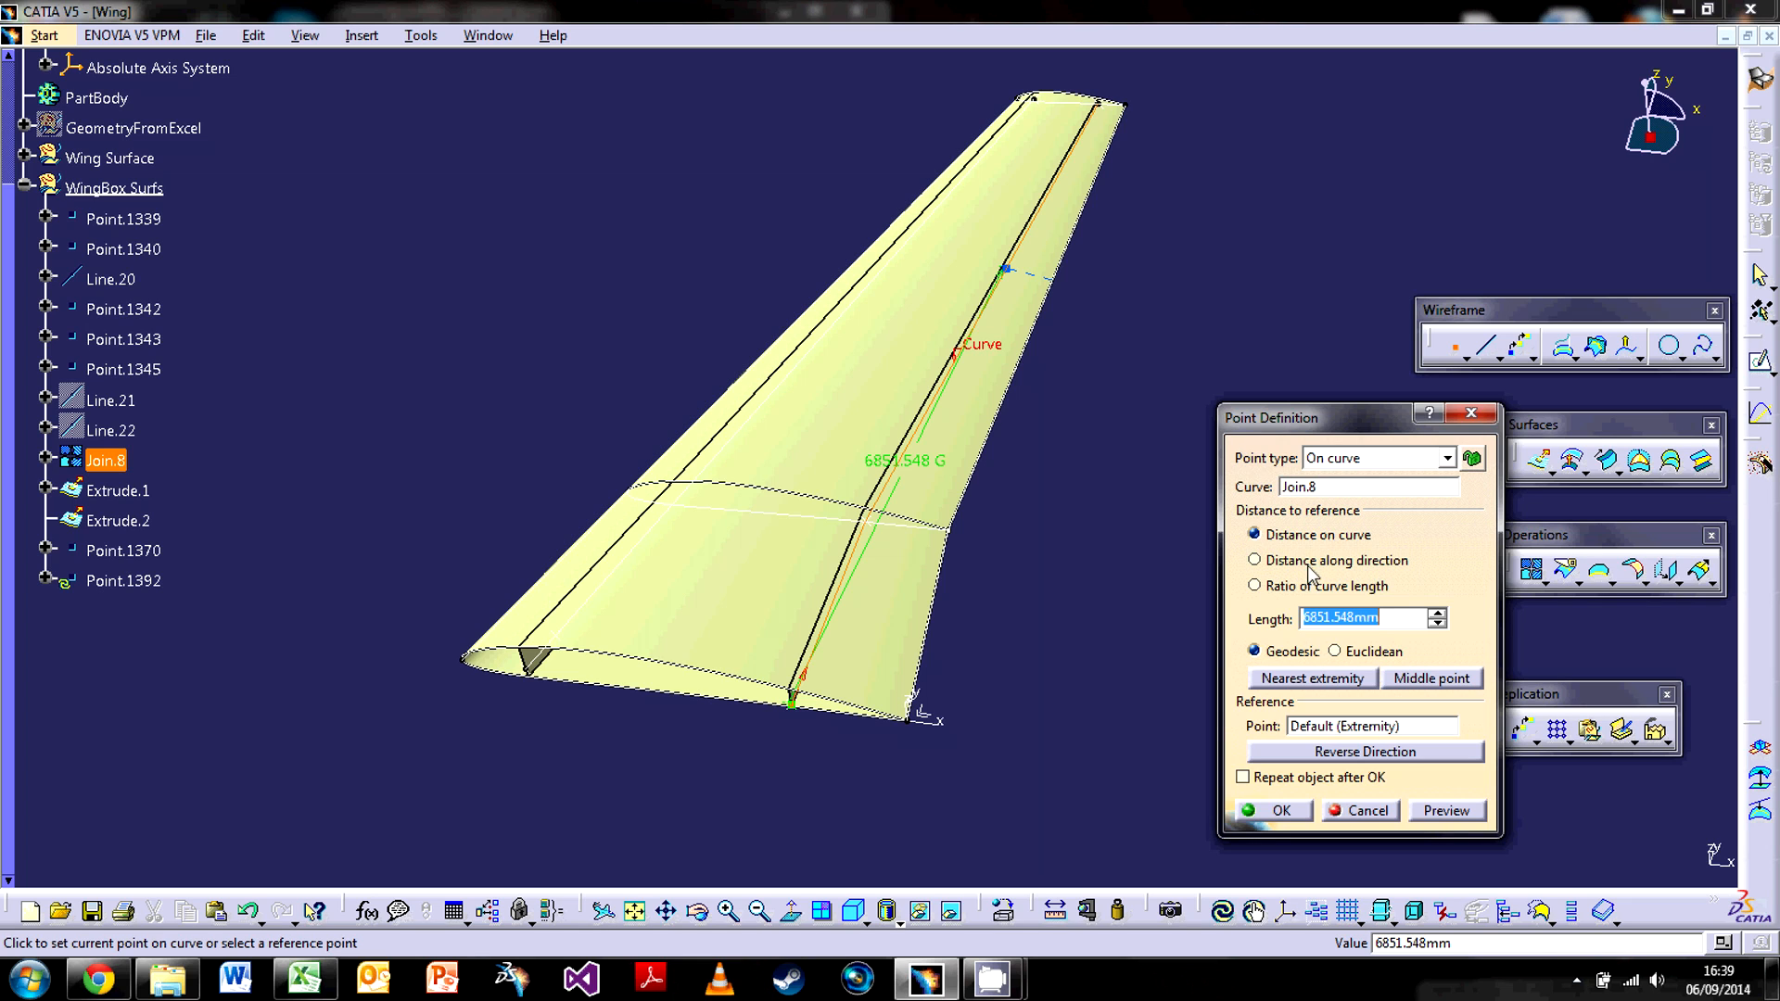
{"action": "left_click", "coordinate": [969, 335]}
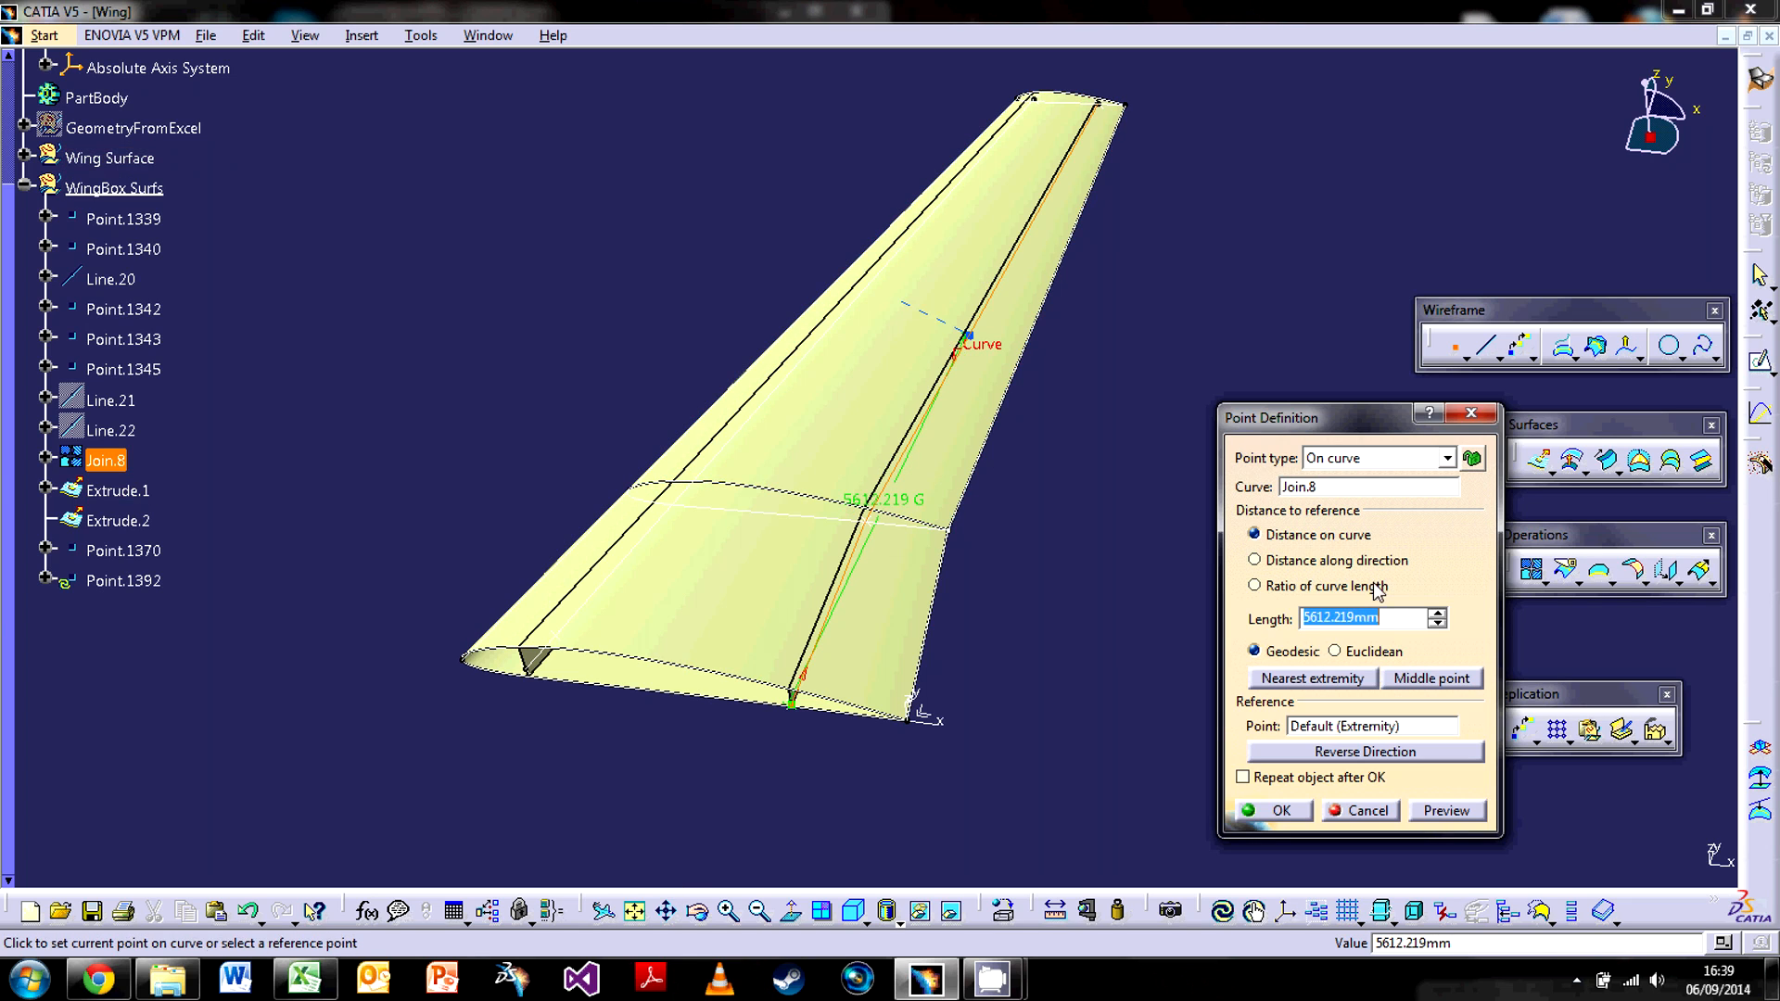
Set the point's distance on curve to 500 mm from the root extremity and preview it.
{"action": "left_click", "coordinate": [1284, 538]}
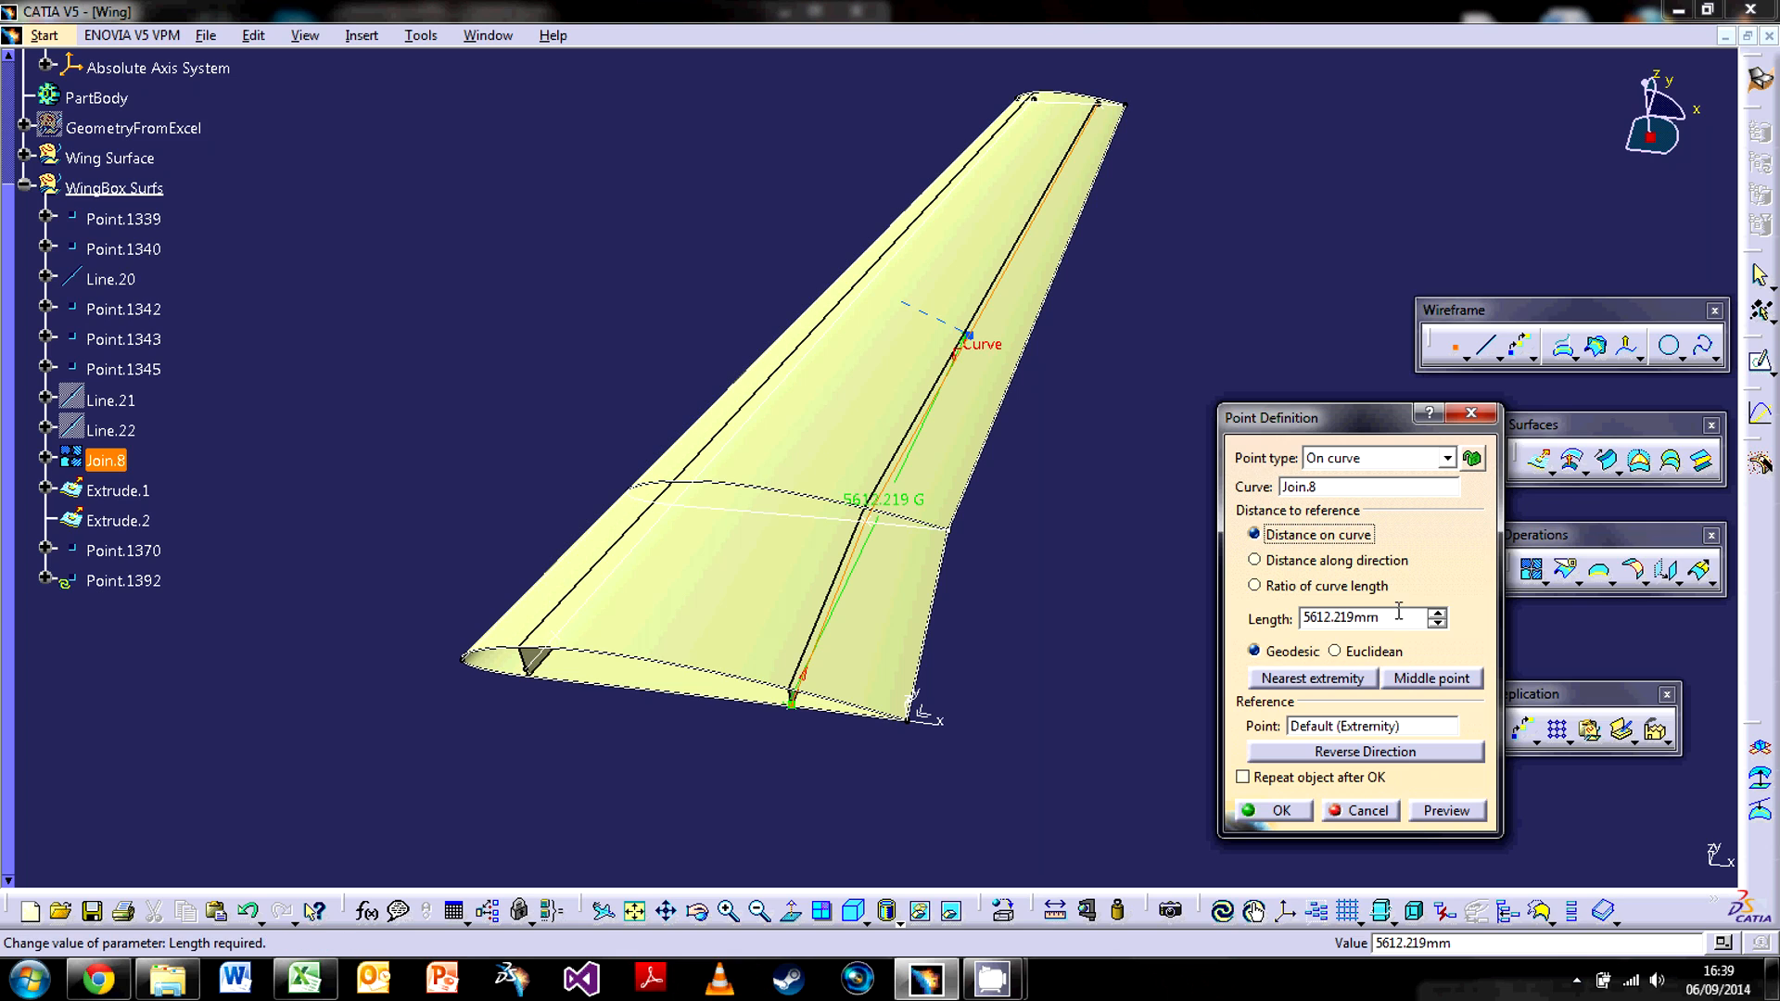
{"action": "double_click", "coordinate": [1371, 618]}
{"action": "type", "text": "500"}
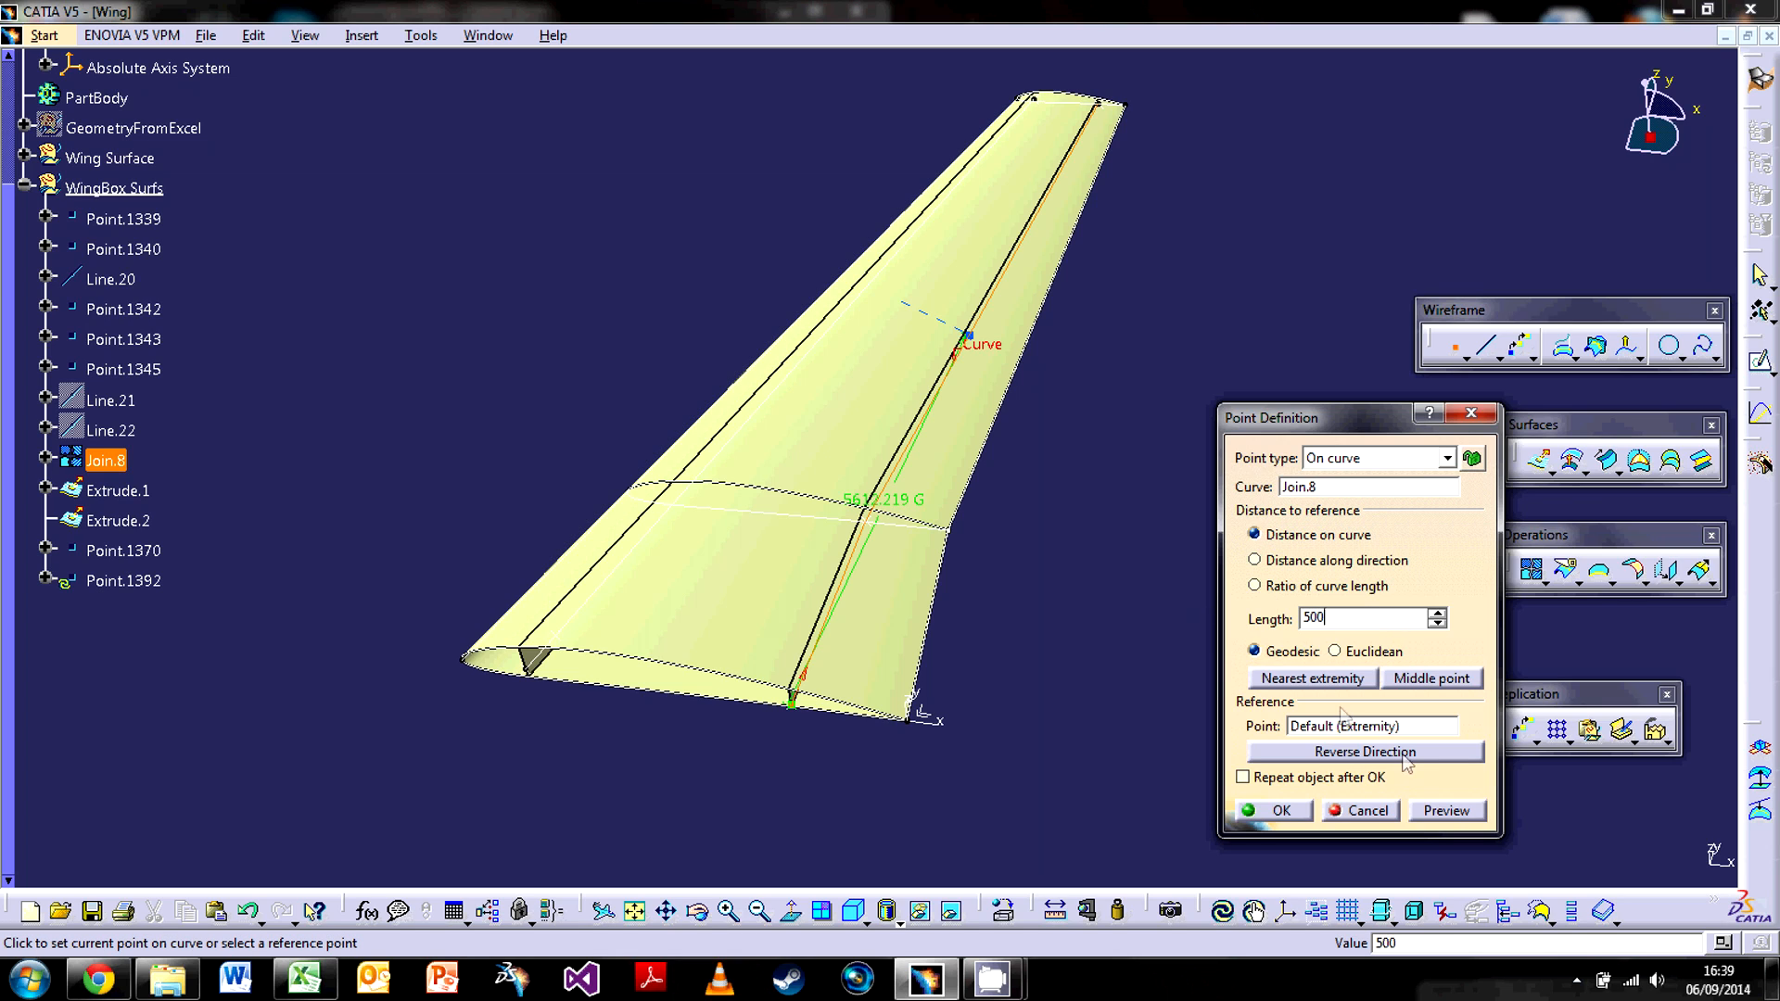
{"action": "left_click", "coordinate": [1448, 814]}
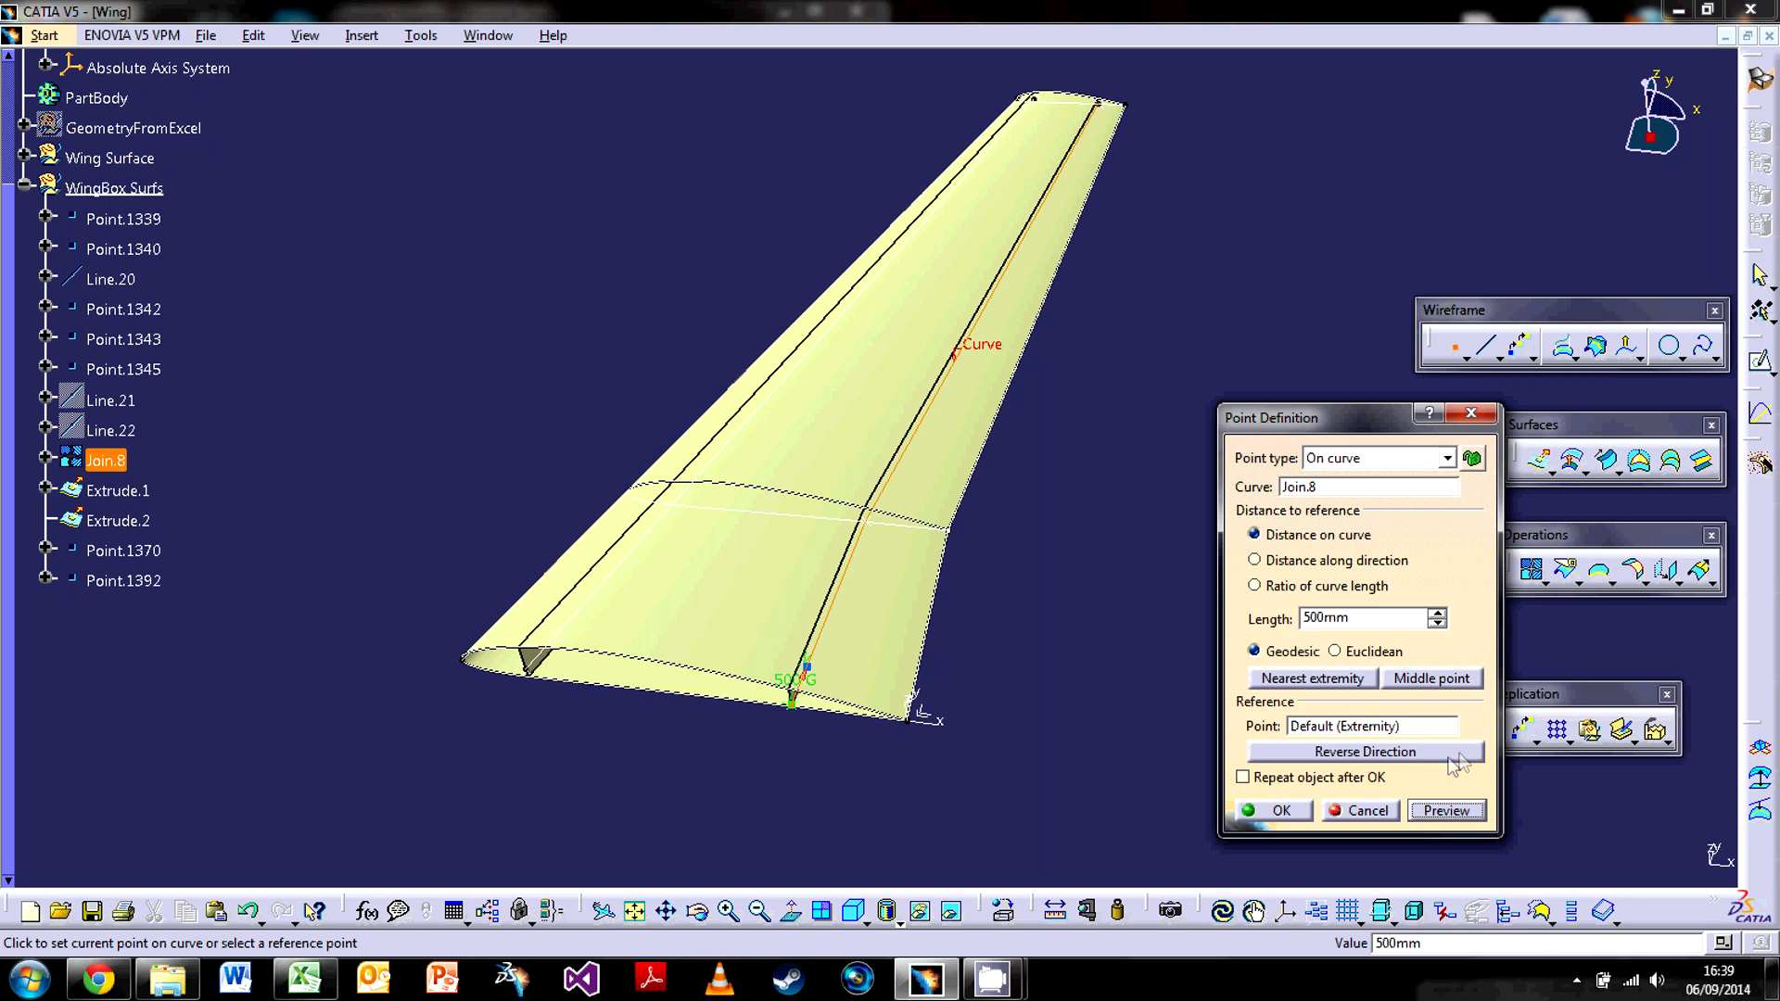
Create the 500 mm rear spar point with object repetition enabled, and define the repetition by Instances & spacing.
{"action": "left_click", "coordinate": [1243, 779]}
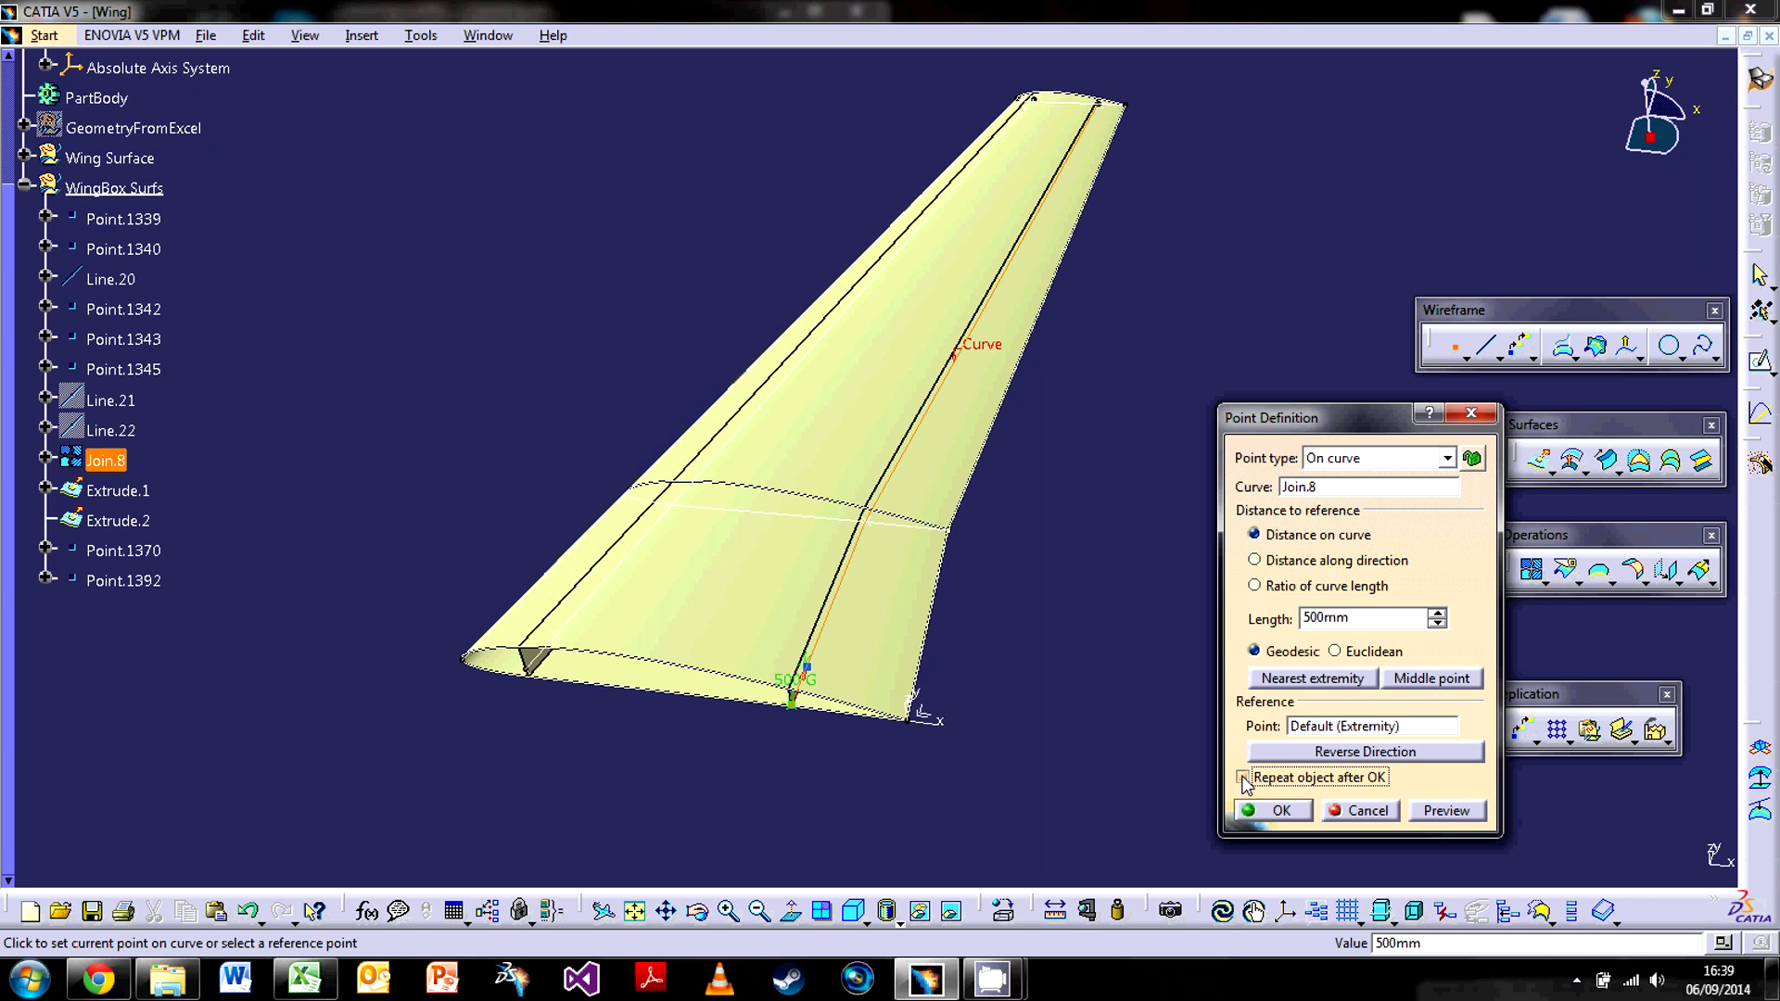
{"action": "left_click", "coordinate": [1255, 813]}
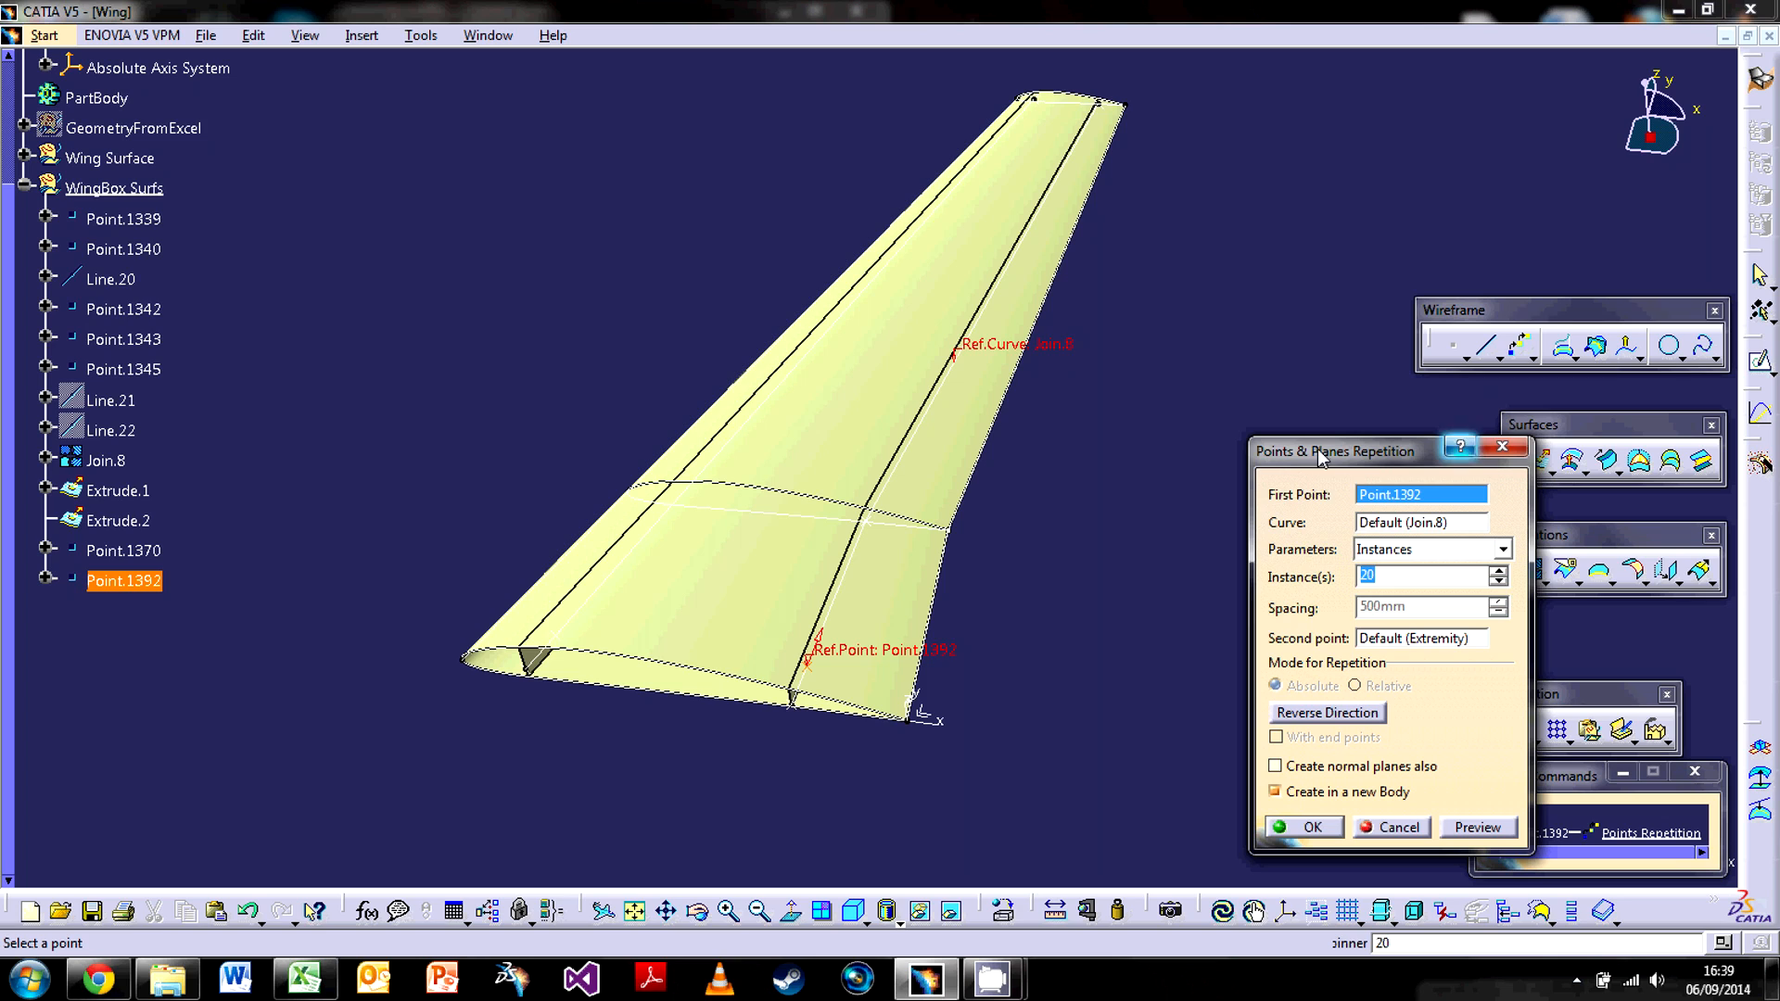
{"action": "left_click", "coordinate": [1381, 550]}
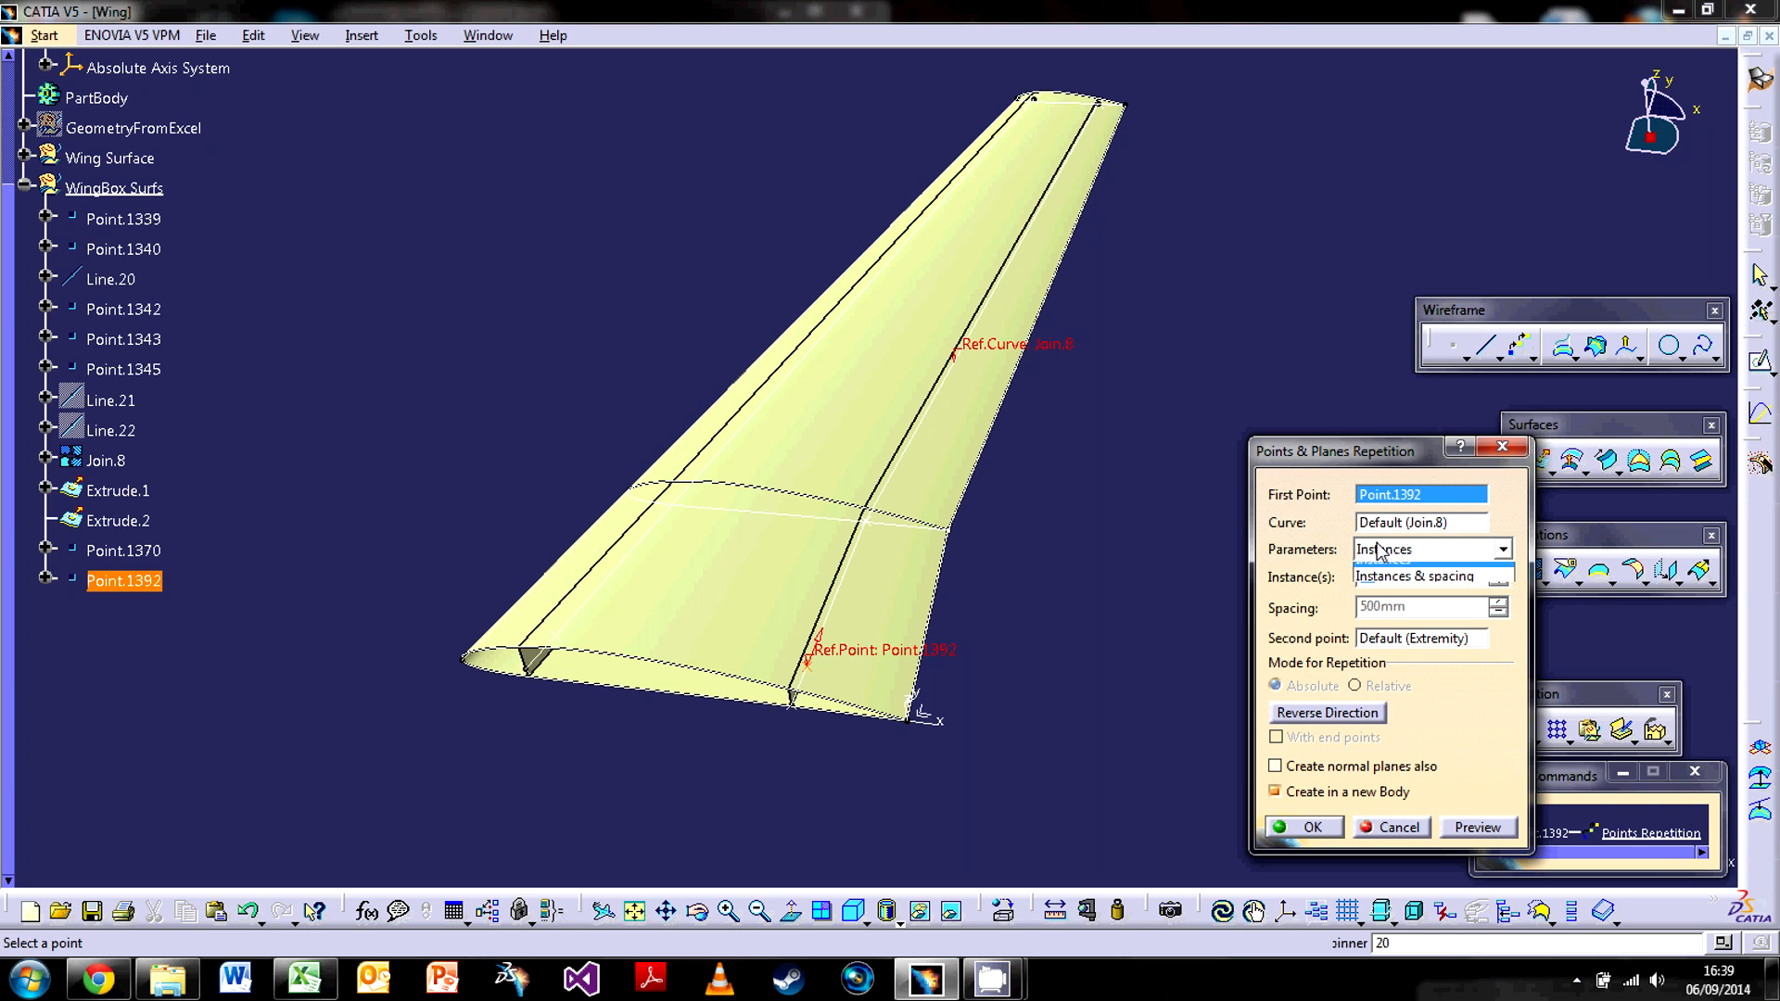
{"action": "left_click", "coordinate": [1396, 589]}
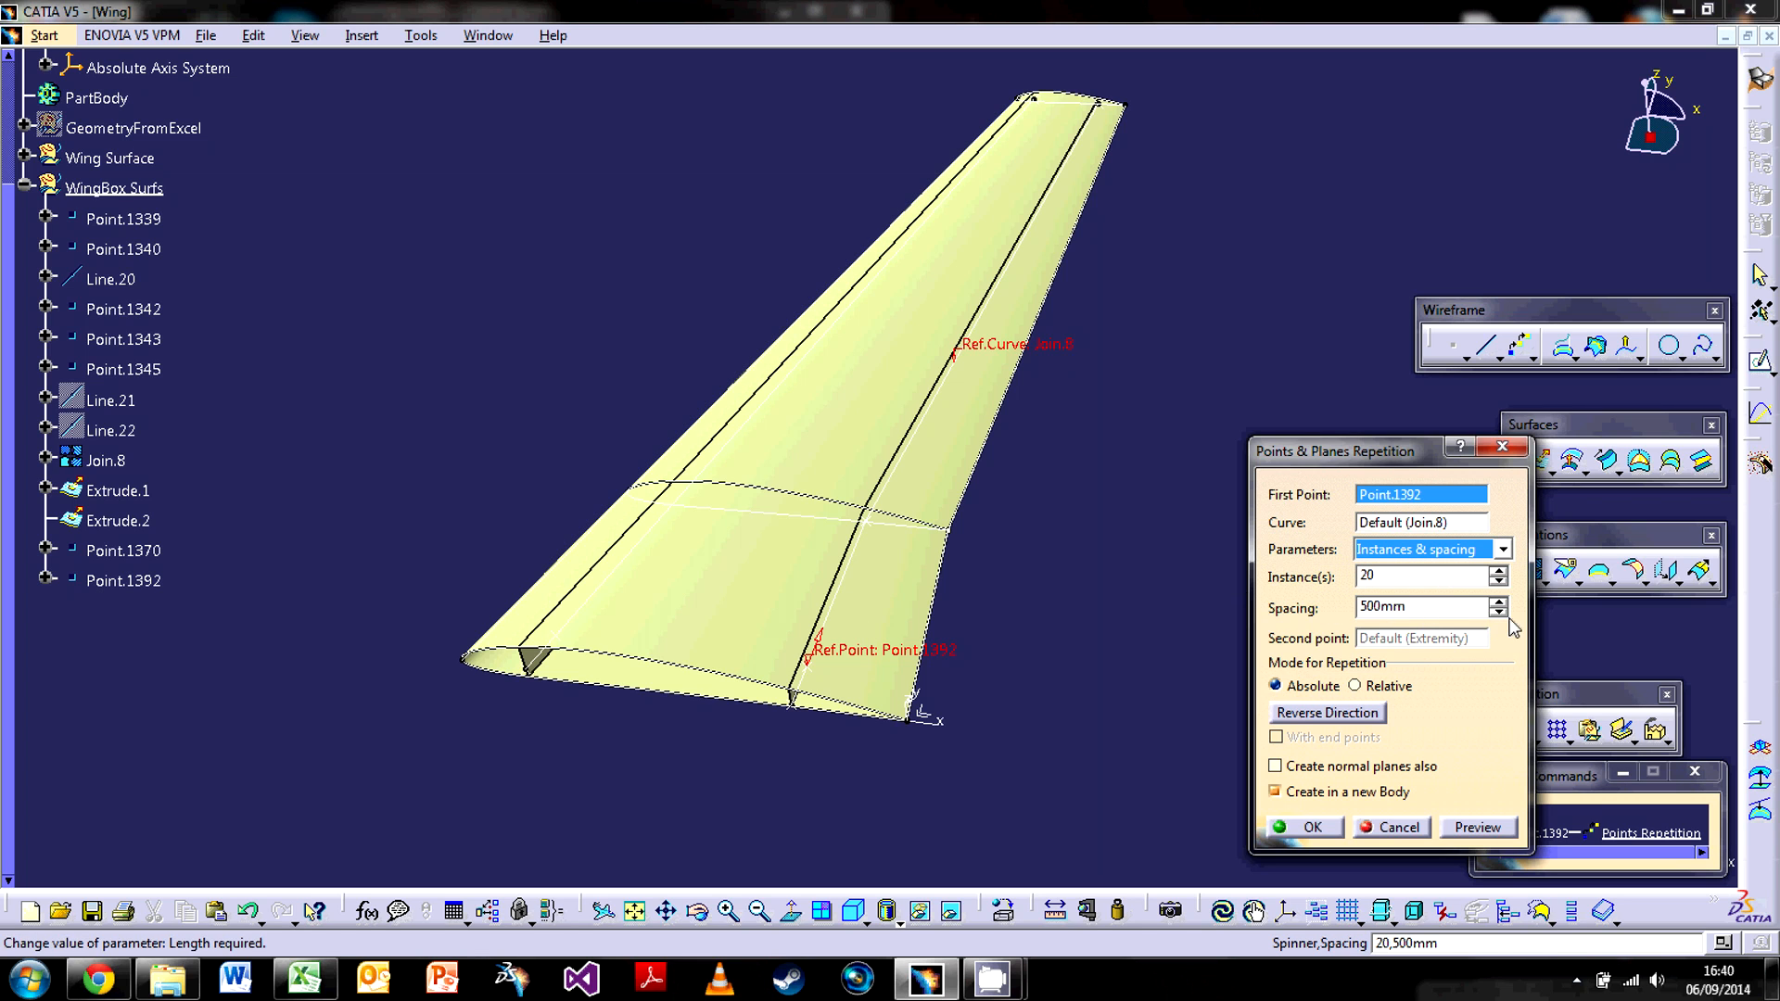
Set the repetition to 19 instances with 500 mm spacing along the rear spar curve, preview it and create the points.
{"action": "left_click", "coordinate": [1436, 577]}
{"action": "key", "text": "BackSpace"}
{"action": "key", "text": "BackSpace"}
{"action": "type", "text": "19"}
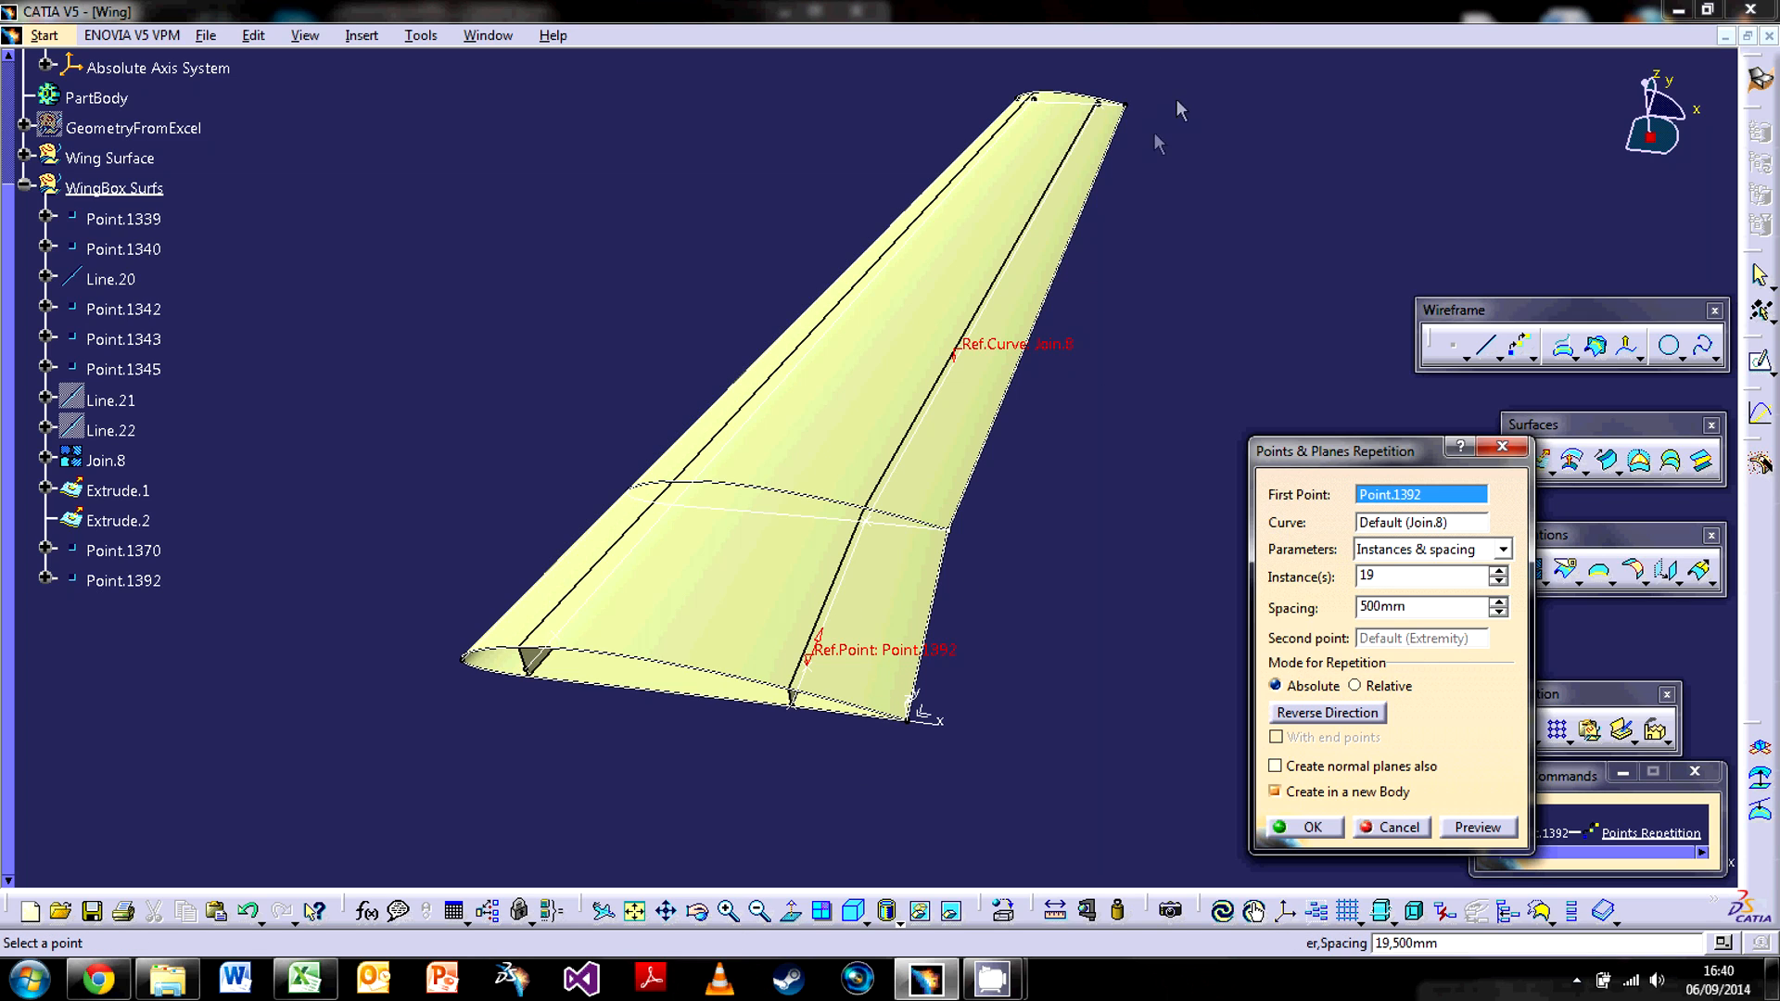
{"action": "left_click", "coordinate": [1478, 829]}
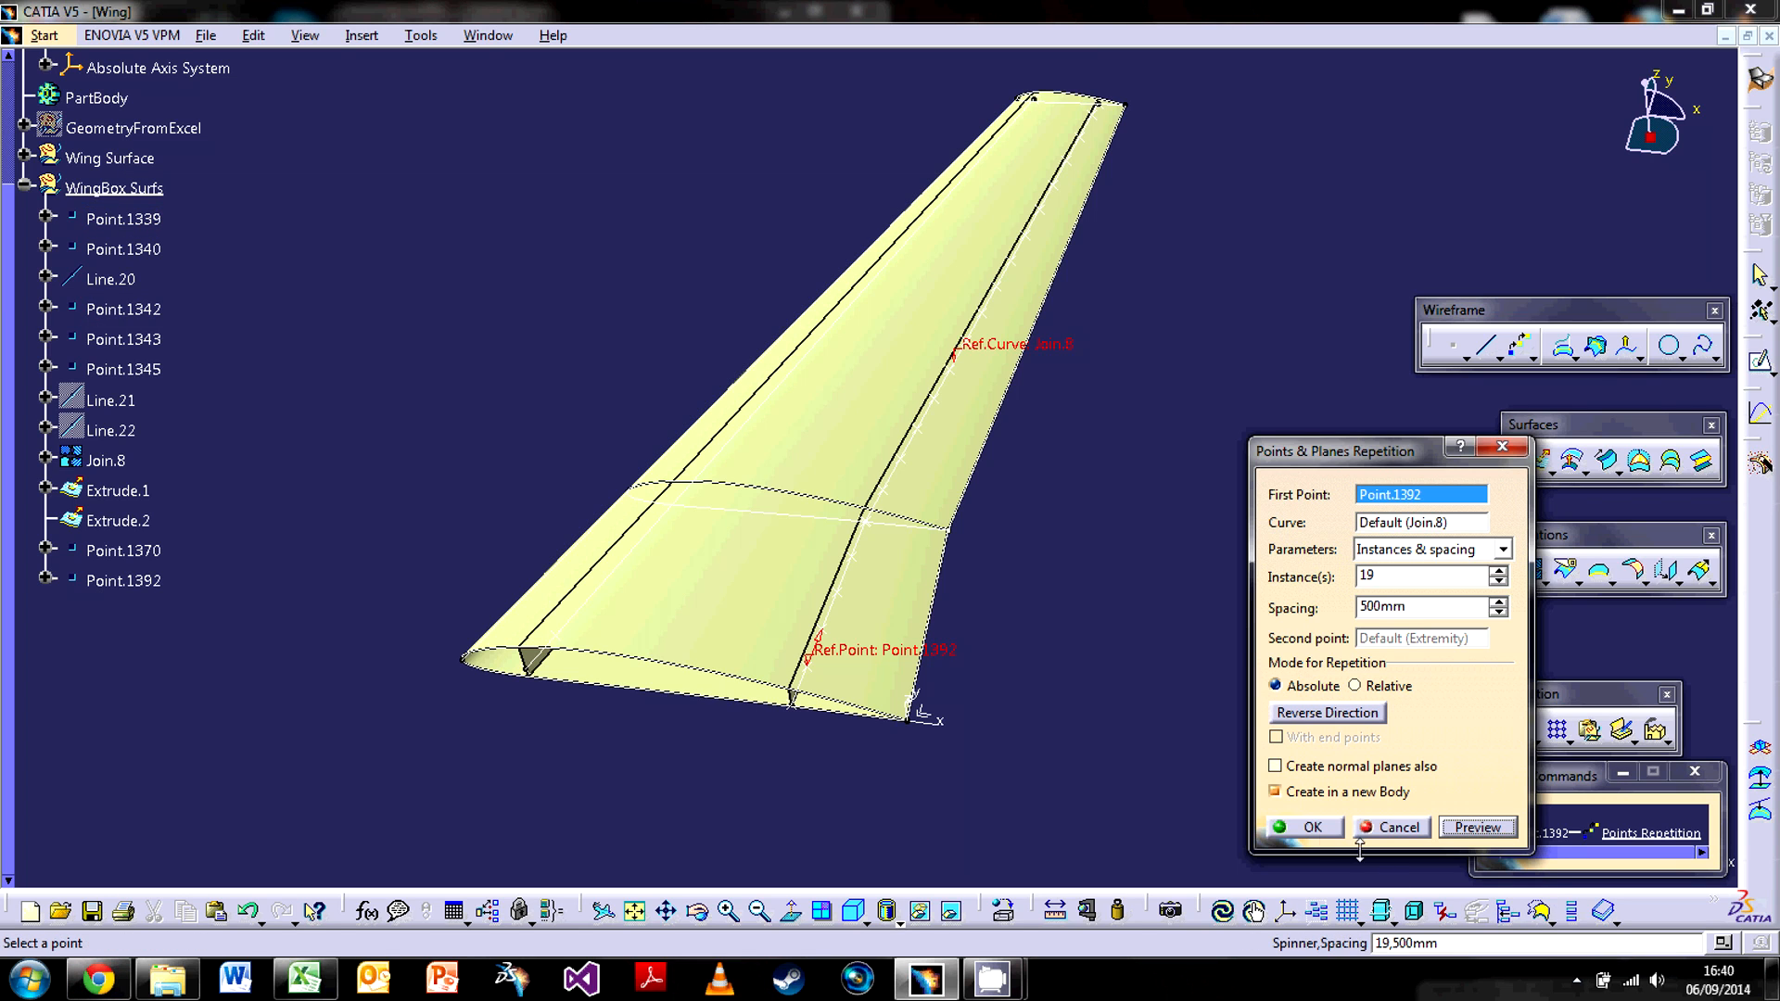
{"action": "left_click", "coordinate": [1313, 828]}
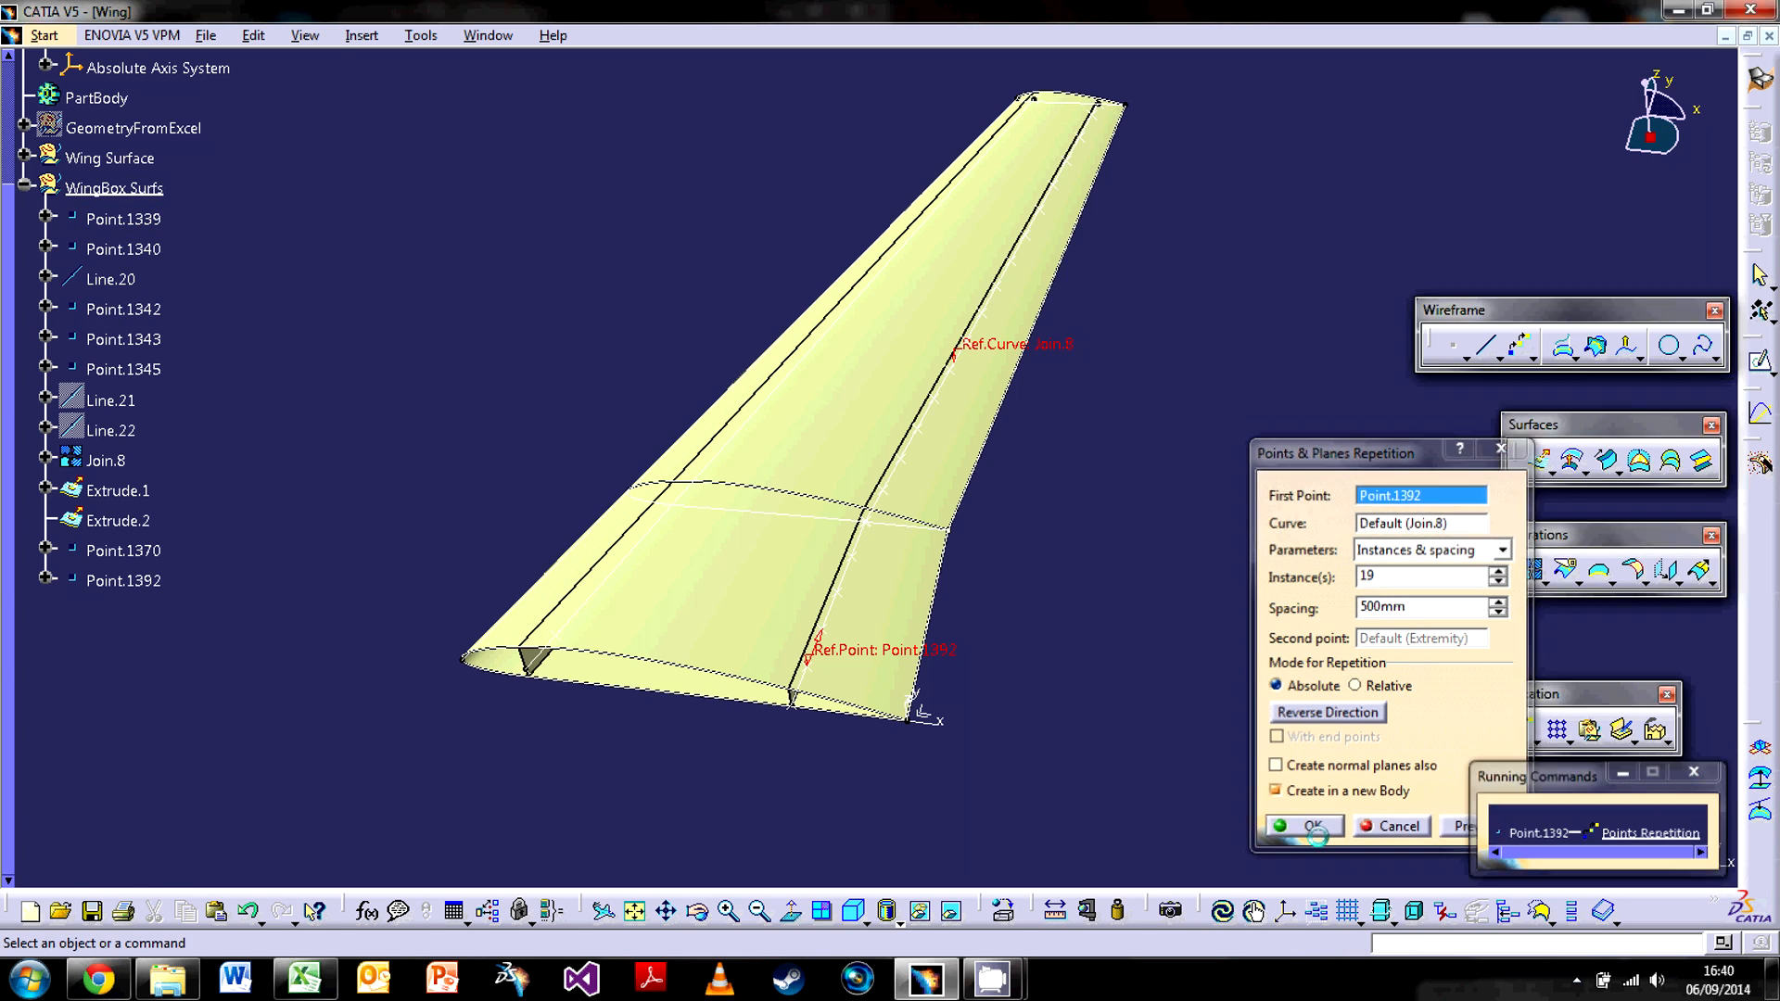
Review the message text, dismiss the warning and collapse the geometrical set holding the repeated points in the tree.
{"action": "left_click", "coordinate": [1073, 748]}
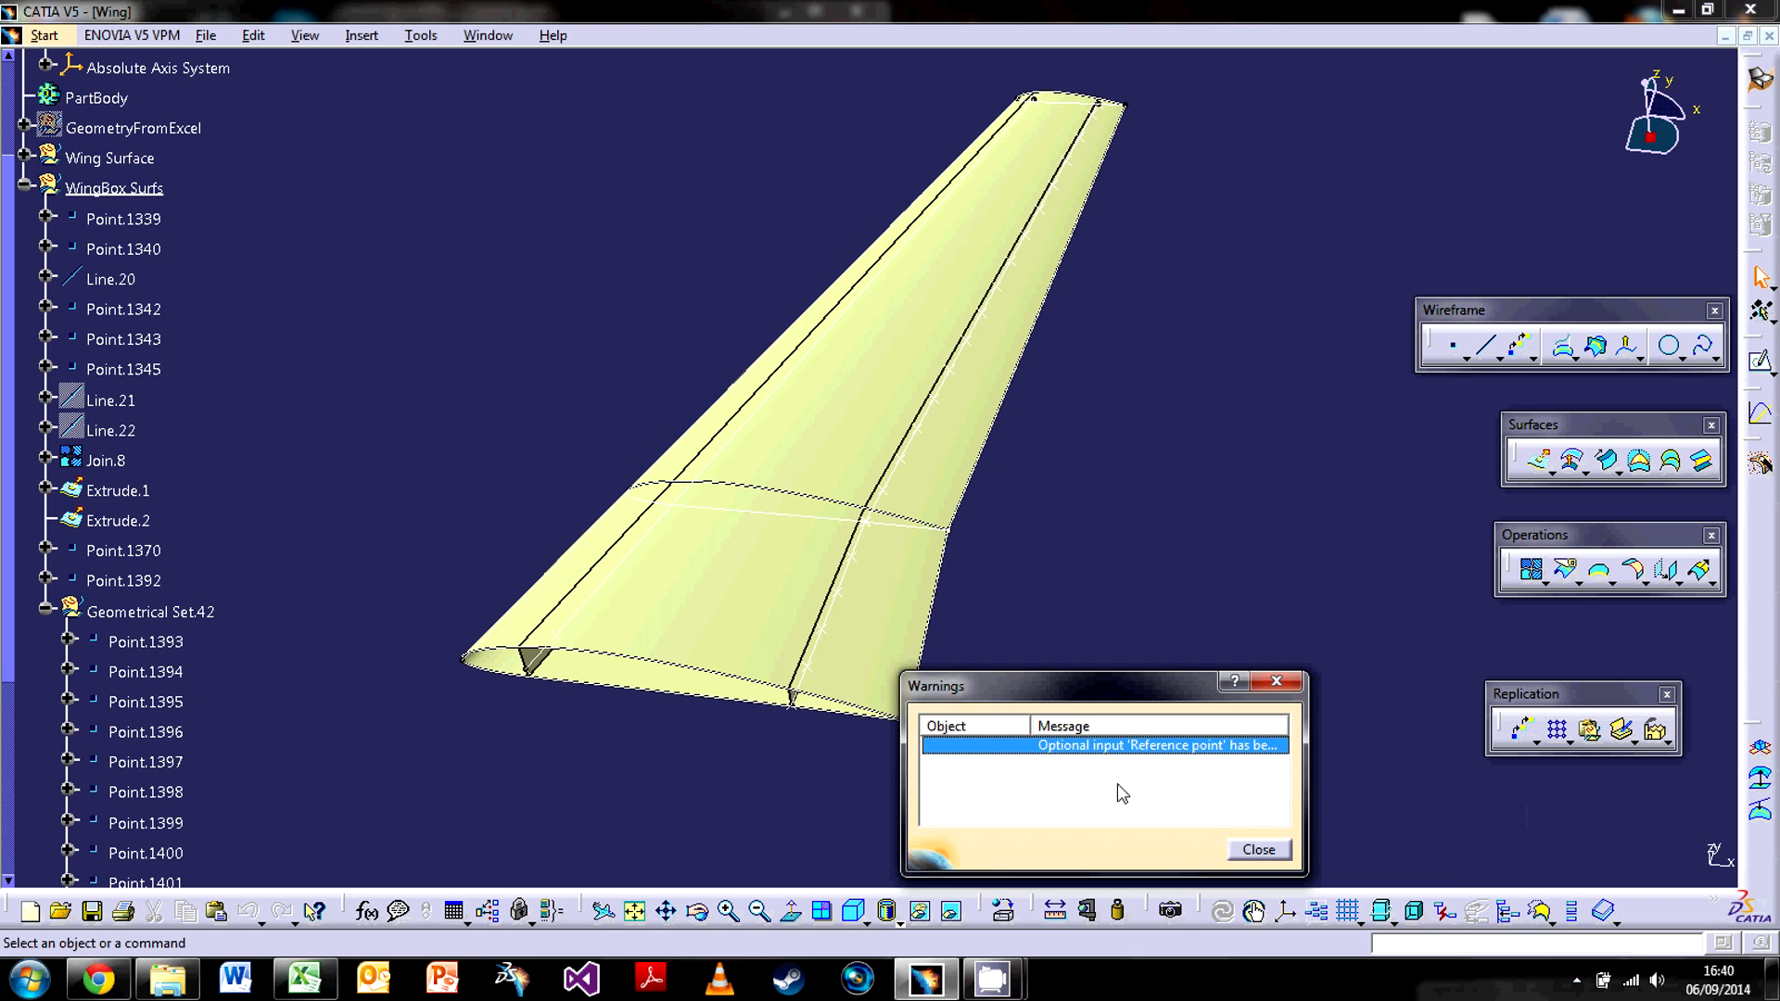
{"action": "left_click_drag", "start_coordinate": [1032, 730], "coordinate": [979, 726]}
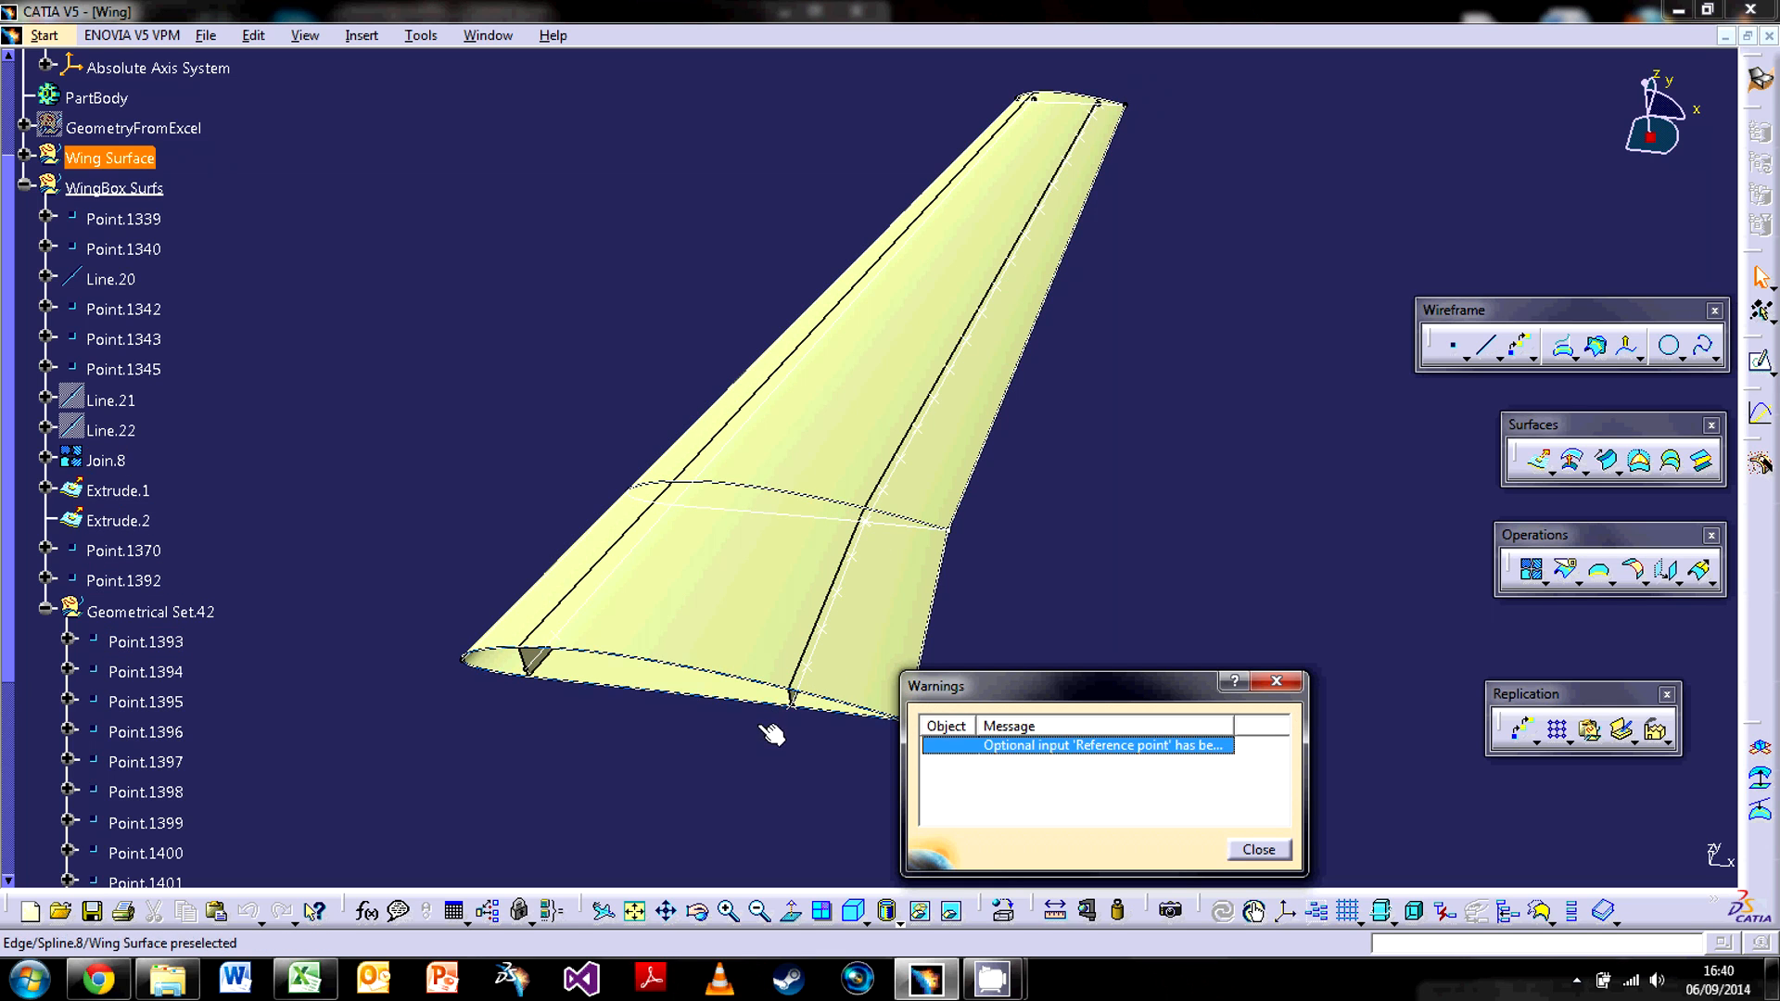
{"action": "left_click", "coordinate": [1258, 851]}
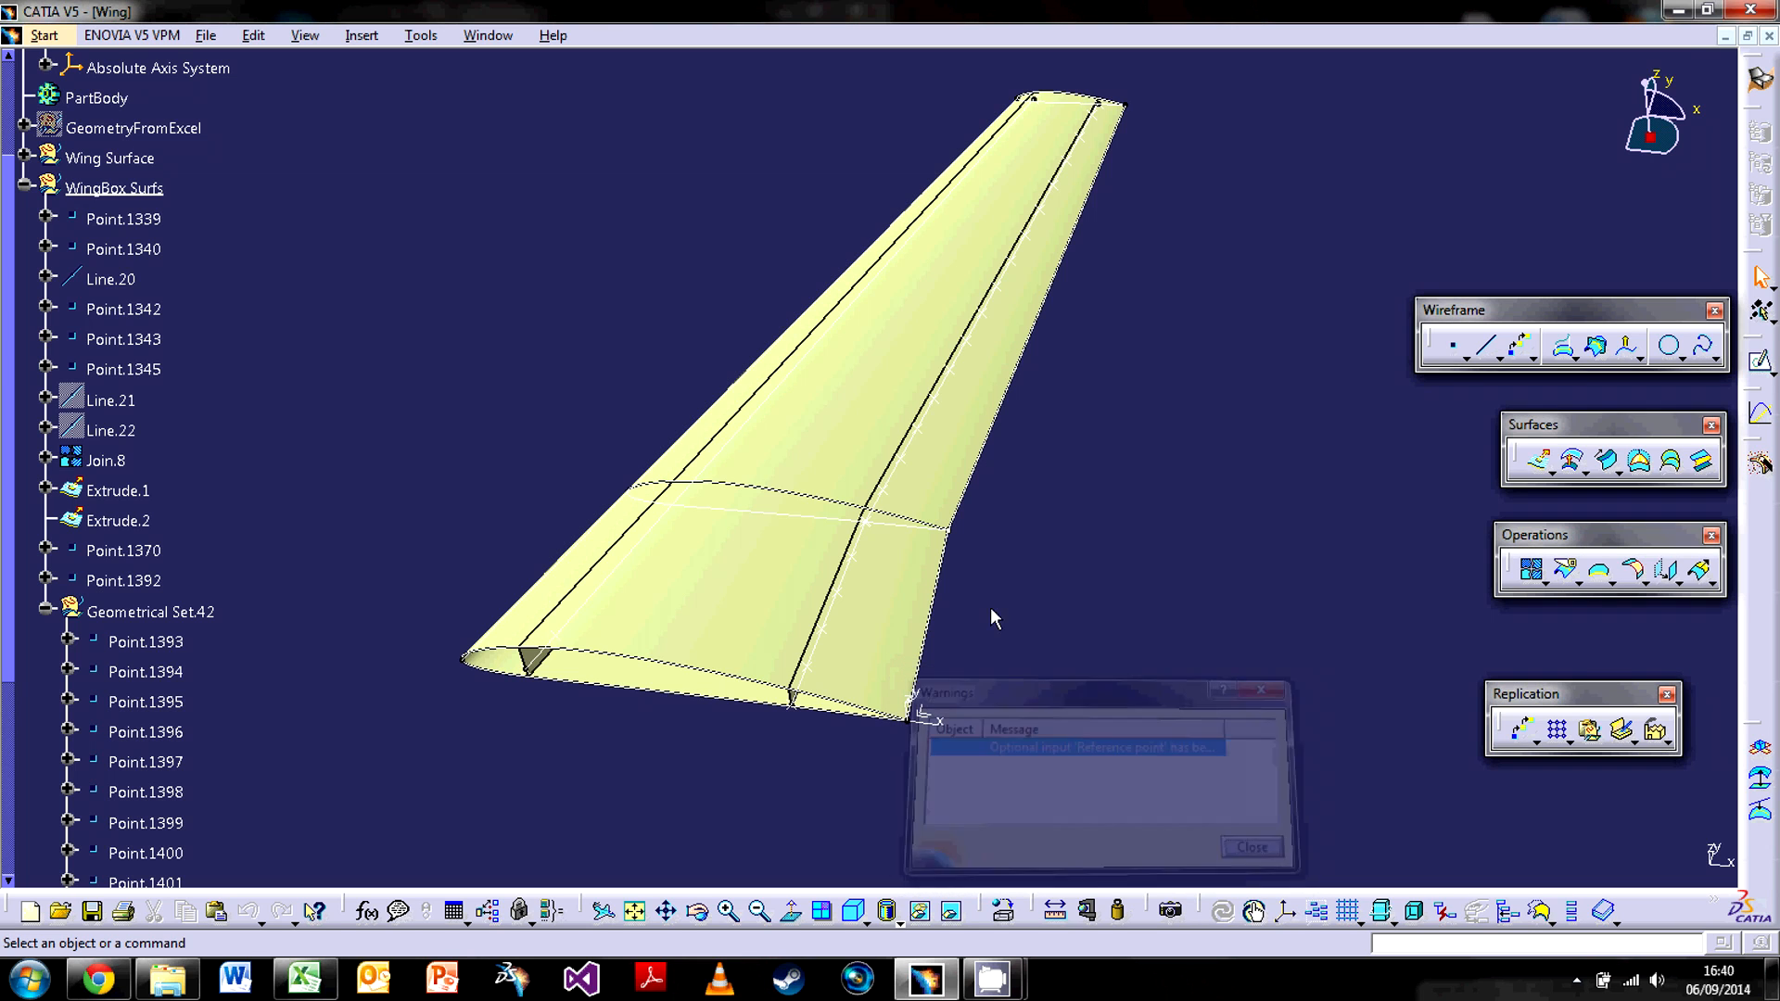
{"action": "left_click", "coordinate": [44, 610]}
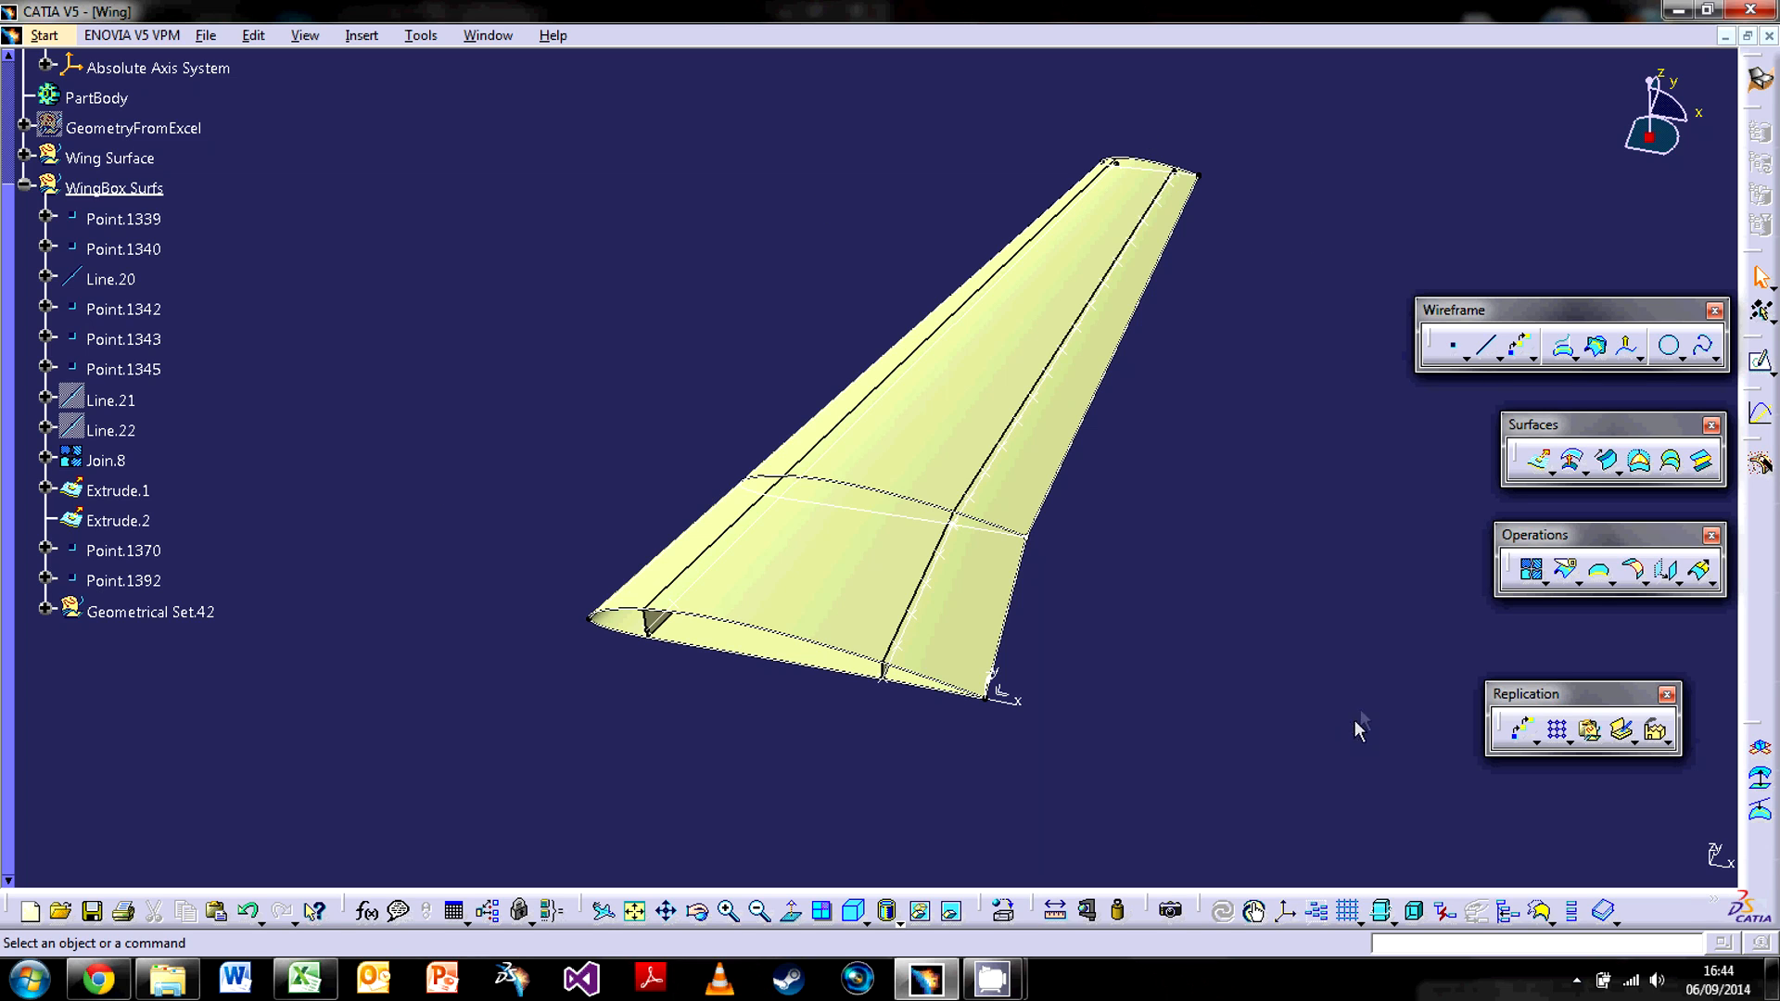
Start an Angle/Normal to curve line on the joined rear spar curve, beginning at the 500 mm point nearest the root.
{"action": "left_click", "coordinate": [1487, 350]}
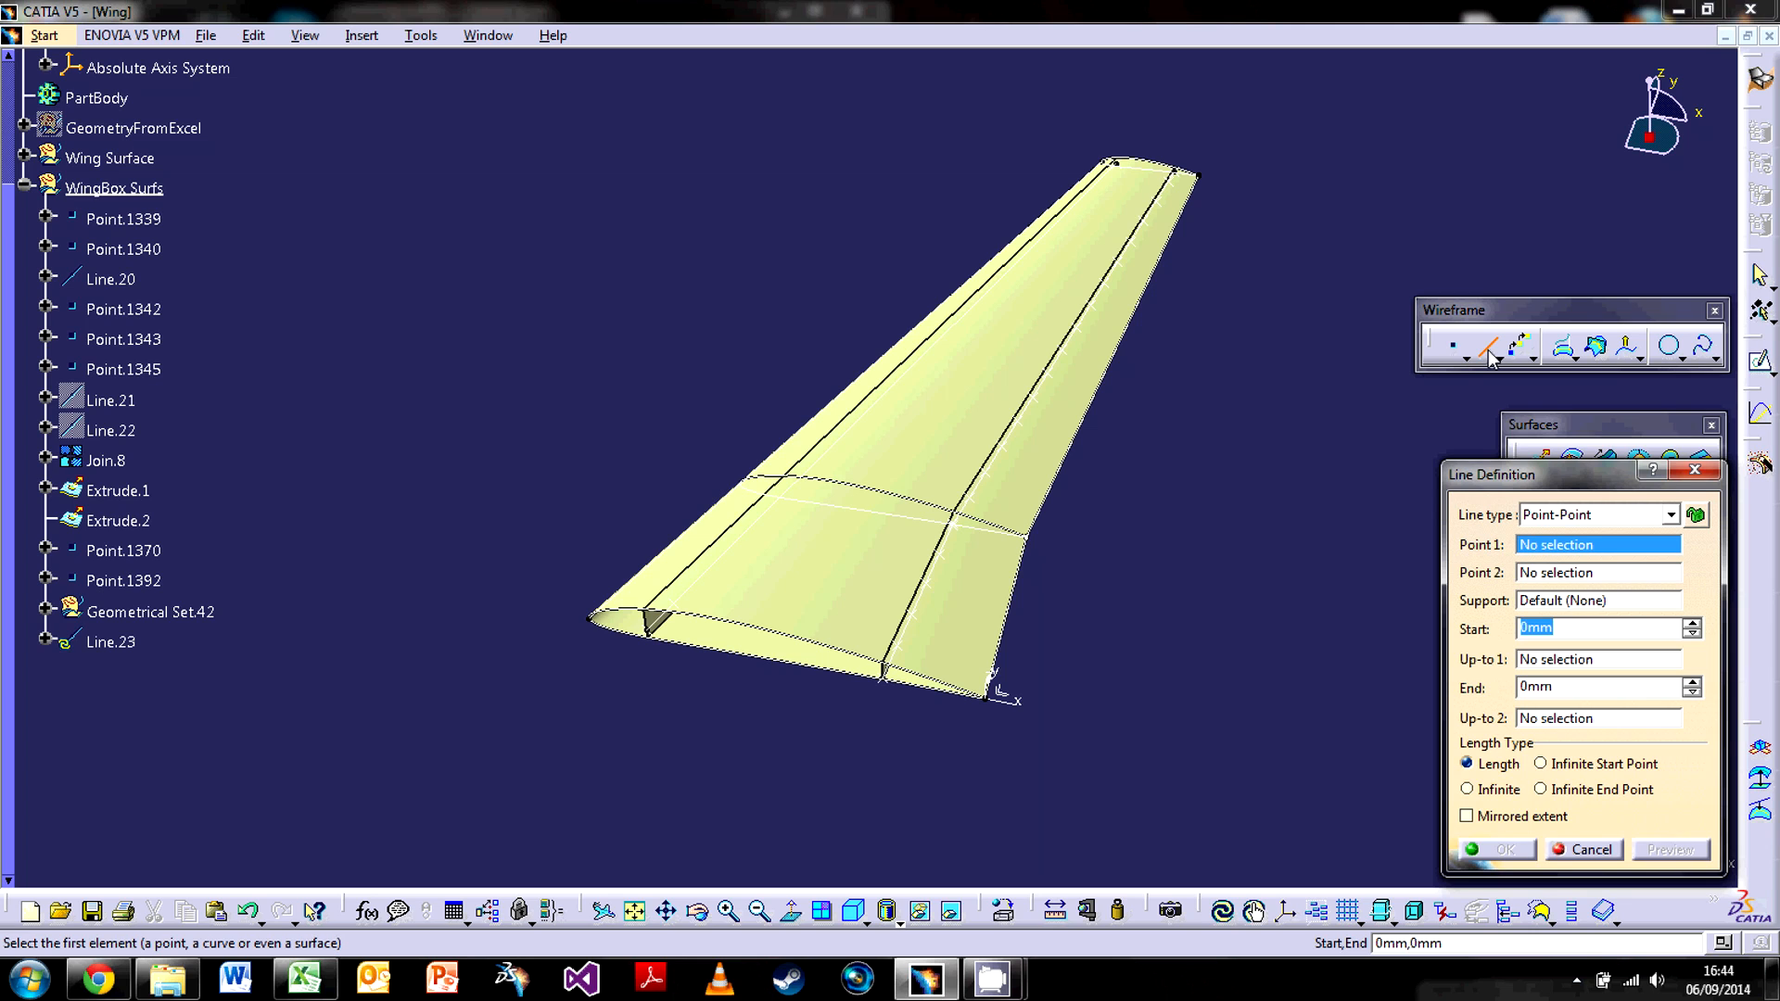
{"action": "left_click", "coordinate": [1539, 516]}
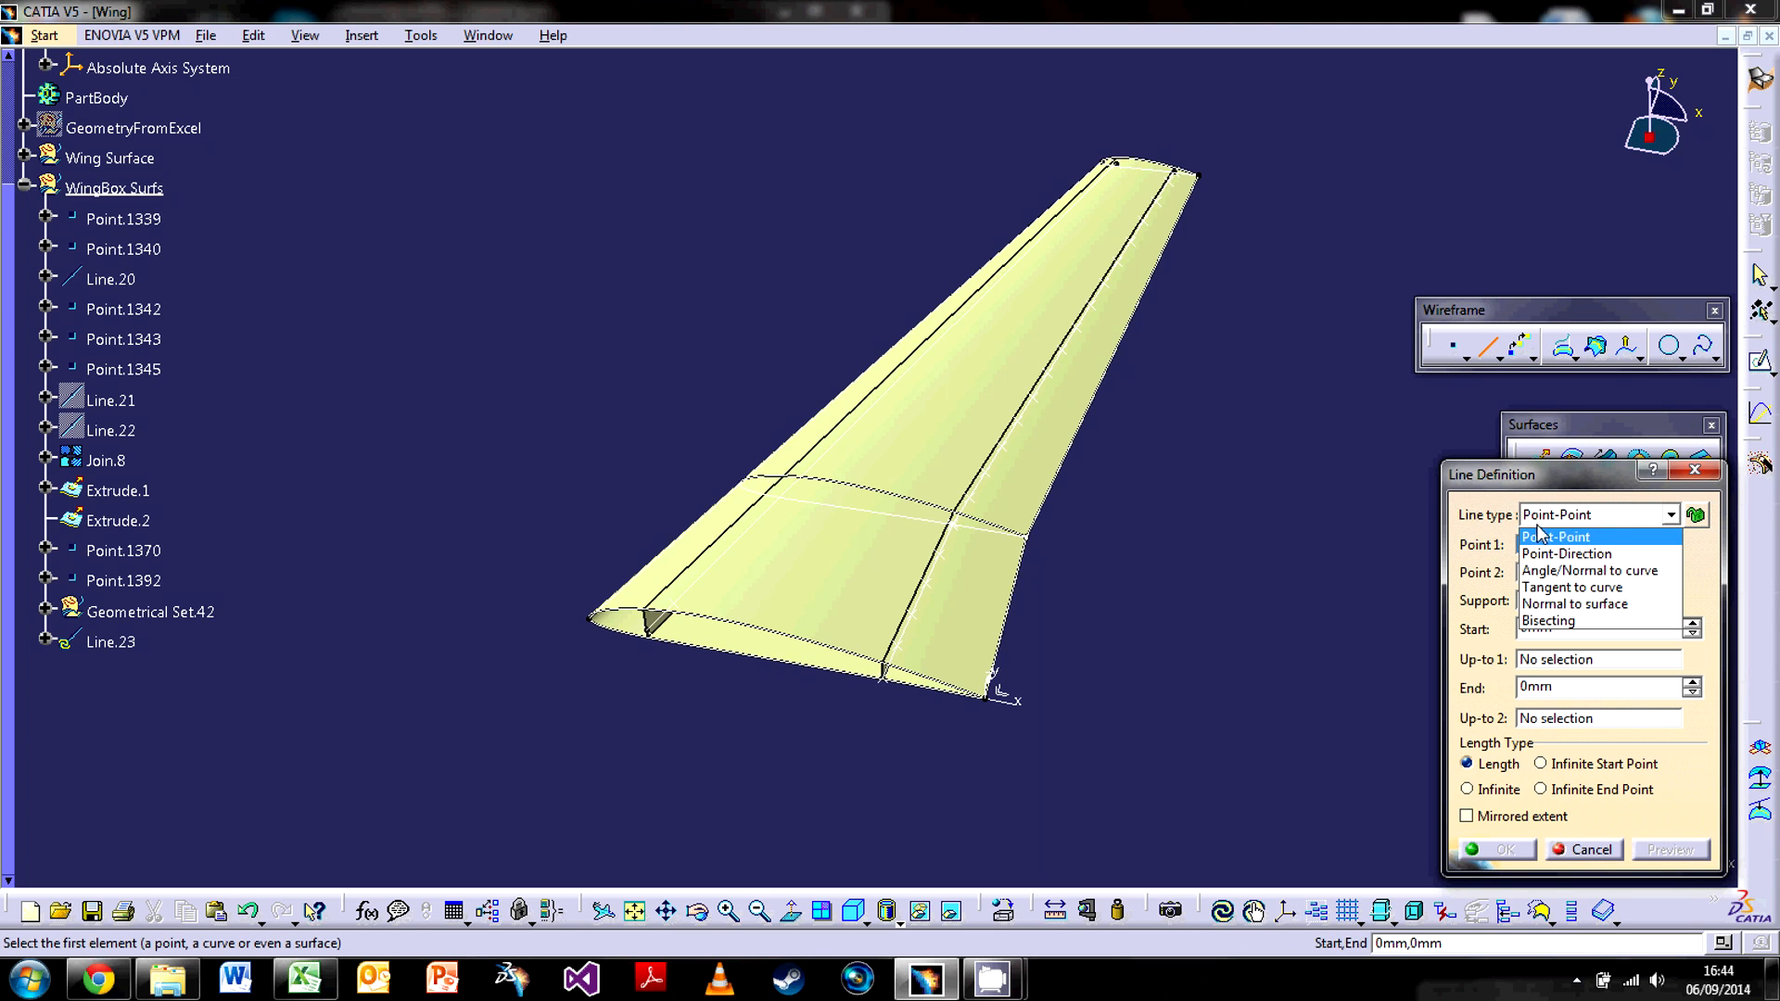
{"action": "left_click", "coordinate": [1556, 571]}
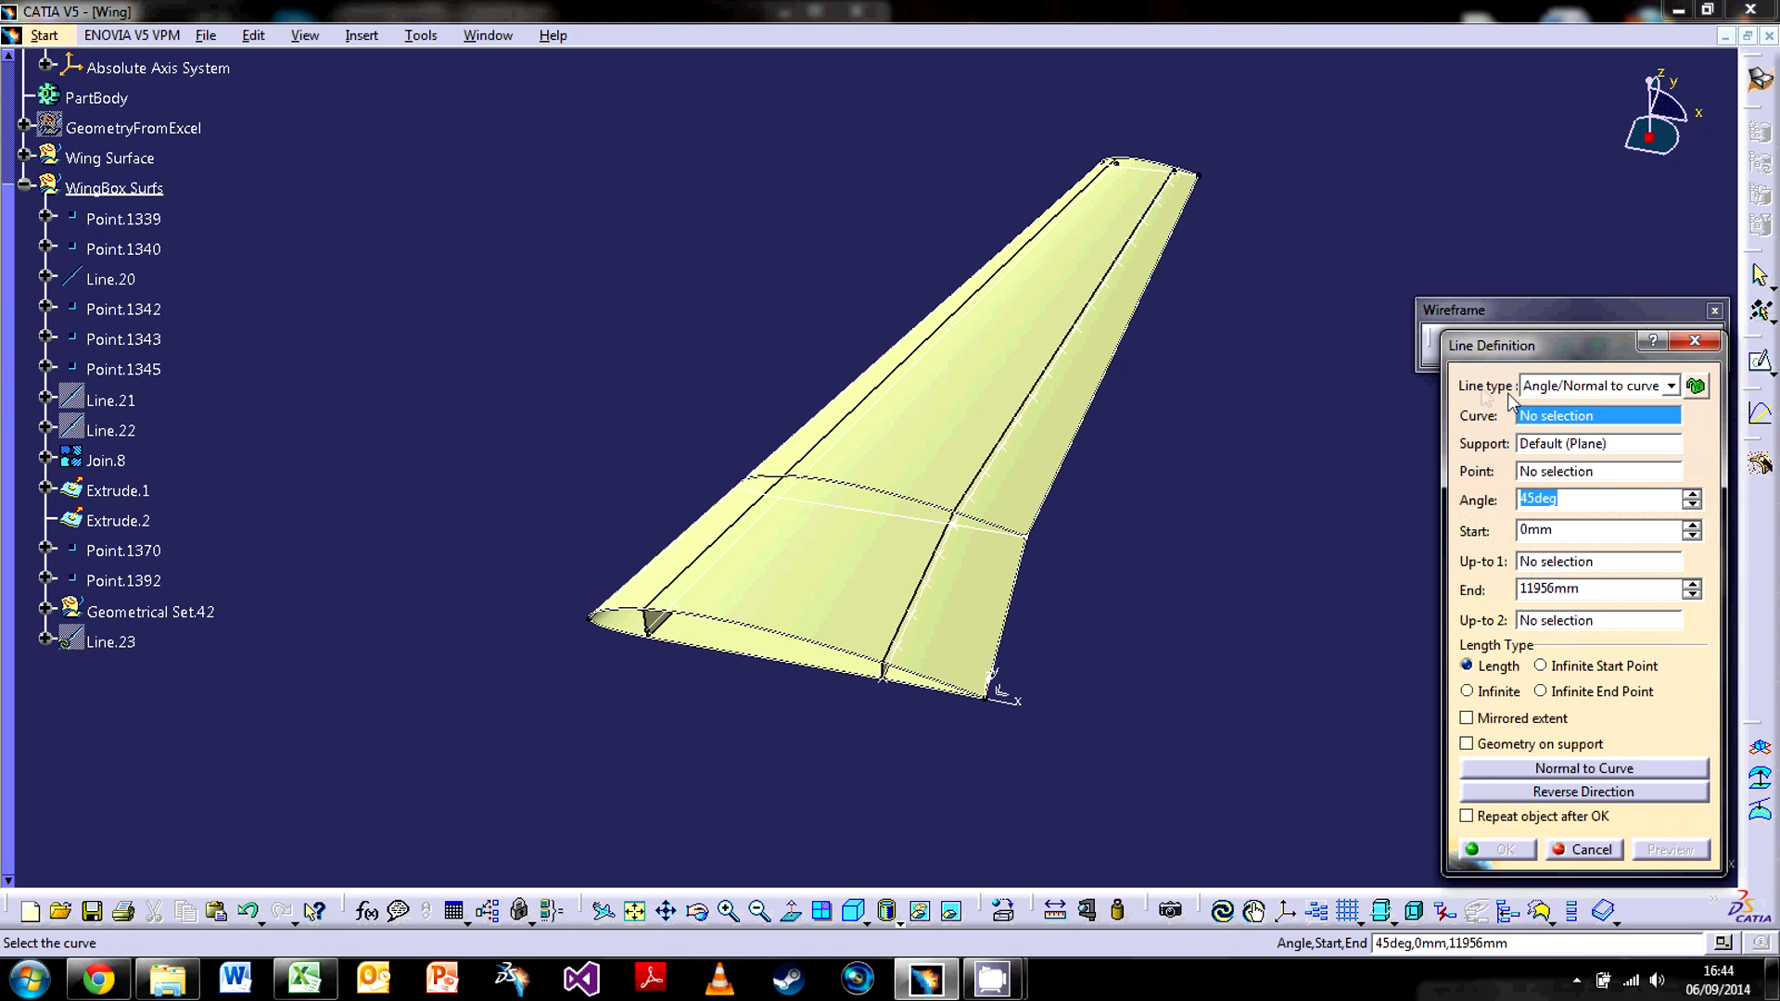
{"action": "left_click", "coordinate": [928, 612]}
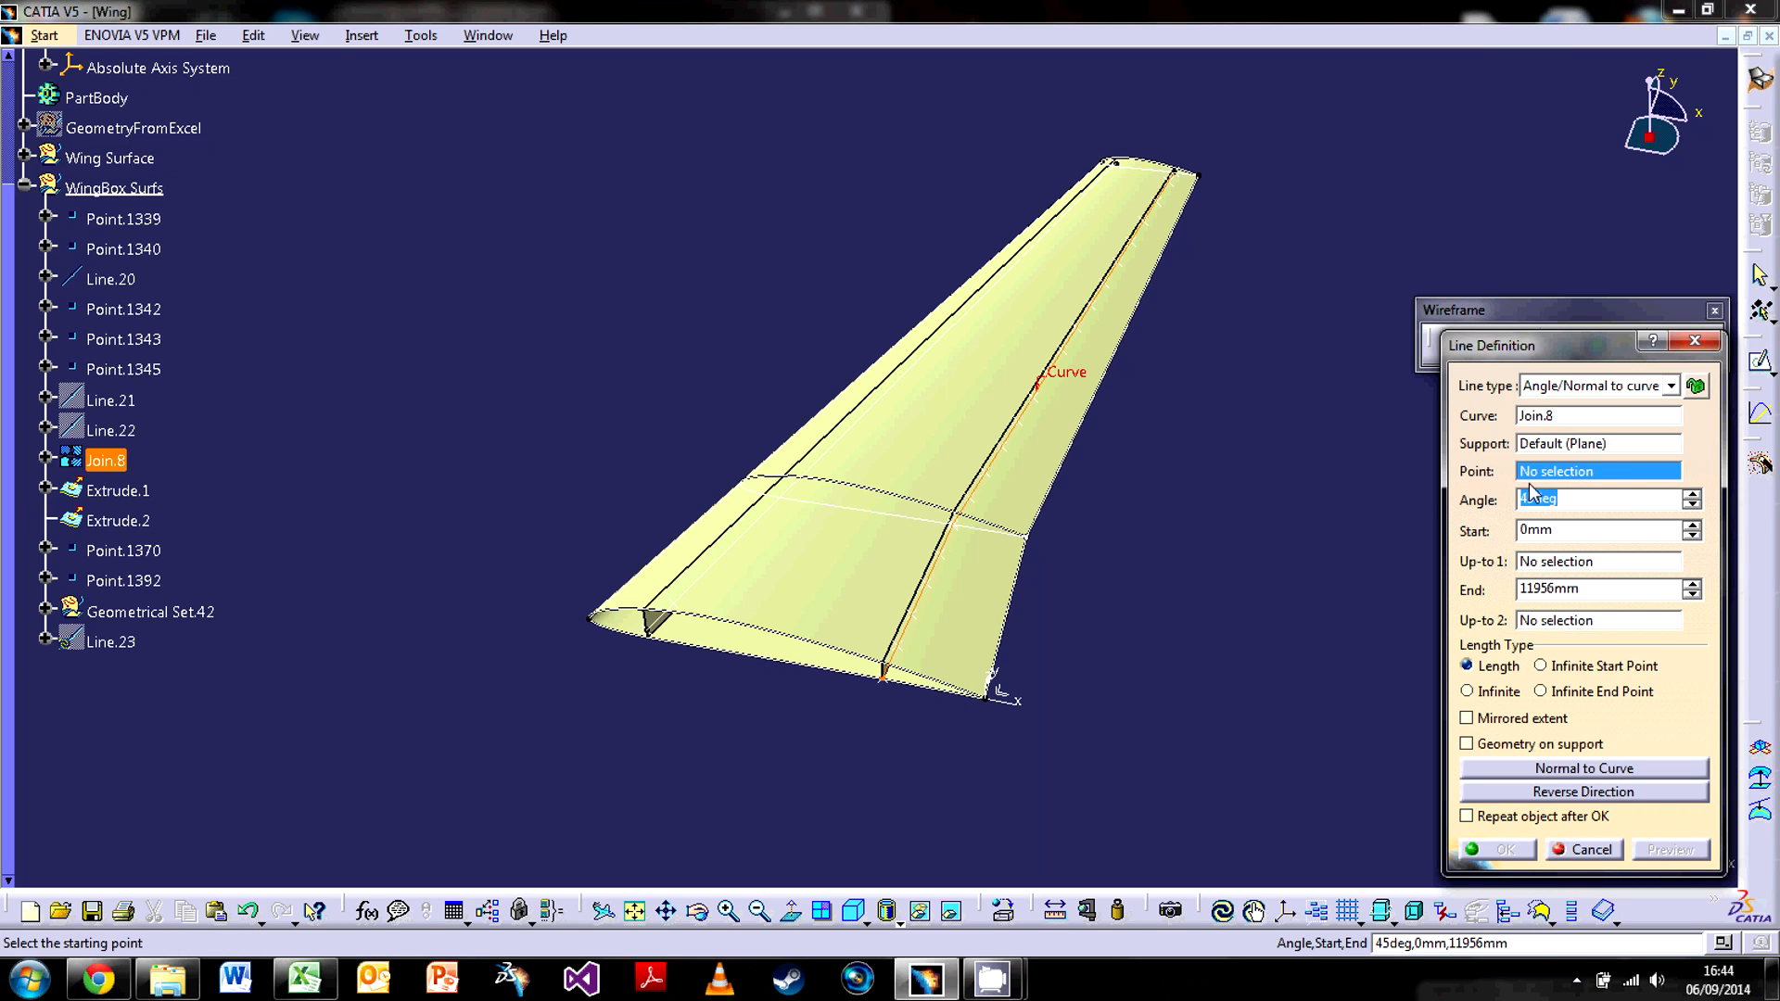
{"action": "left_click", "coordinate": [910, 652]}
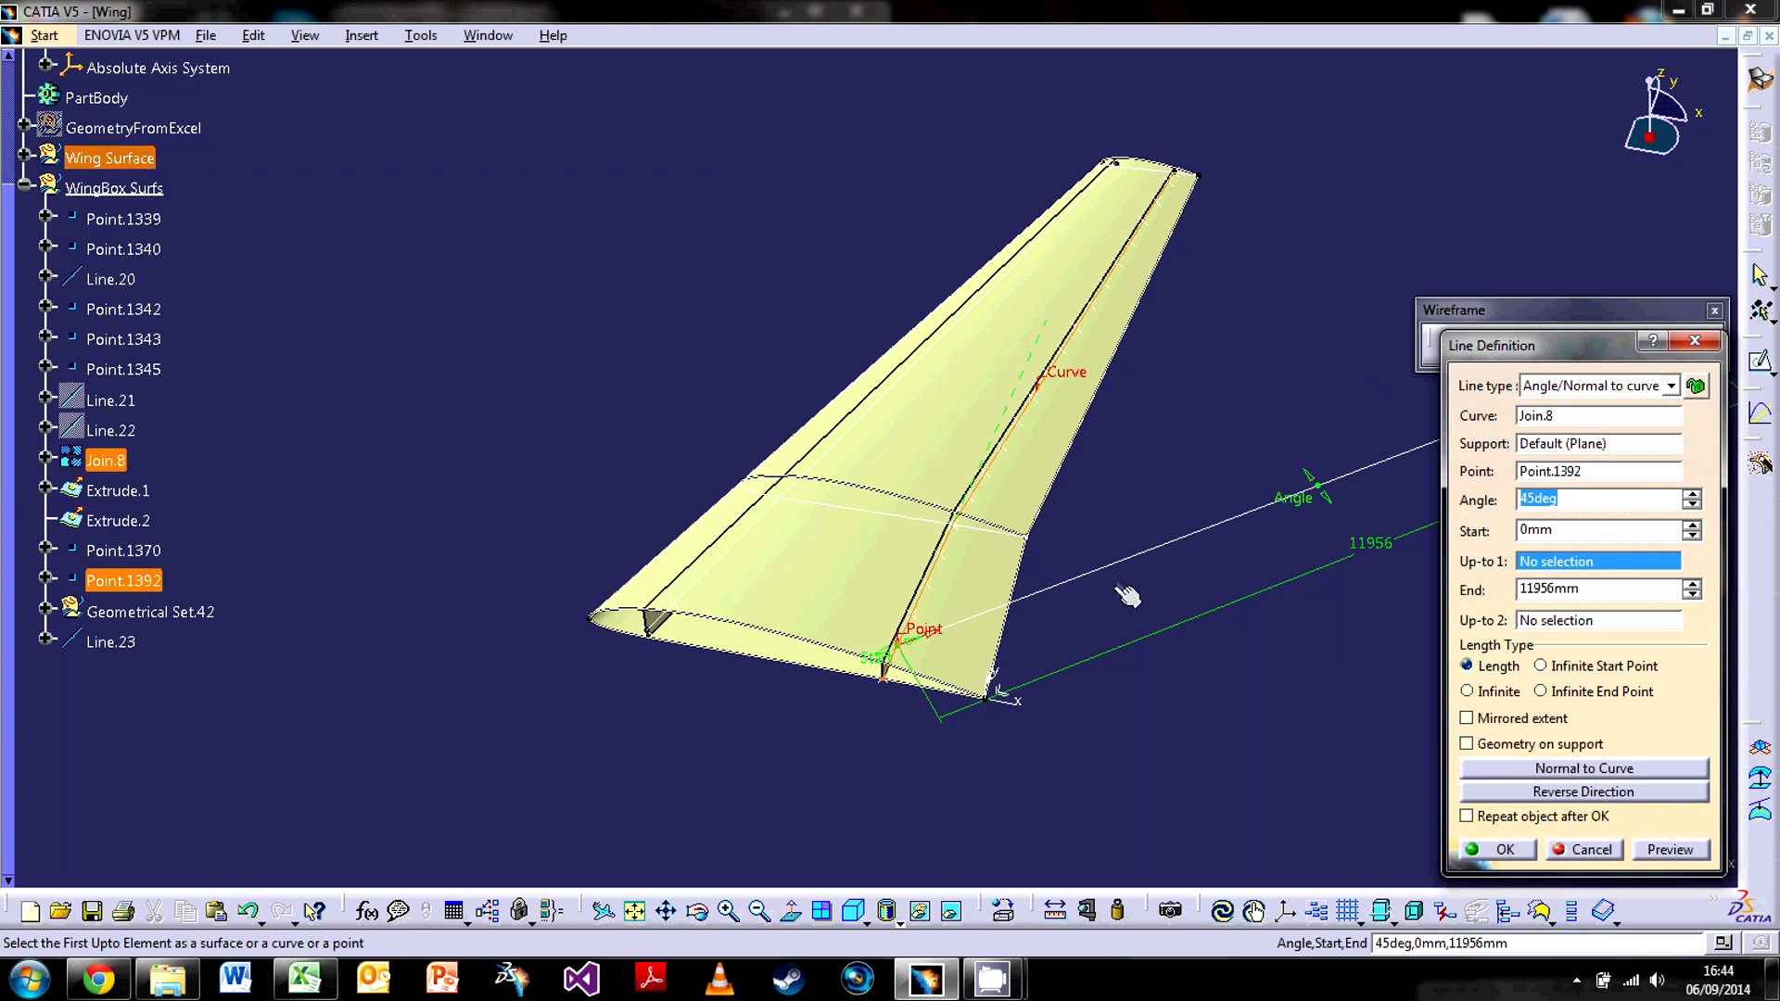
Make the line normal to the curve, reverse it towards the front spar, limit Up-to 2 at the front spar line and create it.
{"action": "left_click", "coordinate": [1563, 777]}
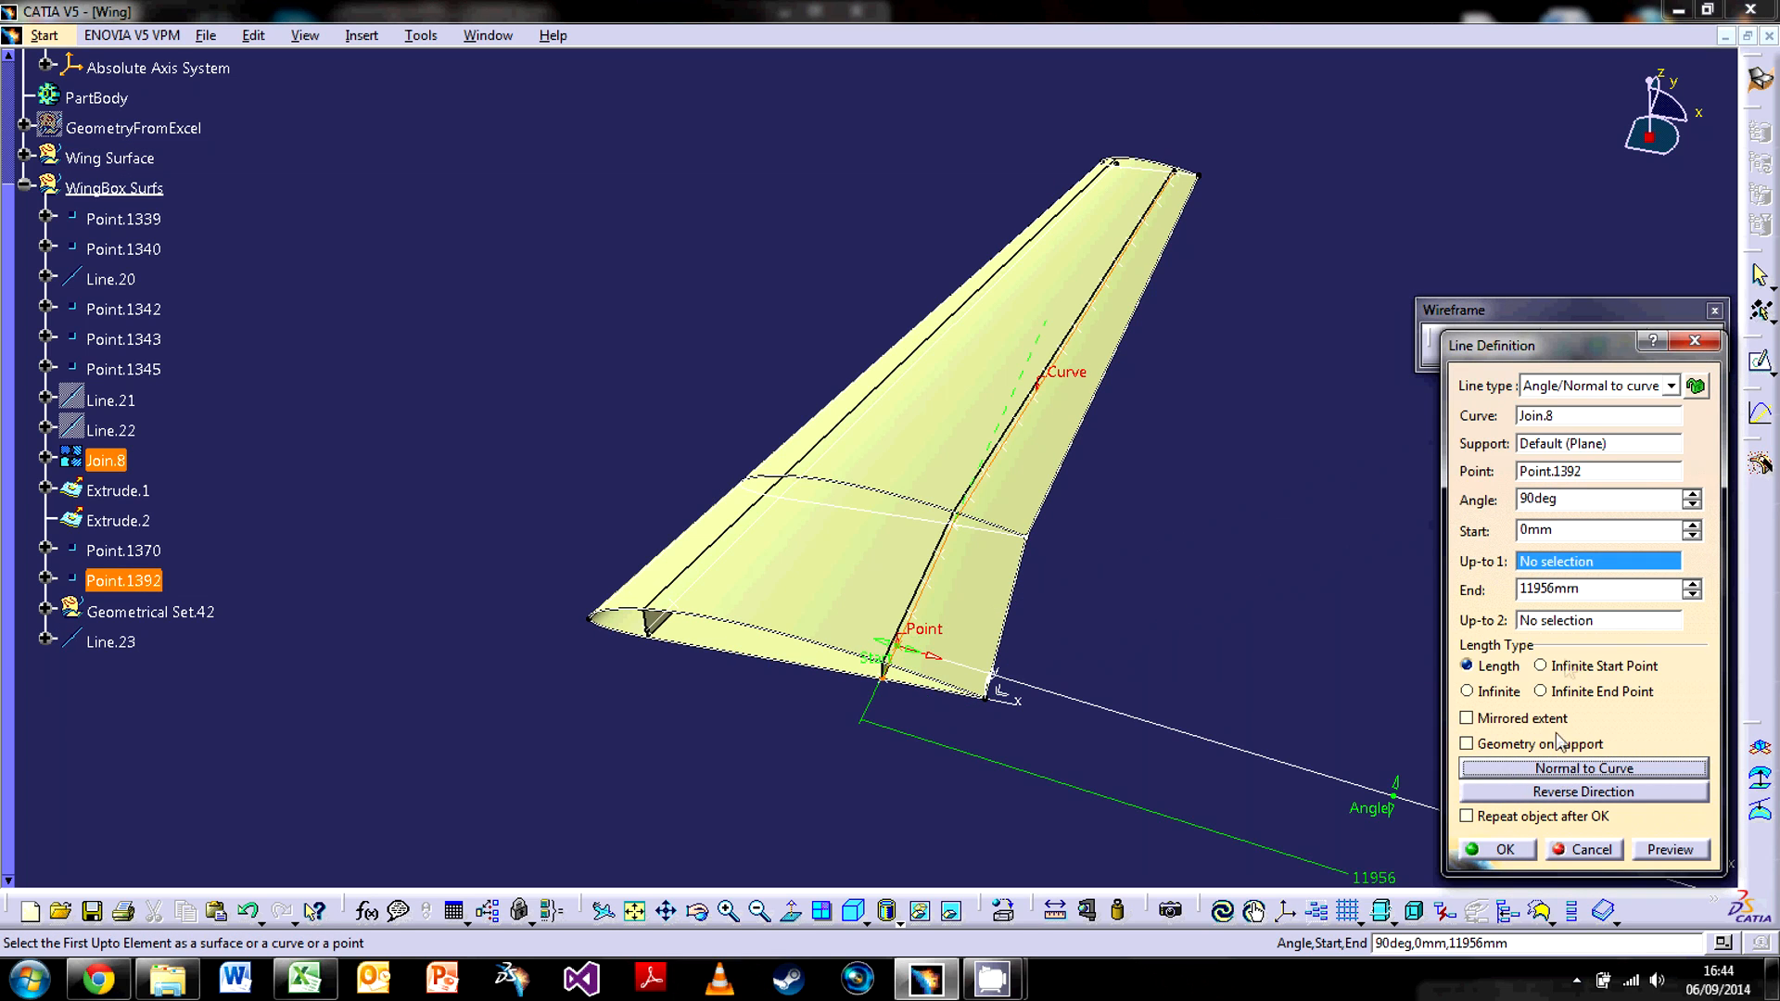
{"action": "left_click", "coordinate": [1537, 793]}
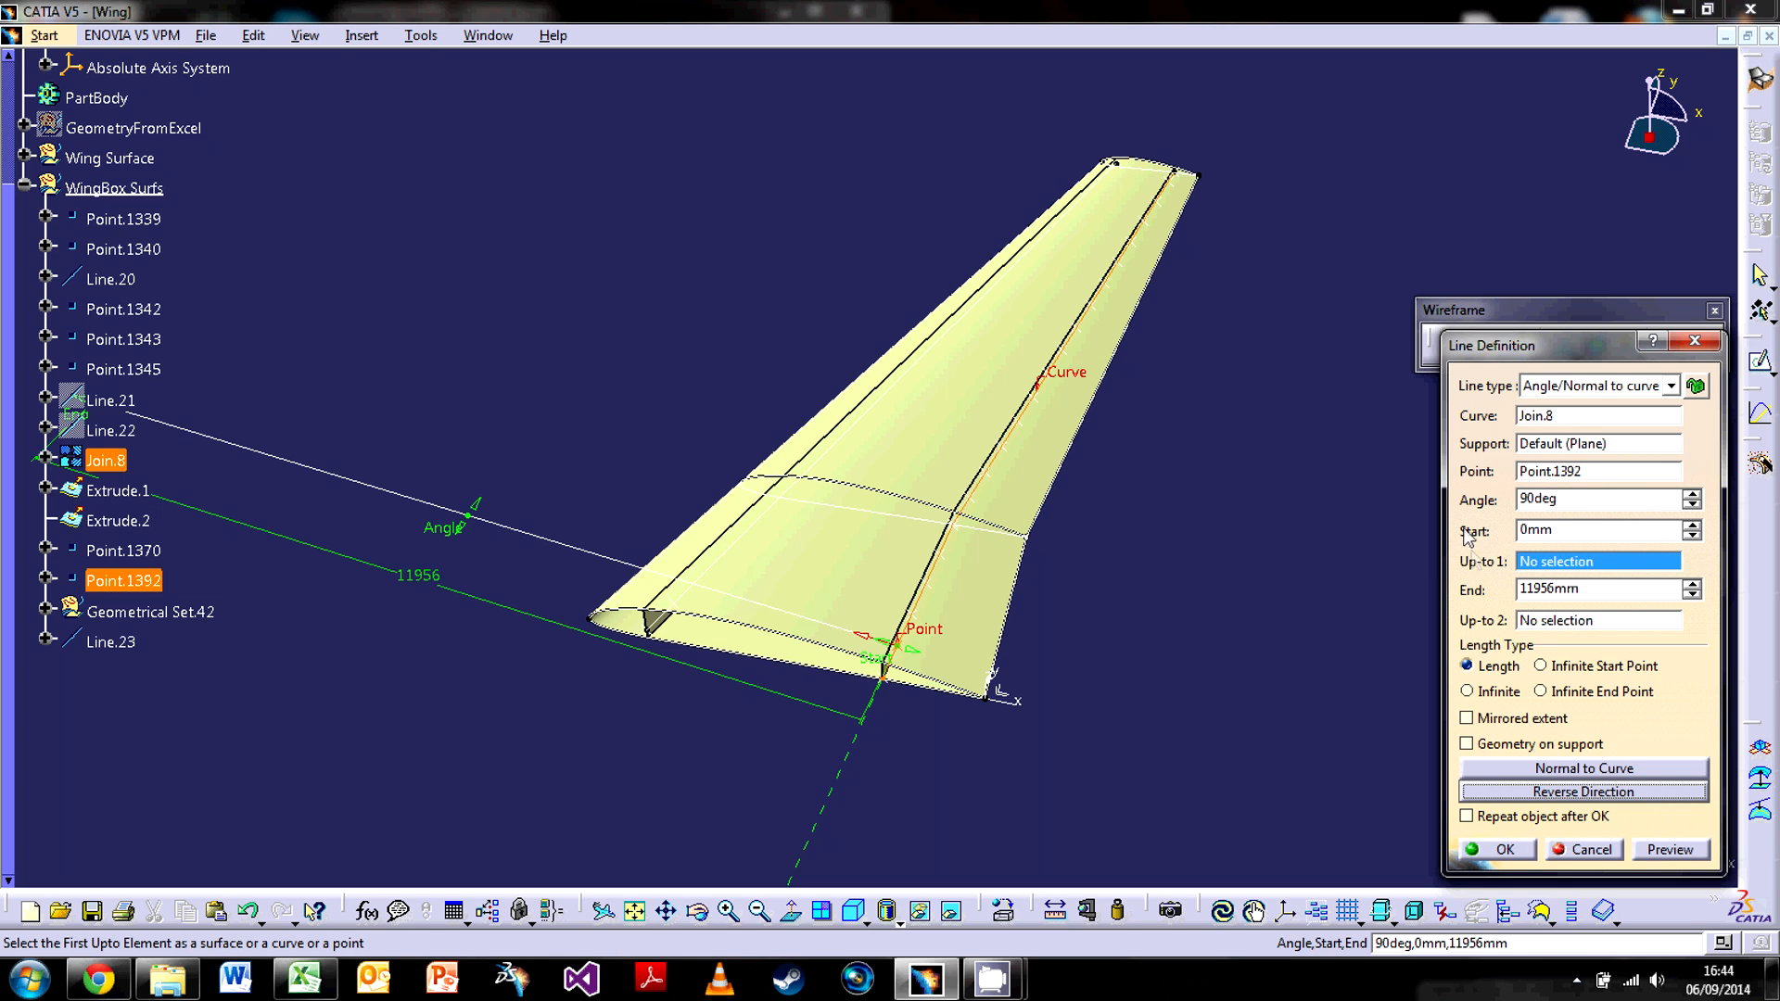
{"action": "left_click", "coordinate": [1557, 621]}
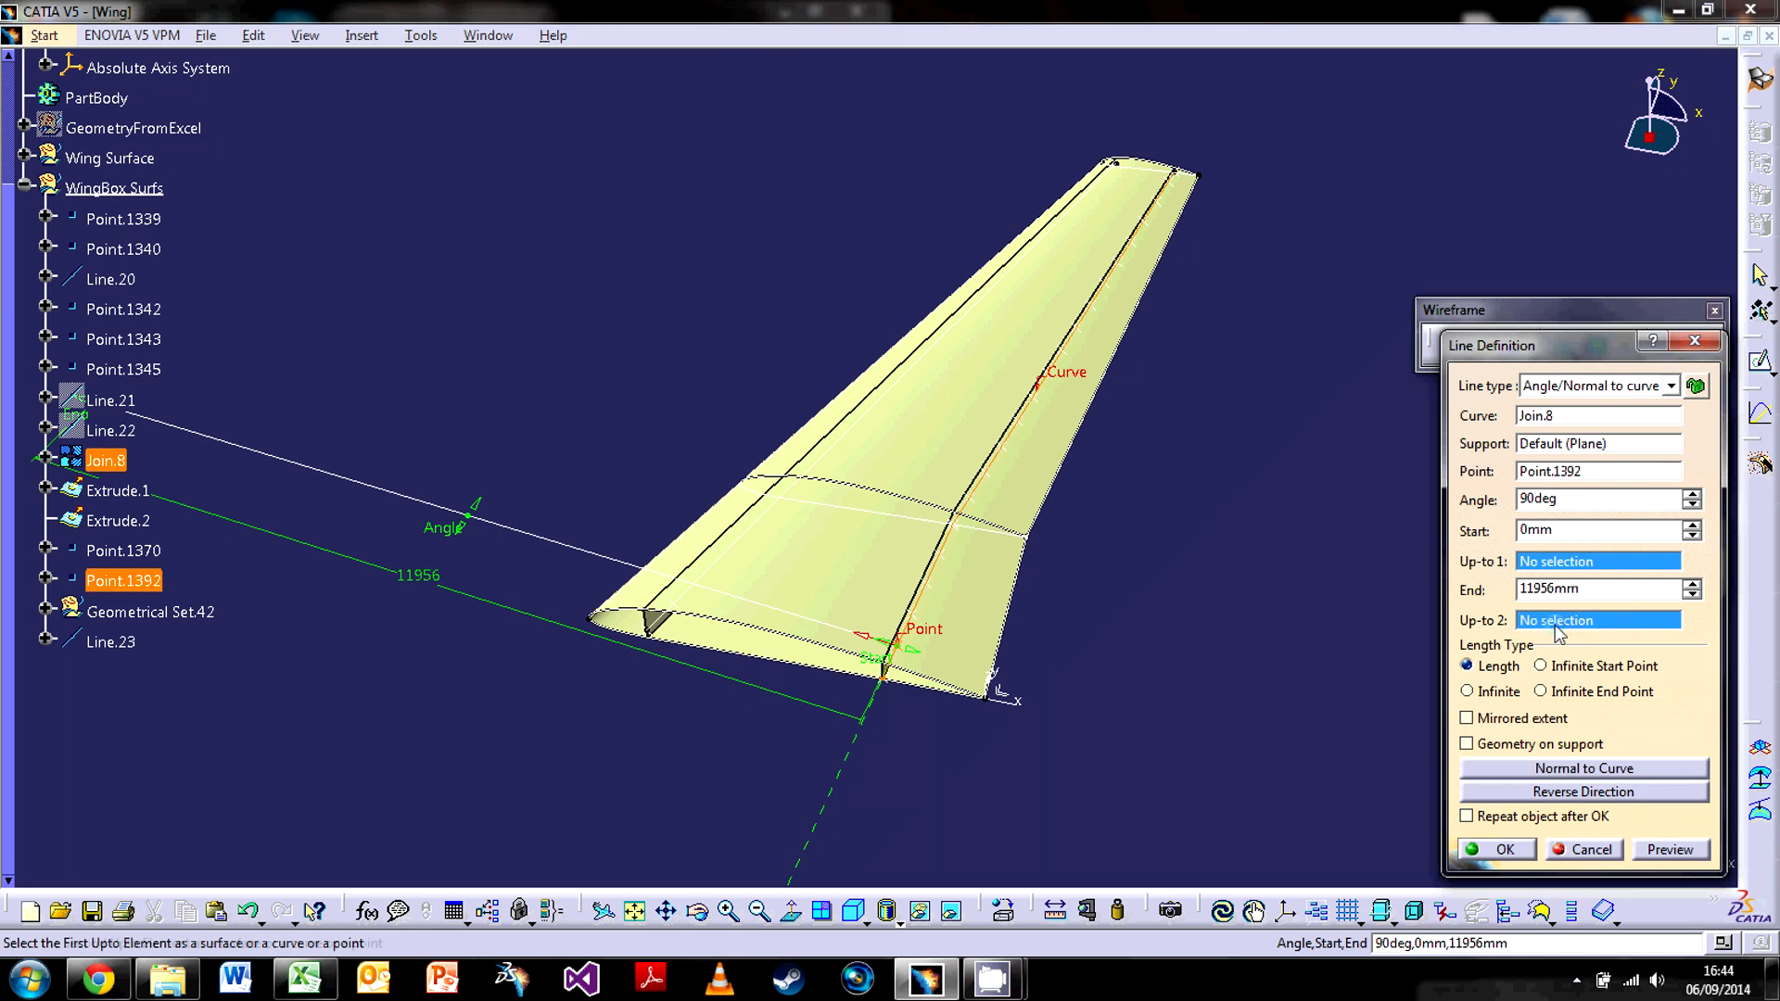
{"action": "left_click", "coordinate": [691, 589]}
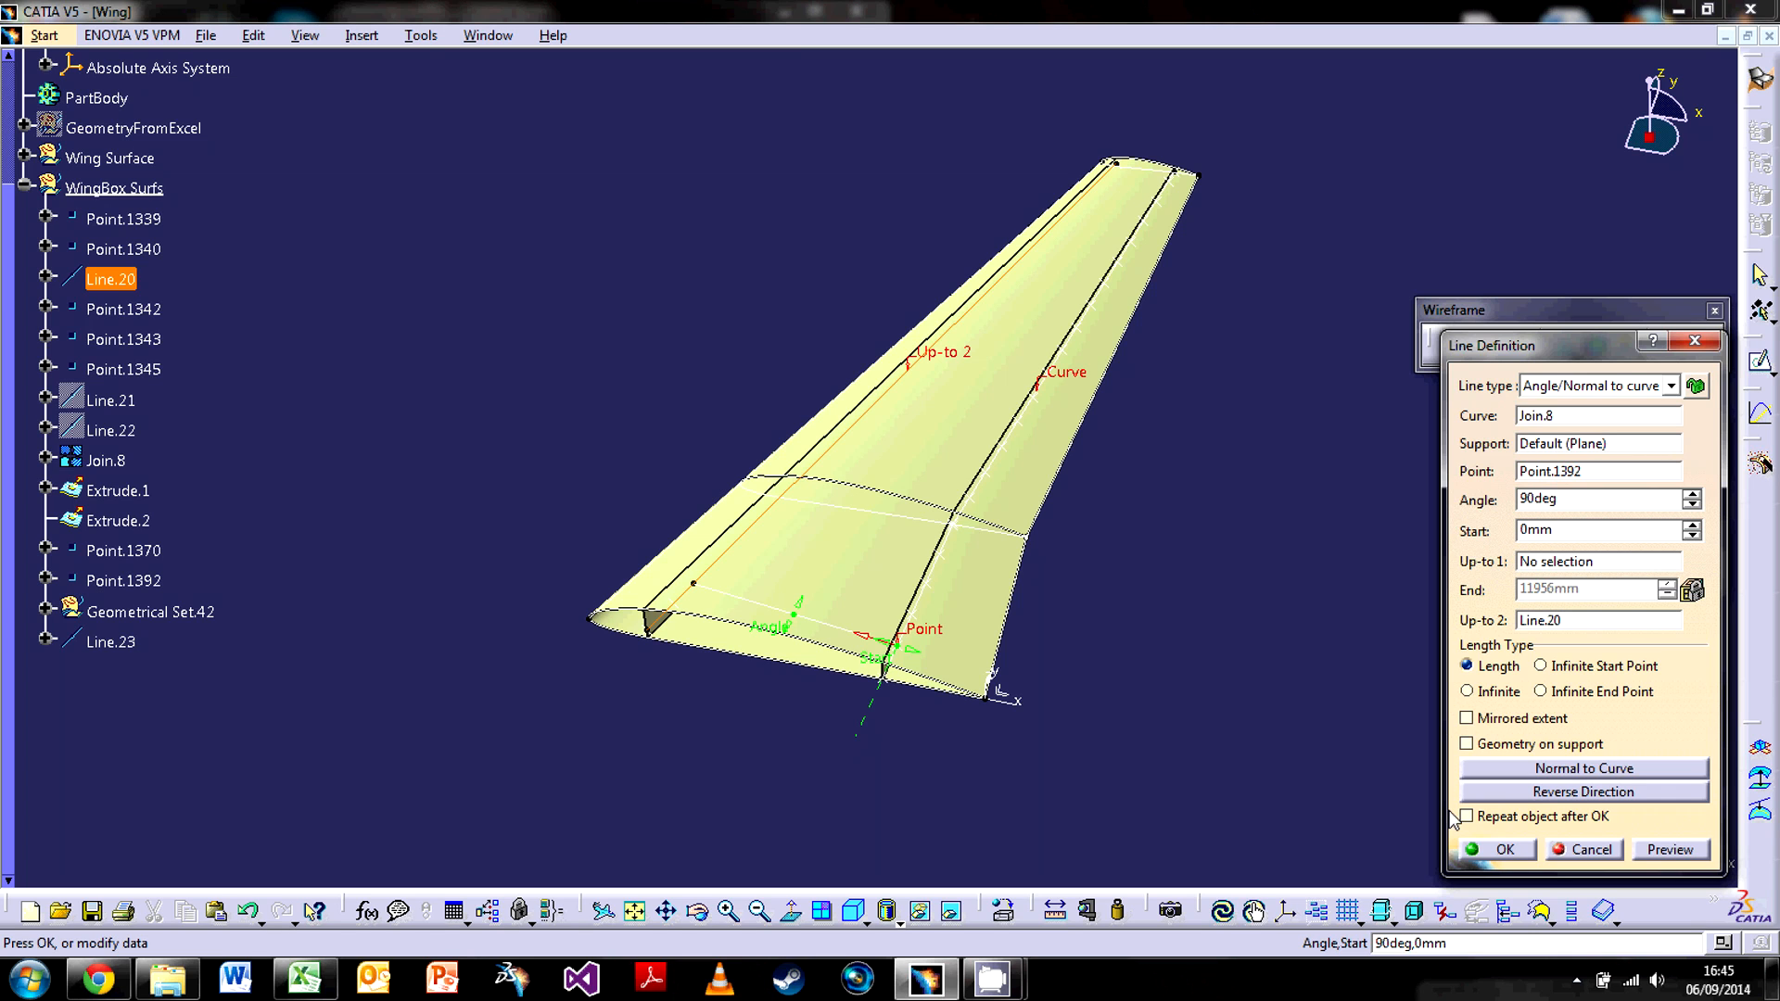
{"action": "left_click", "coordinate": [1497, 850]}
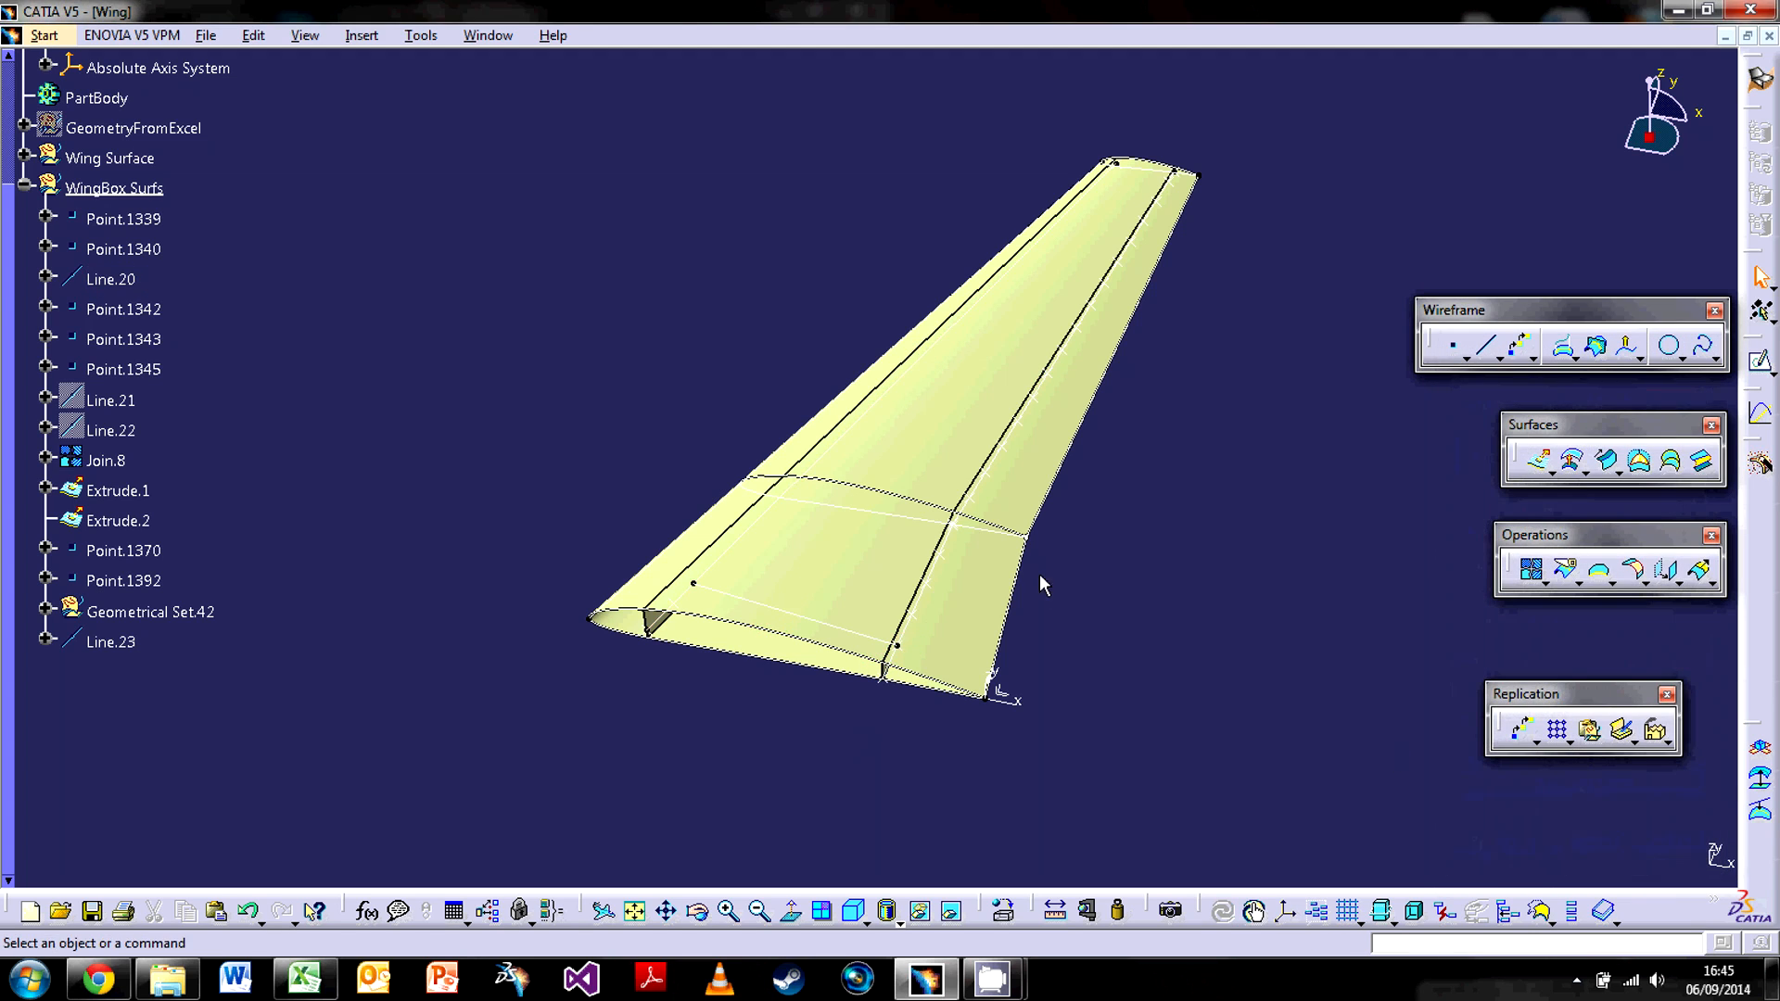
Create a second rib line at 90 degrees from the next rear spar point, reversed and ending at the front spar line, and start another line.
{"action": "left_click", "coordinate": [1488, 353]}
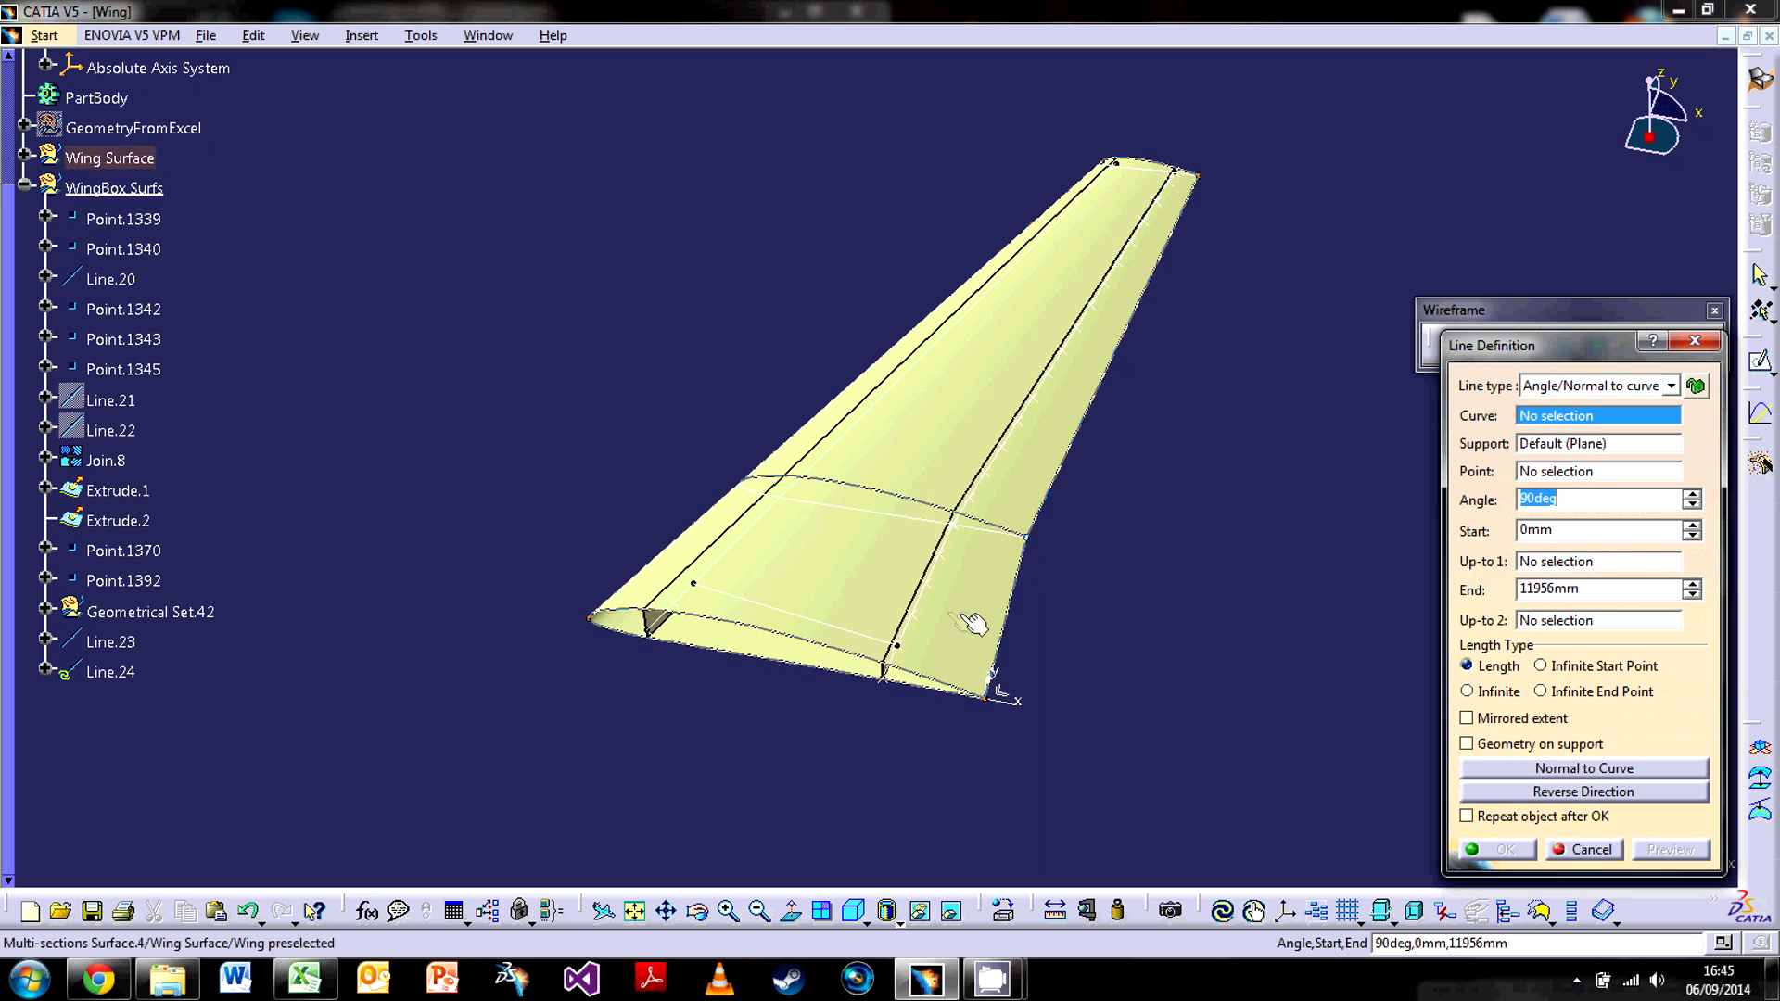
{"action": "left_click", "coordinate": [924, 617]}
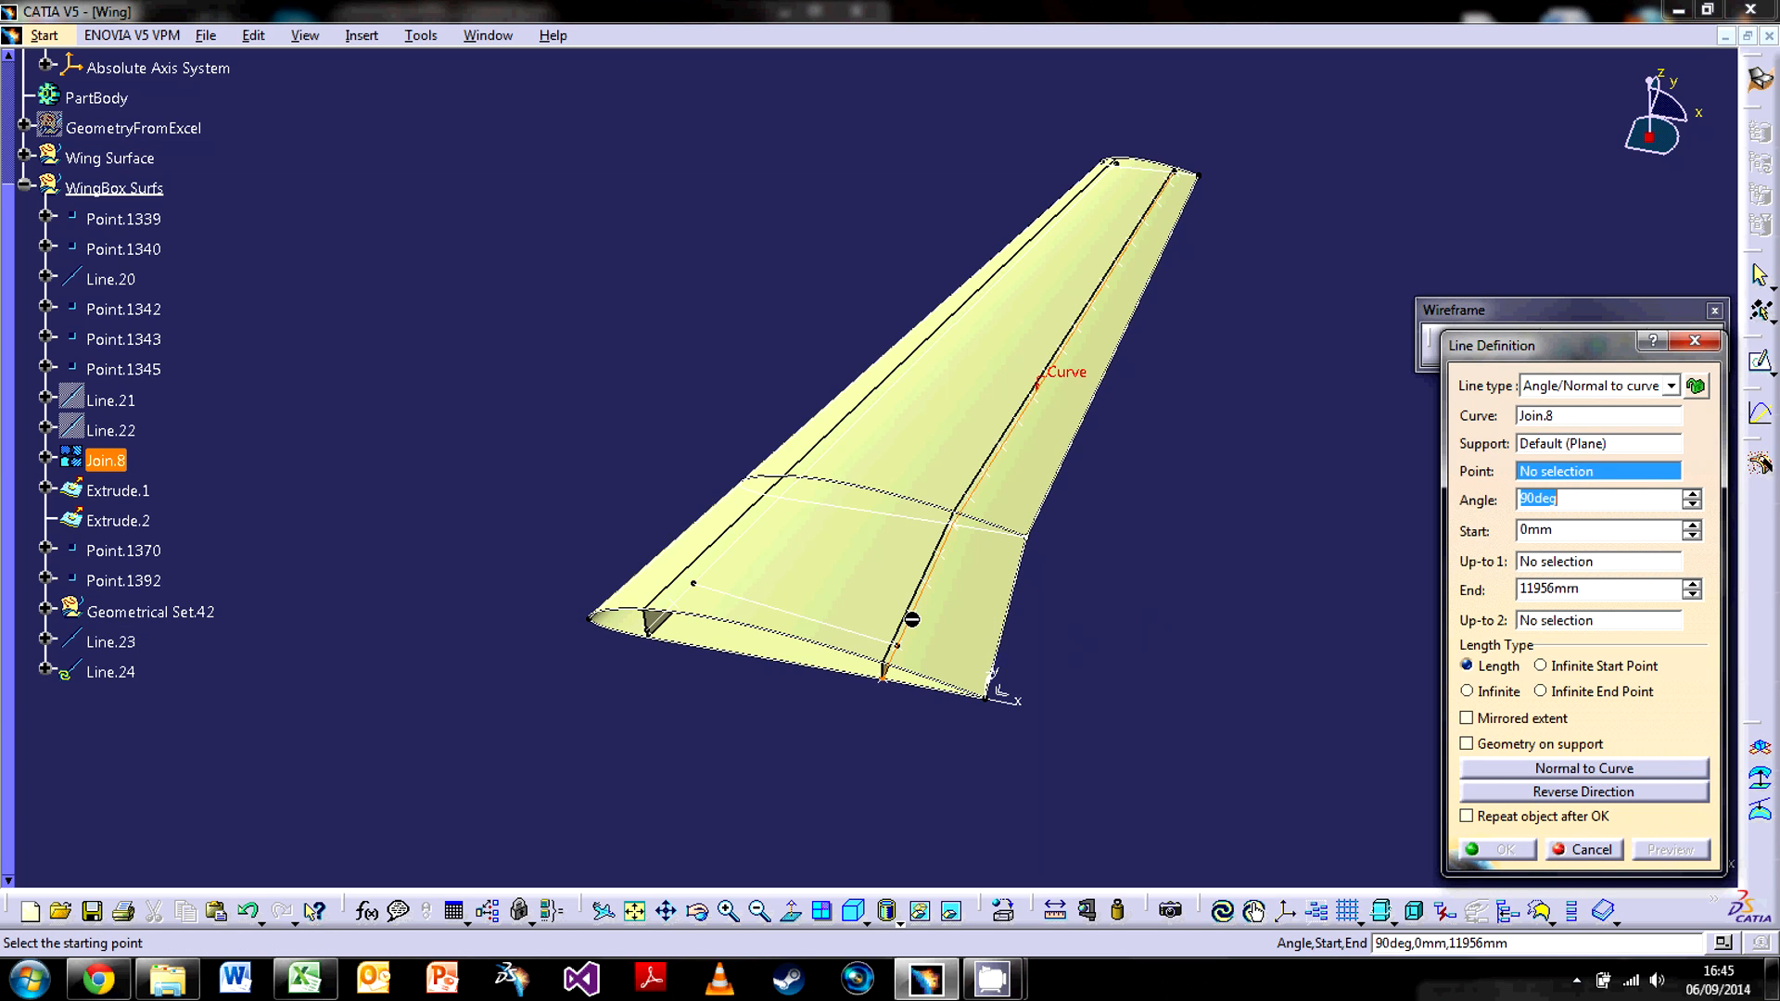
{"action": "left_click", "coordinate": [907, 616]}
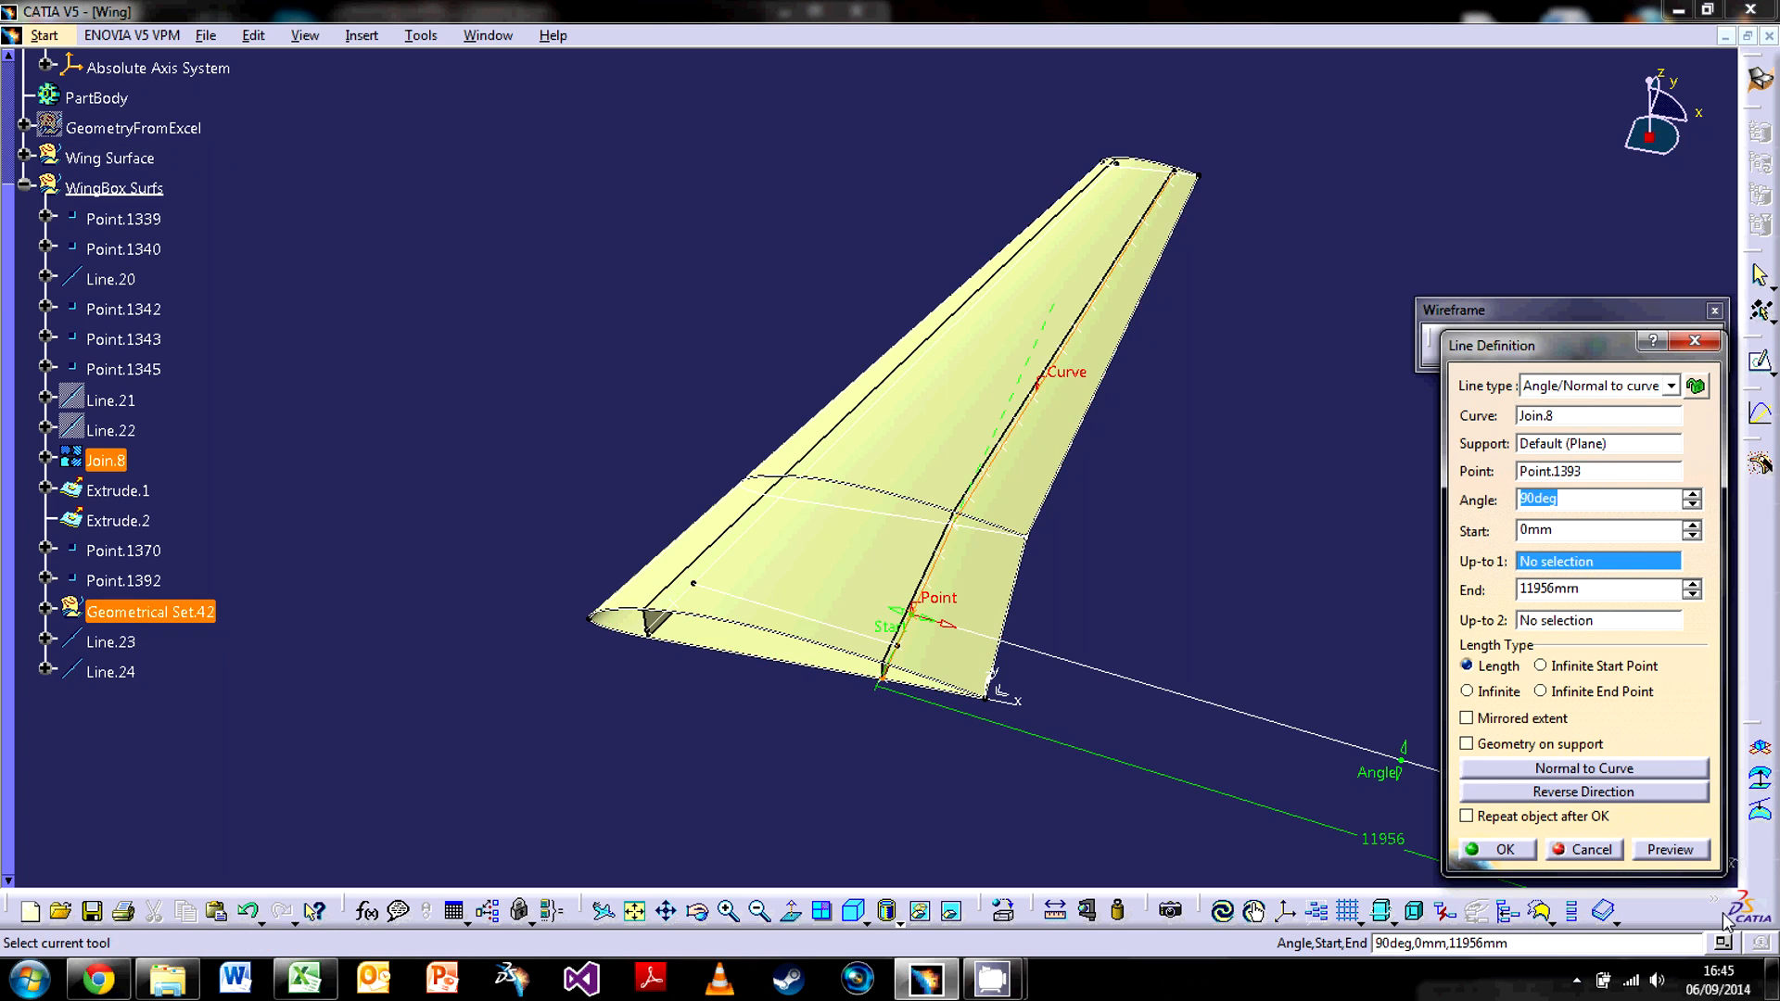
{"action": "left_click", "coordinate": [1628, 797]}
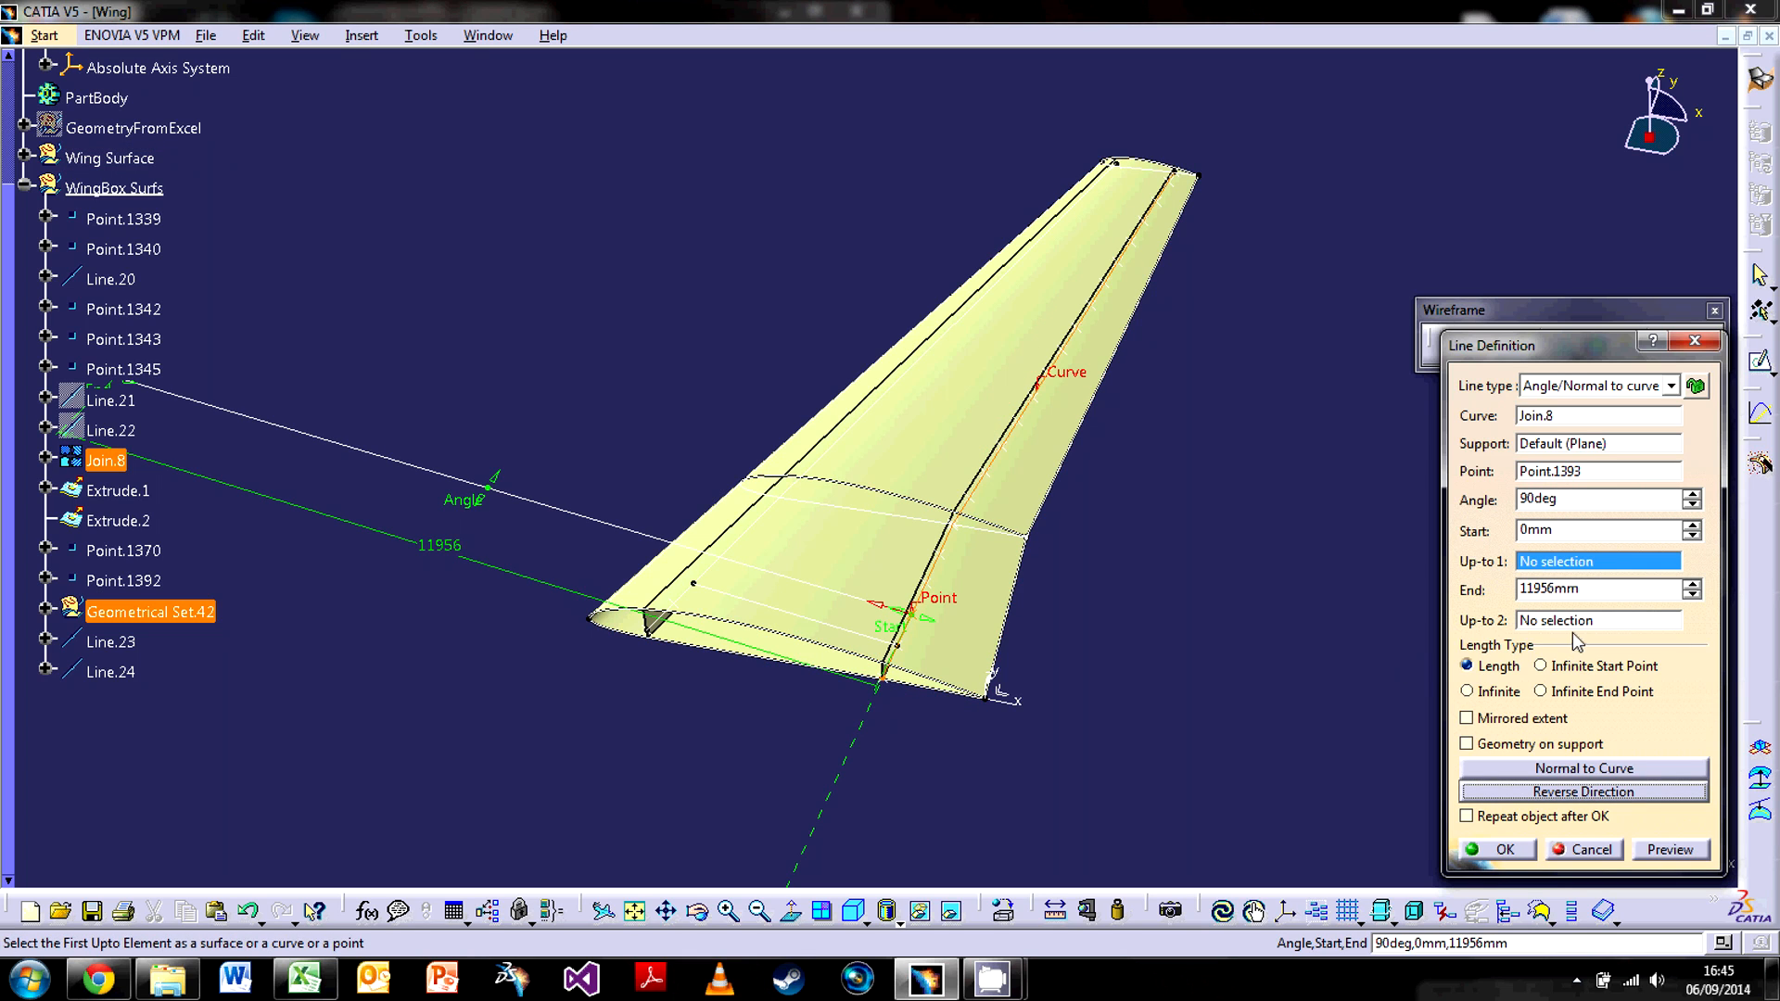
{"action": "left_click", "coordinate": [1577, 623]}
{"action": "left_click", "coordinate": [722, 557]}
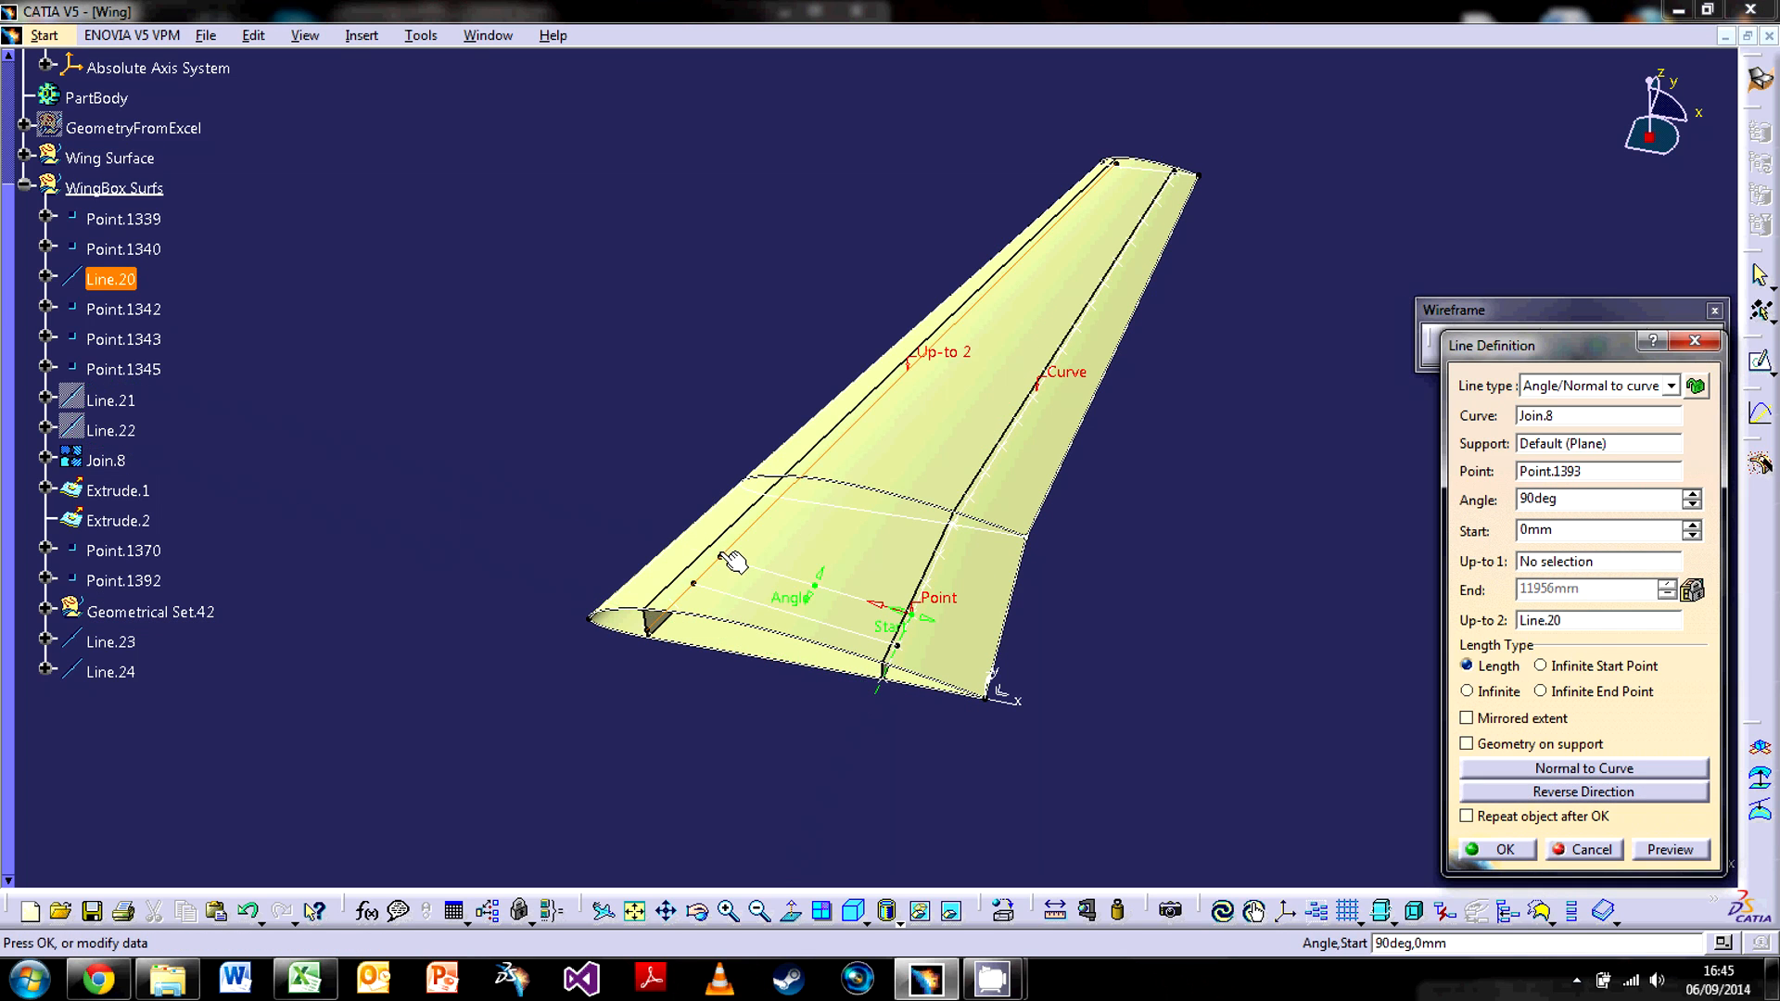
{"action": "left_click", "coordinate": [1497, 849]}
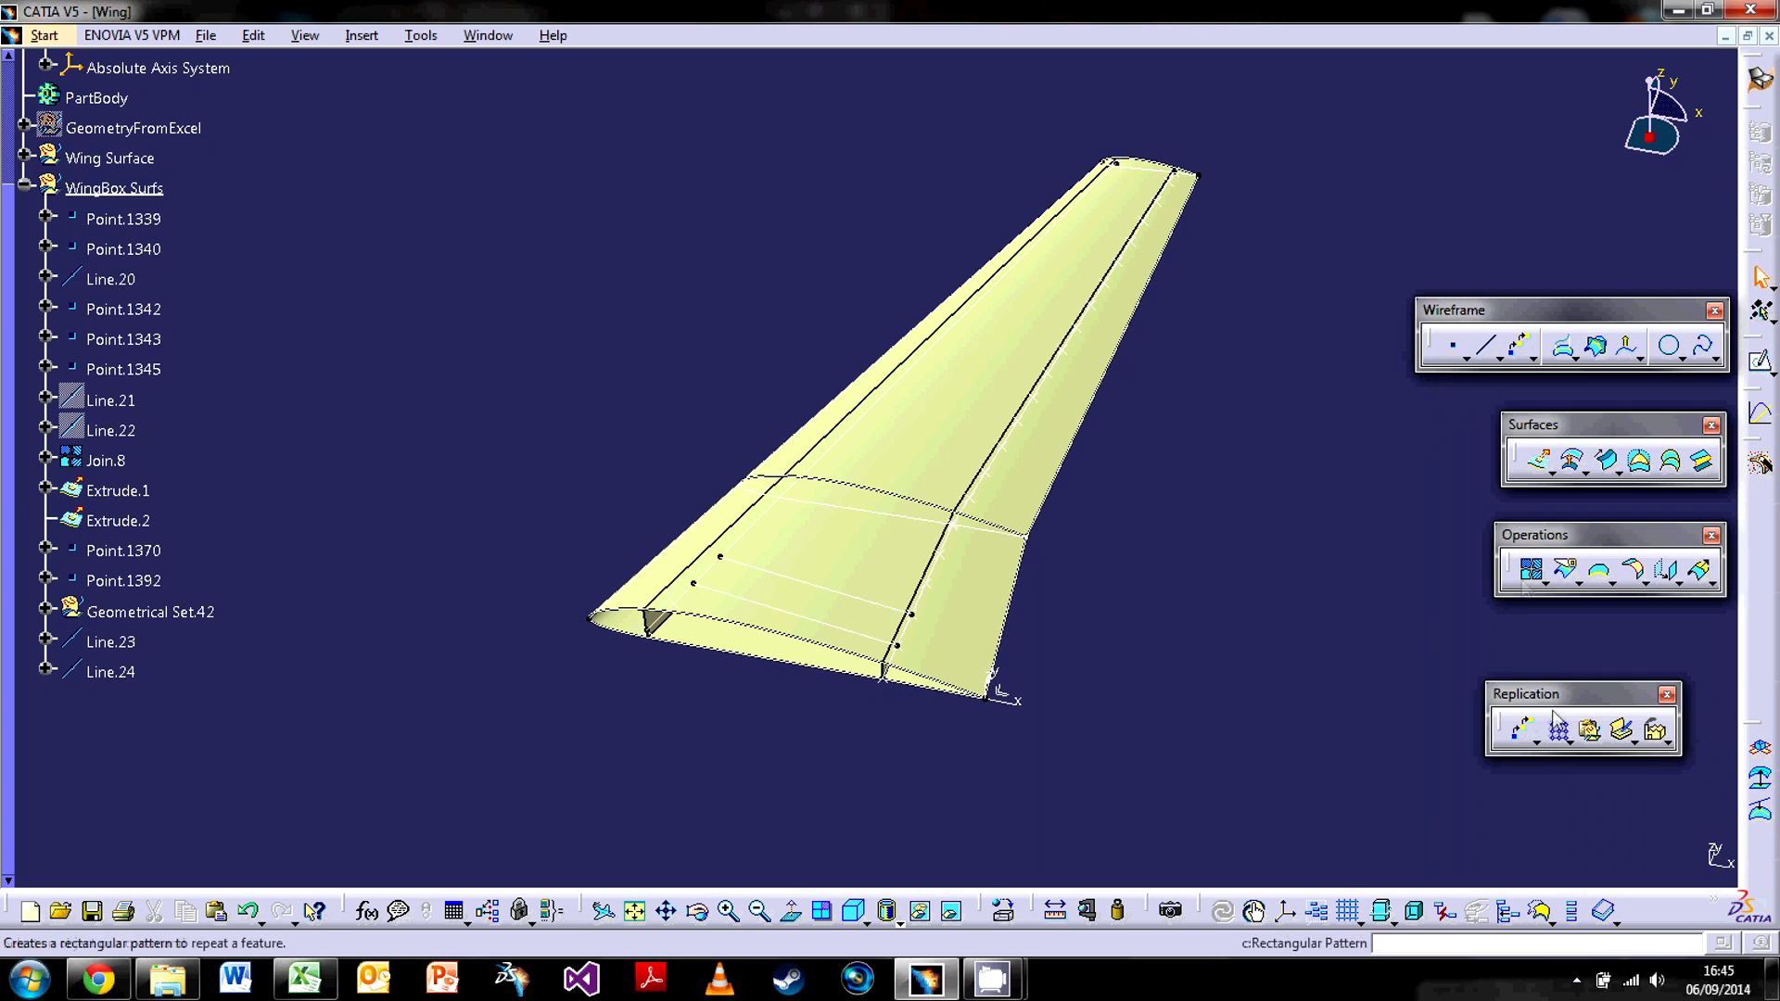
{"action": "left_click", "coordinate": [1483, 351]}
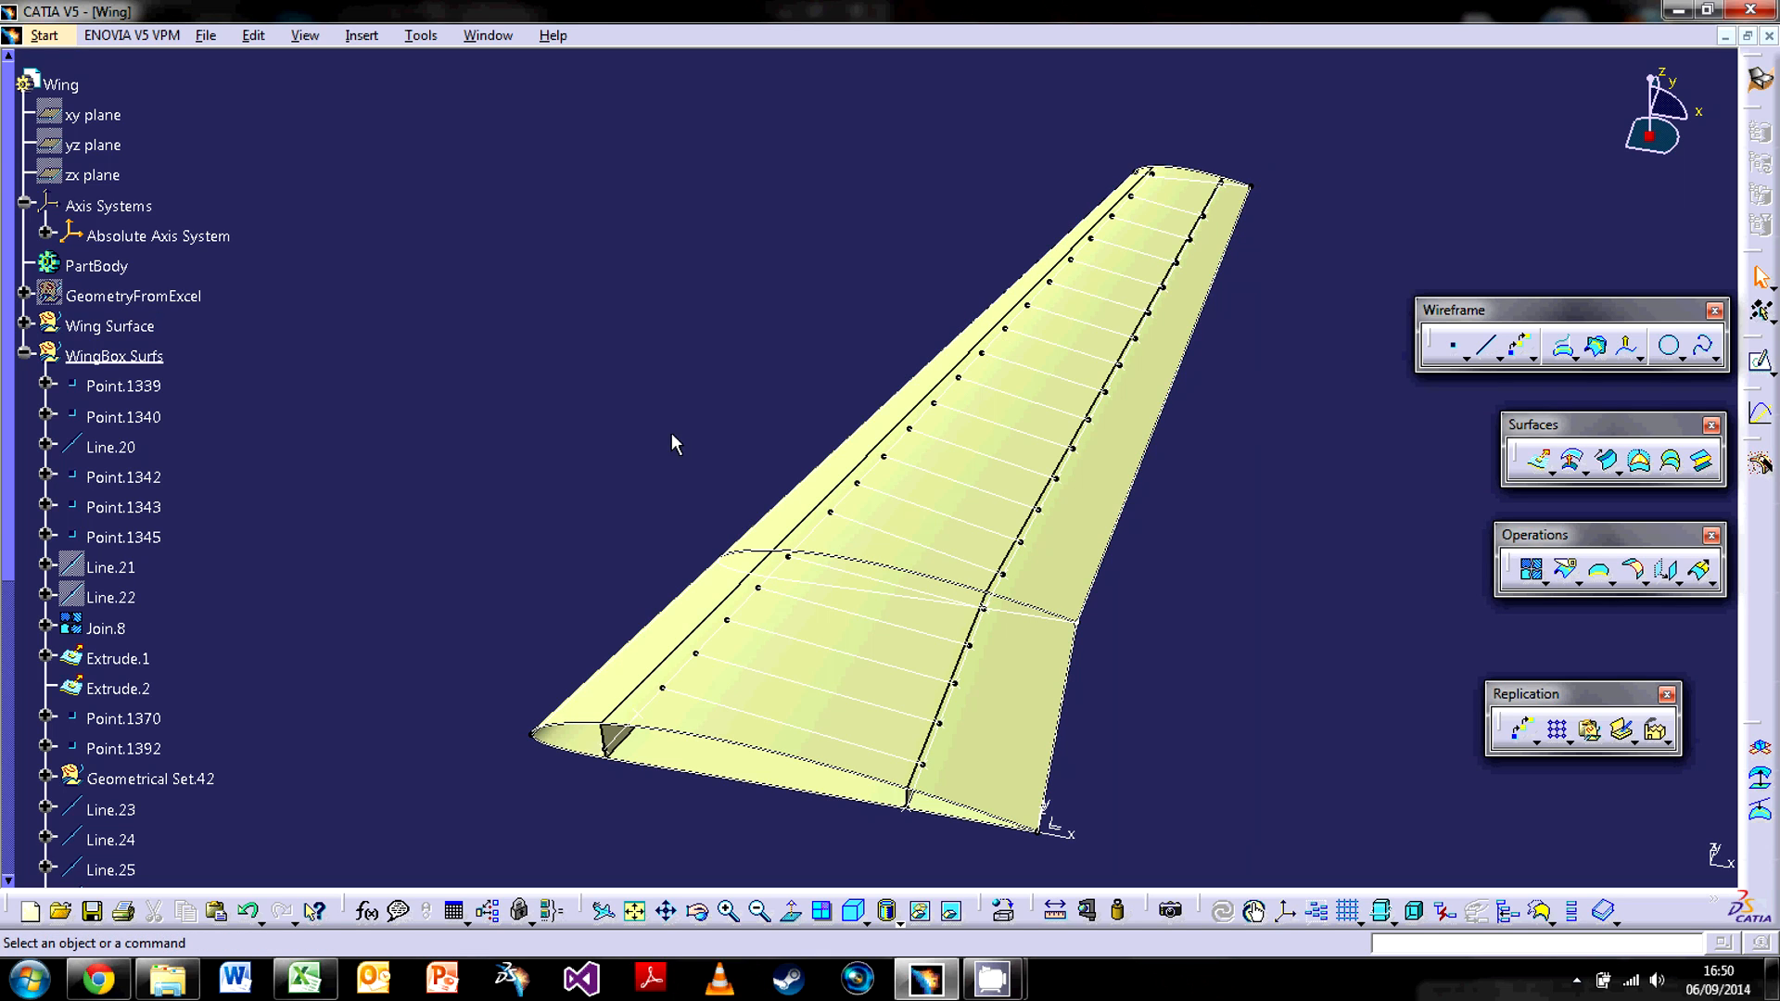
Group all rib lines from Line.23 to Line.41 in a new geometrical set named "Rib lines" under WingBox Surfs.
{"action": "scroll", "coordinate": [754, 386], "scroll_direction": "down", "scroll_amount": 2}
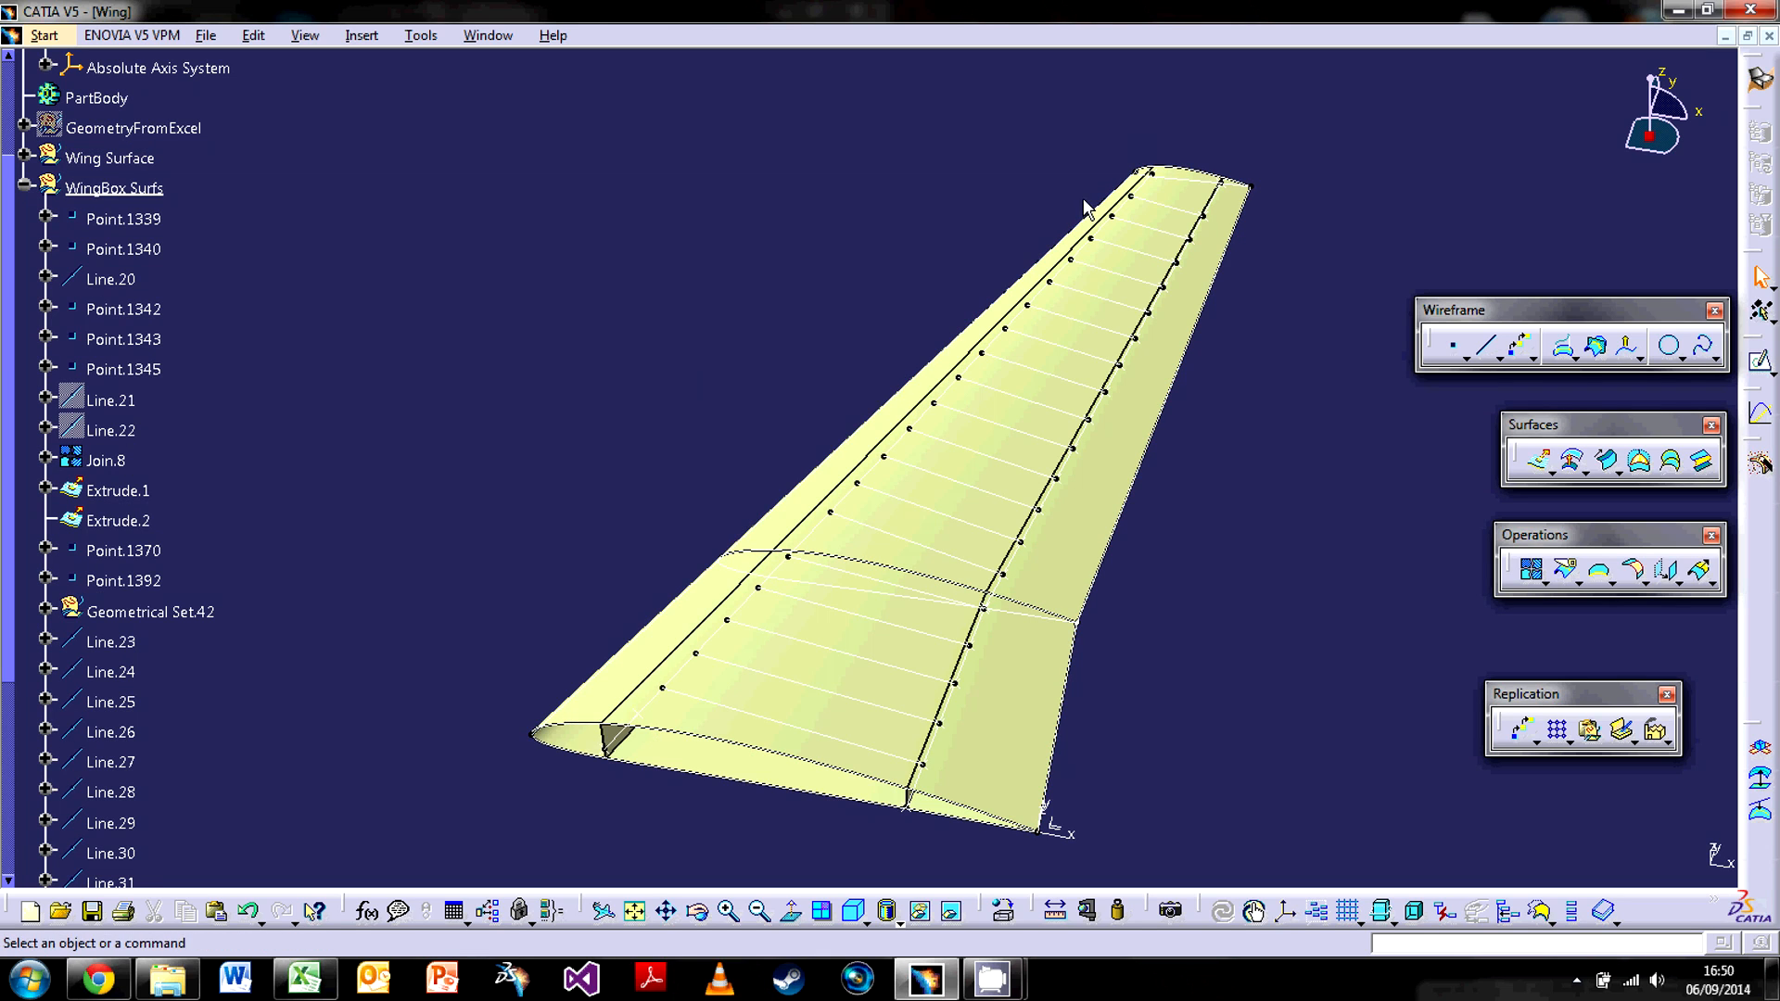
{"action": "scroll", "coordinate": [175, 639], "scroll_direction": "down", "scroll_amount": 1}
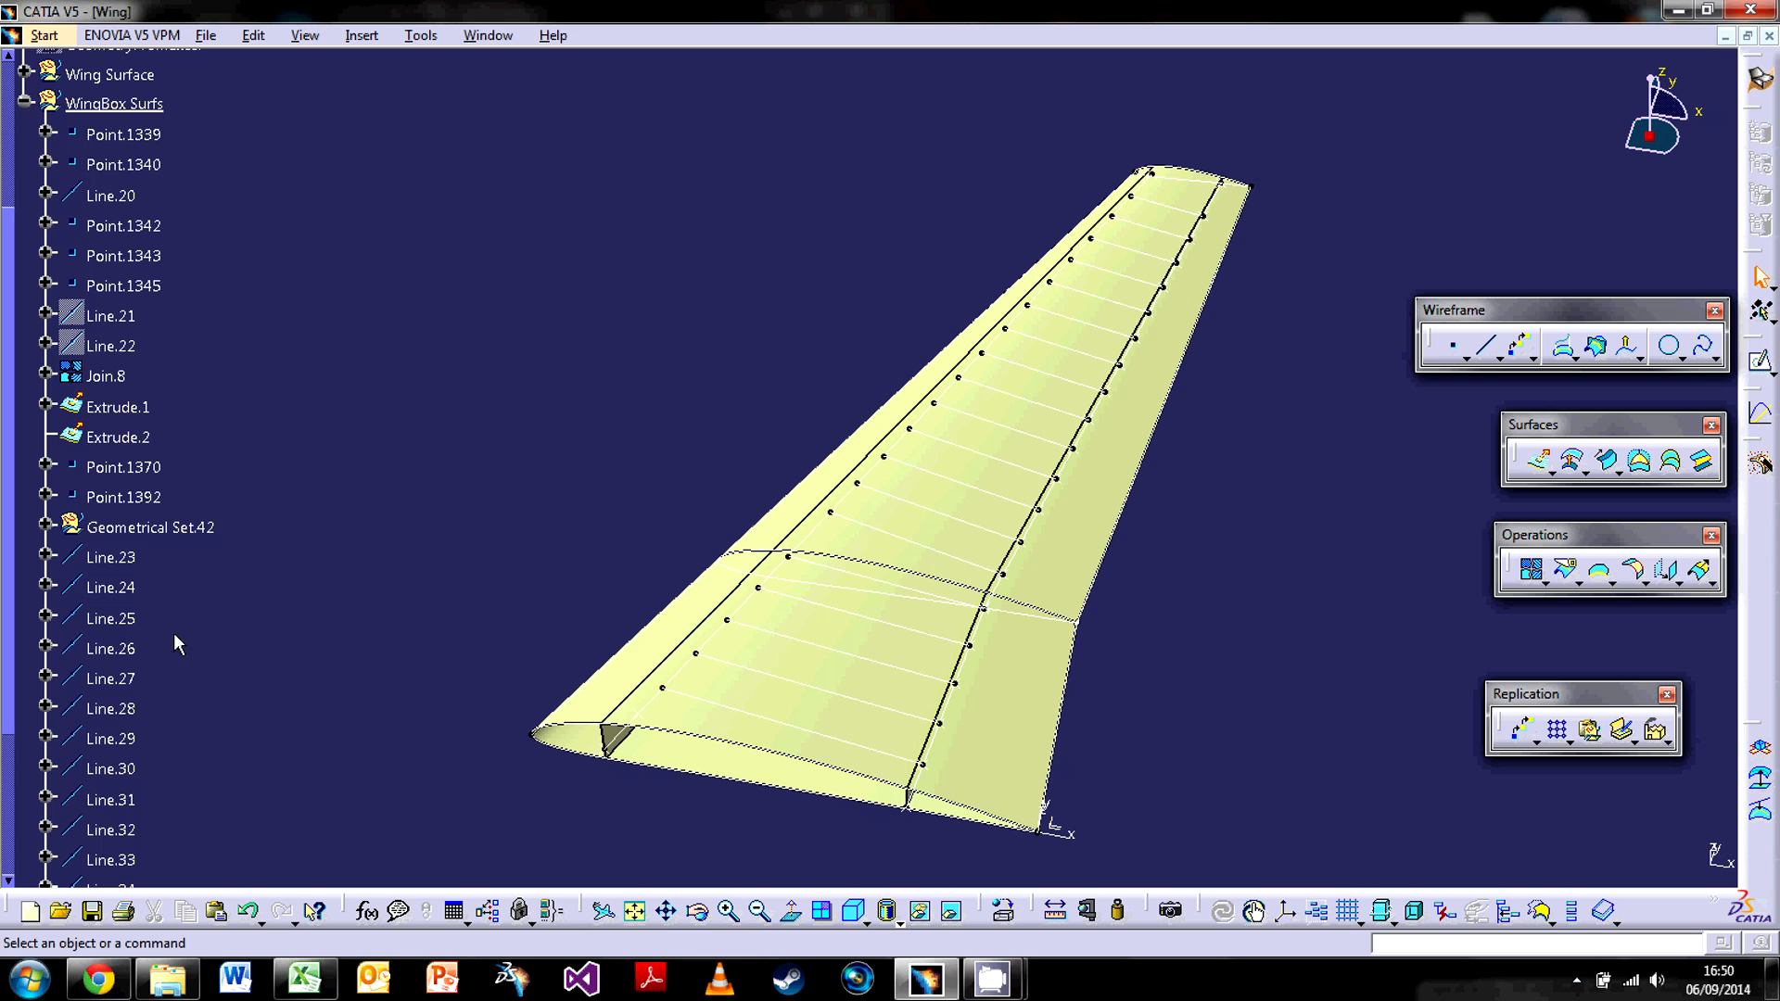
{"action": "left_click", "coordinate": [110, 557]}
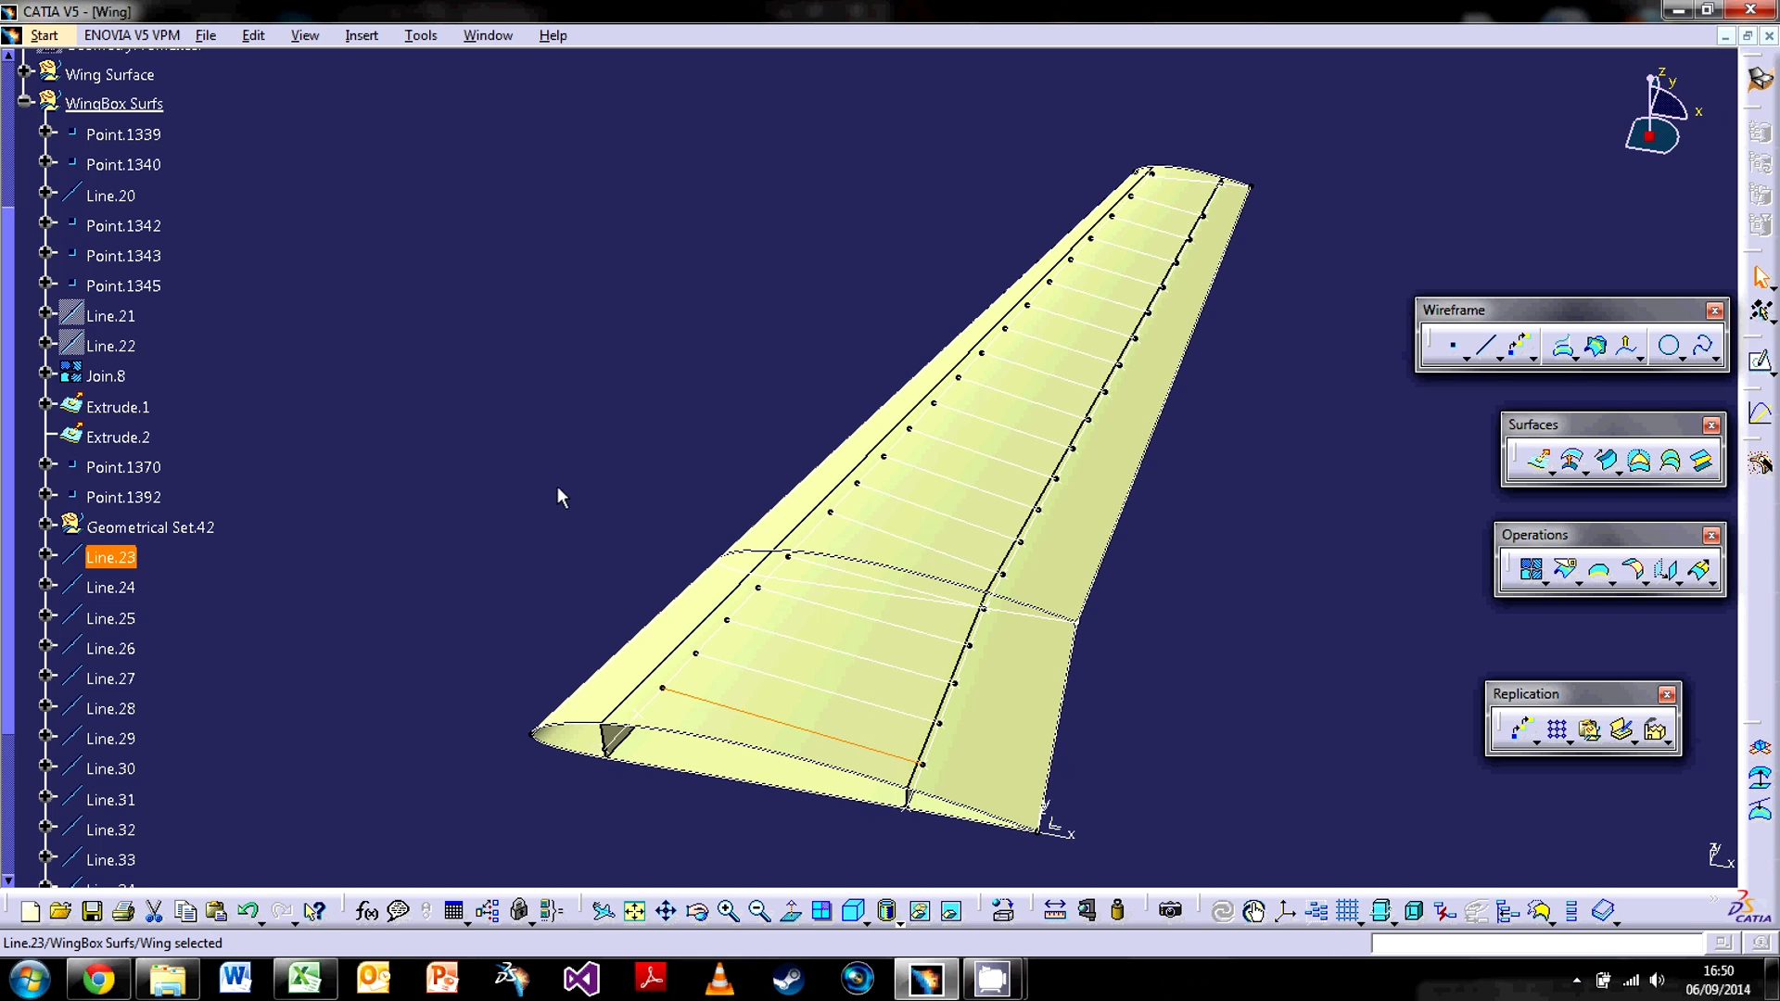
{"action": "scroll", "coordinate": [182, 578], "scroll_direction": "down", "scroll_amount": 4}
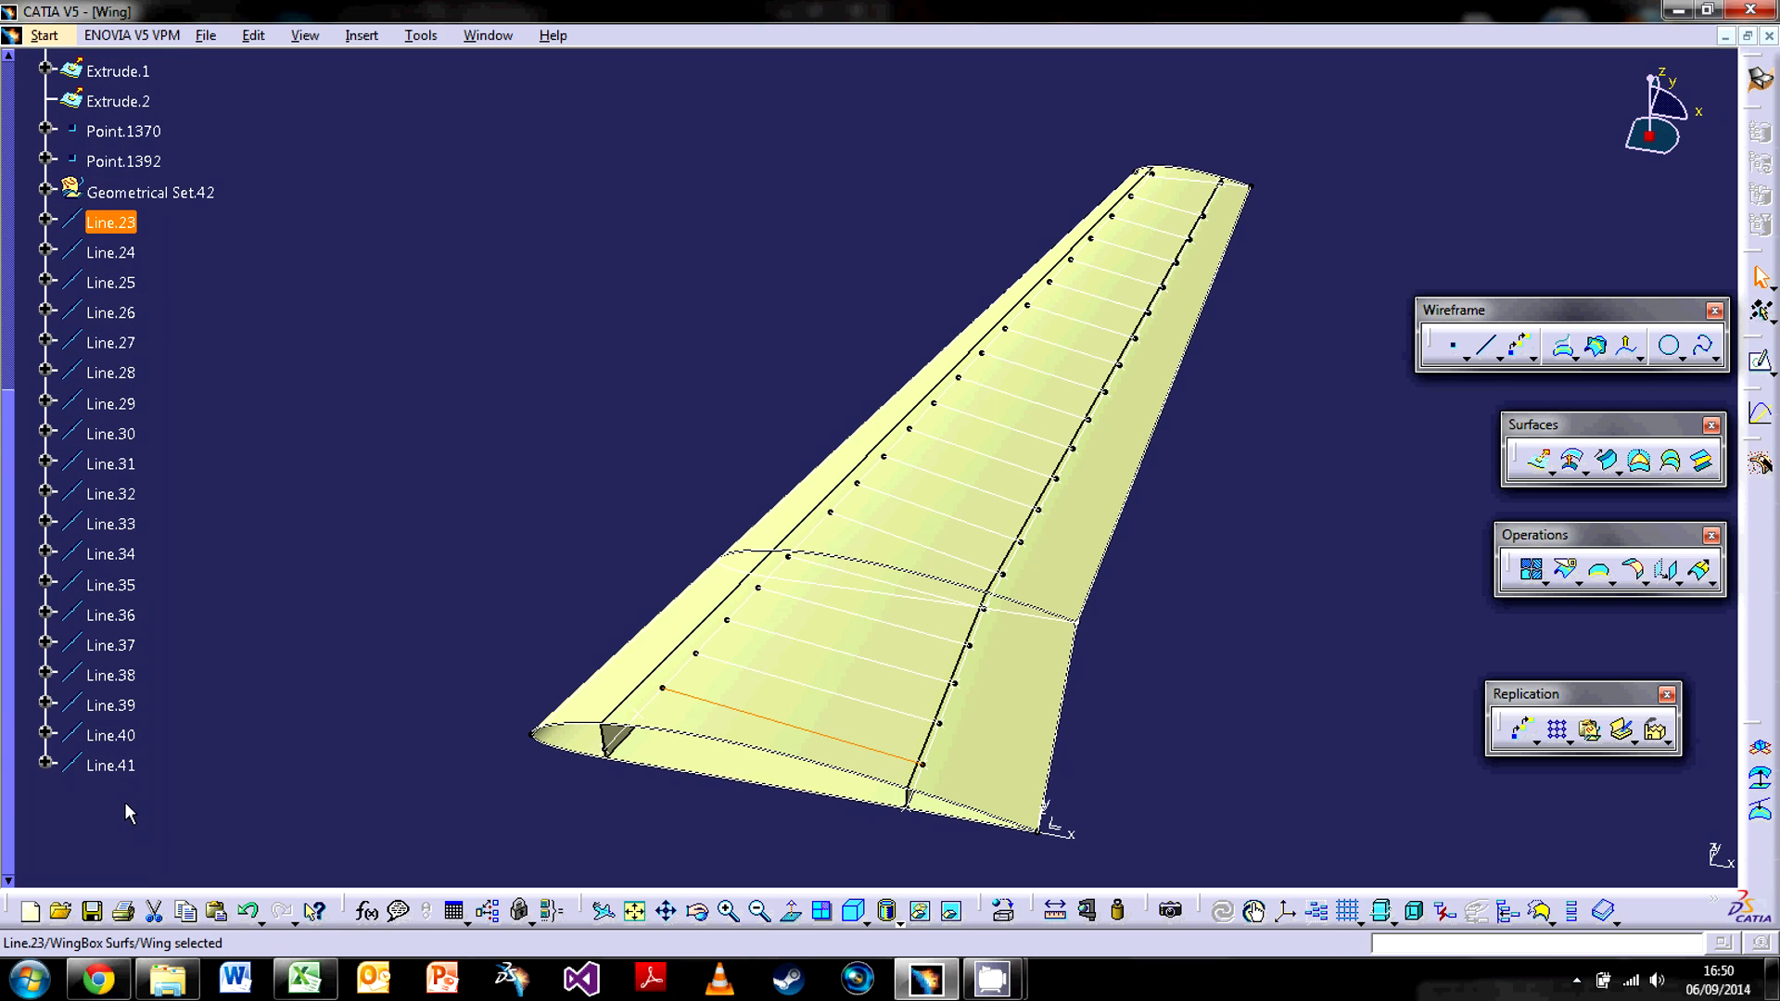
{"action": "left_click", "coordinate": [118, 767], "text": "shift"}
{"action": "scroll", "coordinate": [278, 644], "scroll_direction": "up", "scroll_amount": 1}
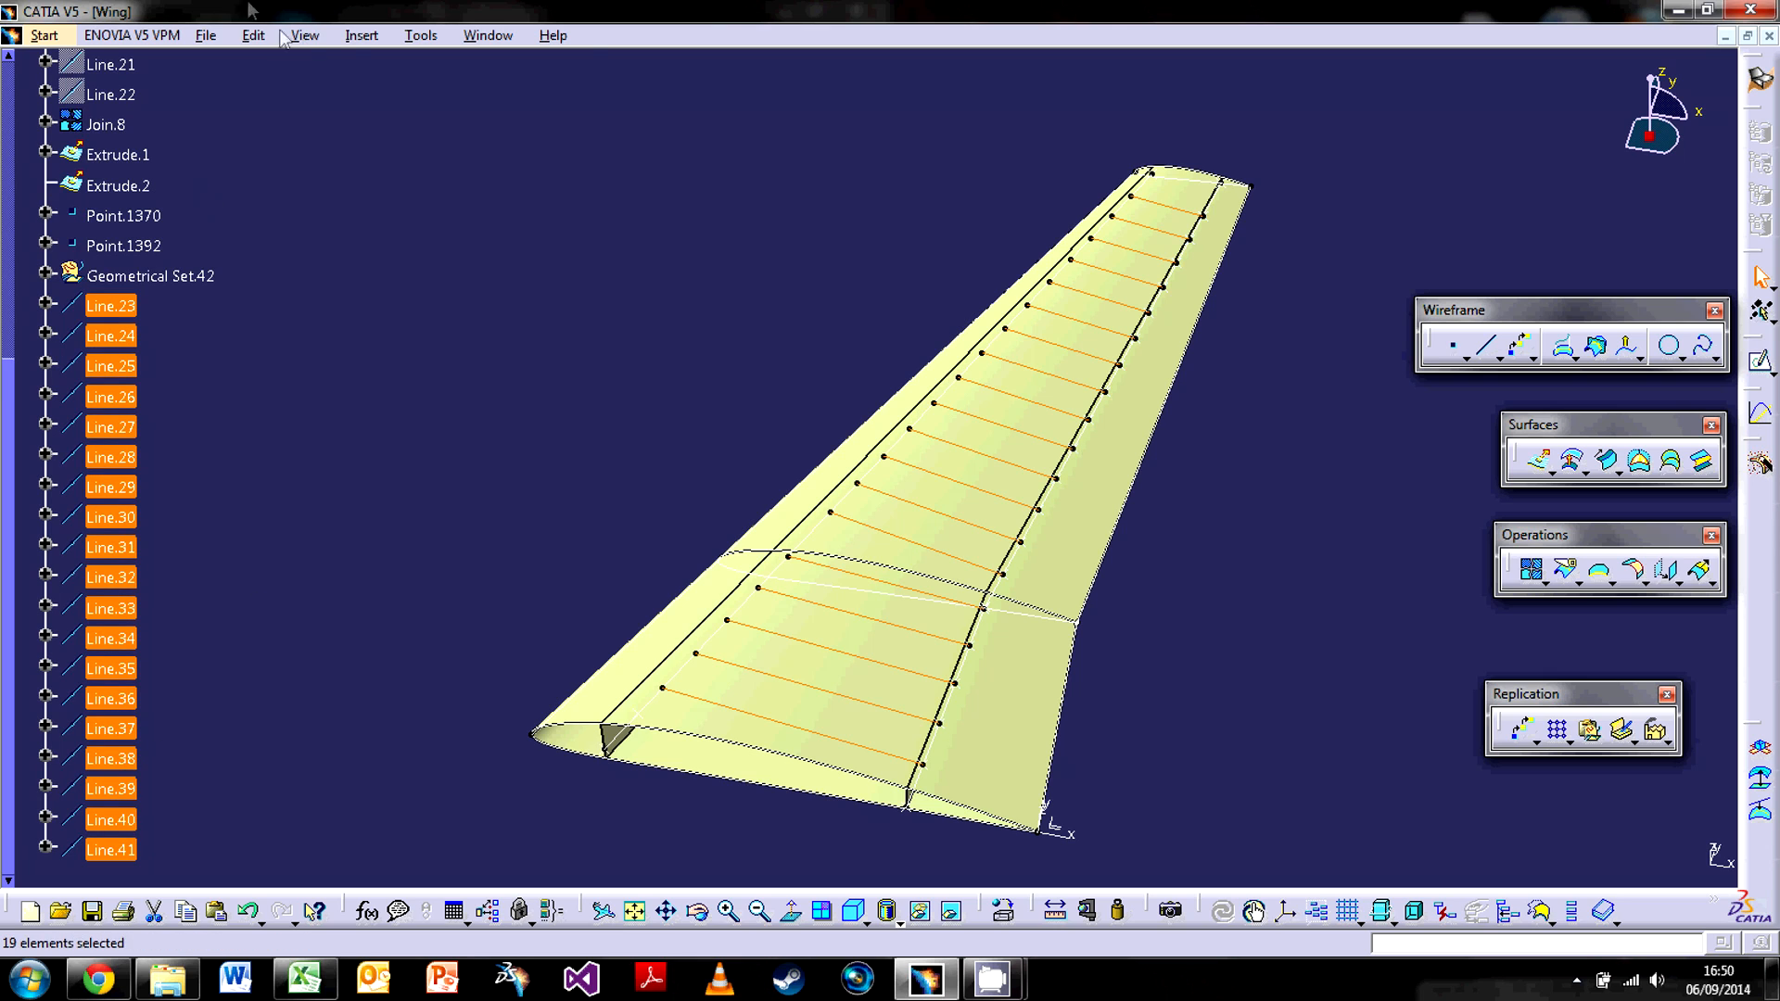
{"action": "left_click", "coordinate": [360, 36]}
{"action": "left_click", "coordinate": [410, 143]}
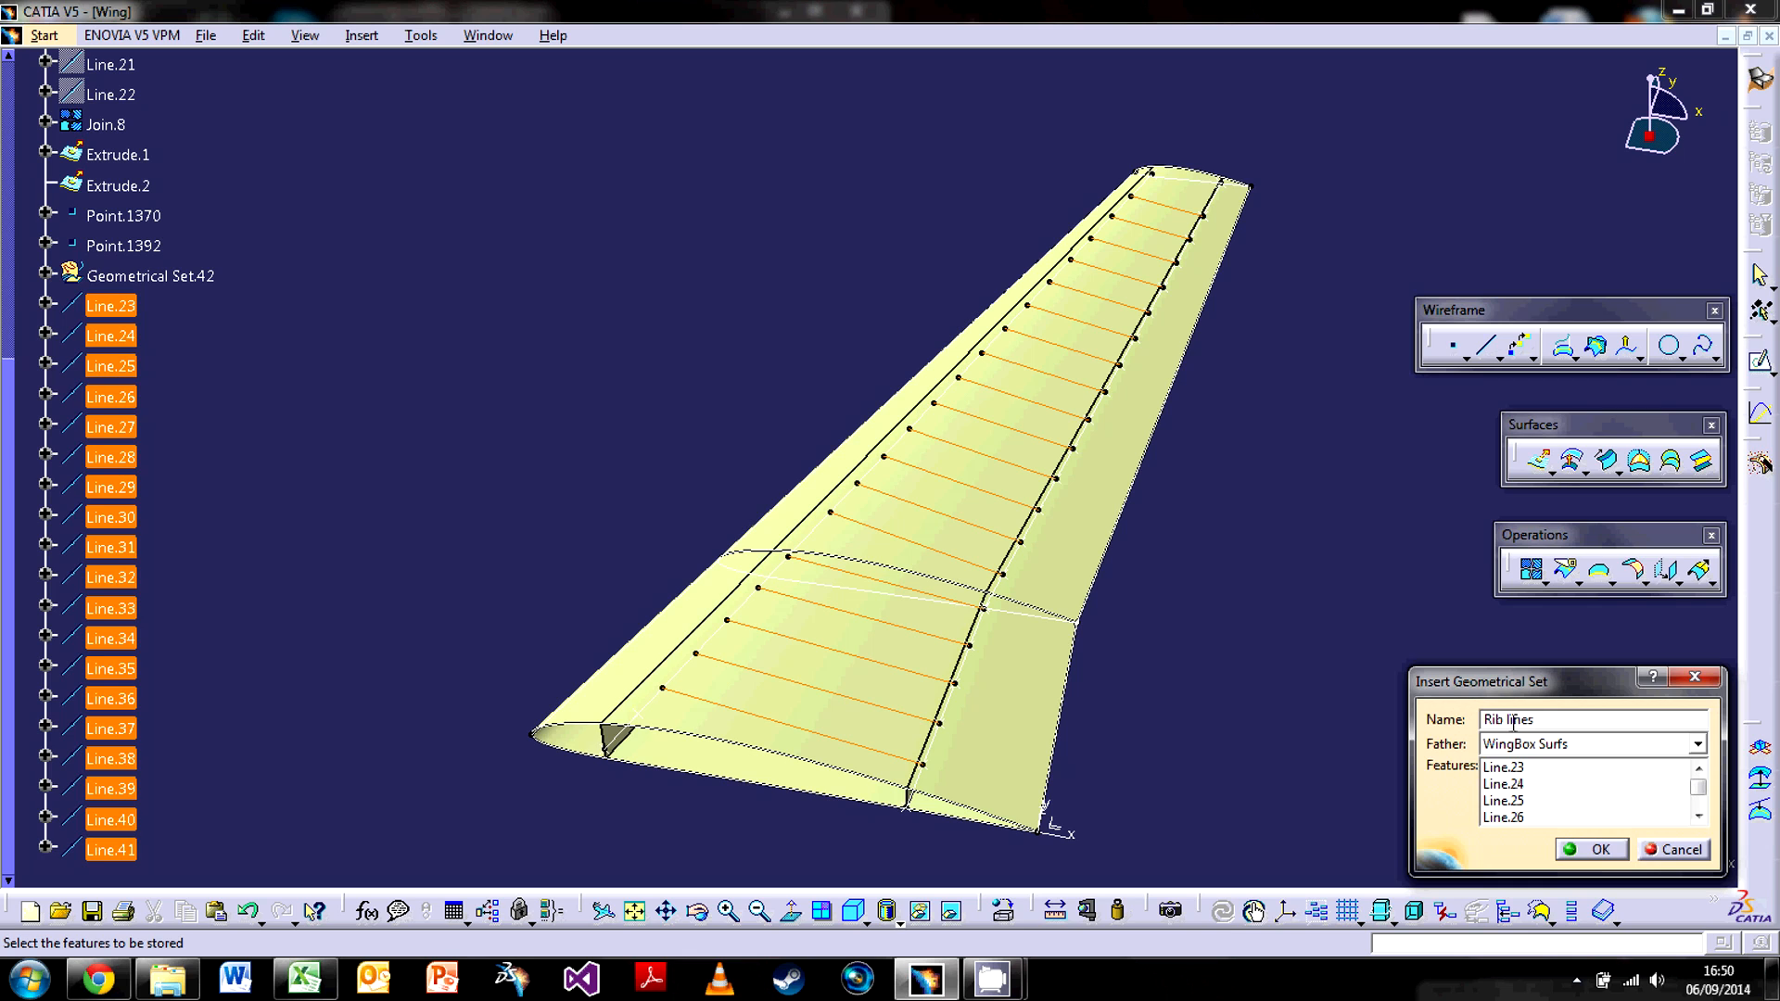
{"action": "key", "text": "Return"}
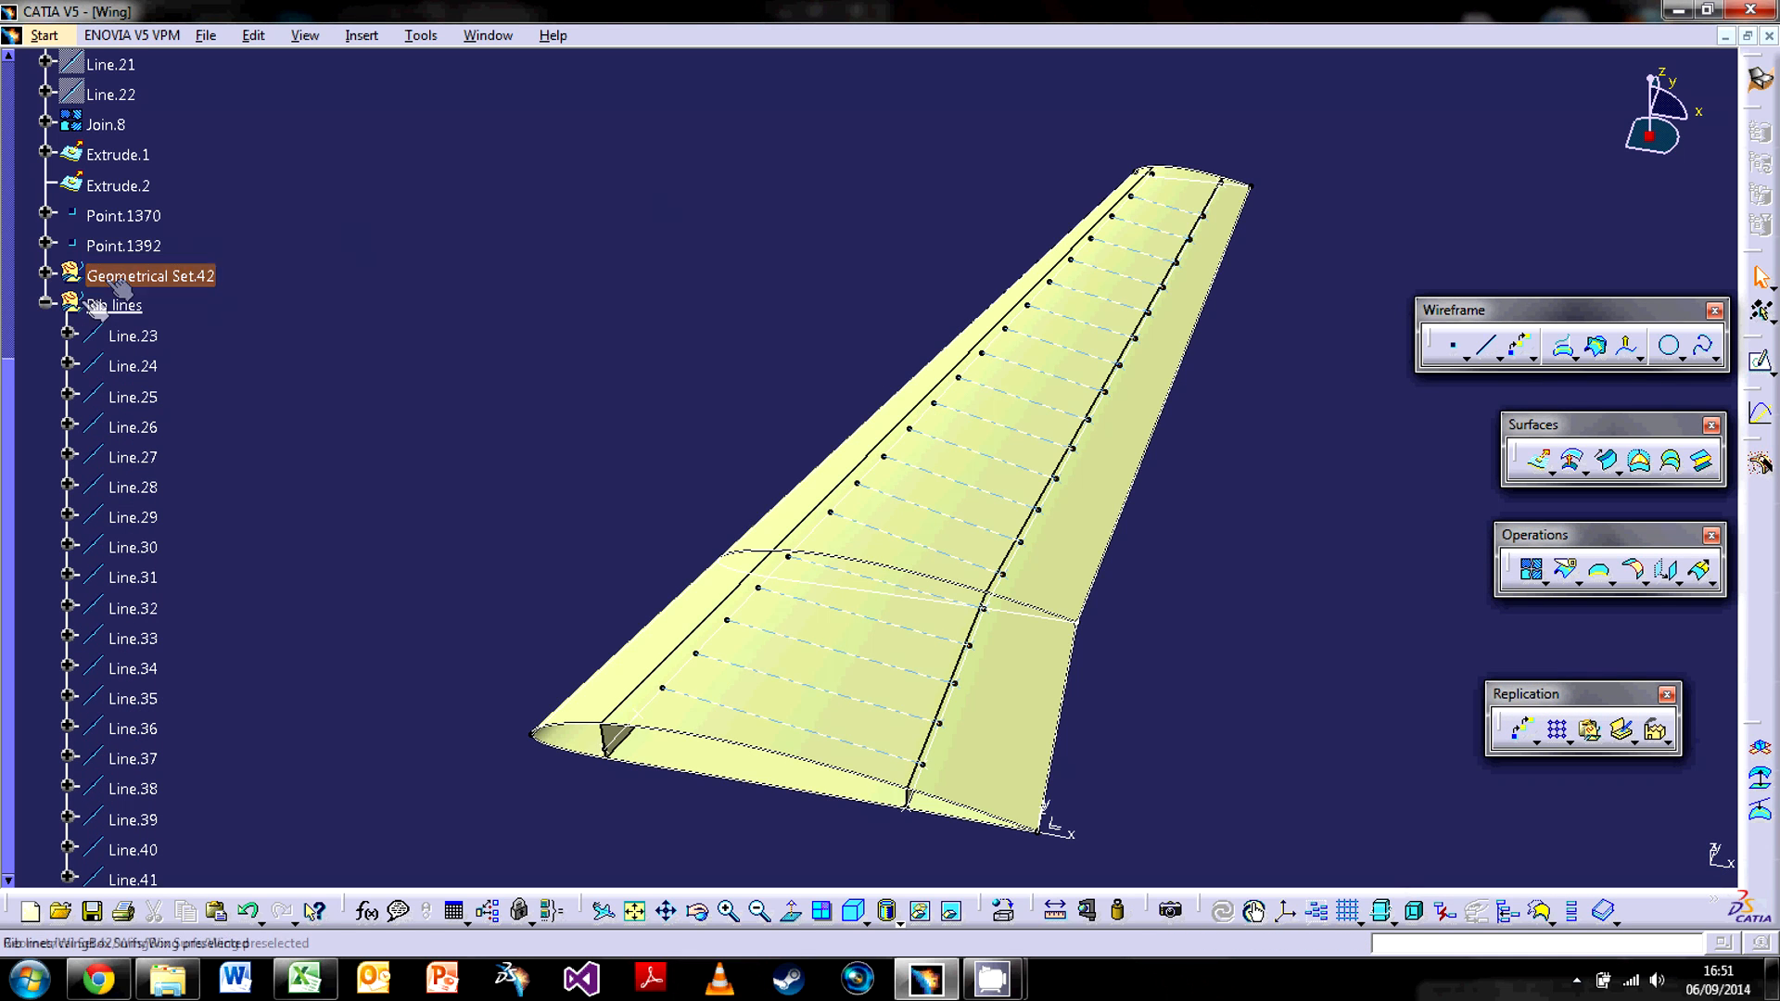
Start an Extrude of the rib line nearest the root (Line.23) along the current Z component.
{"action": "left_click", "coordinate": [44, 303]}
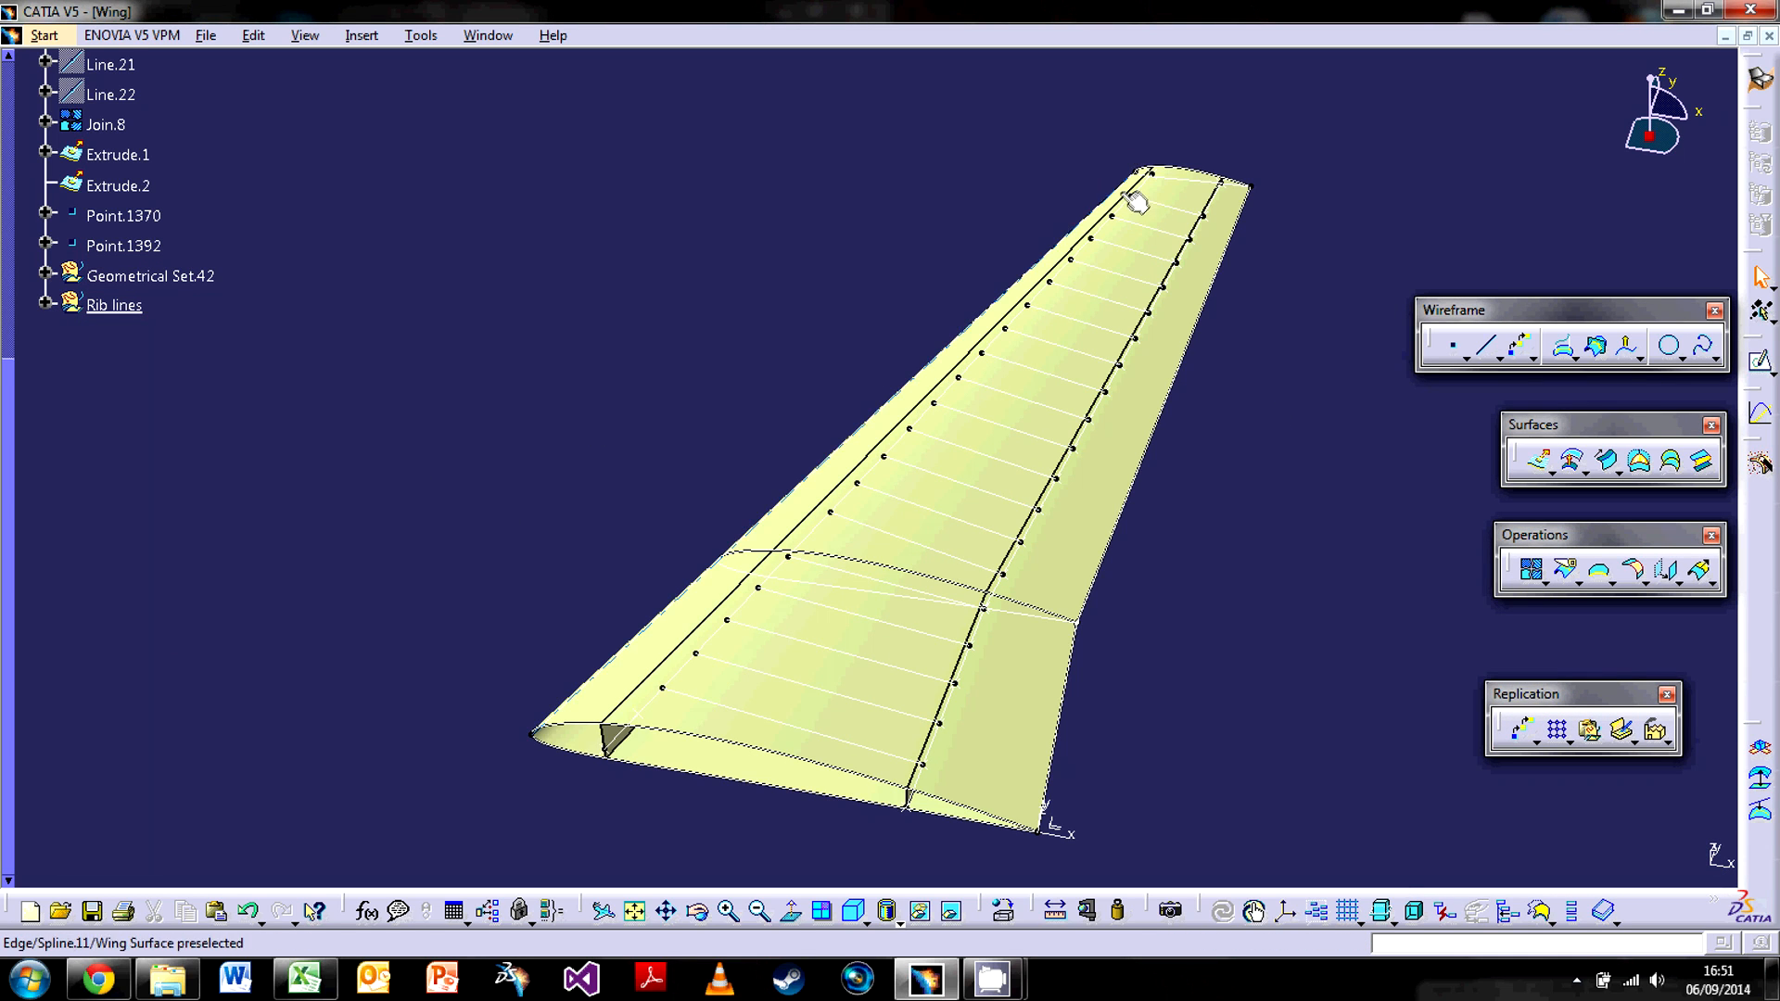
{"action": "middle_click_drag", "start_coordinate": [981, 529], "coordinate": [795, 687]}
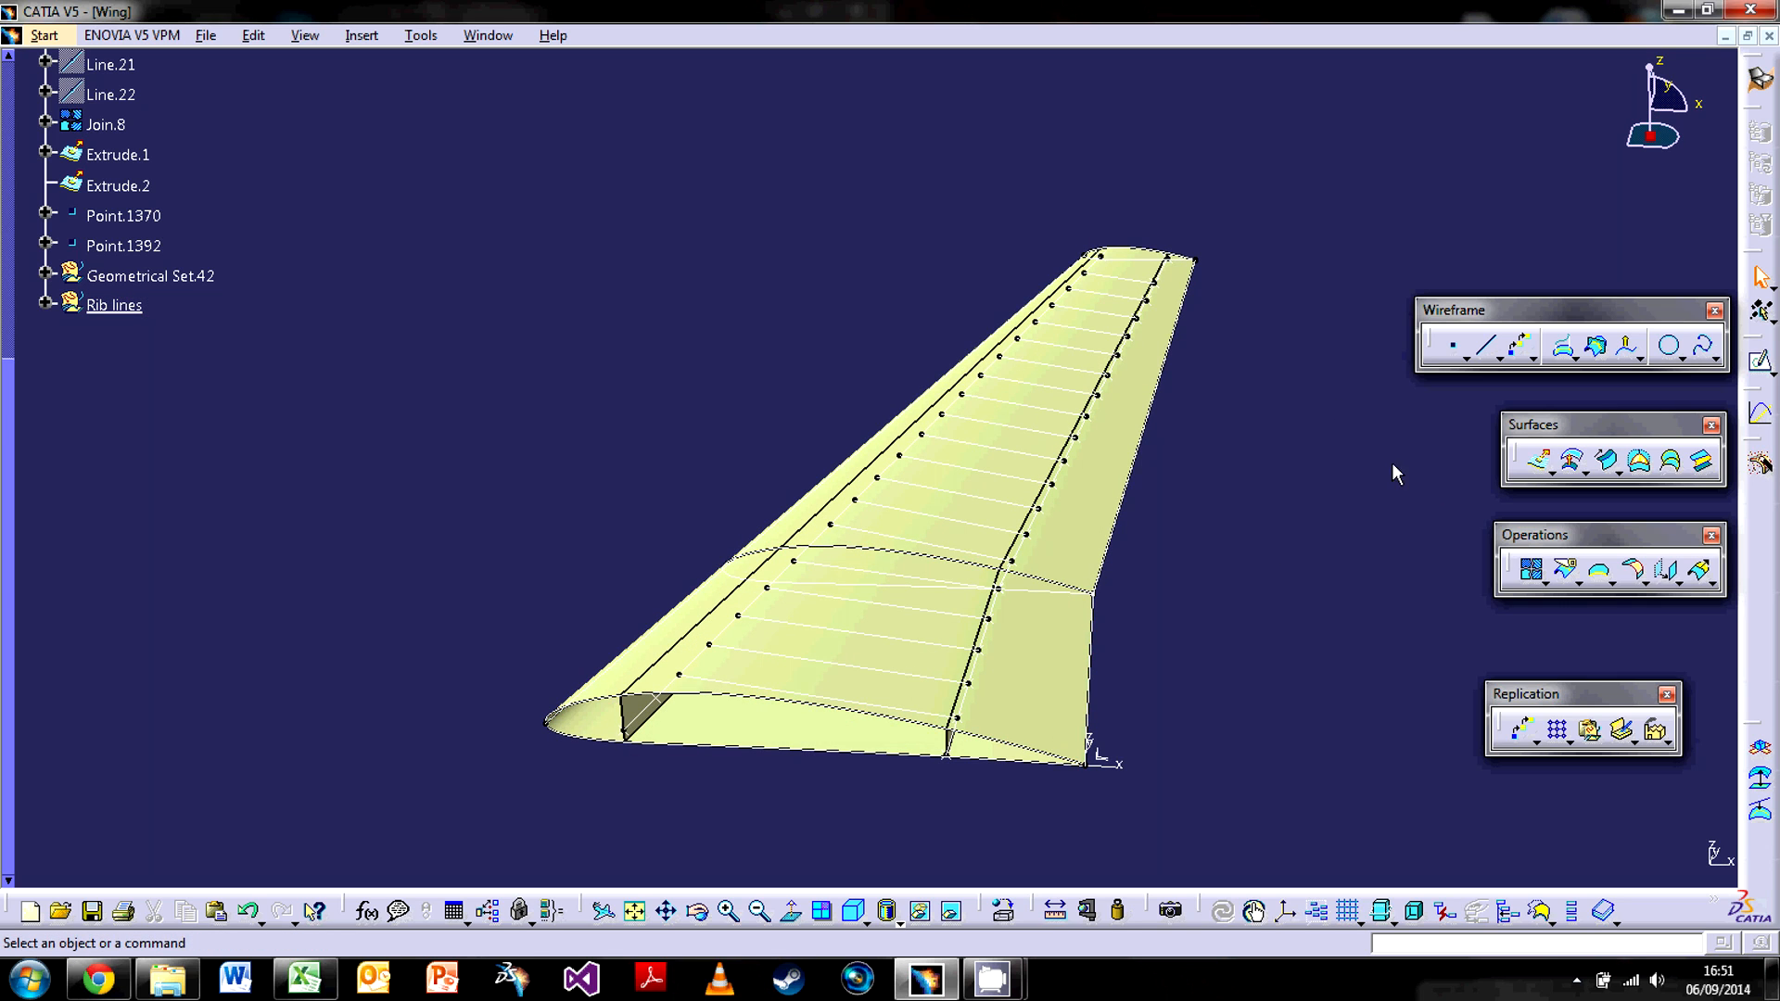
{"action": "left_click", "coordinate": [1541, 463]}
{"action": "left_click_drag", "start_coordinate": [1245, 438], "coordinate": [1358, 409]}
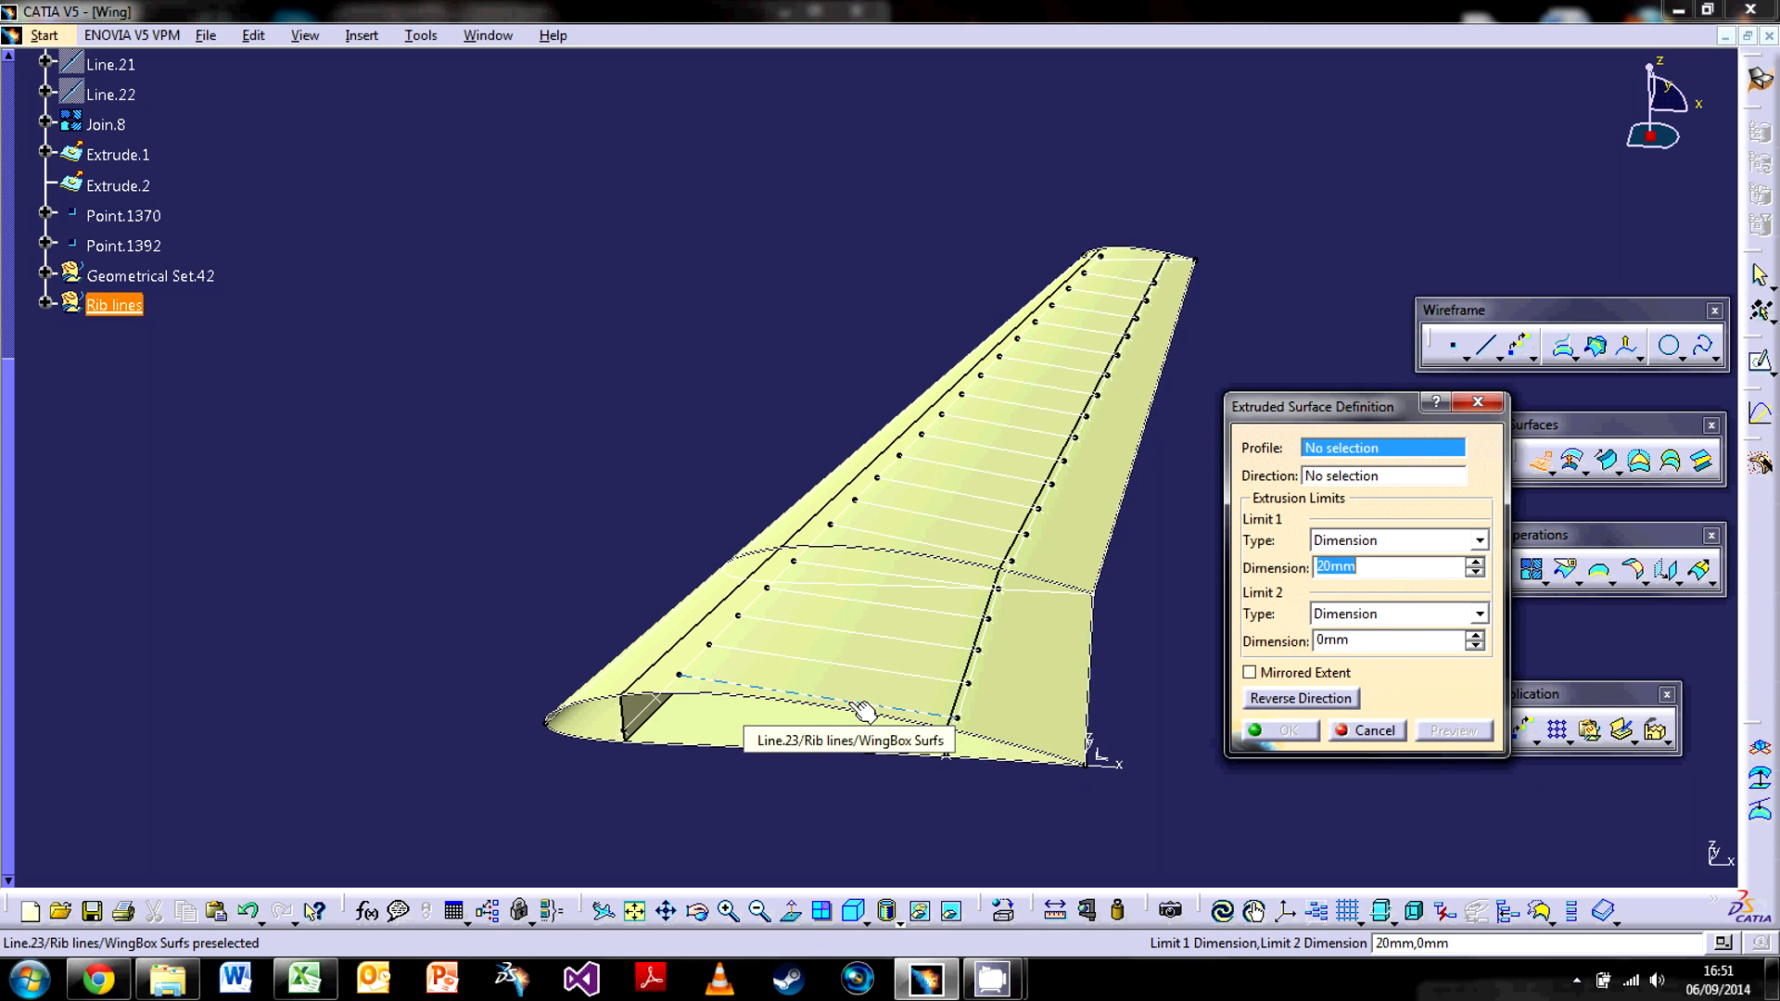
{"action": "left_click", "coordinate": [862, 710]}
{"action": "right_click", "coordinate": [1328, 484]}
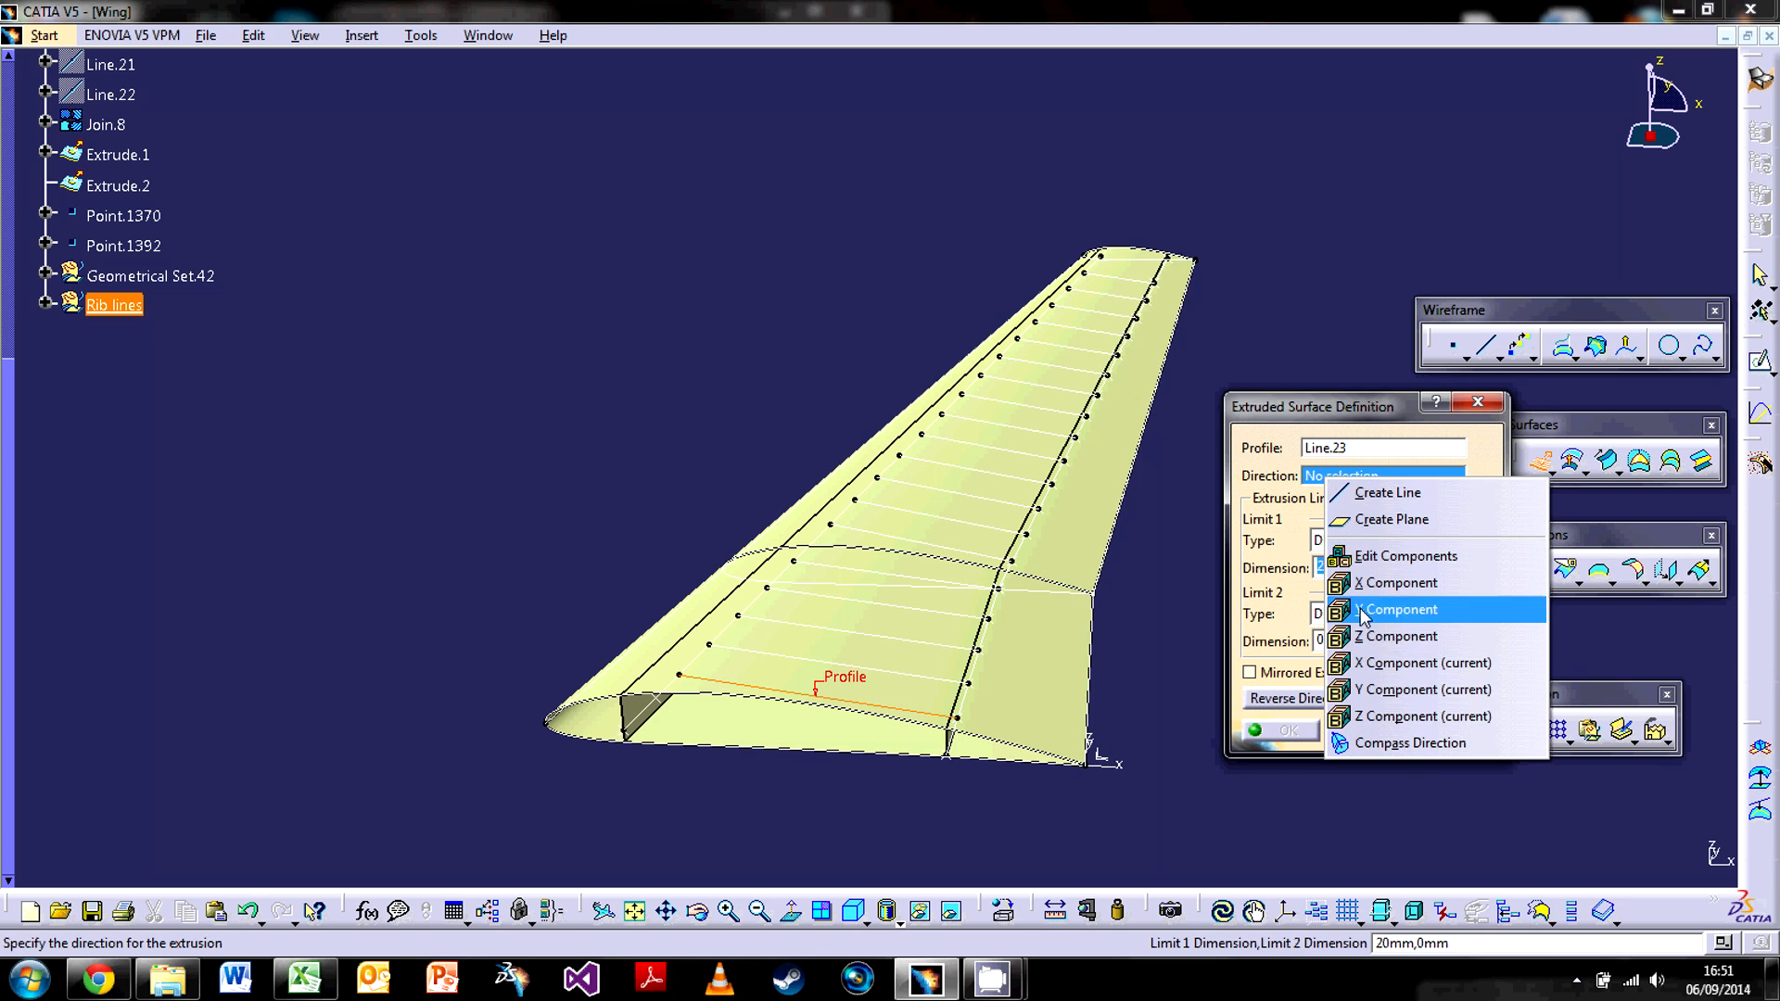
{"action": "left_click", "coordinate": [1400, 717]}
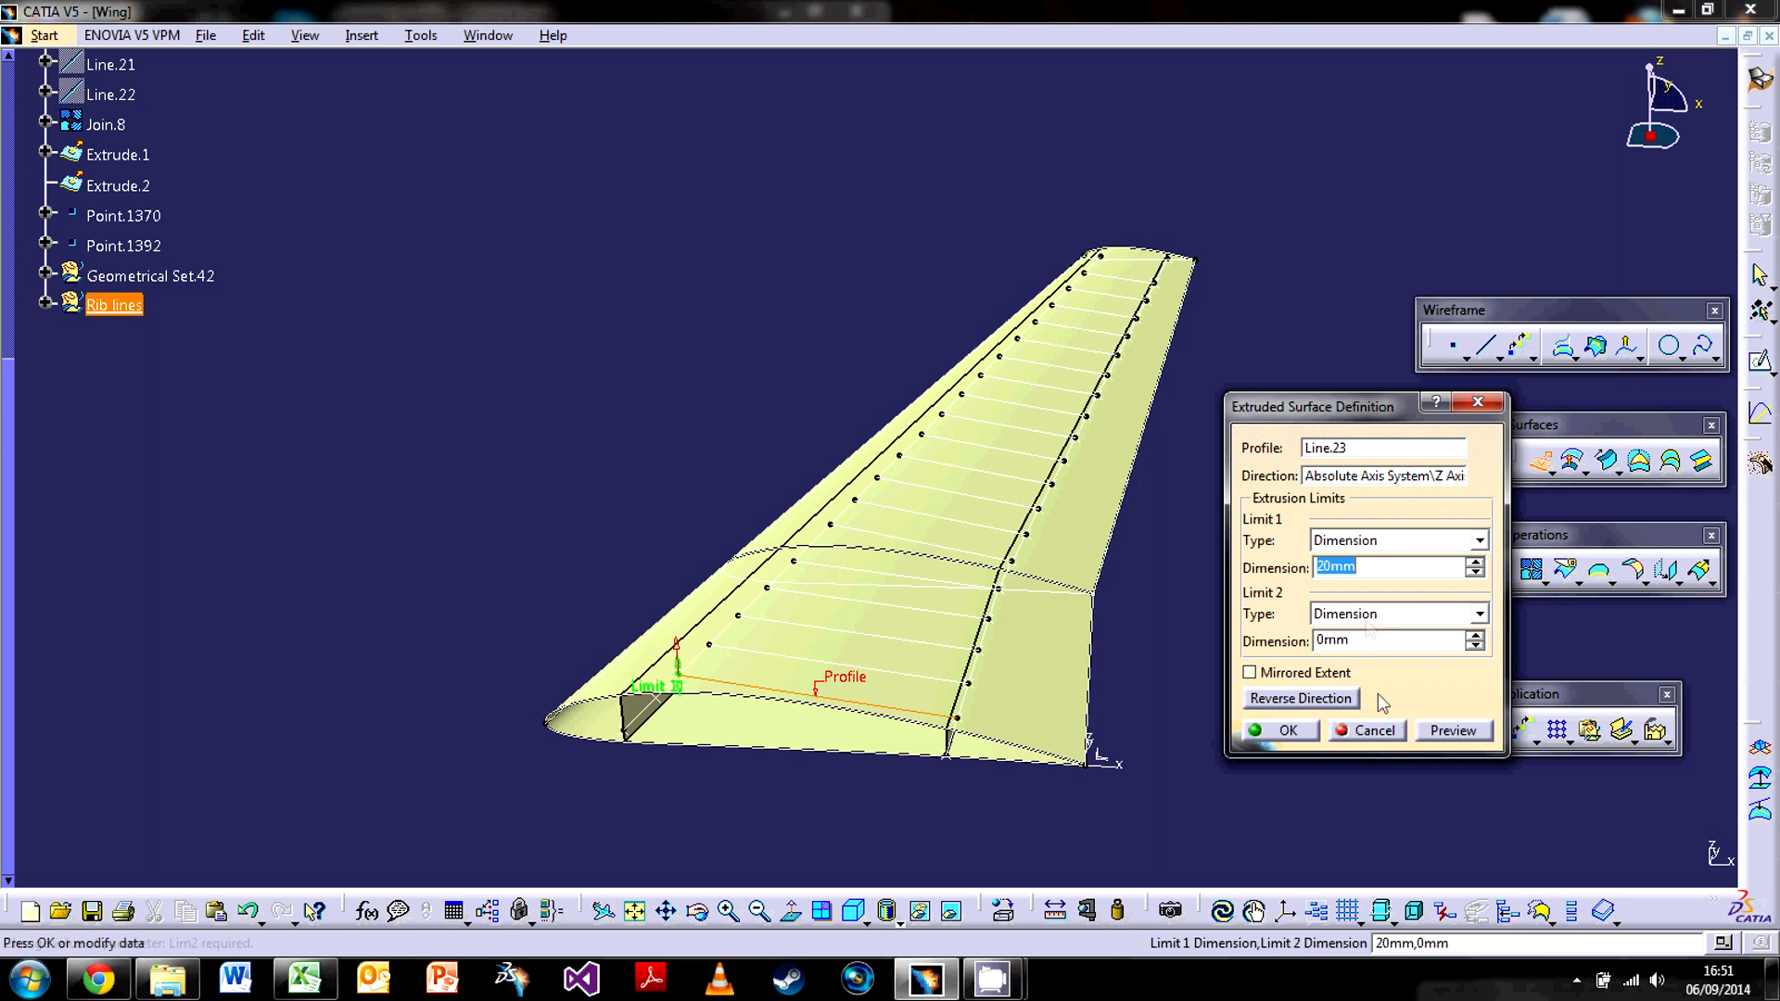
Set both extrusion limits to Up-to element at the multi-sections wing surface, create the rib surface and start another extrusion.
{"action": "left_click", "coordinate": [1369, 547]}
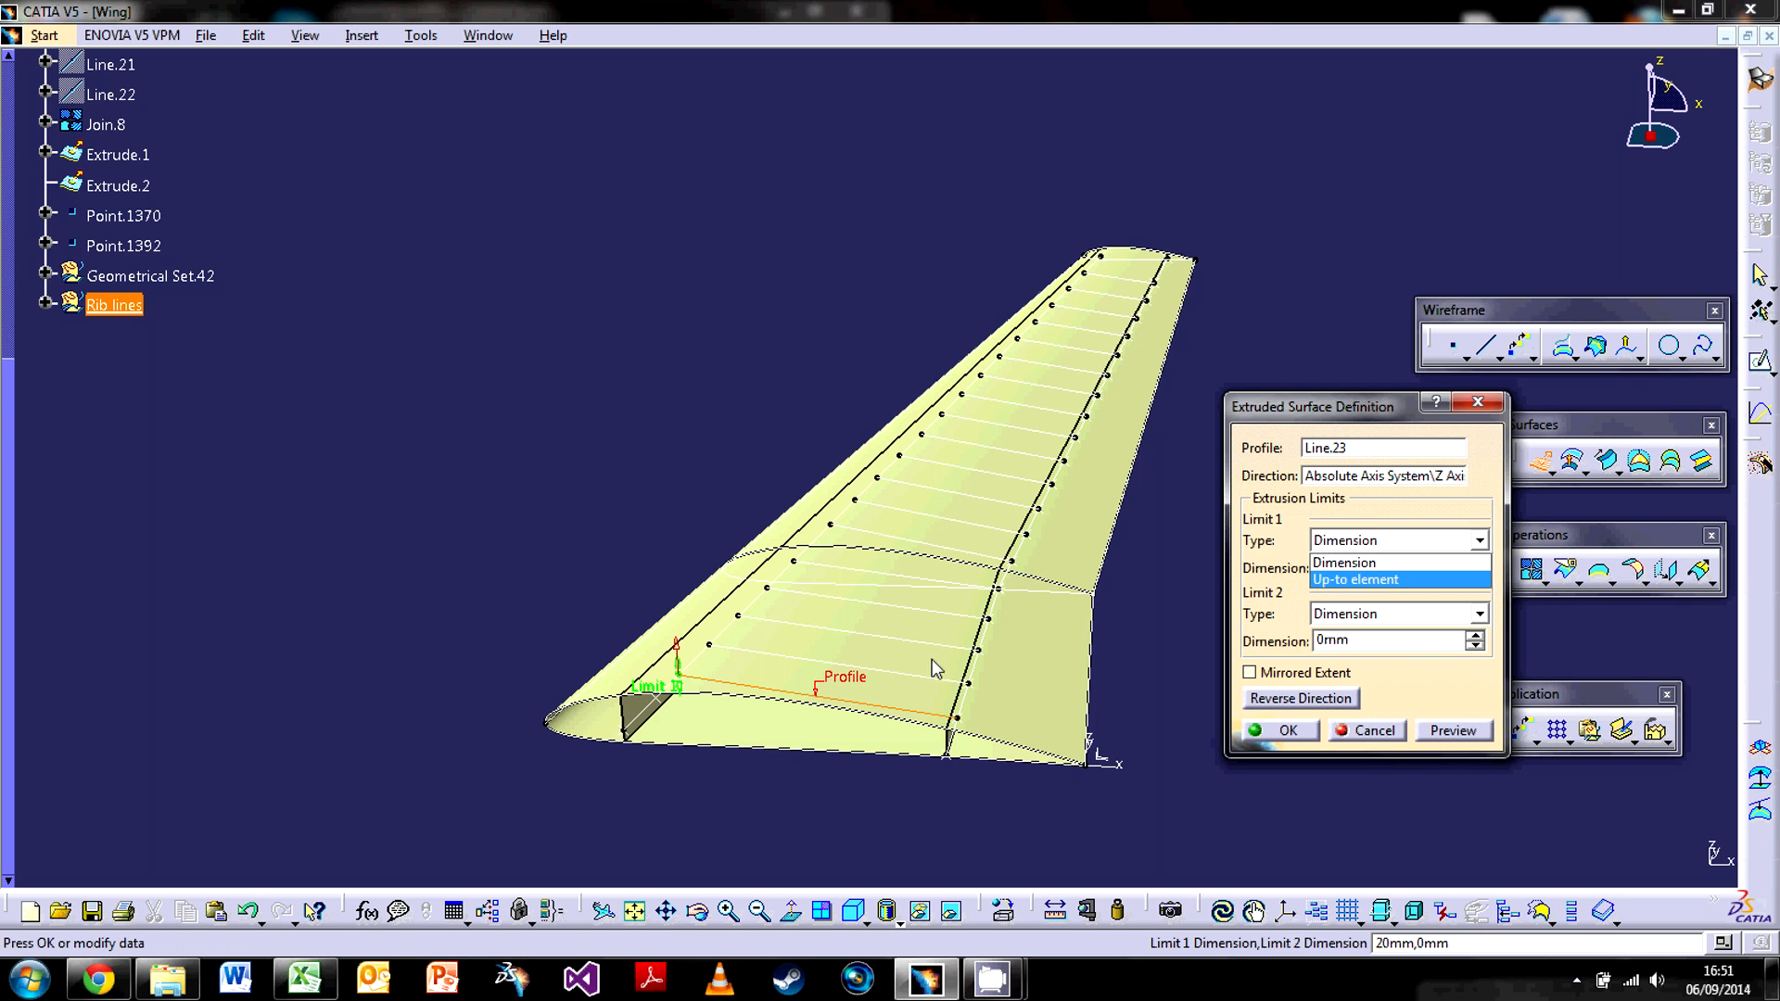
{"action": "left_click", "coordinate": [1335, 581]}
{"action": "left_click", "coordinate": [926, 659]}
{"action": "left_click", "coordinate": [1379, 614]}
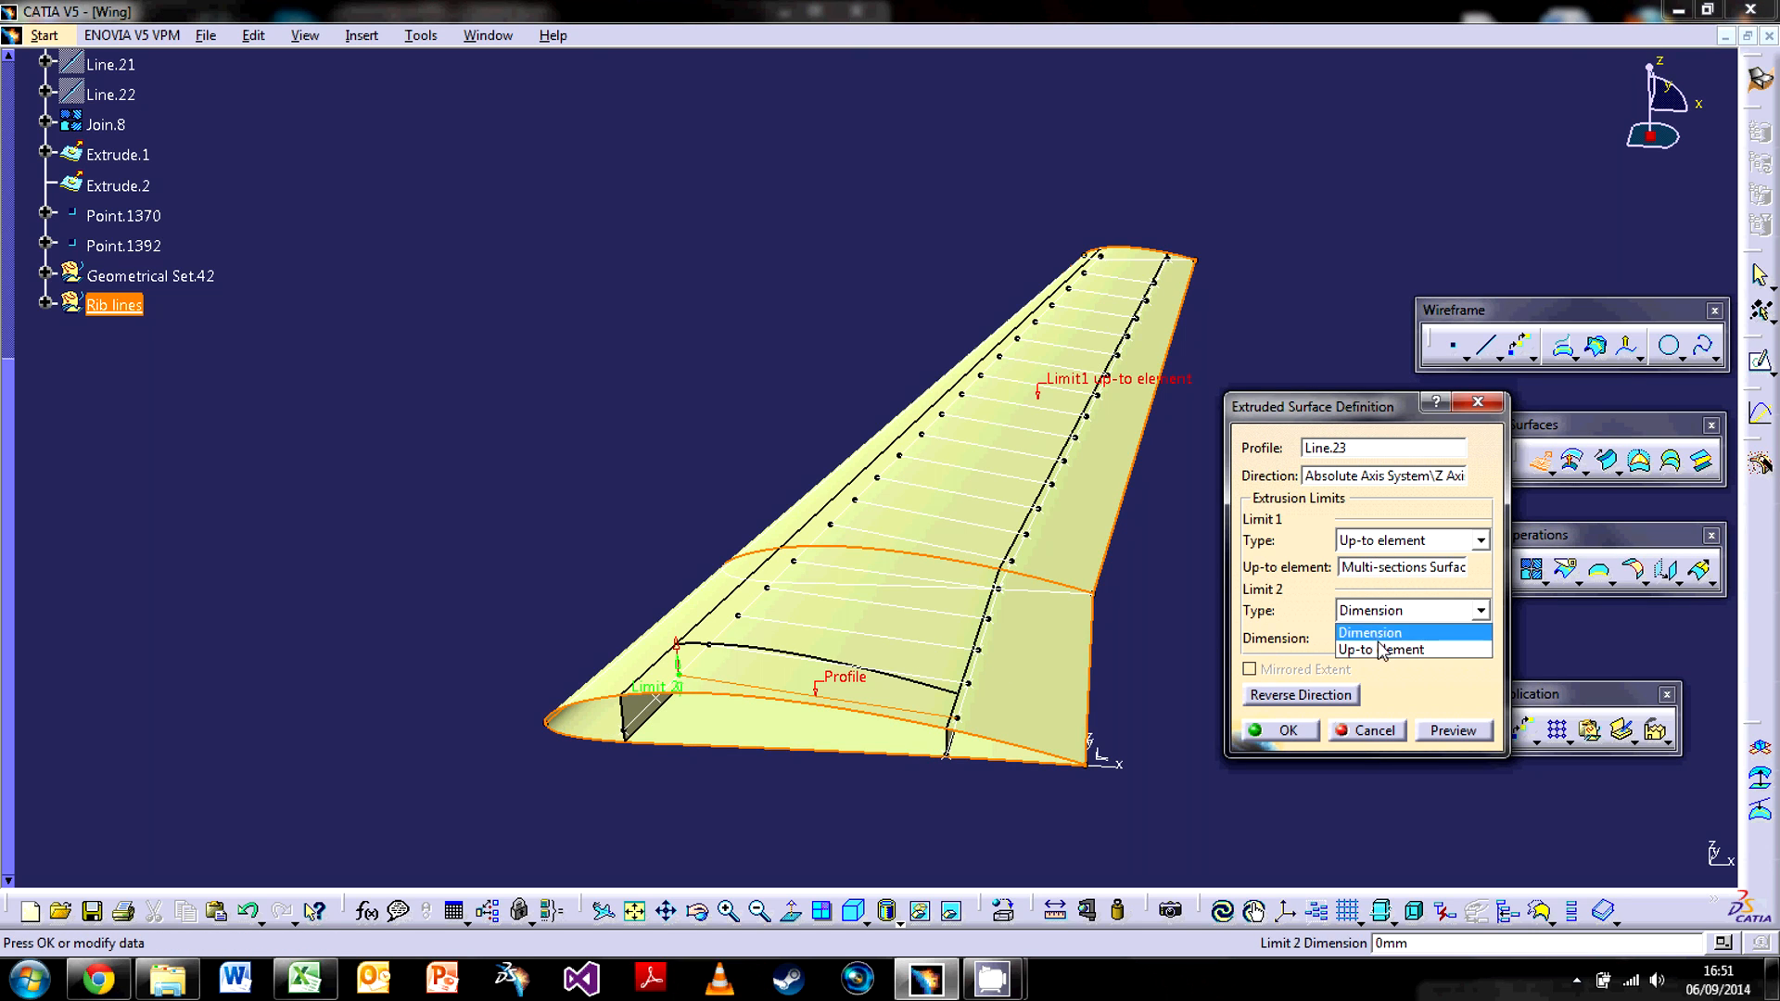
{"action": "left_click", "coordinate": [1381, 643]}
{"action": "left_click", "coordinate": [761, 737]}
{"action": "left_click", "coordinate": [1434, 732]}
{"action": "middle_click_drag", "start_coordinate": [708, 604], "coordinate": [894, 684]}
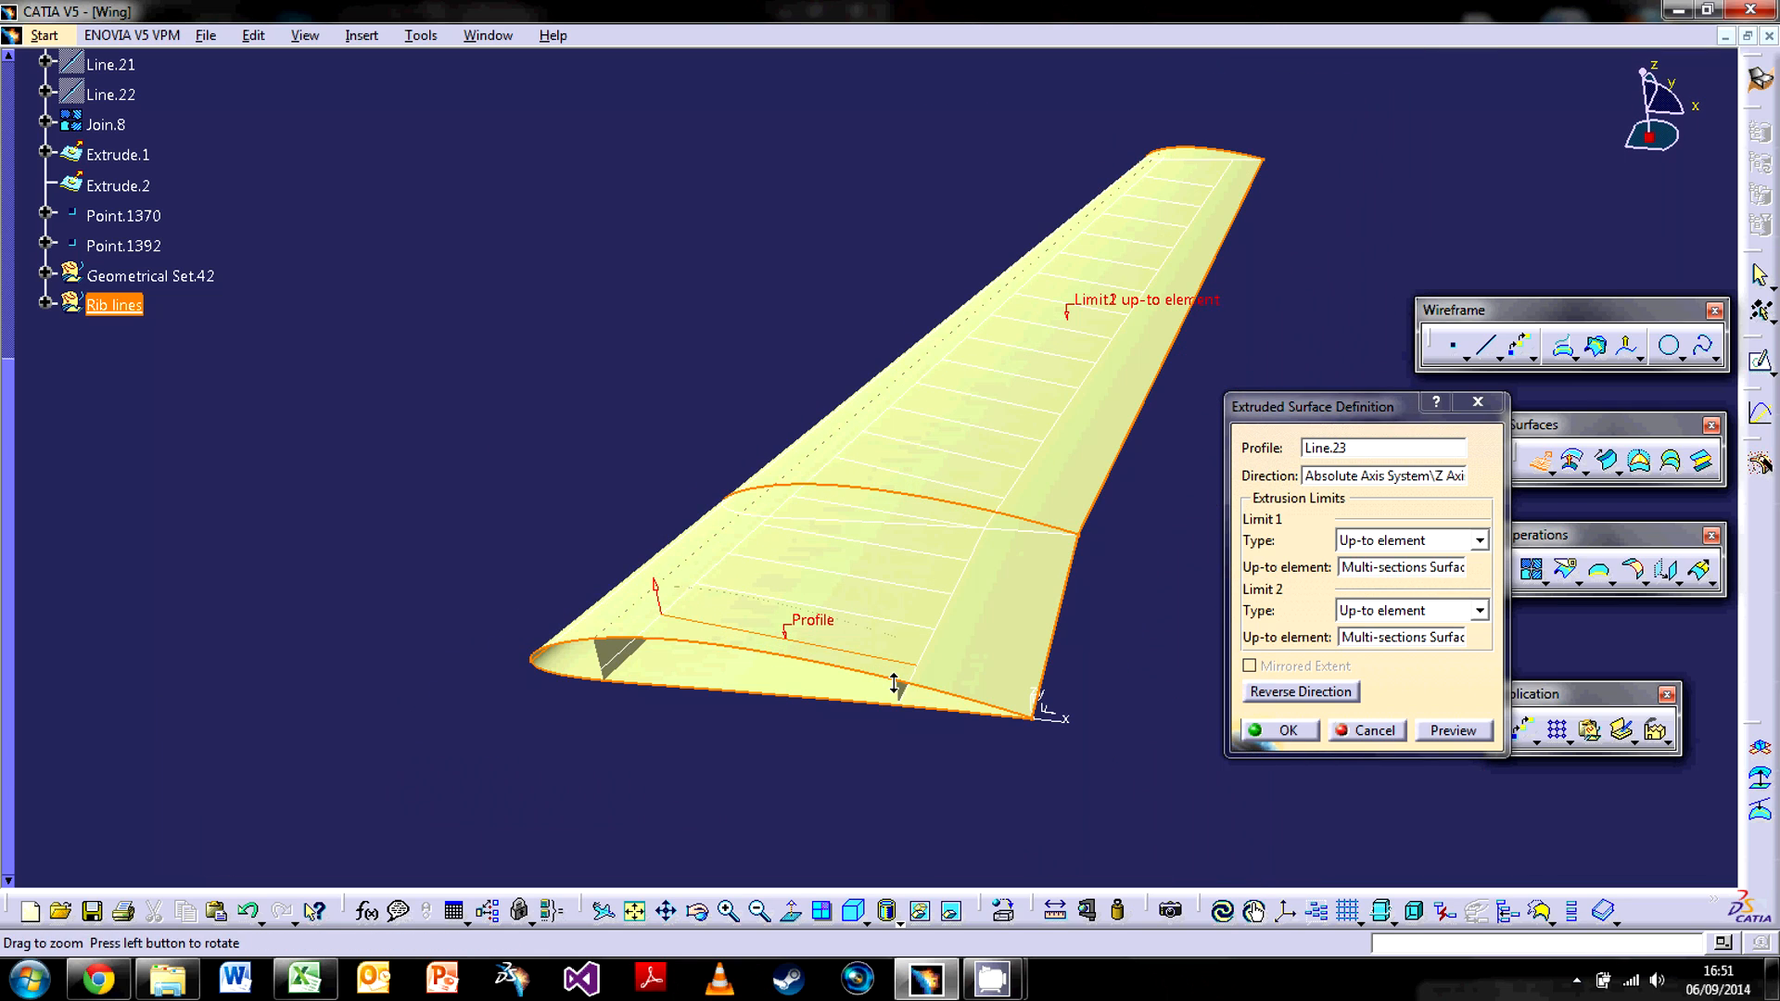
{"action": "left_click", "coordinate": [1289, 729]}
{"action": "left_click", "coordinate": [1539, 460]}
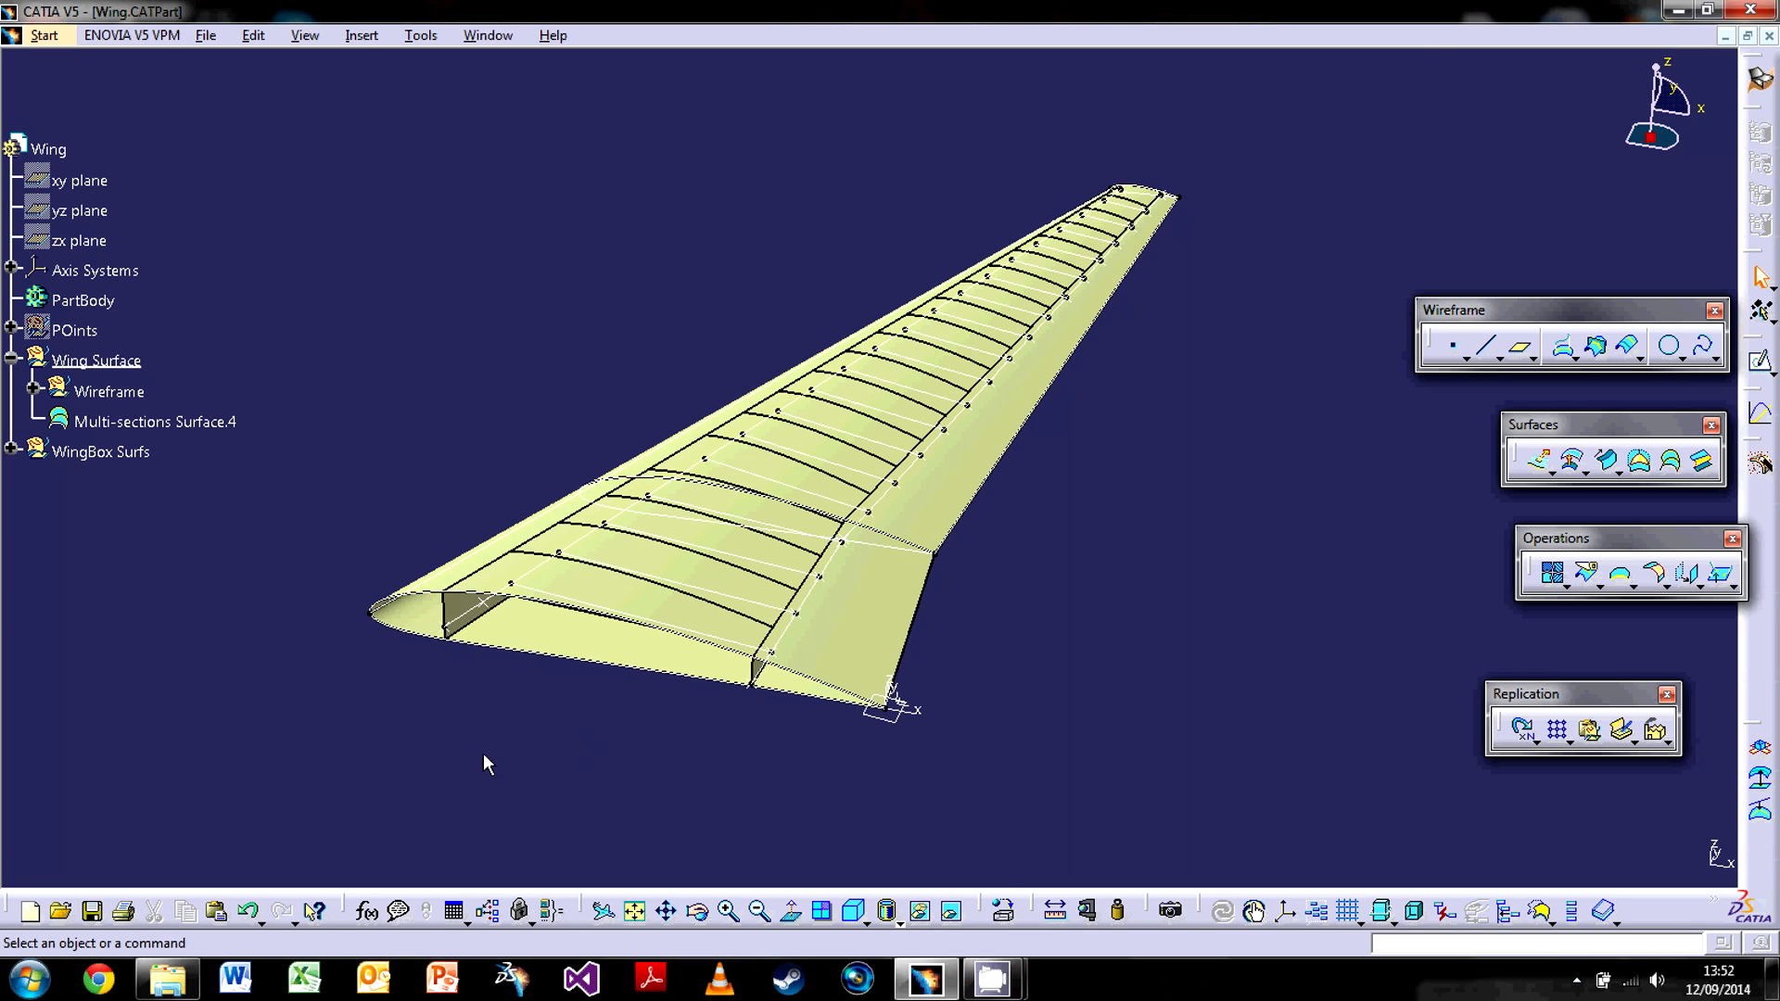
Start a Split of the wing surface Multi-sections Surface.4, using the rear spar surface Extrude.2 as the cutting element.
{"action": "middle_click_drag", "start_coordinate": [1103, 445], "coordinate": [994, 560]}
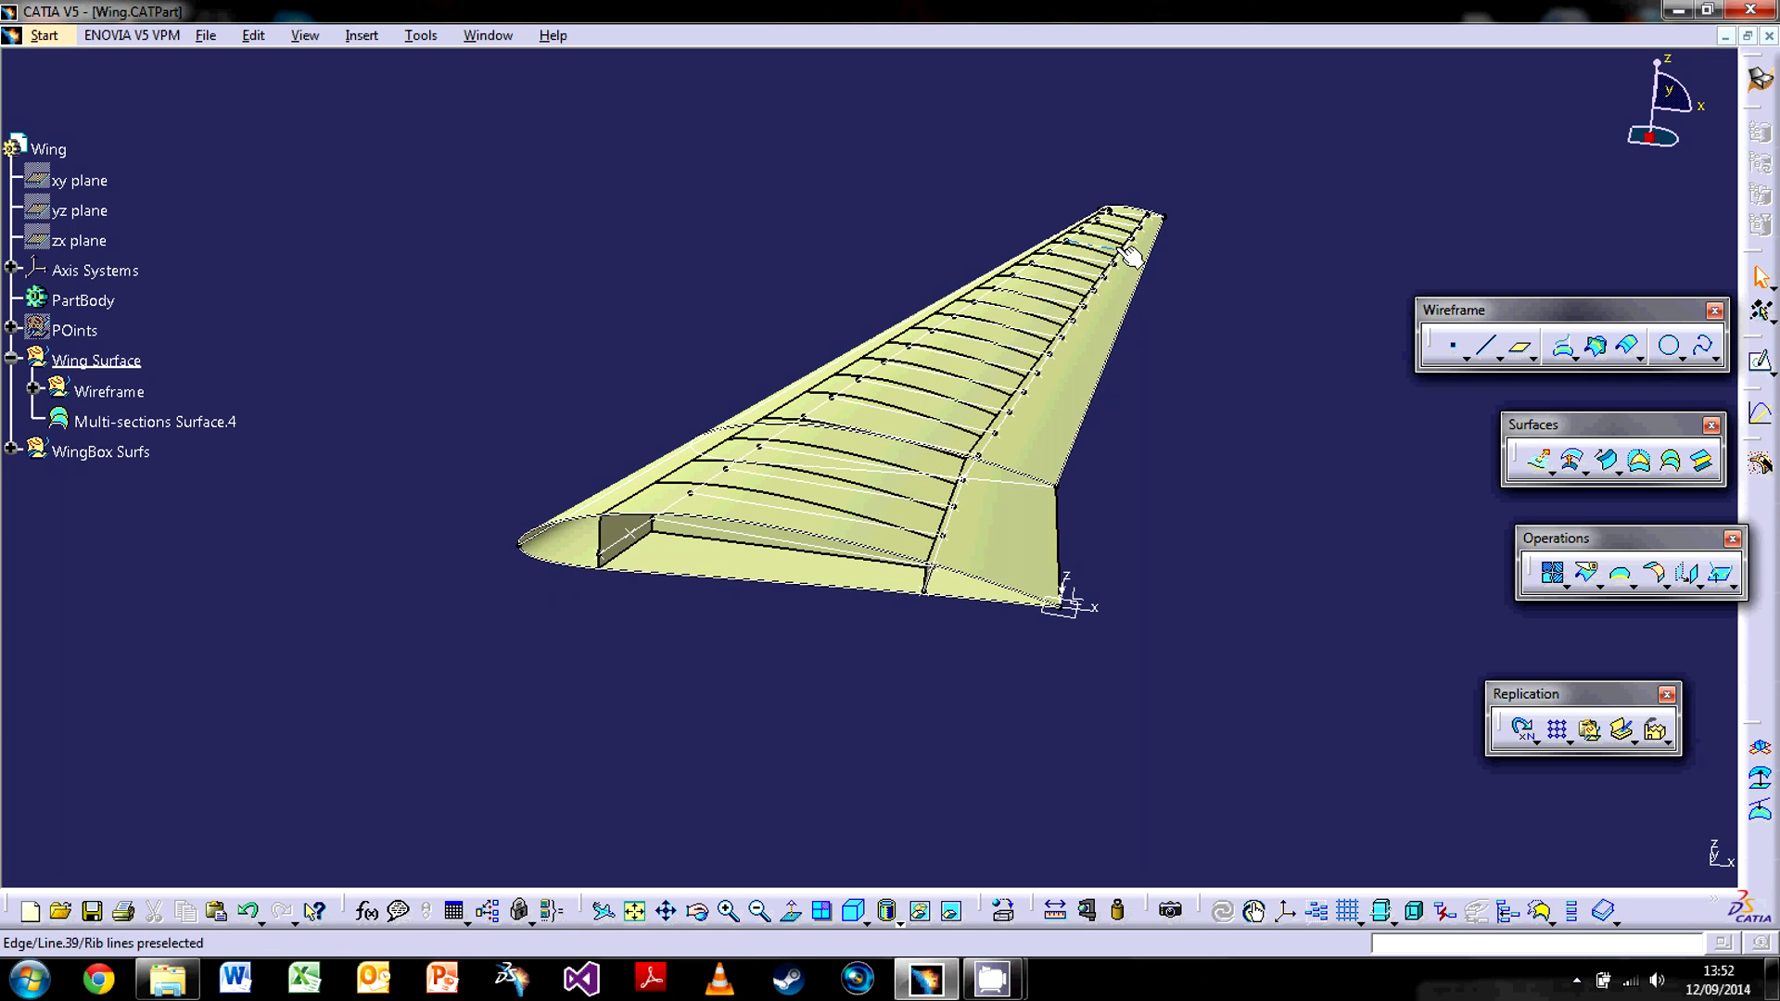
{"action": "middle_click_drag", "start_coordinate": [855, 445], "coordinate": [897, 517]}
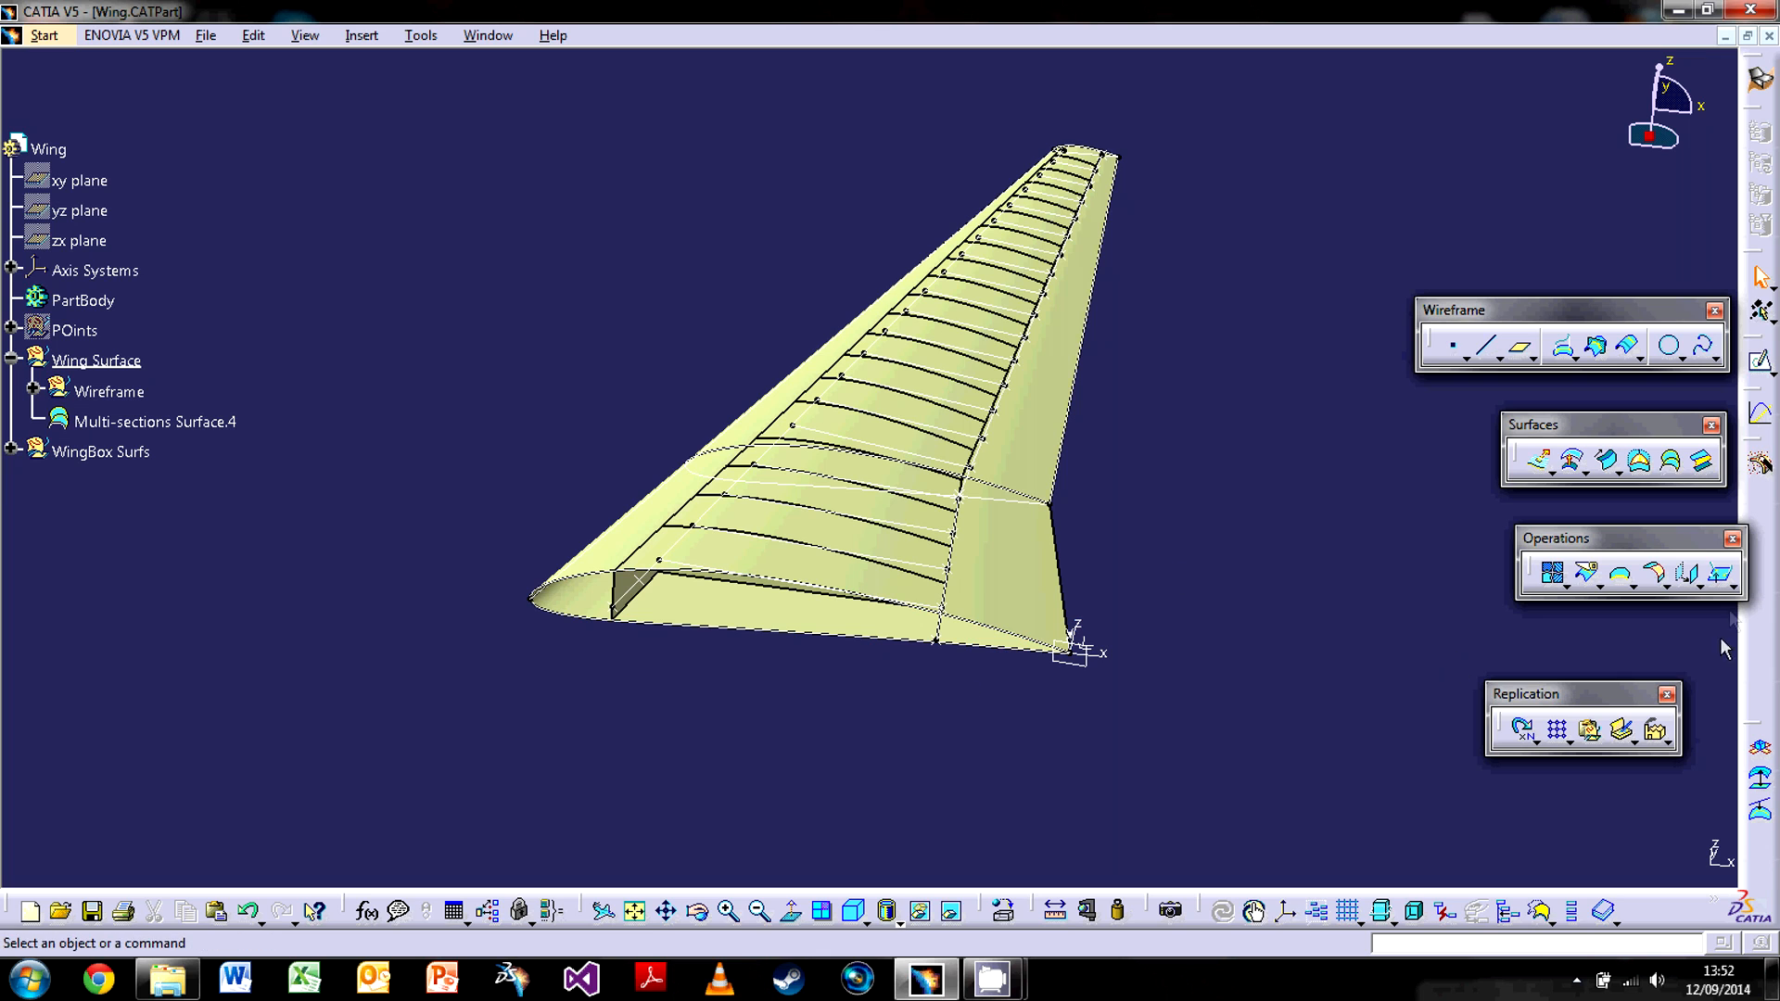
{"action": "left_click", "coordinate": [1588, 575]}
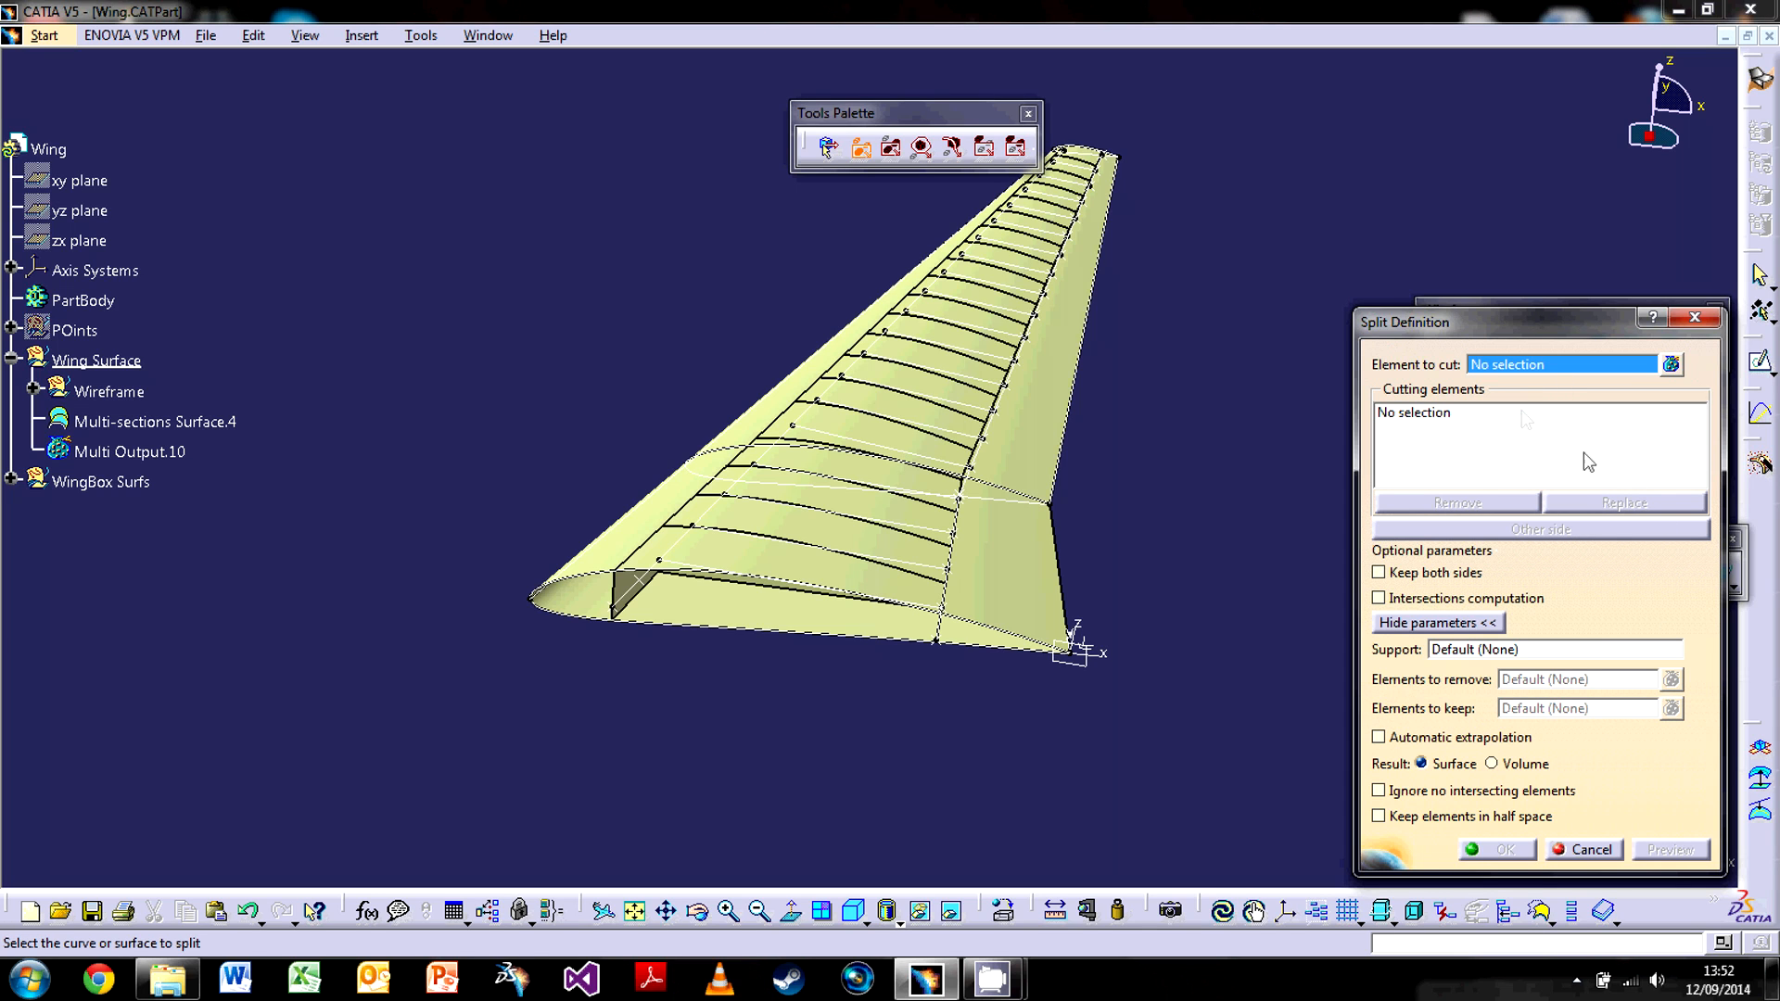
{"action": "middle_click_drag", "start_coordinate": [1091, 559], "coordinate": [999, 525]}
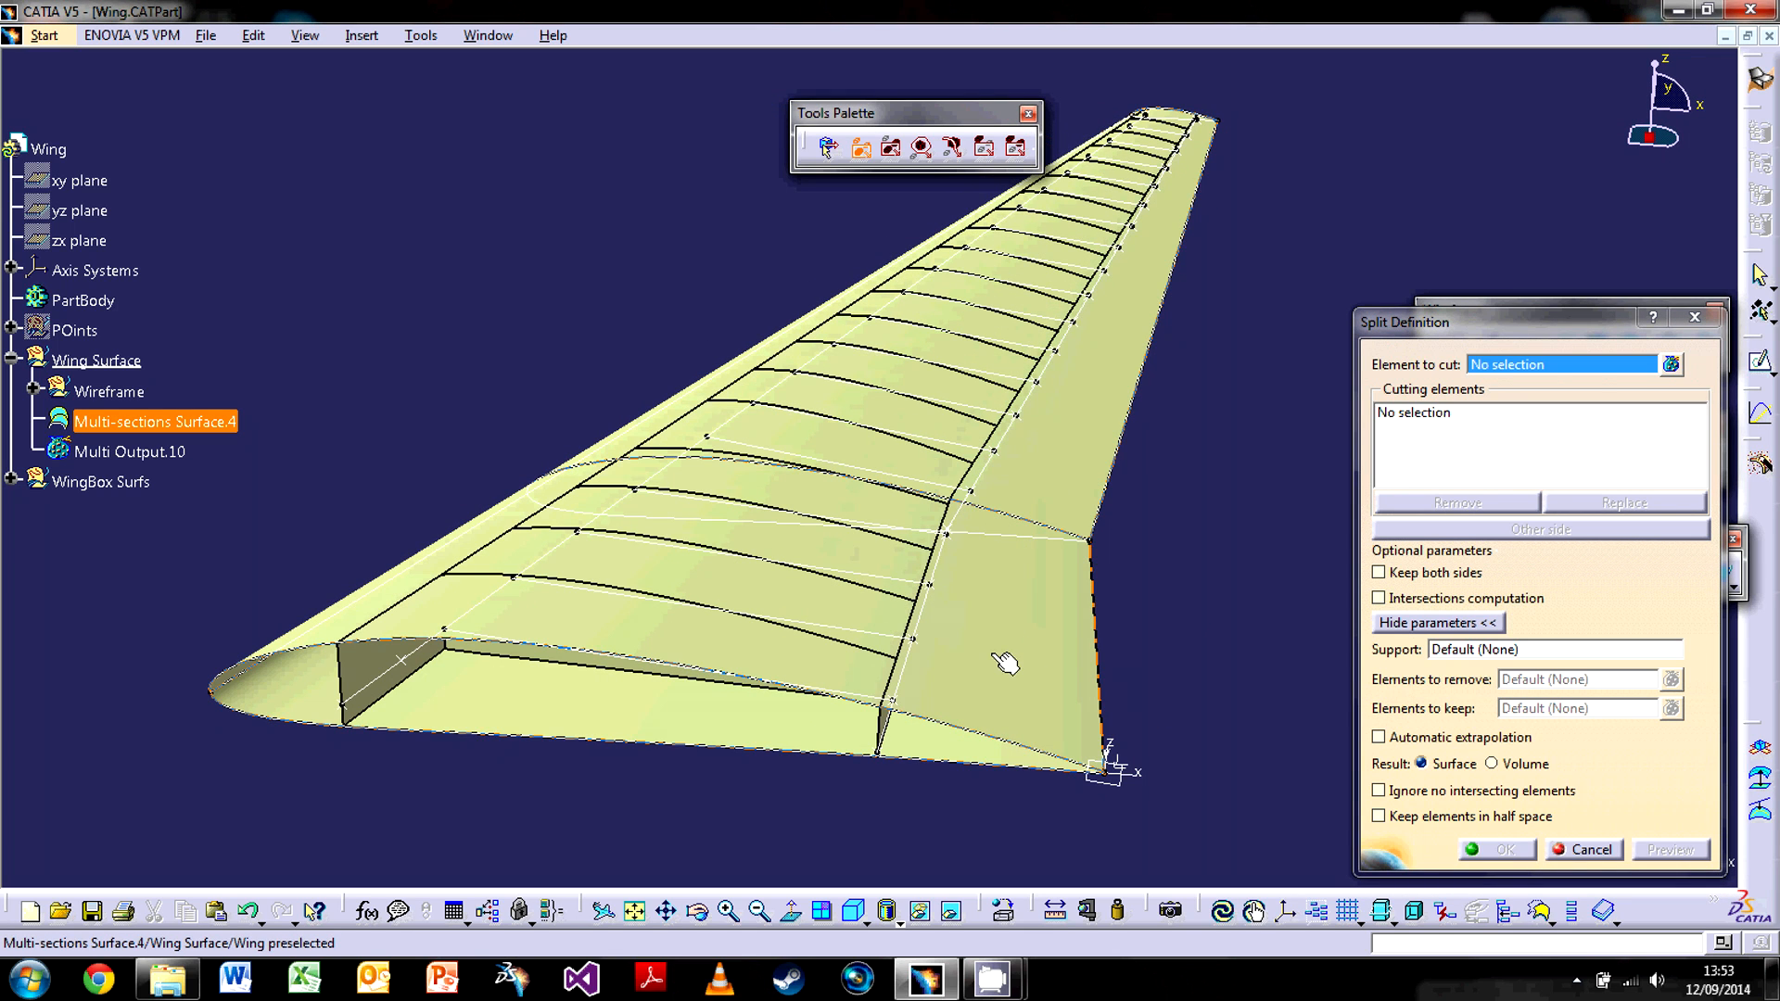
{"action": "left_click", "coordinate": [1004, 662]}
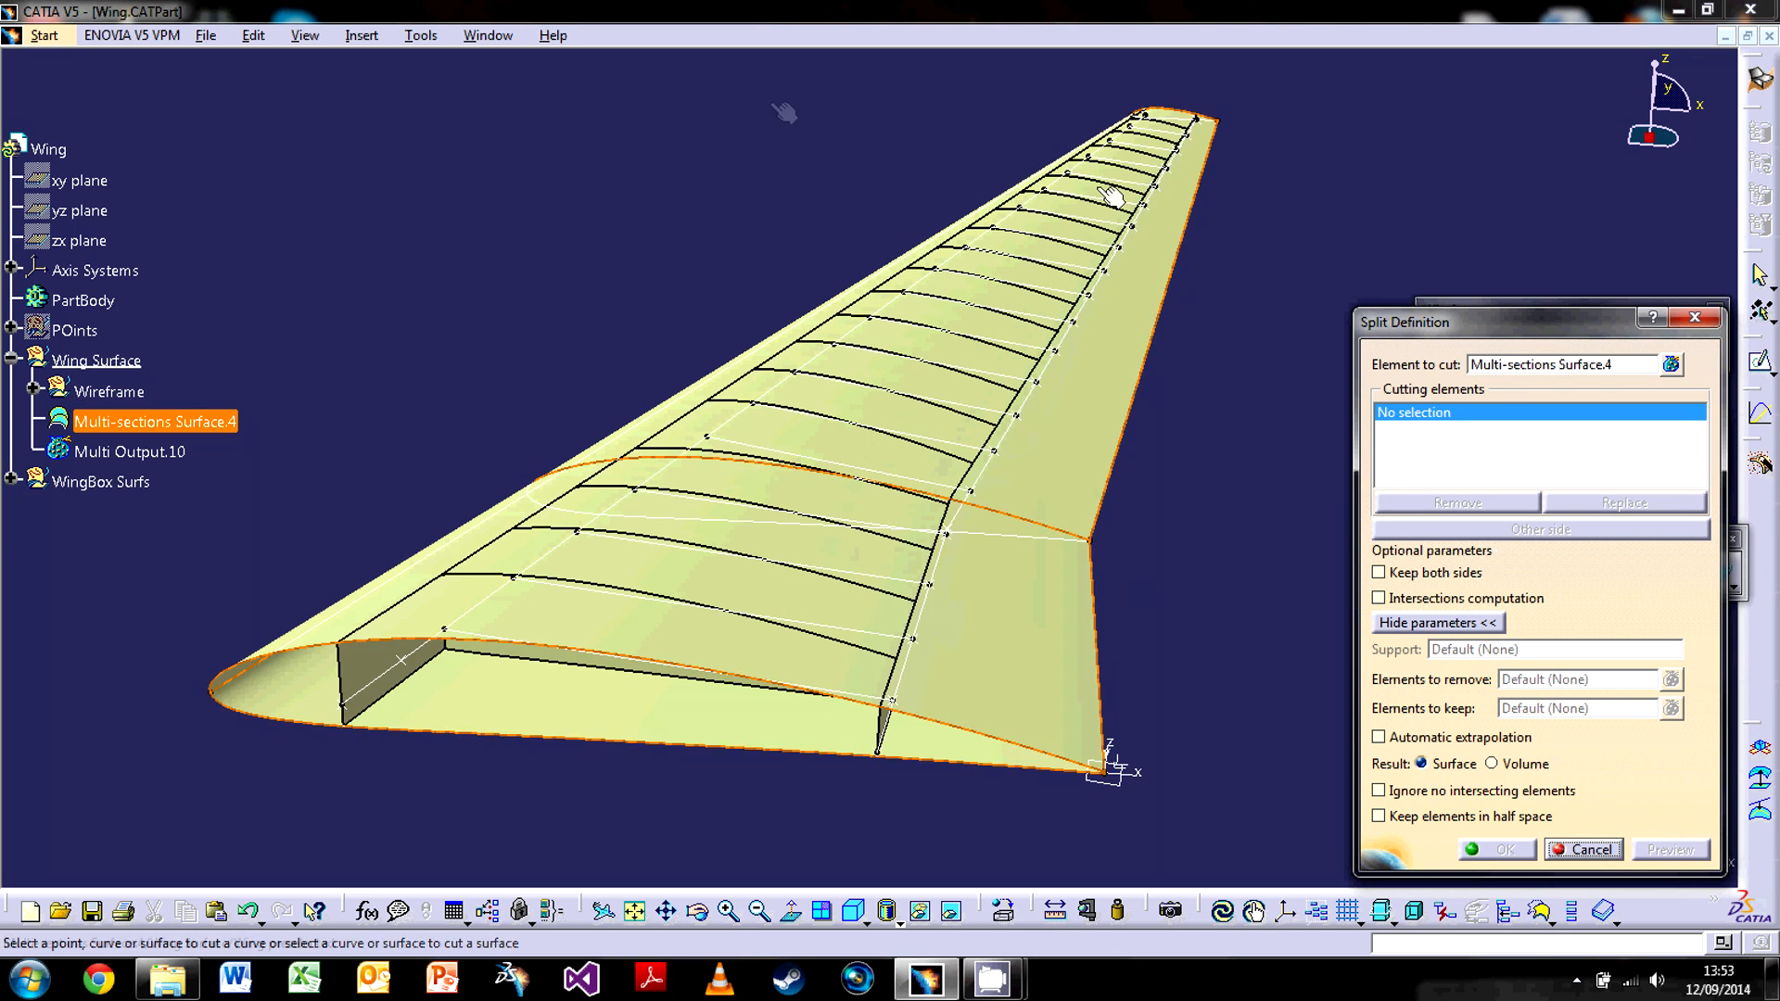
{"action": "middle_click_drag", "start_coordinate": [602, 548], "coordinate": [534, 543]}
{"action": "scroll", "coordinate": [534, 544], "scroll_direction": "down", "scroll_amount": 1}
{"action": "middle_click_drag", "start_coordinate": [727, 717], "coordinate": [803, 632]}
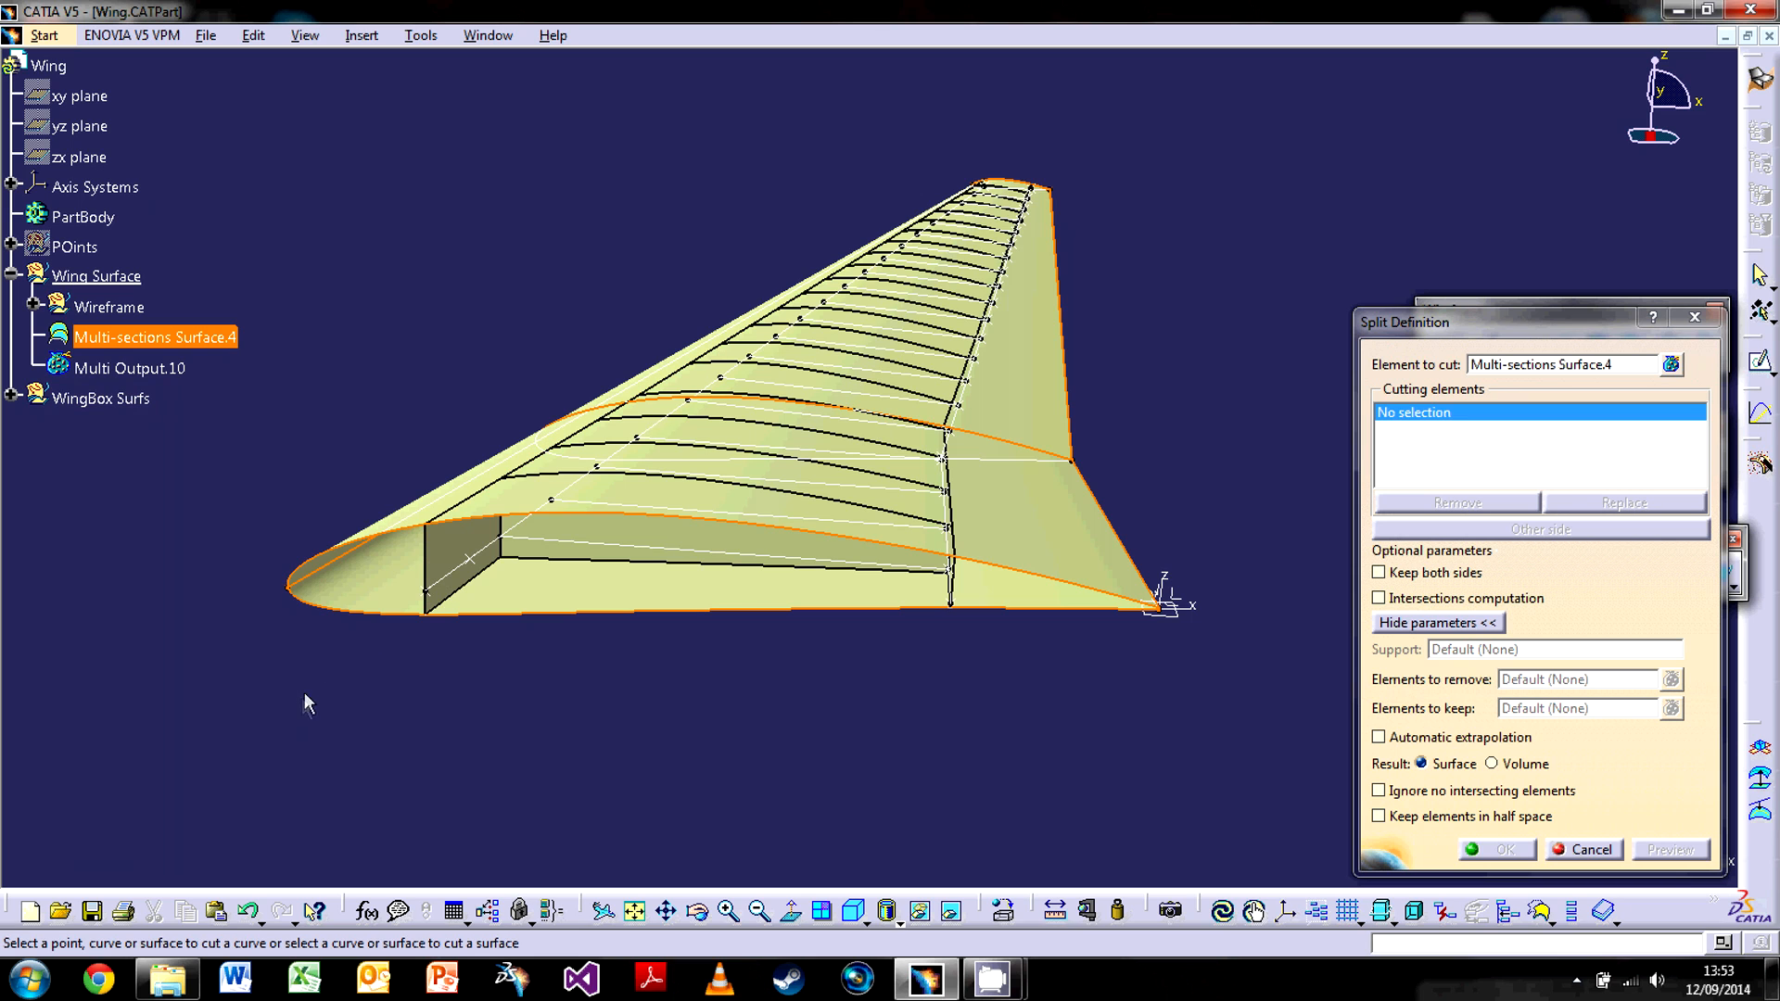
{"action": "middle_click_drag", "start_coordinate": [930, 596], "coordinate": [900, 712]}
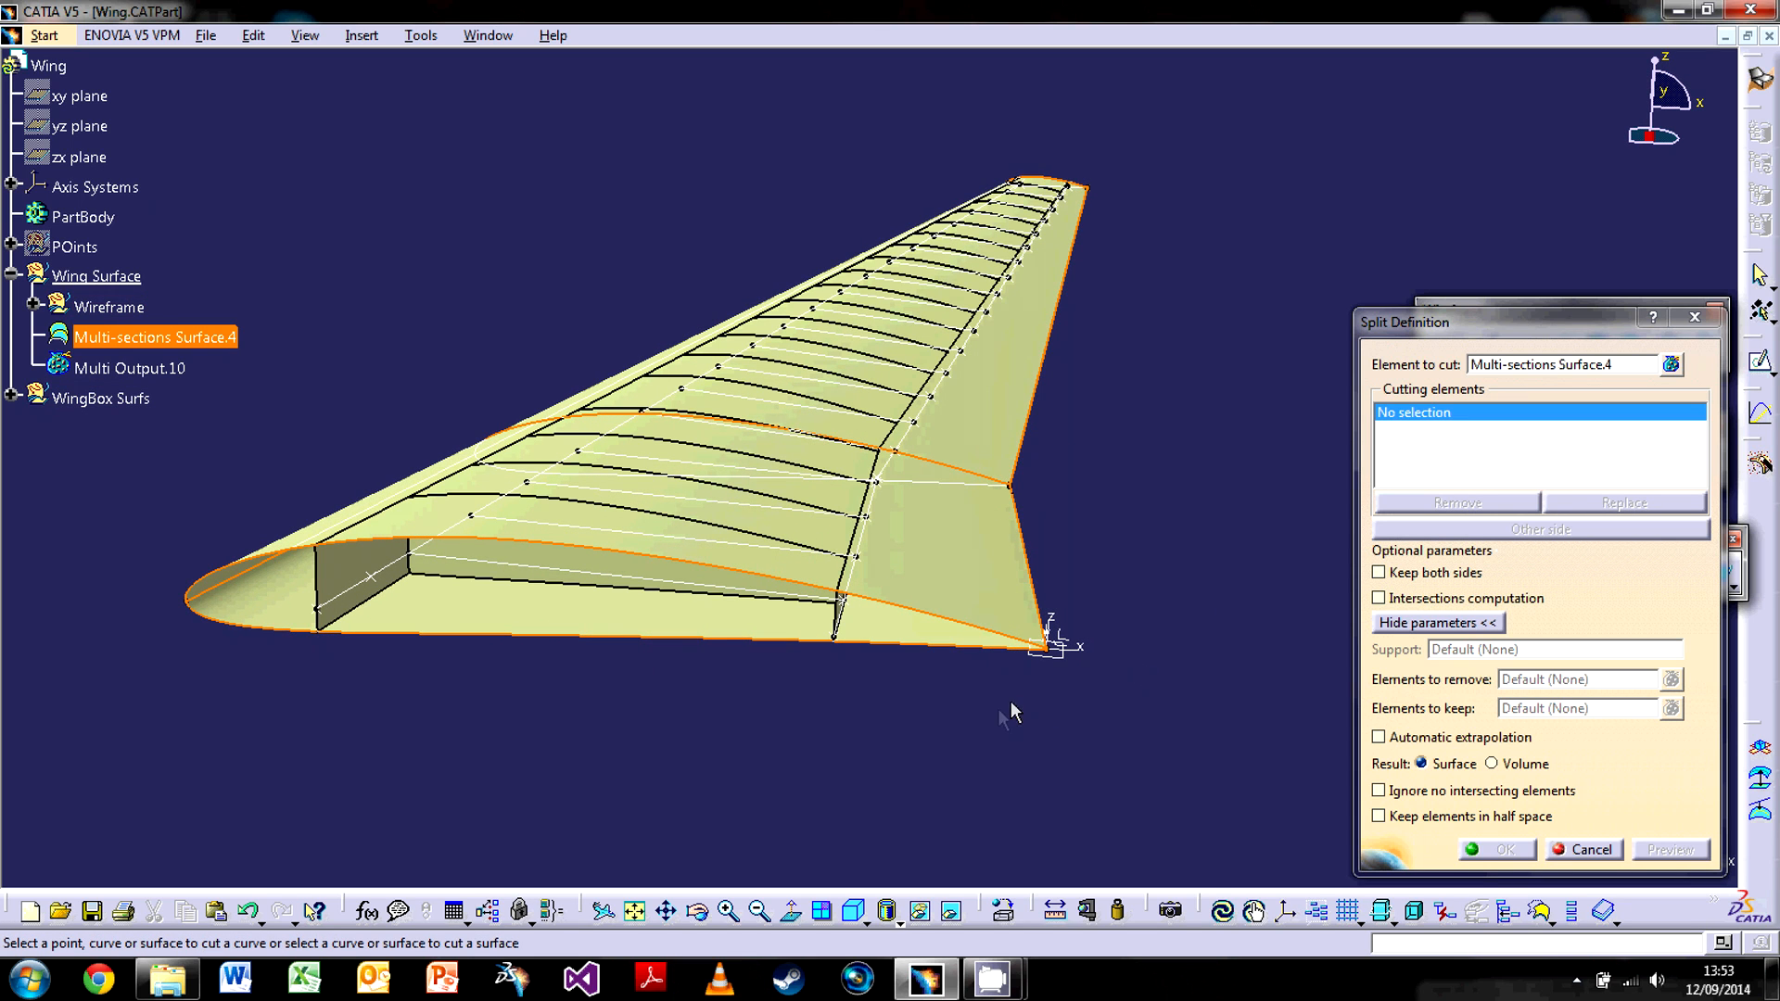
{"action": "middle_click_drag", "start_coordinate": [1053, 636], "coordinate": [779, 547]}
{"action": "left_click", "coordinate": [1023, 623]}
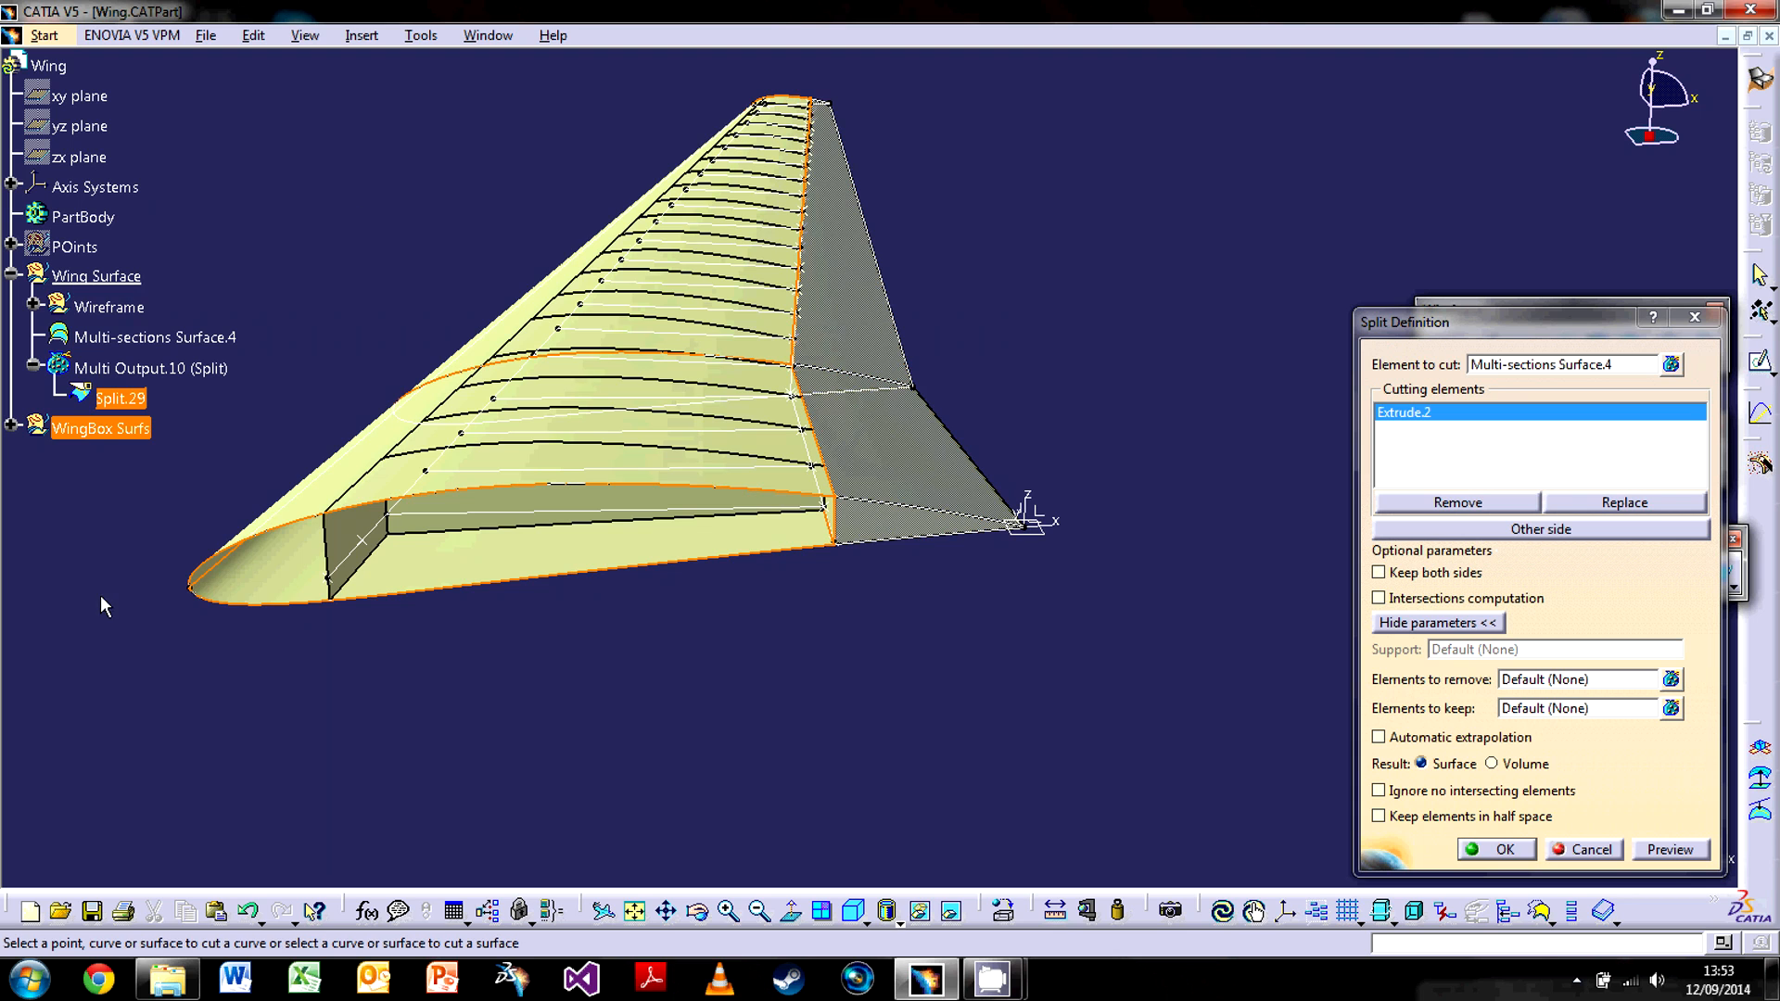
Switch the split to keep the trailing-edge portion behind the rear spar and create it.
{"action": "left_click", "coordinate": [1463, 535]}
{"action": "middle_click_drag", "start_coordinate": [857, 400], "coordinate": [757, 311]}
{"action": "middle_click_drag", "start_coordinate": [770, 588], "coordinate": [768, 250]}
{"action": "middle_click_drag", "start_coordinate": [731, 507], "coordinate": [693, 480]}
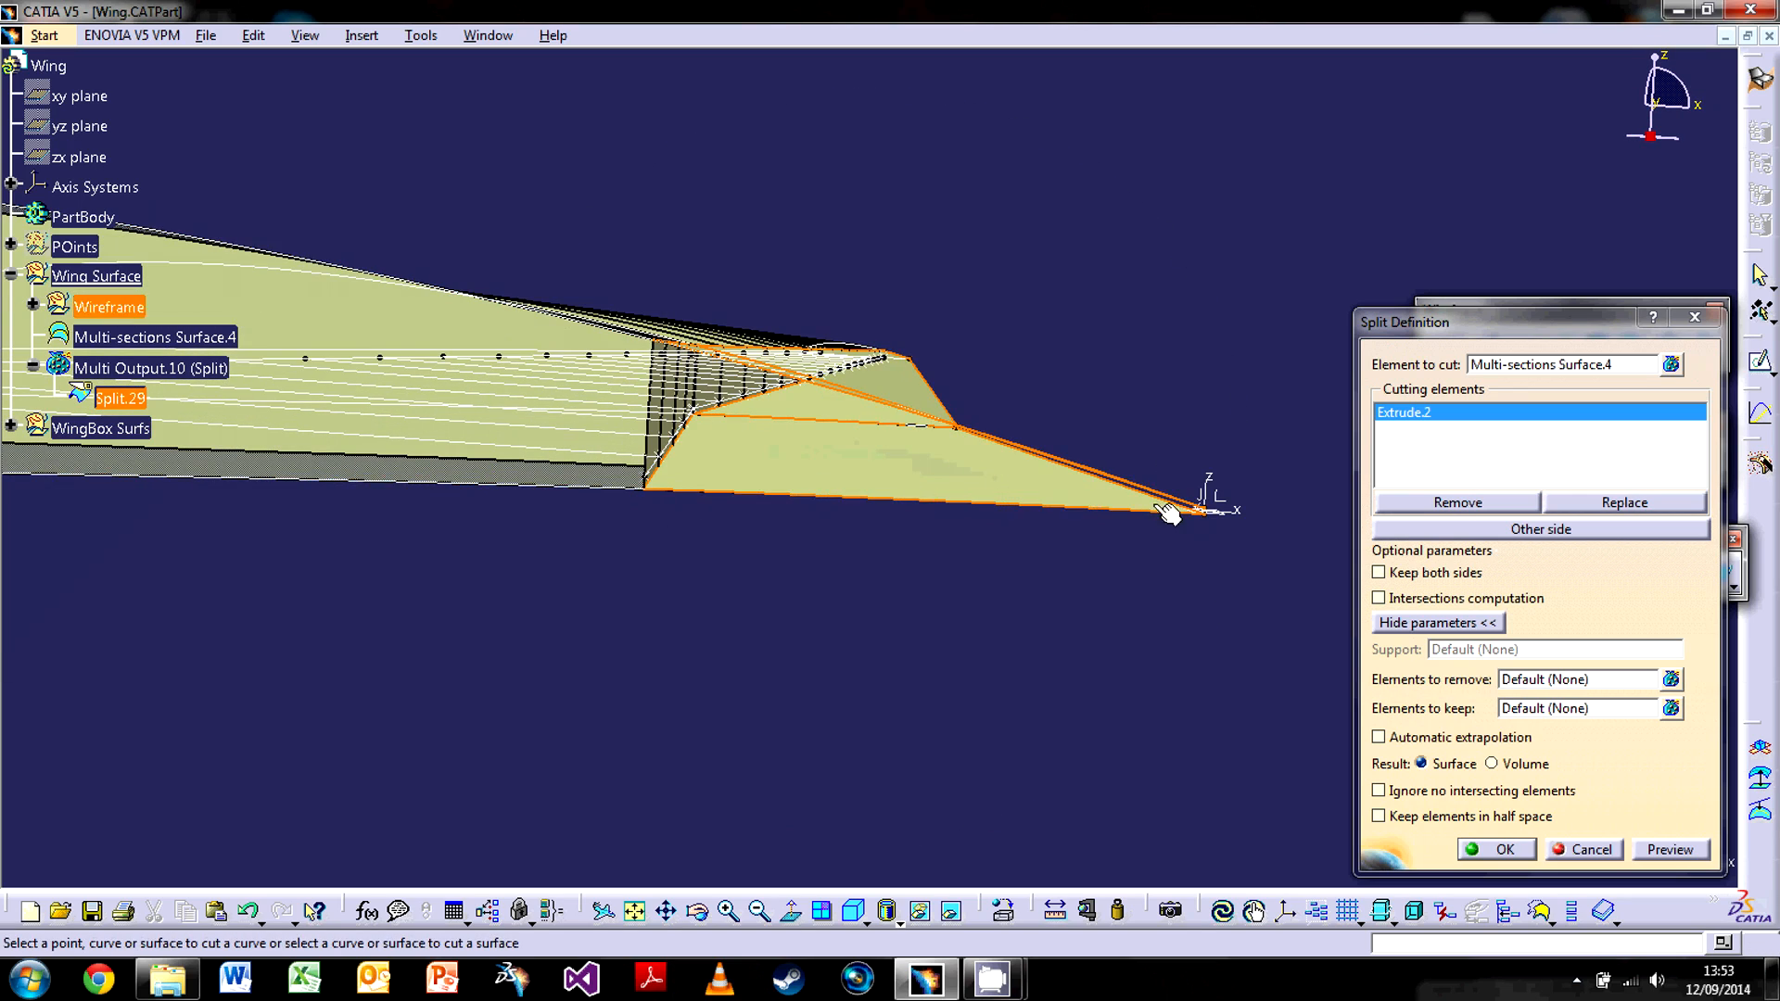
{"action": "middle_click_drag", "start_coordinate": [1013, 453], "coordinate": [1141, 755]}
{"action": "left_click", "coordinate": [1505, 850]}
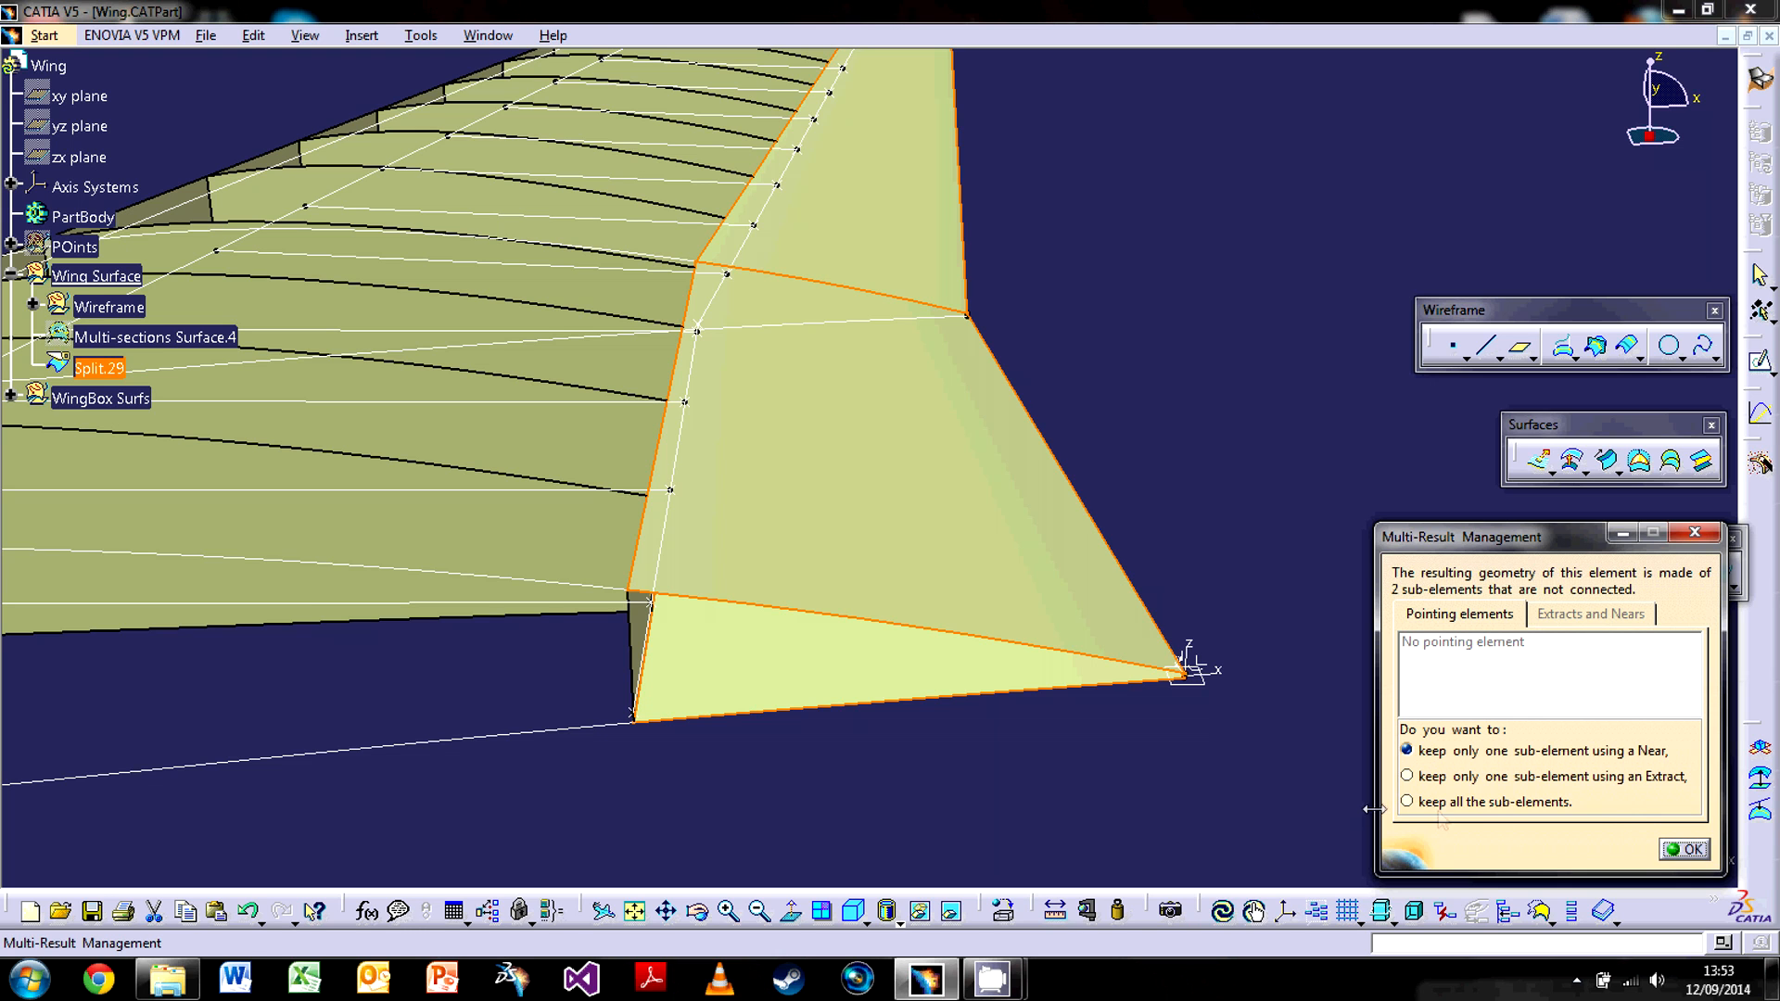
Keep only one sub-element of Split.29 with a Near, using the joined rear spar curve Join.8 as the reference for the lower skin.
{"action": "middle_click_drag", "start_coordinate": [860, 731], "coordinate": [844, 669]}
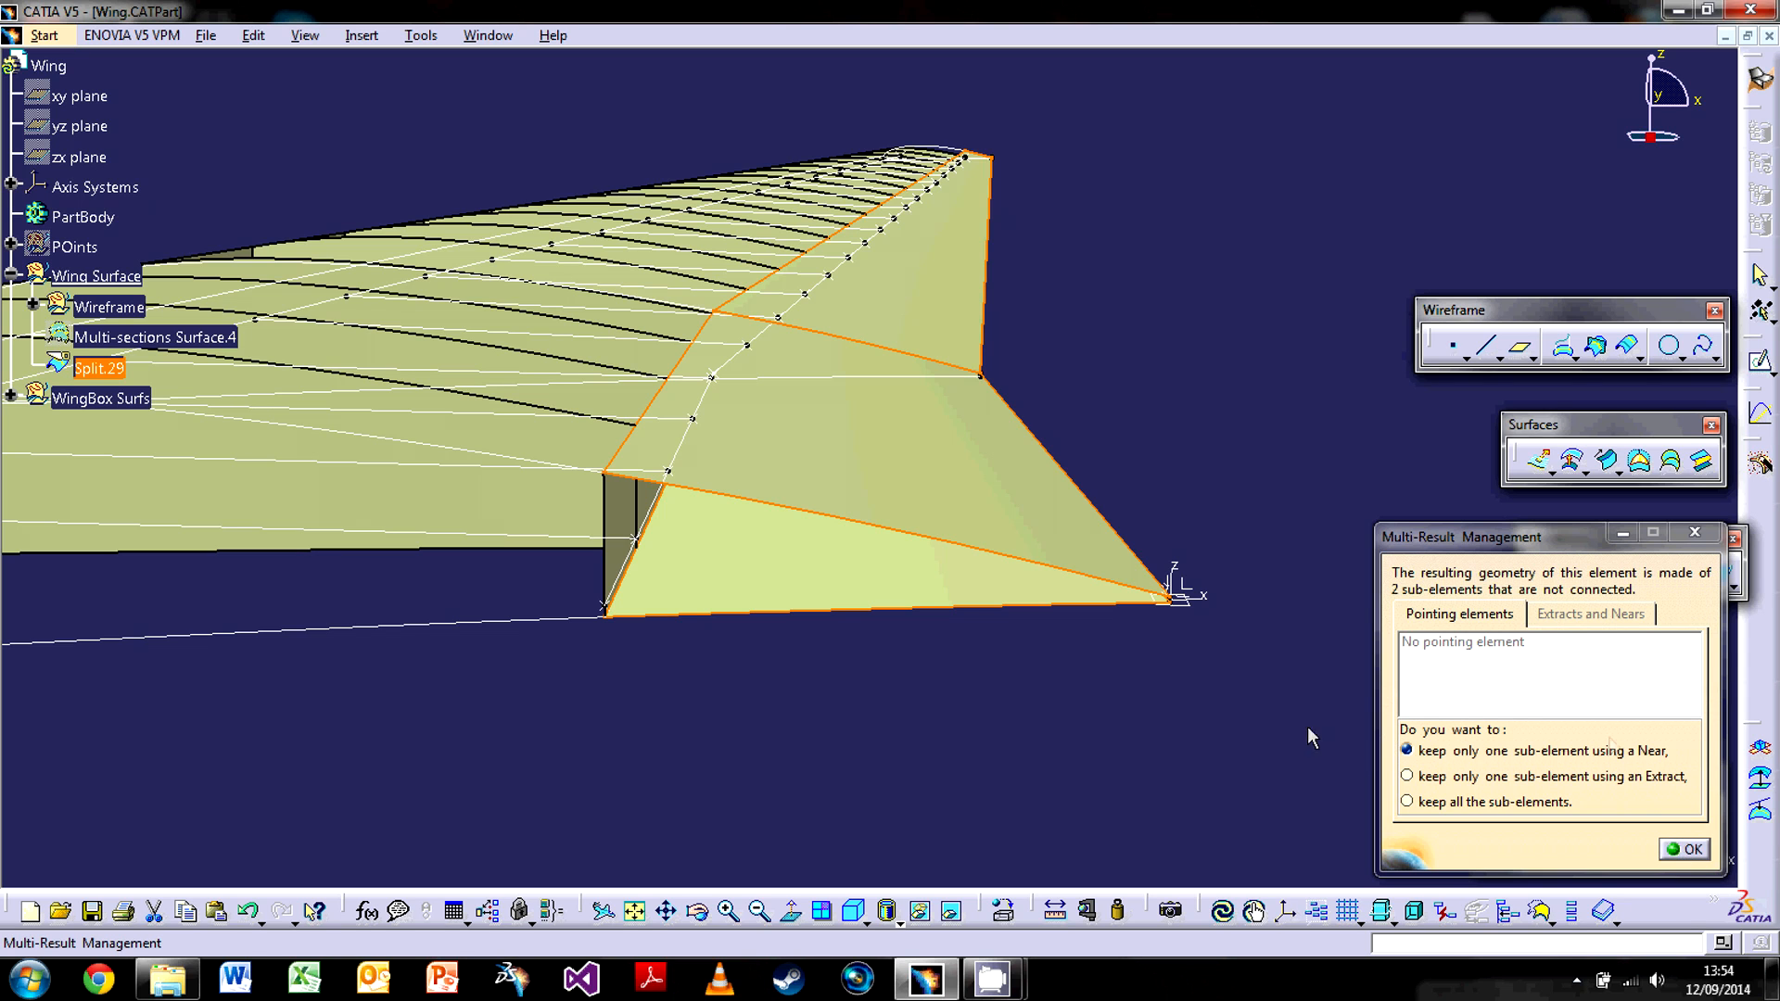
{"action": "left_click", "coordinate": [1685, 859]}
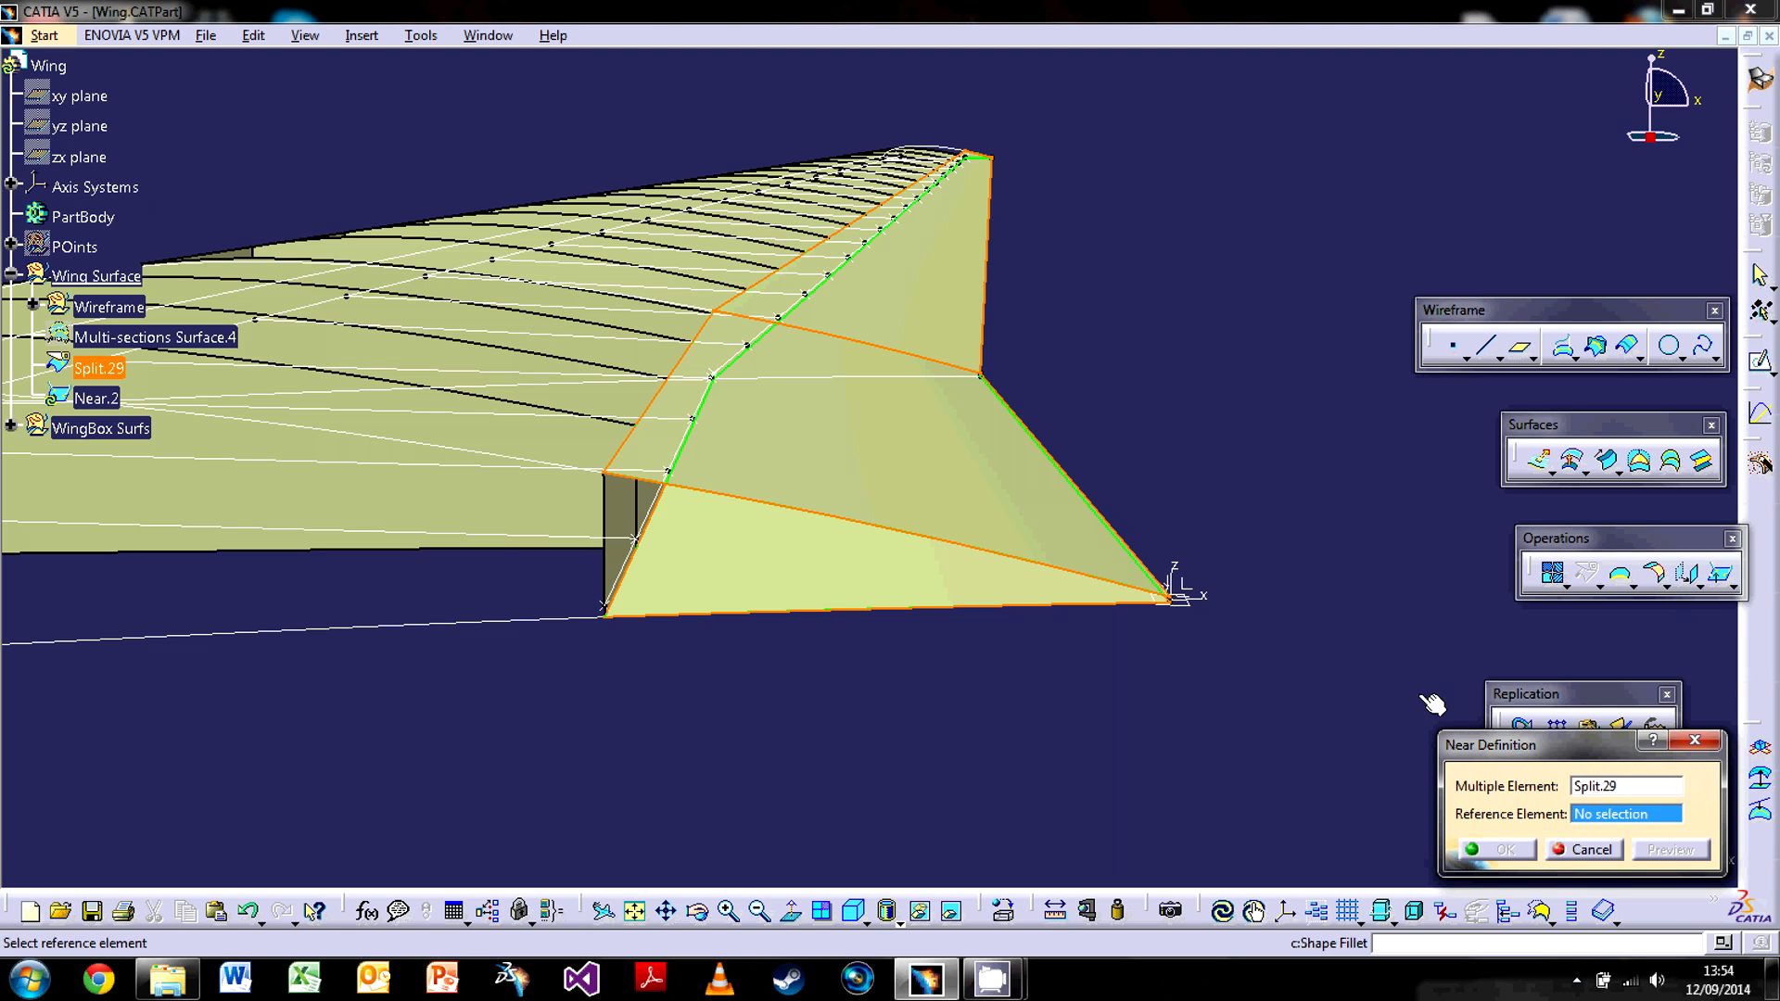
{"action": "middle_click_drag", "start_coordinate": [719, 568], "coordinate": [732, 477]}
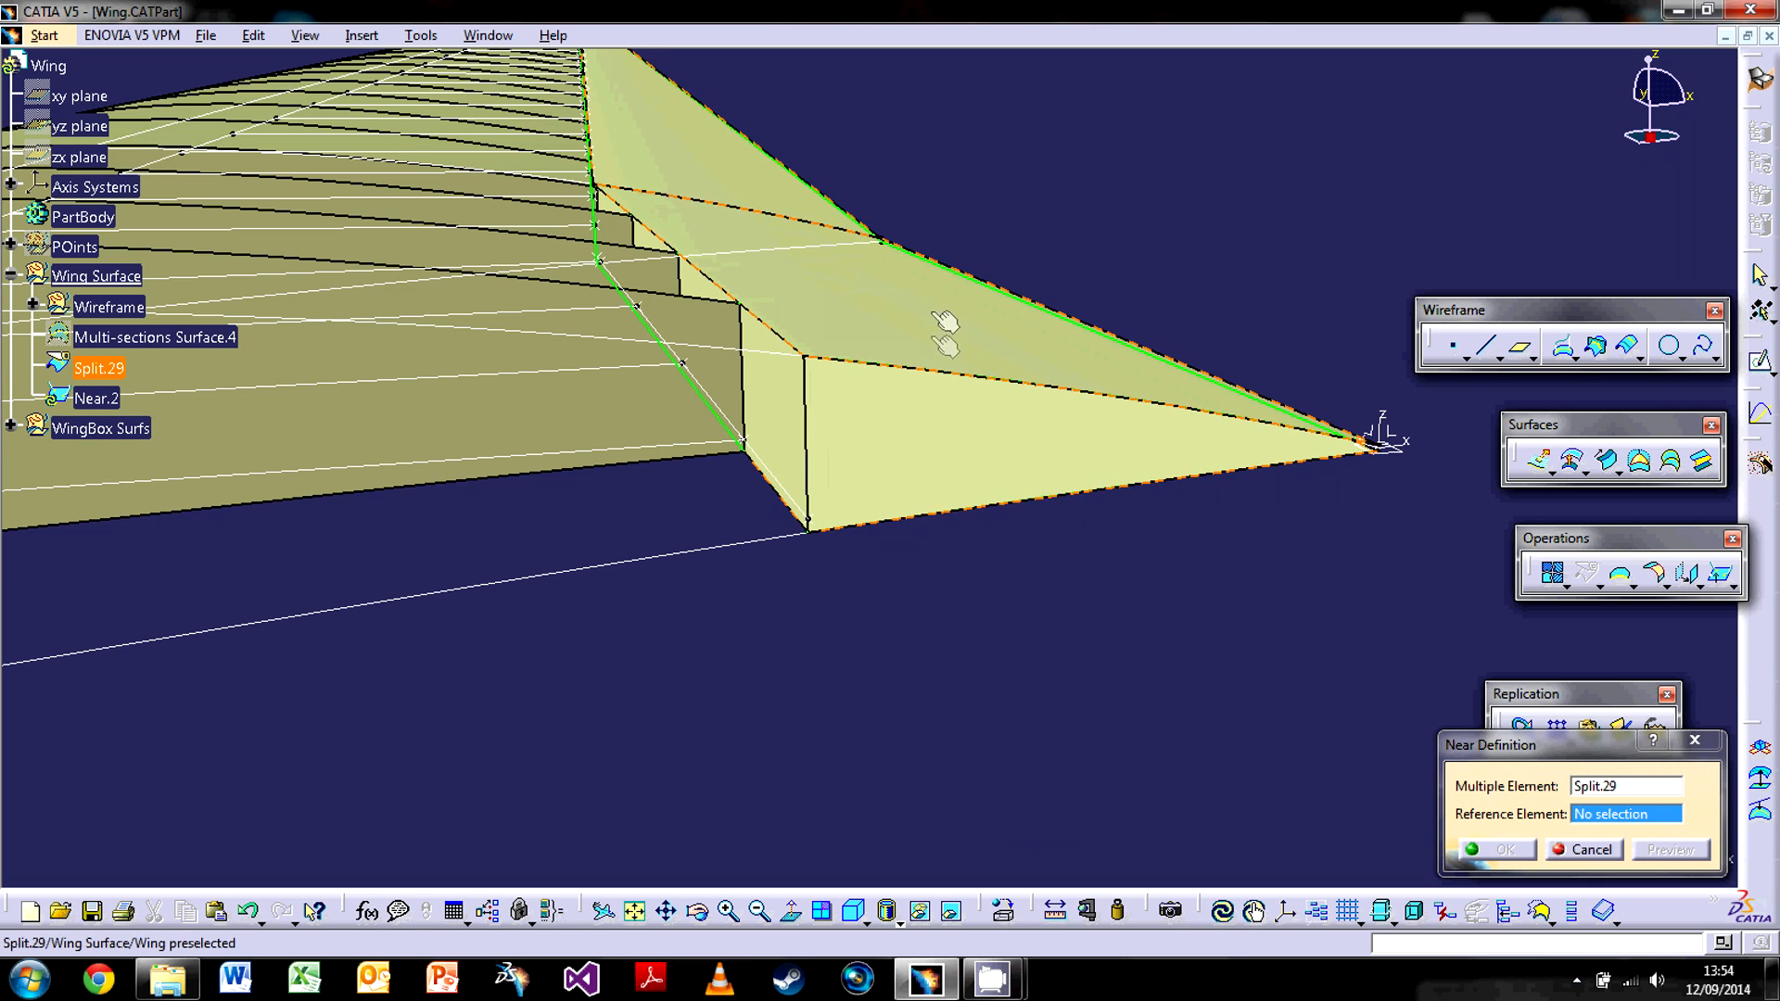
{"action": "left_click", "coordinate": [771, 461]}
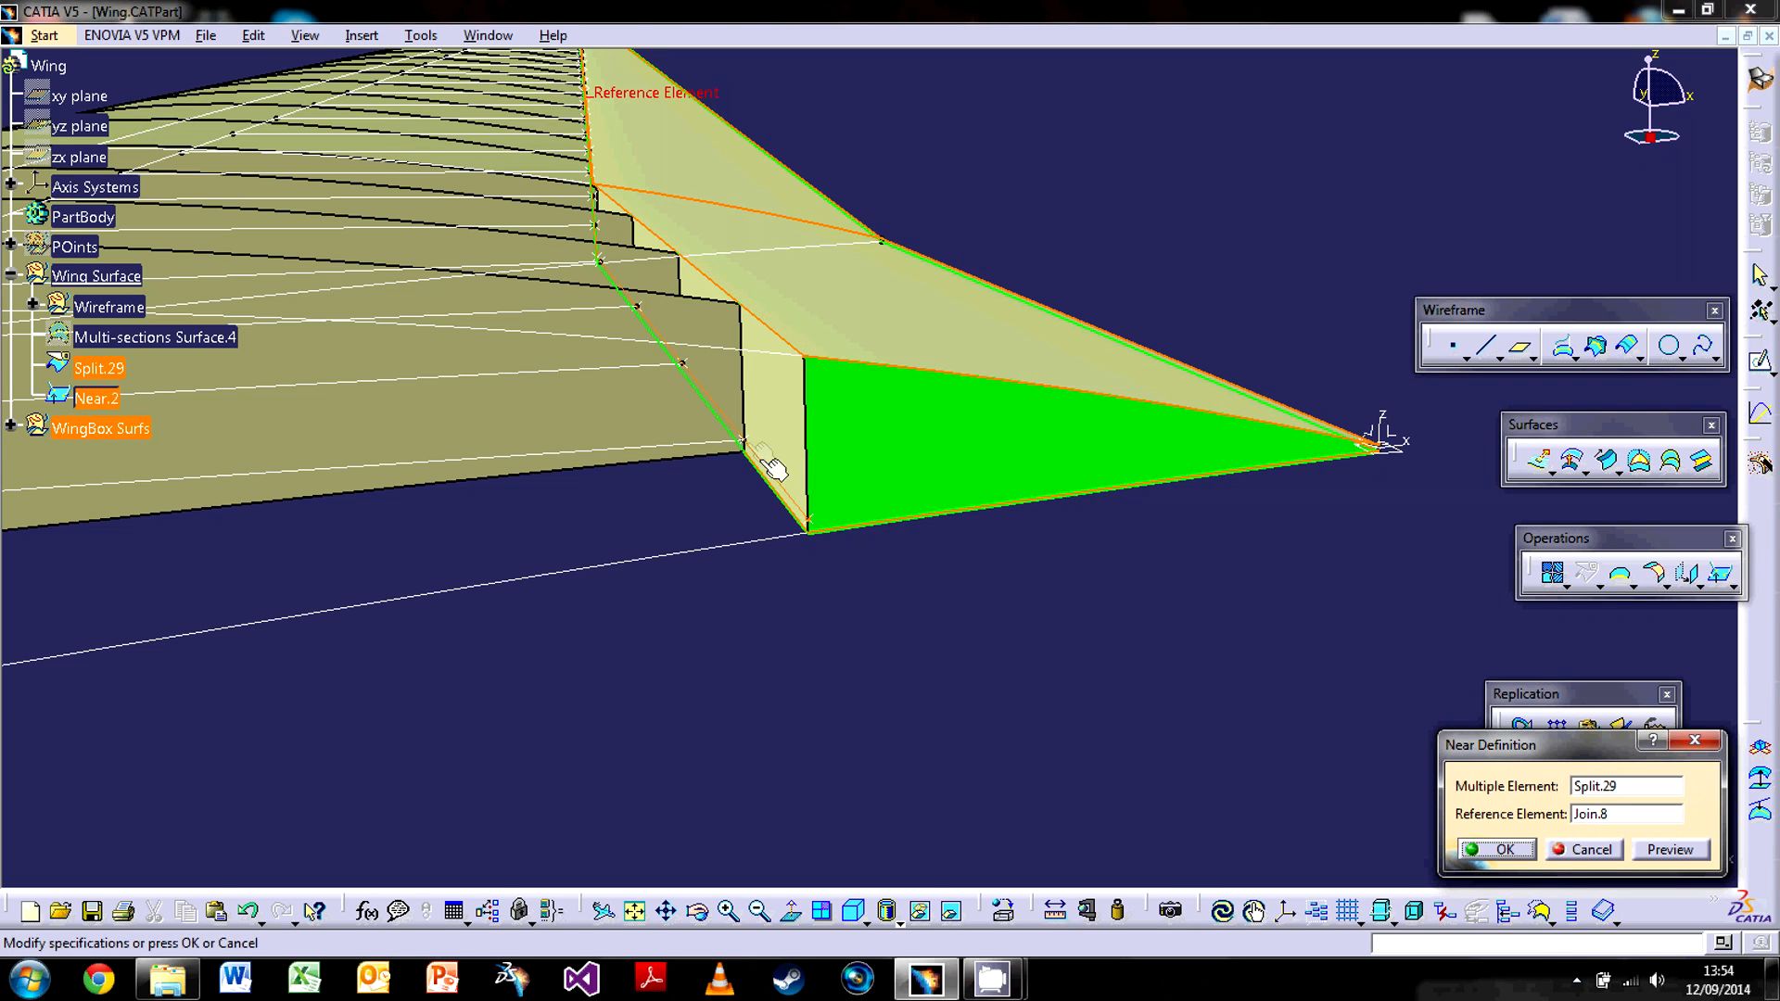
{"action": "middle_click_drag", "start_coordinate": [891, 541], "coordinate": [927, 593]}
{"action": "left_click", "coordinate": [1511, 850]}
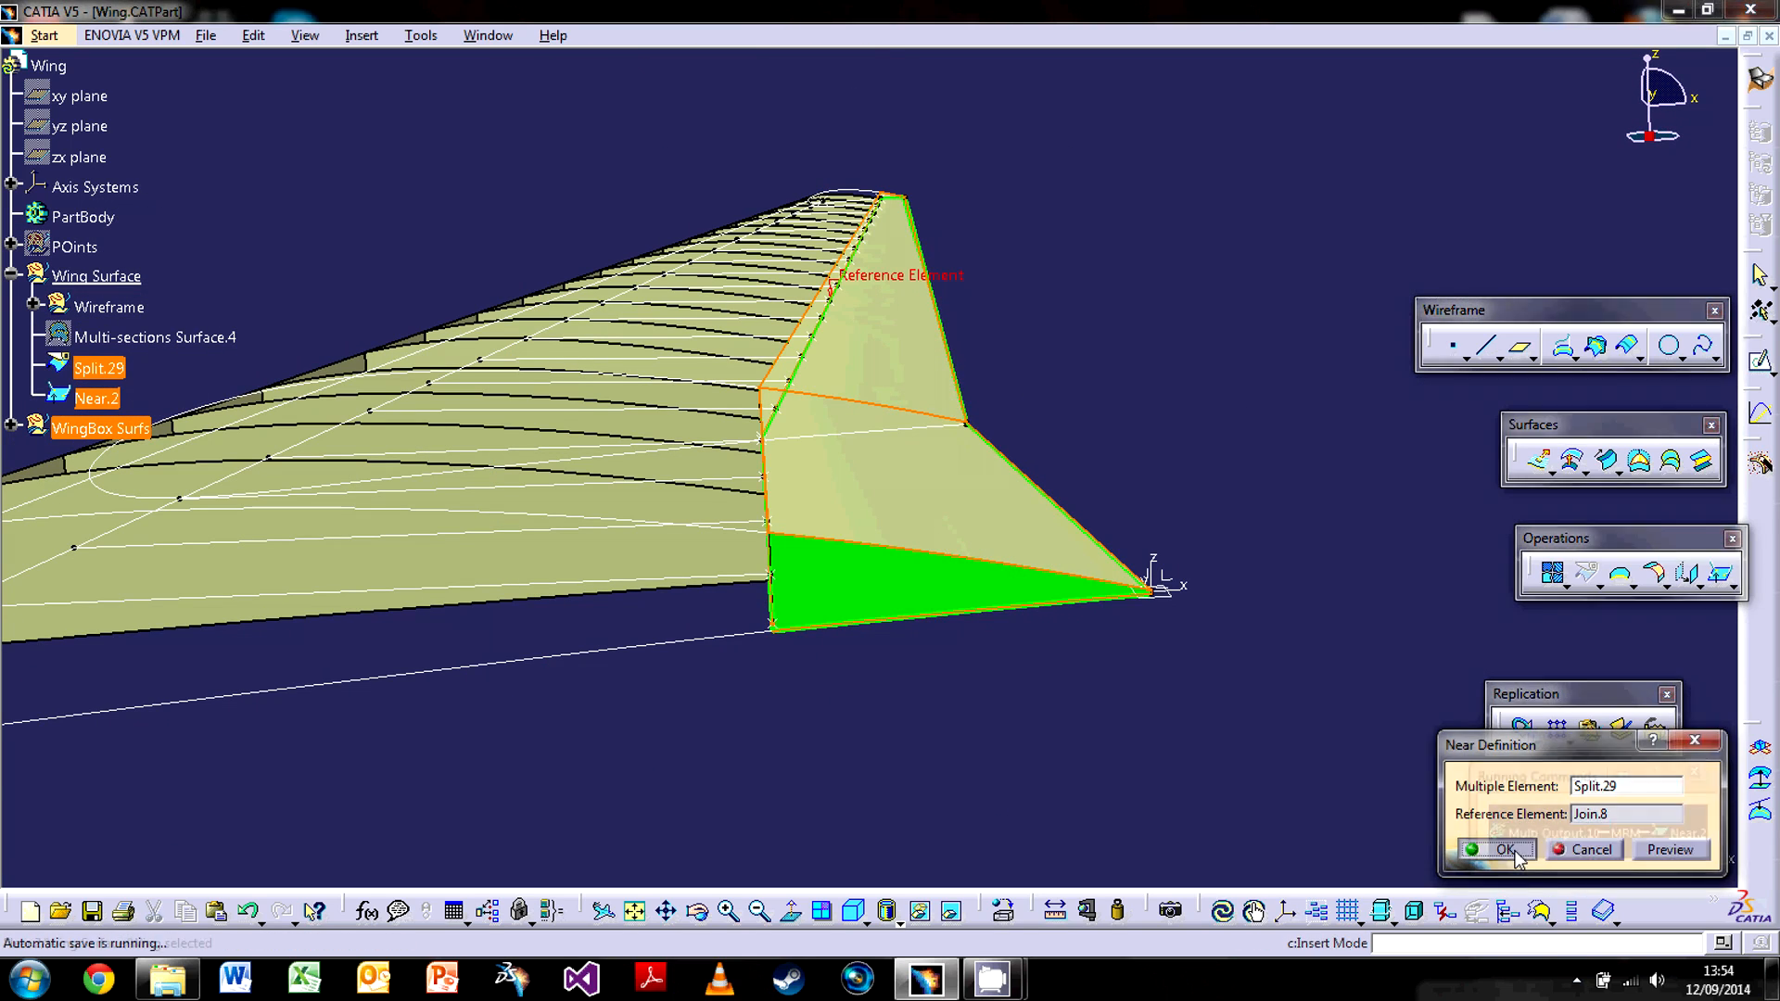
{"action": "middle_click_drag", "start_coordinate": [1085, 668], "coordinate": [1157, 528]}
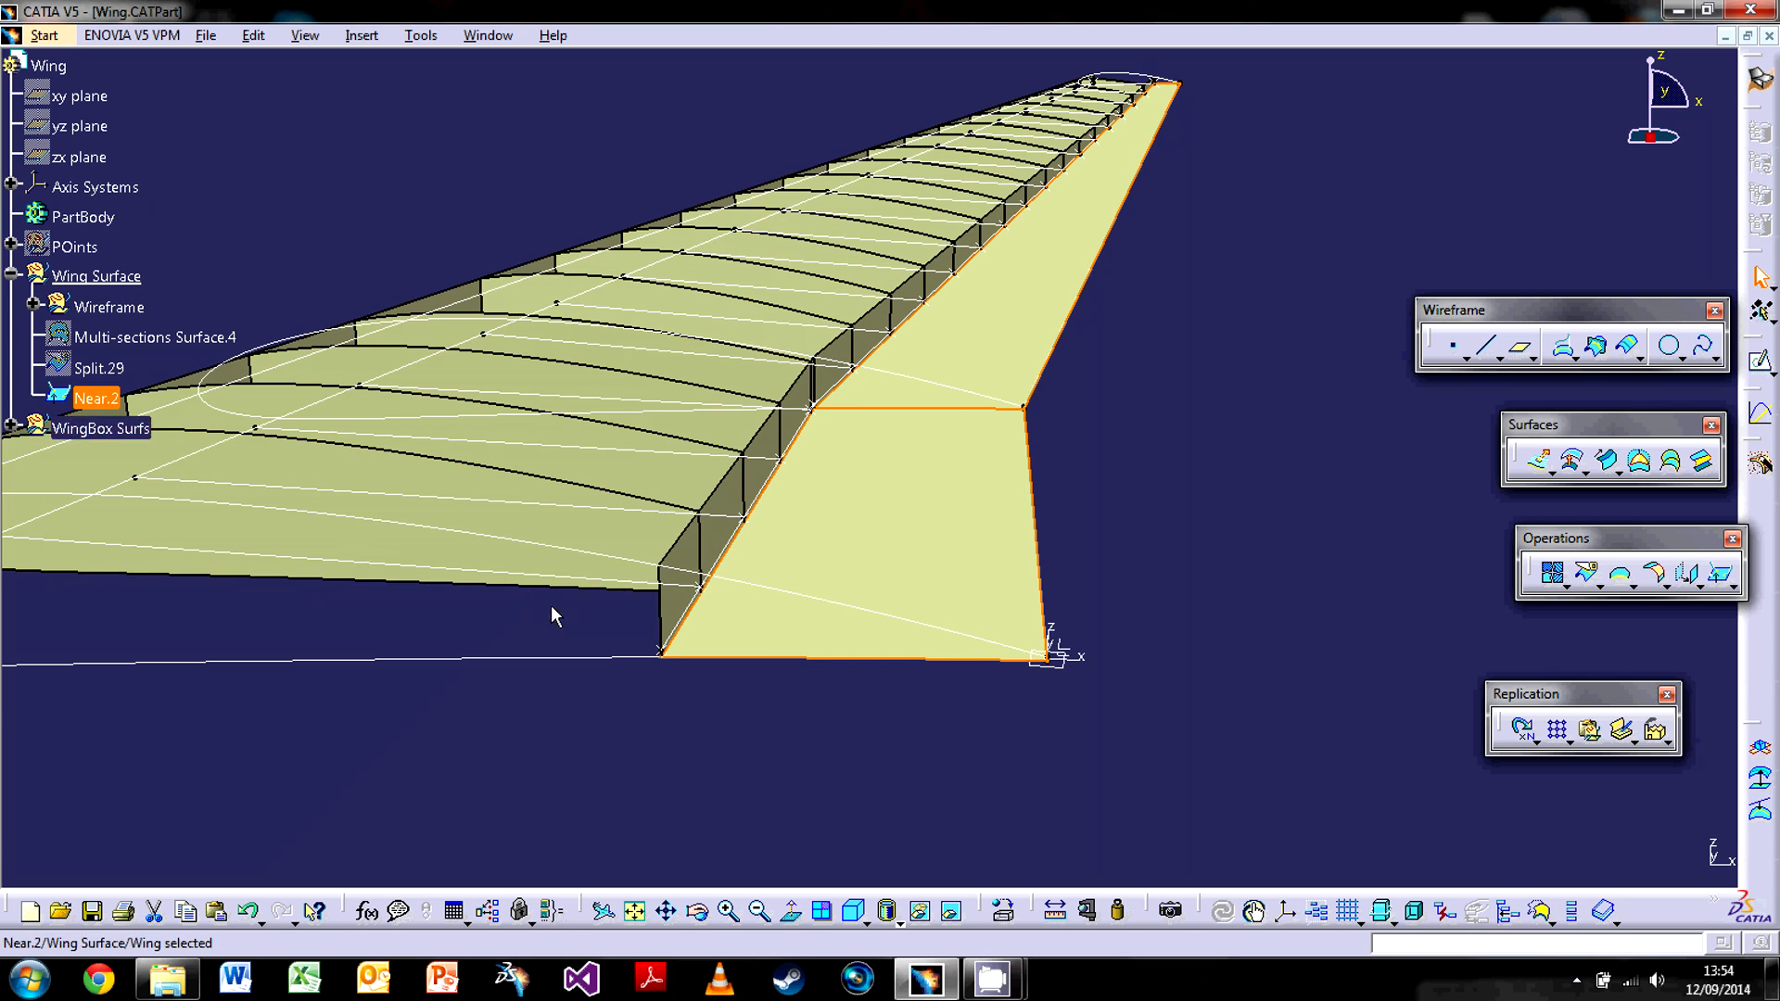
{"action": "middle_click_drag", "start_coordinate": [964, 418], "coordinate": [1053, 446]}
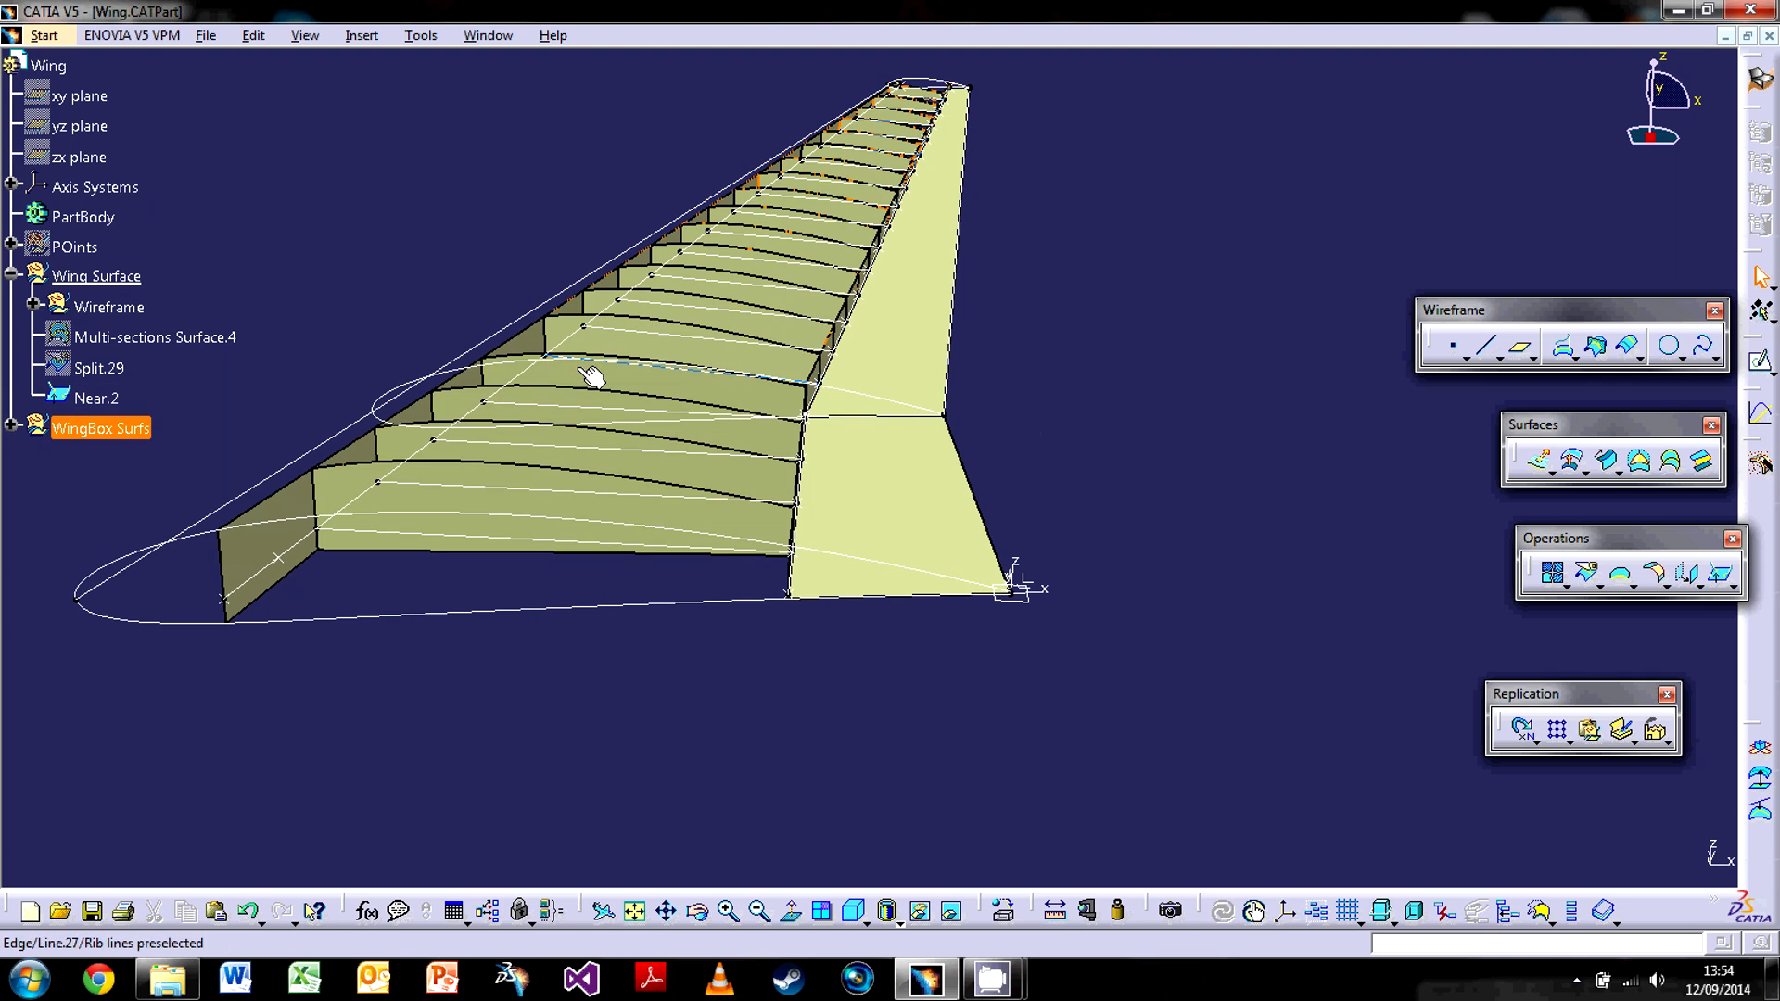
Show Multi-sections Surface.4 again and hide the lower trailing-edge surface Near.2.
{"action": "right_click", "coordinate": [162, 346]}
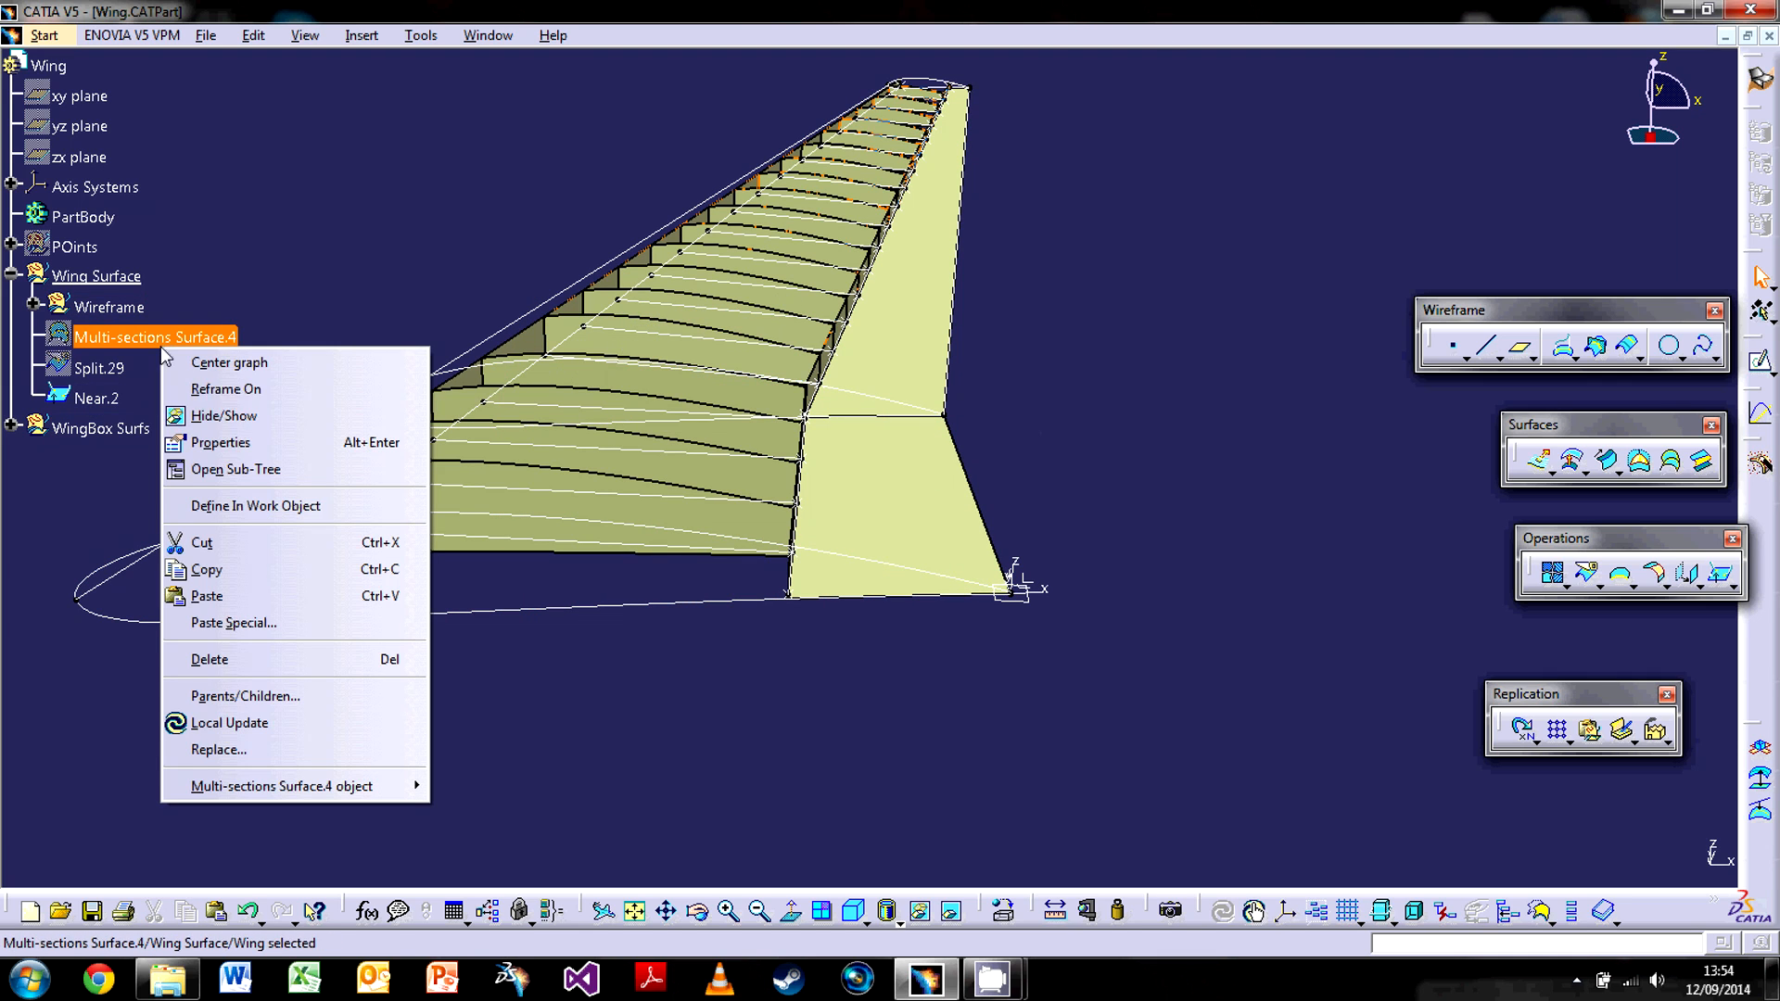
{"action": "left_click", "coordinate": [241, 423]}
{"action": "middle_click_drag", "start_coordinate": [536, 621], "coordinate": [561, 520]}
{"action": "right_click", "coordinate": [110, 401]}
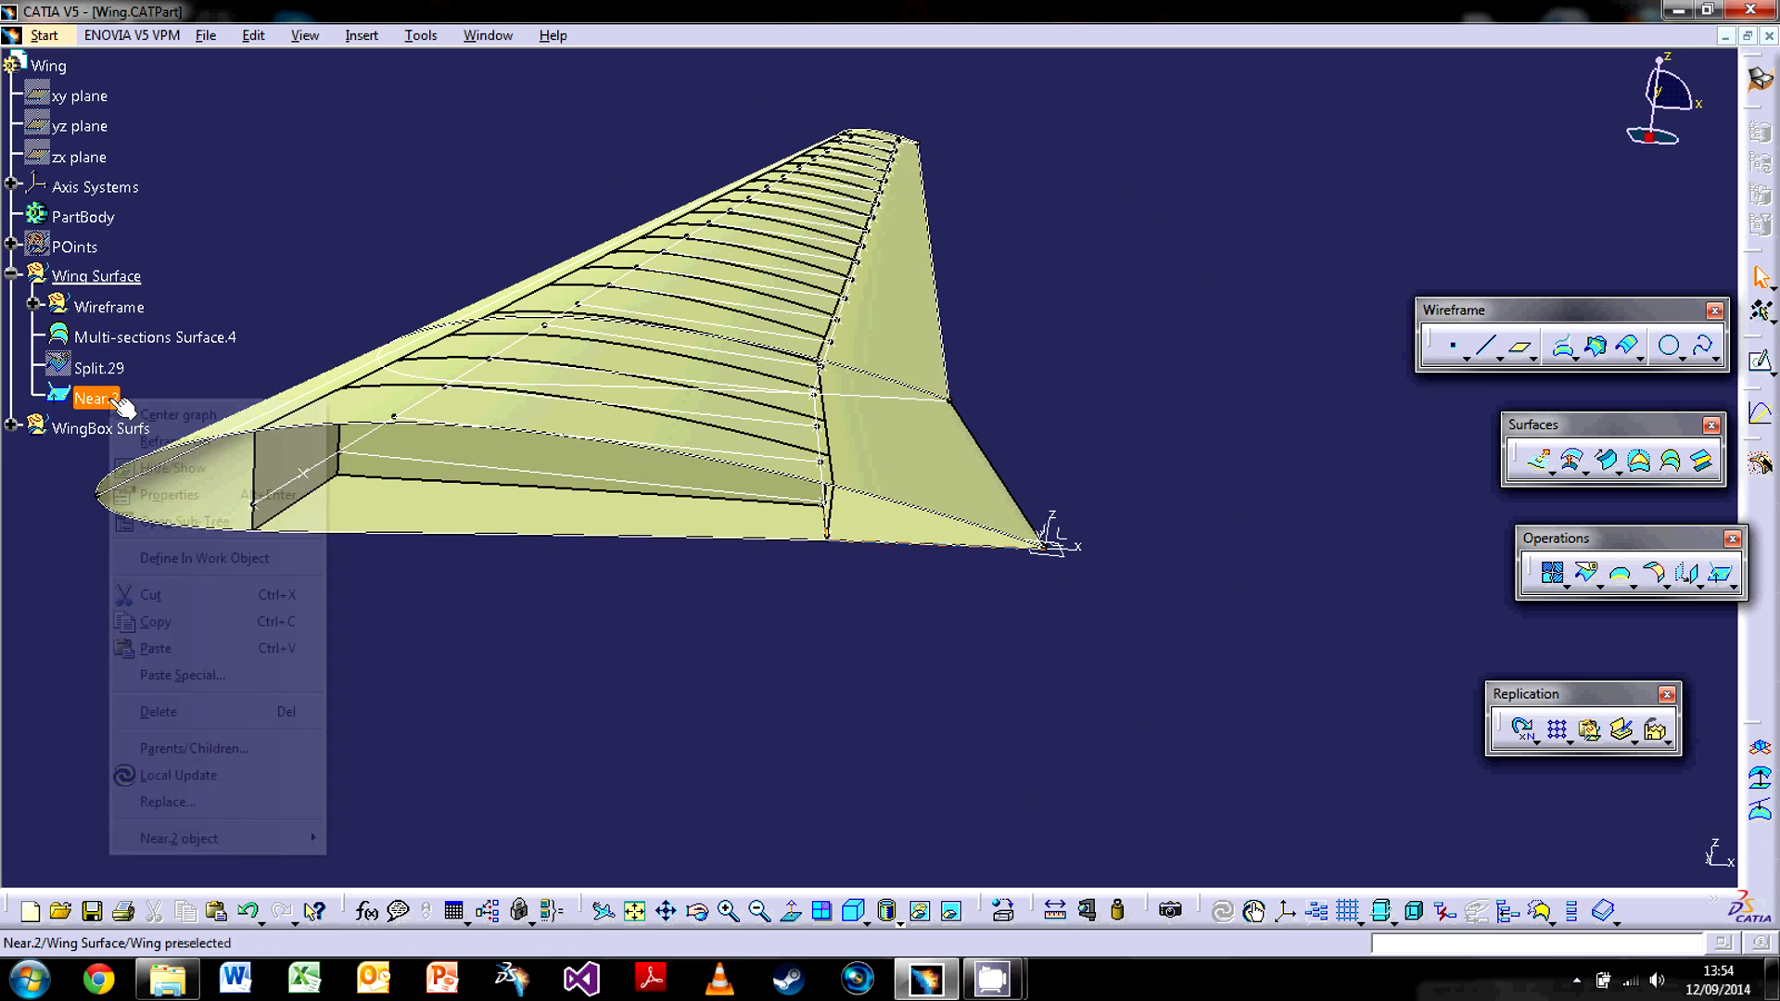
{"action": "left_click", "coordinate": [172, 469]}
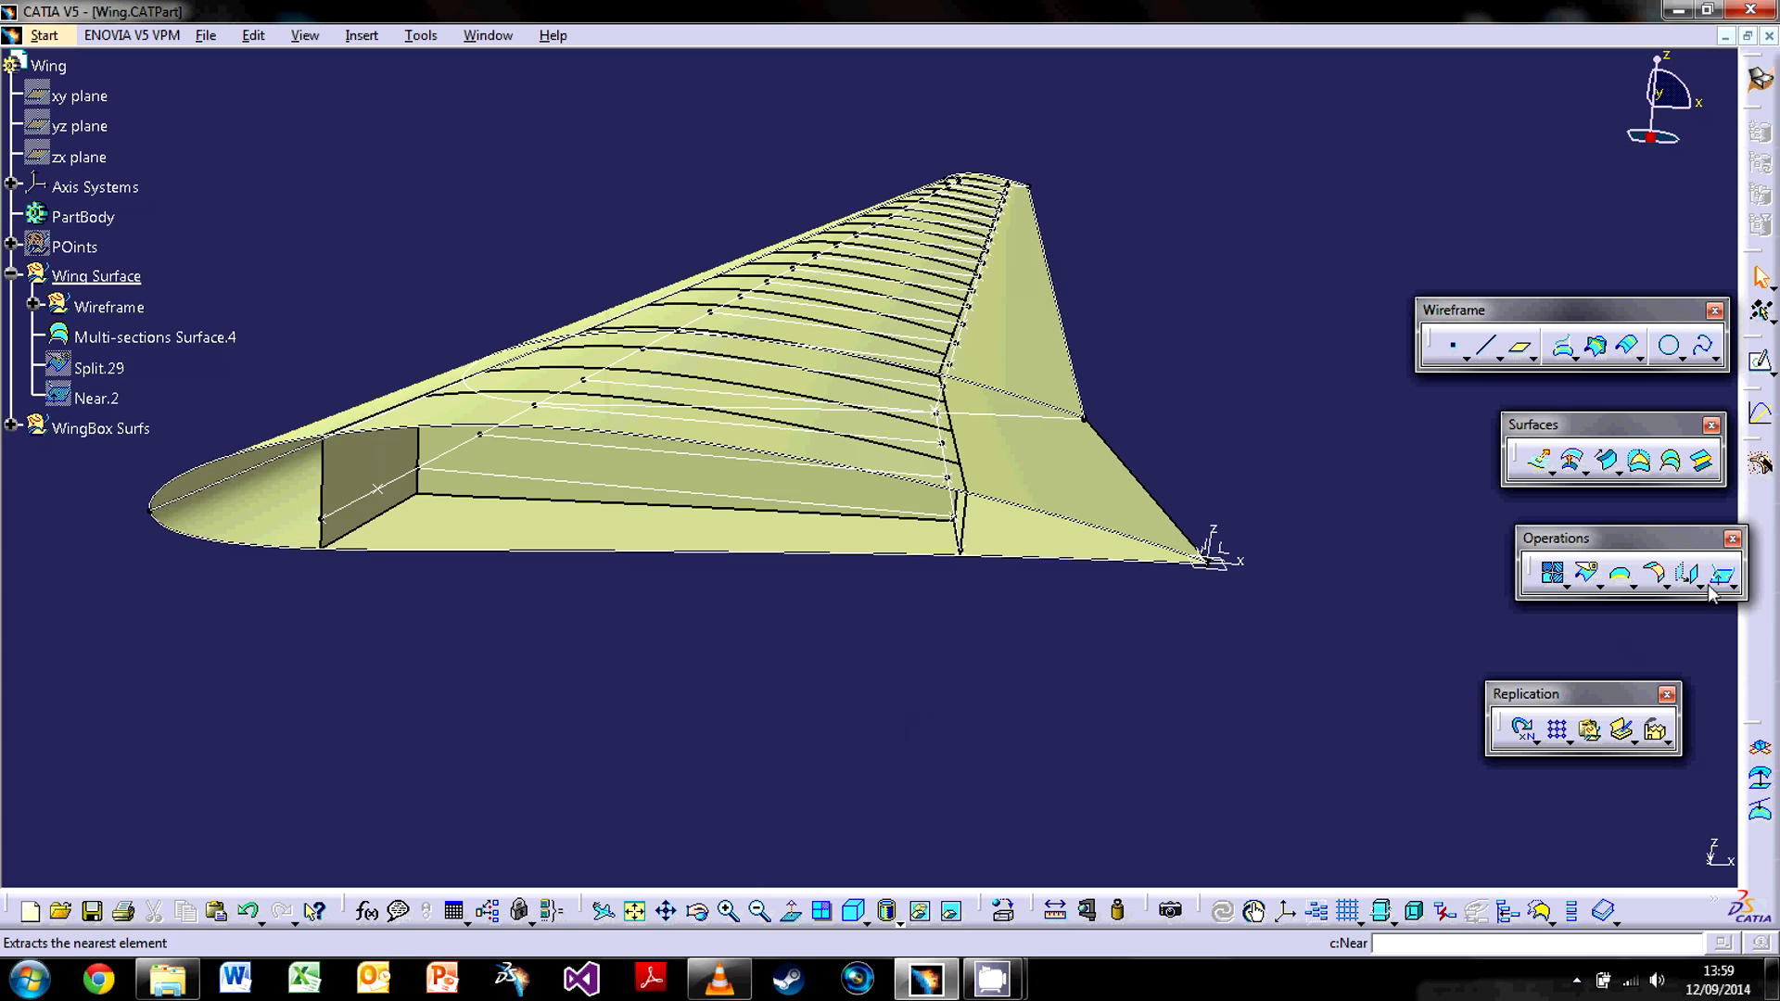
Split Multi-sections Surface.4 with the rear spar surface again, keeping the trailing-edge portion.
{"action": "left_click", "coordinate": [1591, 579]}
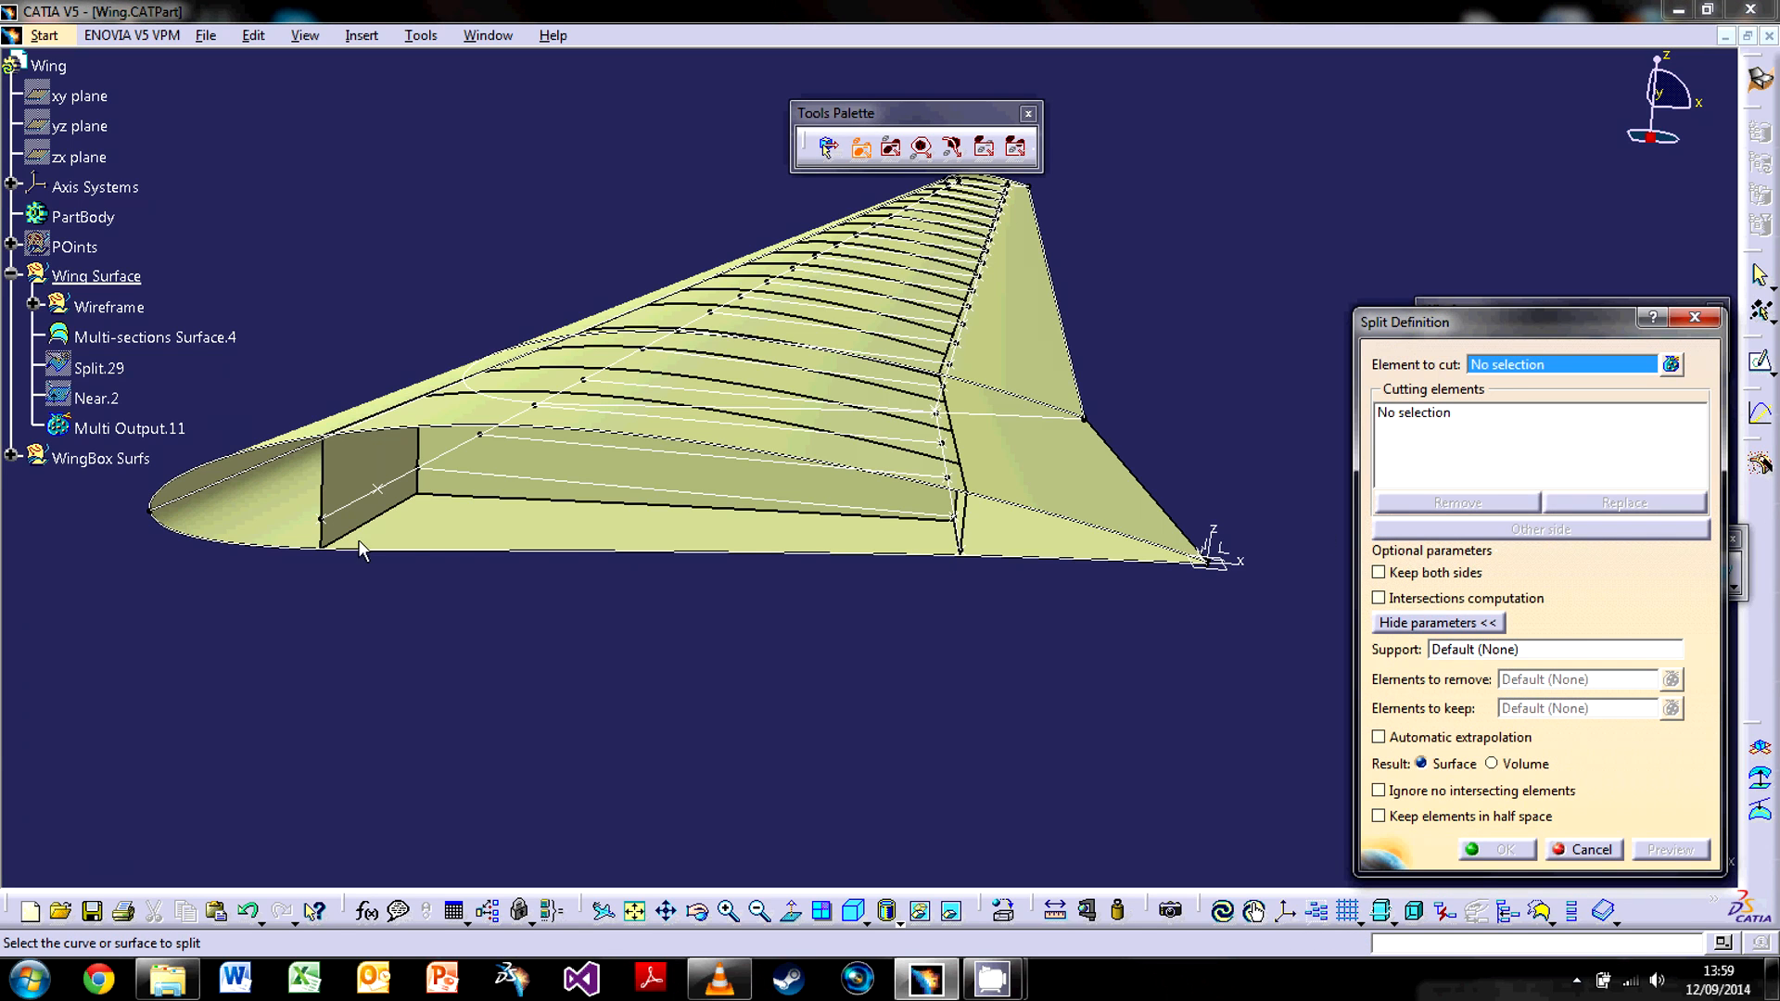
{"action": "left_click", "coordinate": [220, 338]}
{"action": "middle_click_drag", "start_coordinate": [588, 524], "coordinate": [705, 436]}
{"action": "left_click", "coordinate": [986, 520]}
{"action": "left_click", "coordinate": [1494, 849]}
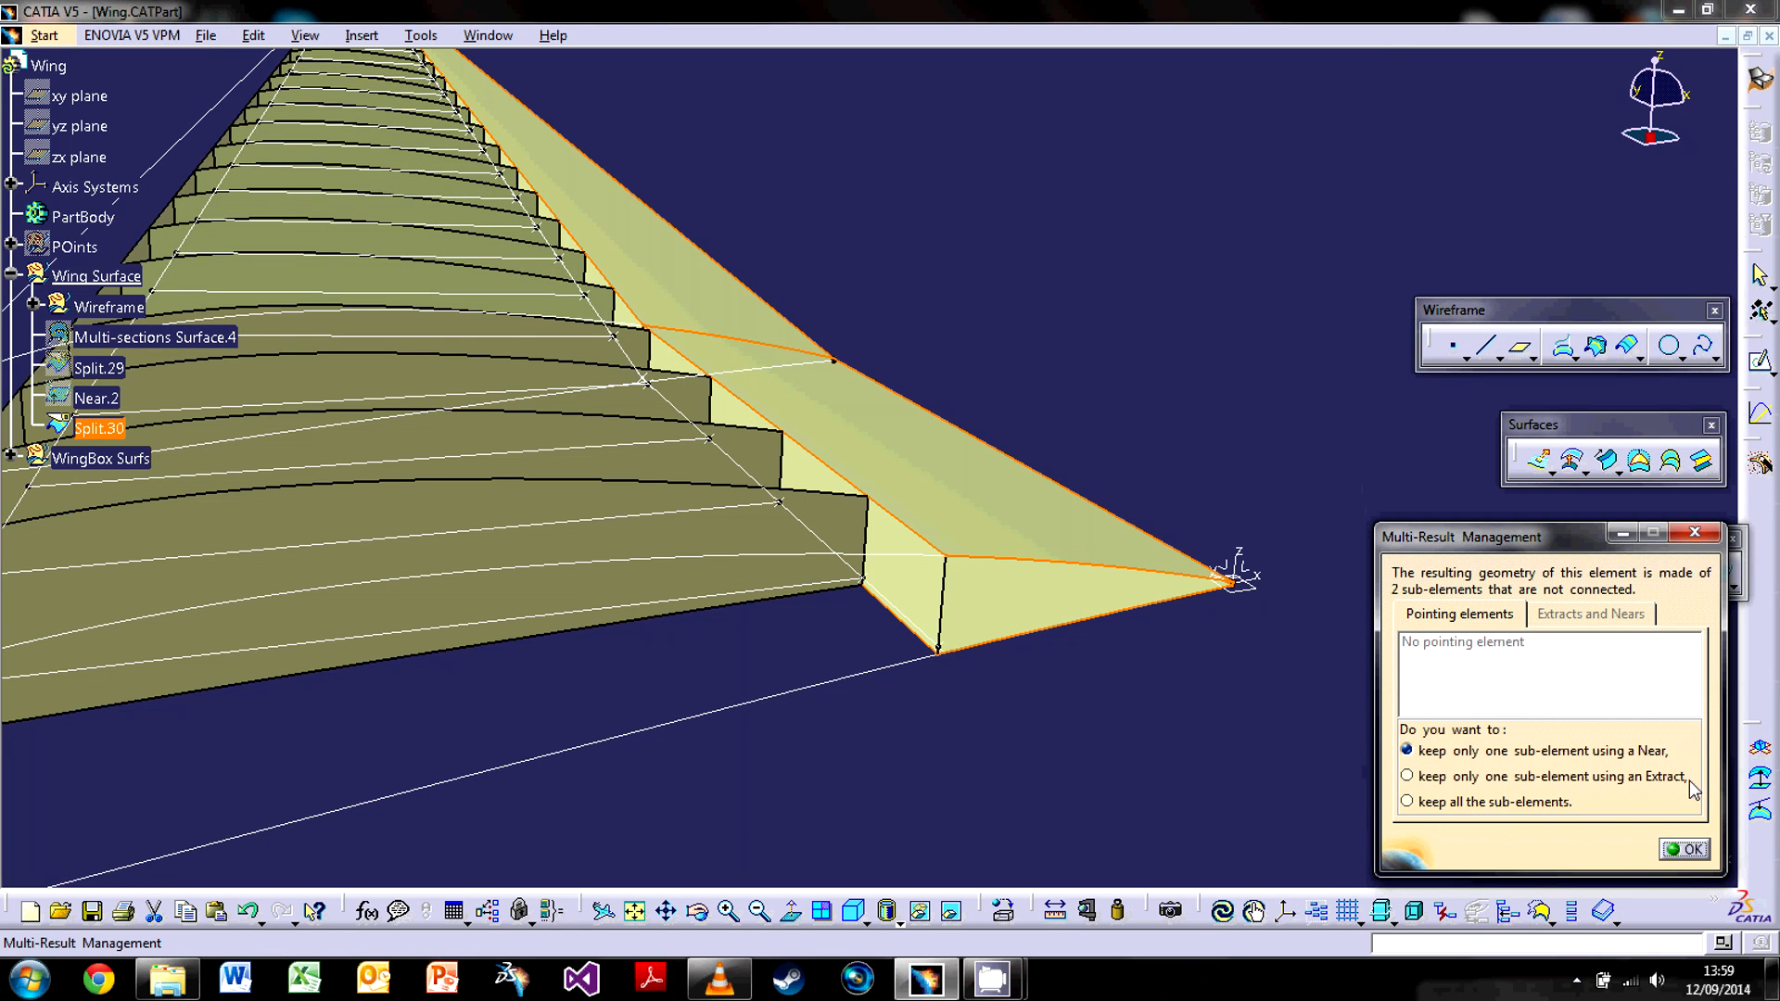
Keep only the upper trailing-edge skin of Split.30 with a Near, using the upper edge of Extrude.2 as the reference.
{"action": "left_click", "coordinate": [1669, 849]}
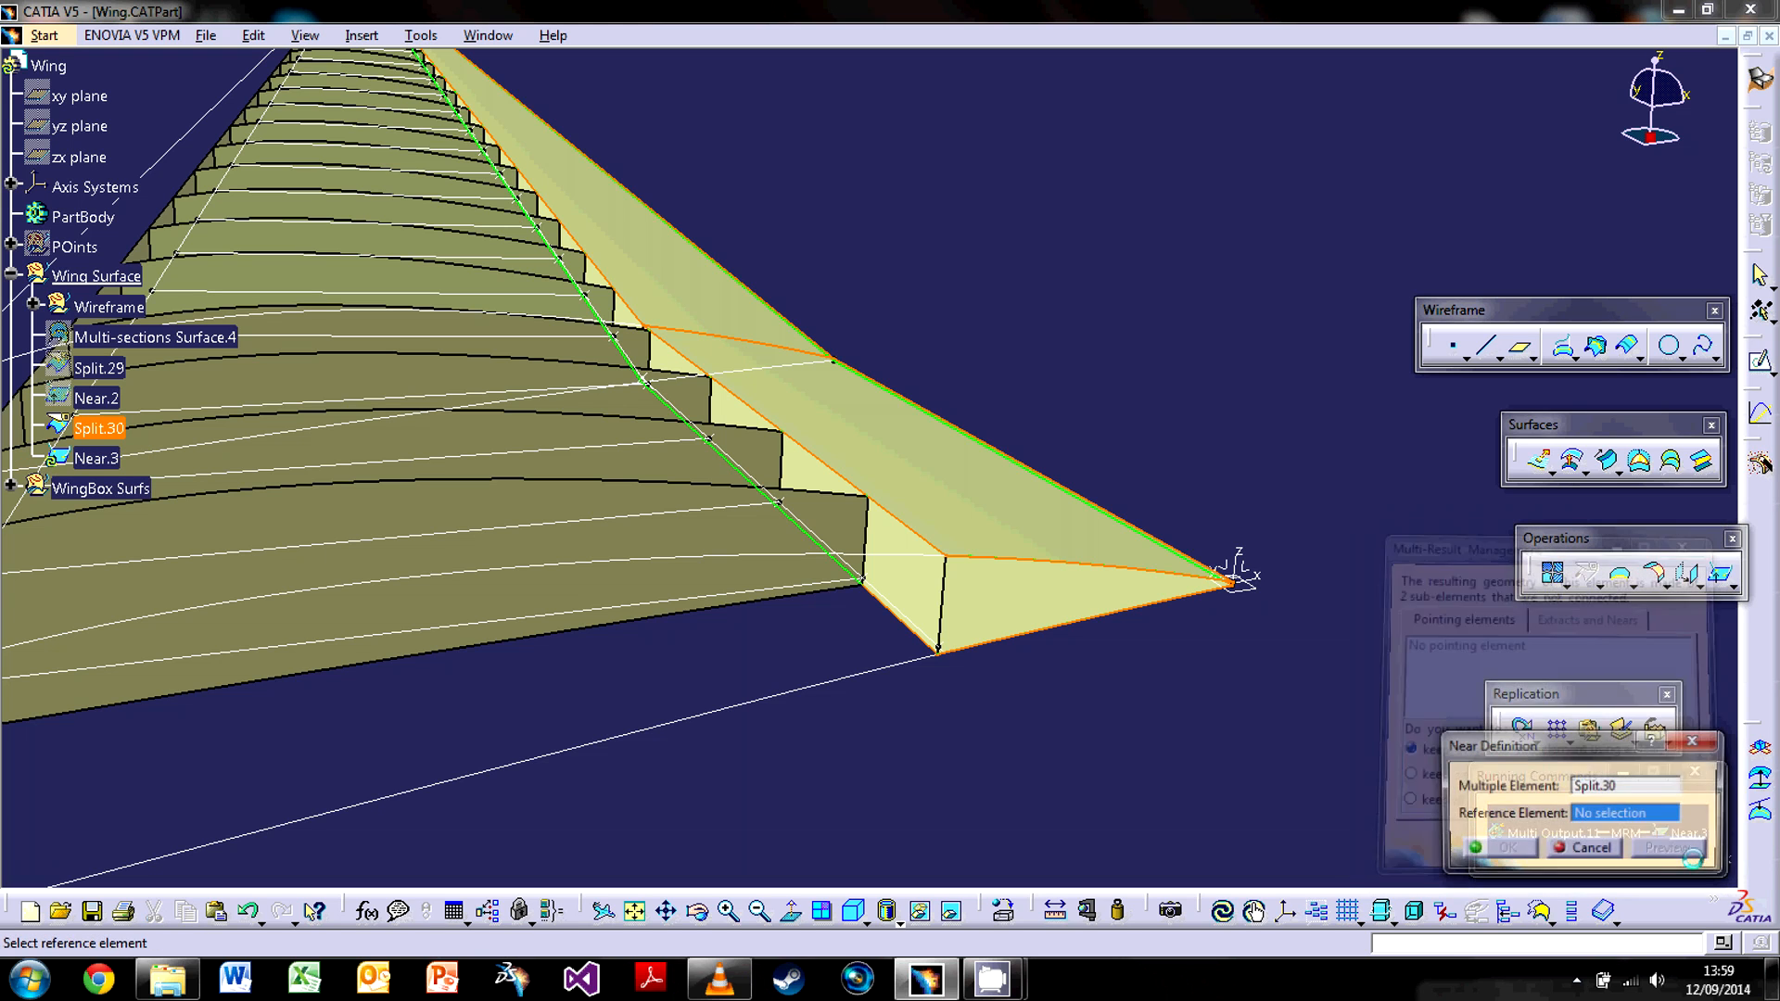
{"action": "left_click", "coordinate": [857, 491]}
{"action": "middle_click_drag", "start_coordinate": [994, 604], "coordinate": [793, 492]}
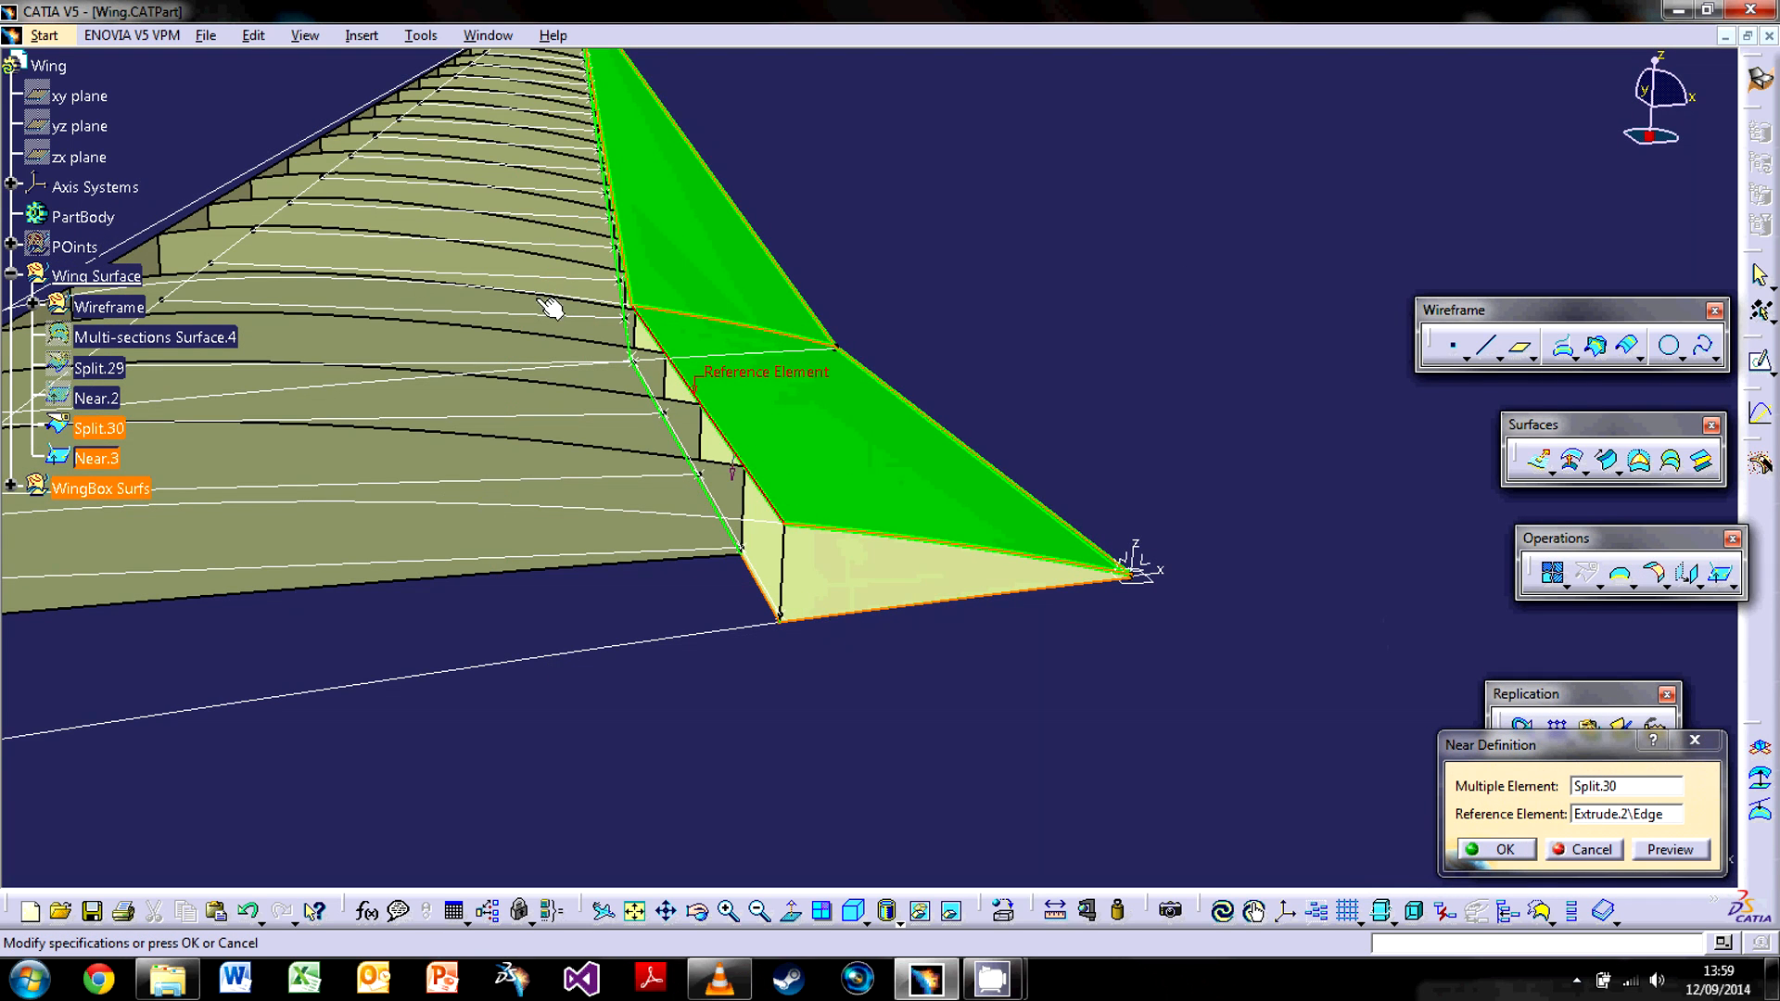
{"action": "left_click", "coordinate": [1489, 849]}
{"action": "middle_click_drag", "start_coordinate": [987, 556], "coordinate": [809, 661]}
Show the hidden lower trailing-edge surface Near.2.
{"action": "left_click", "coordinate": [113, 402]}
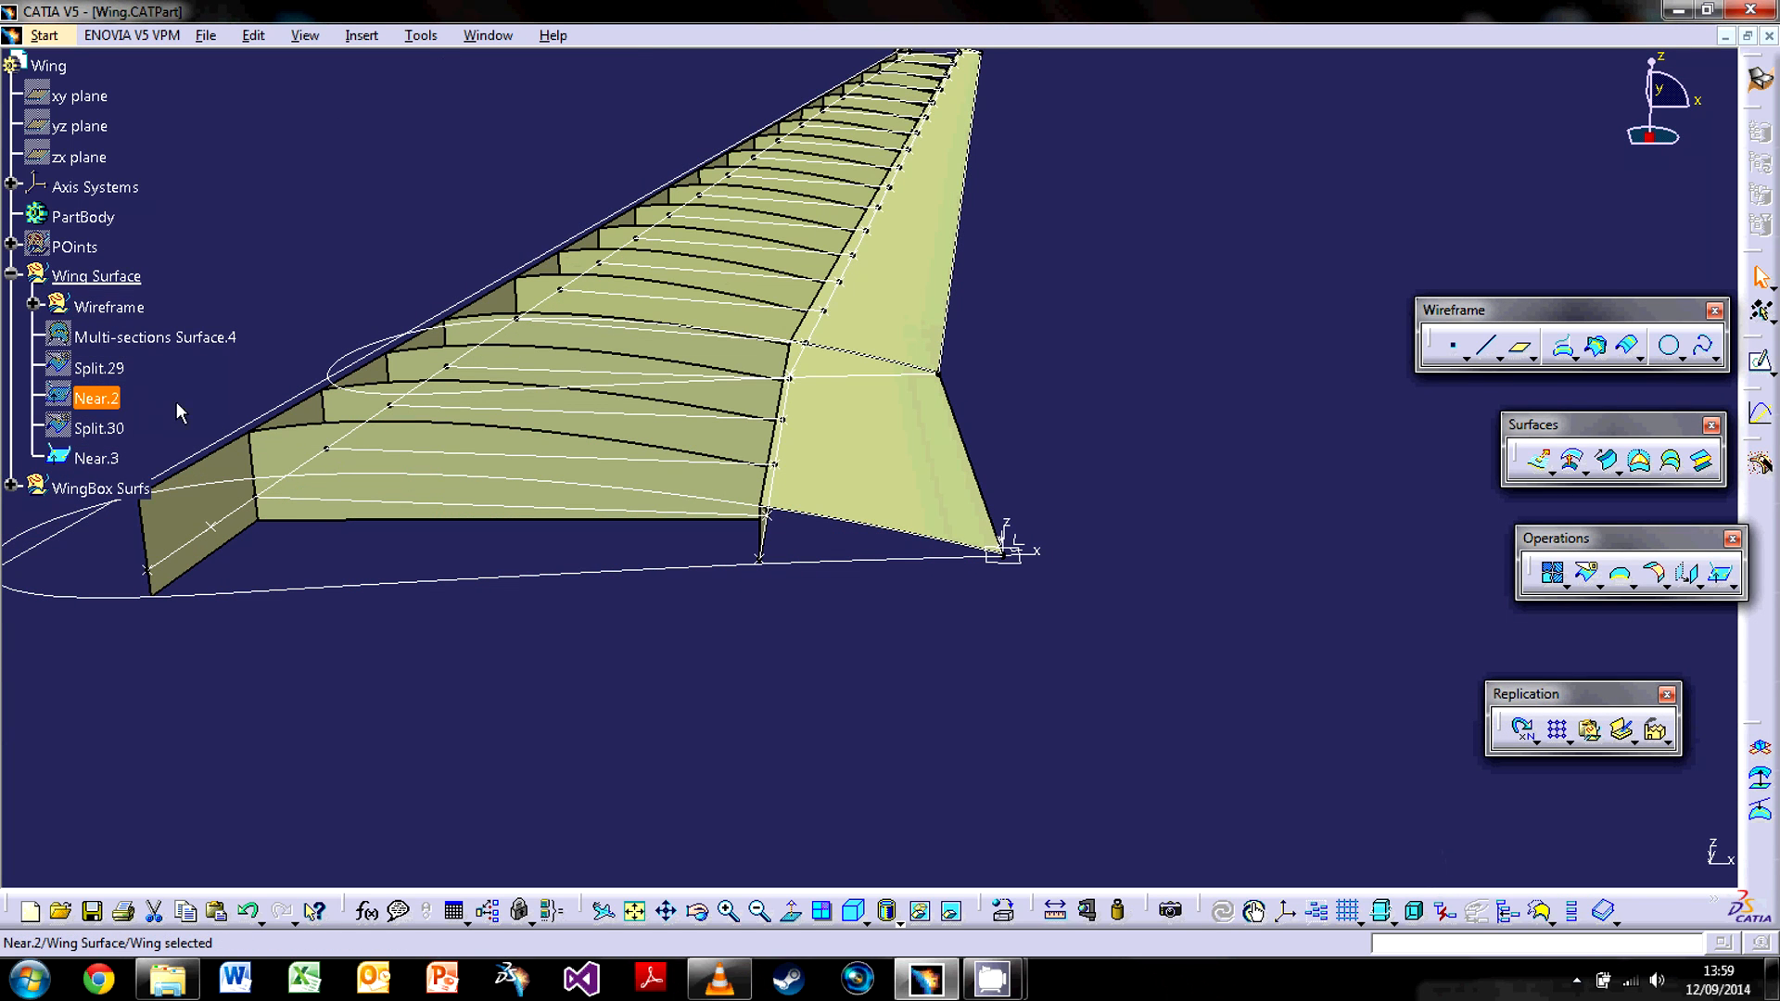
{"action": "right_click", "coordinate": [133, 406]}
{"action": "left_click", "coordinate": [163, 480]}
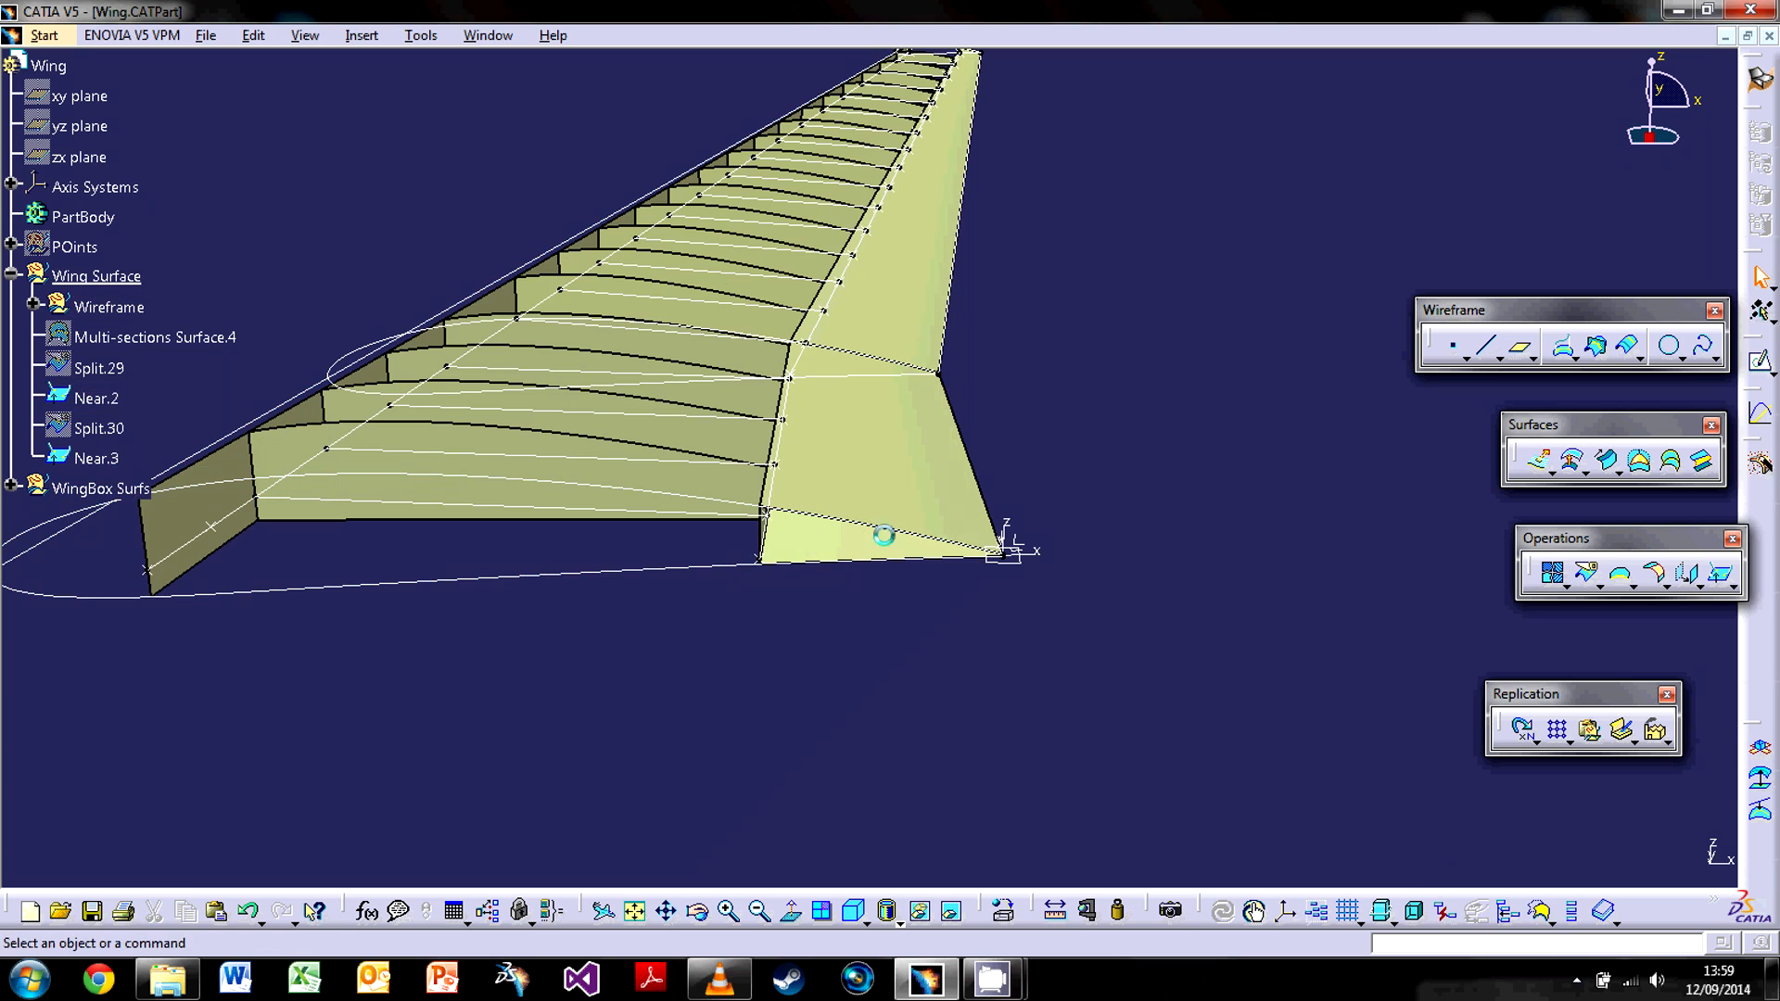
Rename the lower trailing-edge surface Near.2 as BTM_TRAILING _EDGE.
{"action": "left_click", "coordinate": [78, 399]}
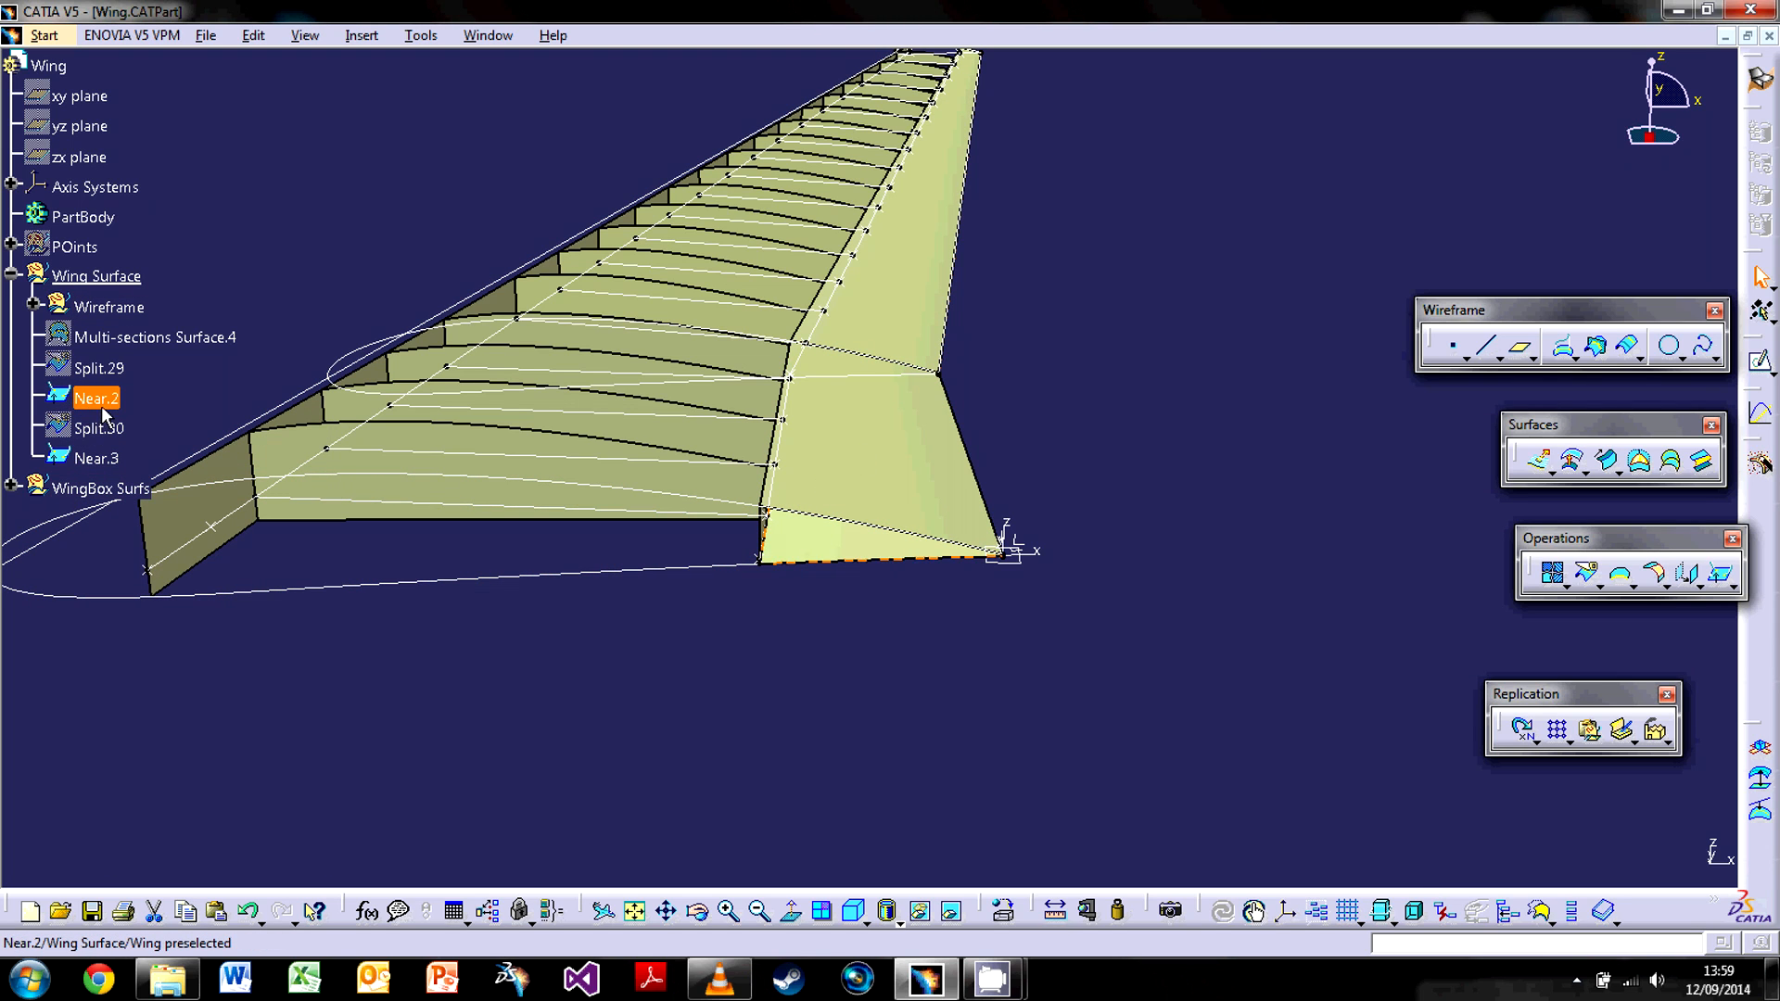
{"action": "left_click", "coordinate": [113, 457]}
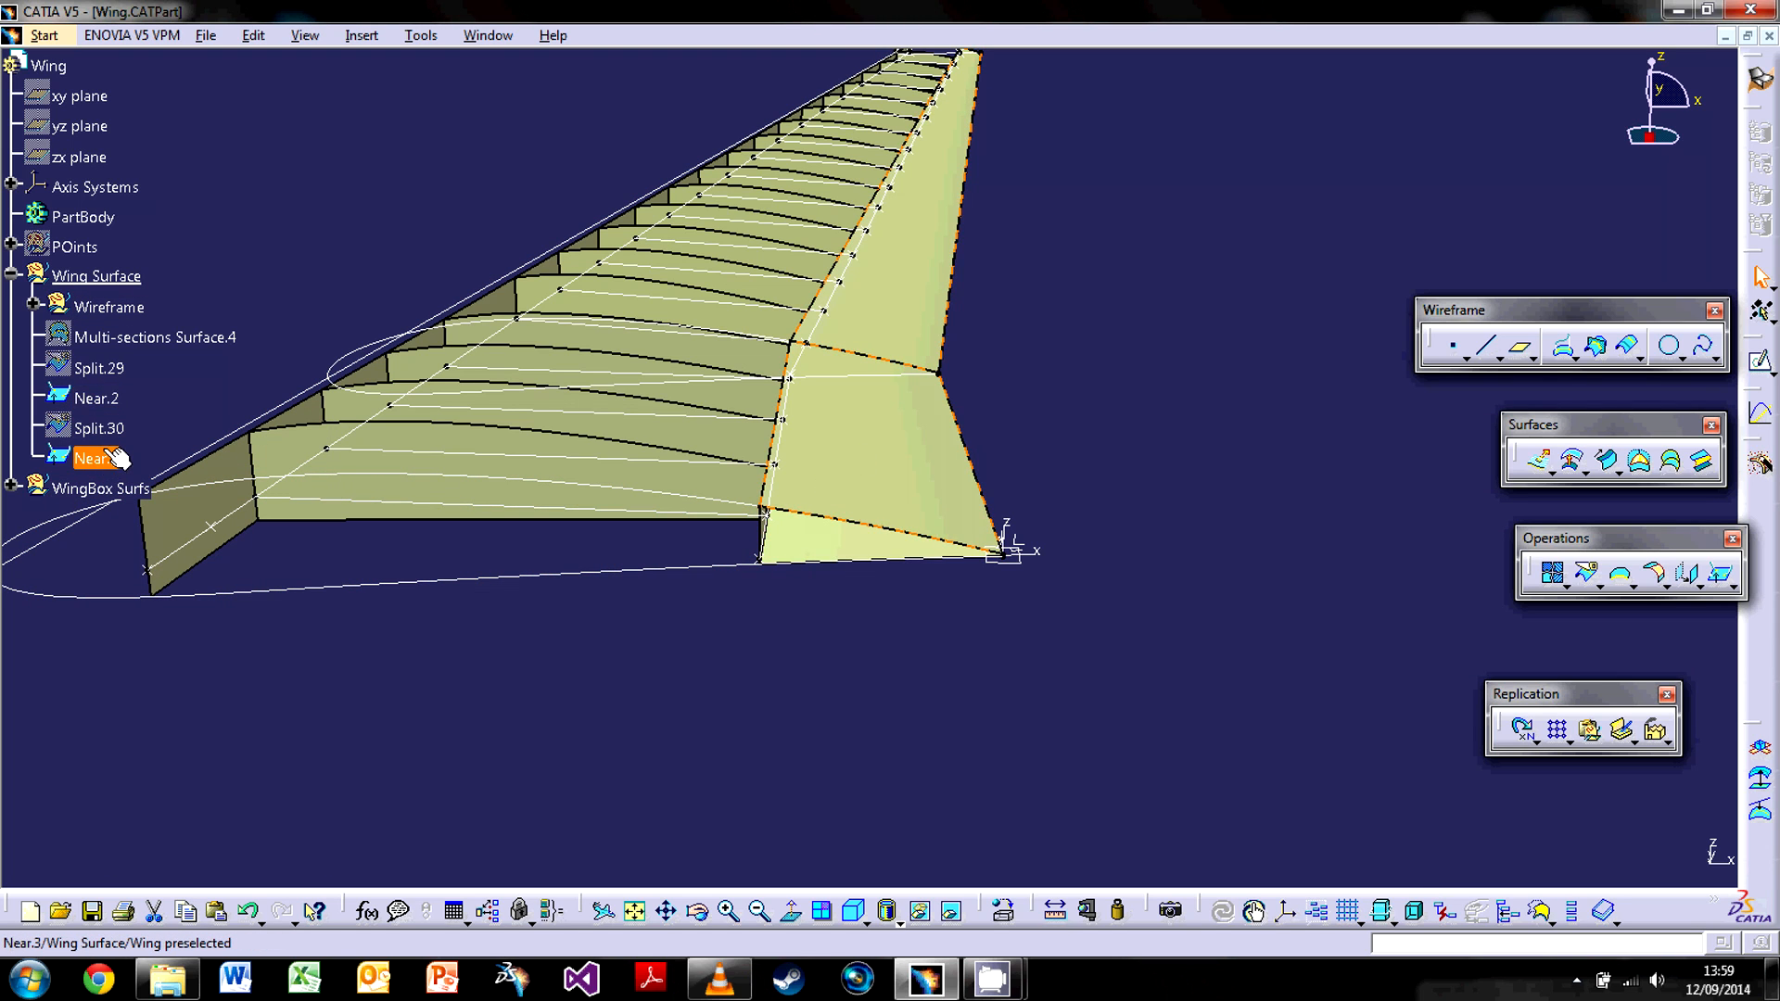
{"action": "left_click", "coordinate": [93, 398]}
{"action": "middle_click_drag", "start_coordinate": [909, 478], "coordinate": [743, 457]}
{"action": "middle_click_drag", "start_coordinate": [1105, 509], "coordinate": [874, 509]}
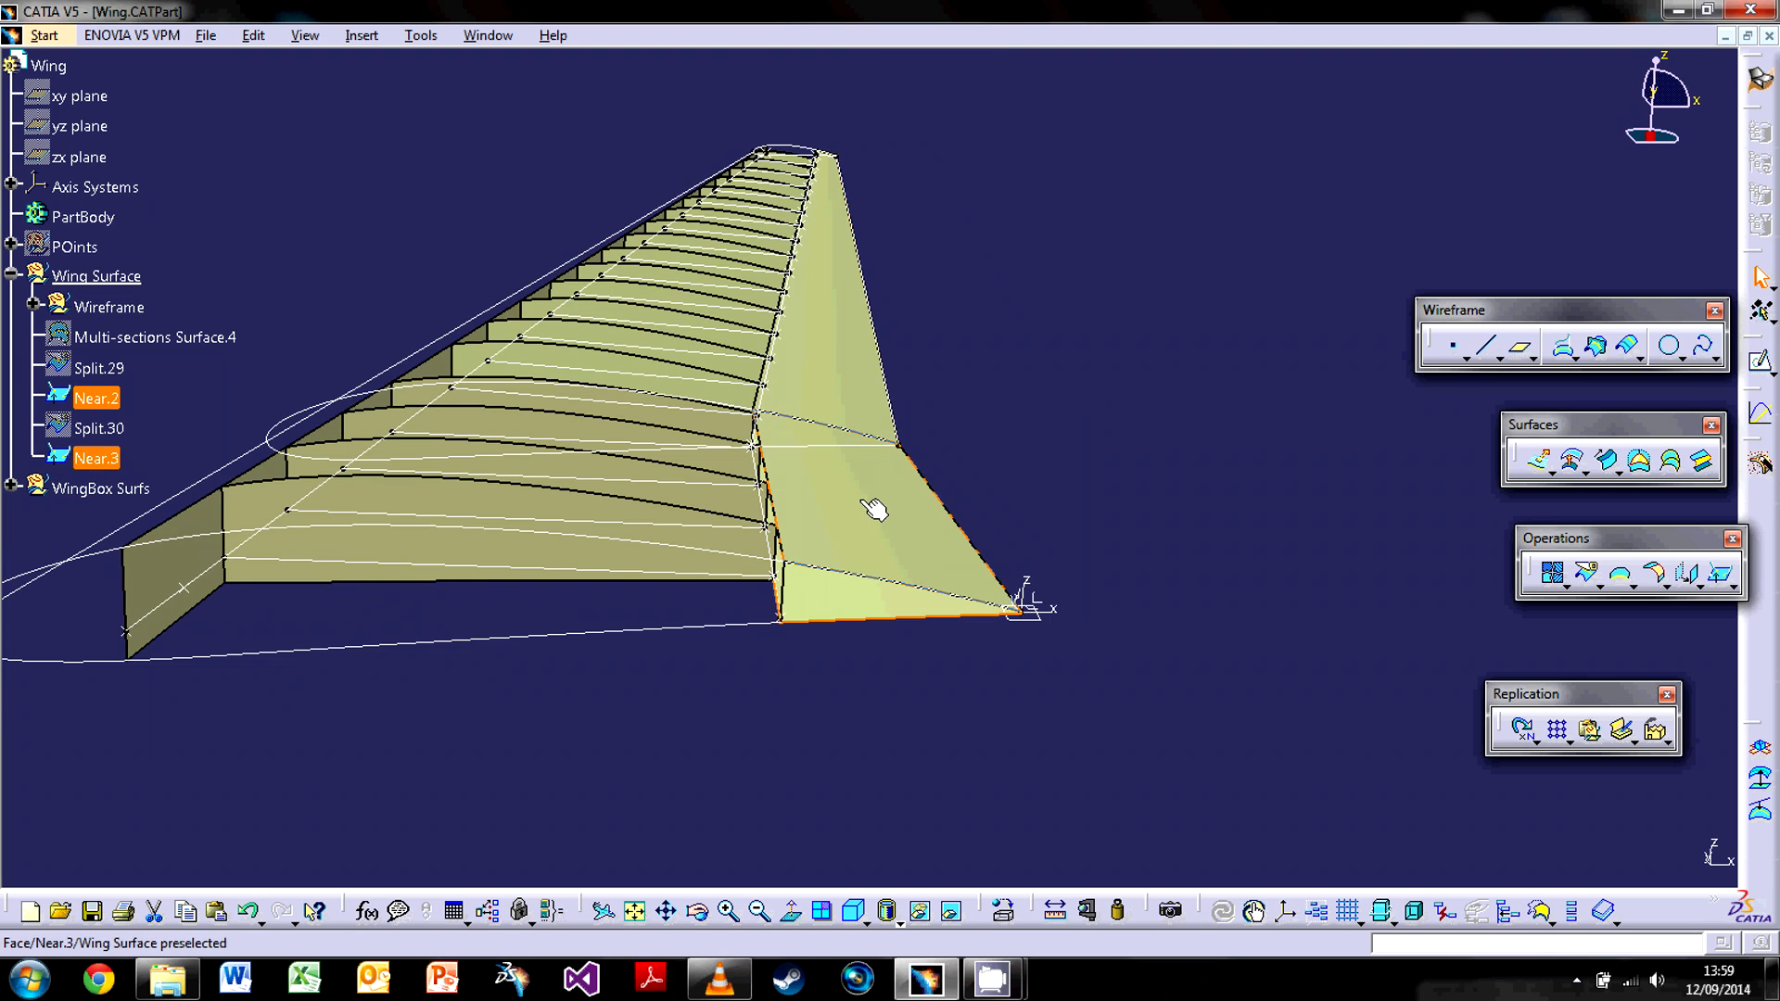
{"action": "middle_click_drag", "start_coordinate": [774, 564], "coordinate": [942, 667]}
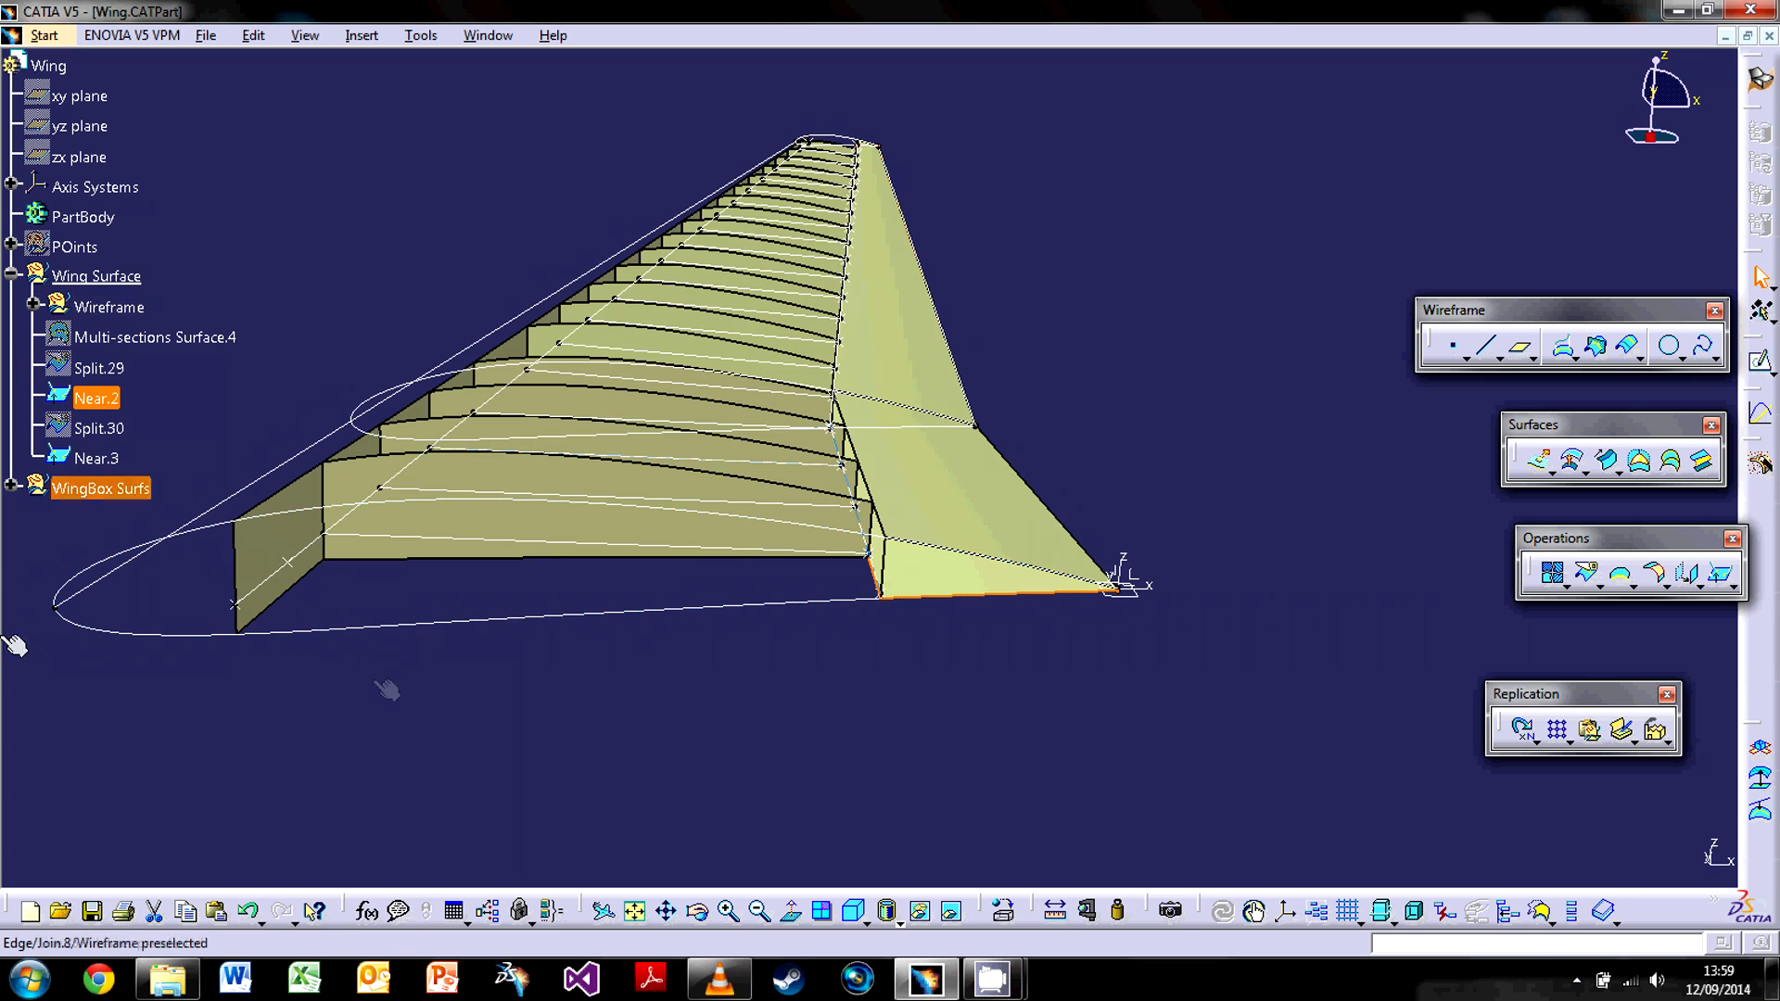
{"action": "middle_click_drag", "start_coordinate": [831, 620], "coordinate": [774, 636]}
{"action": "middle_click_drag", "start_coordinate": [890, 594], "coordinate": [914, 655]}
{"action": "right_click", "coordinate": [106, 408]}
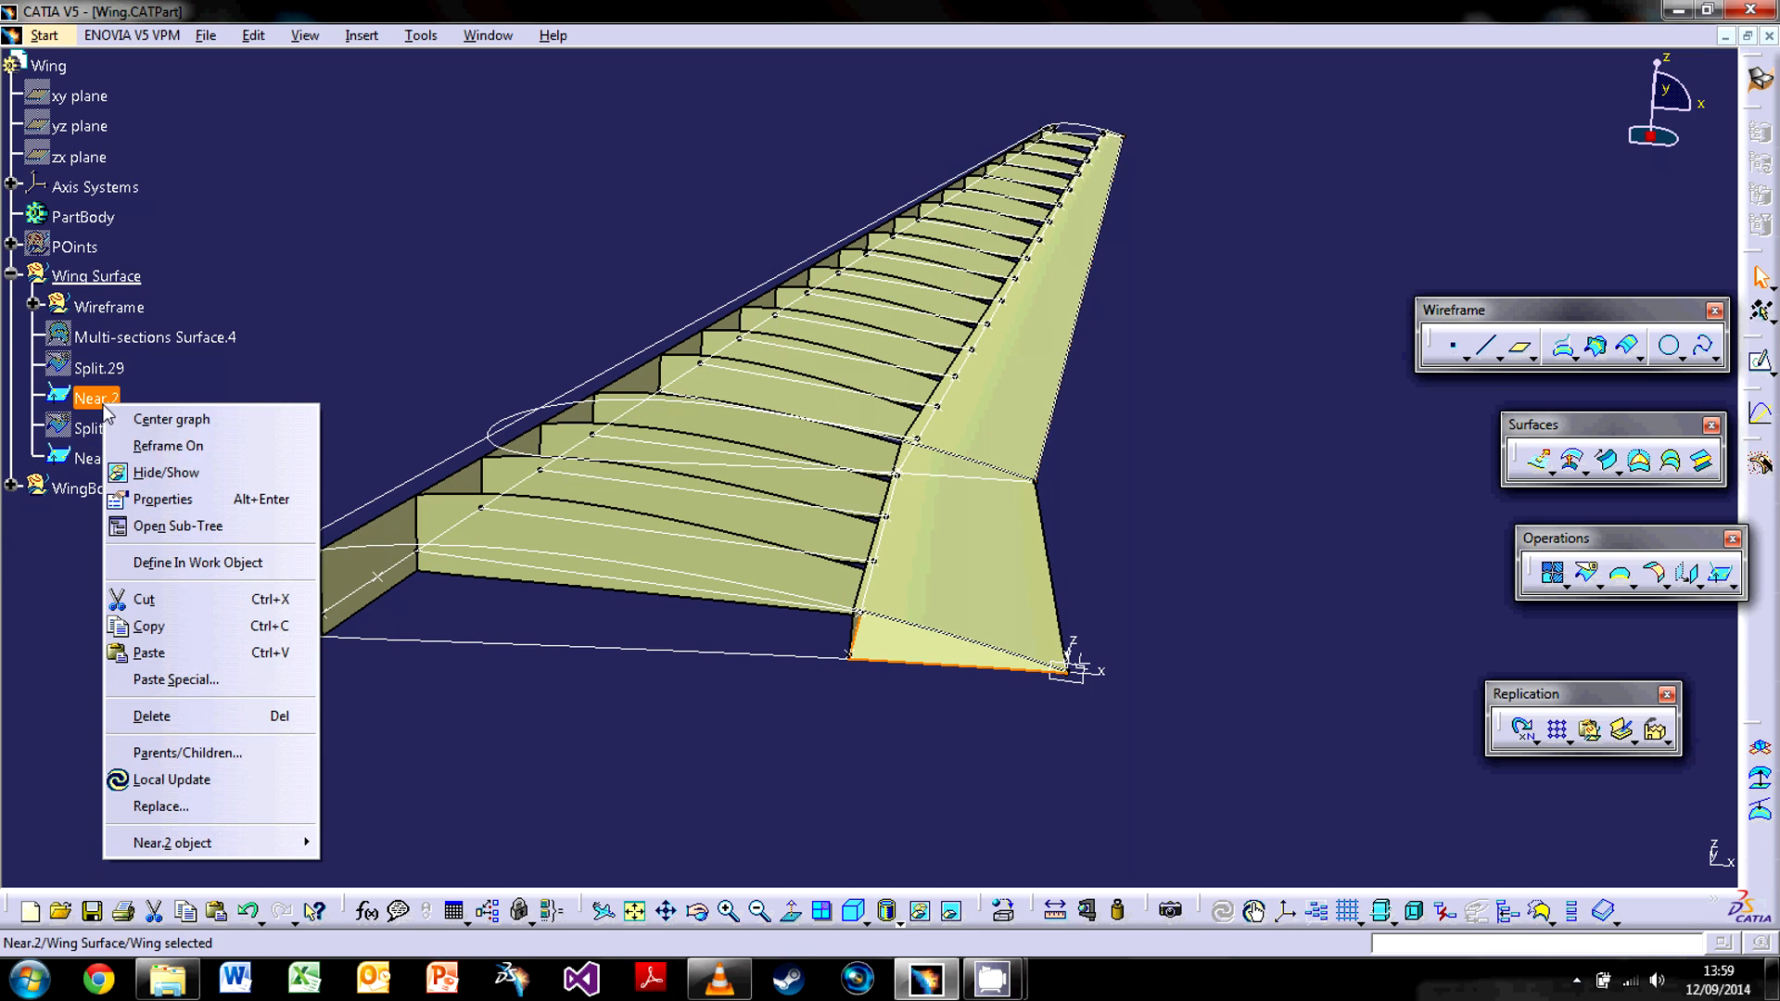
{"action": "left_click", "coordinate": [186, 501]}
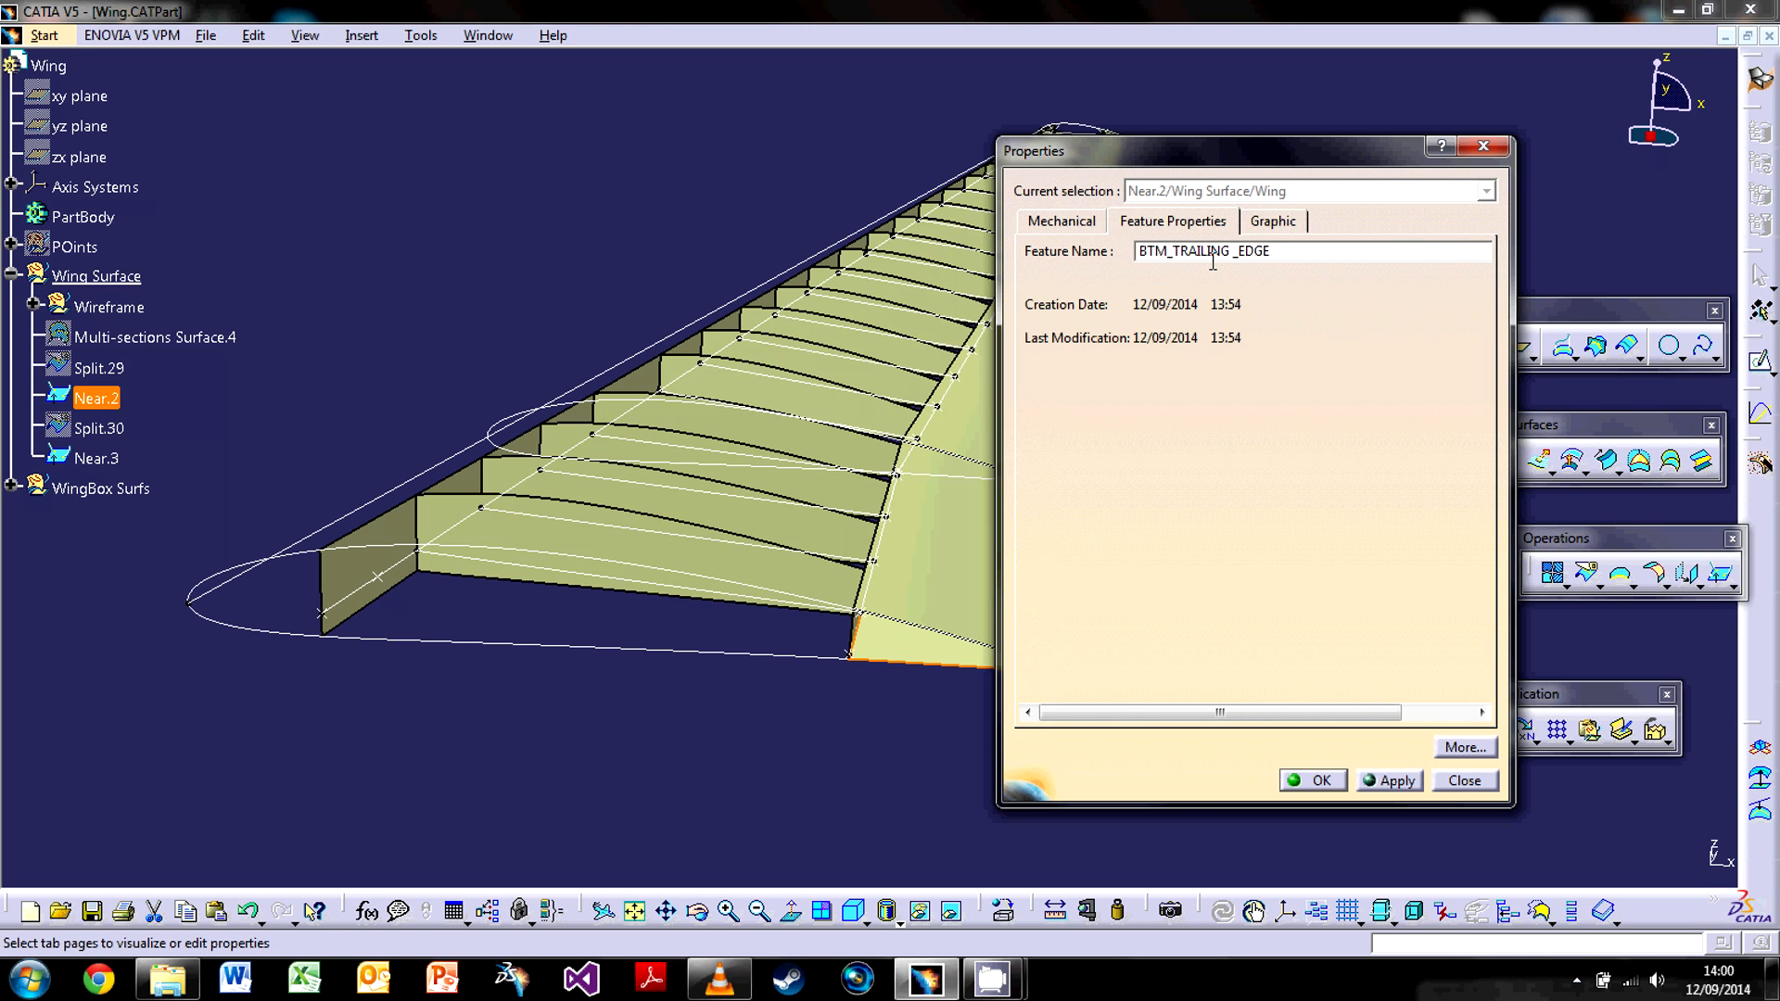
{"action": "key", "text": "Return"}
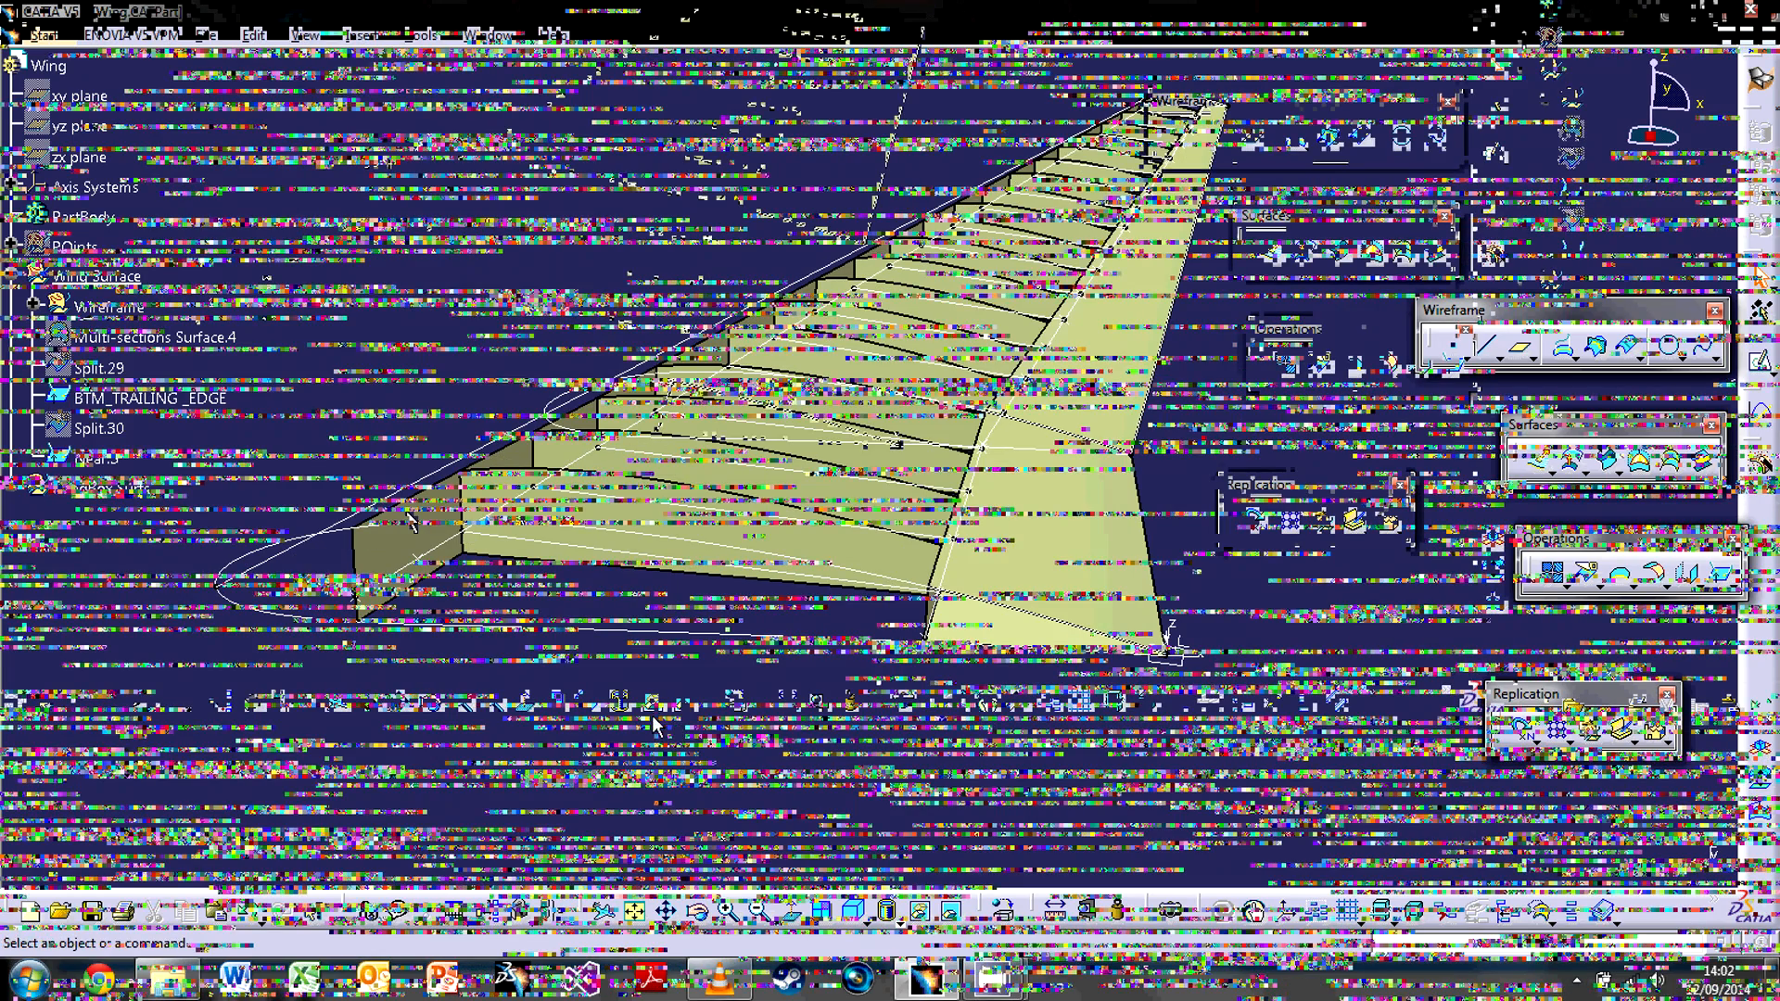
Hide both trailing-edge surfaces, BTM_TRAILING _EDGE and Near.3, and show Multi-sections Surface.4.
{"action": "right_click", "coordinate": [160, 413]}
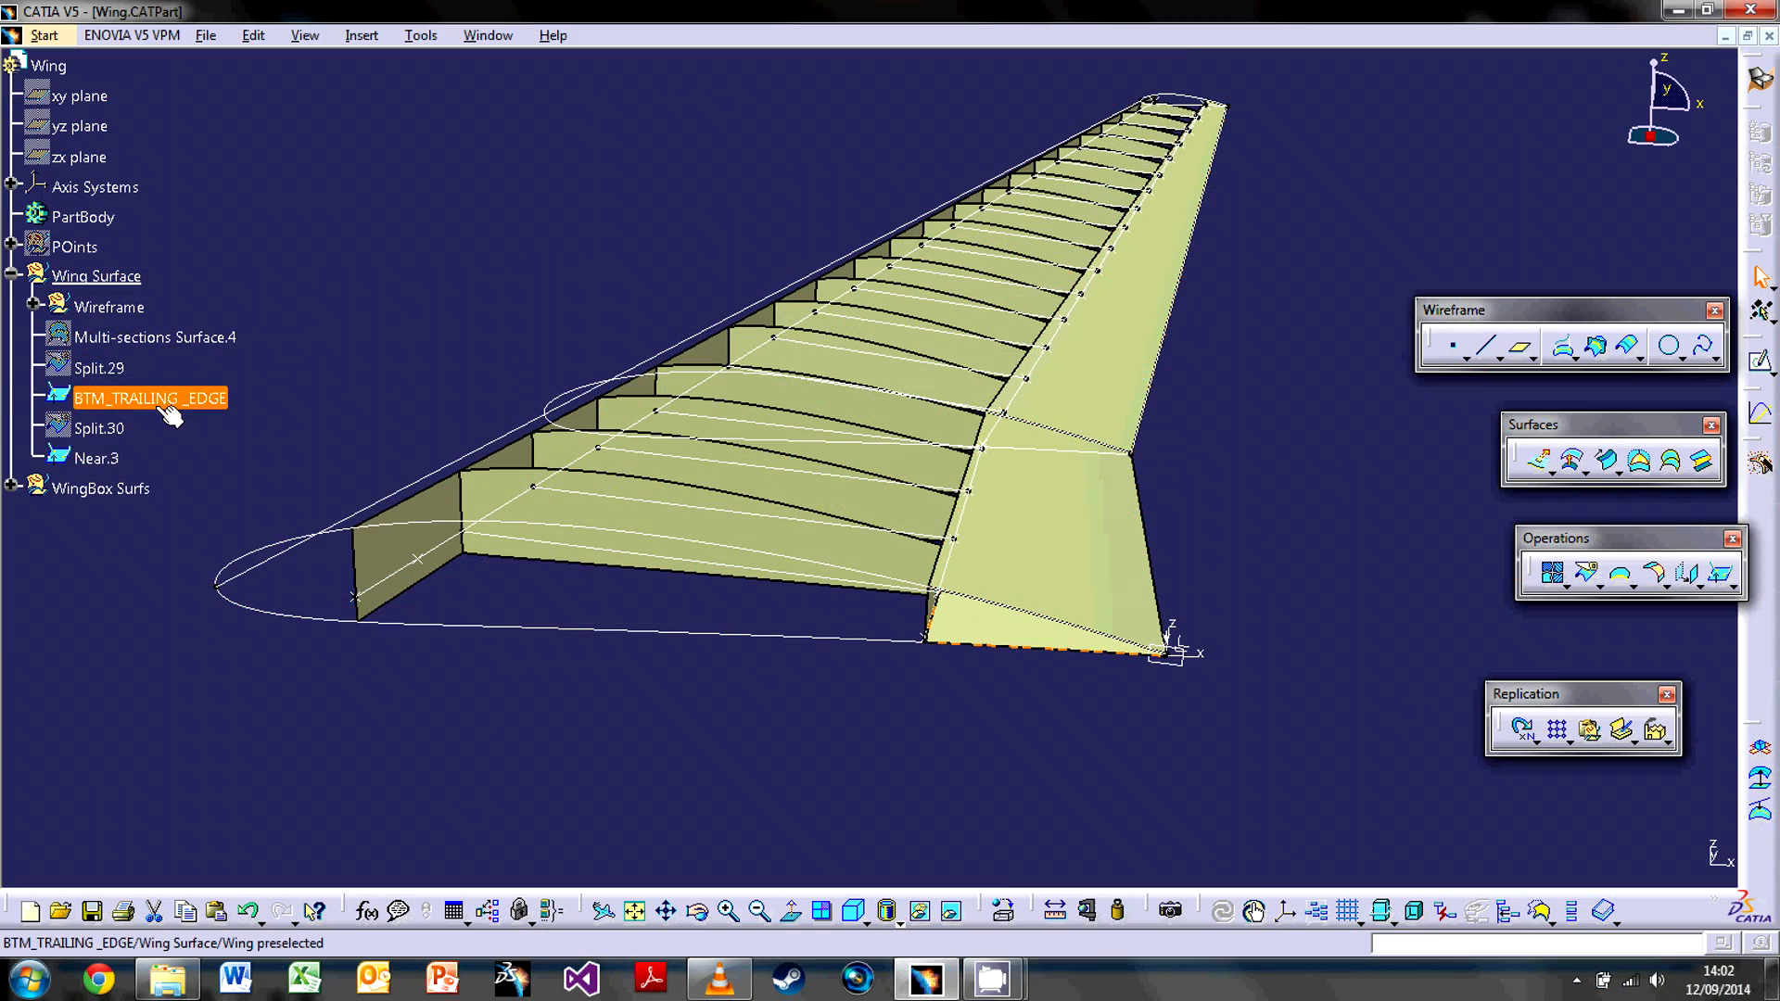
{"action": "left_click", "coordinate": [200, 480]}
{"action": "right_click", "coordinate": [100, 458]}
{"action": "left_click", "coordinate": [159, 530]}
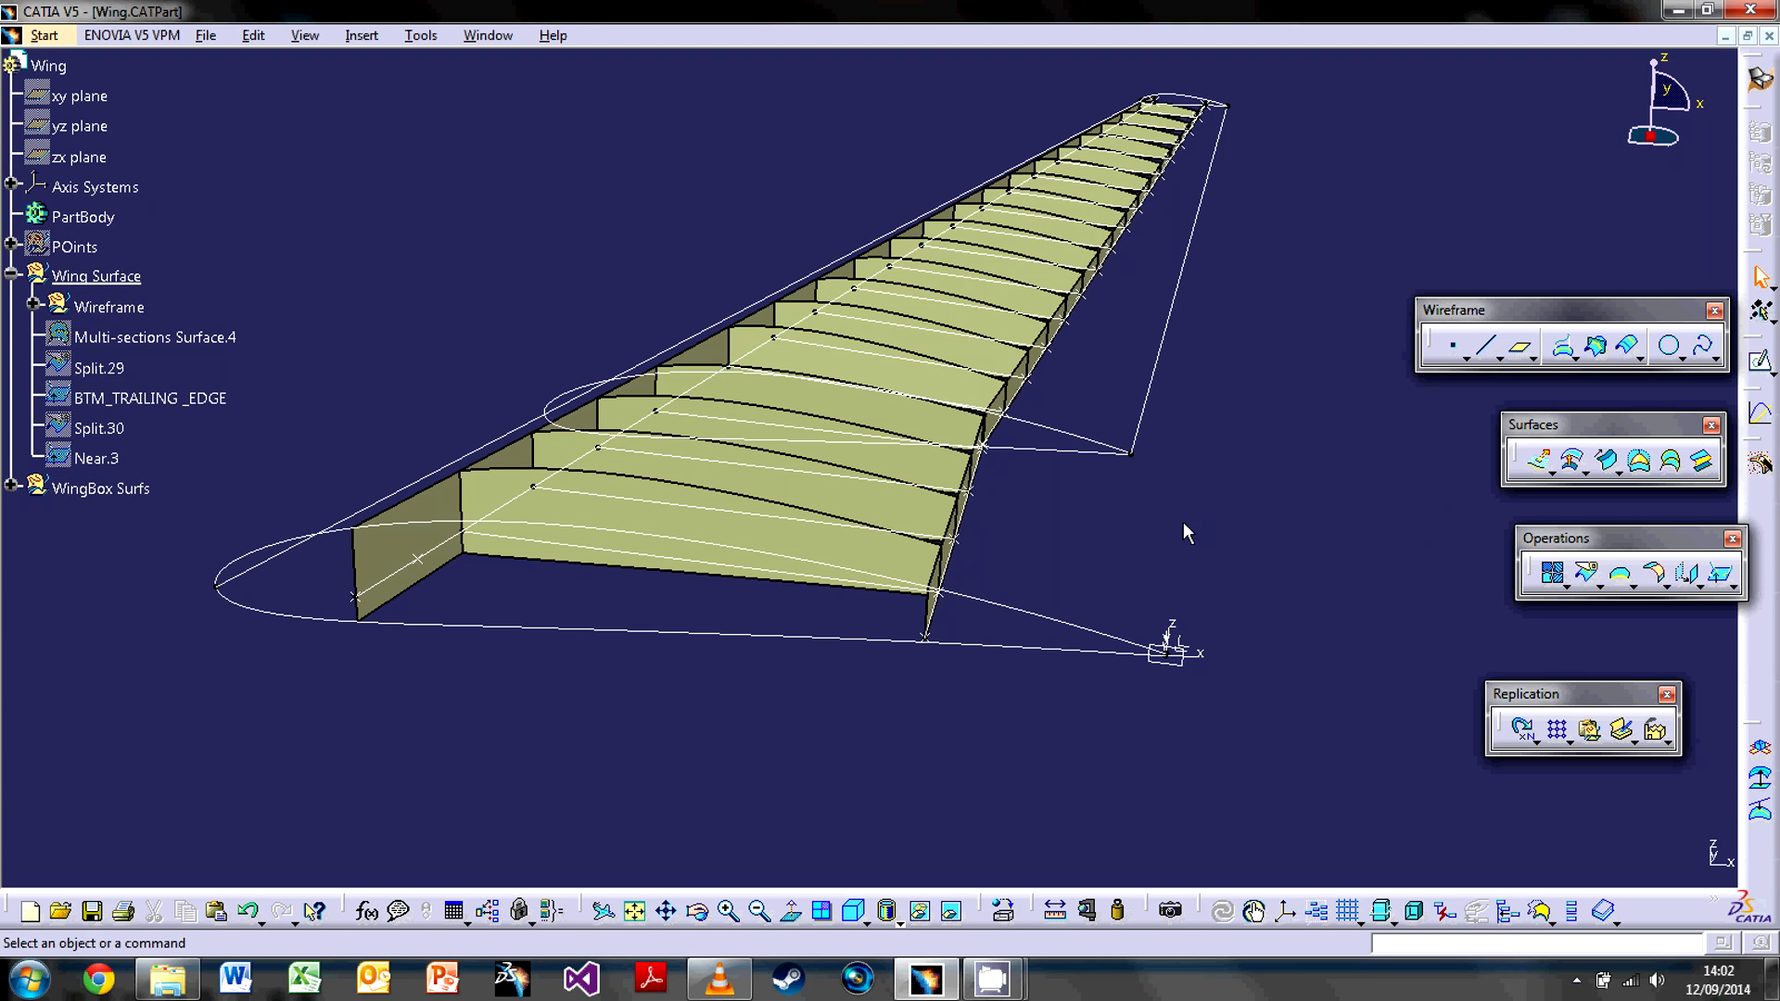
{"action": "right_click", "coordinate": [189, 336]}
{"action": "left_click", "coordinate": [239, 403]}
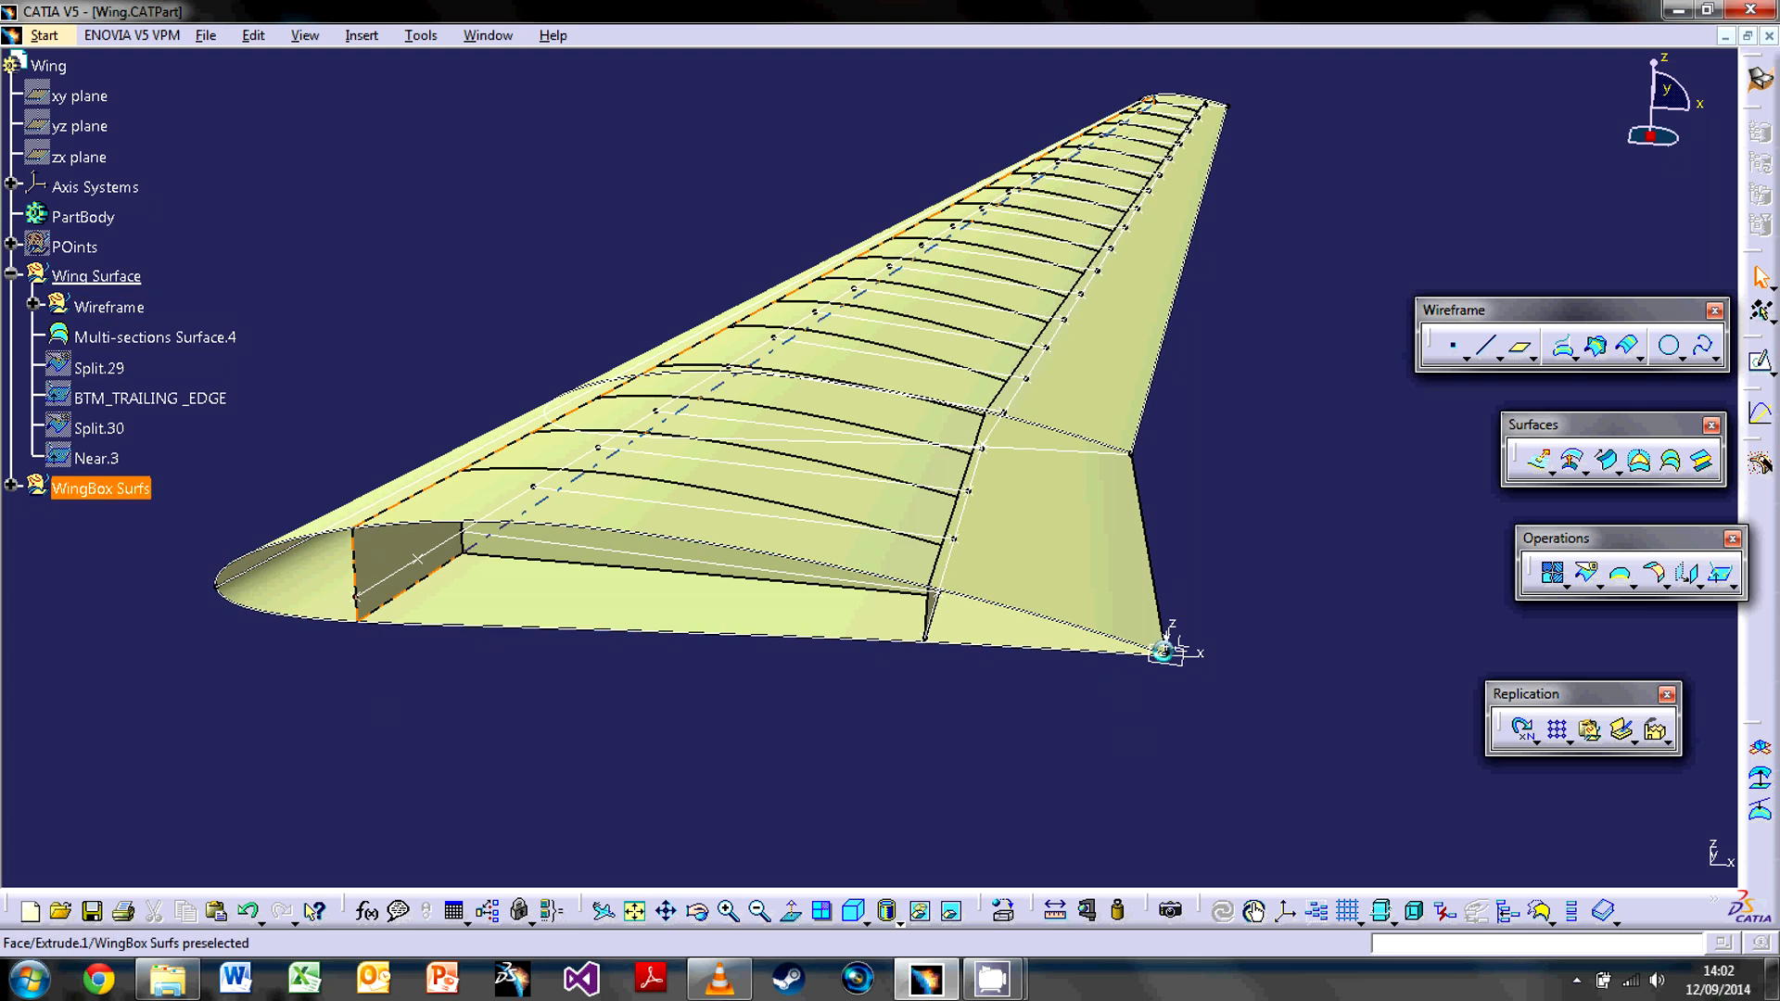
Split Multi-sections Surface.4 with the rear spar Extrude.2 and front spar Extrude.1, keeping the skin between the two spars.
{"action": "left_click", "coordinate": [1588, 575]}
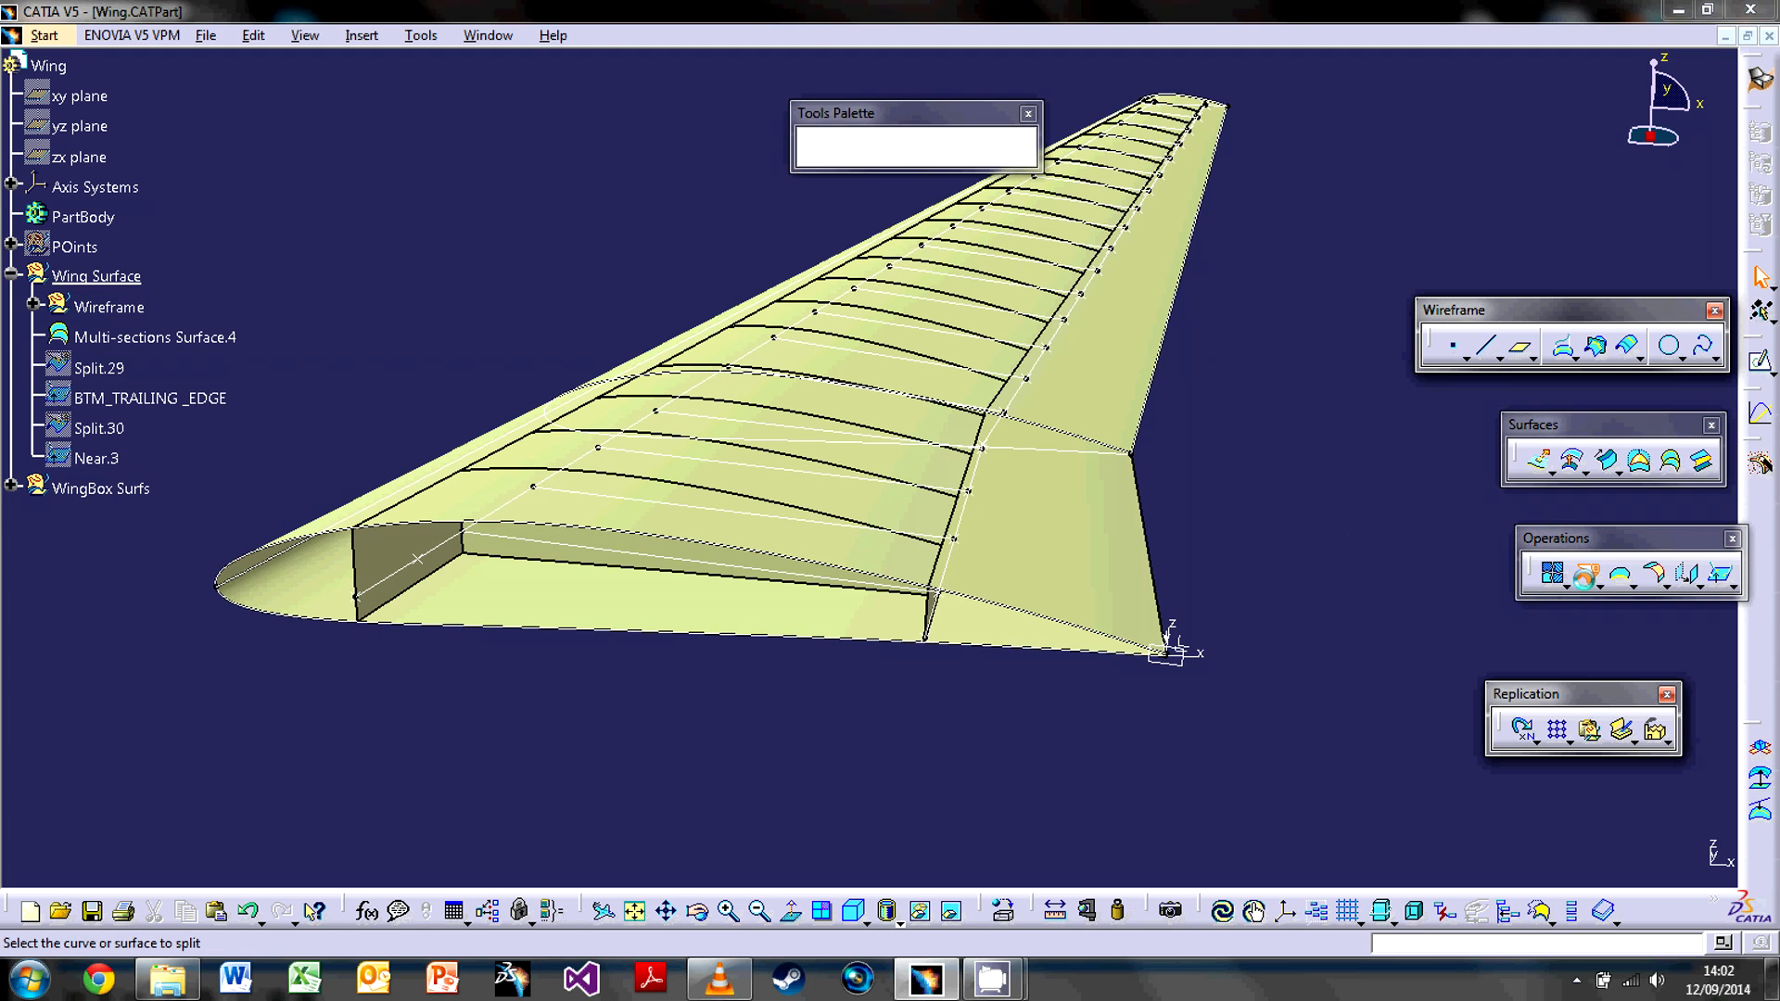
{"action": "left_click", "coordinate": [206, 338]}
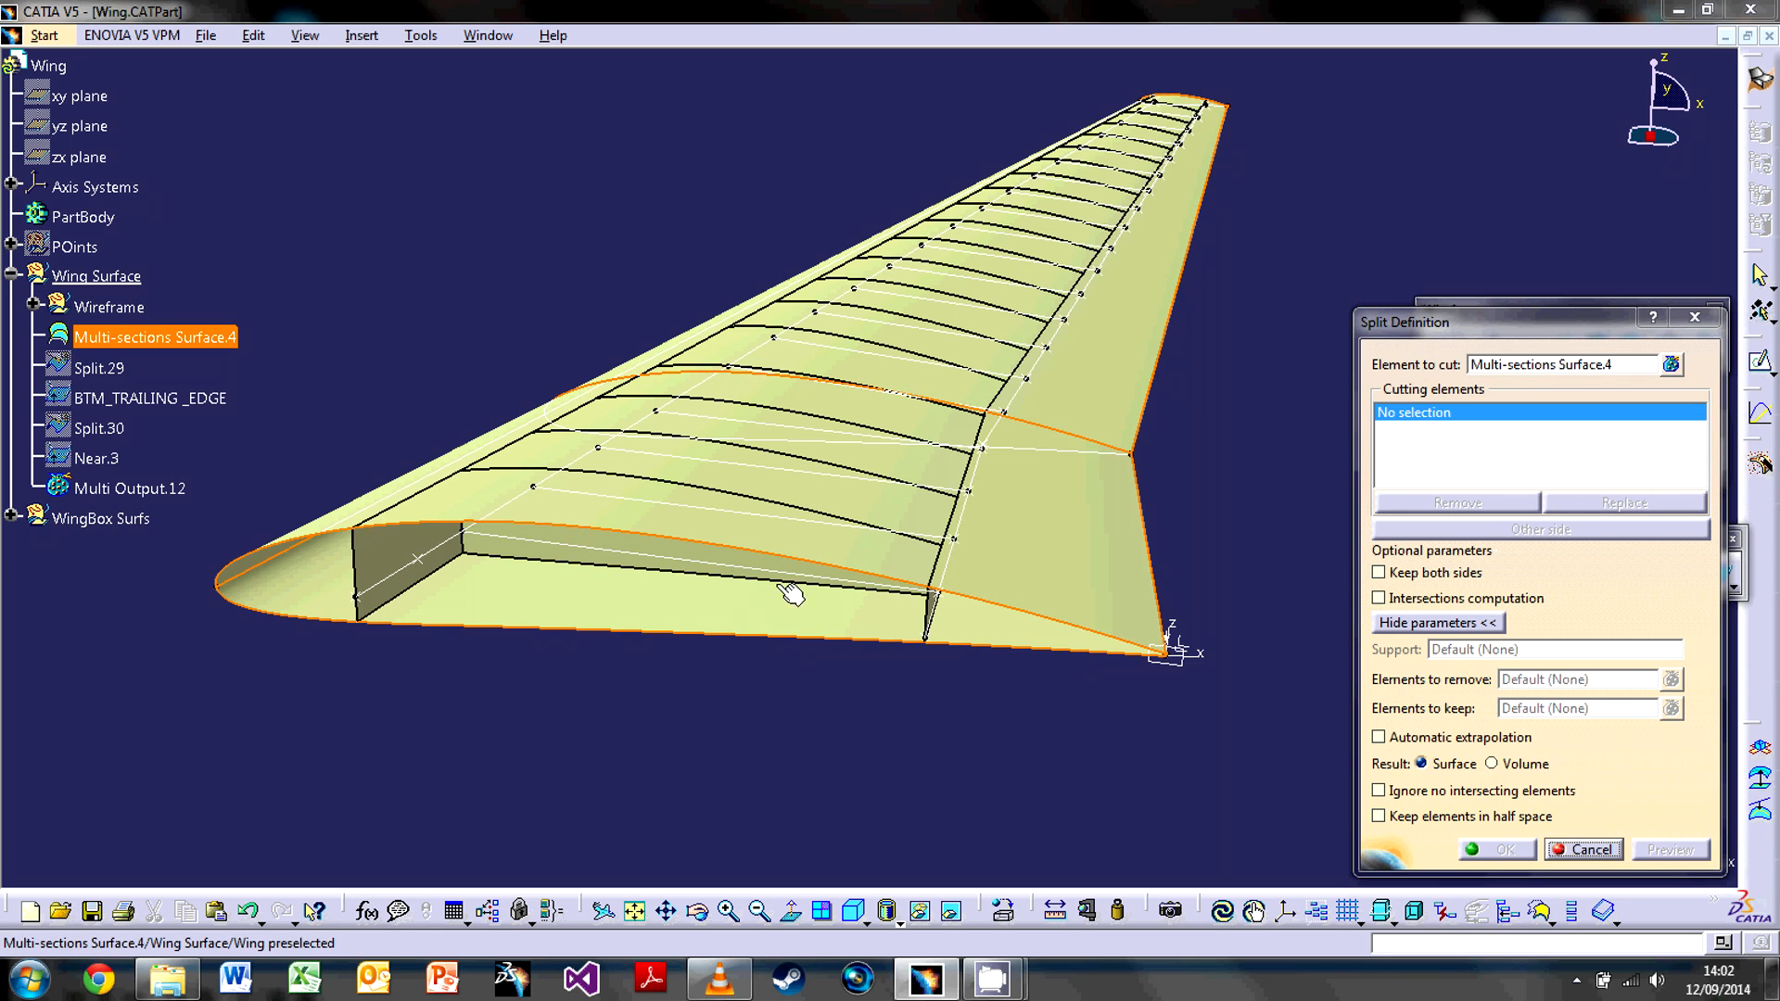
{"action": "middle_click_drag", "start_coordinate": [803, 575], "coordinate": [973, 593]}
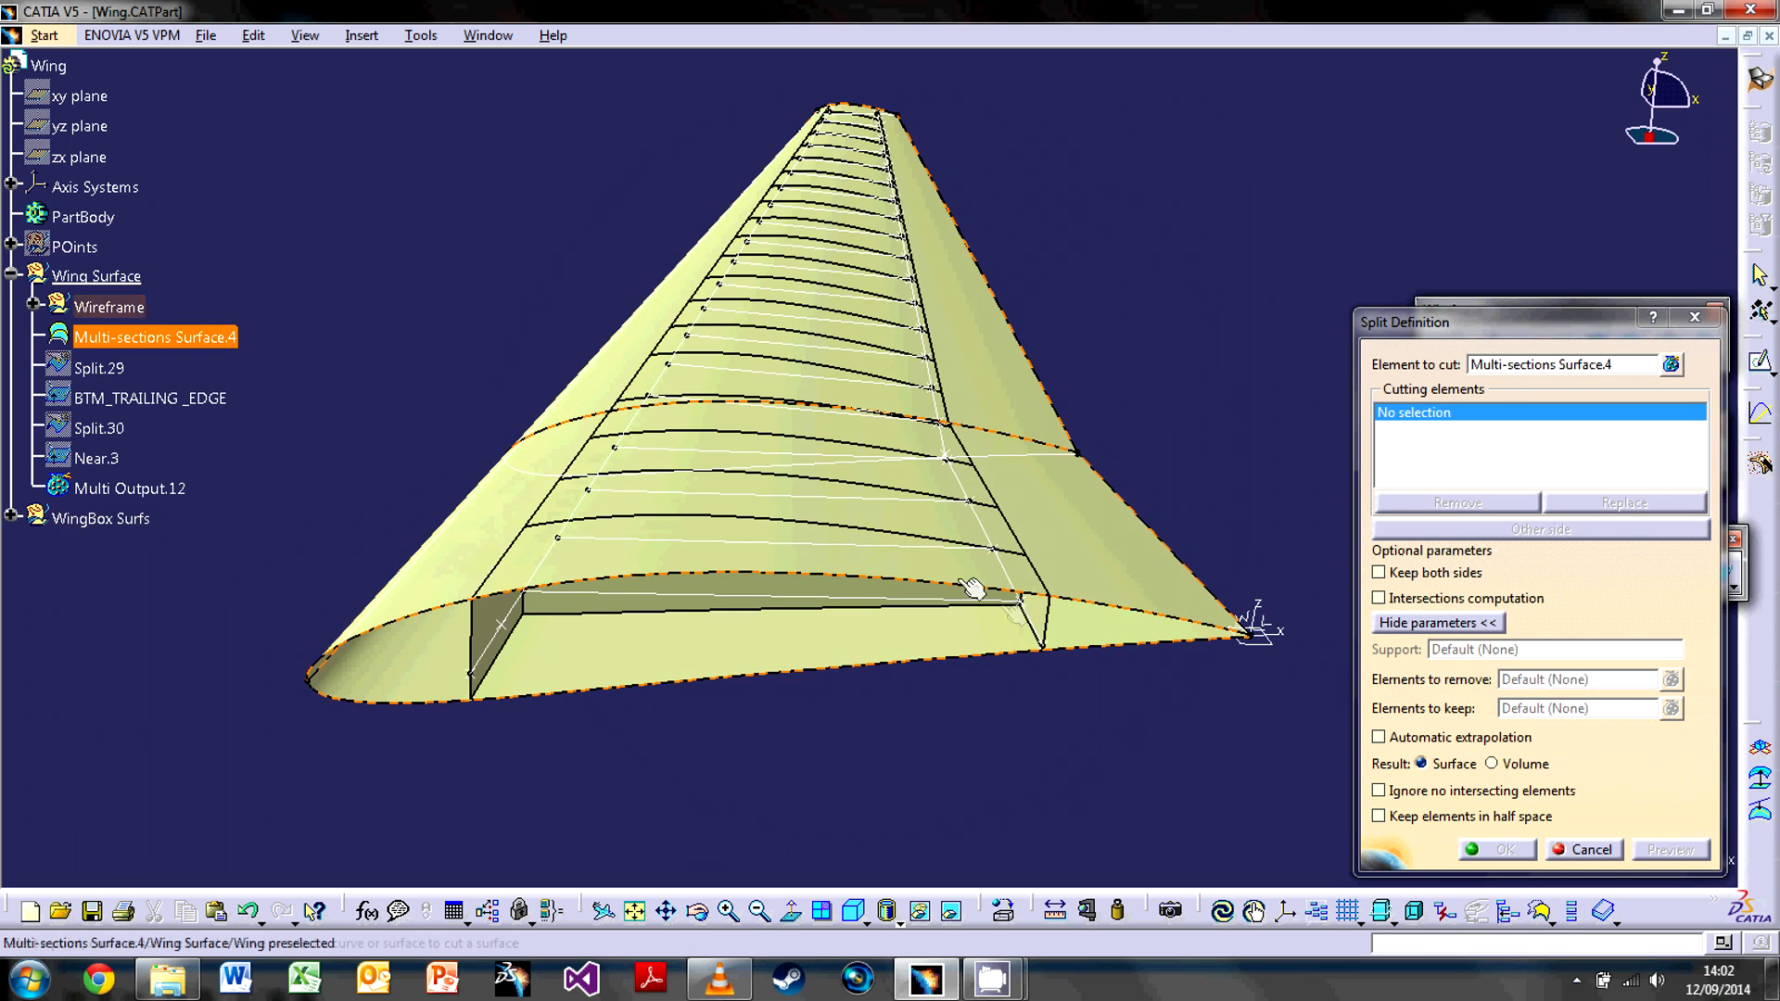
{"action": "left_click", "coordinate": [1059, 615]}
{"action": "left_click", "coordinate": [1474, 529]}
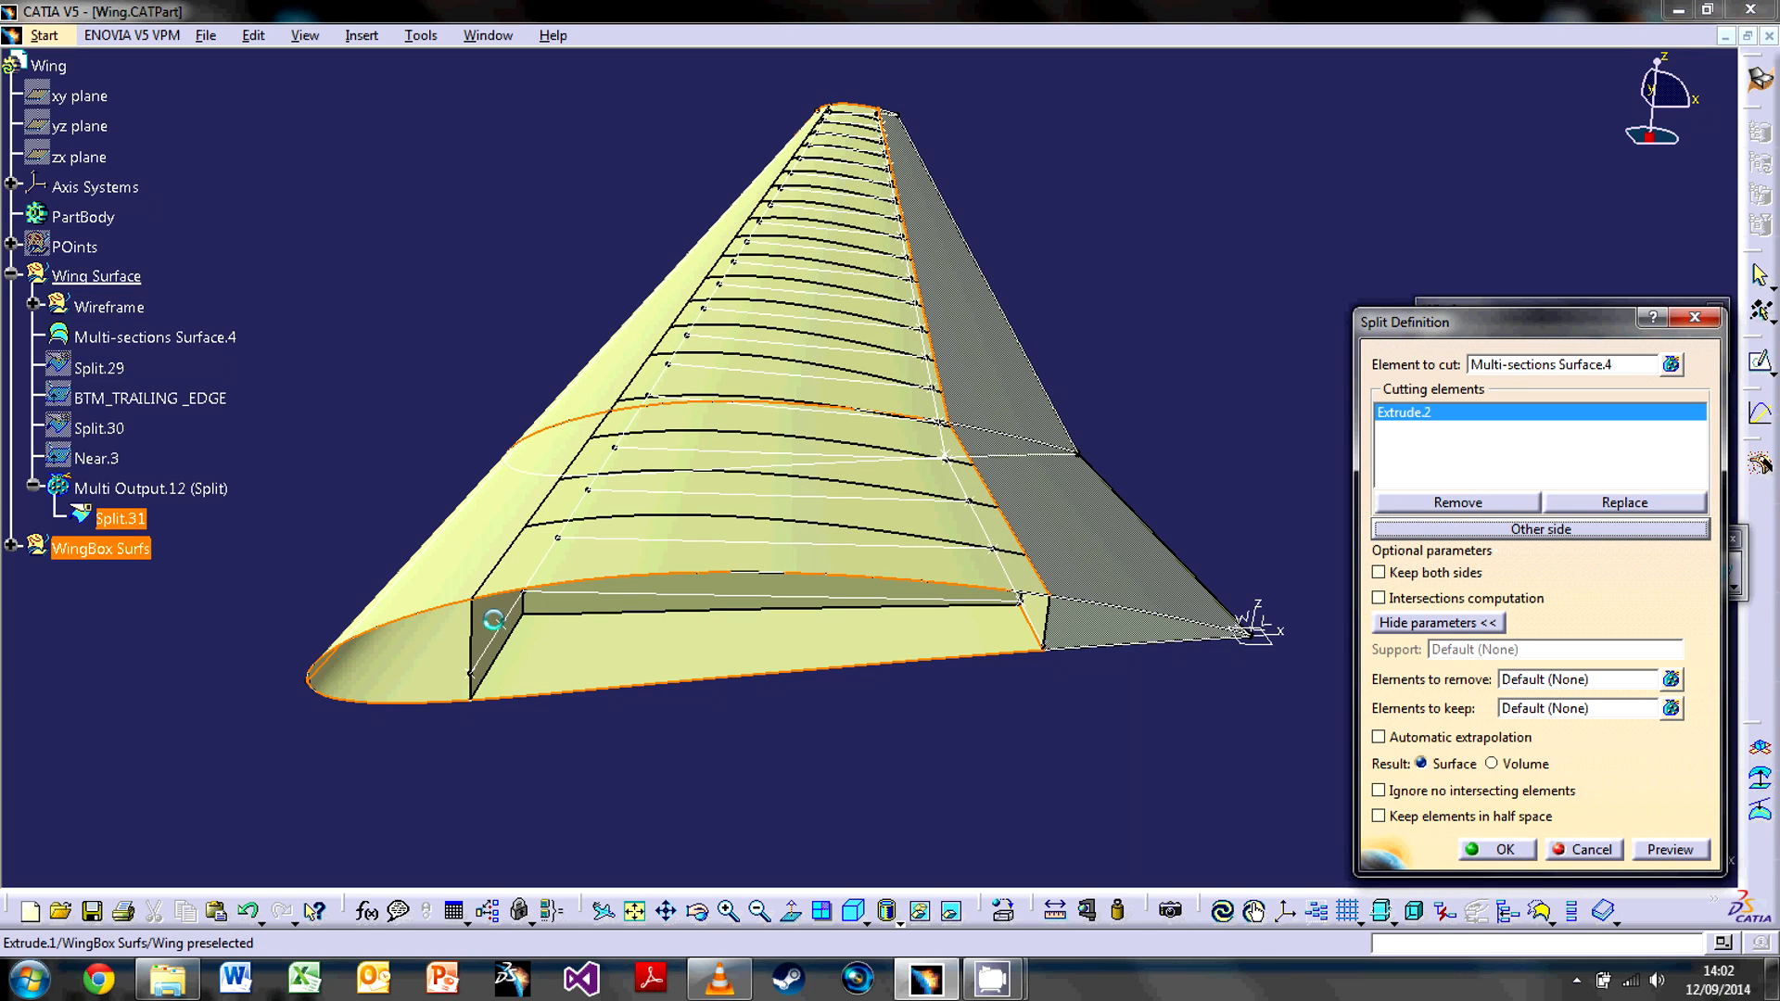
{"action": "left_click", "coordinate": [498, 628]}
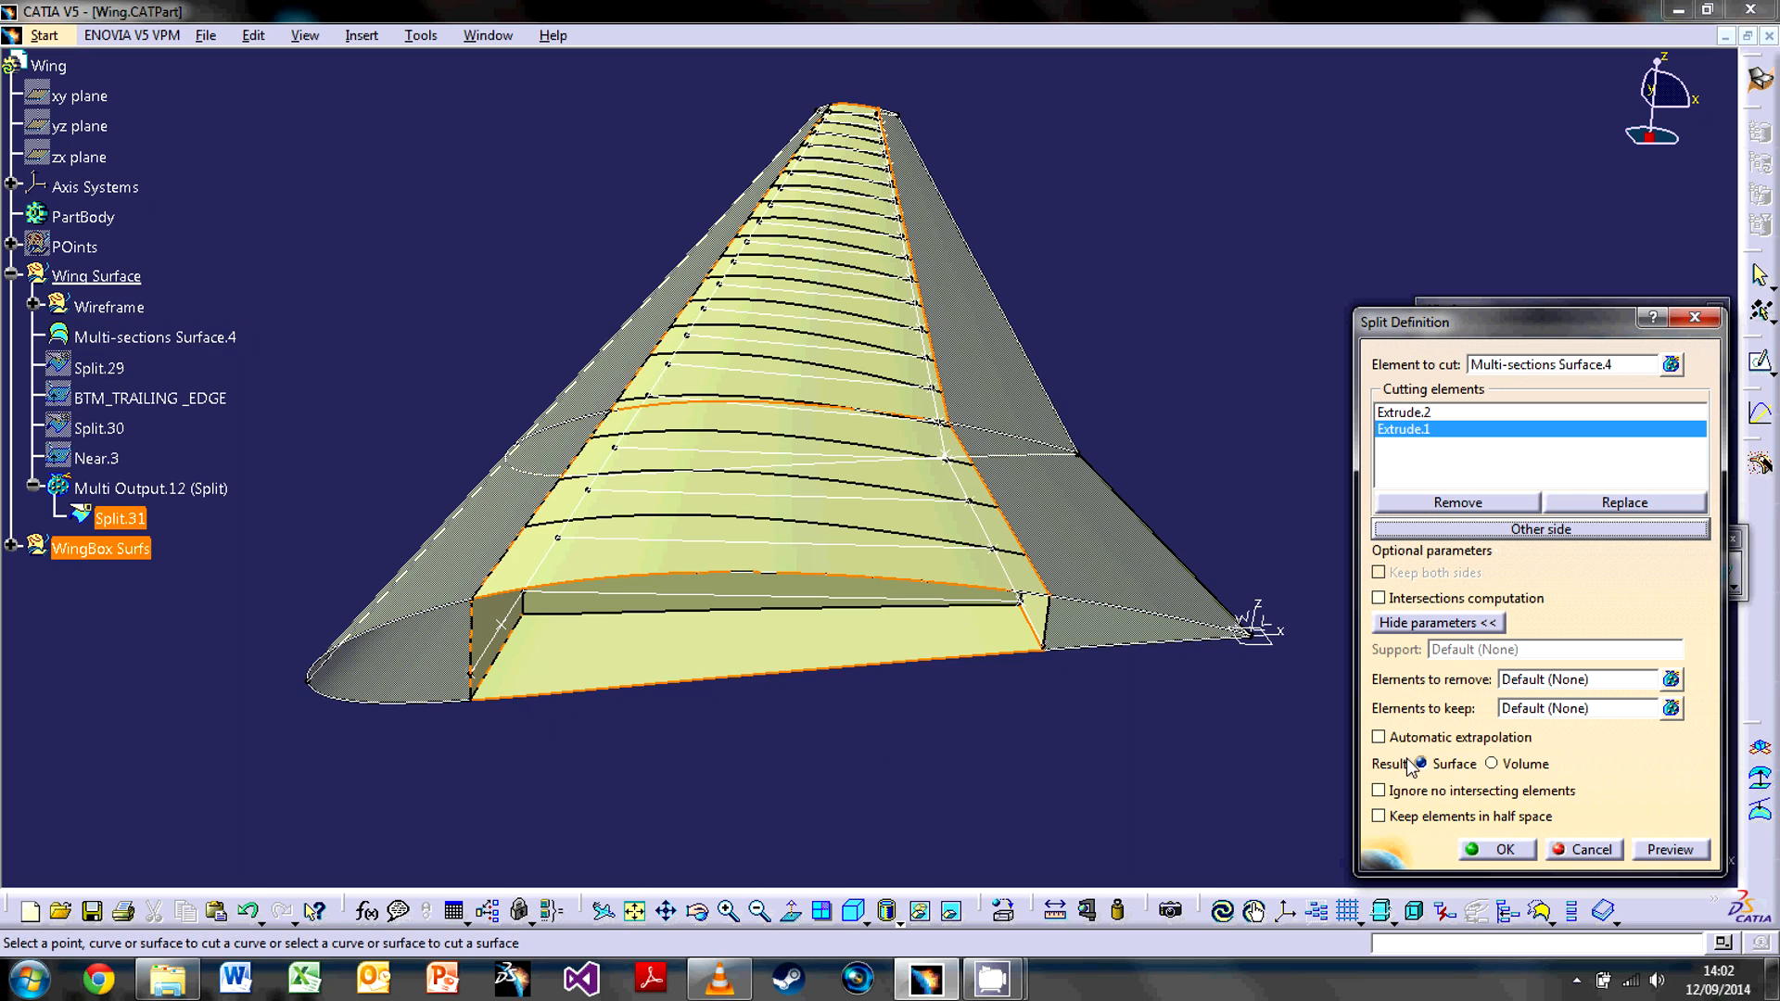
{"action": "left_click", "coordinate": [1467, 850]}
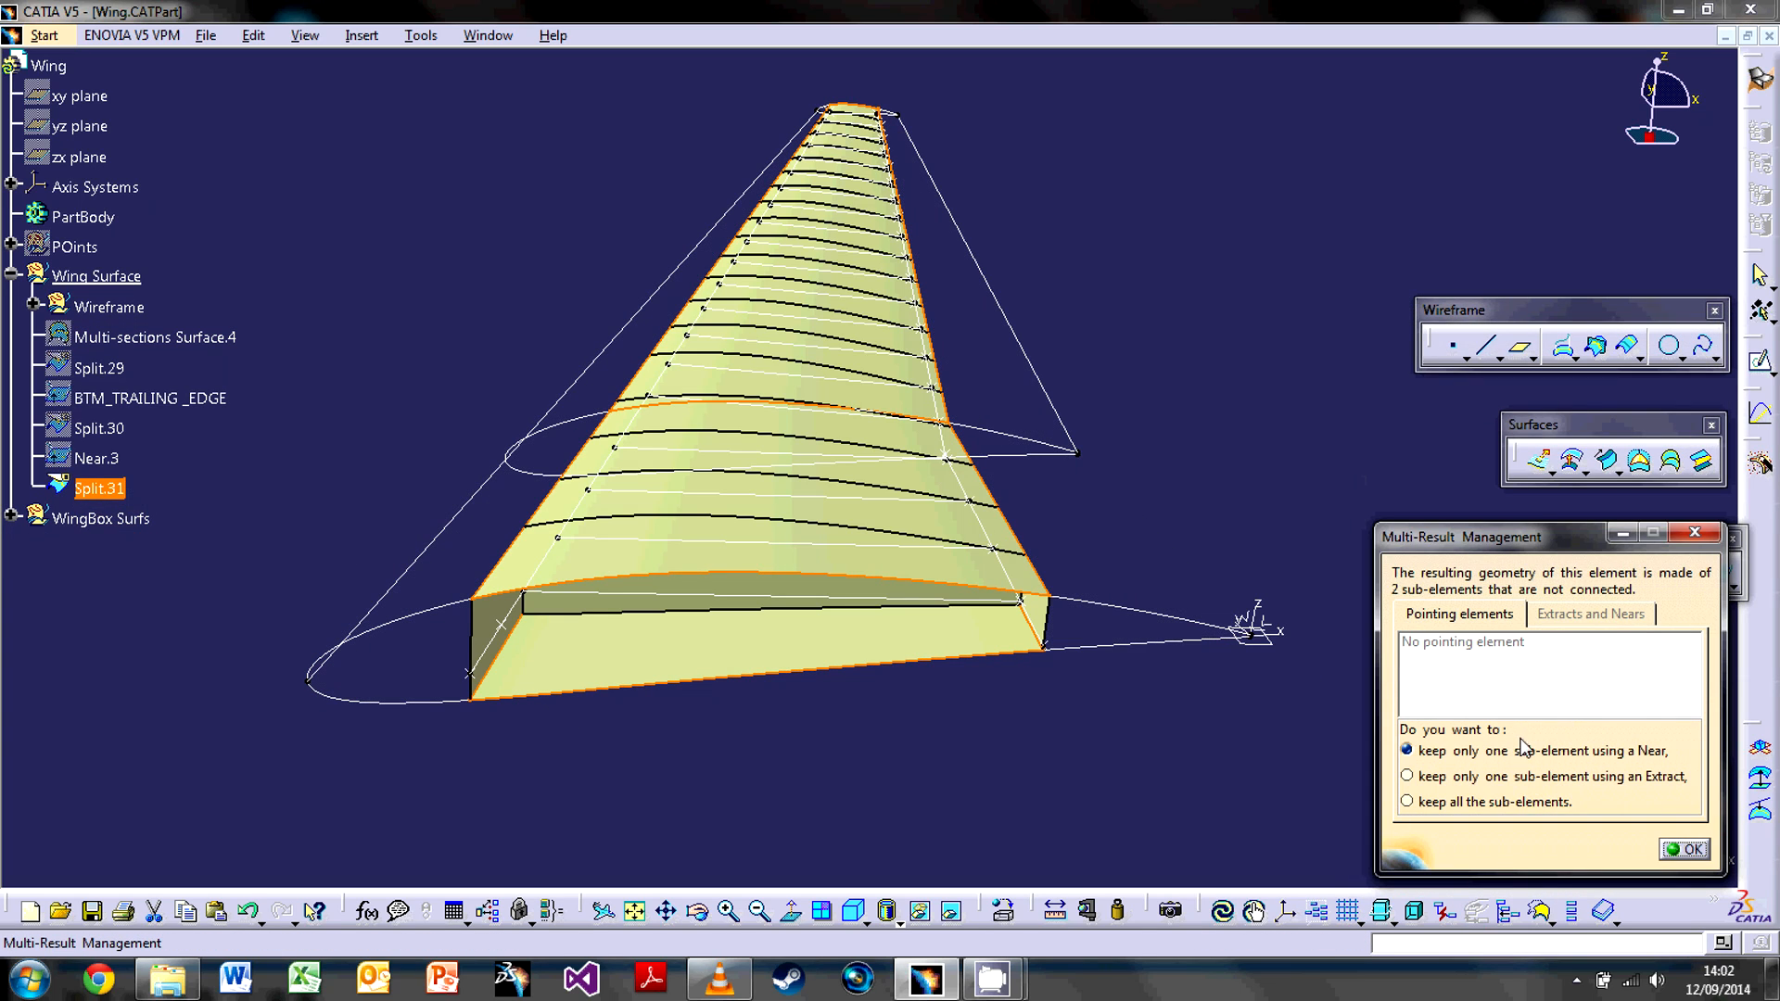
Keep only the lower skin panel of Split.31 with a Near, using Line.20 as the reference element.
{"action": "middle_click_drag", "start_coordinate": [804, 695], "coordinate": [771, 645]}
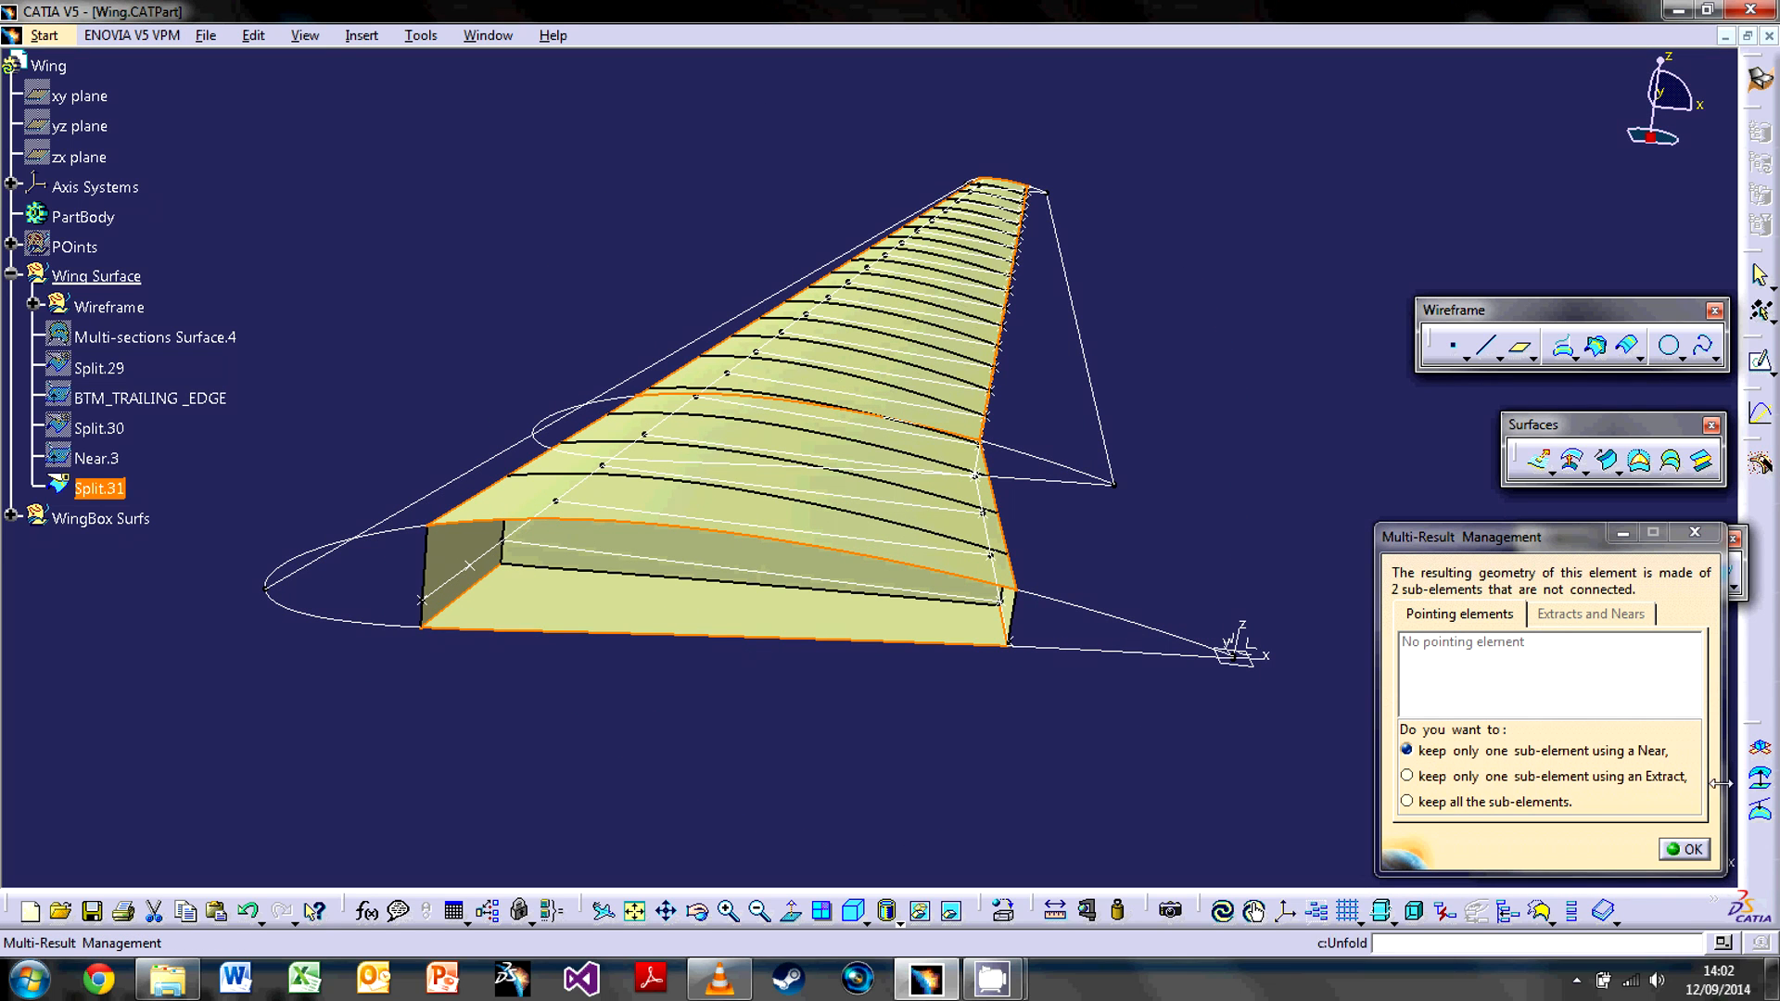
{"action": "left_click", "coordinate": [1685, 850]}
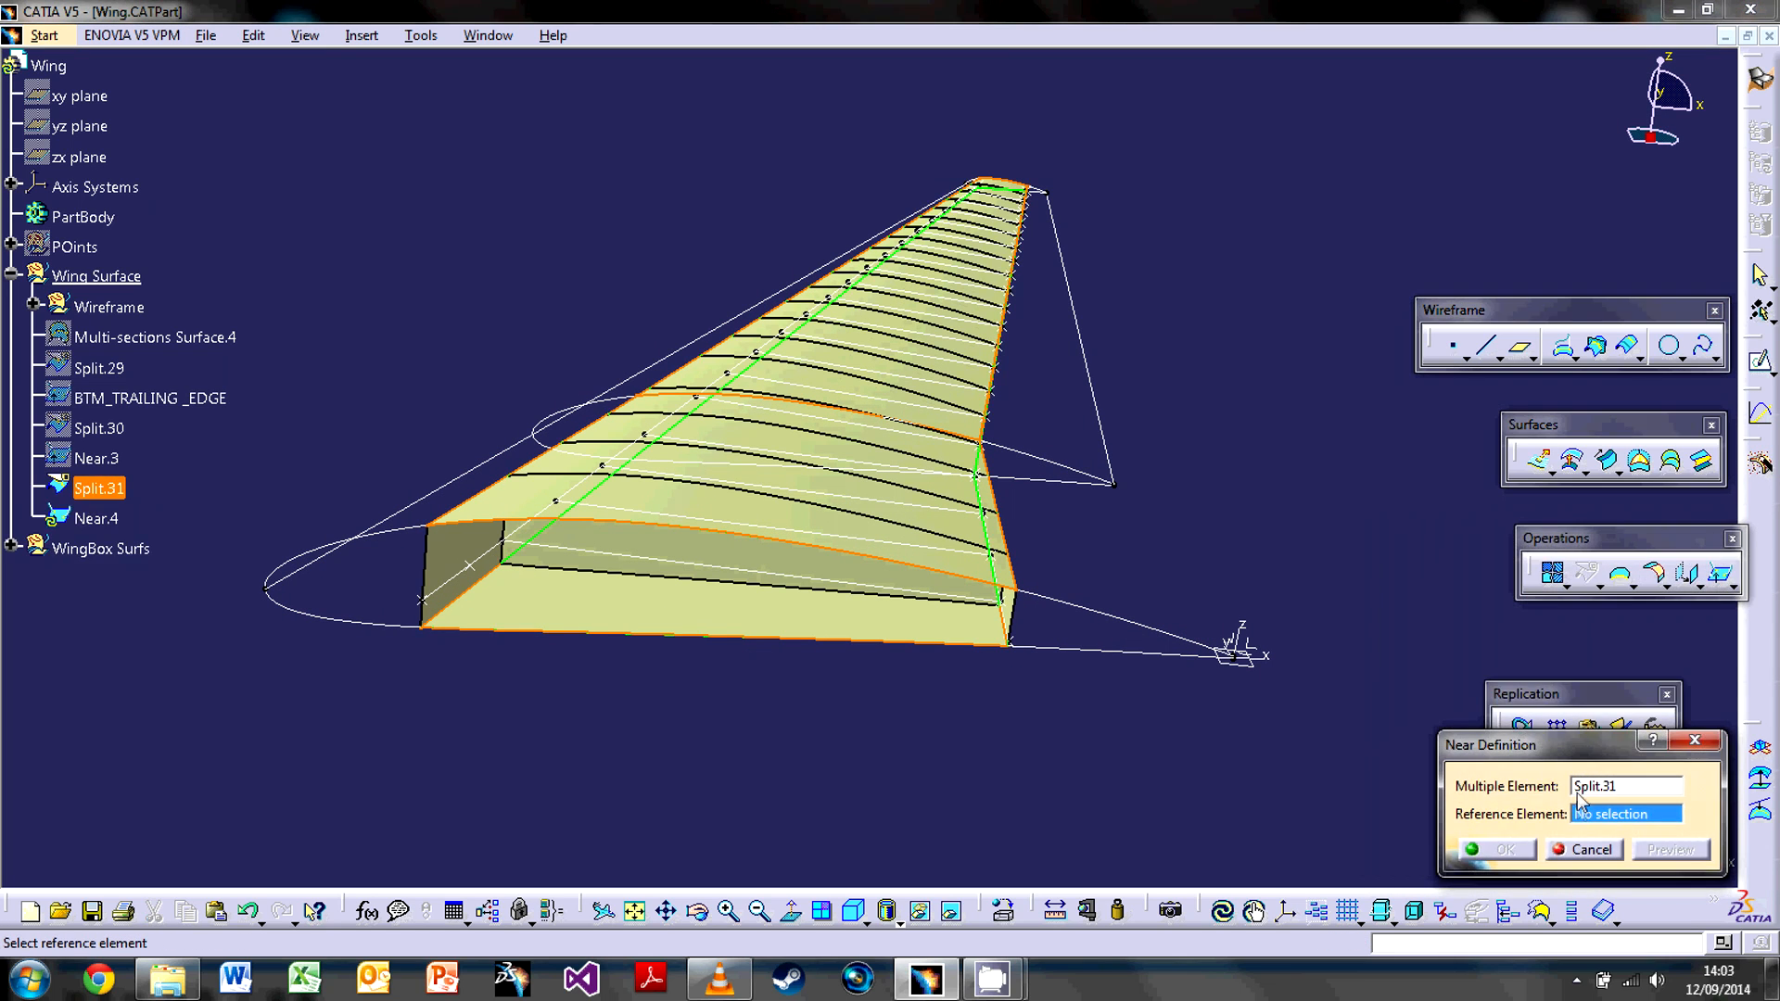
{"action": "left_click", "coordinate": [452, 592]}
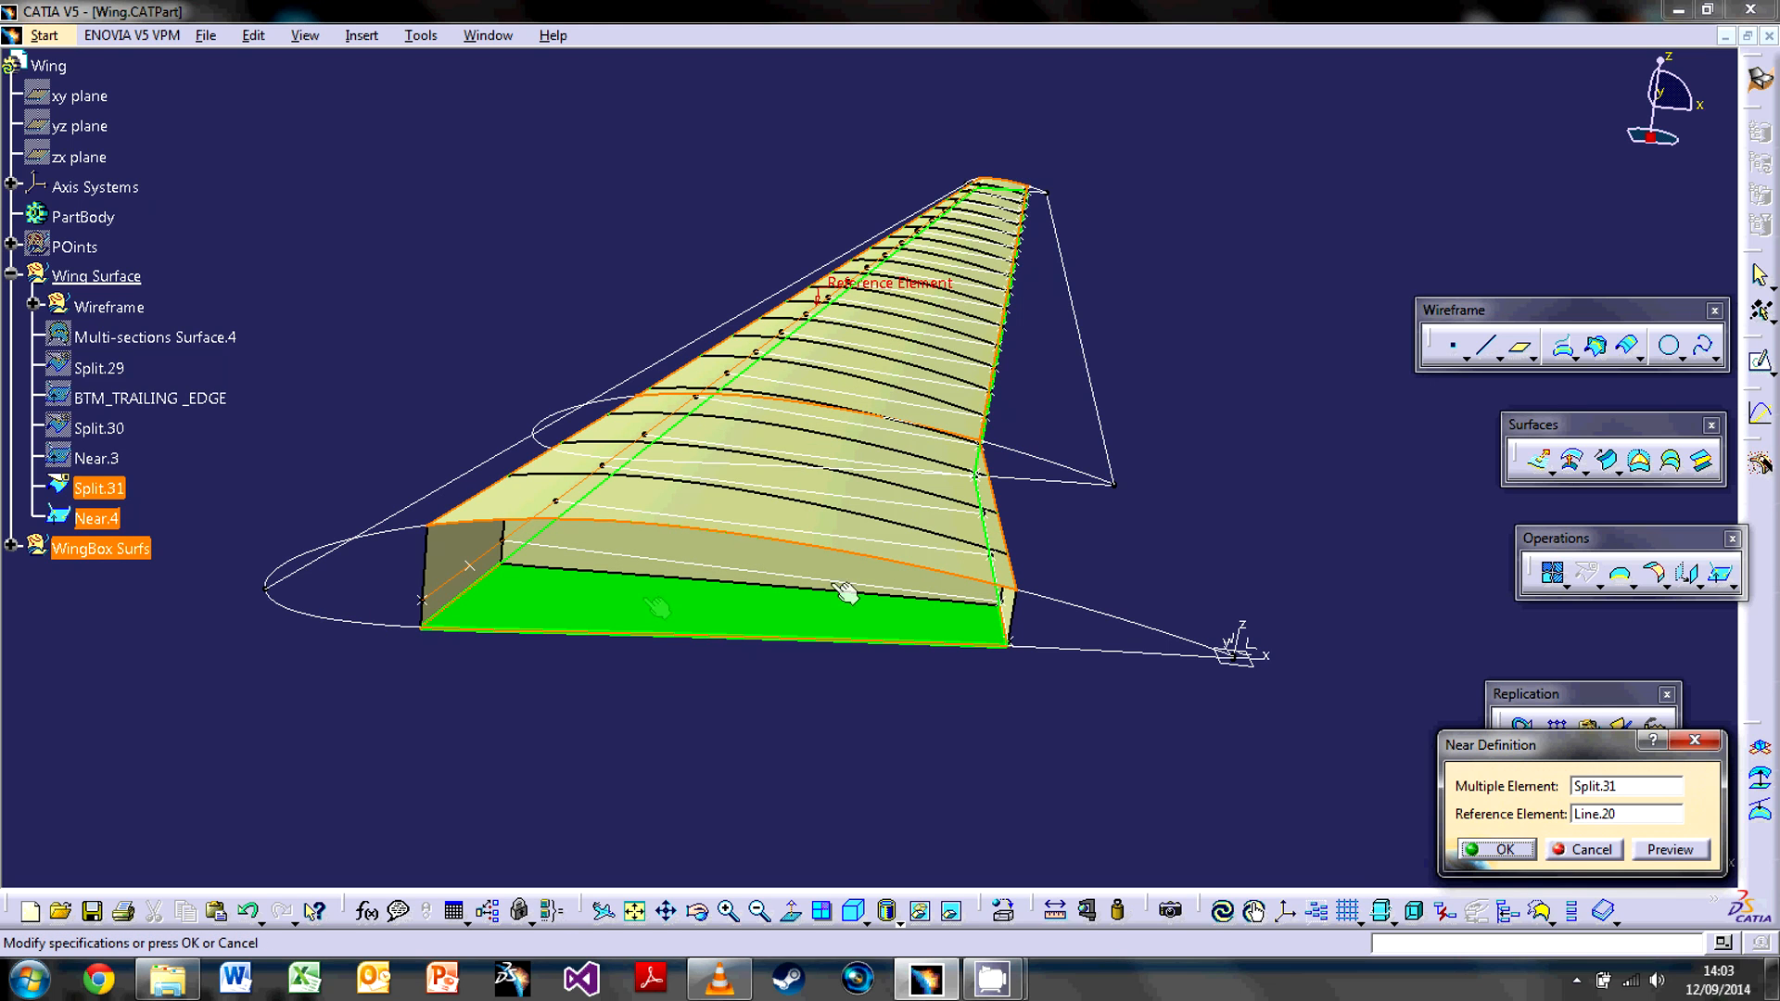
{"action": "left_click", "coordinate": [1498, 850]}
{"action": "middle_click_drag", "start_coordinate": [803, 723], "coordinate": [766, 680]}
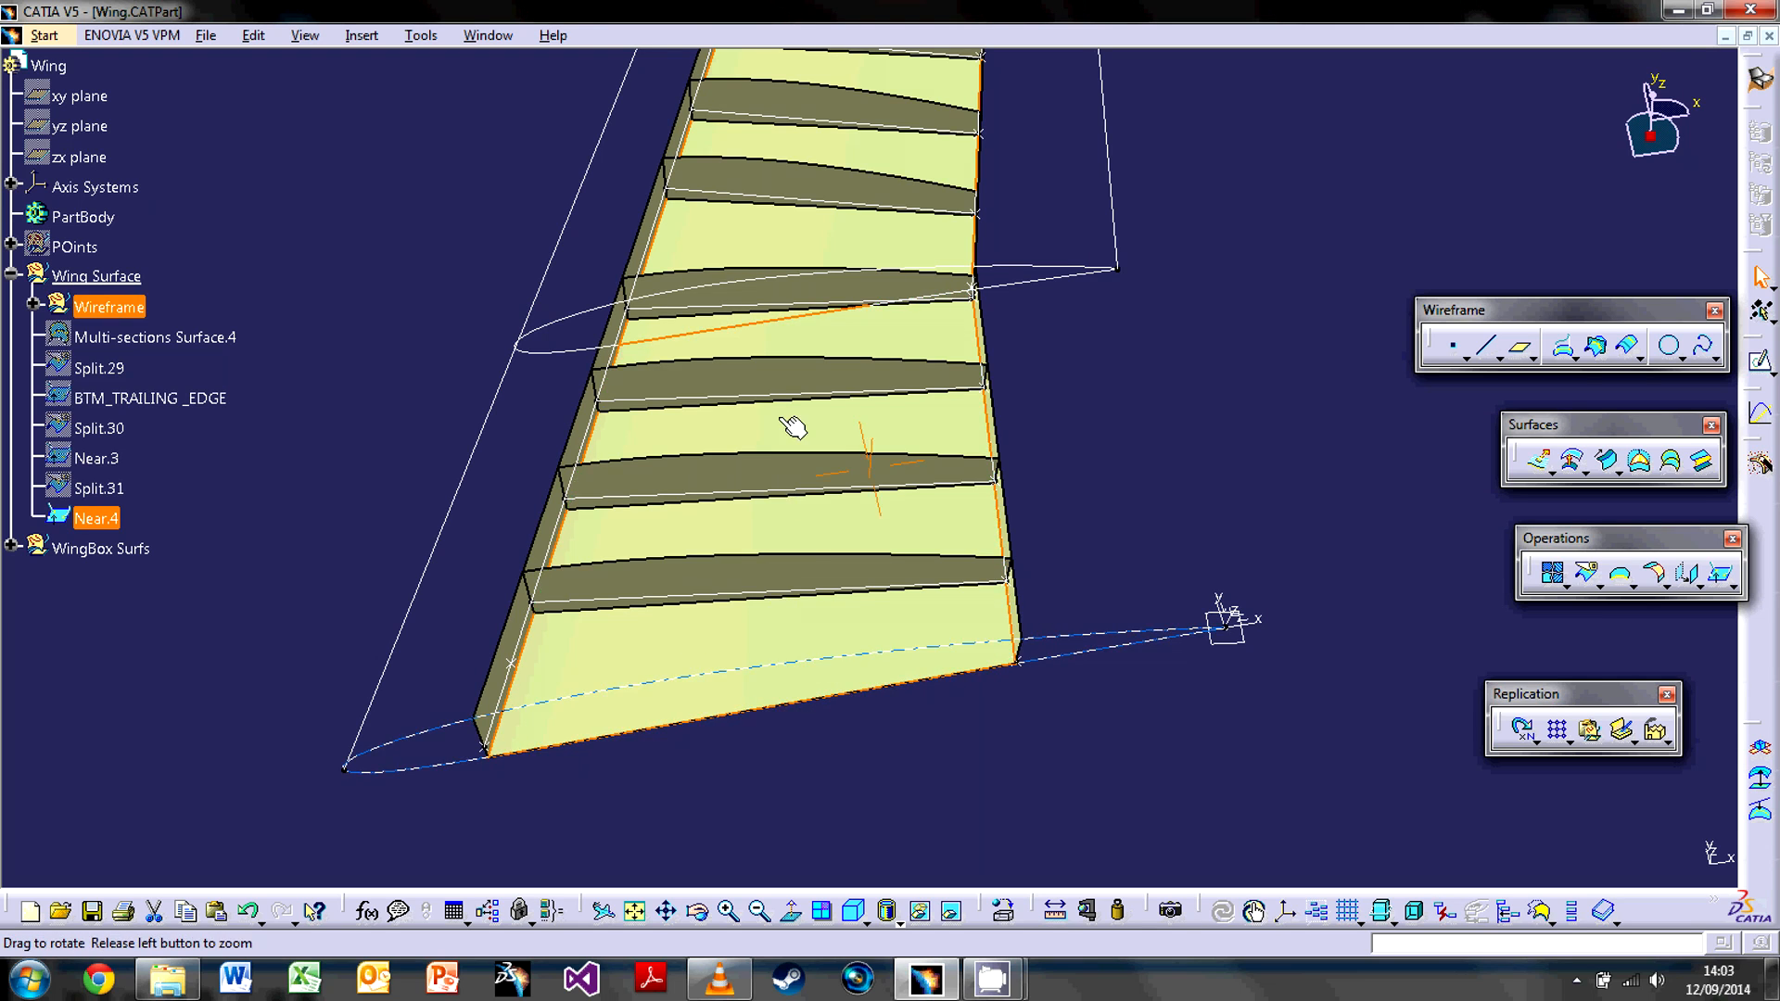
{"action": "middle_click_drag", "start_coordinate": [794, 426], "coordinate": [517, 469]}
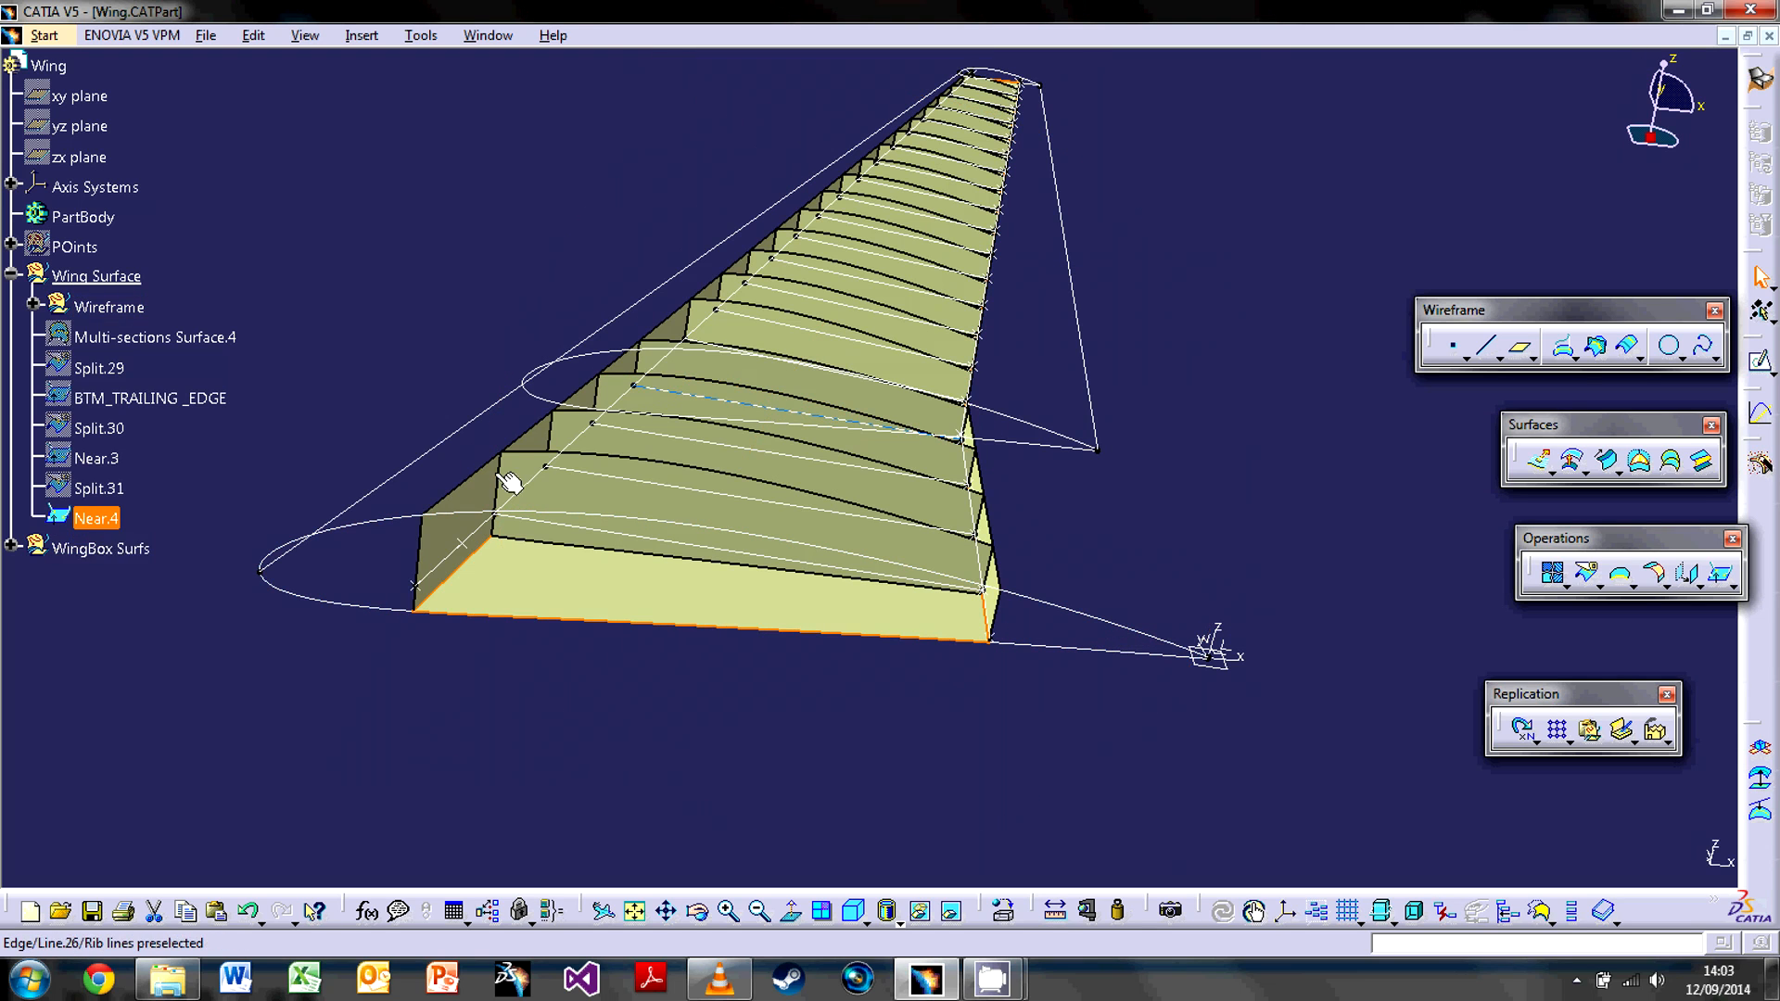
Reopen Split.31 and try replacing its kept portion by removing Extrude.1, switching the kept side of Extrude.2 and adding Extrude.1 again.
{"action": "double_click", "coordinate": [113, 489]}
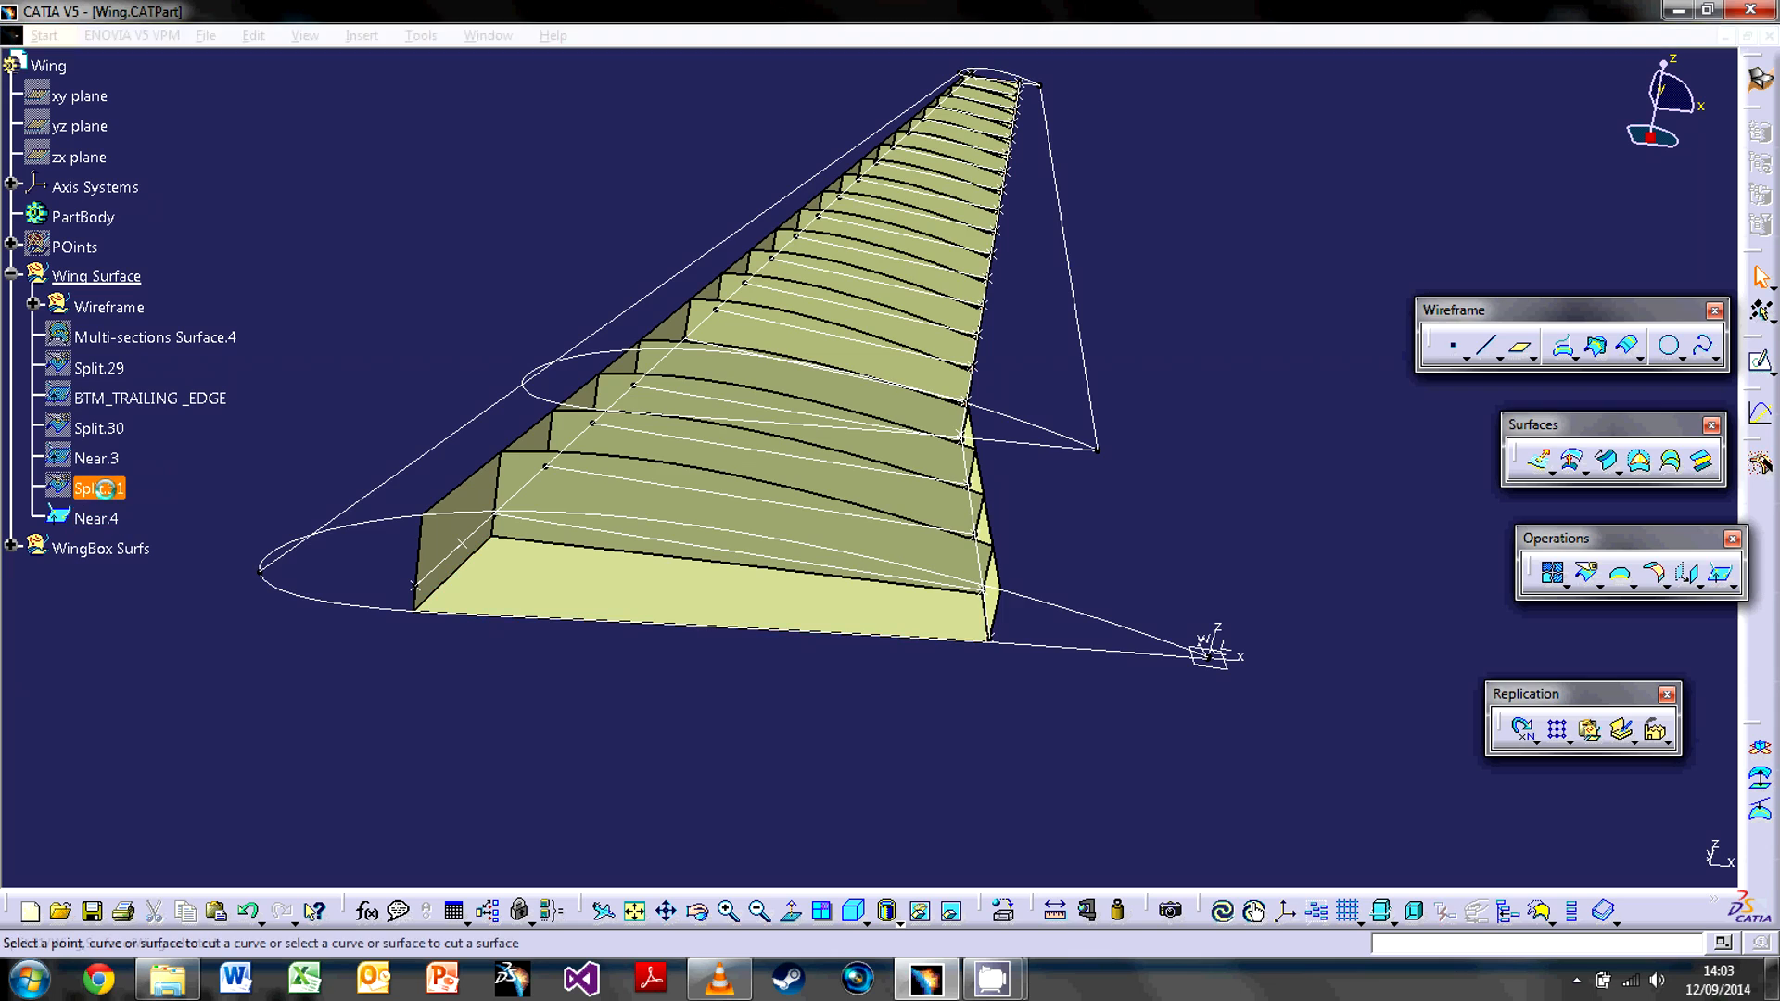
{"action": "middle_click_drag", "start_coordinate": [859, 475], "coordinate": [626, 605]}
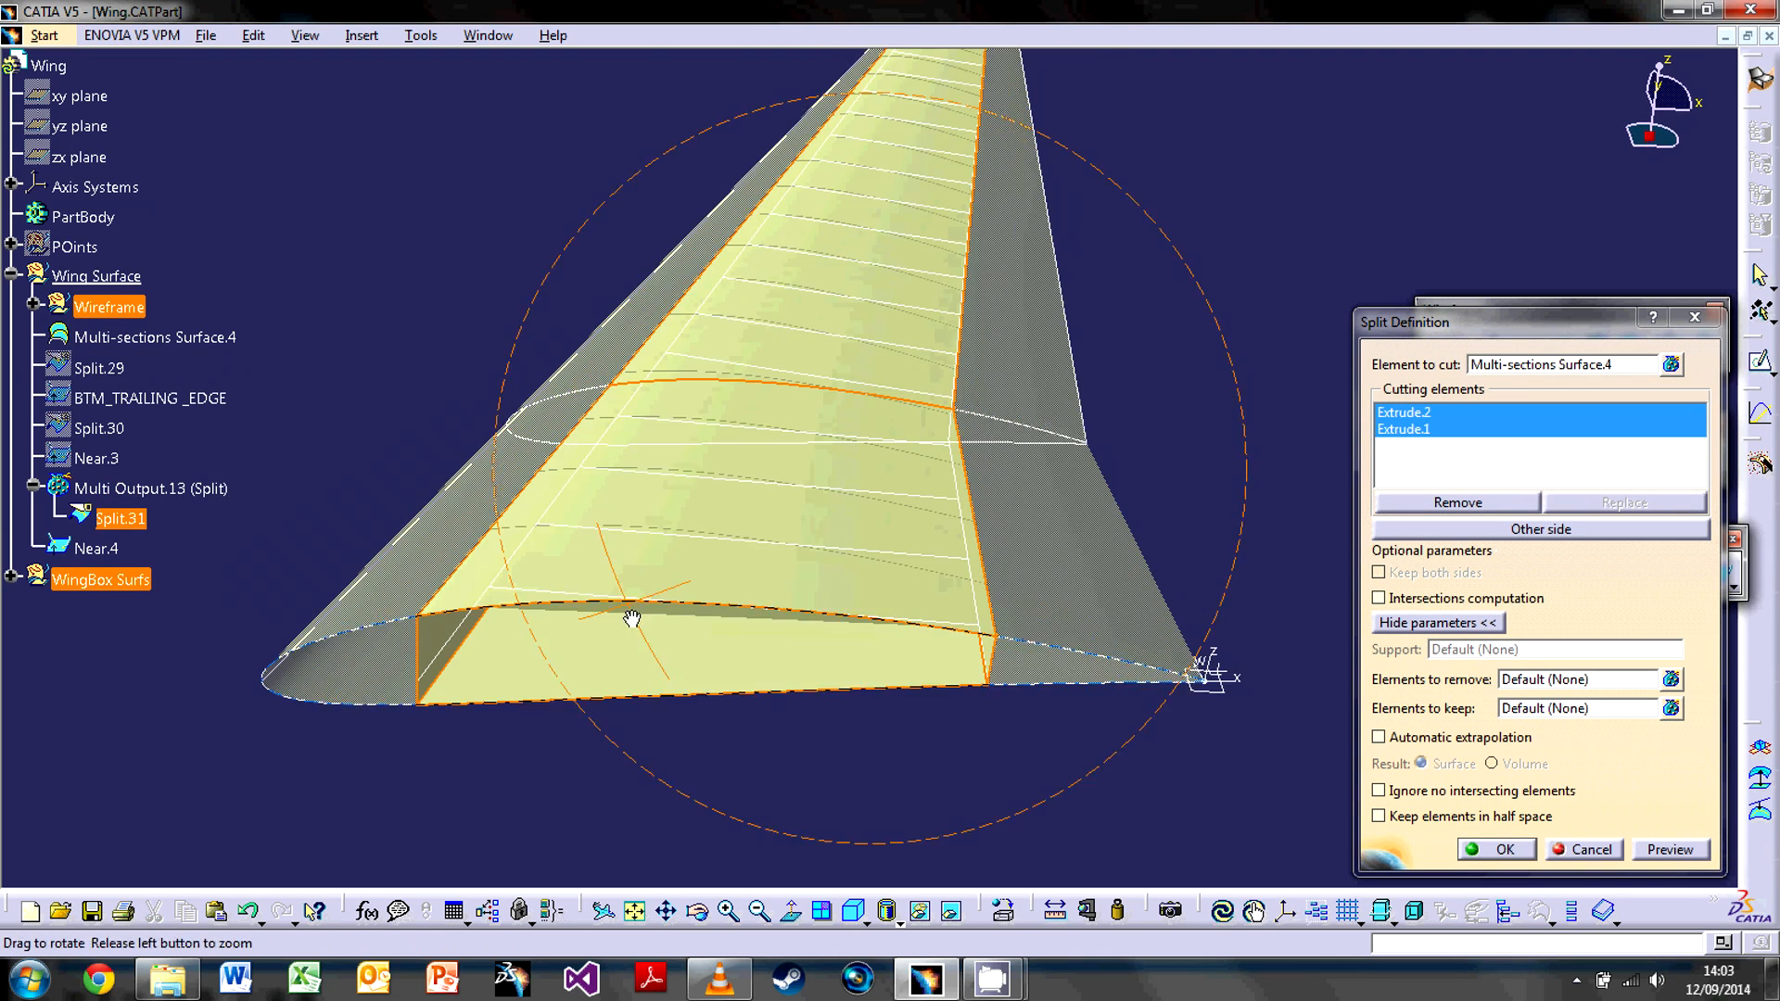
{"action": "left_click", "coordinate": [1419, 430]}
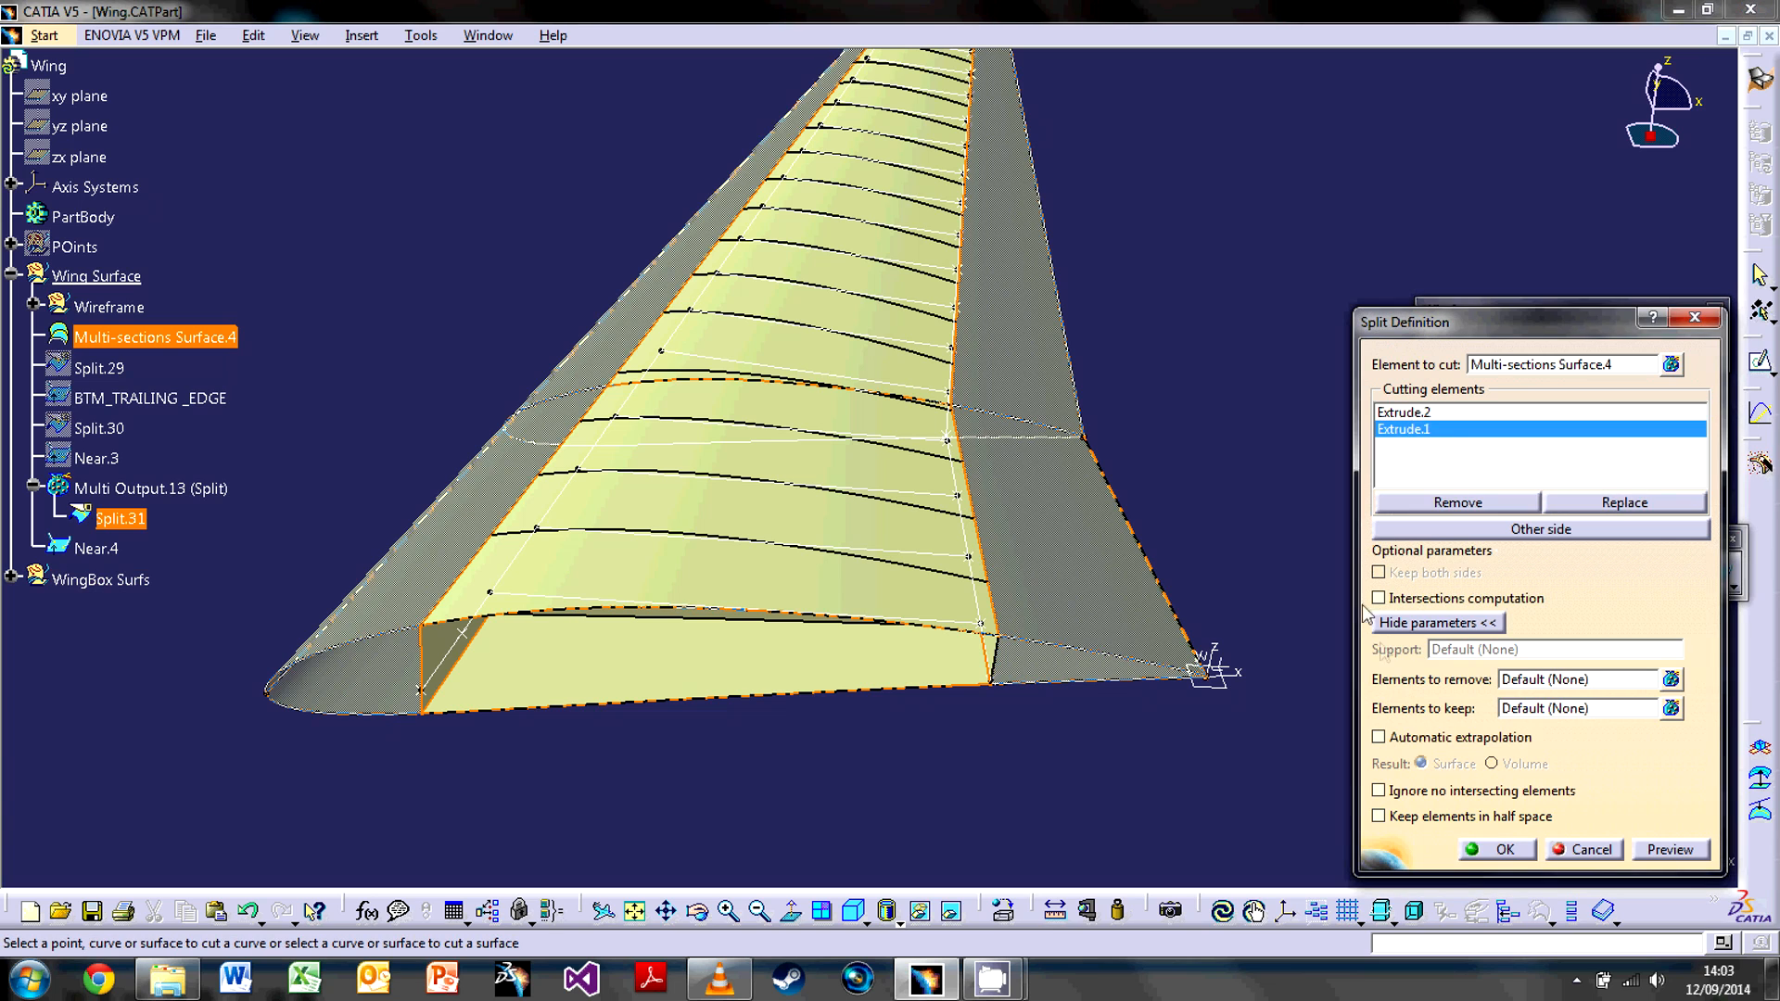
{"action": "left_click", "coordinate": [1485, 500]}
{"action": "left_click", "coordinate": [1470, 528]}
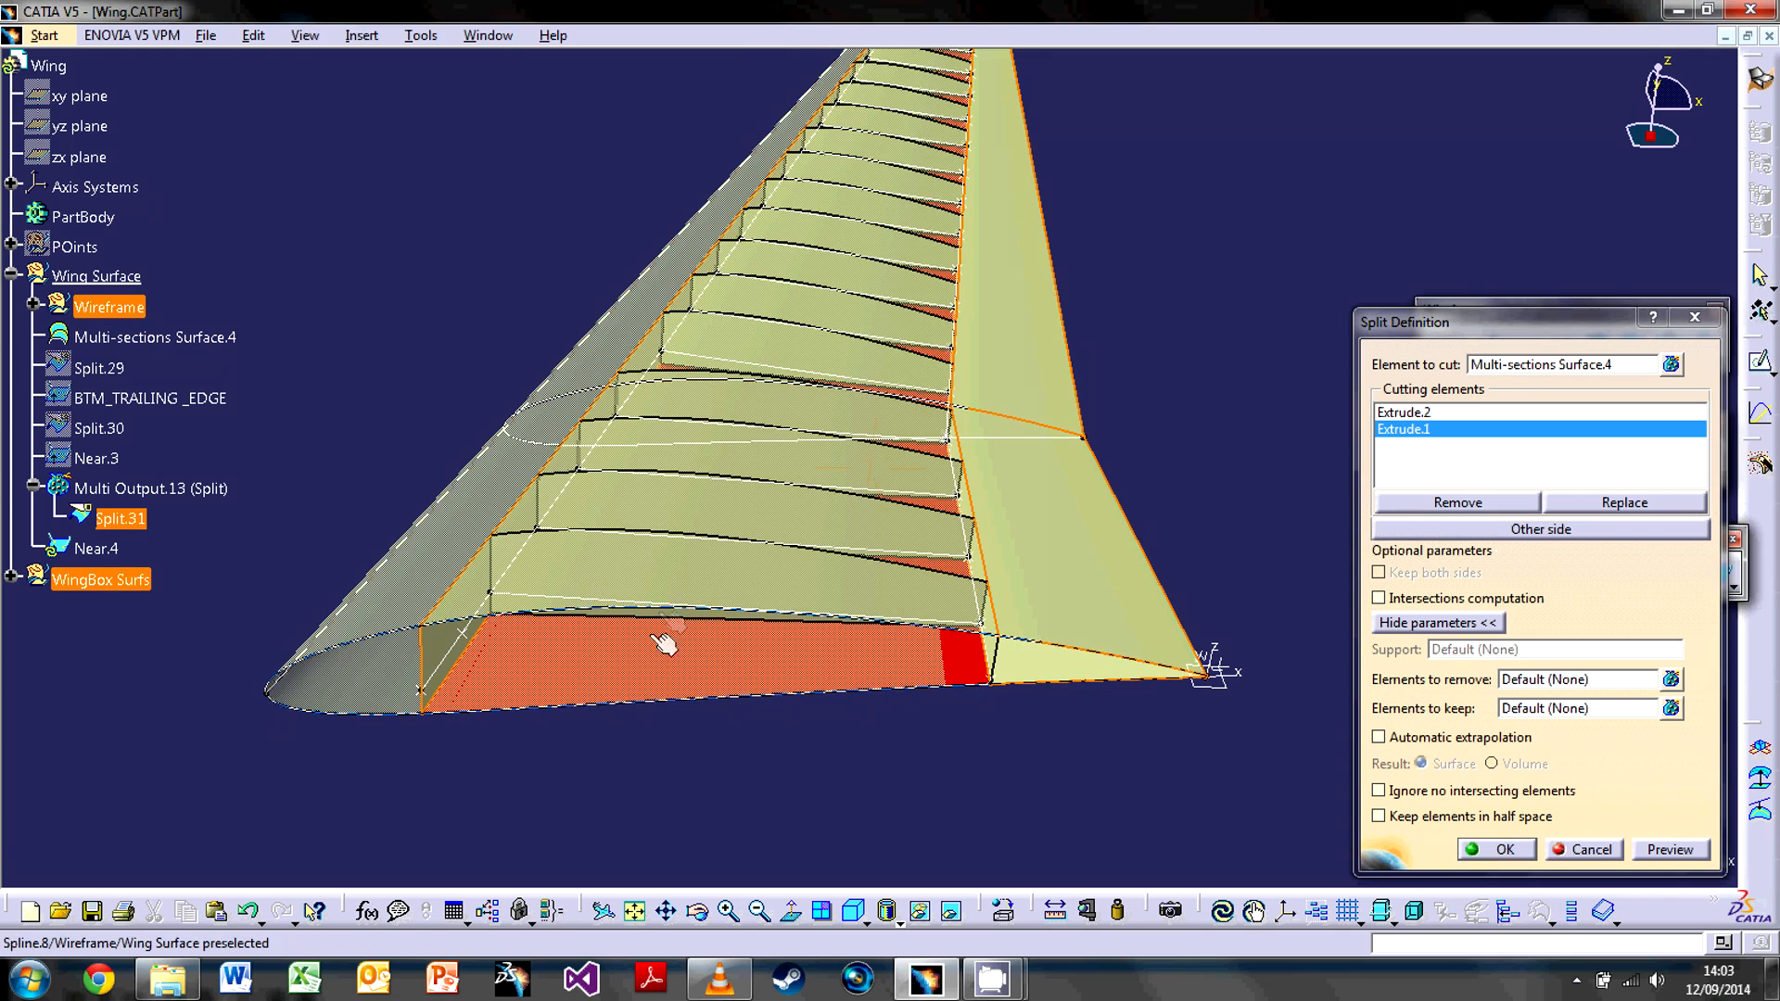
{"action": "left_click", "coordinate": [1053, 554]}
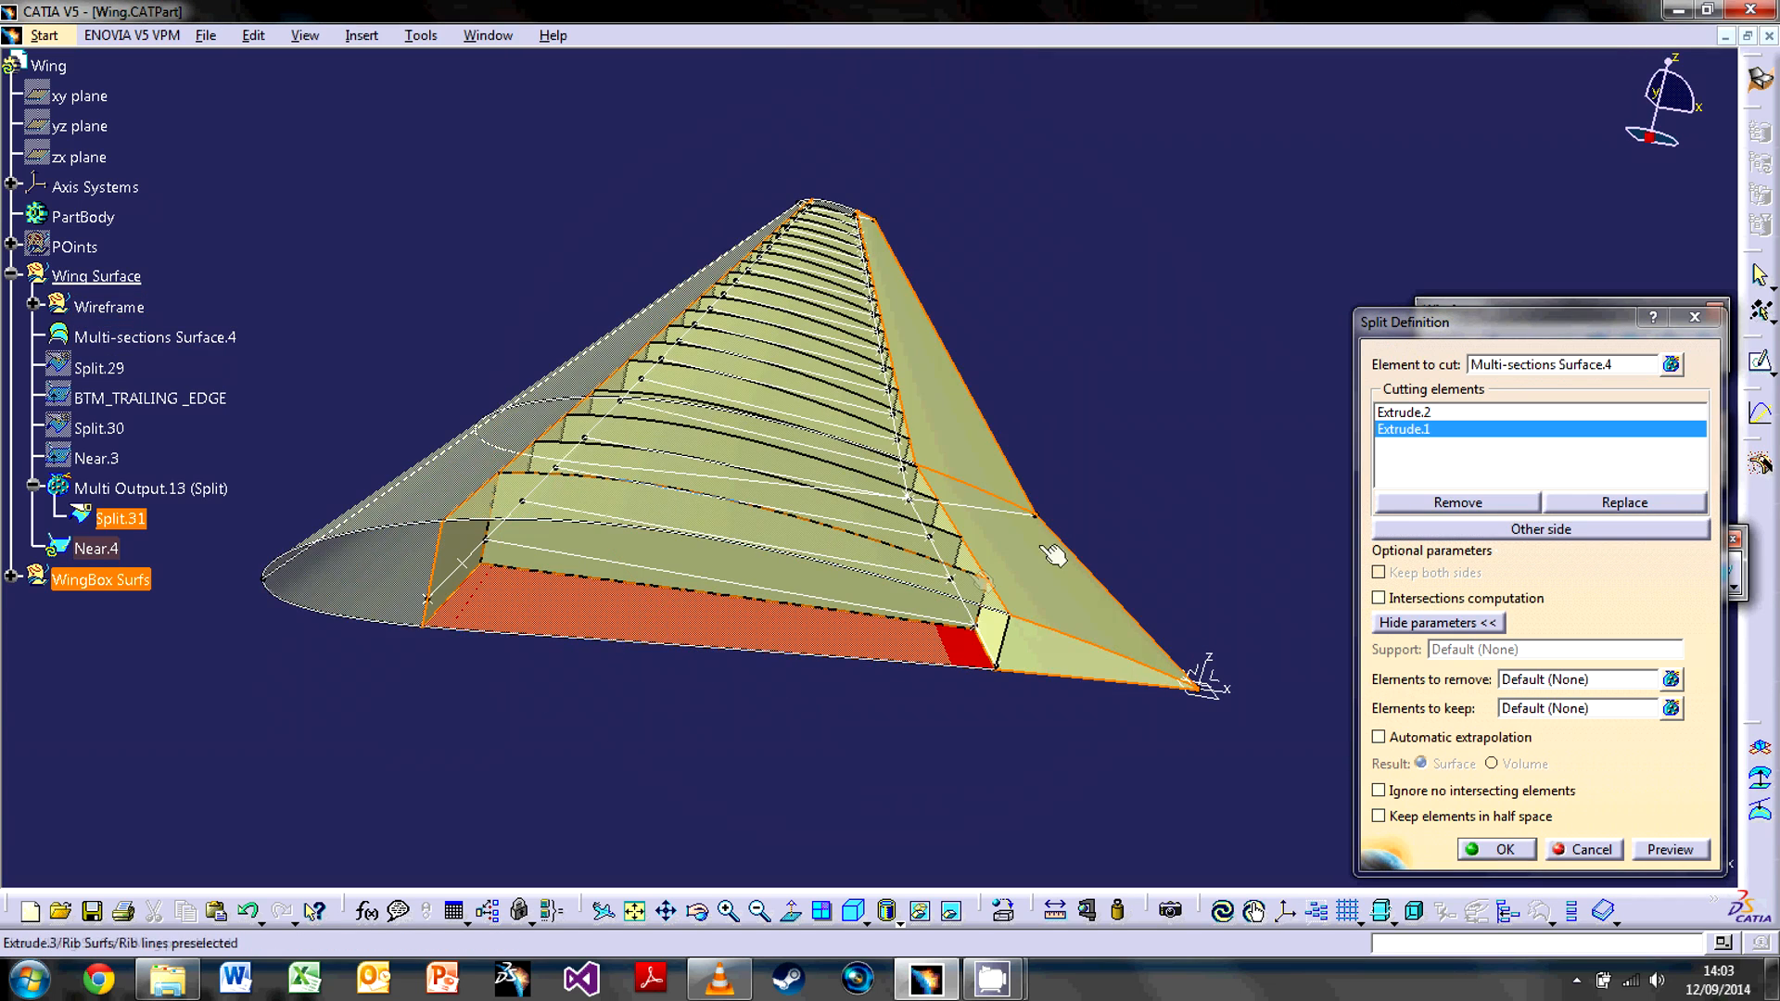
{"action": "middle_click_drag", "start_coordinate": [908, 404], "coordinate": [940, 420]}
{"action": "right_click", "coordinate": [941, 420]}
{"action": "left_click", "coordinate": [1561, 527]}
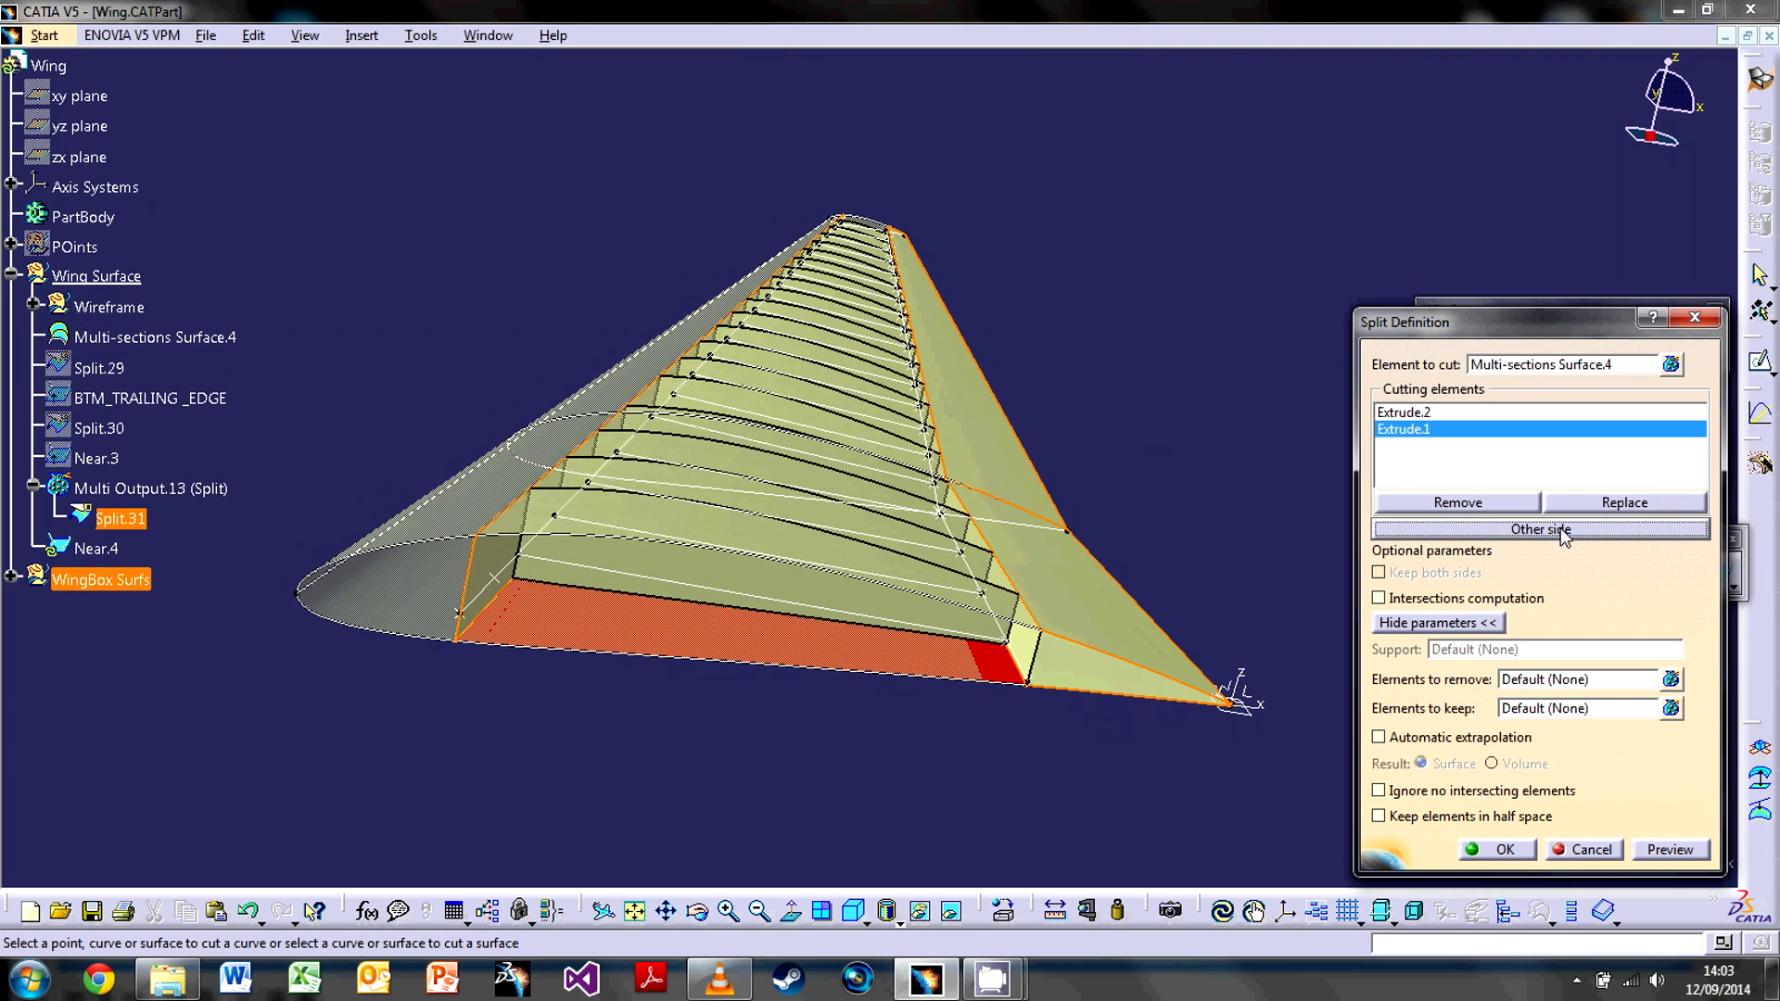
Try removing Extrude.1 from the split, reversing the kept side and re-adding Extrude.1 to keep the middle skin, and cancel the edit.
{"action": "left_click", "coordinate": [1560, 529]}
{"action": "left_click", "coordinate": [1476, 504]}
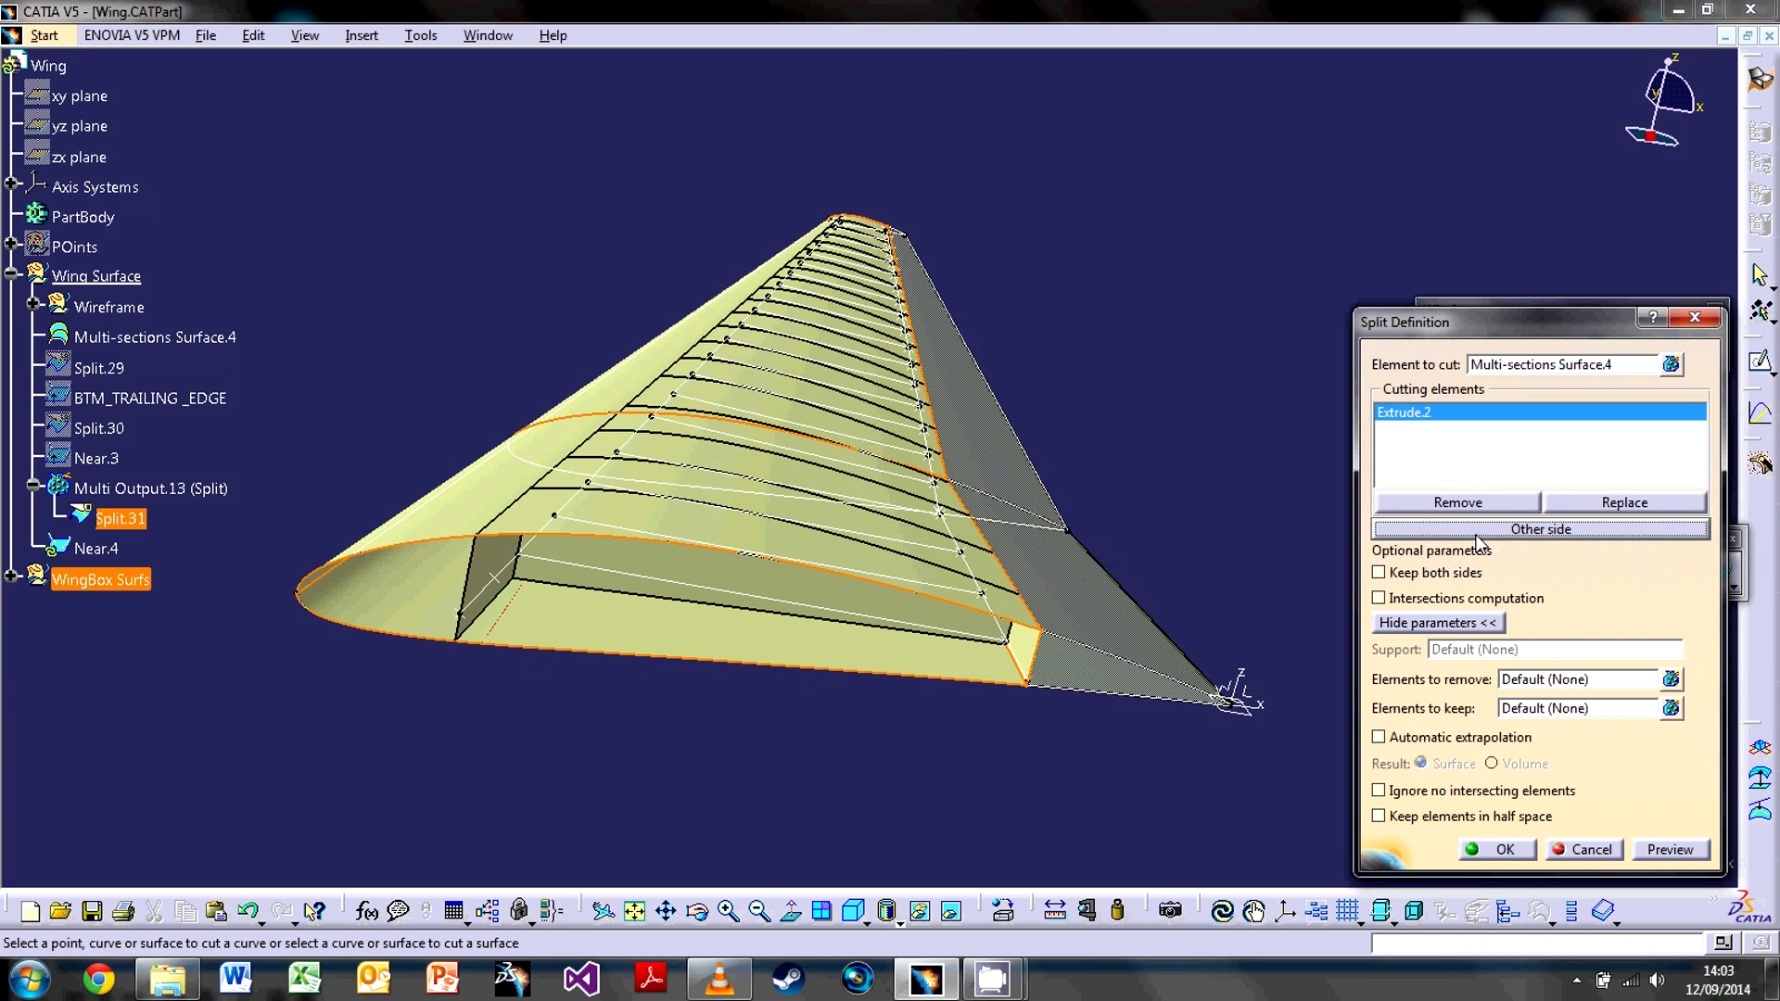
{"action": "left_click", "coordinate": [597, 616]}
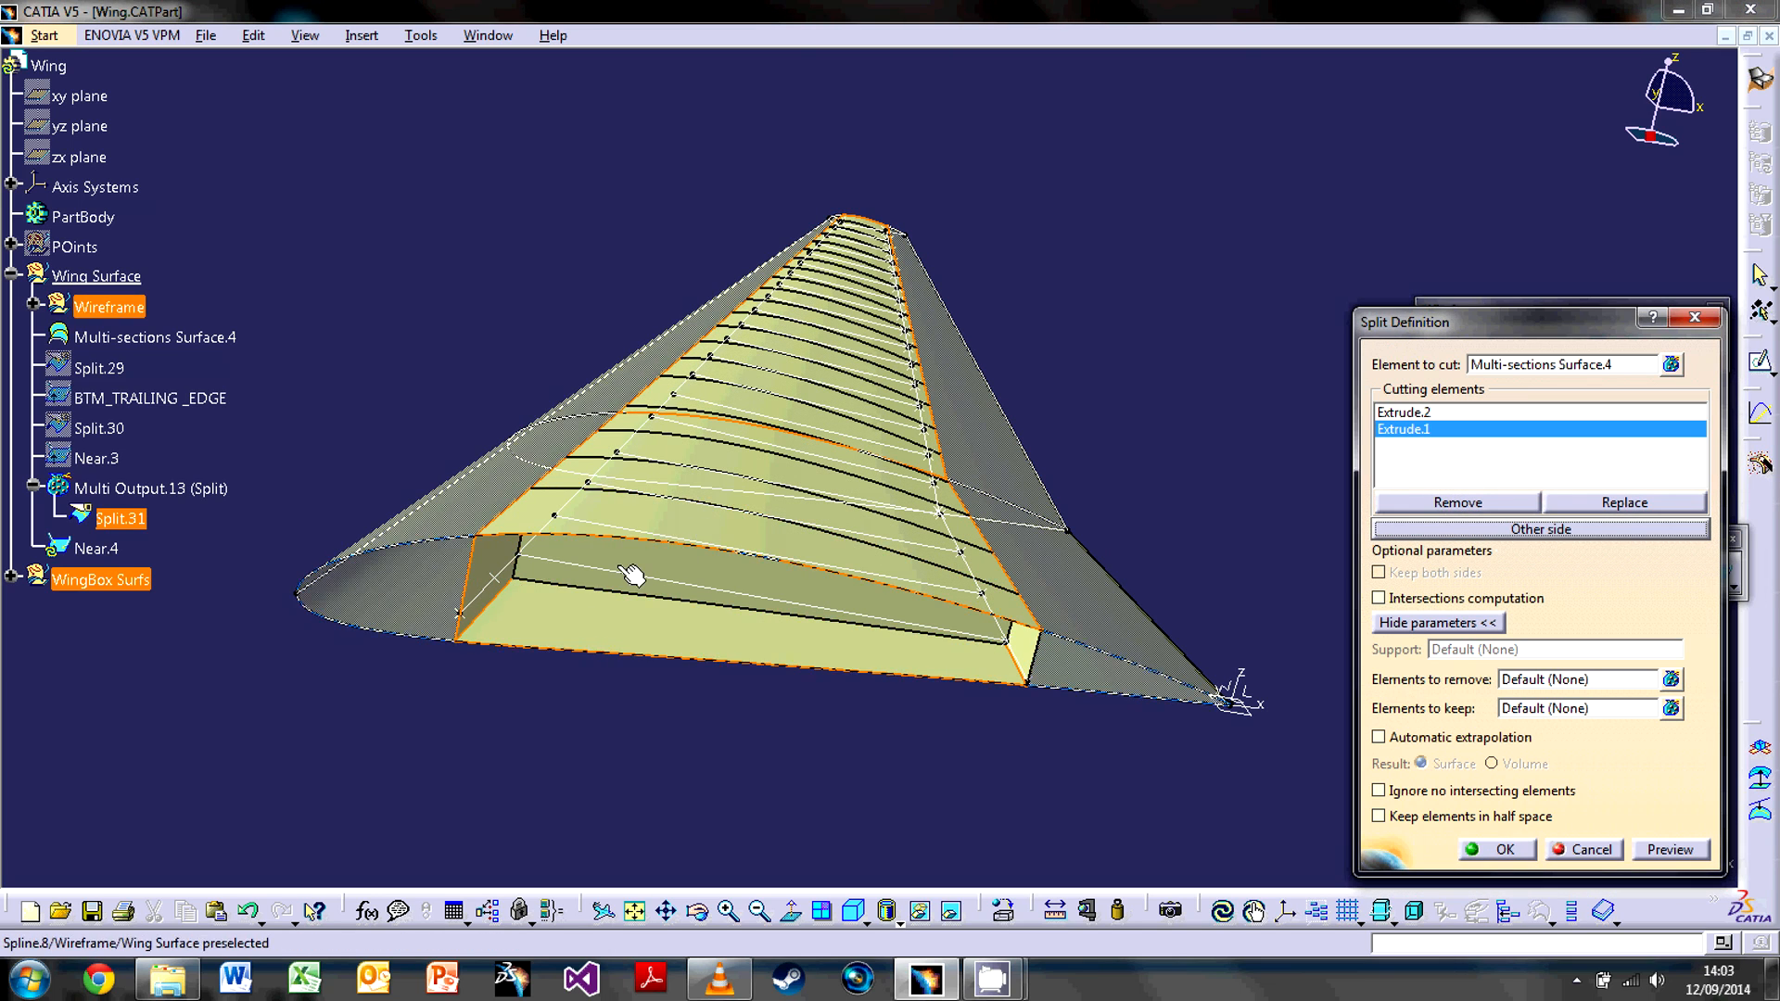
{"action": "middle_click_drag", "start_coordinate": [688, 762], "coordinate": [770, 777]}
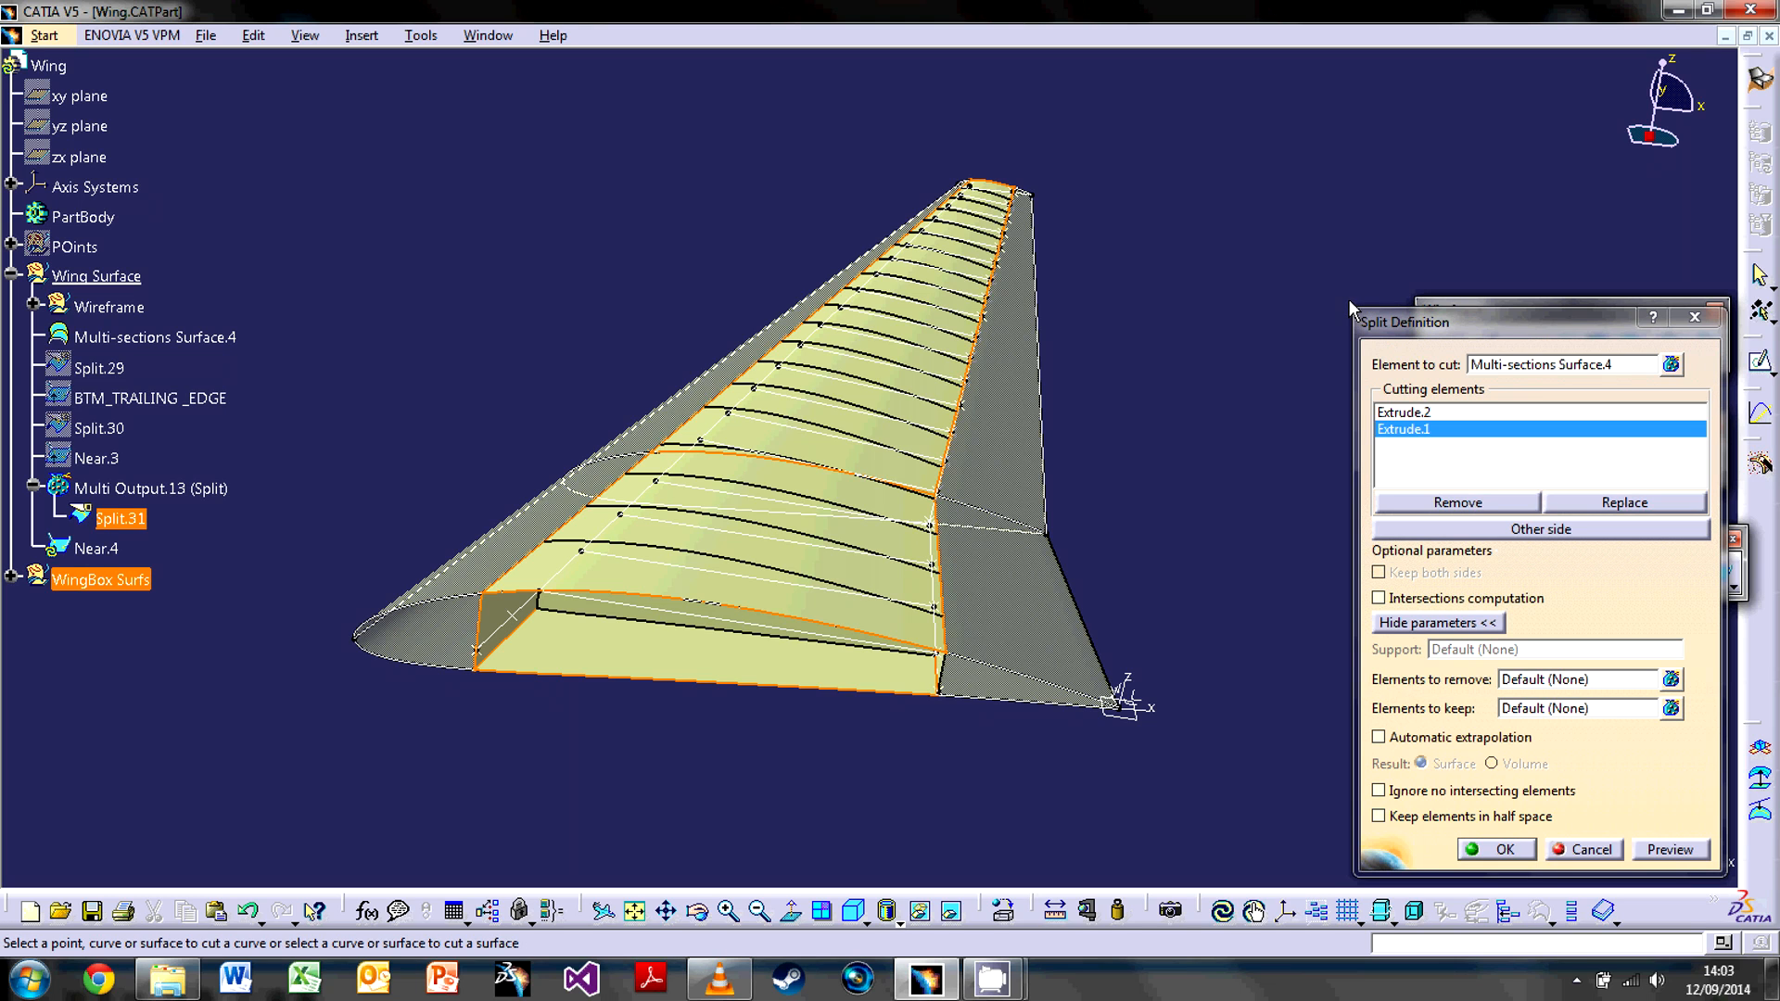
{"action": "middle_click_drag", "start_coordinate": [681, 449], "coordinate": [671, 476]}
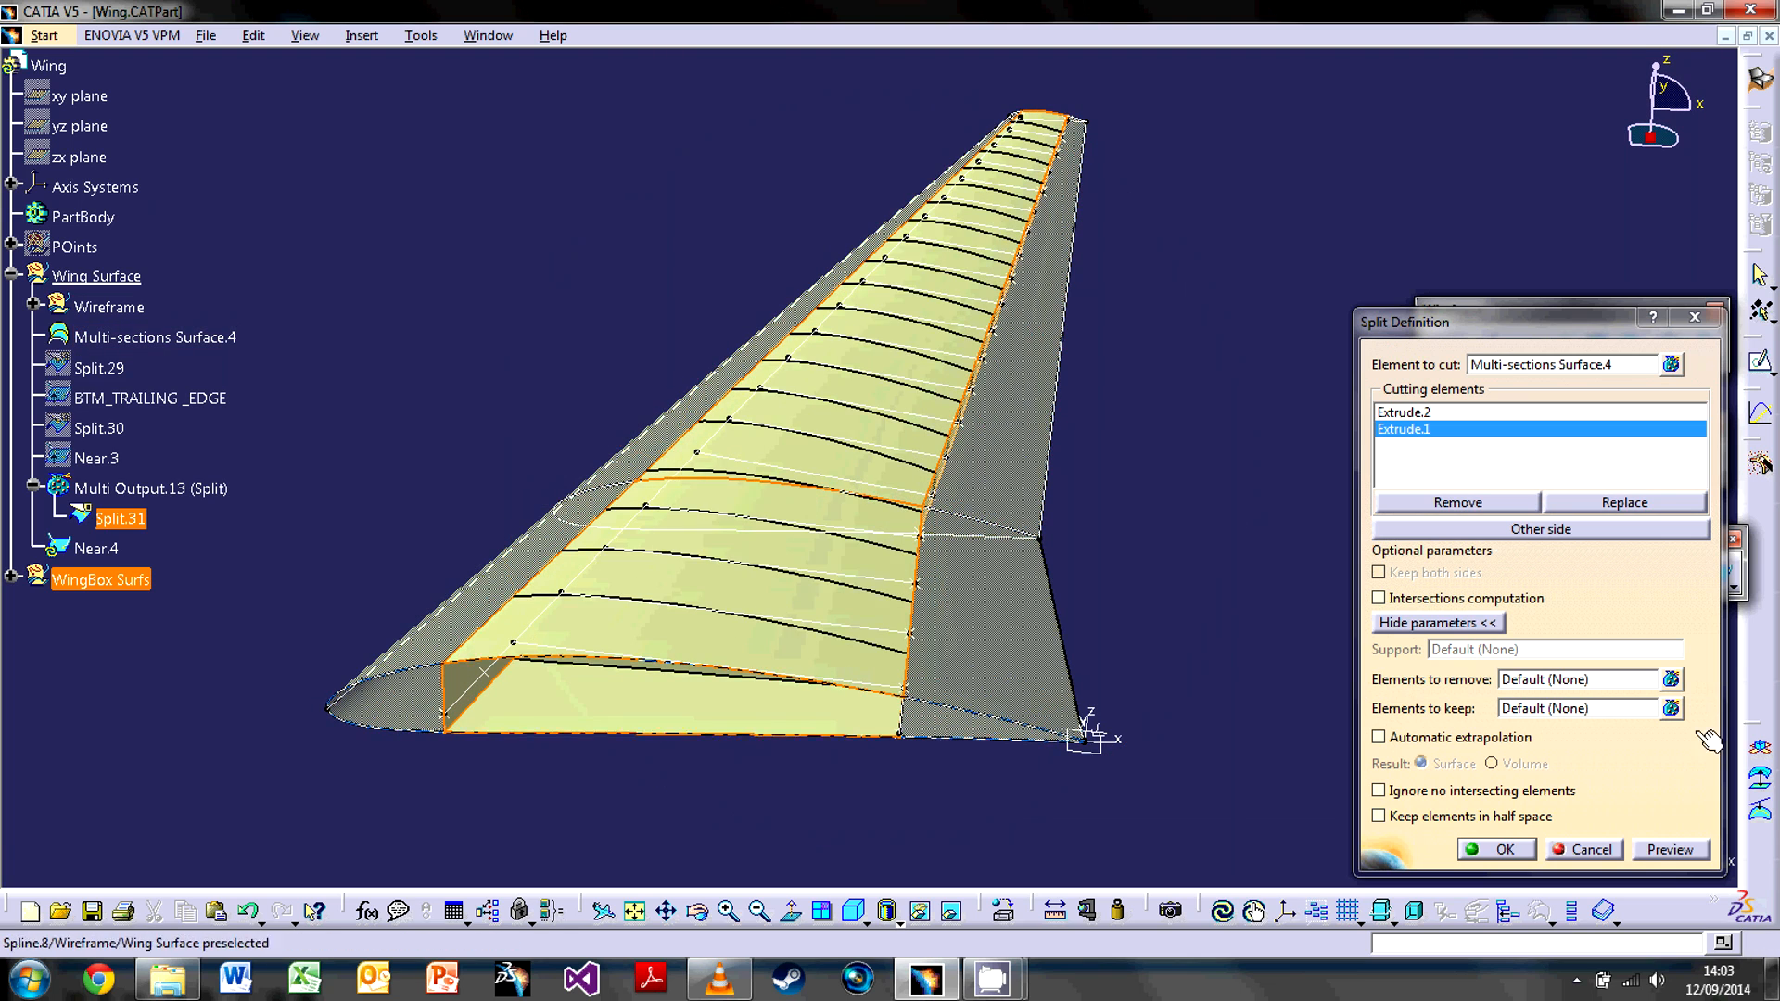
{"action": "left_click", "coordinate": [1593, 848]}
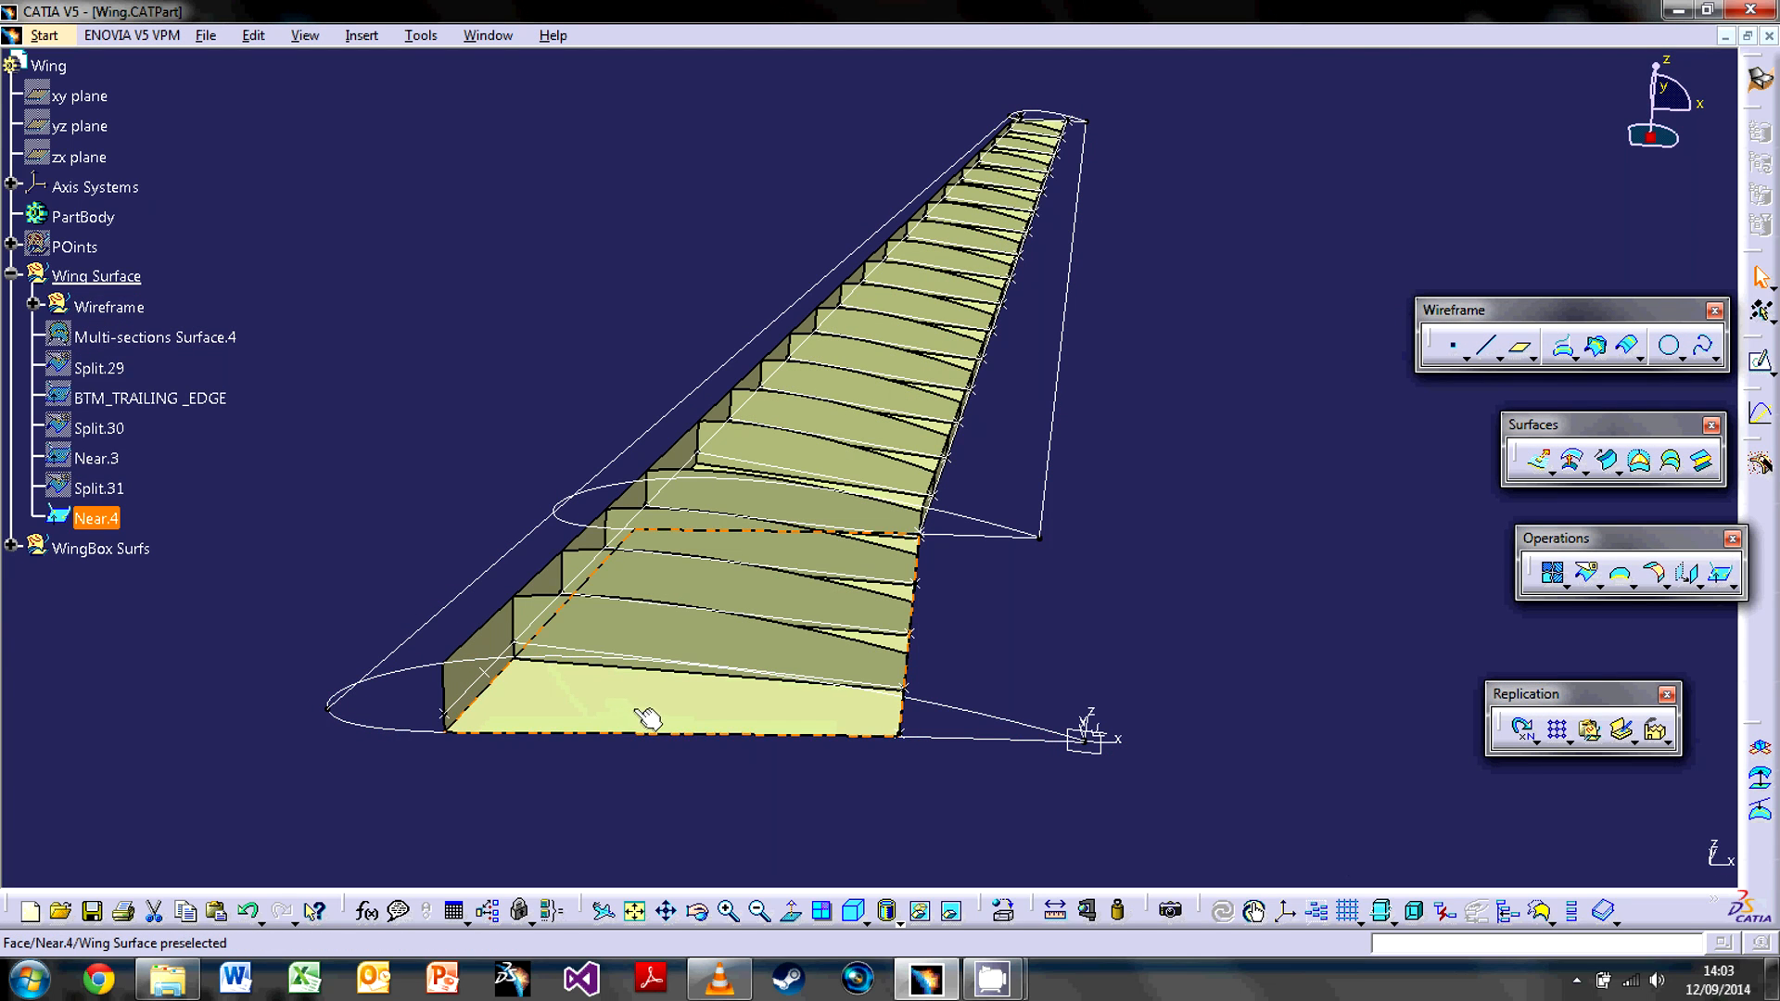
{"action": "left_click", "coordinate": [786, 690]}
{"action": "middle_click_drag", "start_coordinate": [636, 739], "coordinate": [650, 729]}
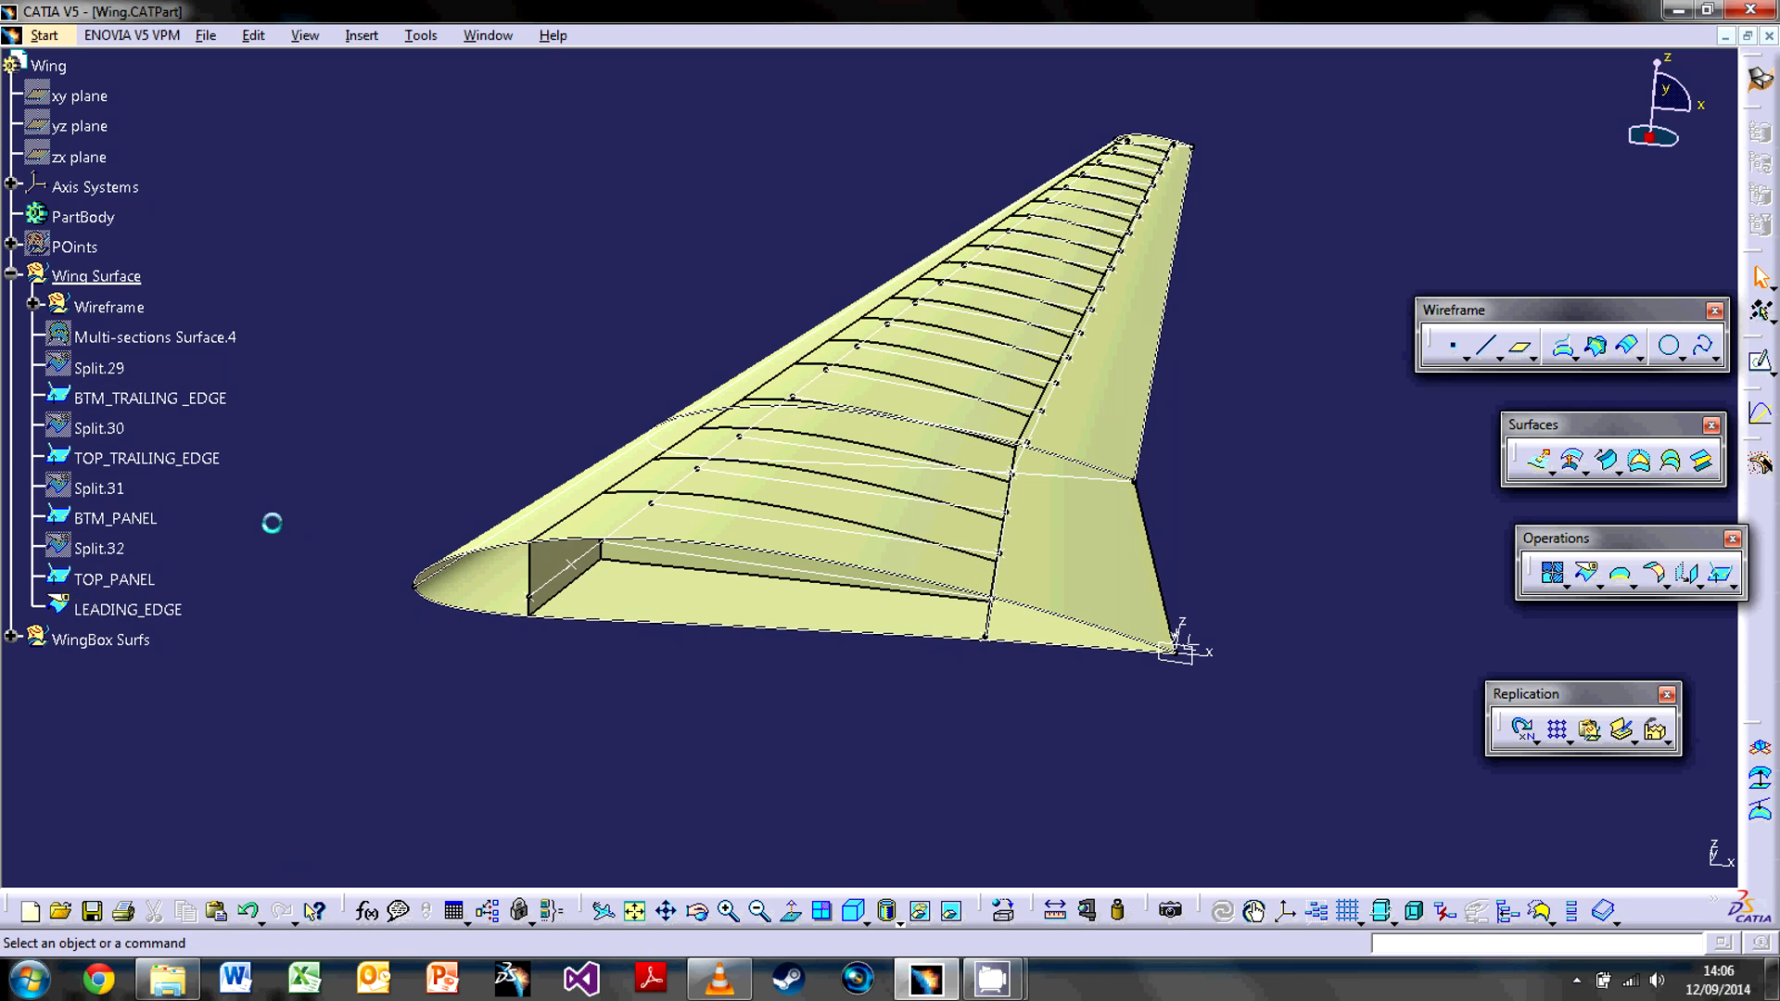
Group Multi-sections Surface.4 and Split.29 to Split.32 in a new geometrical set named Build Surfs under Wing Surface.
{"action": "left_click", "coordinate": [98, 427], "text": "ctrl"}
{"action": "left_click", "coordinate": [97, 488], "text": "ctrl"}
{"action": "left_click", "coordinate": [98, 548], "text": "ctrl"}
{"action": "left_click", "coordinate": [115, 518], "text": "ctrl"}
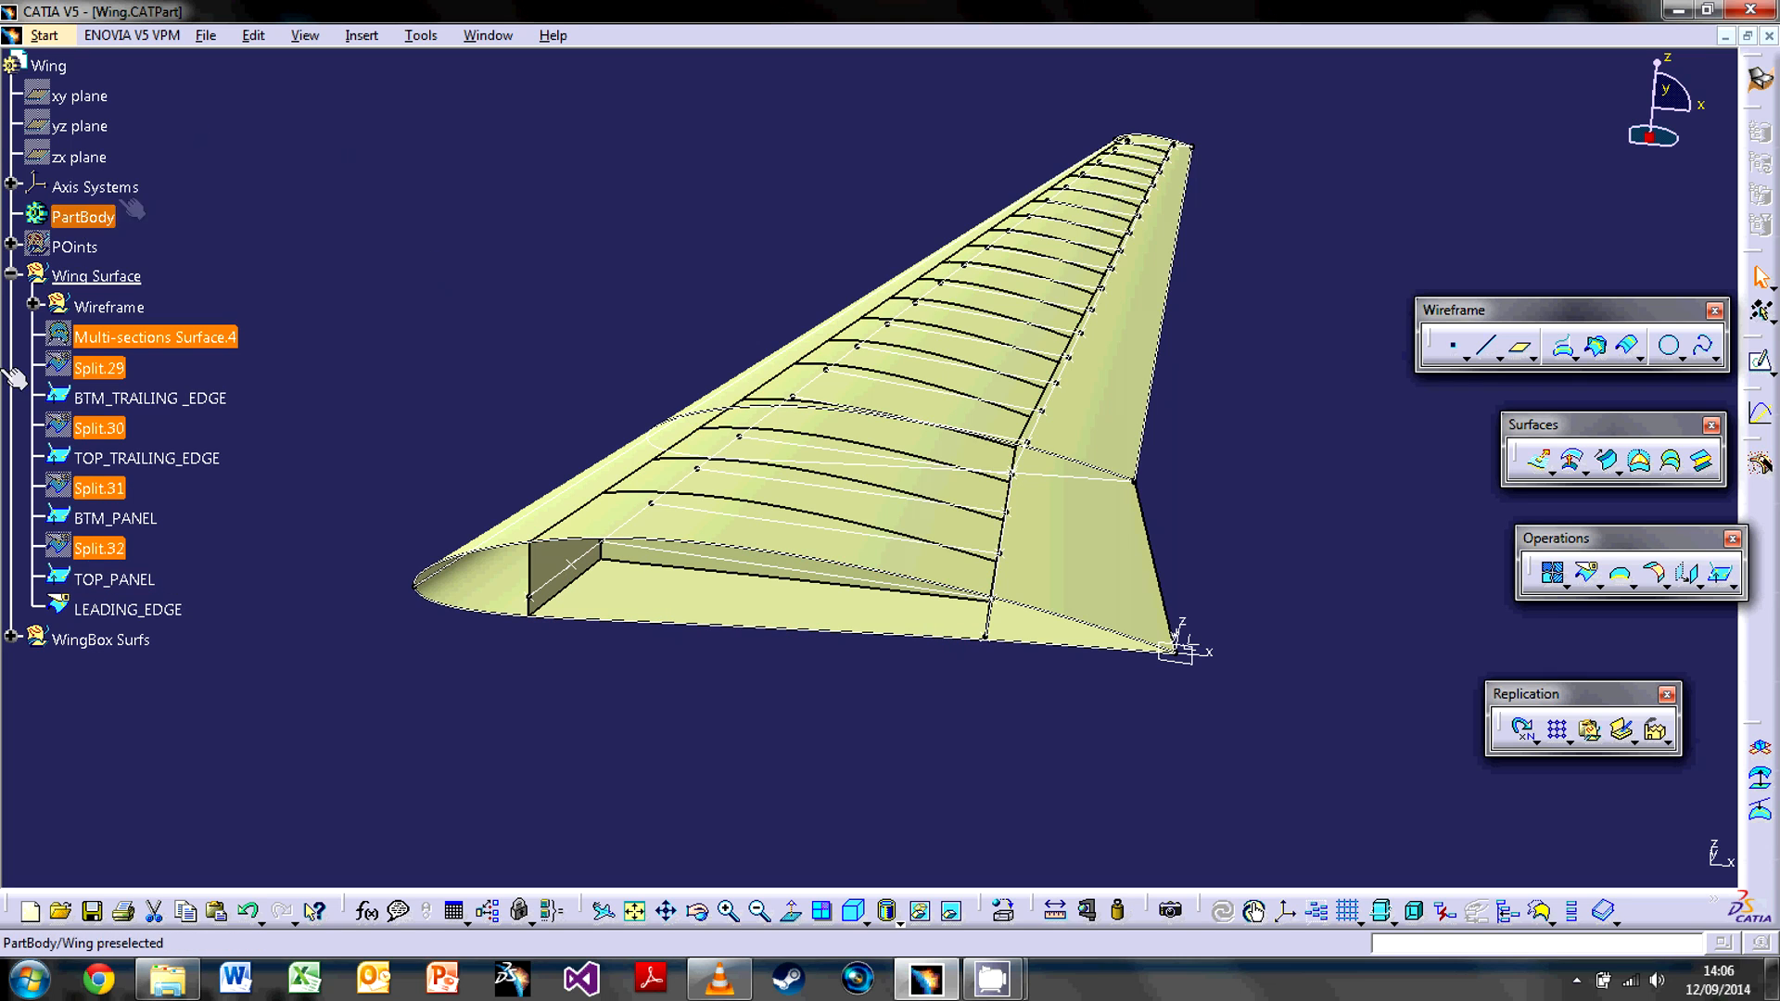
{"action": "left_click", "coordinate": [362, 37]}
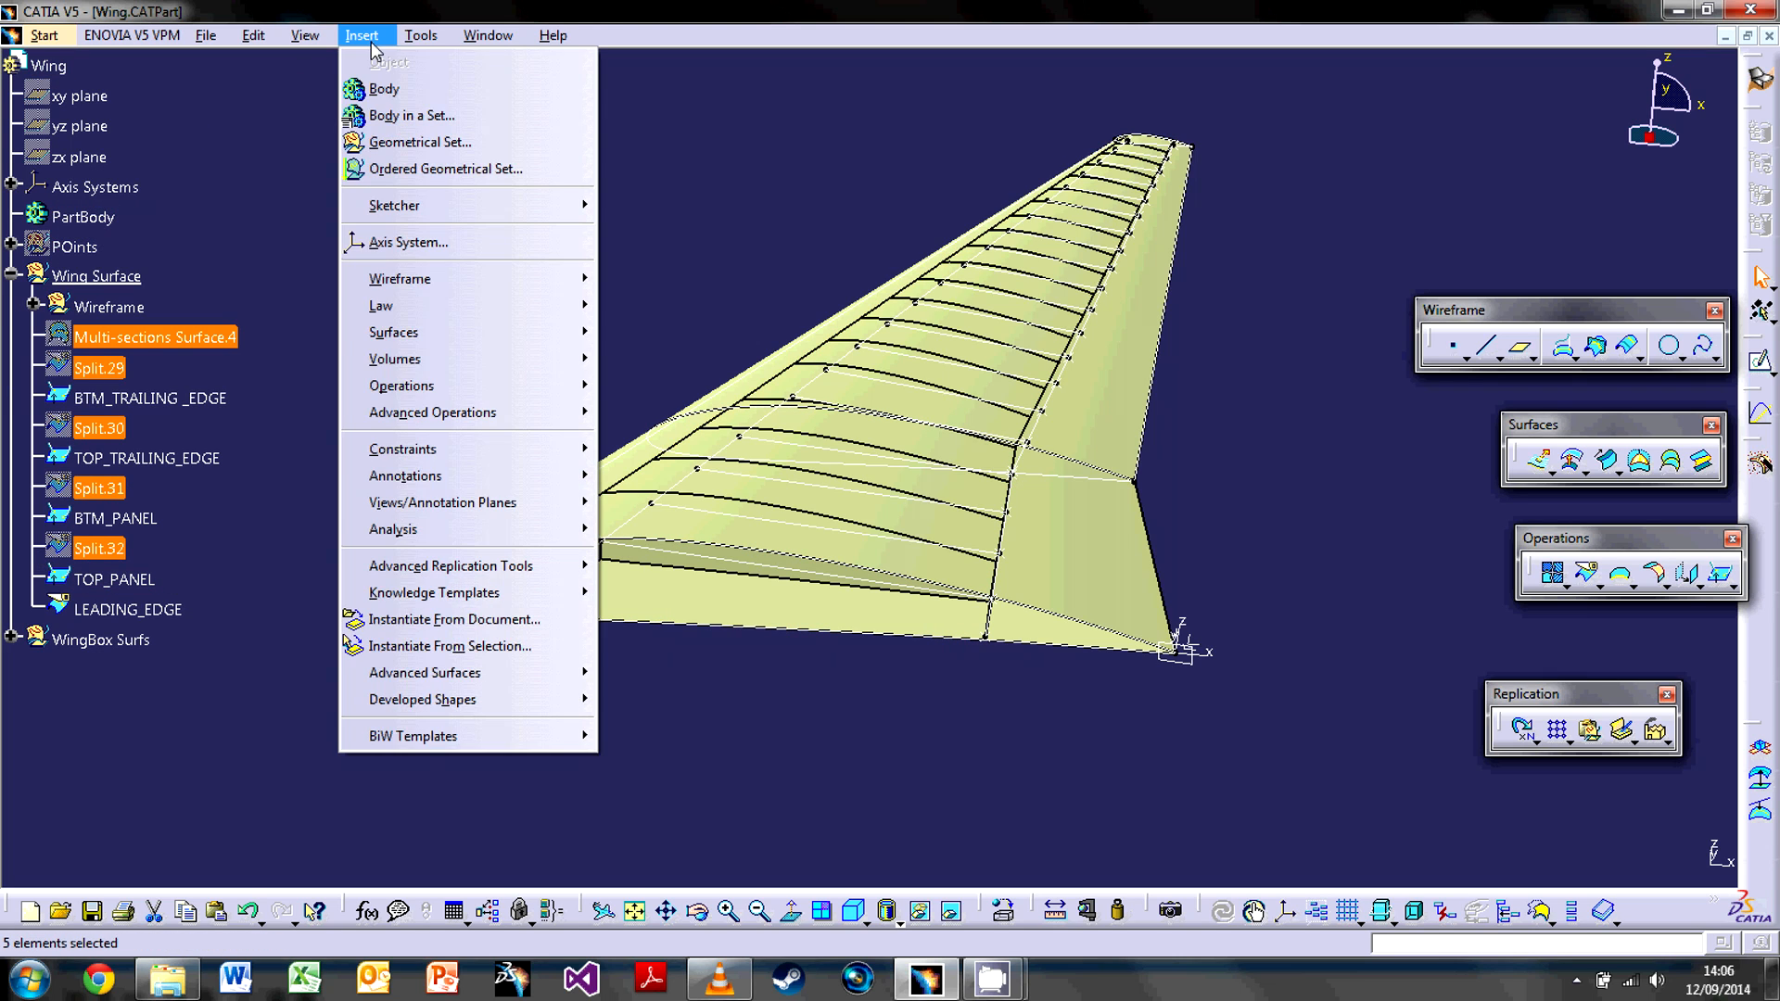
{"action": "left_click", "coordinate": [373, 142]}
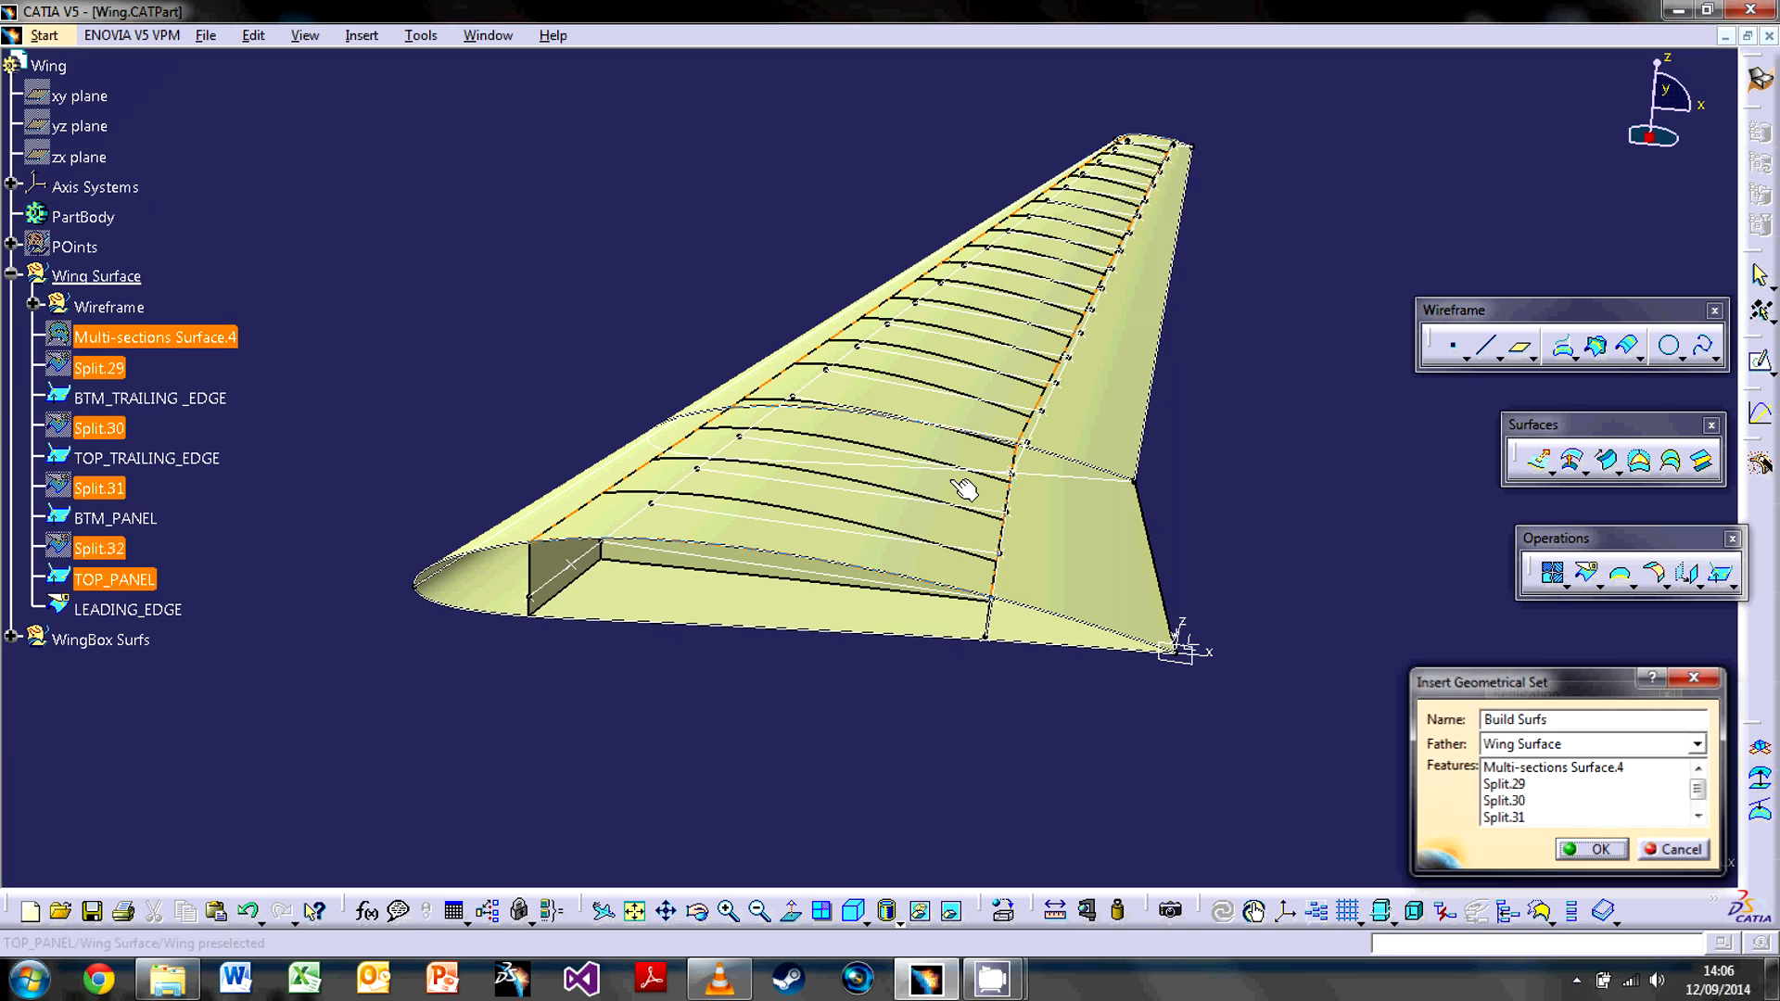
{"action": "key", "text": "Return"}
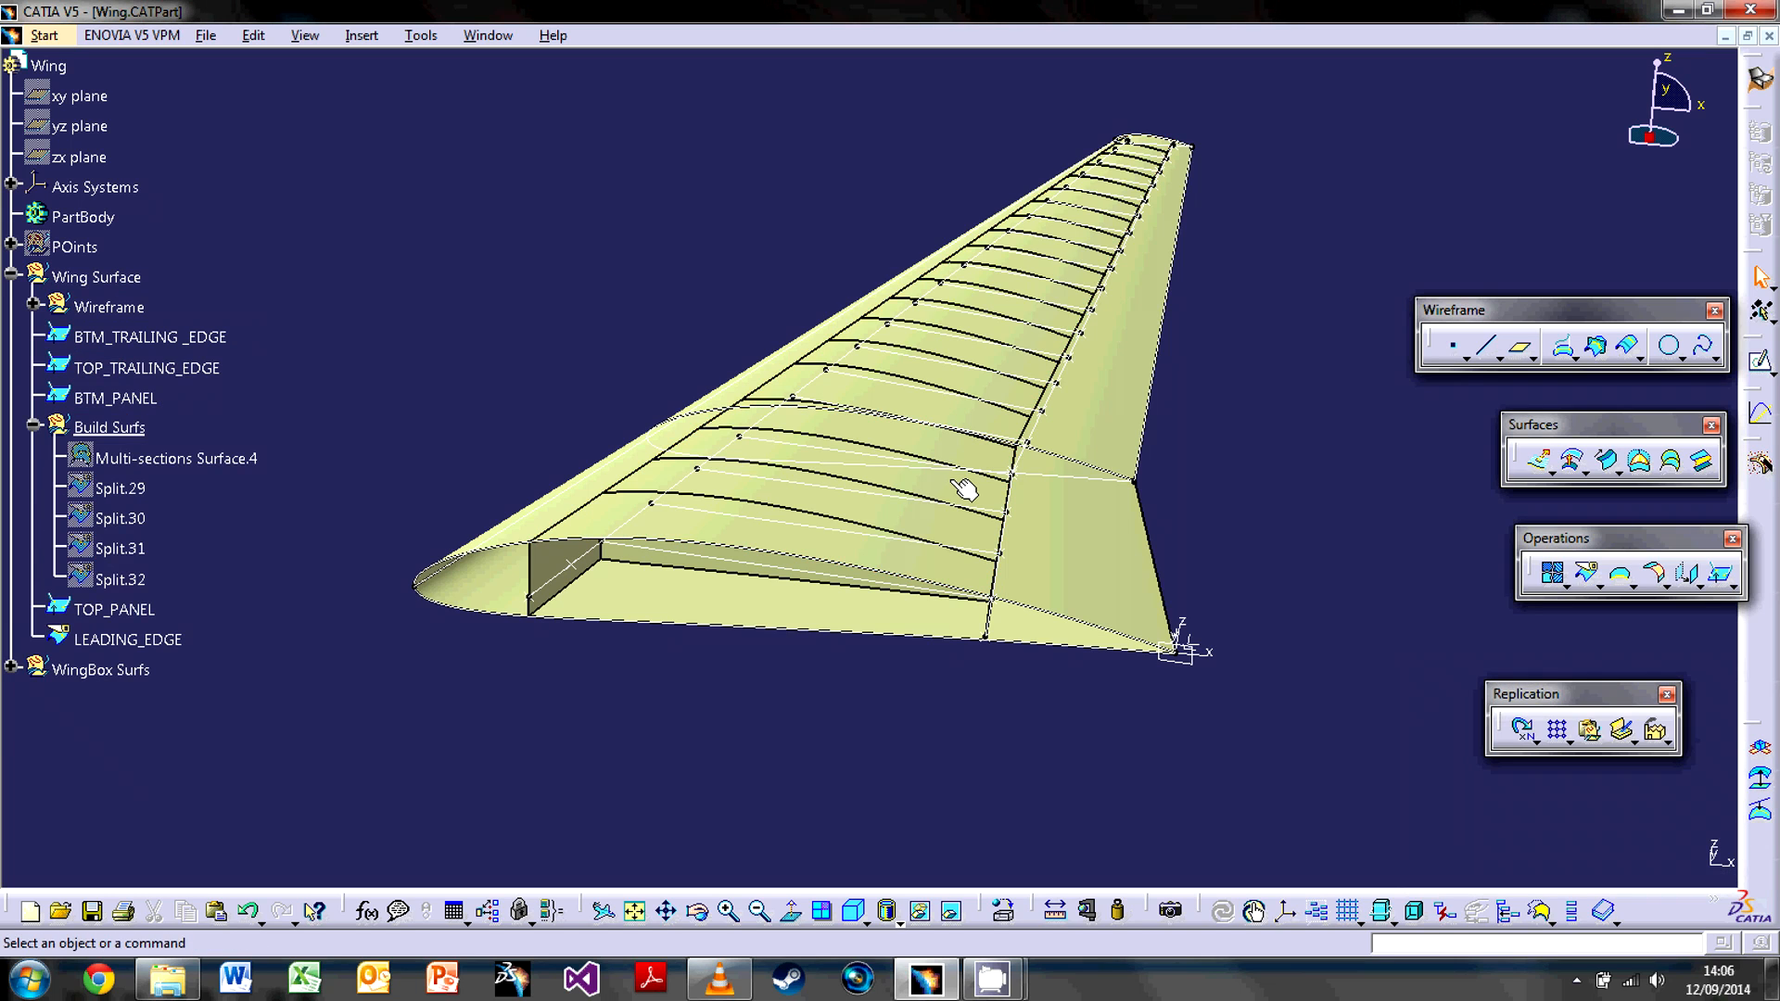
{"action": "left_click", "coordinate": [35, 425]}
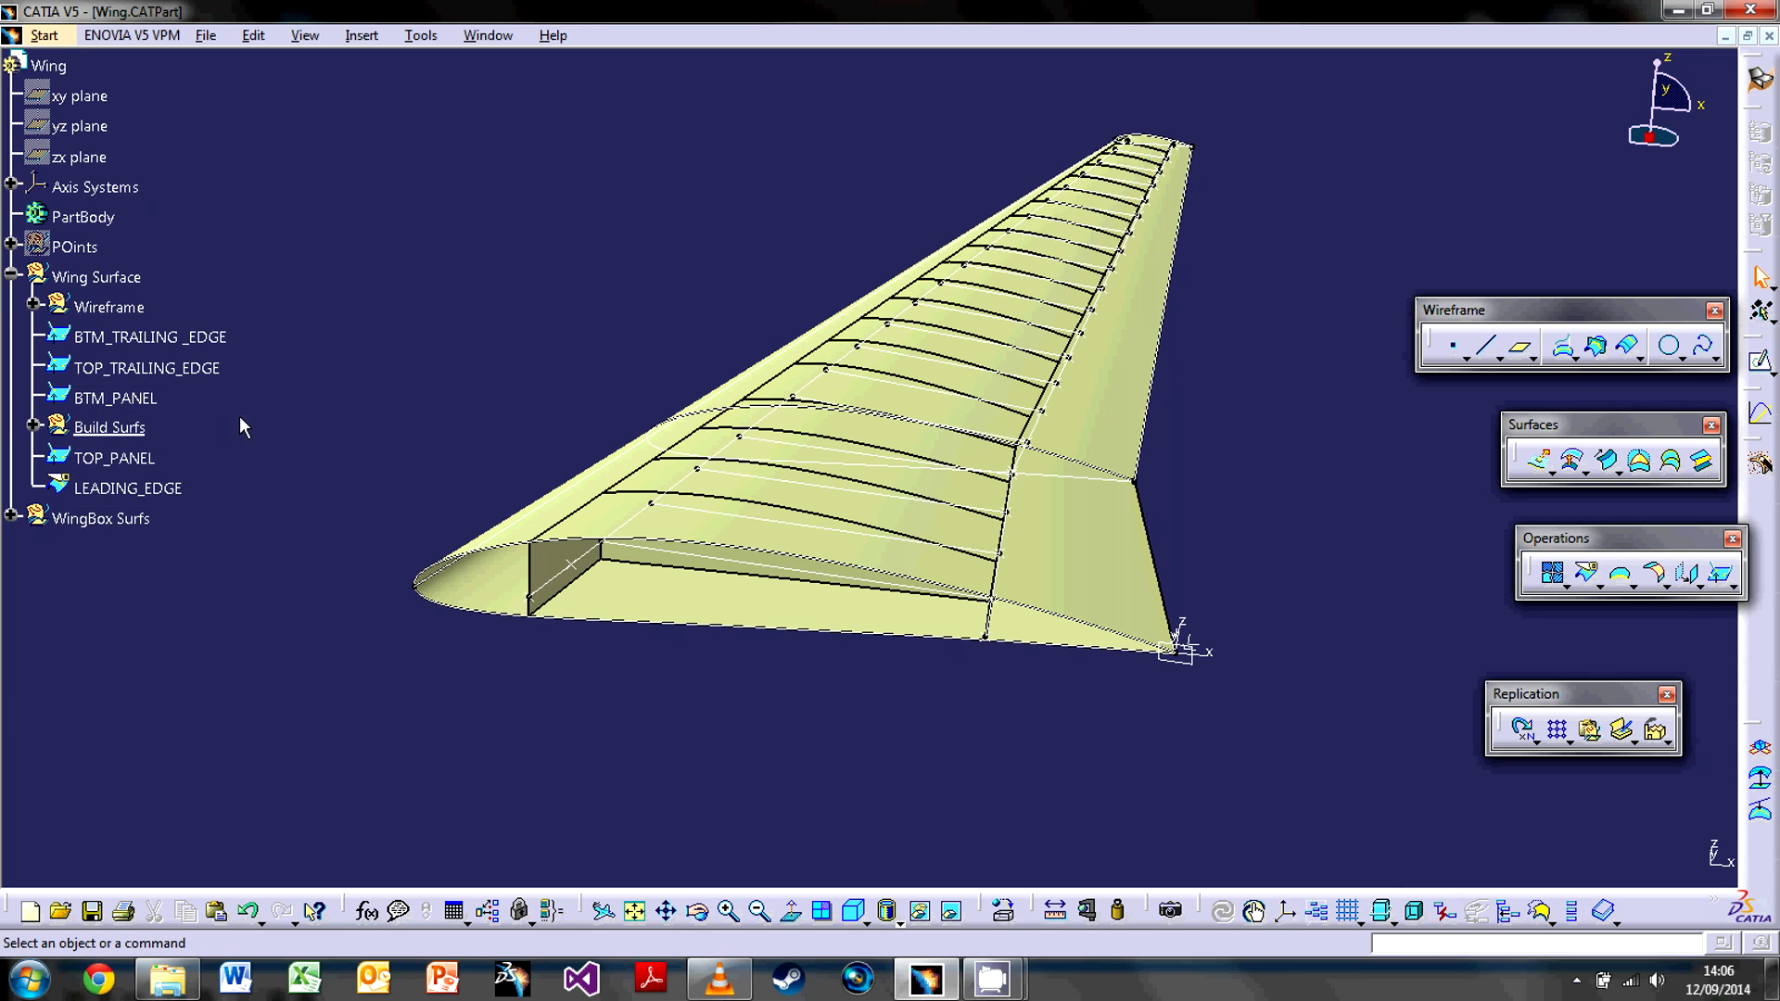
Highlight the named trailing-edge, panel and leading-edge surfaces one by one to check which part of the skin each covers.
{"action": "left_click", "coordinate": [184, 340]}
{"action": "left_click", "coordinate": [132, 370]}
{"action": "left_click", "coordinate": [117, 399]}
{"action": "left_click", "coordinate": [114, 458]}
{"action": "left_click", "coordinate": [127, 487]}
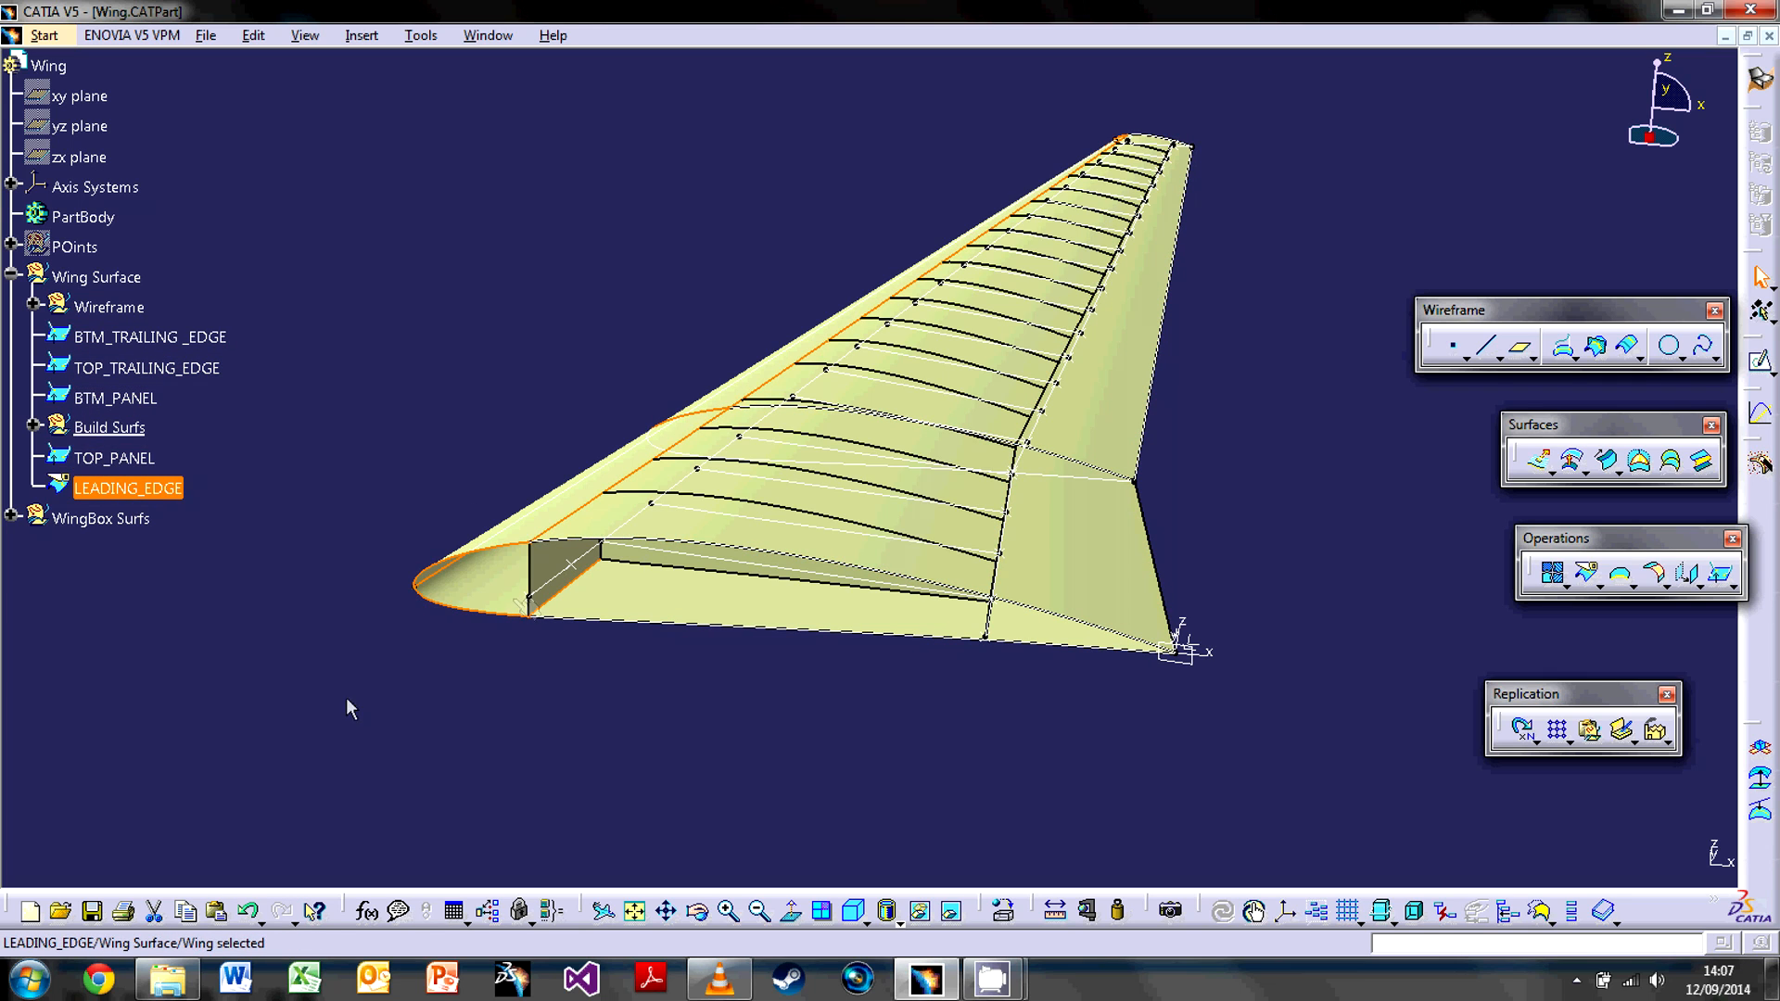
{"action": "left_click", "coordinate": [555, 360]}
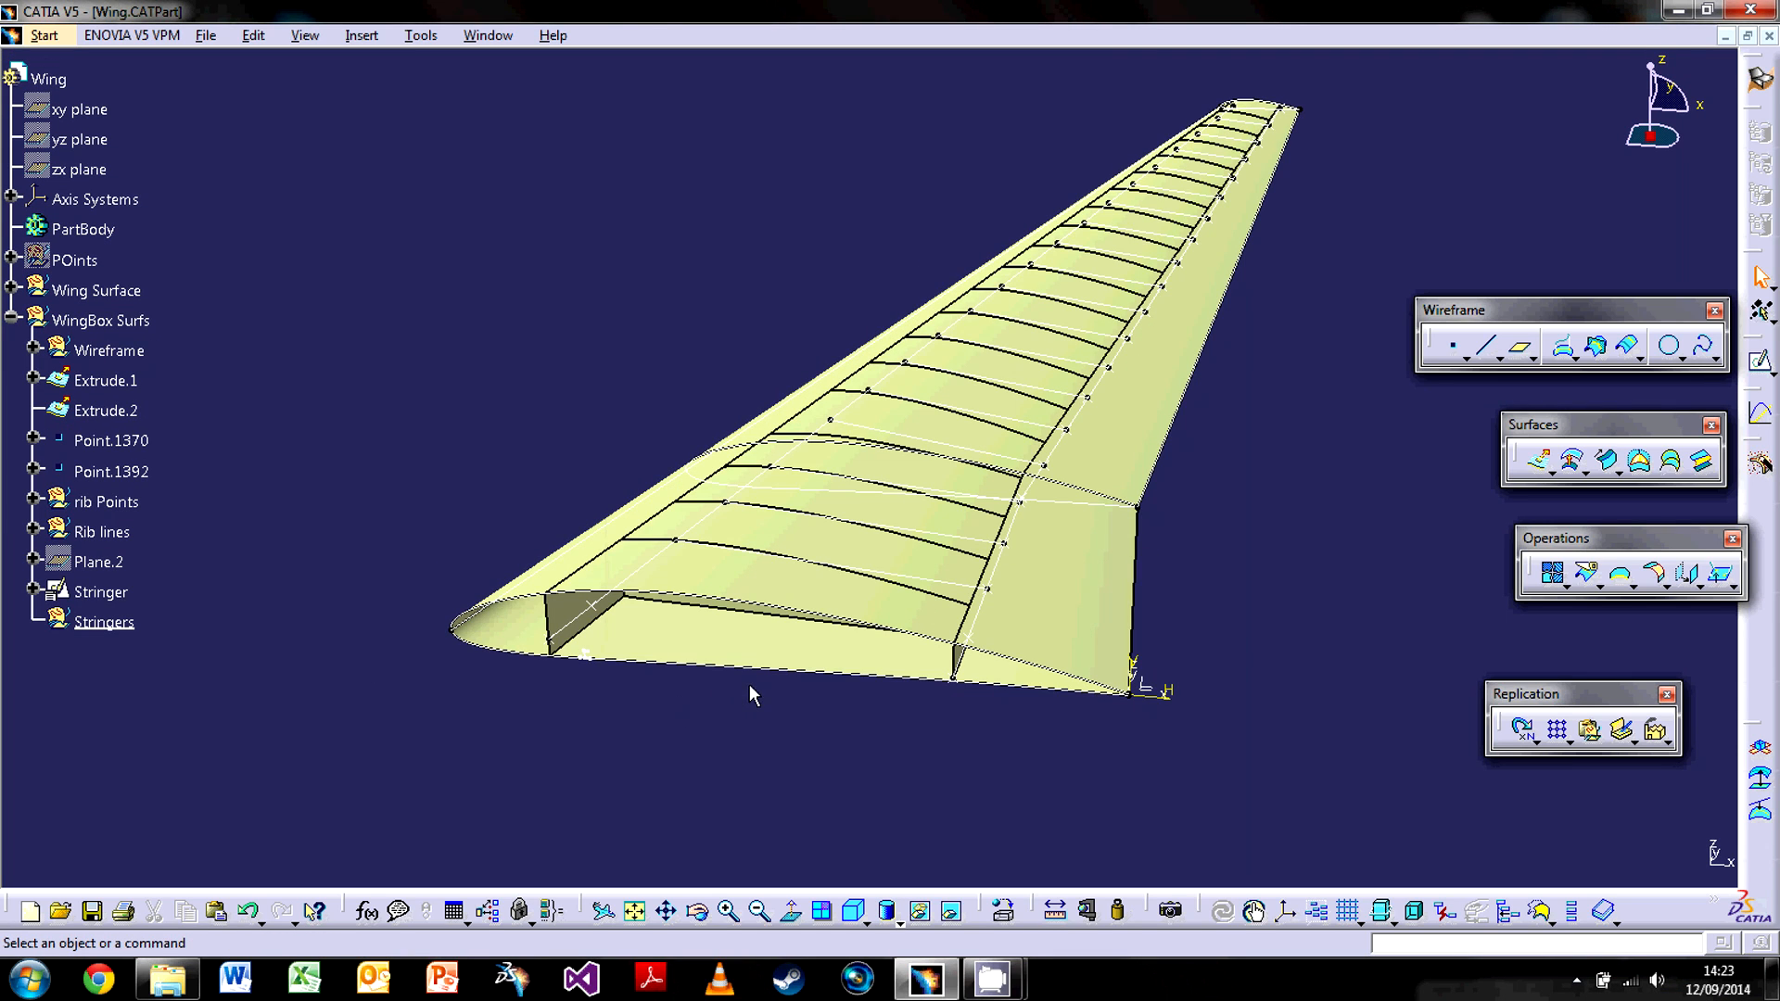
Open the Stringer sketch beside the front spar at the wing root, examine its profile and dimensions, and exit it.
{"action": "middle_click_drag", "start_coordinate": [1205, 587], "coordinate": [1099, 581]}
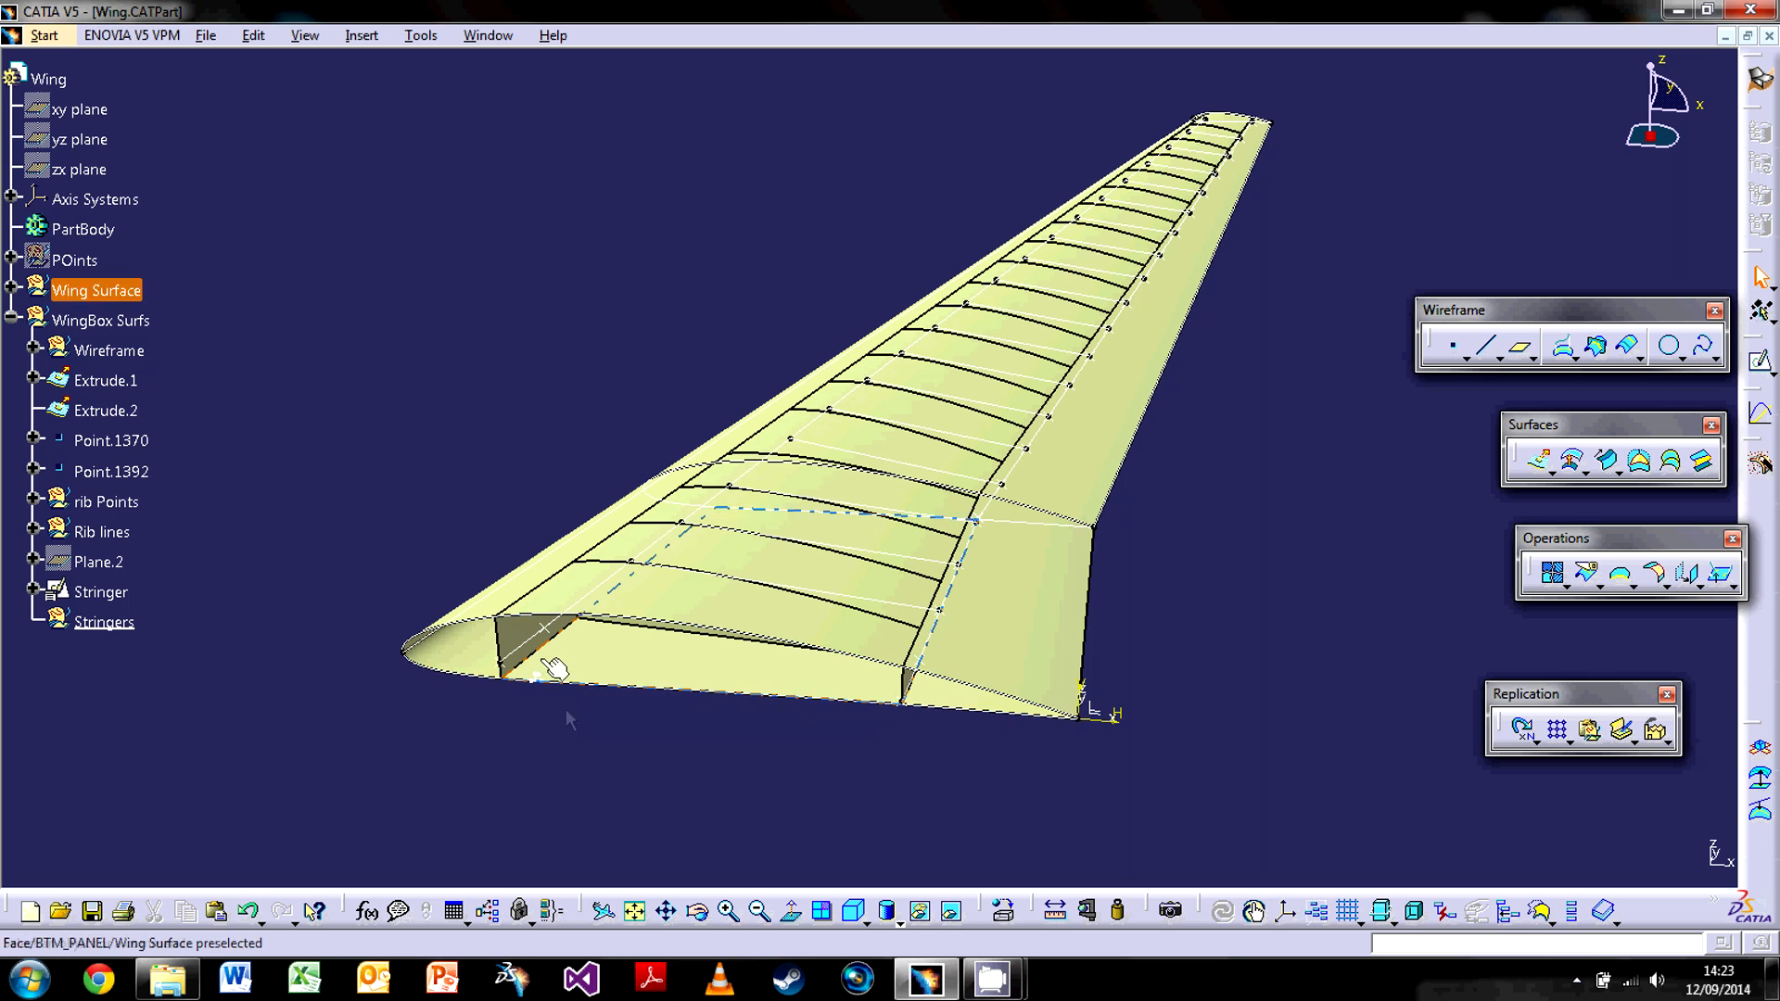
{"action": "middle_click_drag", "start_coordinate": [560, 688], "coordinate": [584, 662]}
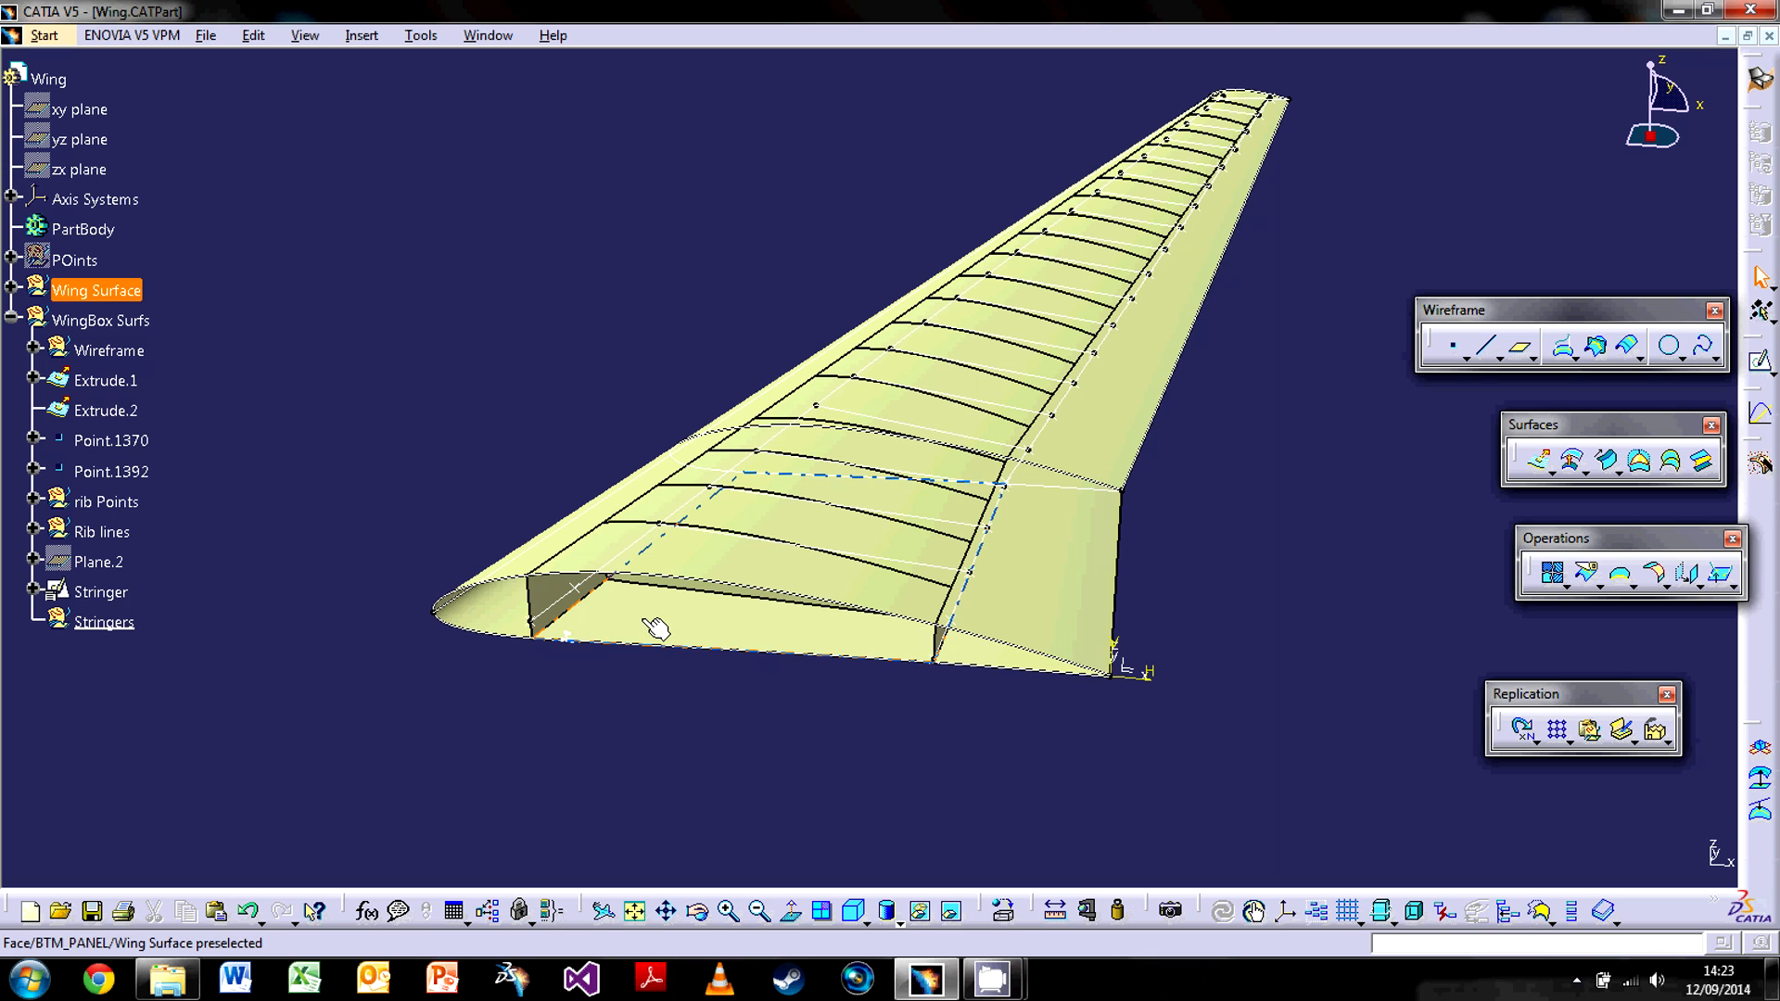
{"action": "middle_click_drag", "start_coordinate": [615, 672], "coordinate": [1383, 628]}
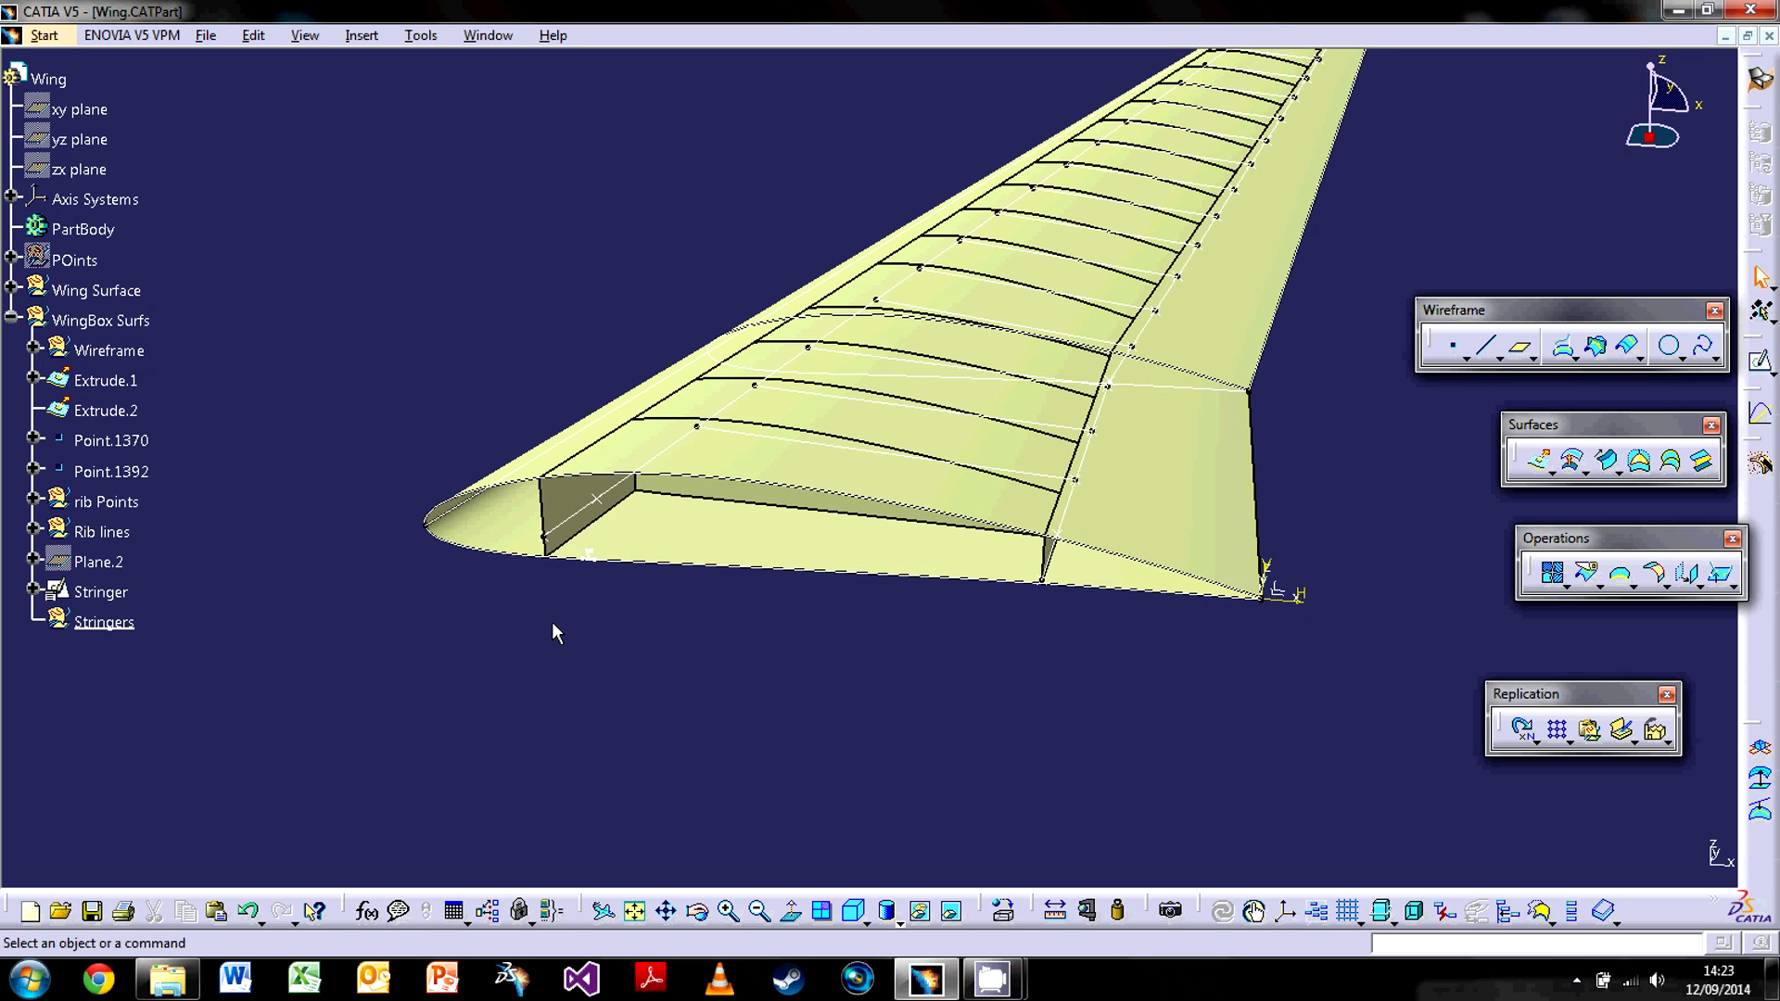
{"action": "mouse_move", "coordinate": [564, 609]}
{"action": "middle_mouse_down"}
{"action": "mouse_move", "coordinate": [791, 520]}
{"action": "mouse_move", "coordinate": [779, 481]}
{"action": "mouse_move", "coordinate": [1010, 405]}
{"action": "mouse_move", "coordinate": [962, 306]}
{"action": "mouse_move", "coordinate": [782, 501]}
{"action": "middle_mouse_up"}
{"action": "double_click", "coordinate": [772, 471]}
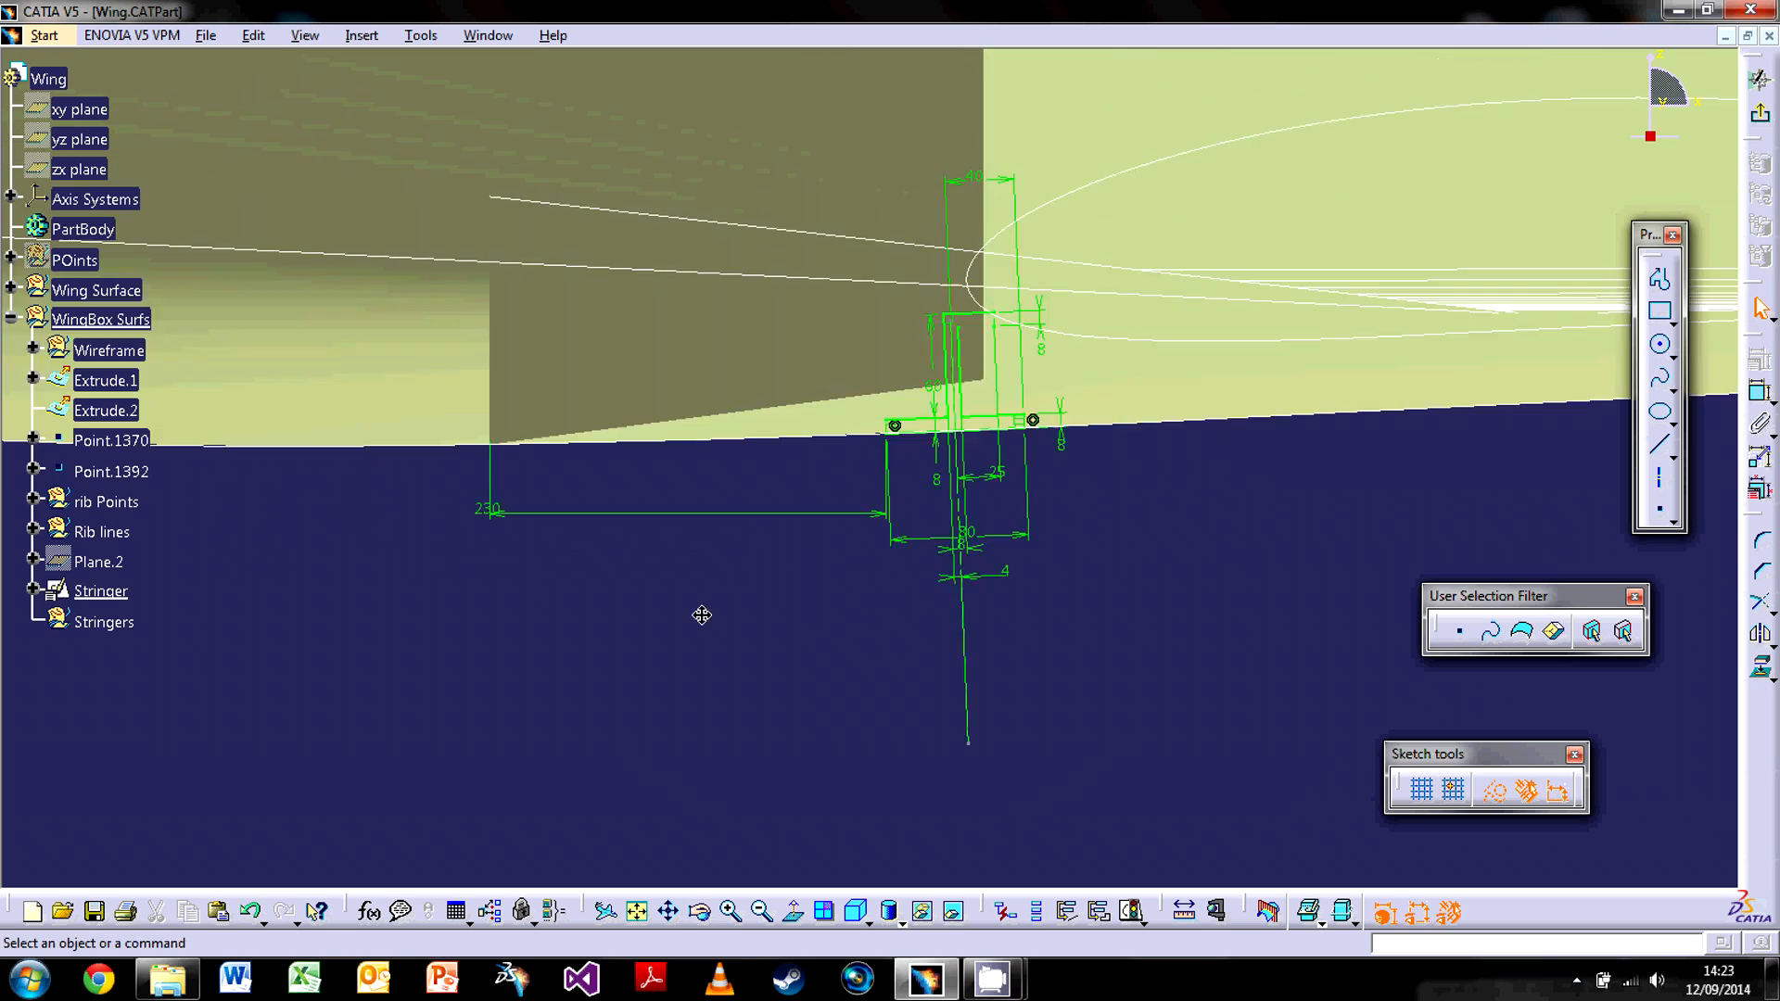
{"action": "middle_click_drag", "start_coordinate": [837, 588], "coordinate": [794, 426]}
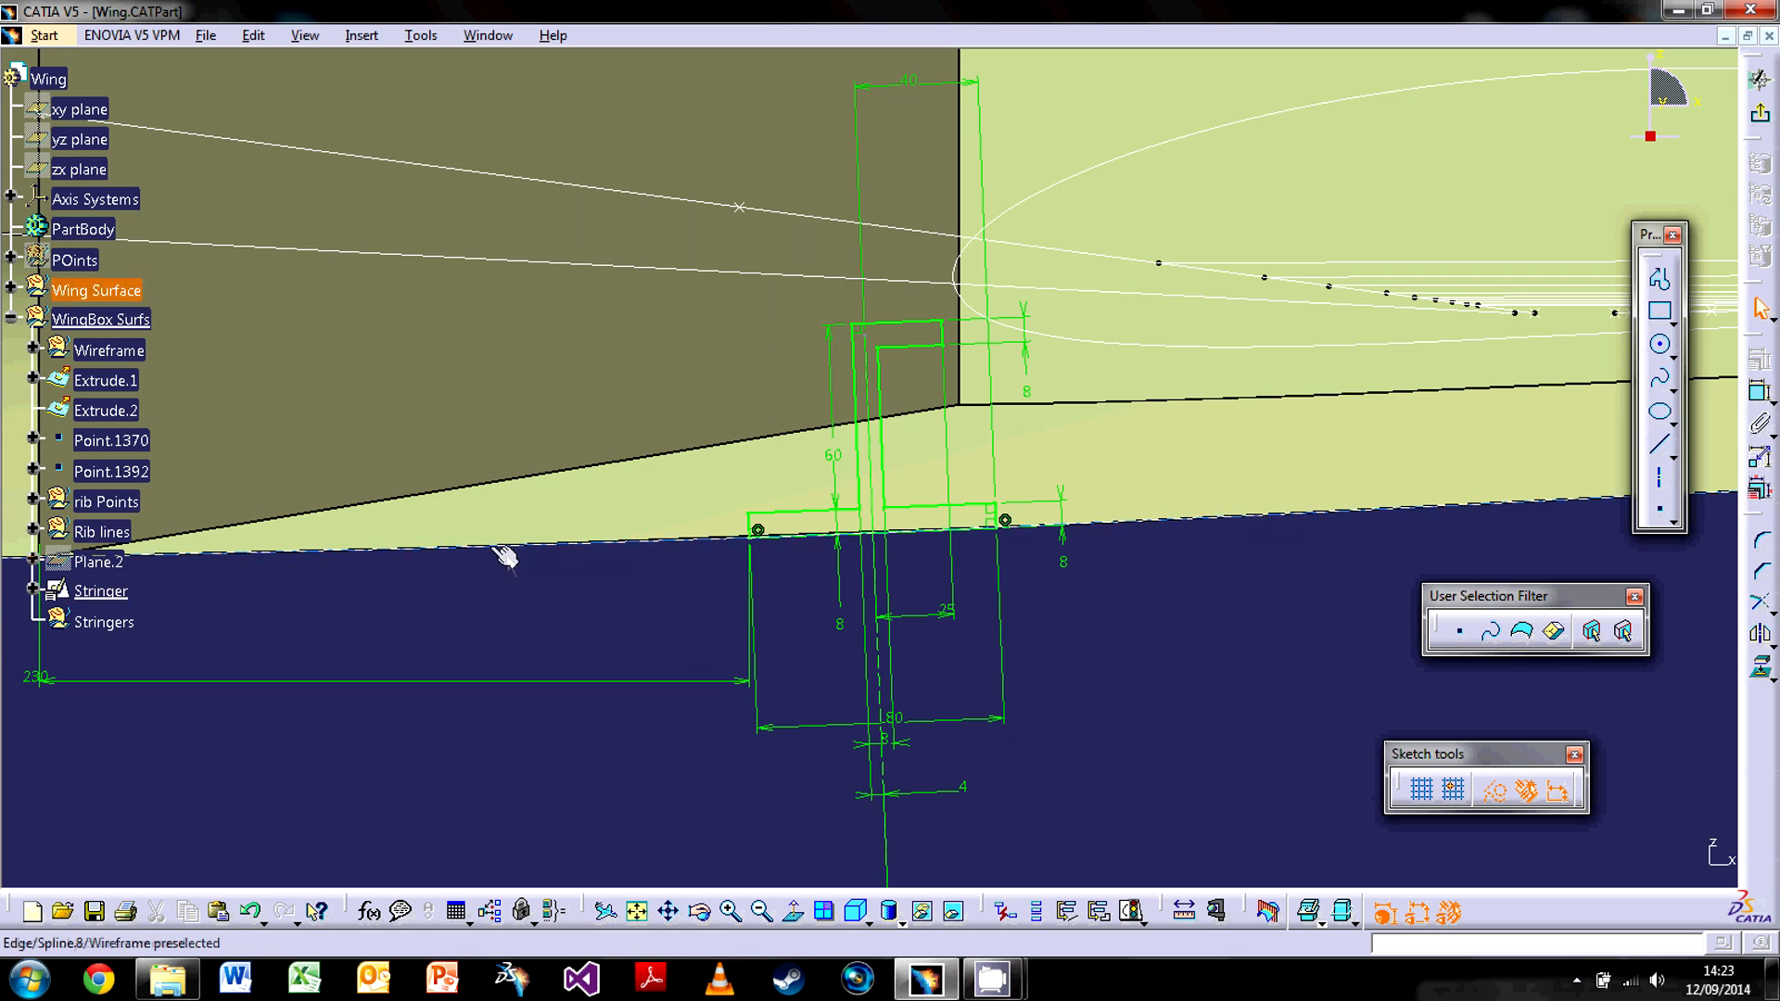
{"action": "mouse_move", "coordinate": [750, 596]}
{"action": "middle_mouse_down"}
{"action": "mouse_move", "coordinate": [893, 608]}
{"action": "mouse_move", "coordinate": [871, 649]}
{"action": "mouse_move", "coordinate": [947, 557]}
{"action": "middle_mouse_up"}
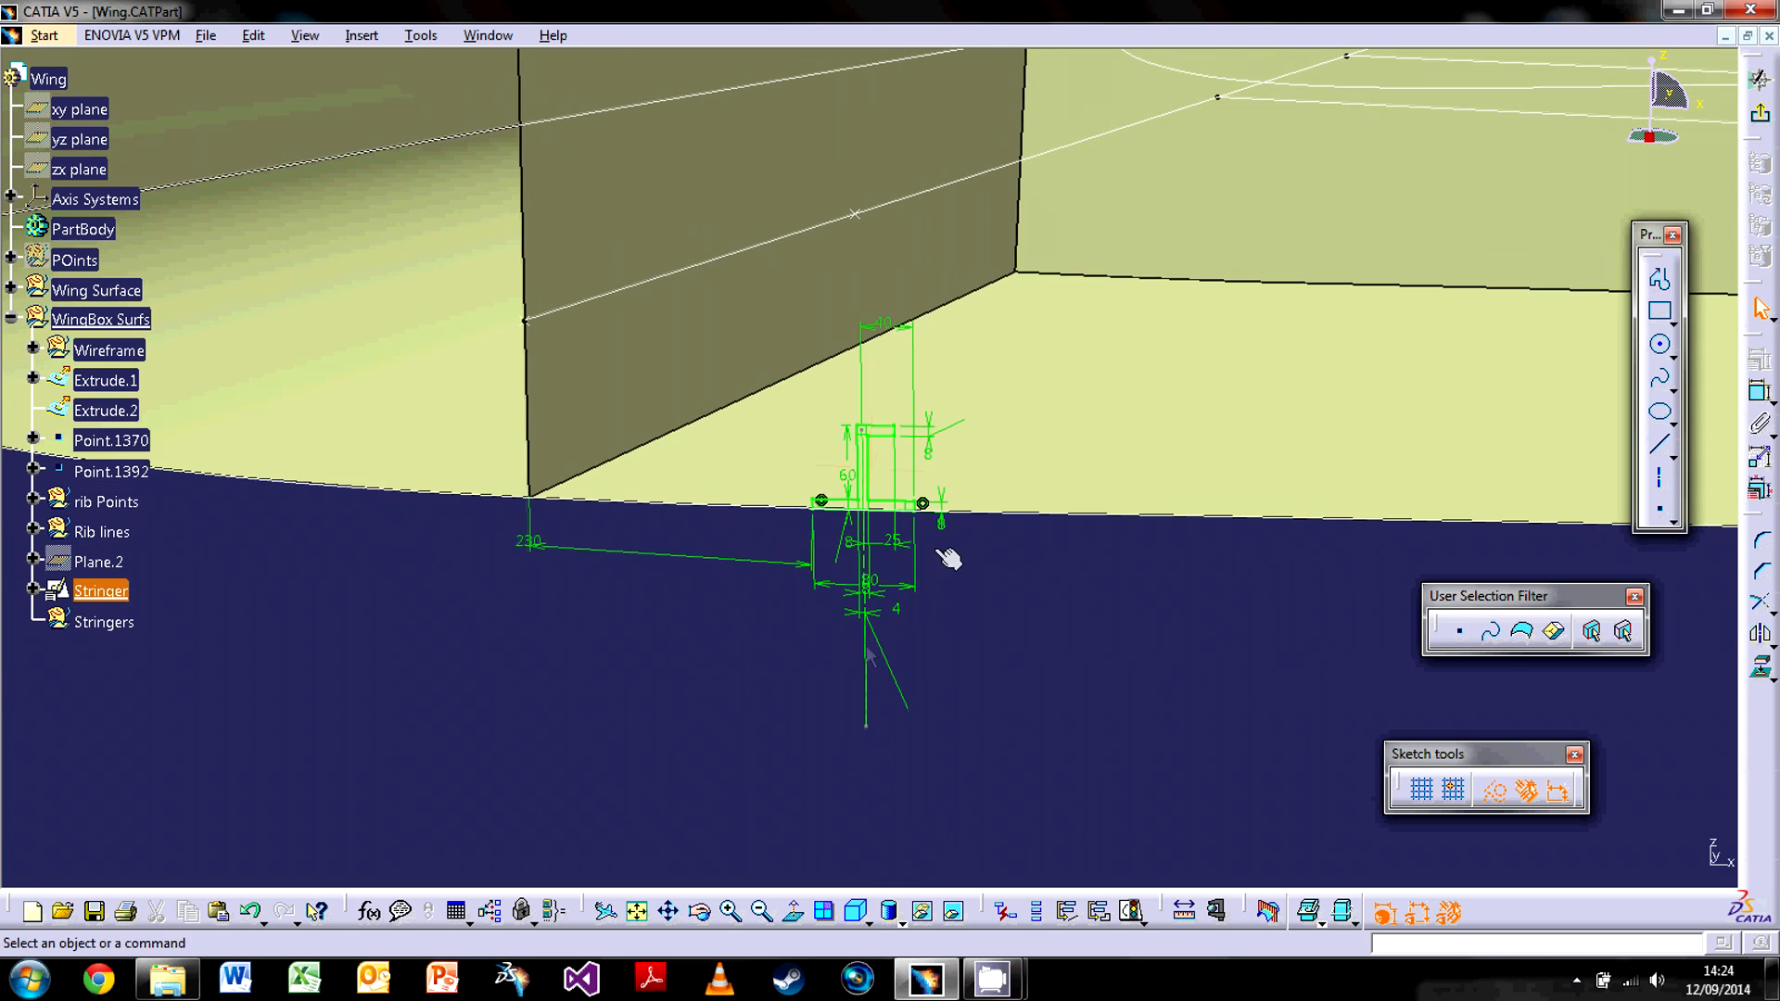
{"action": "middle_click_drag", "start_coordinate": [867, 447], "coordinate": [867, 500], "text": "ctrl"}
{"action": "left_click", "coordinate": [1758, 116]}
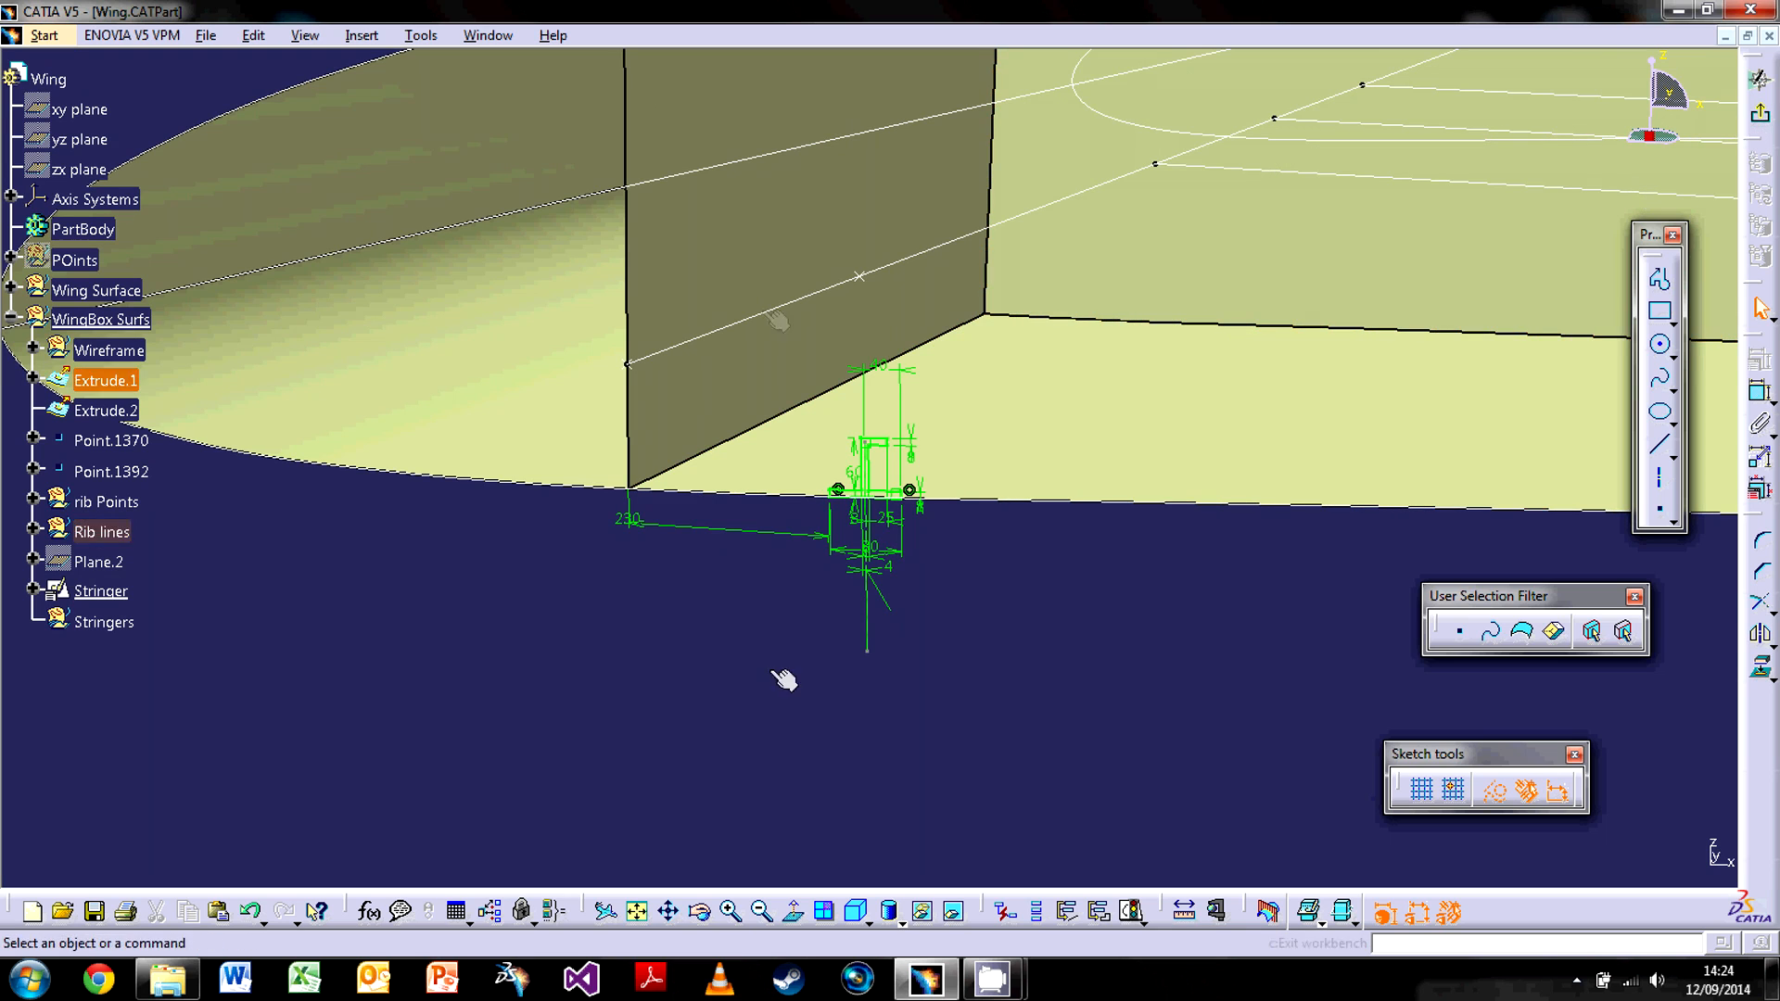
{"action": "left_click", "coordinate": [1758, 116]}
Create a 13599 mm point-direction line from the Stringer profile's base corner nearest the front spar, using Line.20 as direction.
{"action": "mouse_move", "coordinate": [735, 624]}
{"action": "middle_mouse_down"}
{"action": "mouse_move", "coordinate": [906, 485]}
{"action": "mouse_move", "coordinate": [886, 628]}
{"action": "mouse_move", "coordinate": [965, 603]}
{"action": "mouse_move", "coordinate": [692, 627]}
{"action": "middle_mouse_up"}
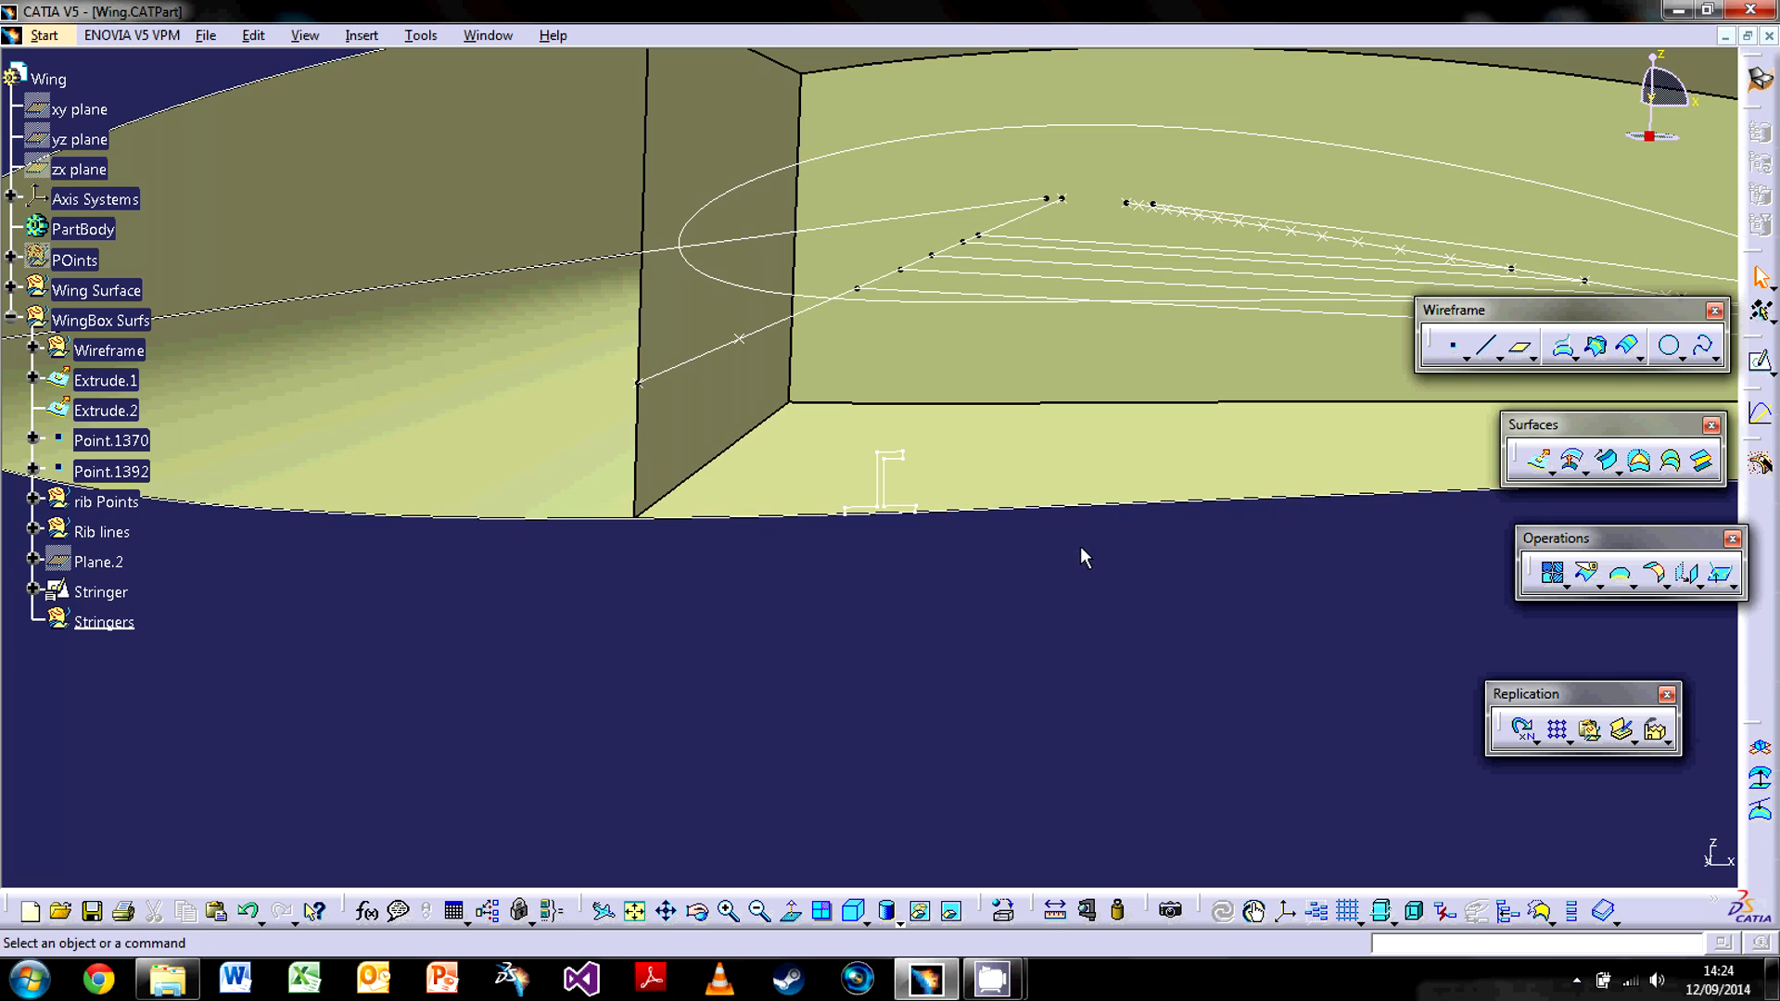
{"action": "left_click", "coordinate": [1489, 351]}
{"action": "middle_click_drag", "start_coordinate": [998, 515], "coordinate": [1025, 433]}
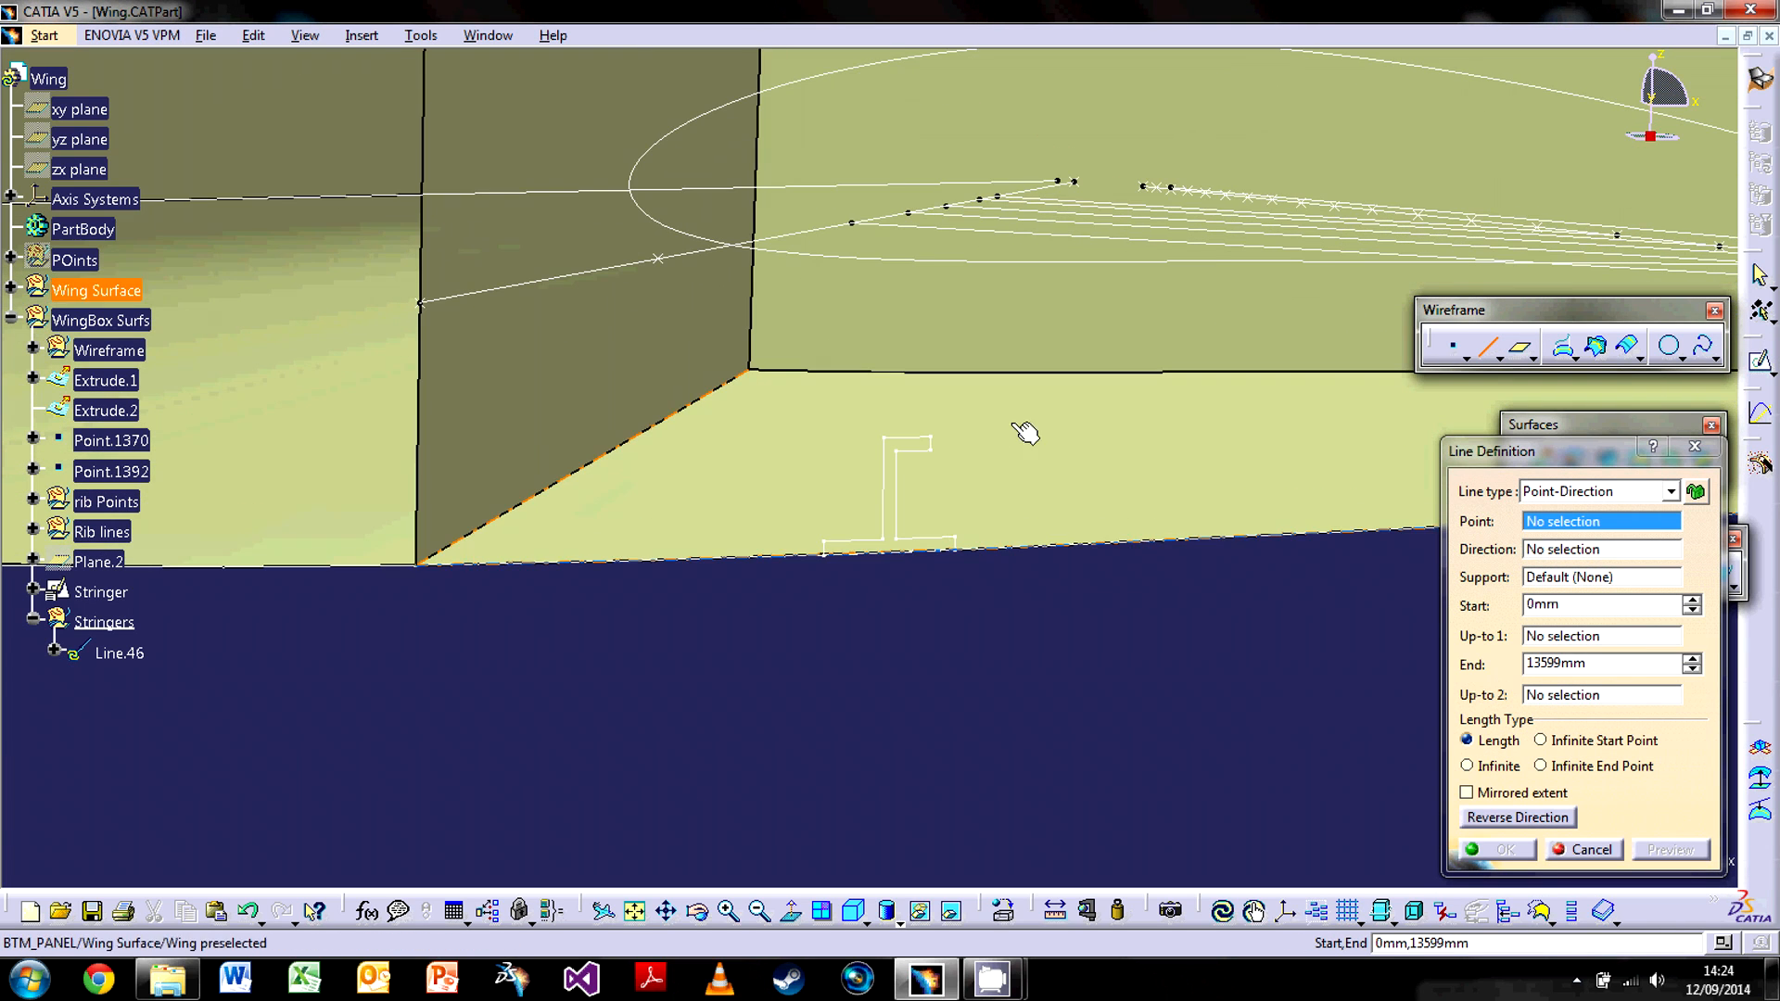
{"action": "left_click", "coordinate": [831, 560]}
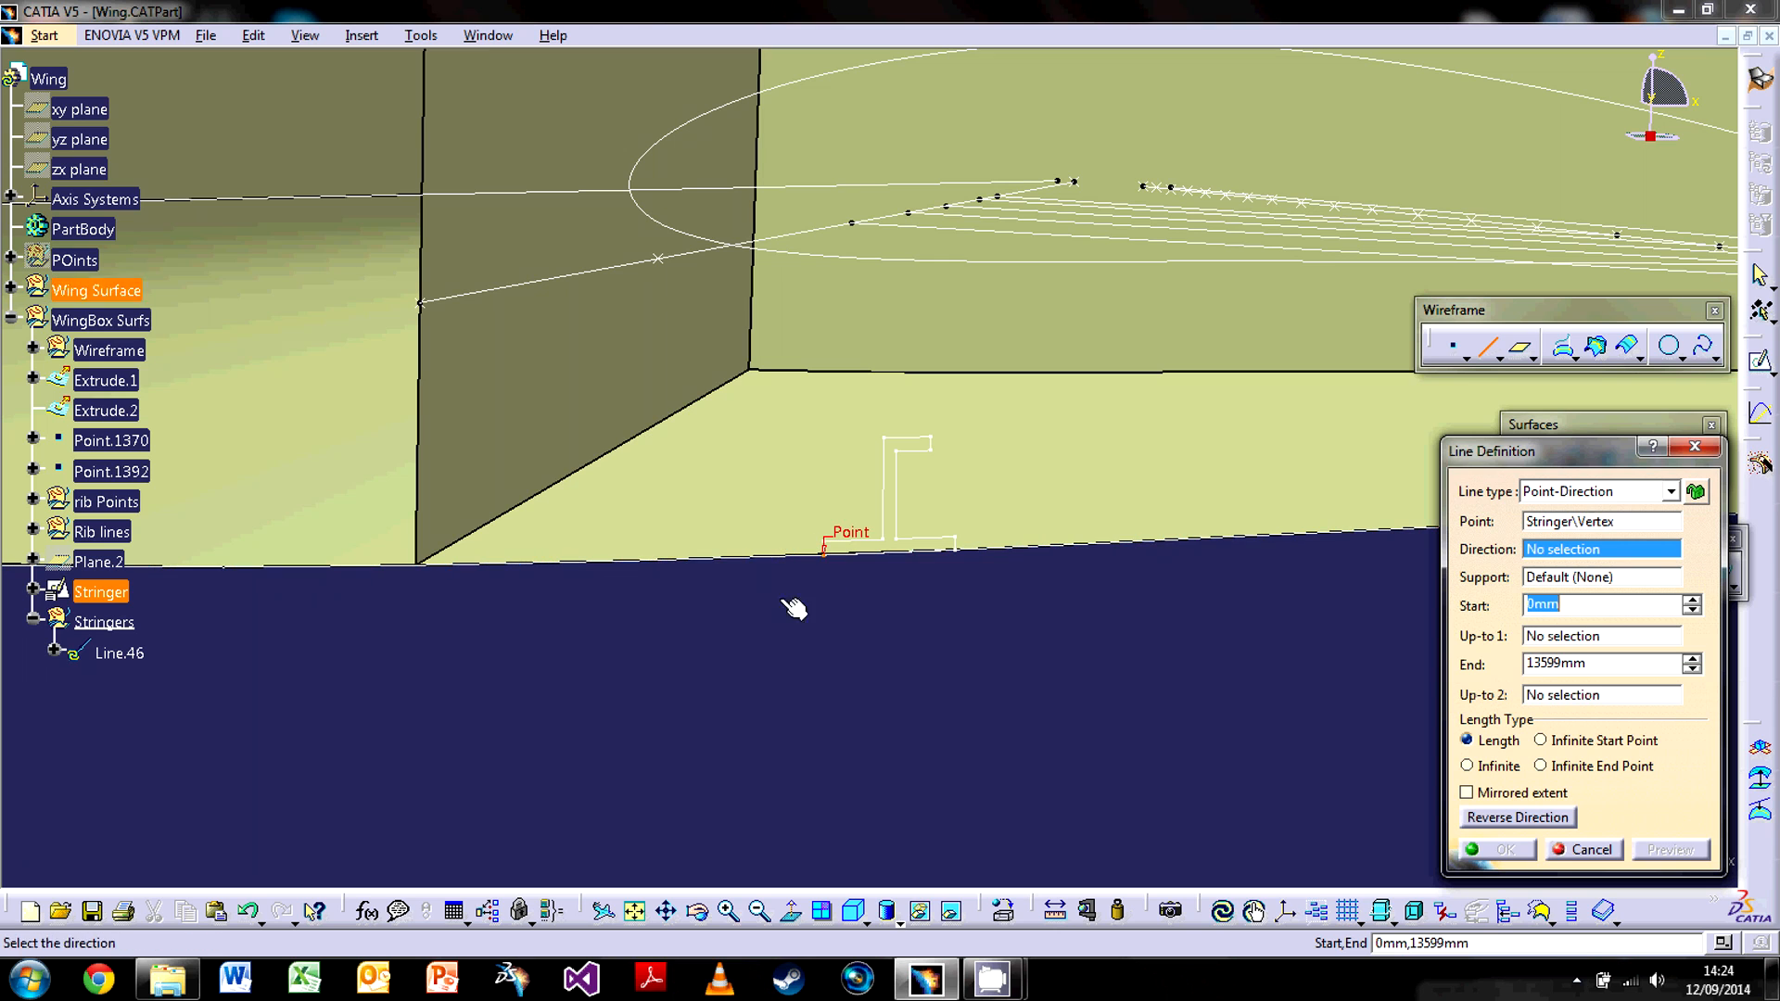
{"action": "left_click", "coordinate": [551, 289]}
{"action": "middle_click_drag", "start_coordinate": [707, 438], "coordinate": [810, 509]}
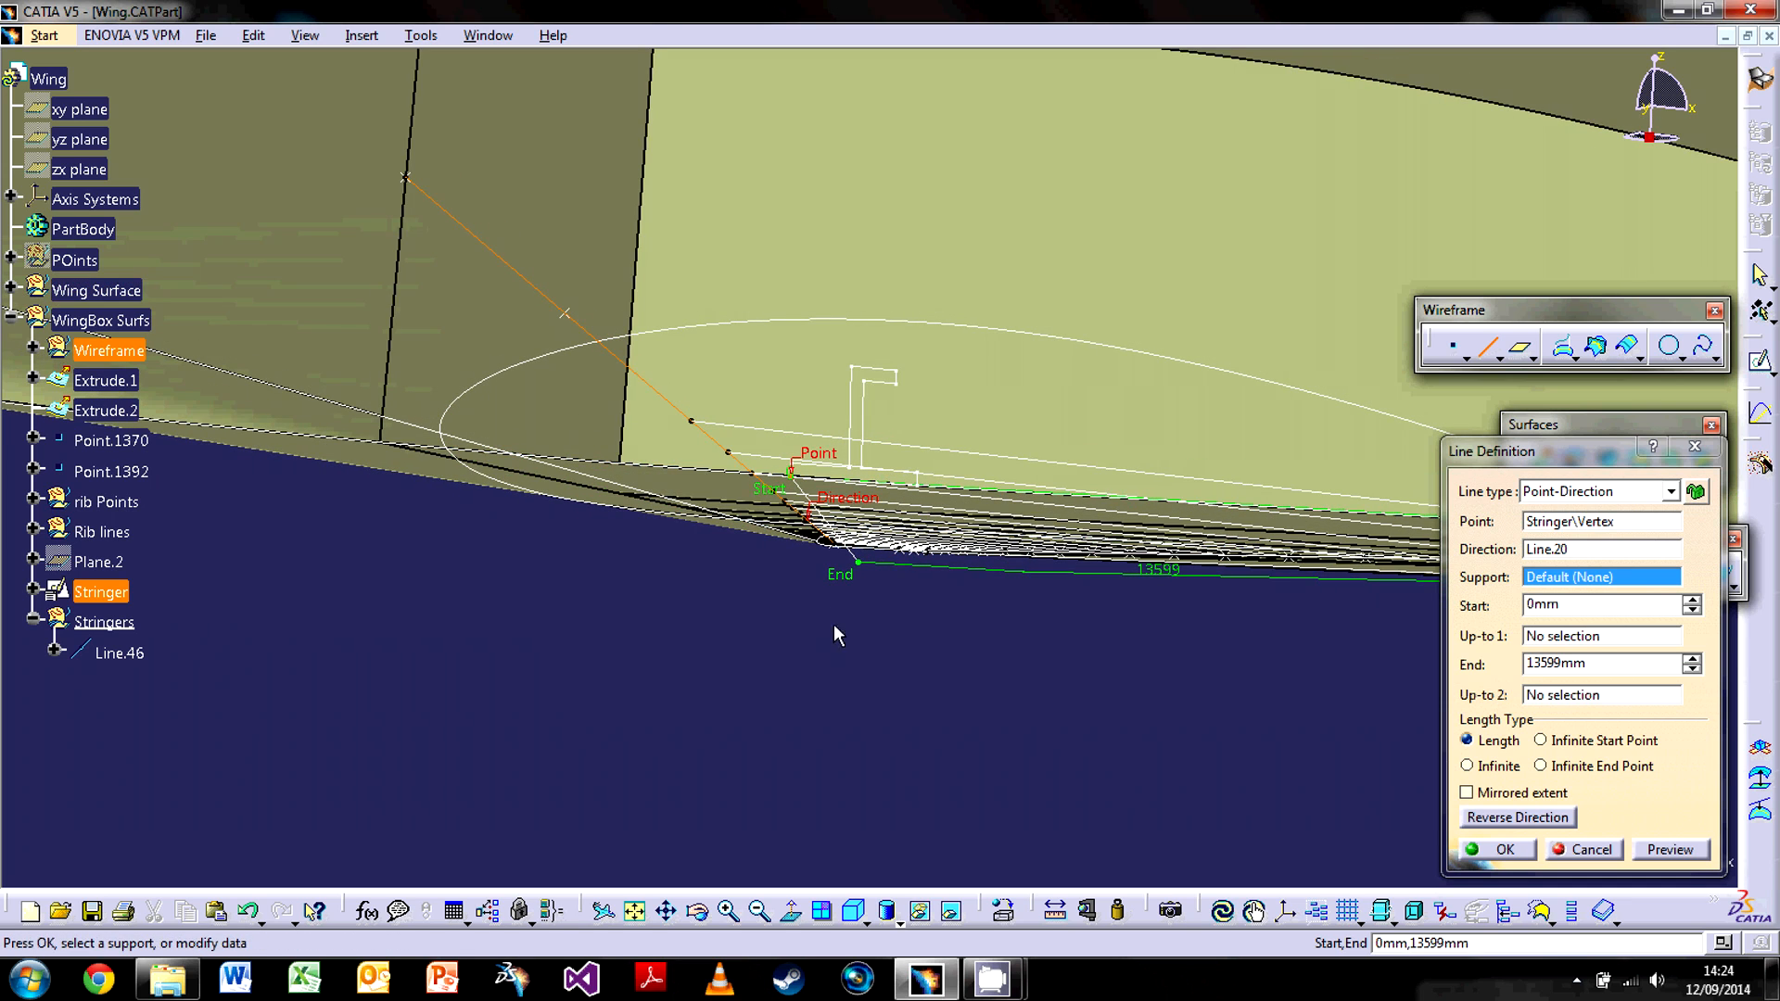
{"action": "middle_click_drag", "start_coordinate": [879, 432], "coordinate": [916, 596]}
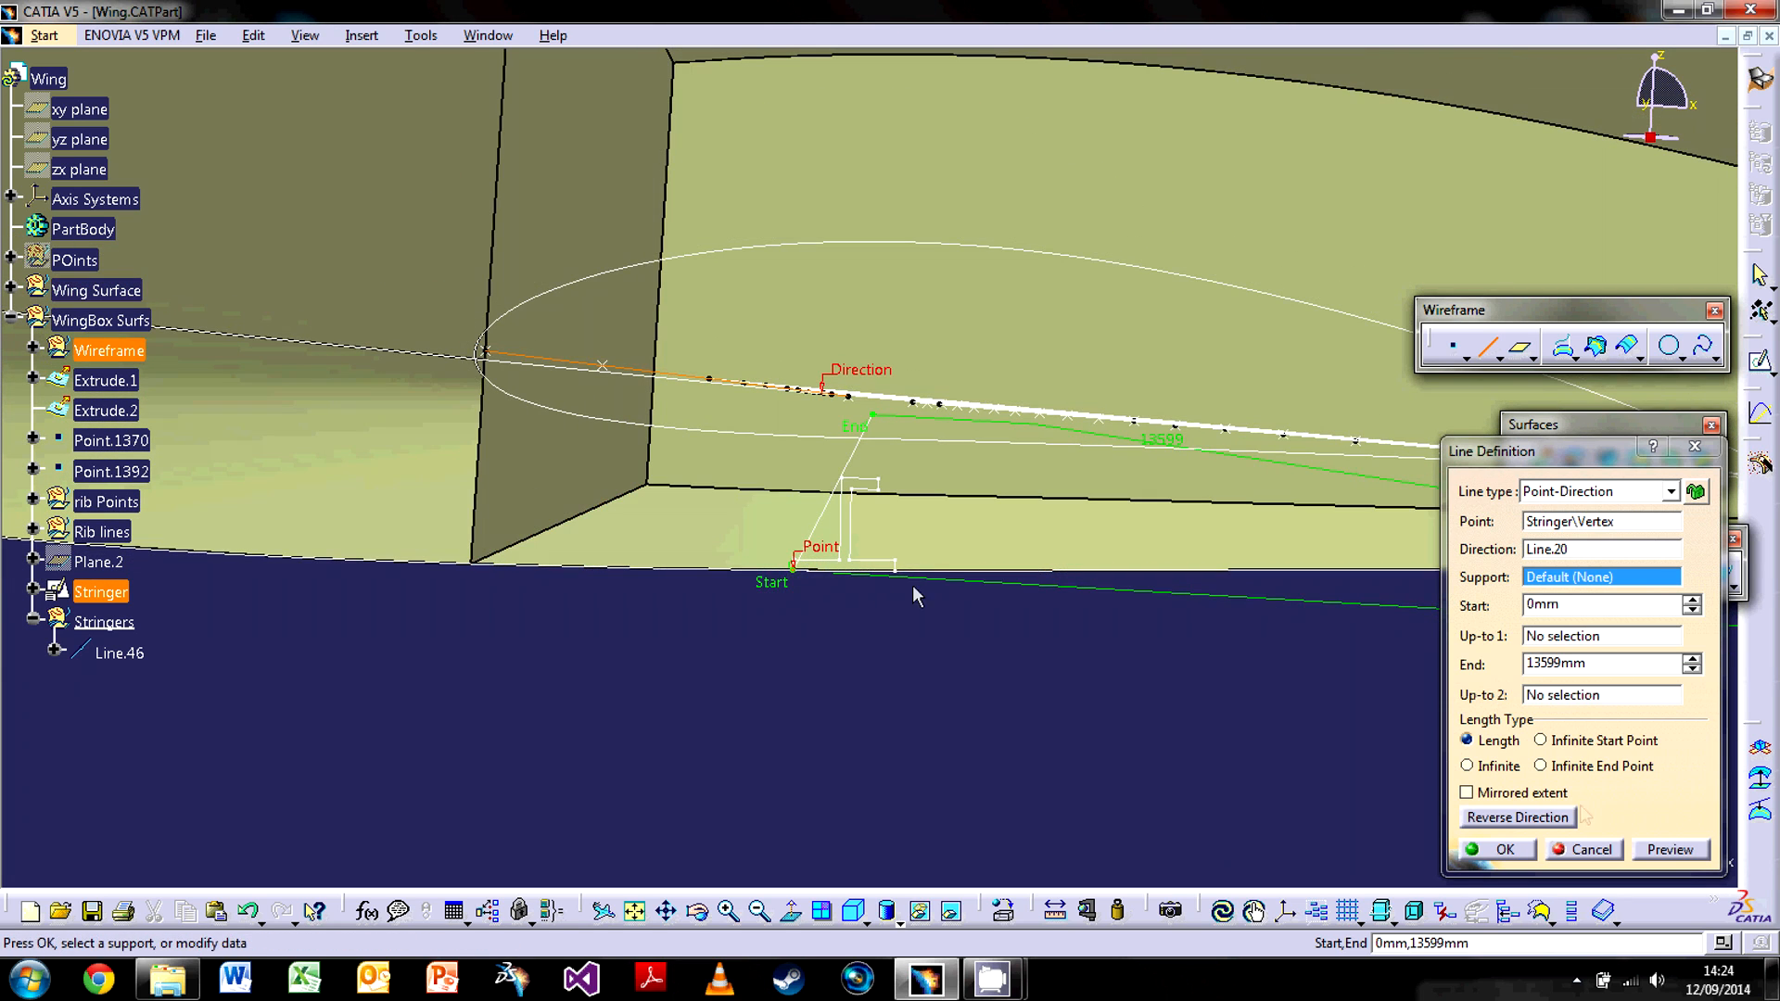
{"action": "left_click", "coordinate": [1481, 855]}
Create a second 13599 mm line parallel to Line.20 from the opposite base corner of the Stringer profile.
{"action": "left_click", "coordinate": [1478, 360]}
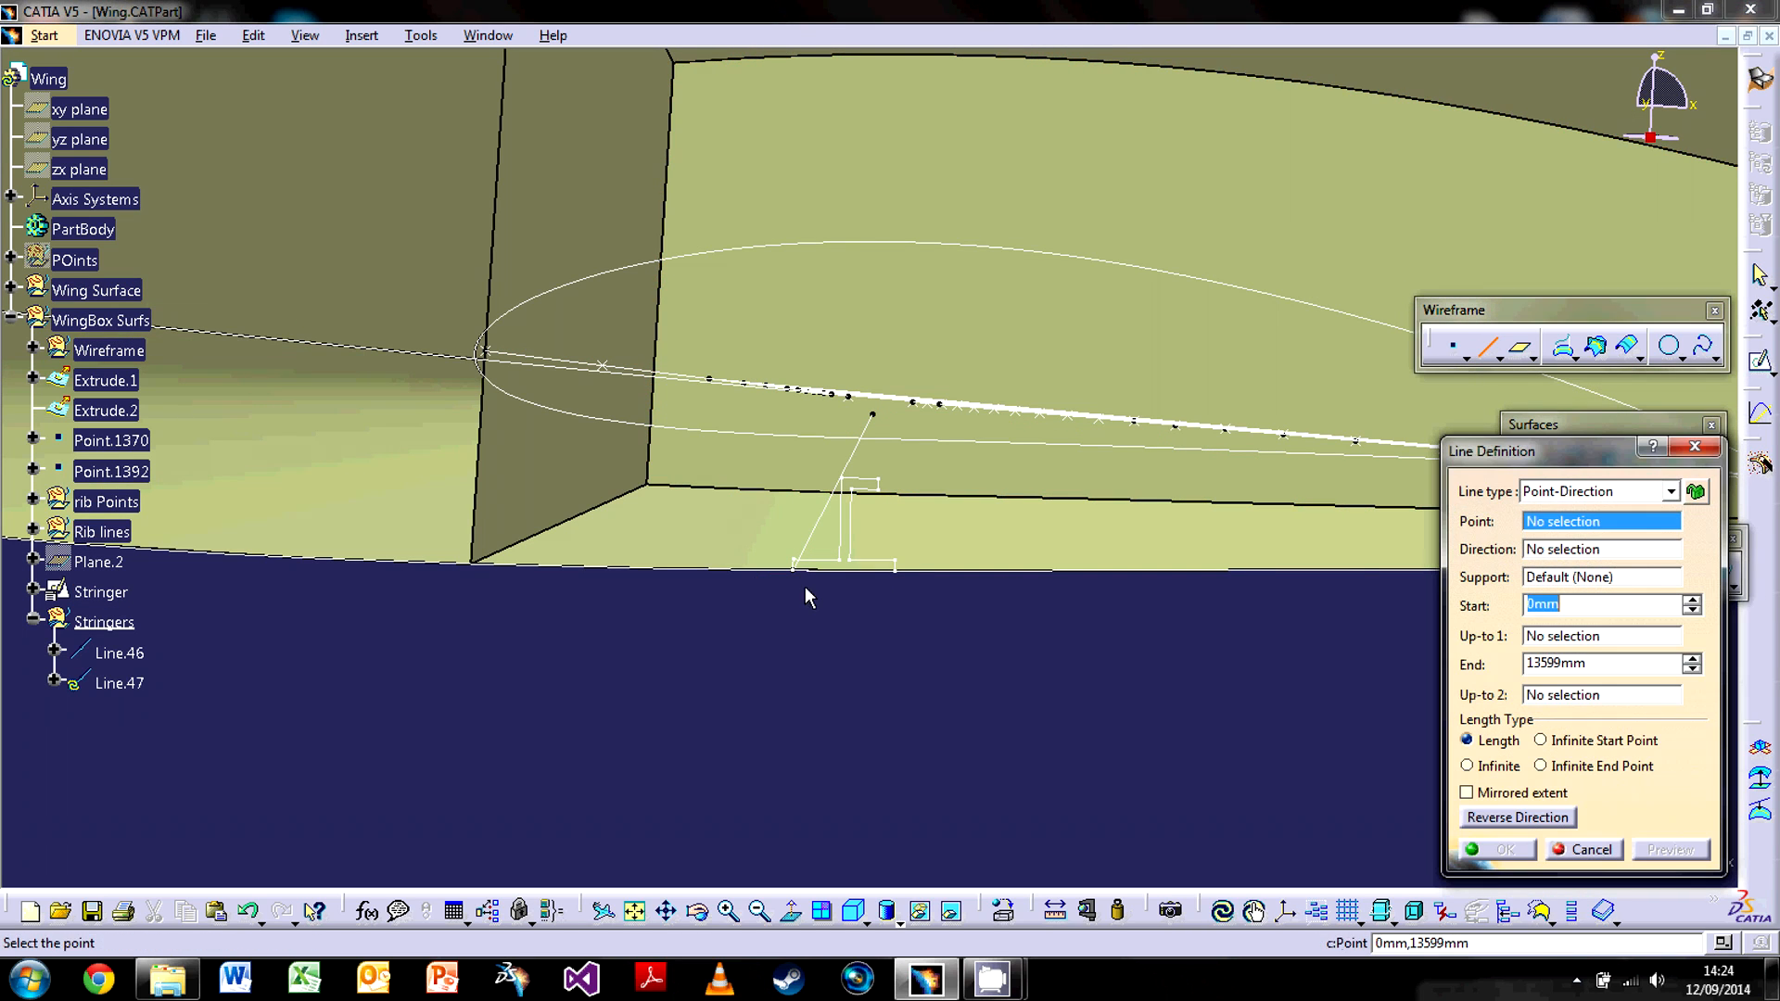
{"action": "left_click", "coordinate": [911, 579]}
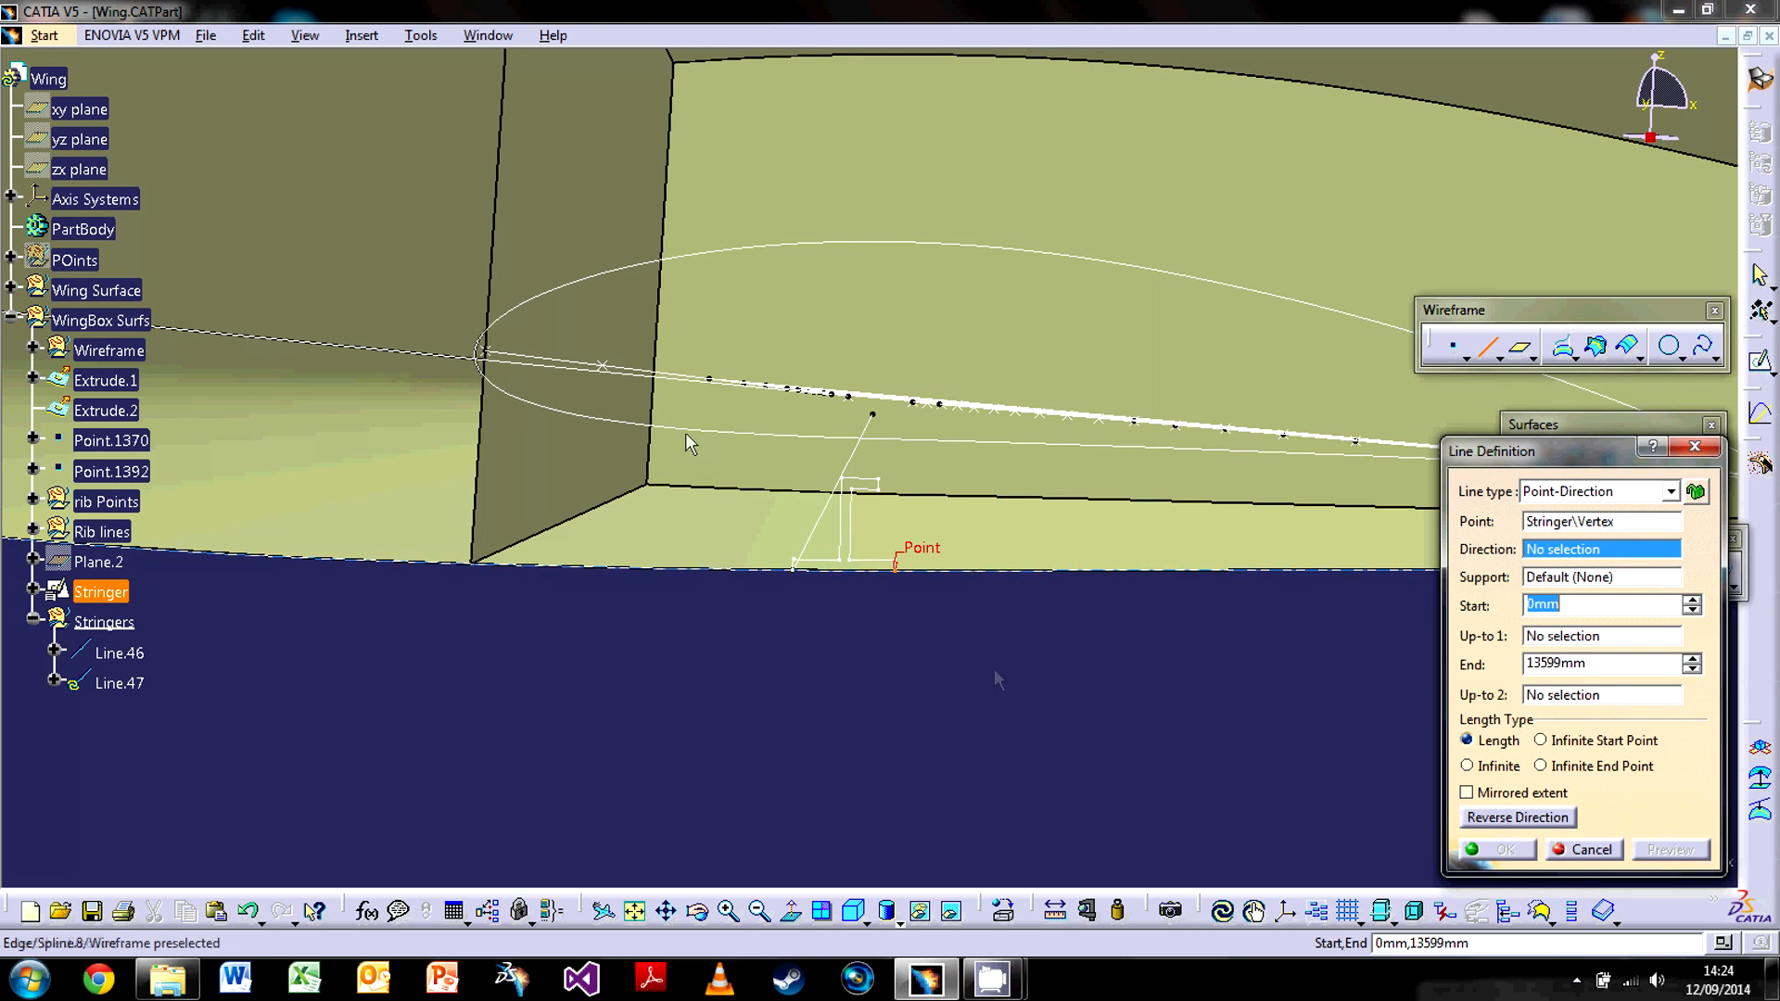
{"action": "left_click", "coordinate": [794, 381]}
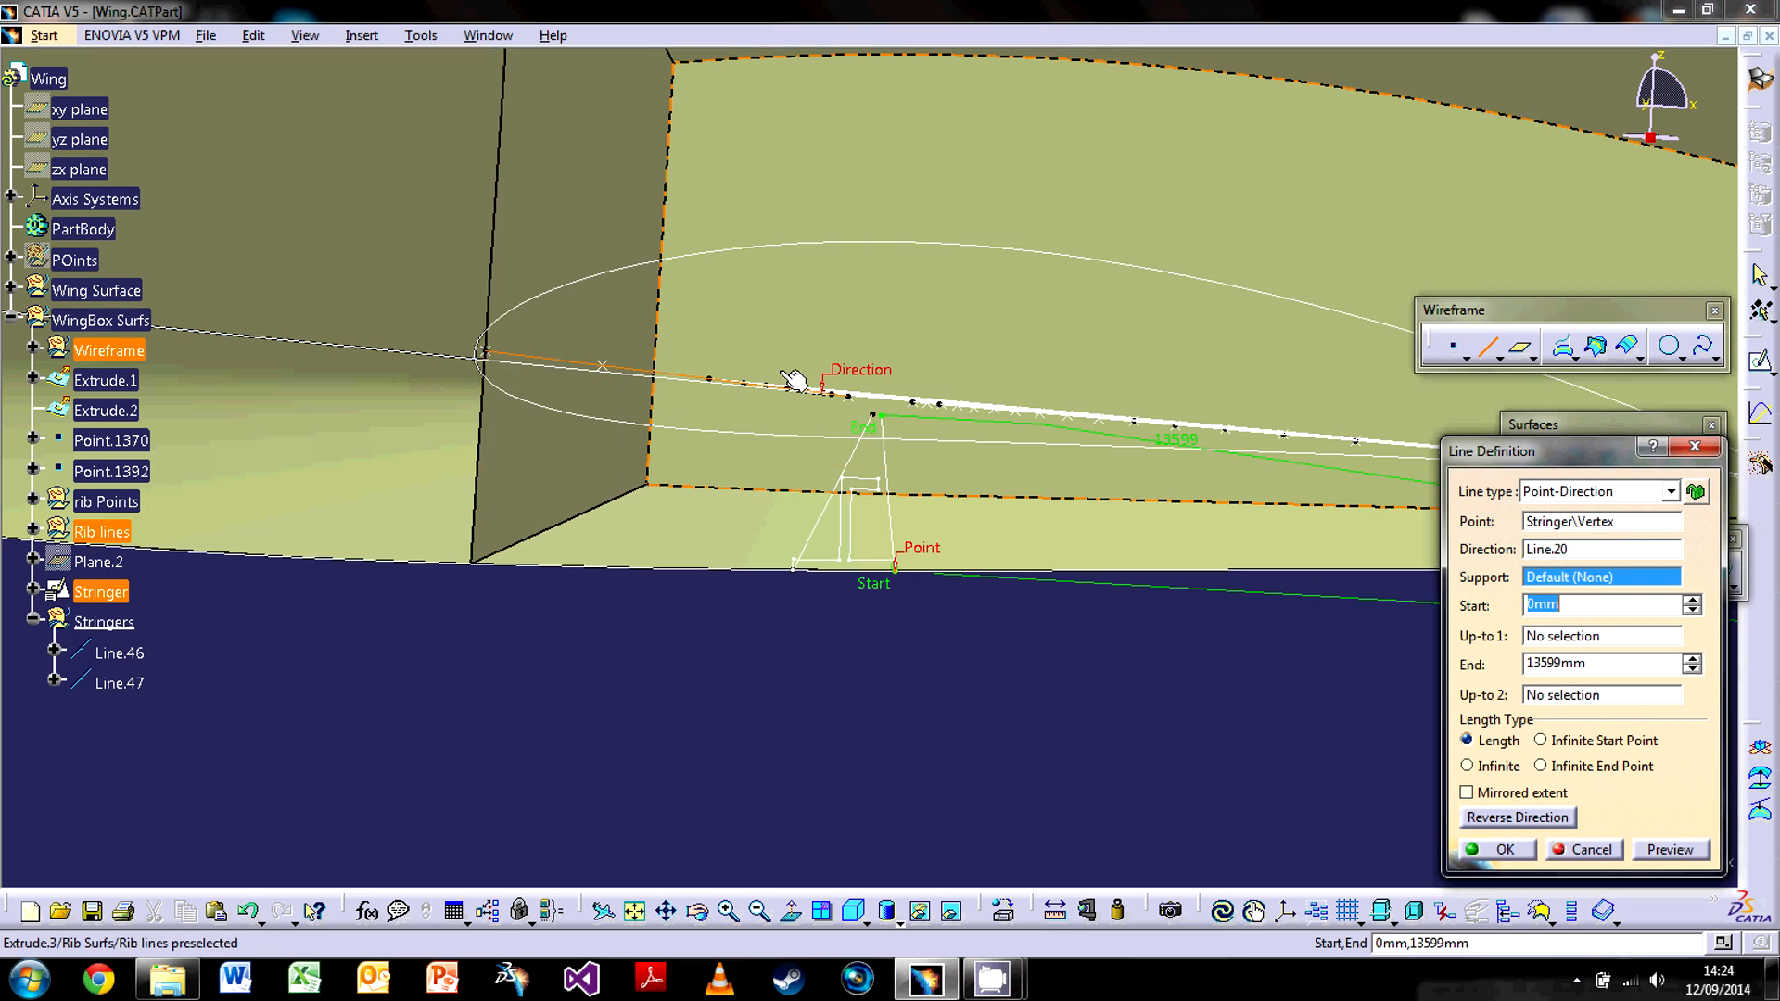
{"action": "left_click", "coordinate": [1473, 867]}
Start a projection of Line.46 and try the Normal projection type.
{"action": "middle_click_drag", "start_coordinate": [949, 595], "coordinate": [927, 631]}
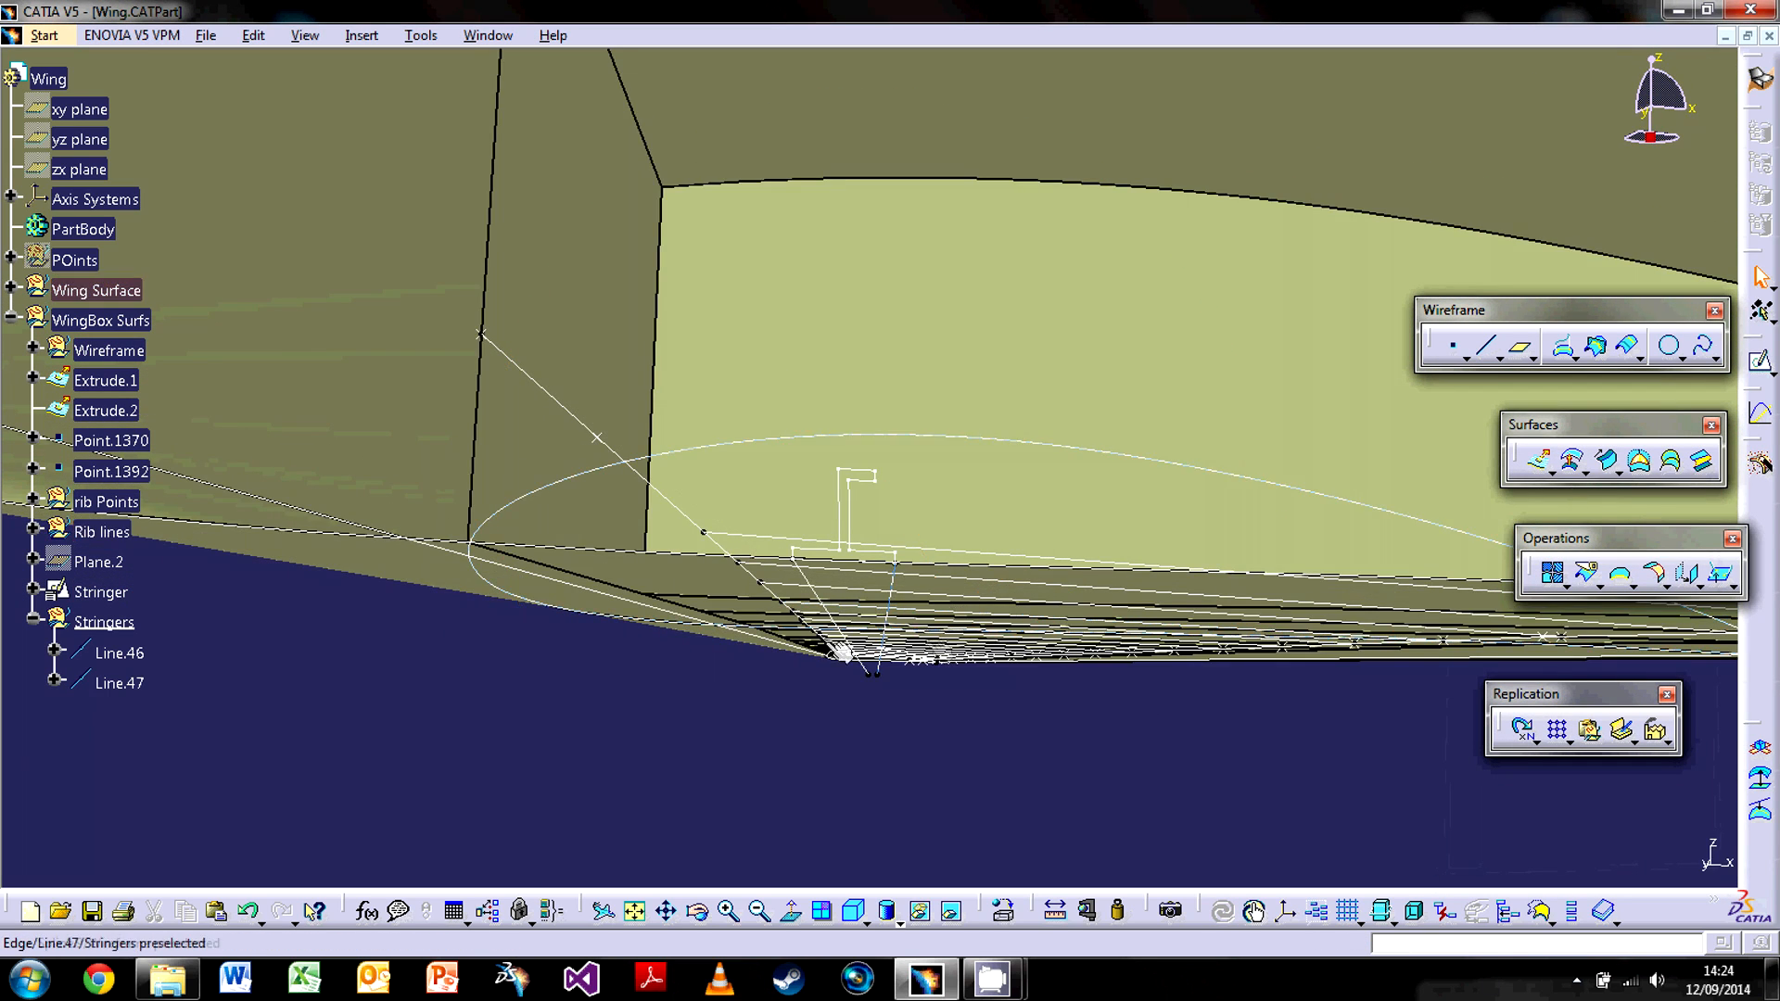
{"action": "left_click", "coordinate": [828, 603]}
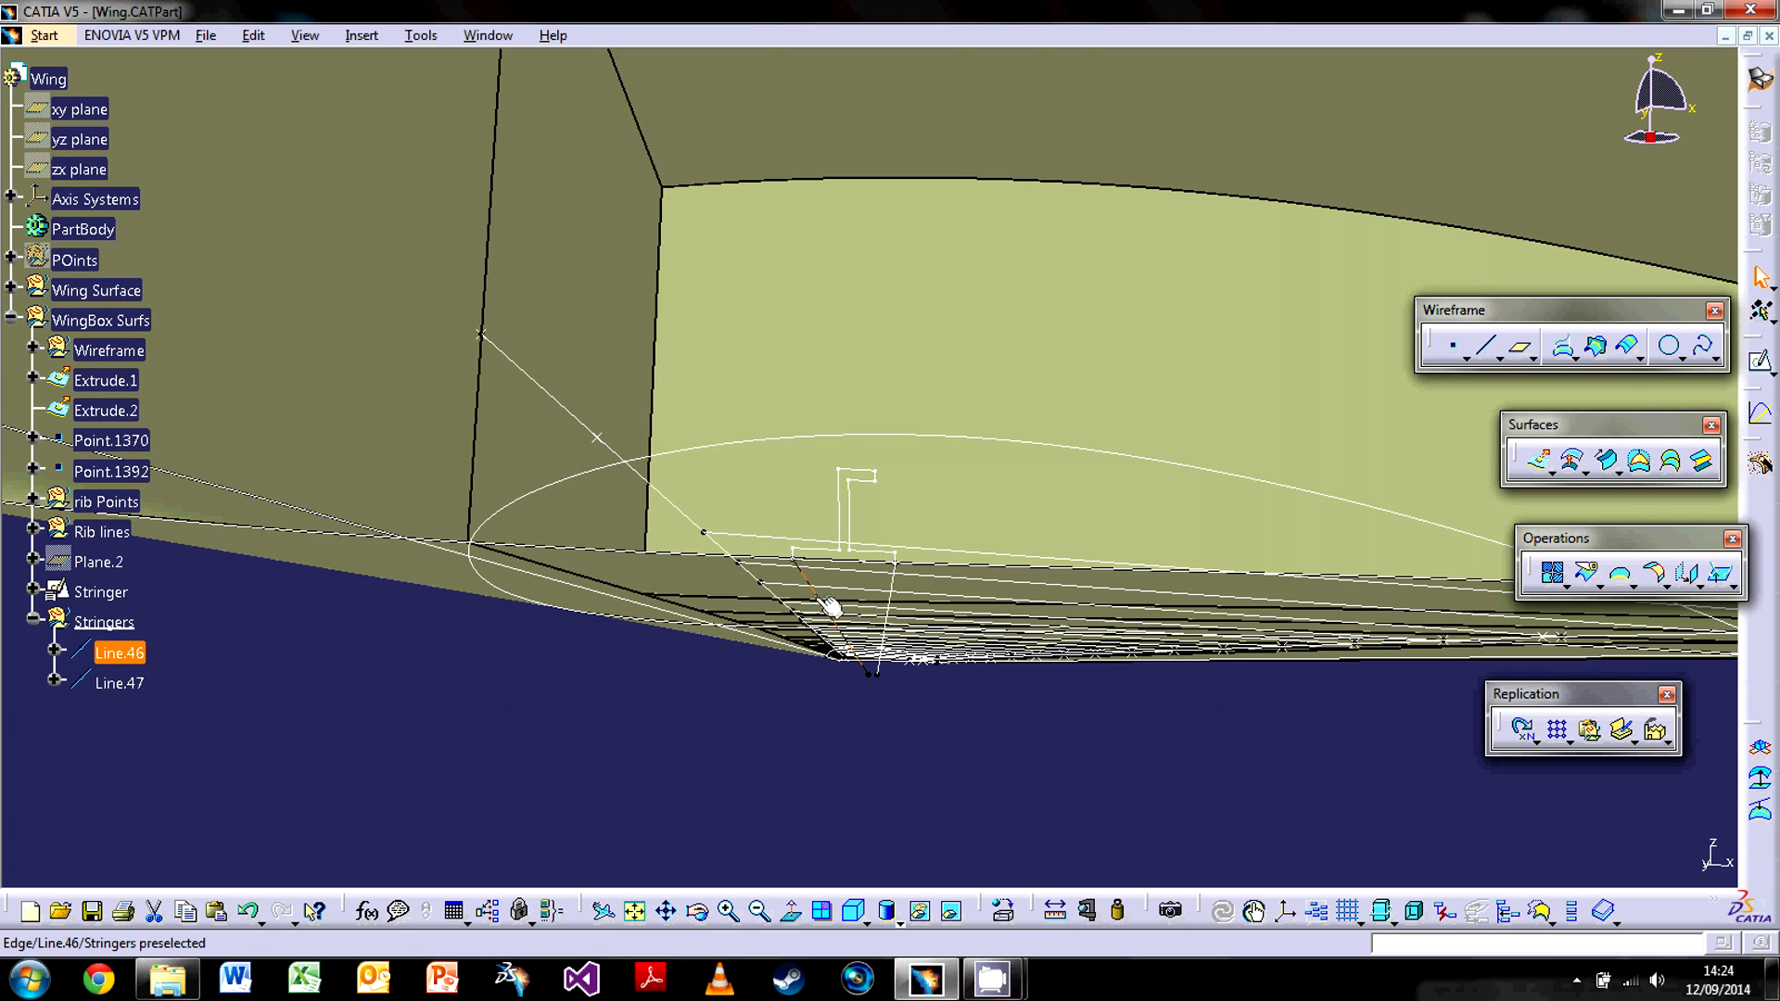
{"action": "middle_click_drag", "start_coordinate": [913, 656], "coordinate": [1182, 500]}
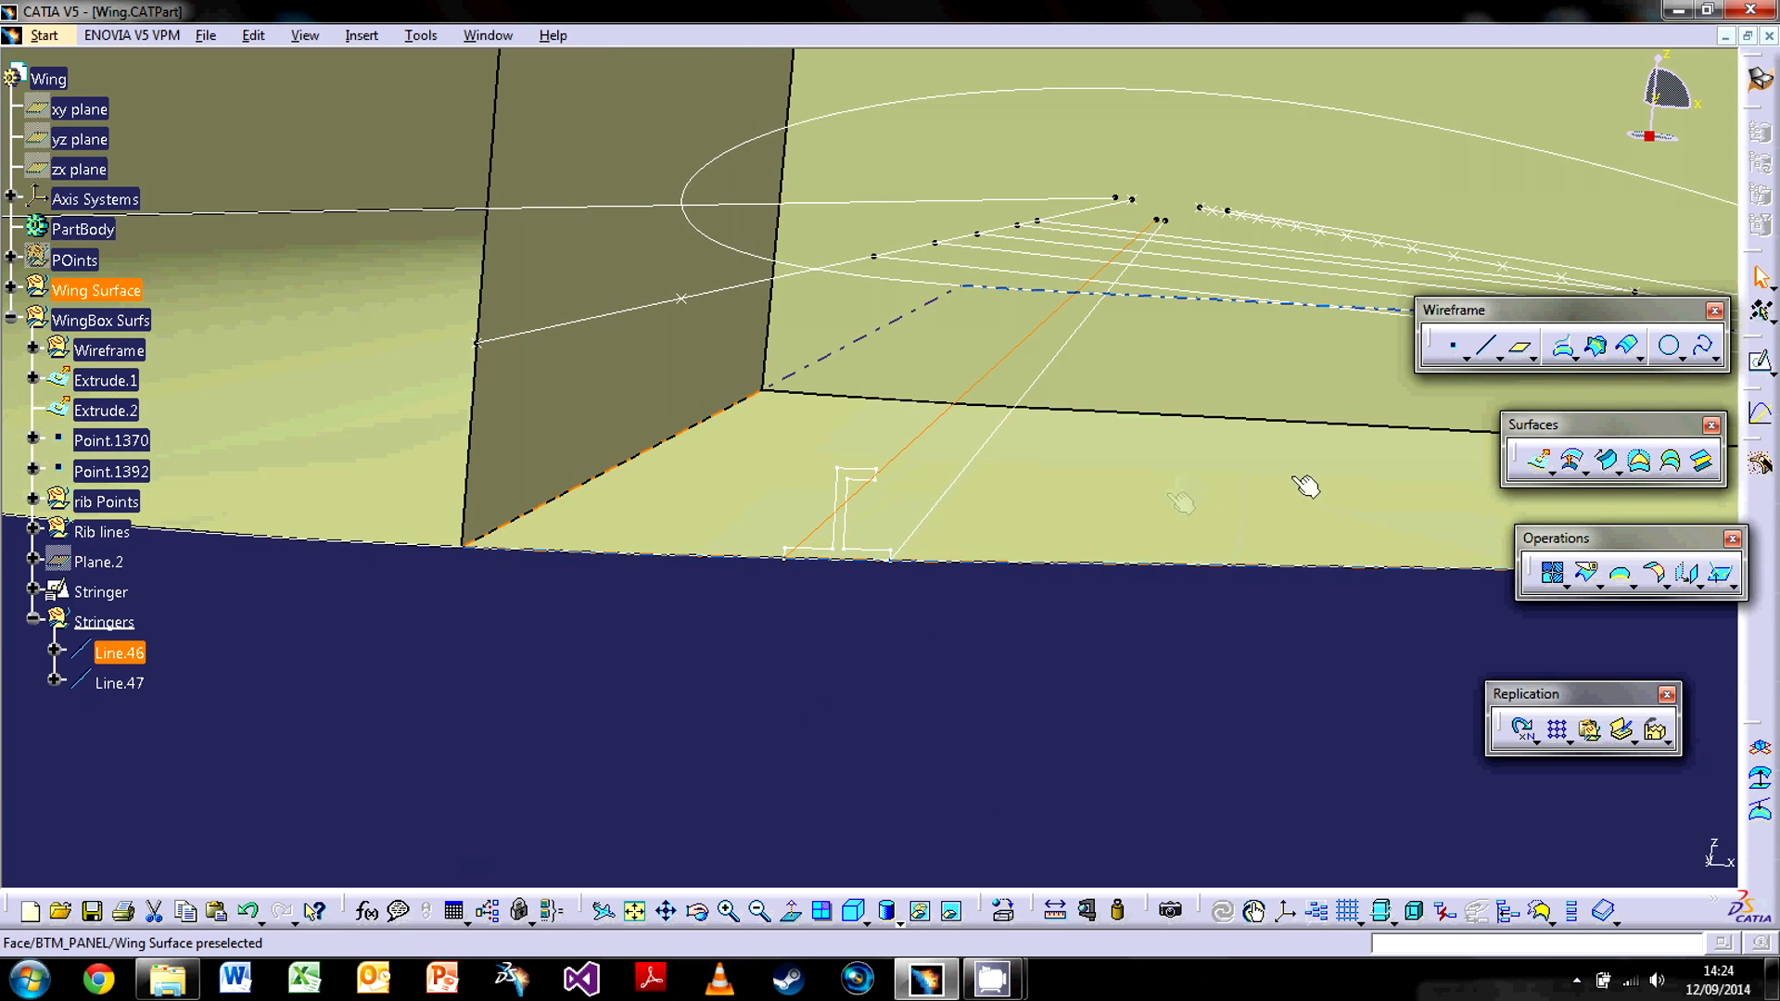
{"action": "left_click", "coordinate": [1565, 350]}
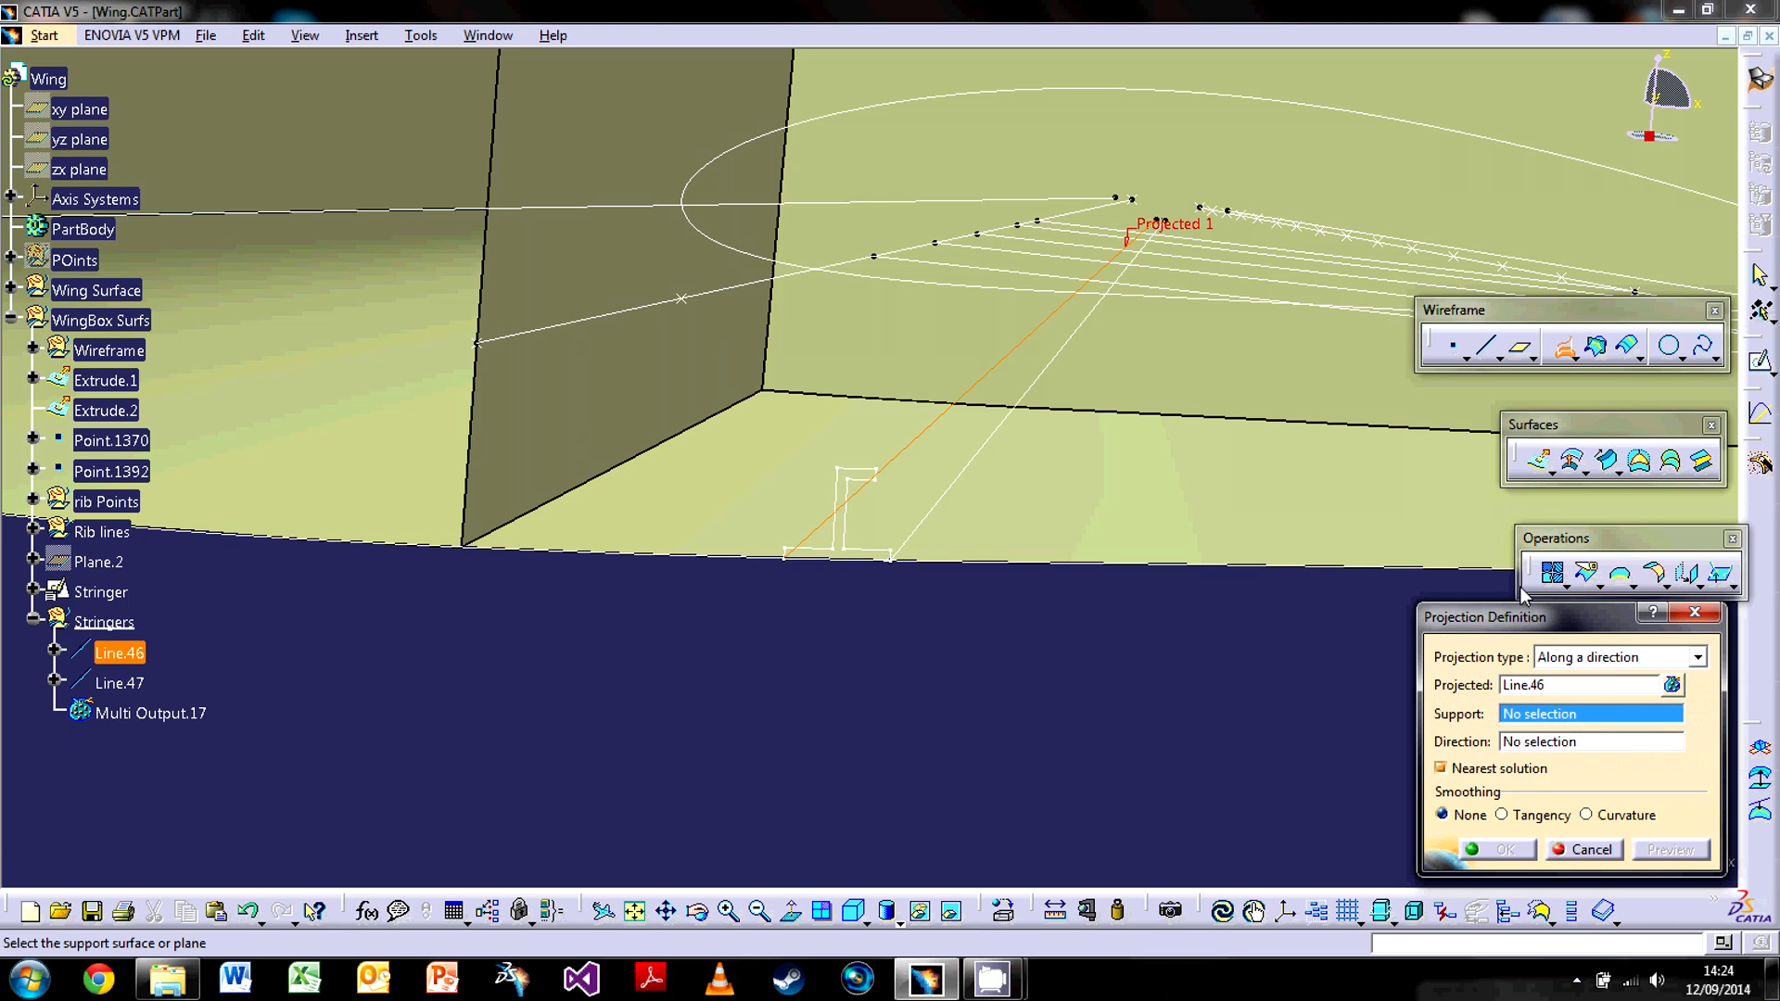
{"action": "left_click", "coordinate": [1530, 658]}
{"action": "left_click", "coordinate": [1577, 674]}
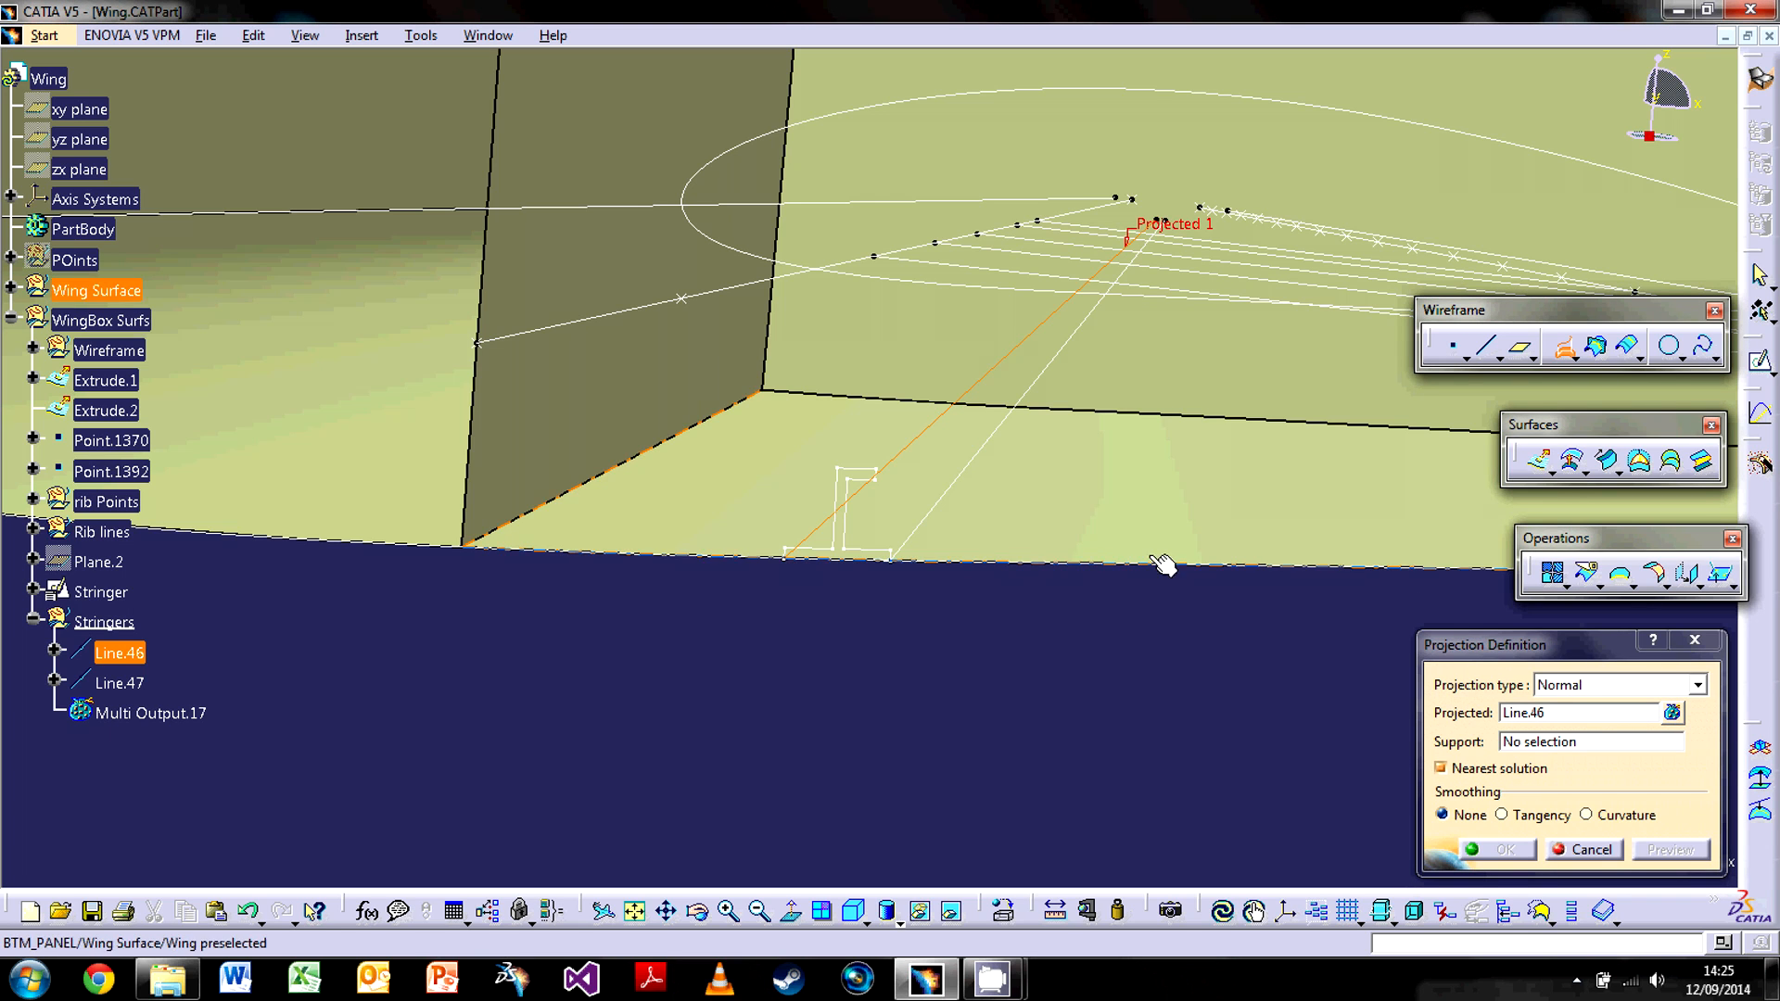
{"action": "middle_click_drag", "start_coordinate": [862, 608], "coordinate": [918, 603]}
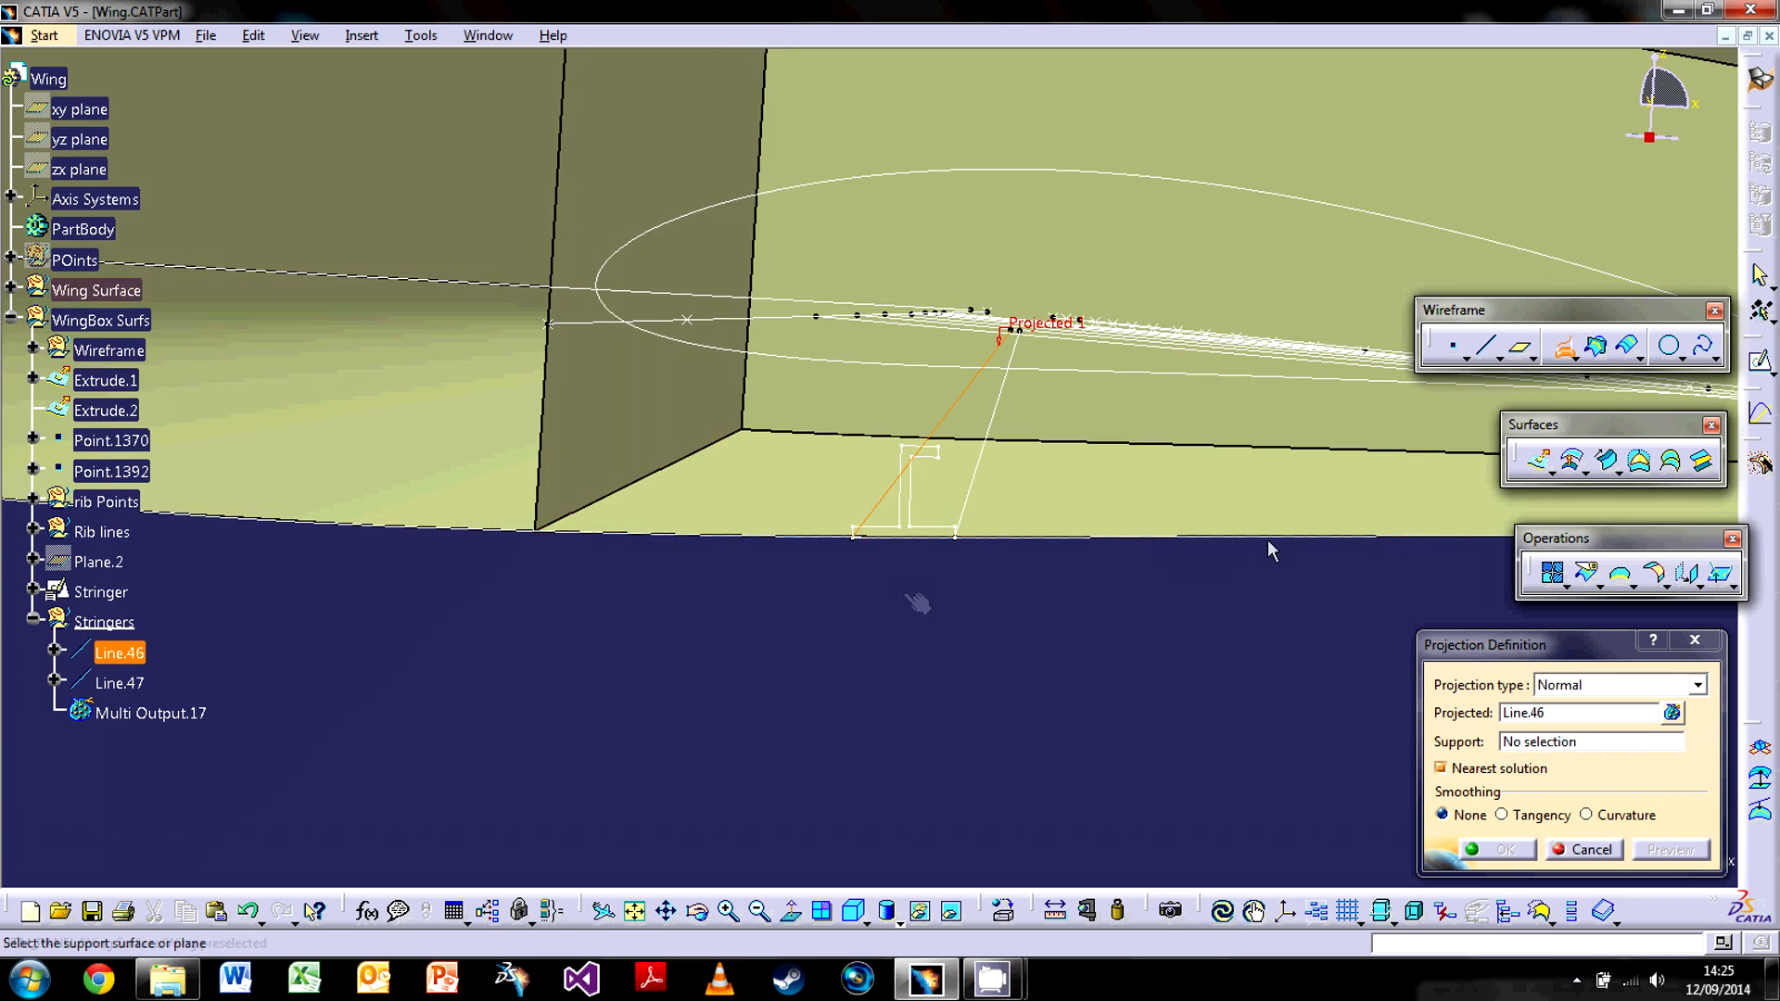
Project Line.46 onto BTM_PANEL along the Z component, and hide the original line.
{"action": "left_click", "coordinate": [1603, 686]}
{"action": "left_click", "coordinate": [1588, 719]}
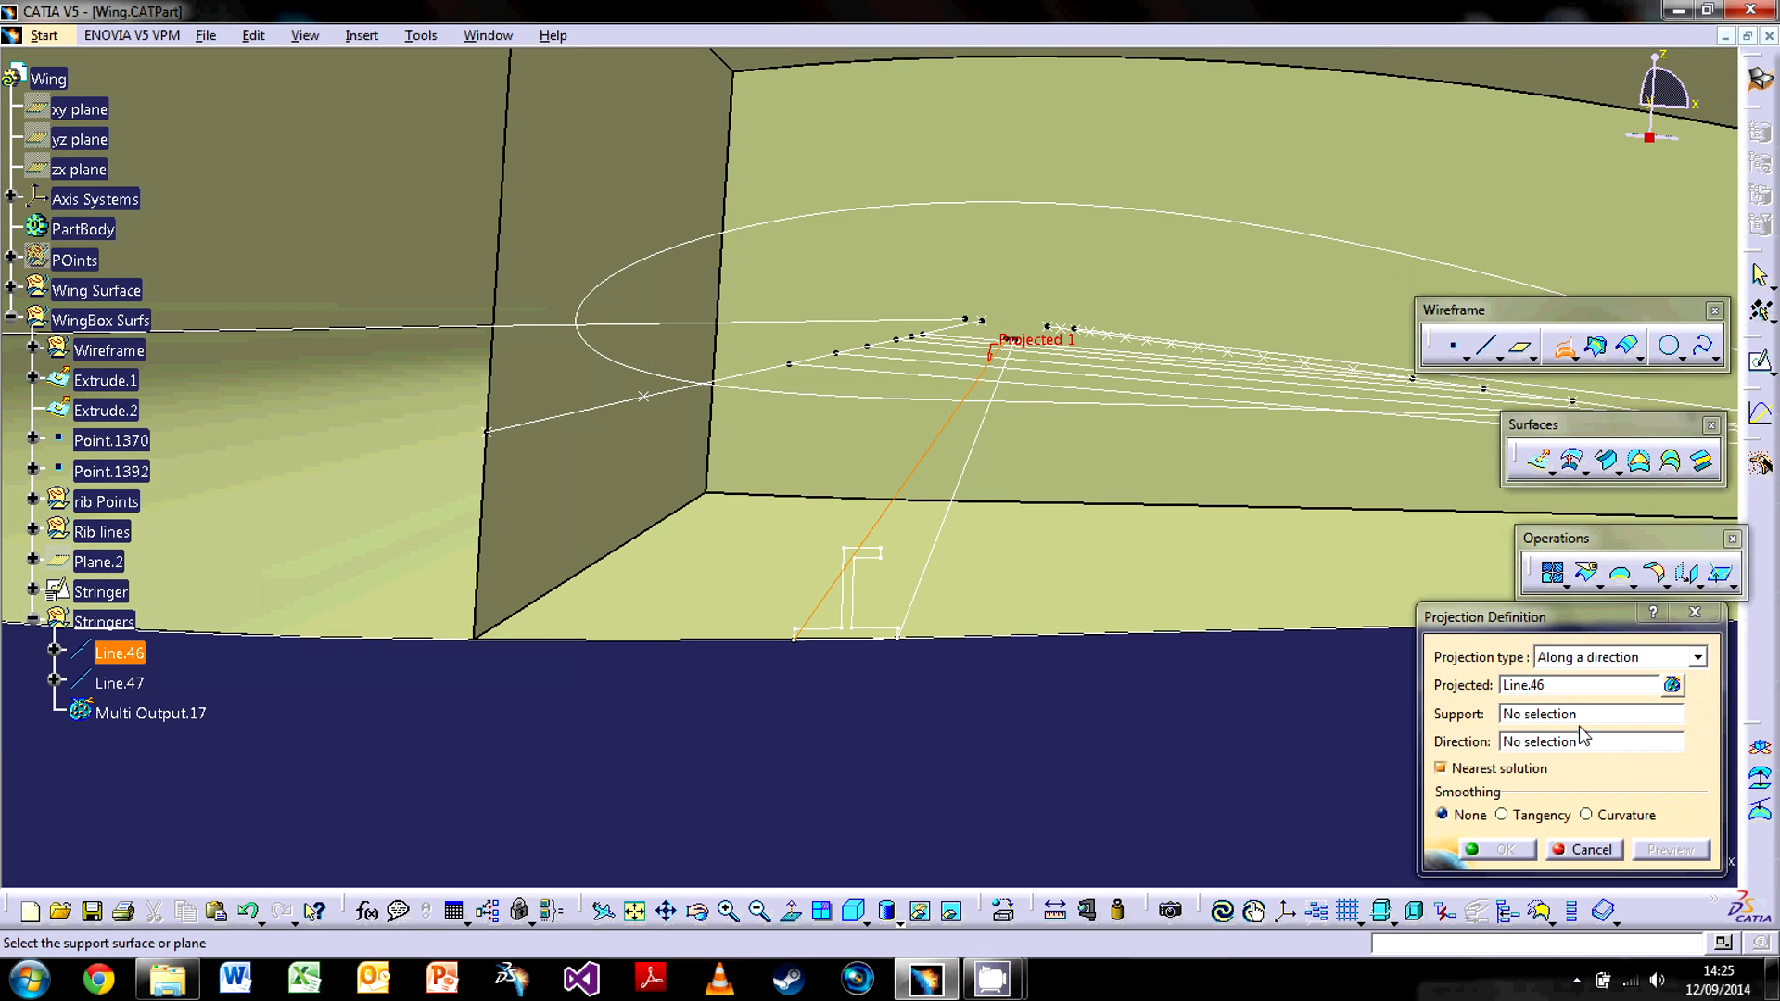
{"action": "left_click", "coordinate": [1573, 688]}
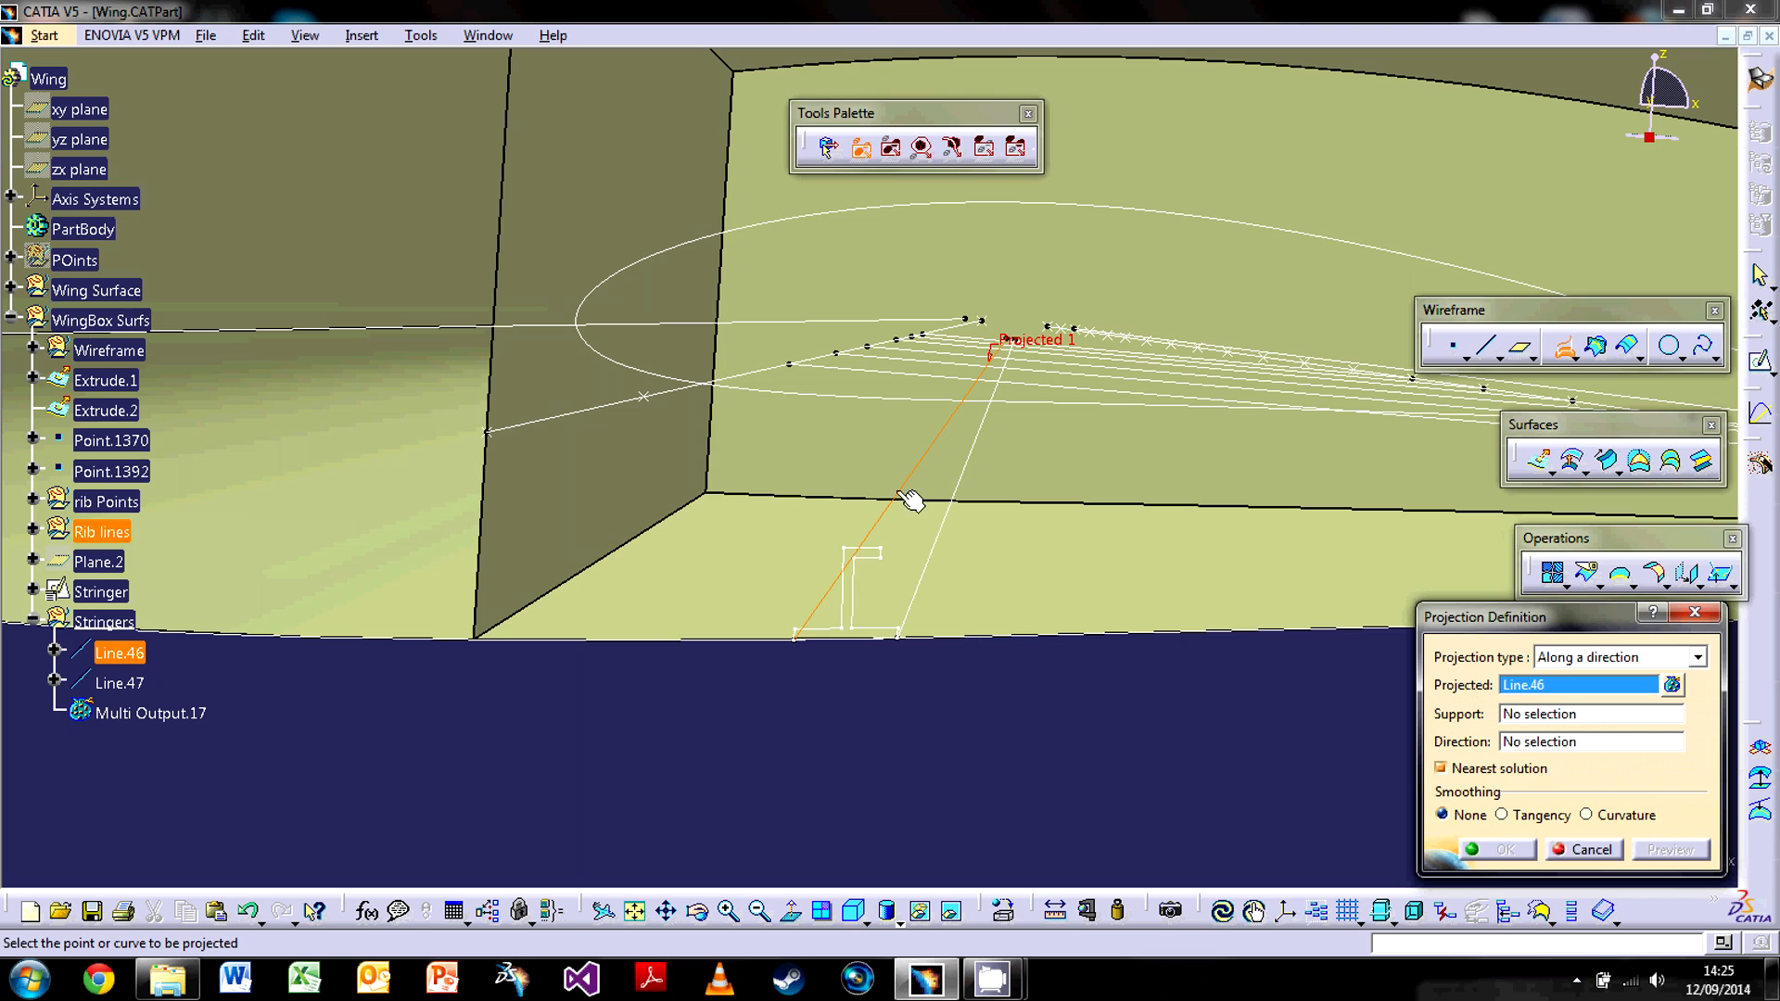
{"action": "left_click", "coordinate": [1520, 714]}
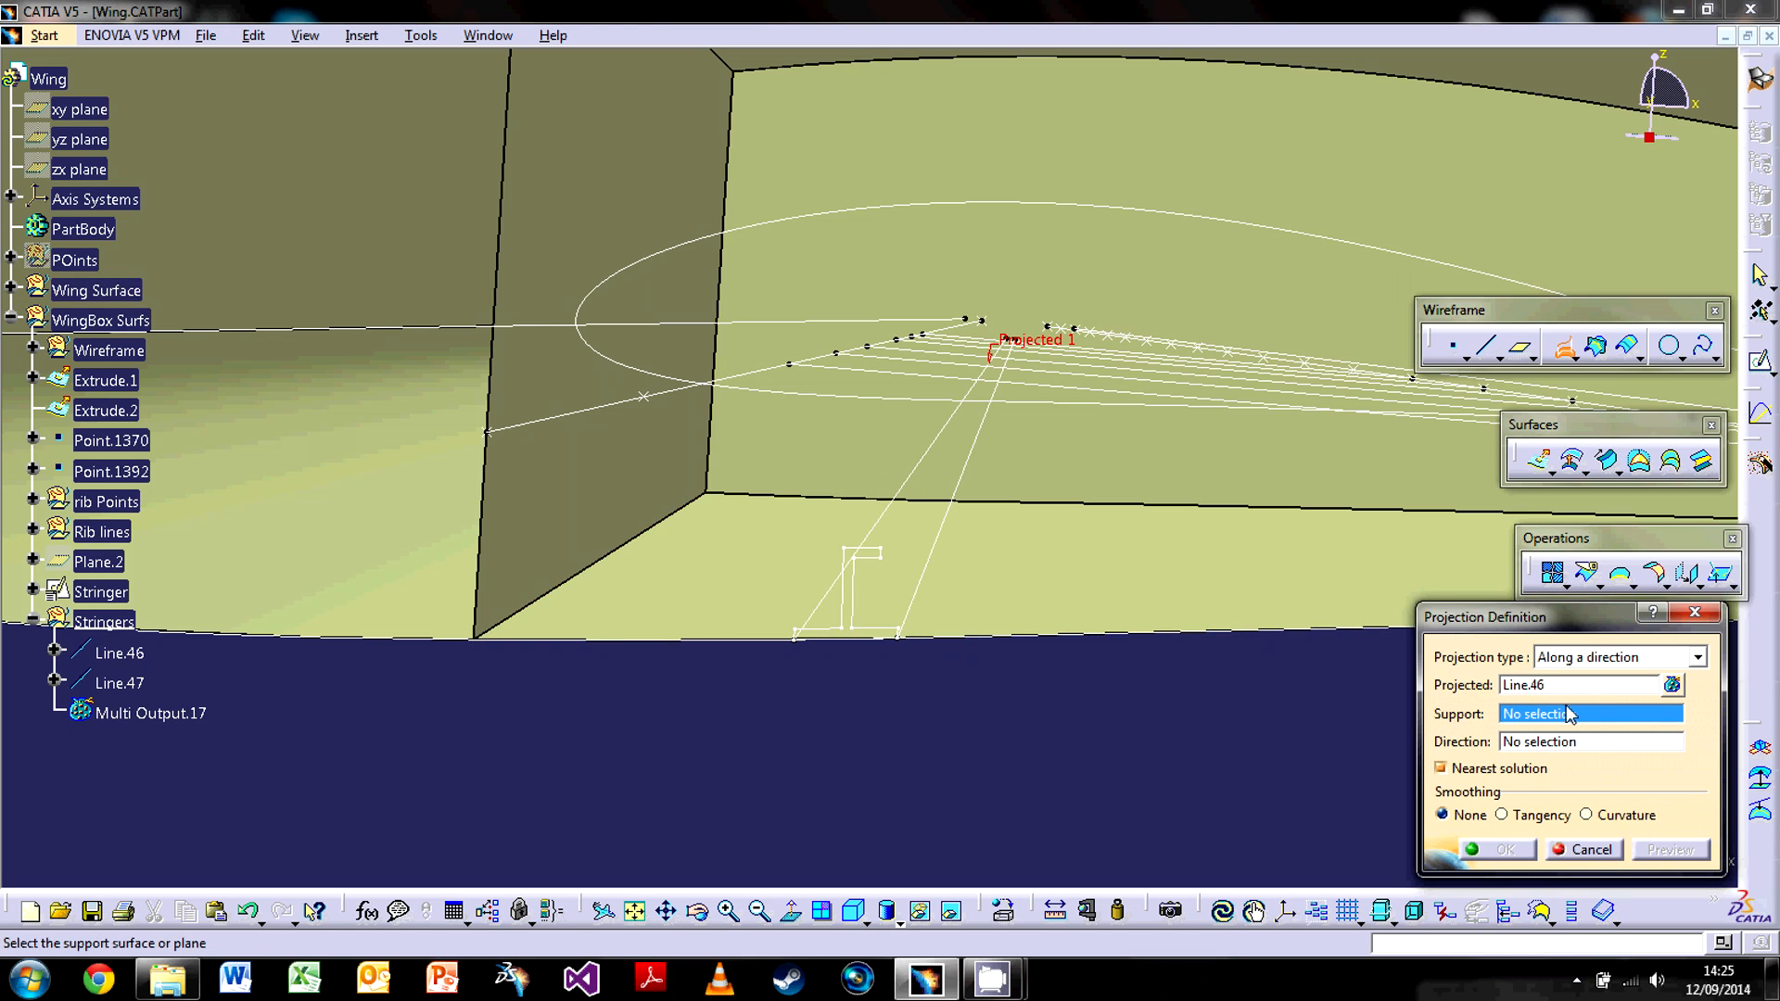
{"action": "left_click", "coordinate": [1084, 558]}
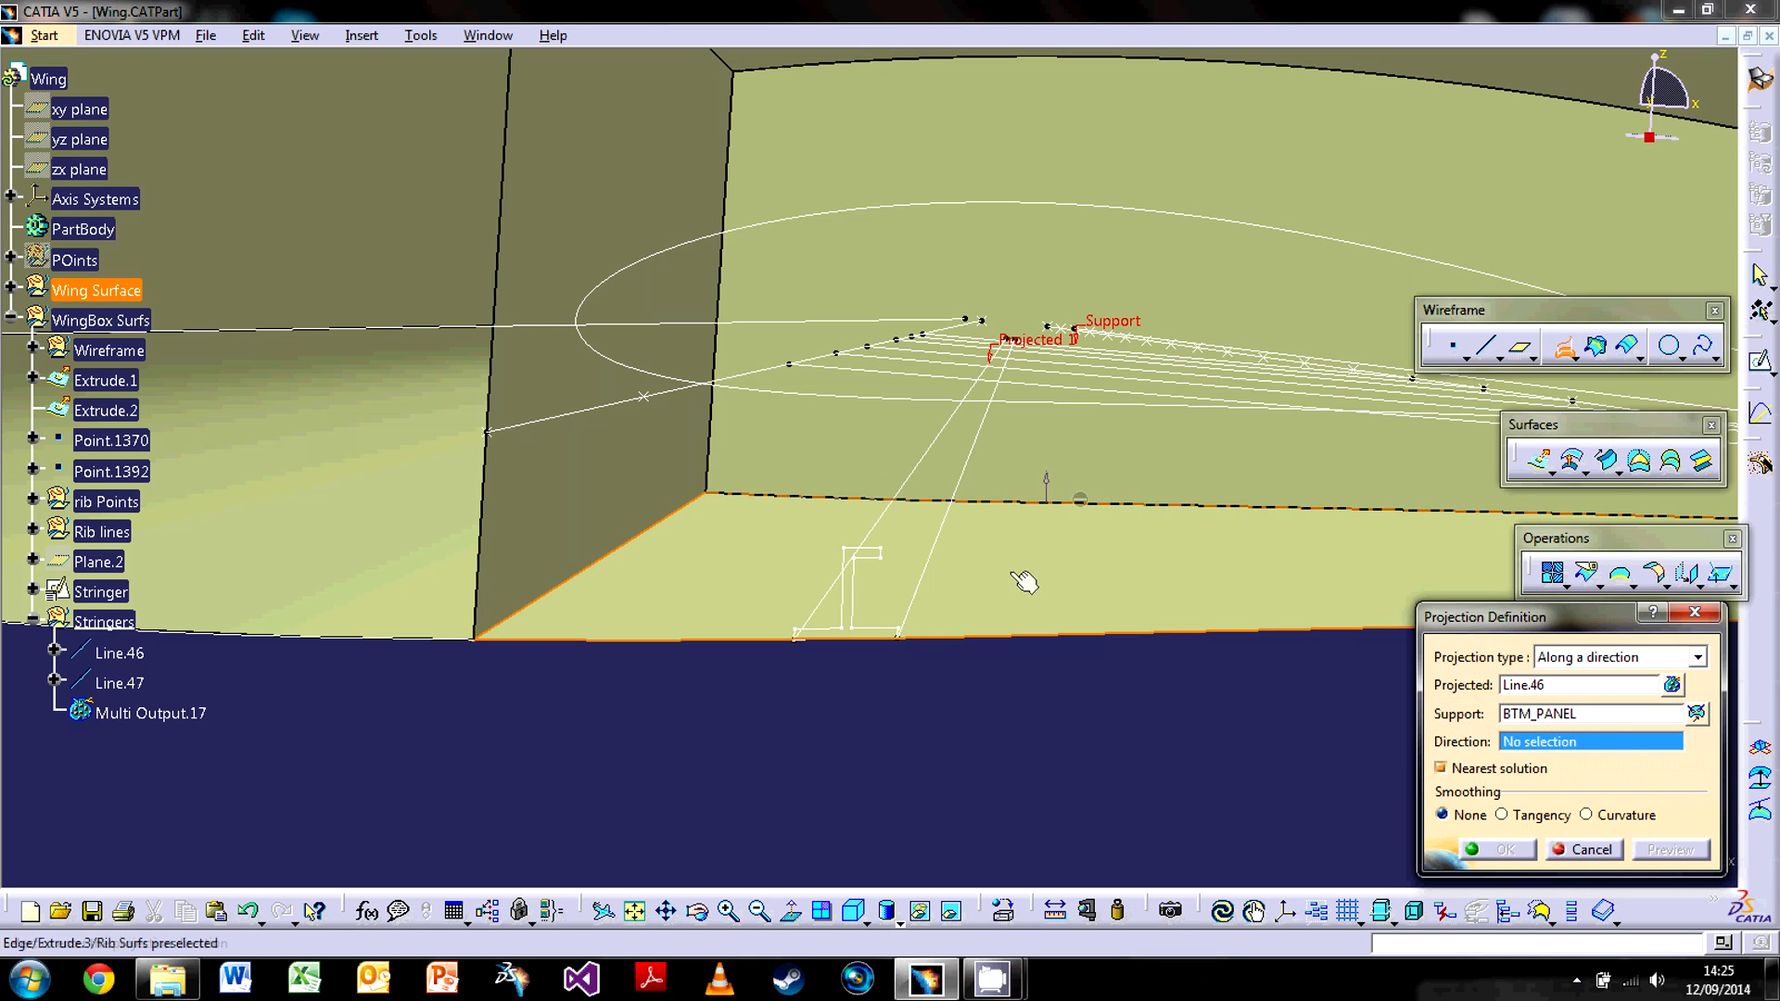
{"action": "right_click", "coordinate": [1527, 744]}
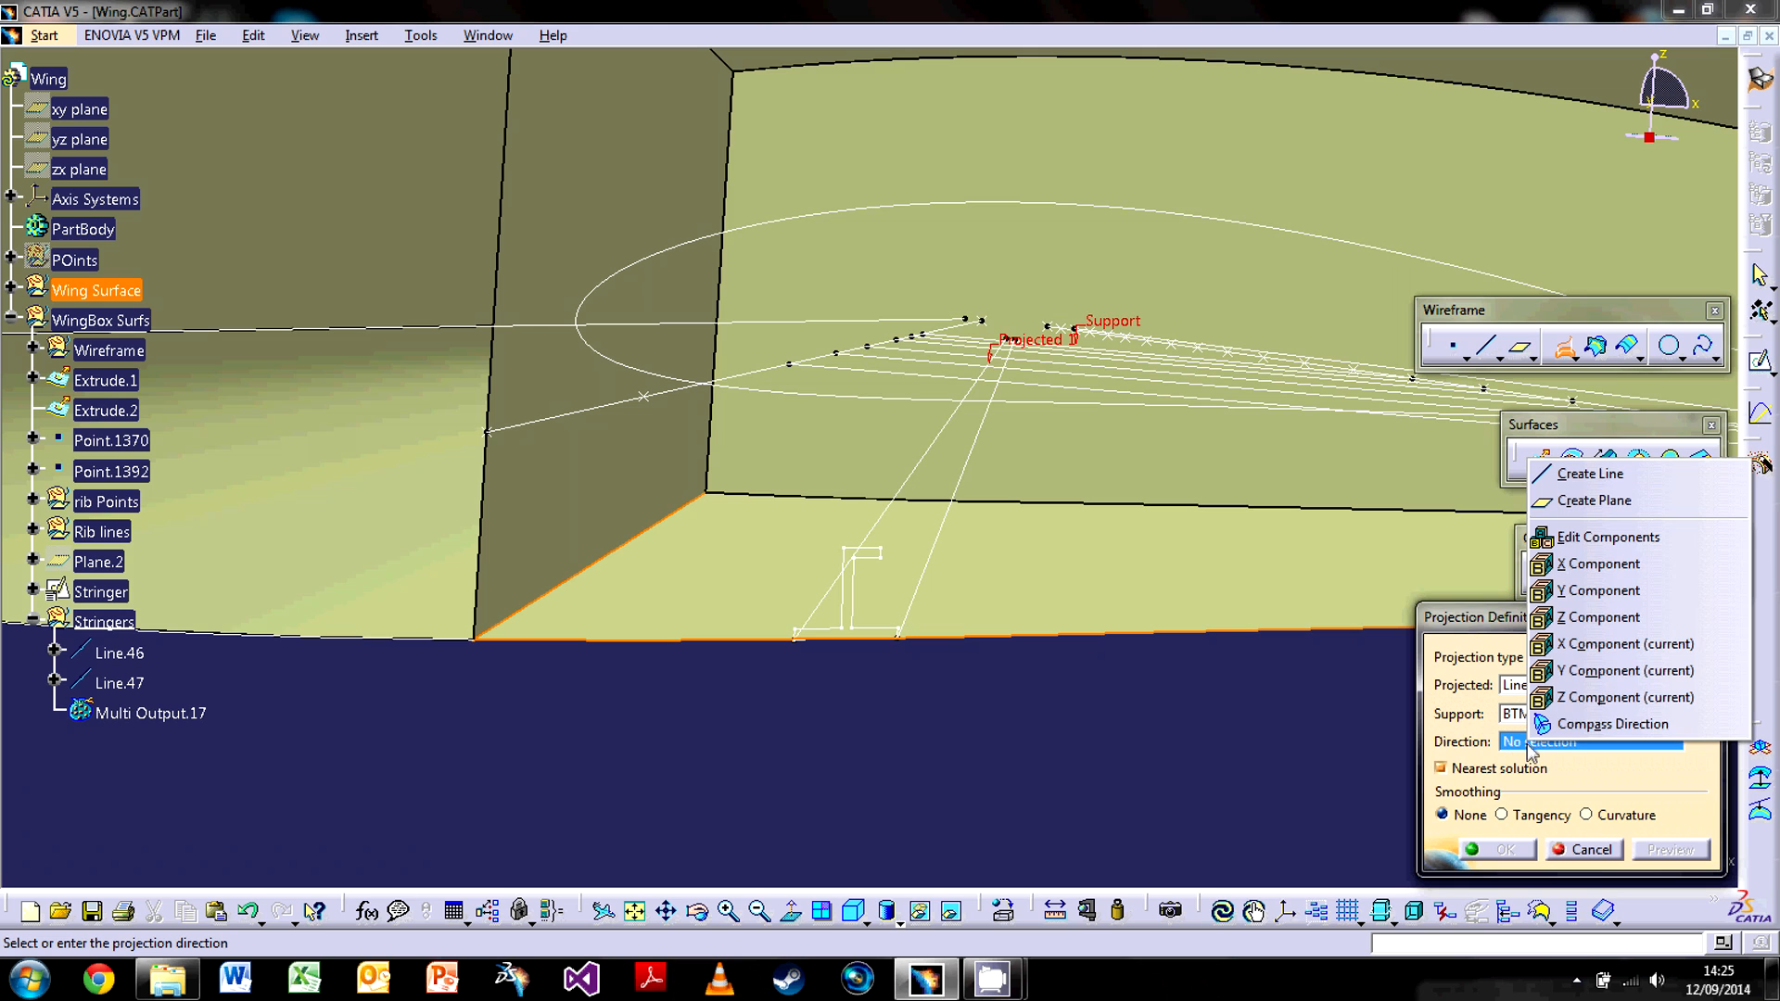
{"action": "left_click", "coordinate": [1602, 618]}
{"action": "left_click", "coordinate": [1669, 851]}
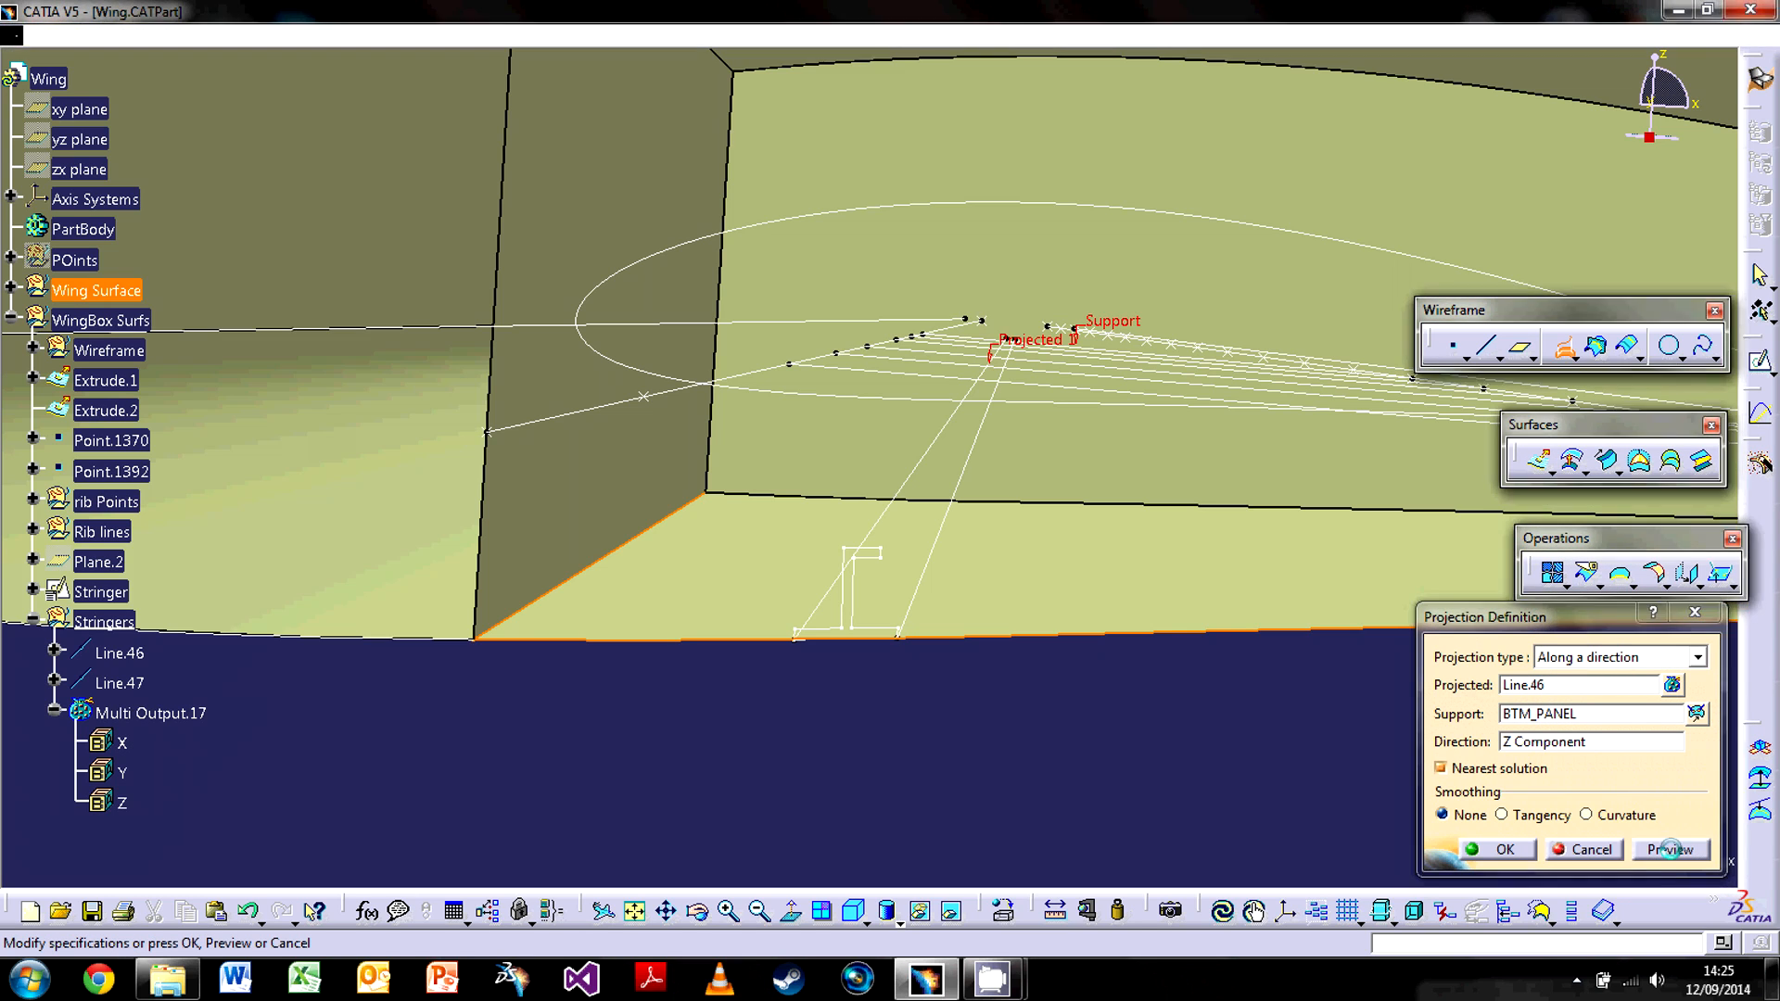
{"action": "middle_click_drag", "start_coordinate": [1141, 406], "coordinate": [1010, 399]}
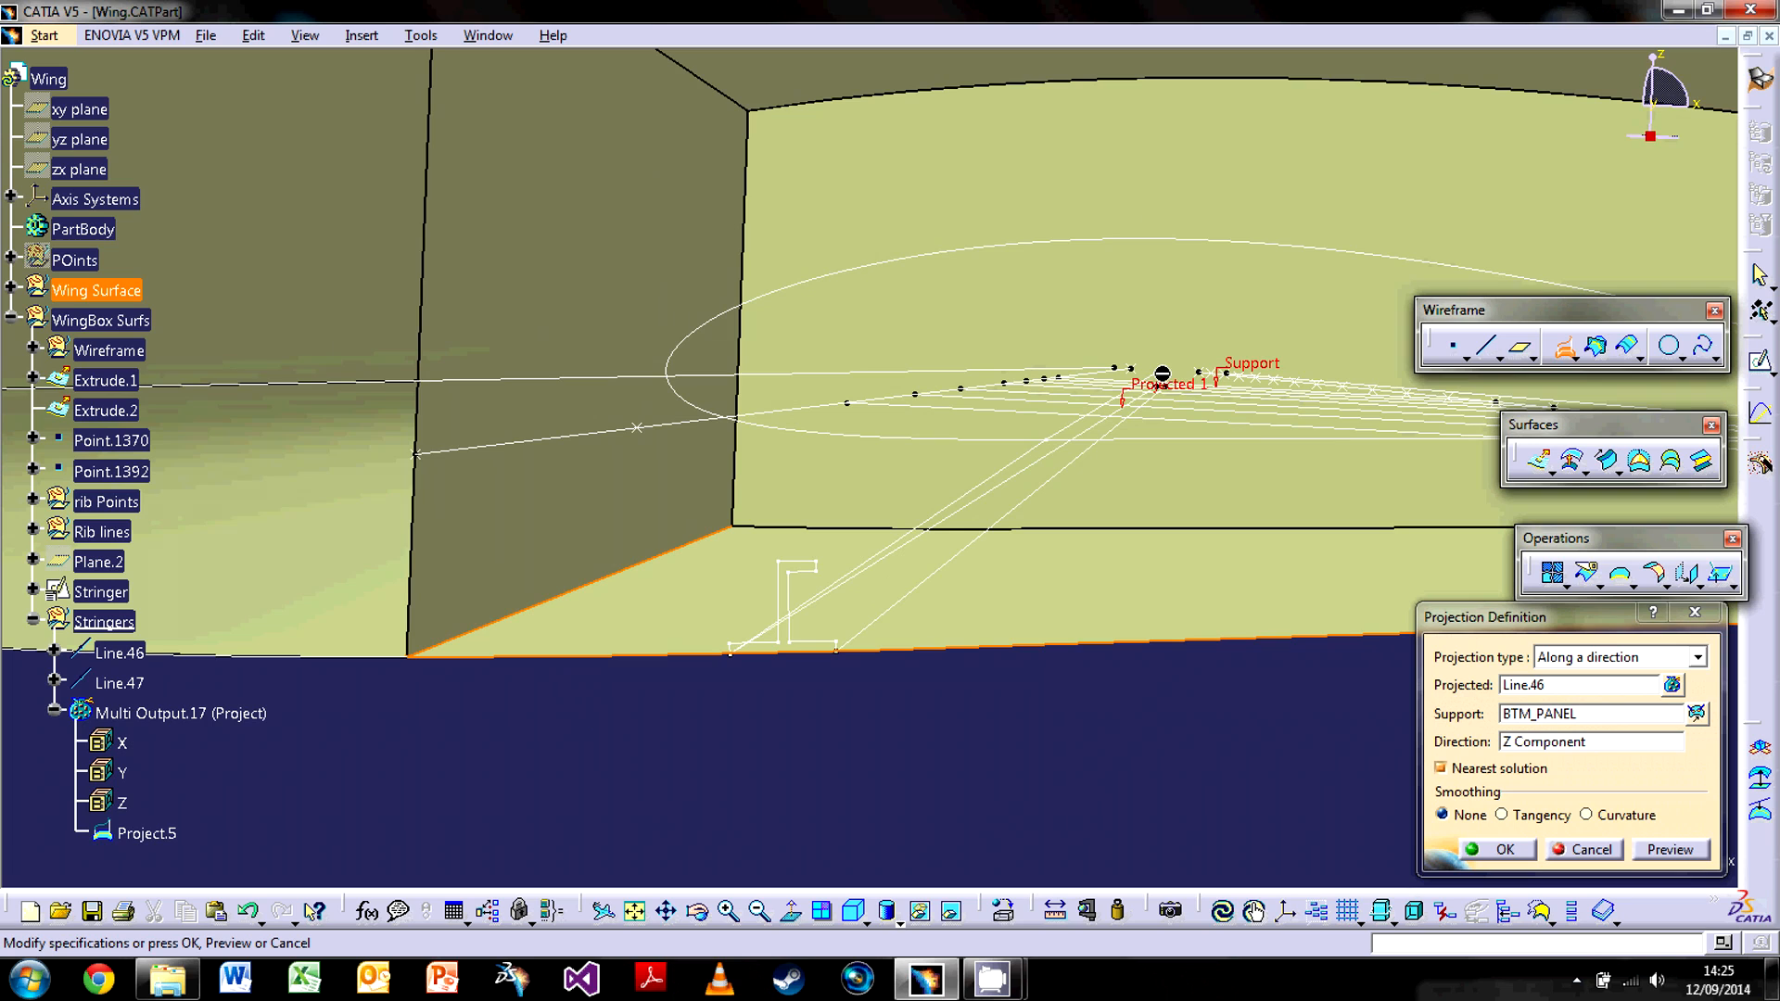
{"action": "right_click", "coordinate": [839, 568]}
{"action": "left_click", "coordinate": [765, 732]}
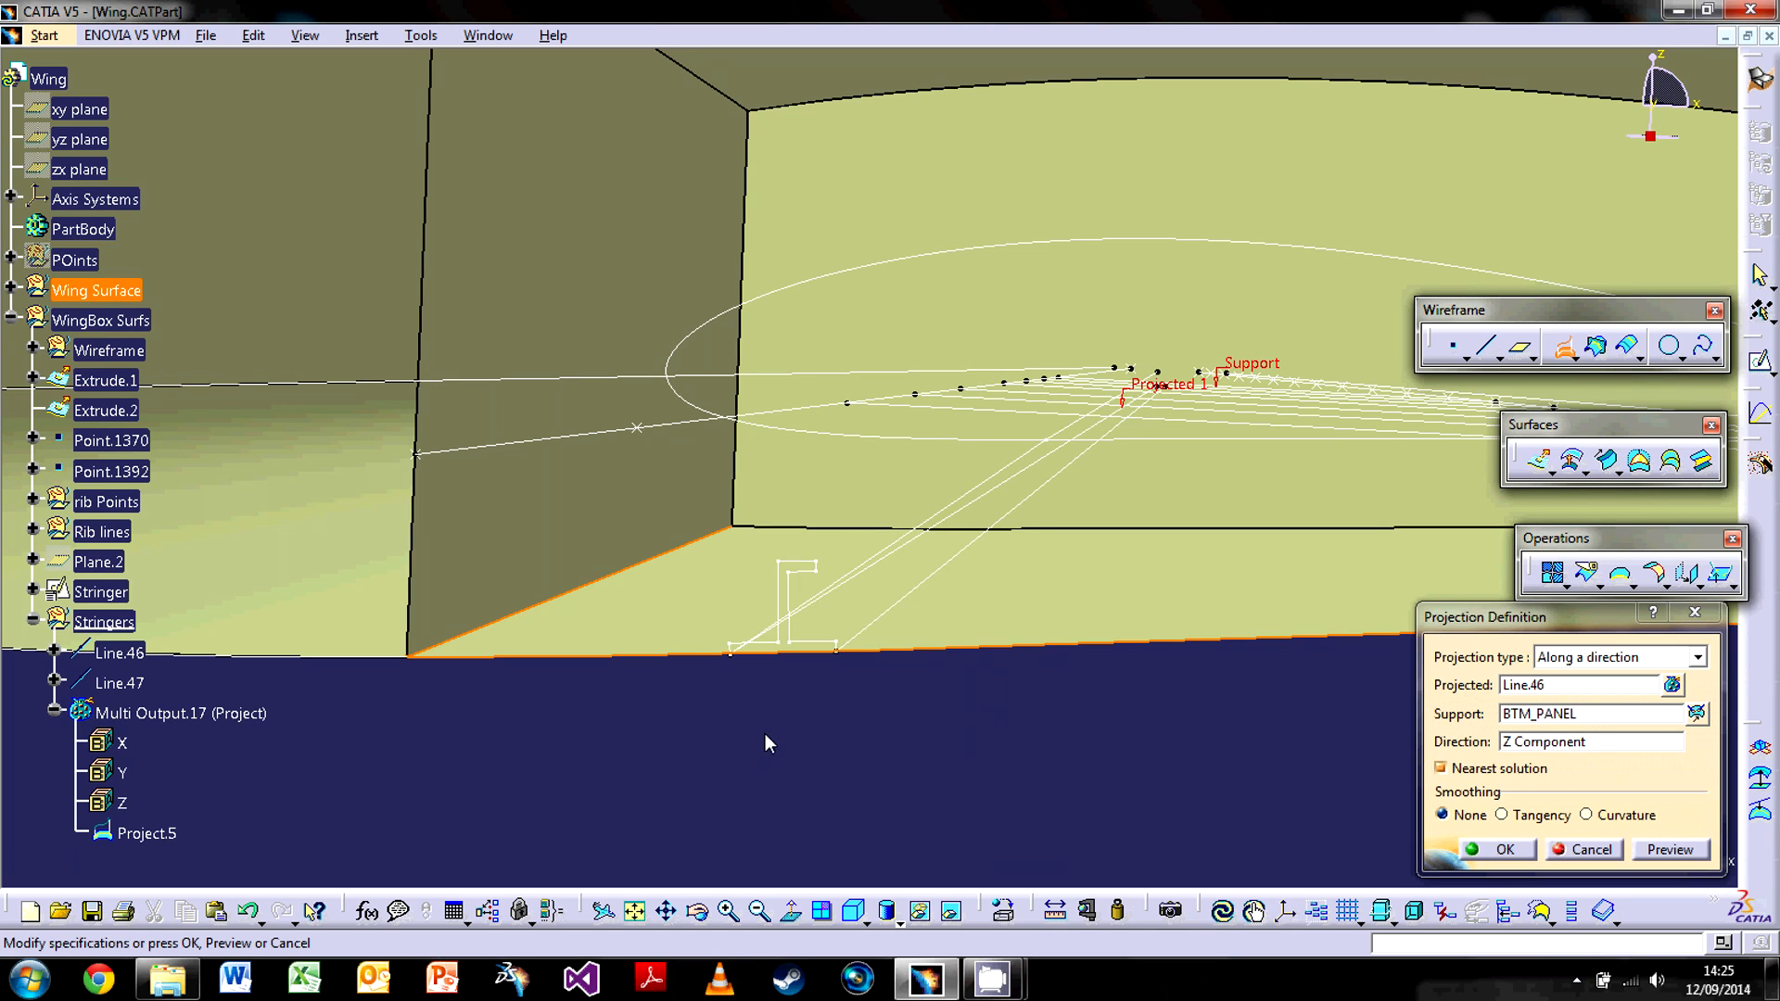
{"action": "left_click", "coordinate": [1502, 851]}
{"action": "right_click", "coordinate": [1032, 465]}
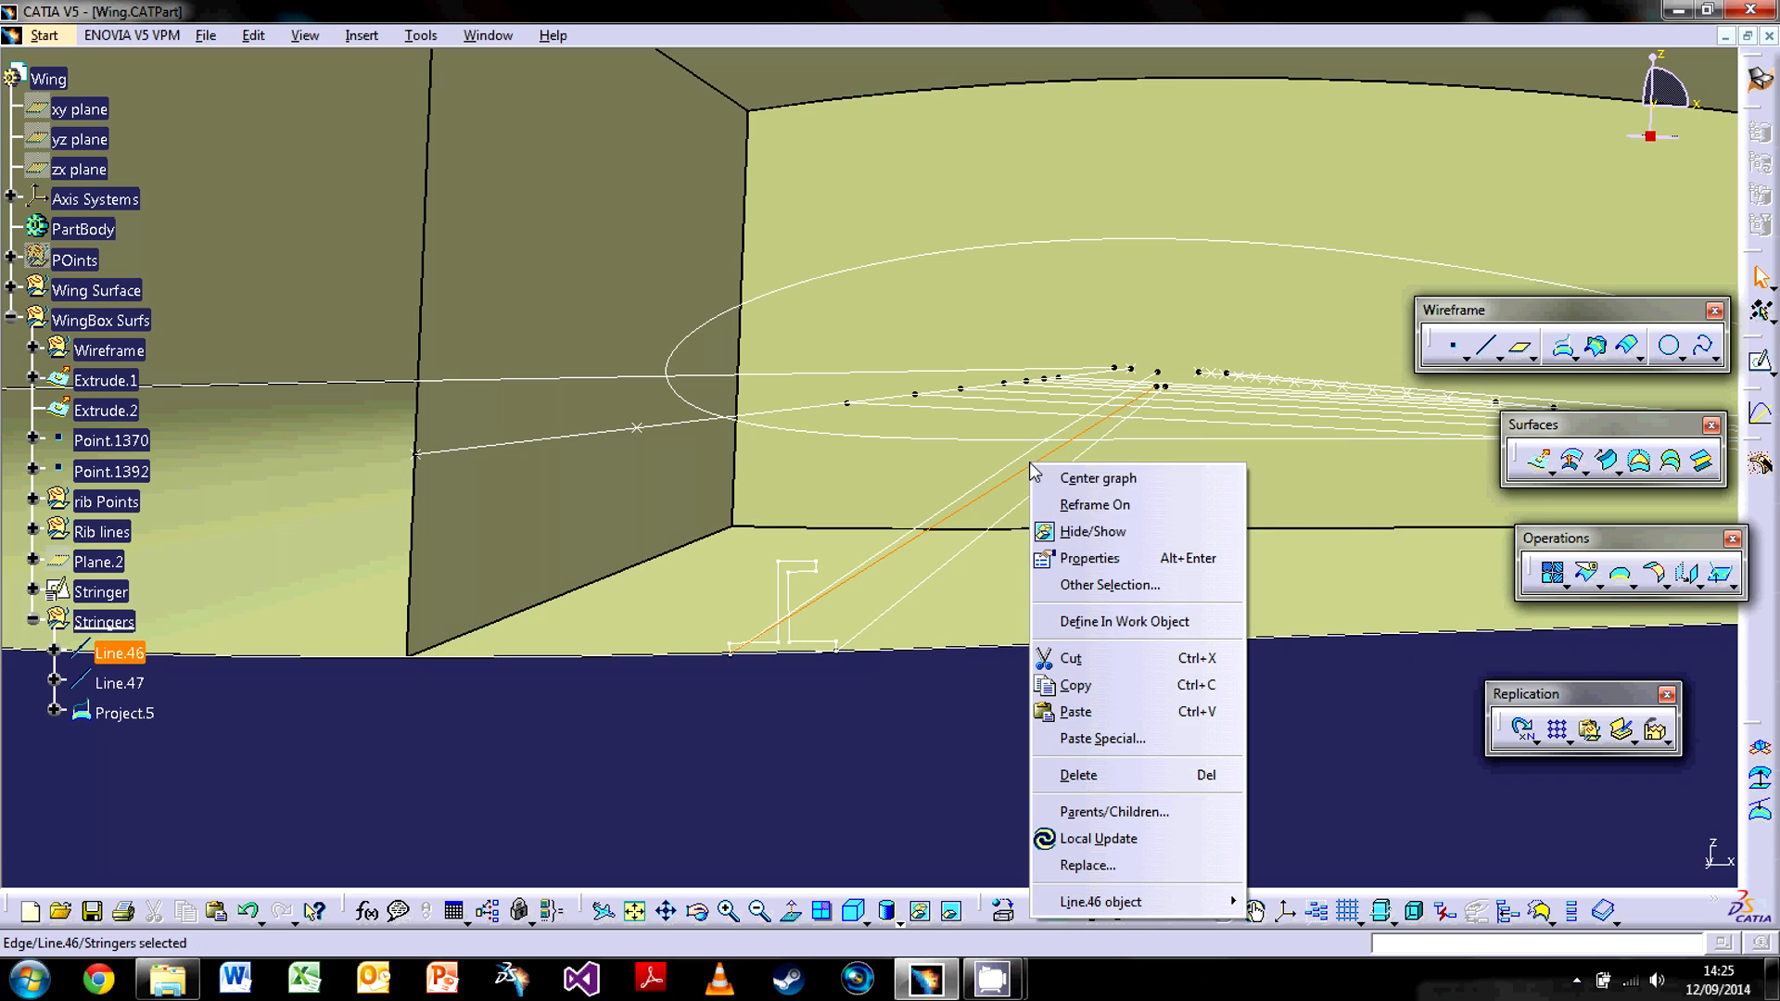
{"action": "left_click", "coordinate": [1103, 532]}
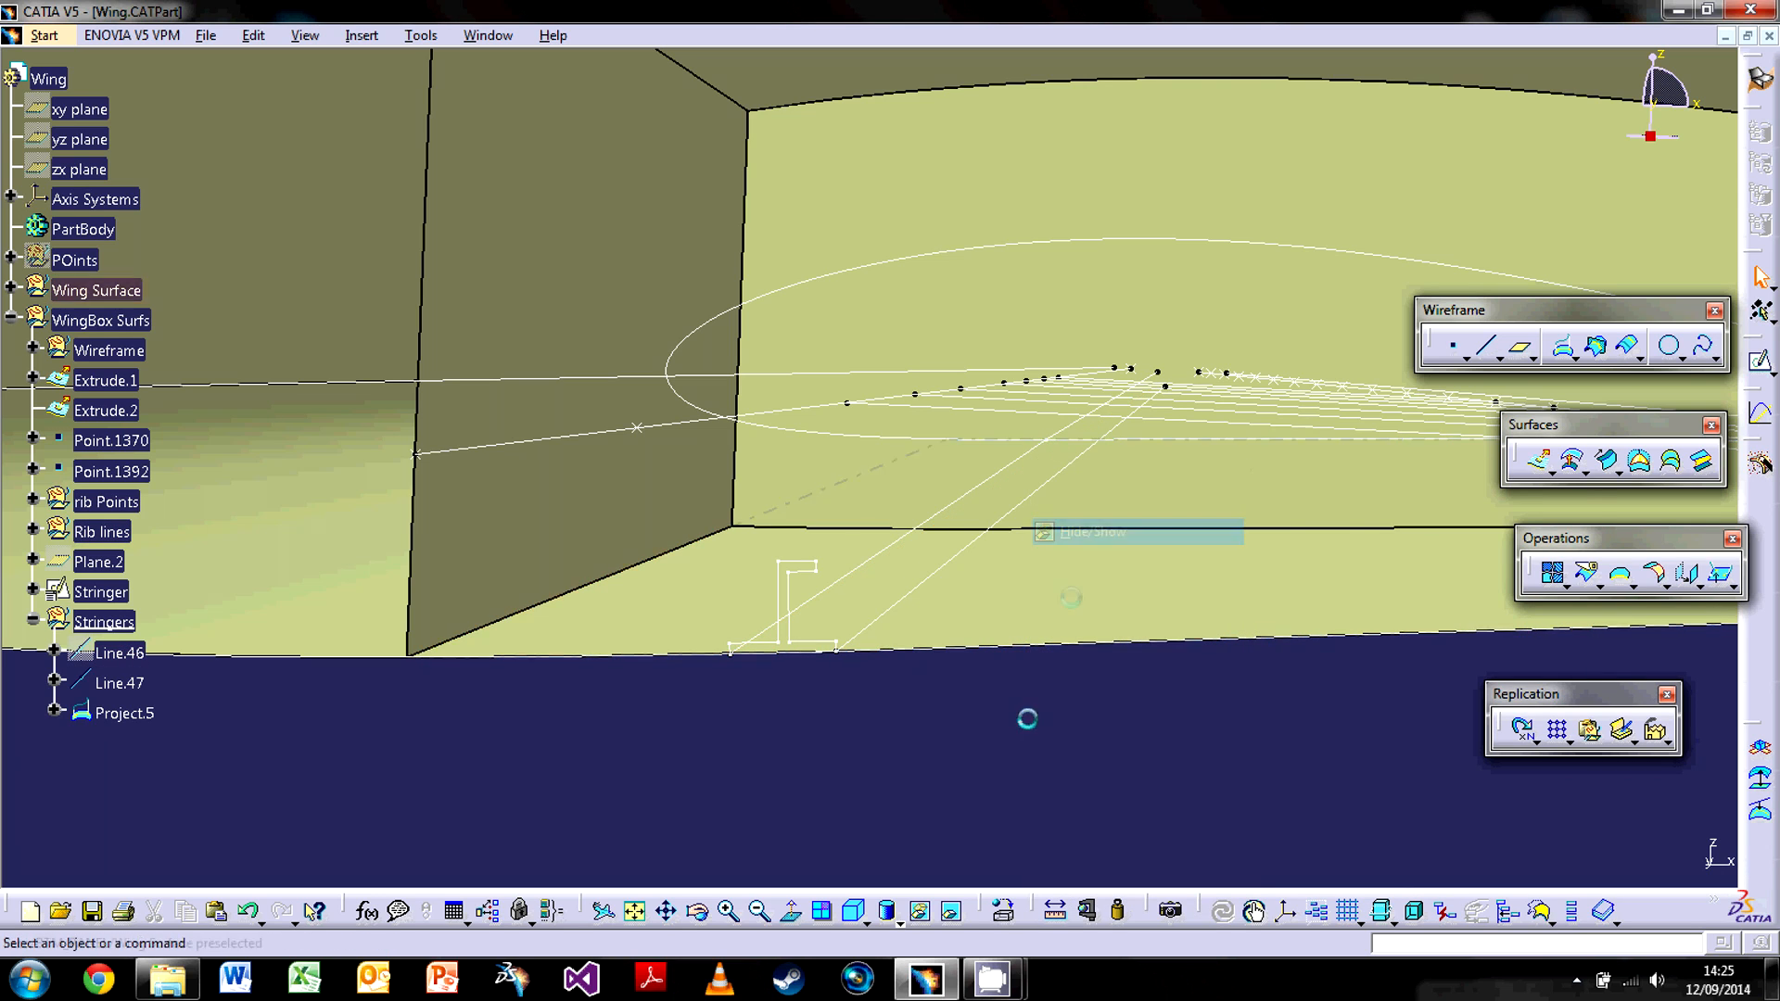
Project Line.47 onto BTM_PANEL along the Z component, and hide the original line.
{"action": "left_click", "coordinate": [1562, 355]}
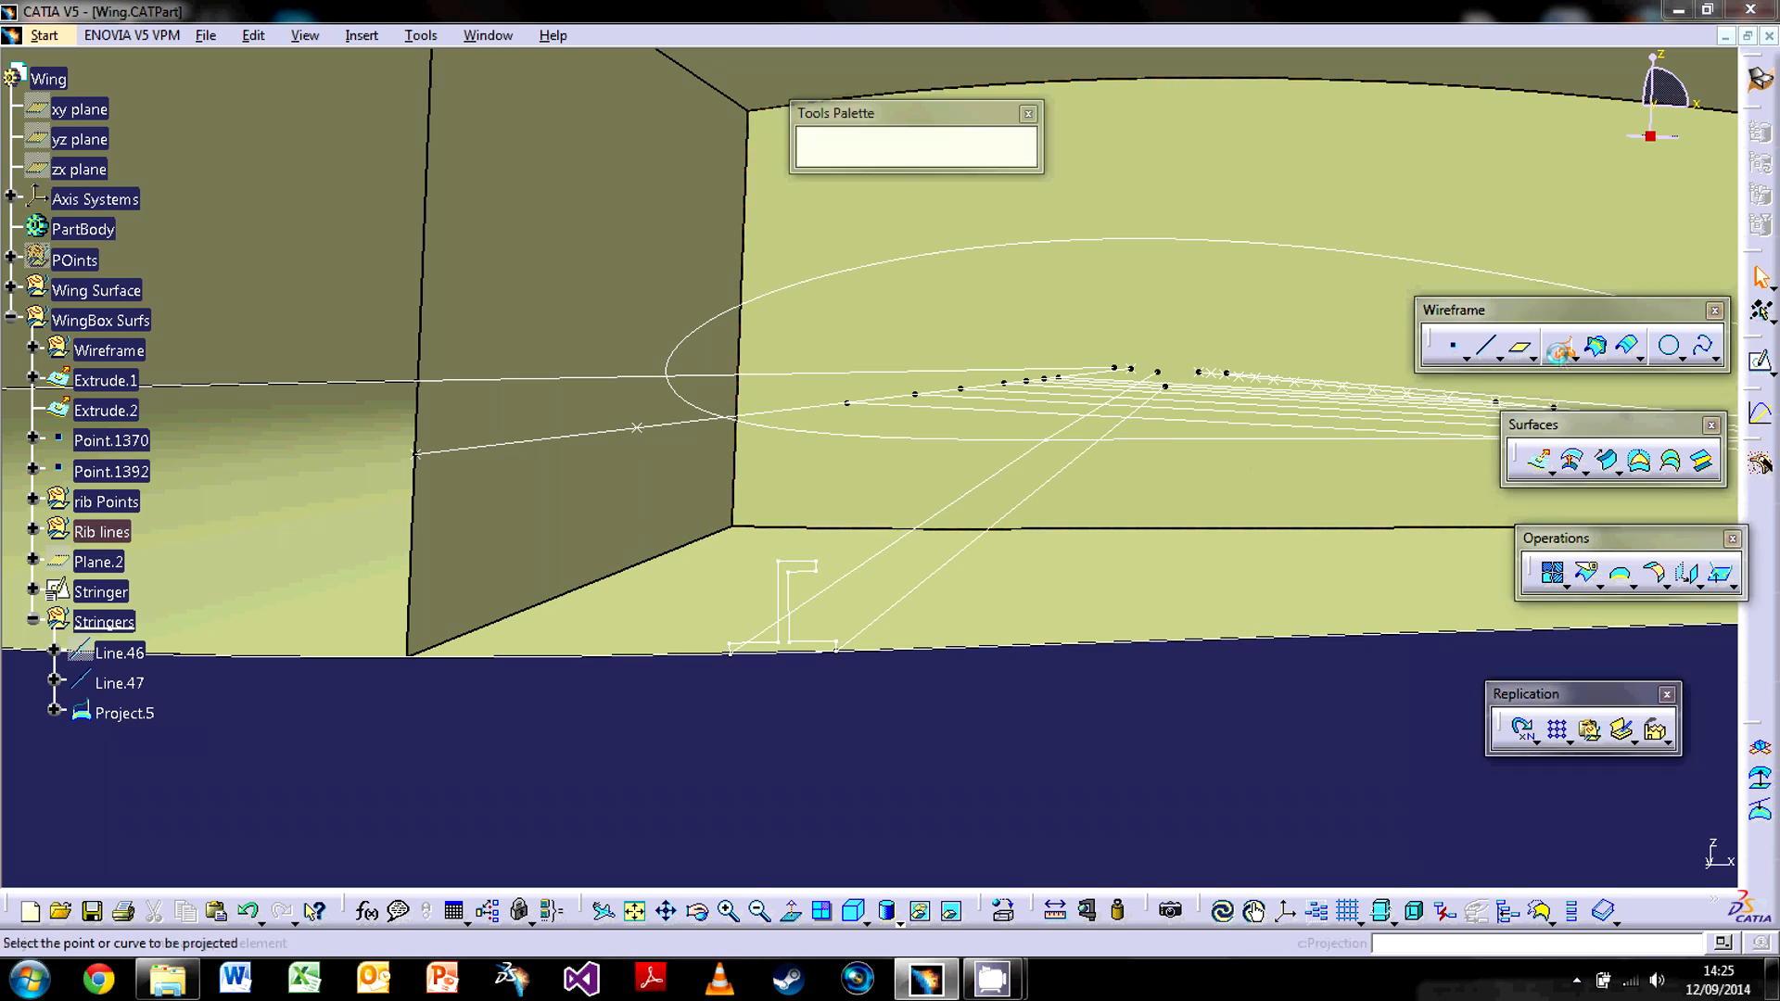
{"action": "left_click", "coordinate": [969, 549]}
{"action": "left_click", "coordinate": [993, 585]}
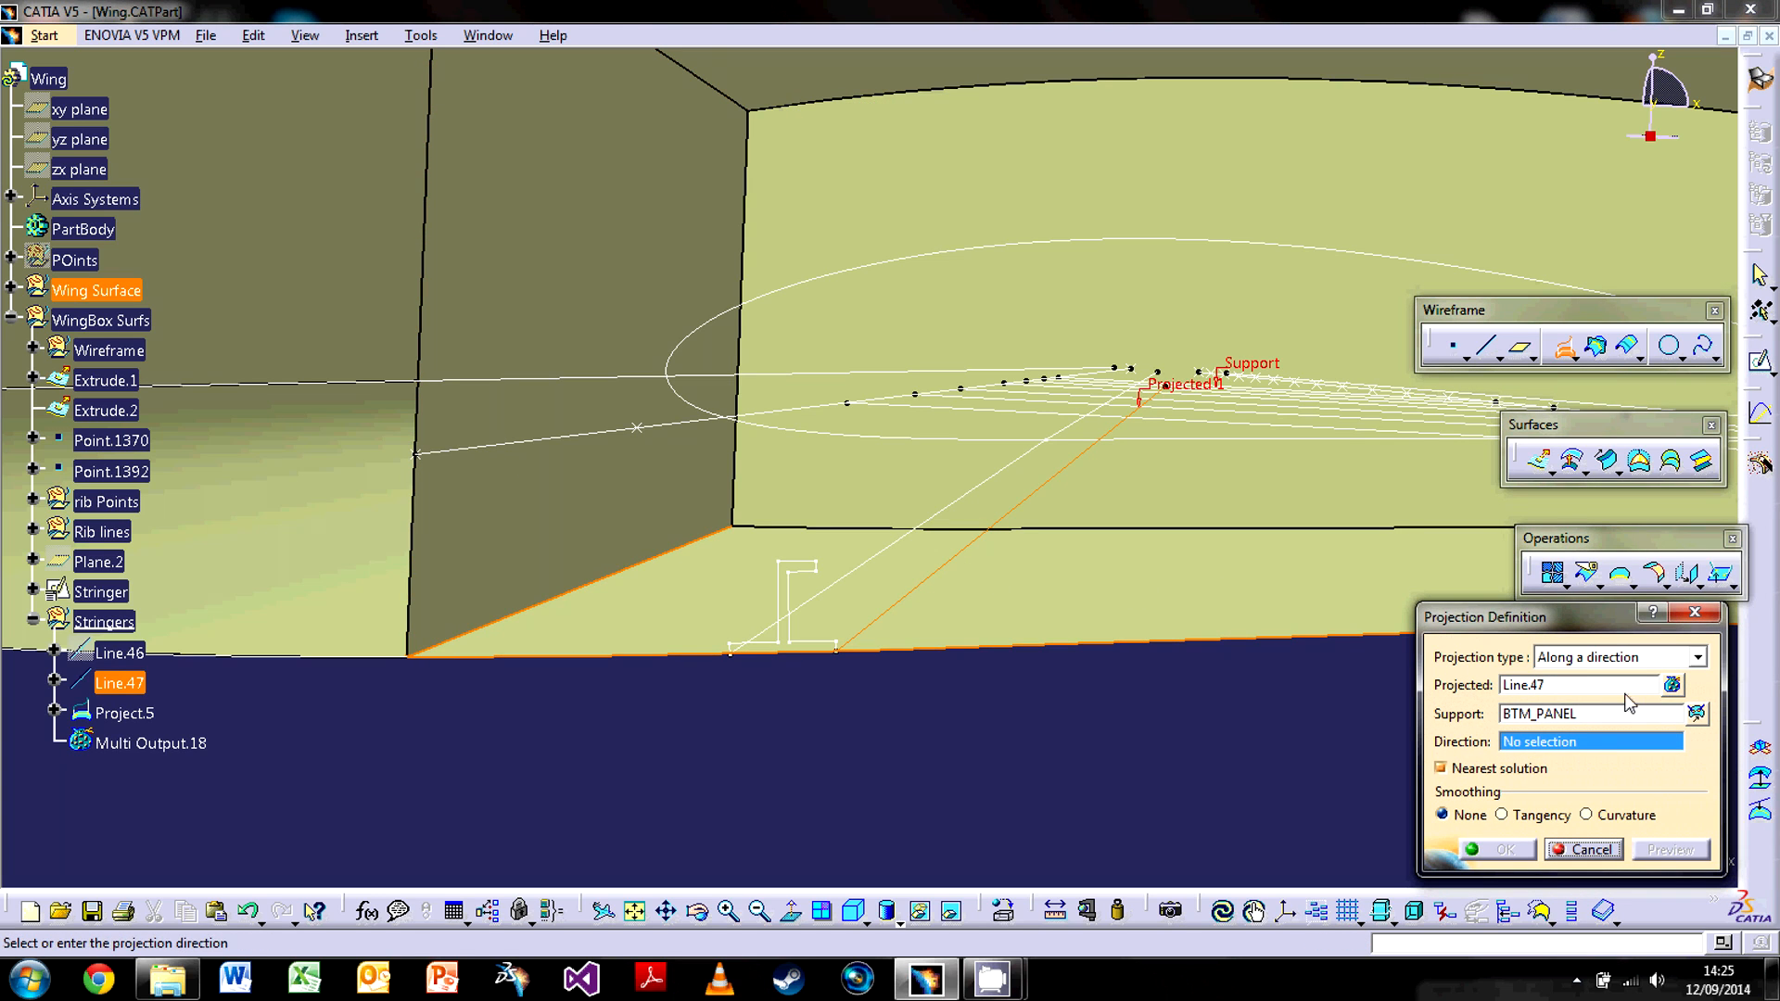
{"action": "right_click", "coordinate": [1587, 744]}
{"action": "left_click", "coordinate": [1594, 614]}
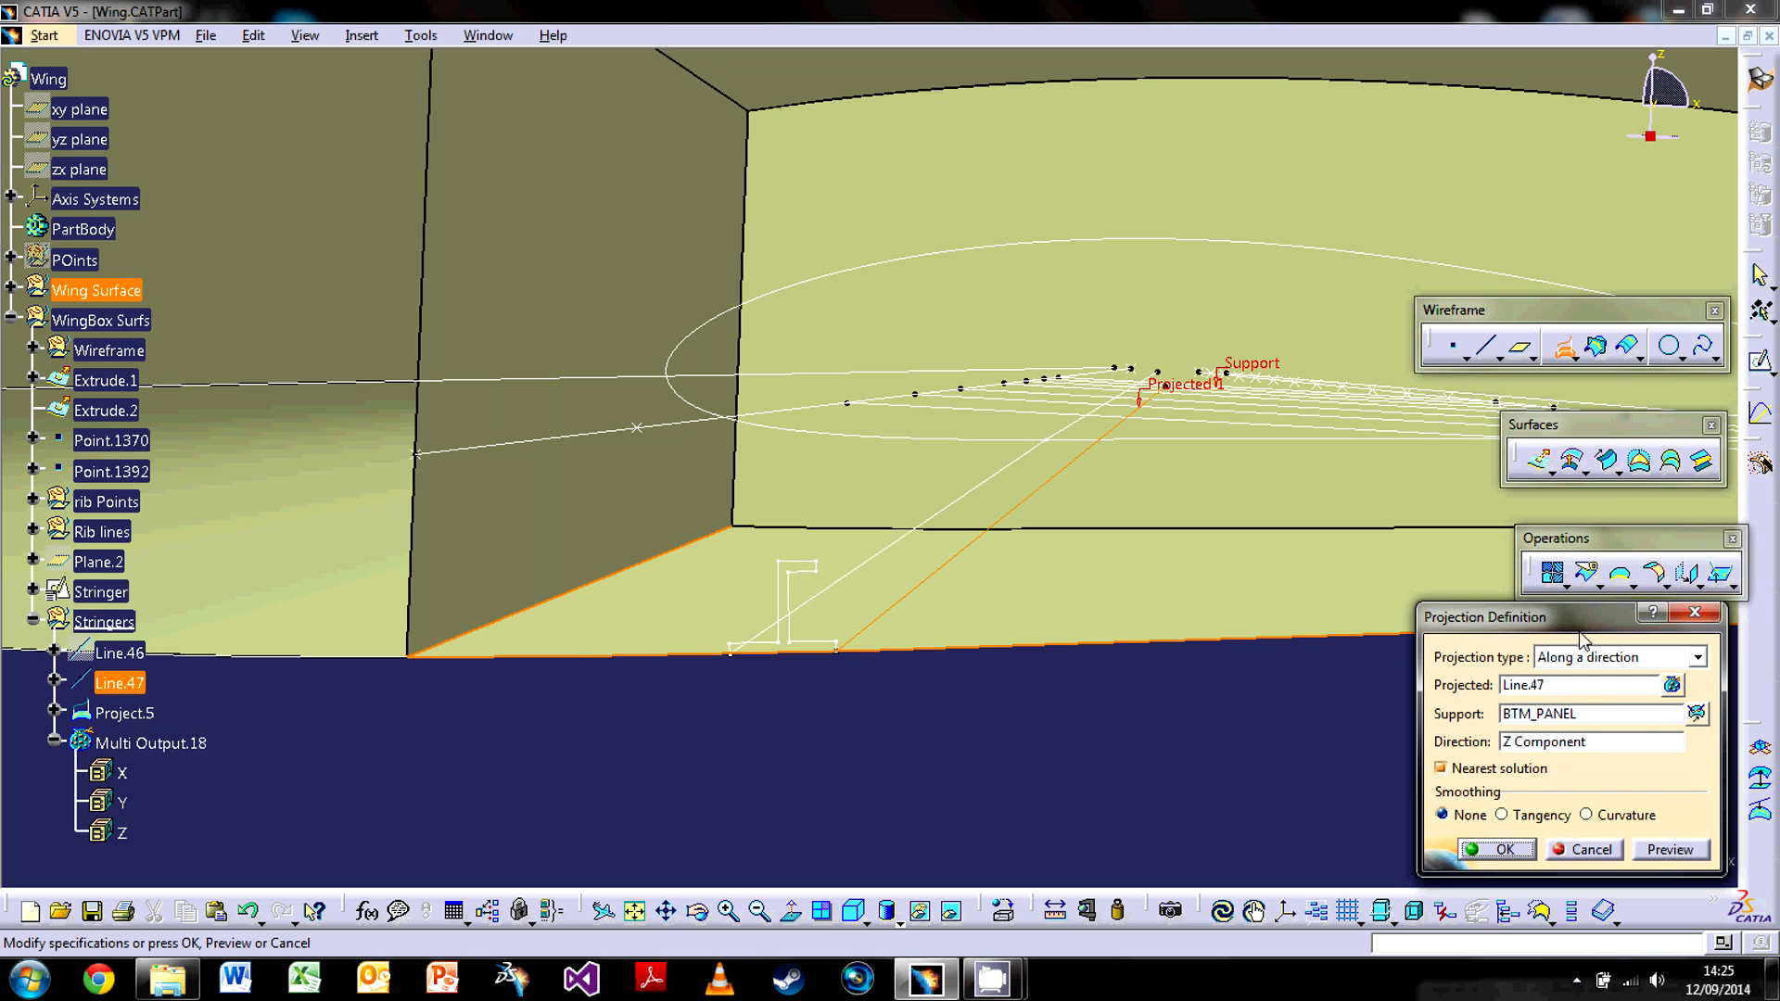
{"action": "left_click", "coordinate": [1495, 849]}
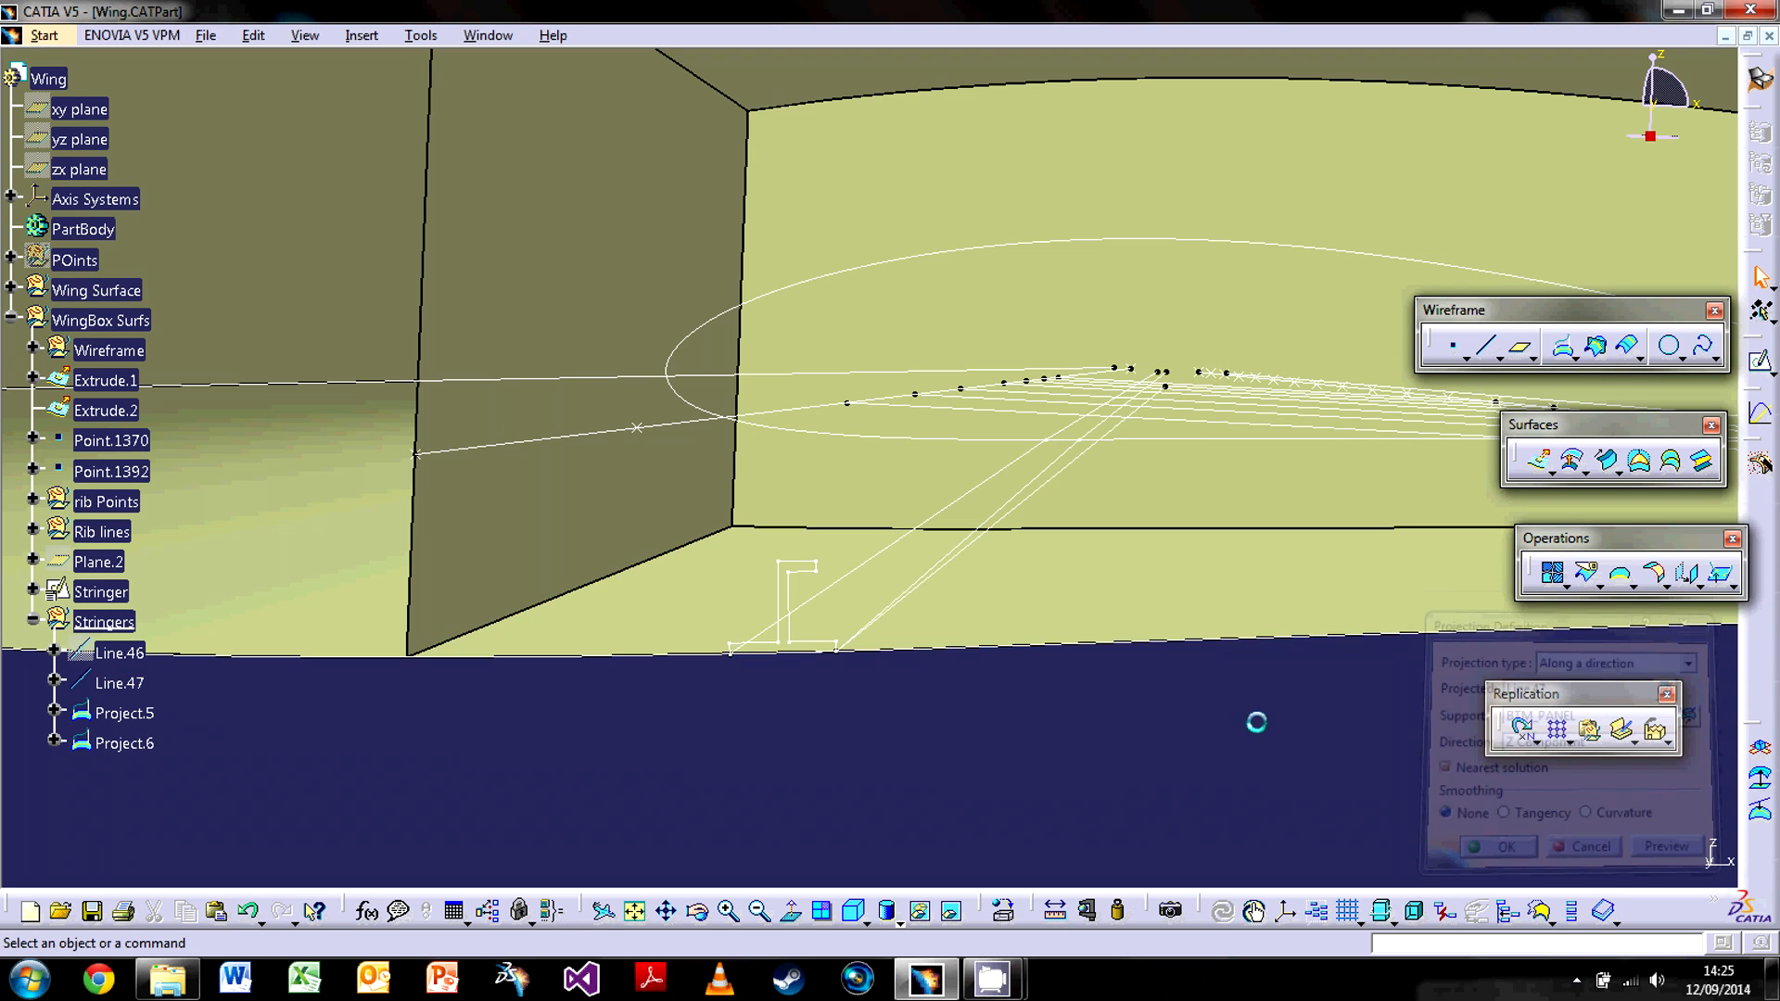
{"action": "right_click", "coordinate": [1072, 479]}
{"action": "left_click", "coordinate": [1152, 540]}
Start a swept surface, look through the profile types and their subtypes, and choose the explicit profile with two guide curves.
{"action": "middle_click_drag", "start_coordinate": [831, 719], "coordinate": [922, 565]}
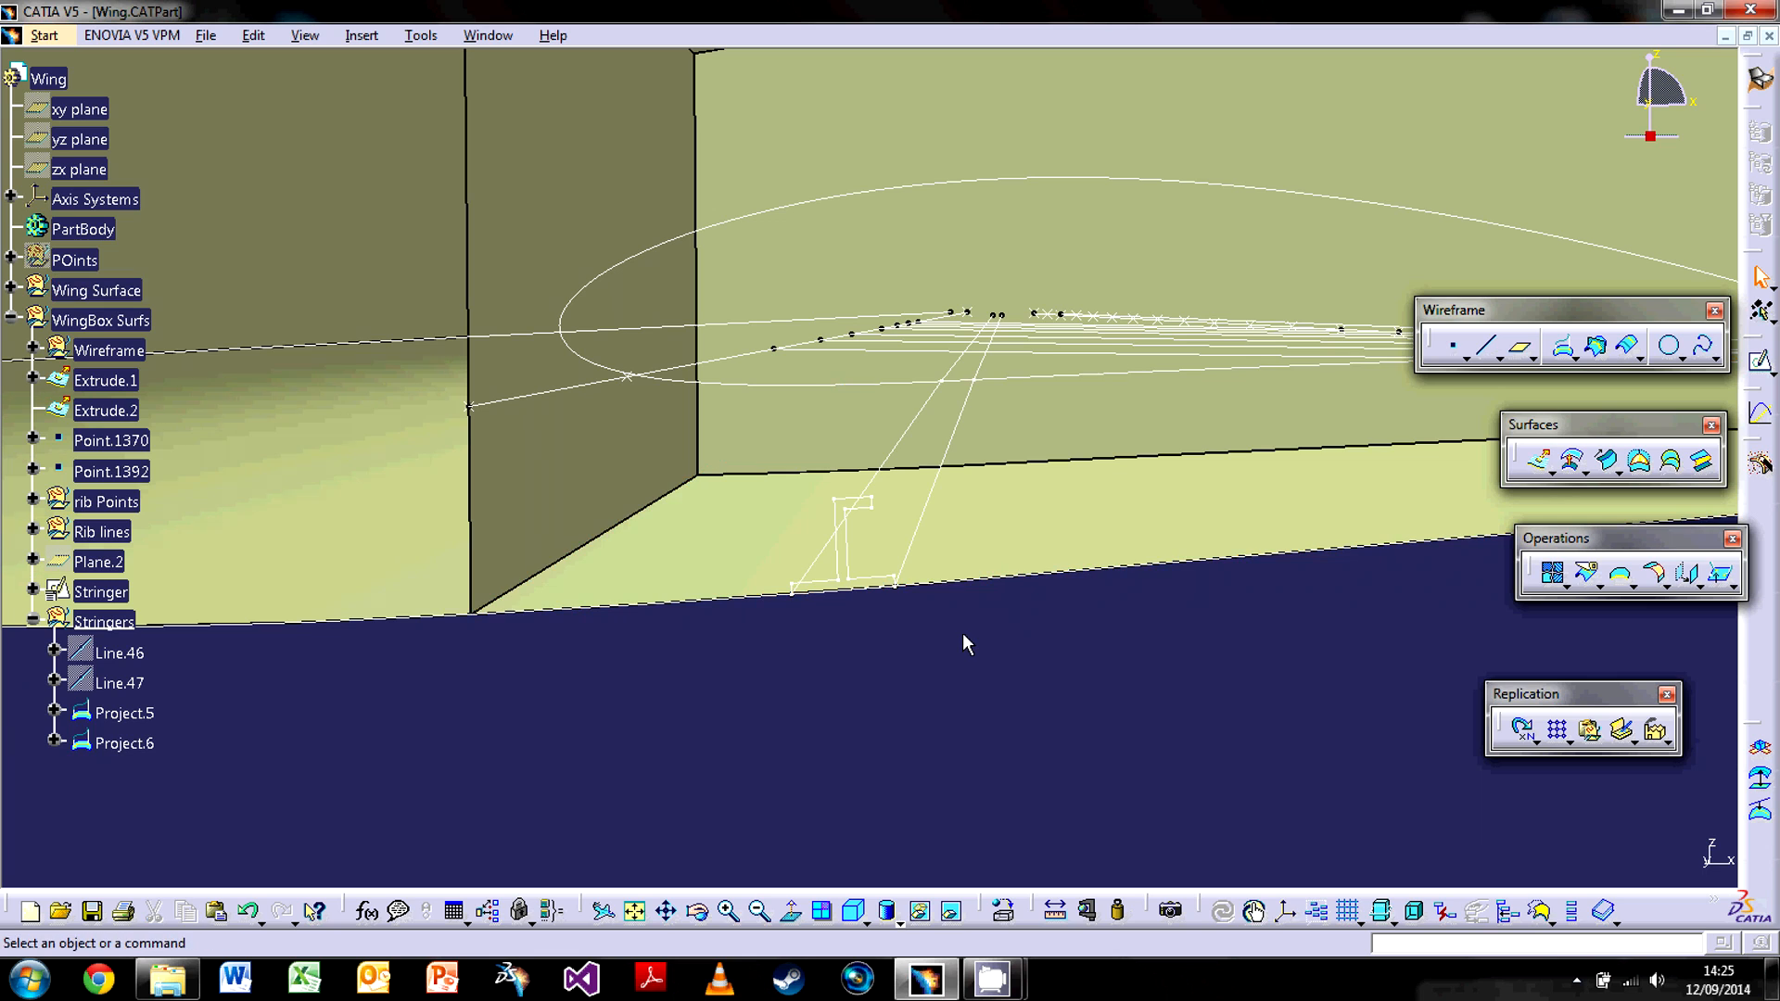
{"action": "middle_click_drag", "start_coordinate": [948, 570], "coordinate": [943, 553]}
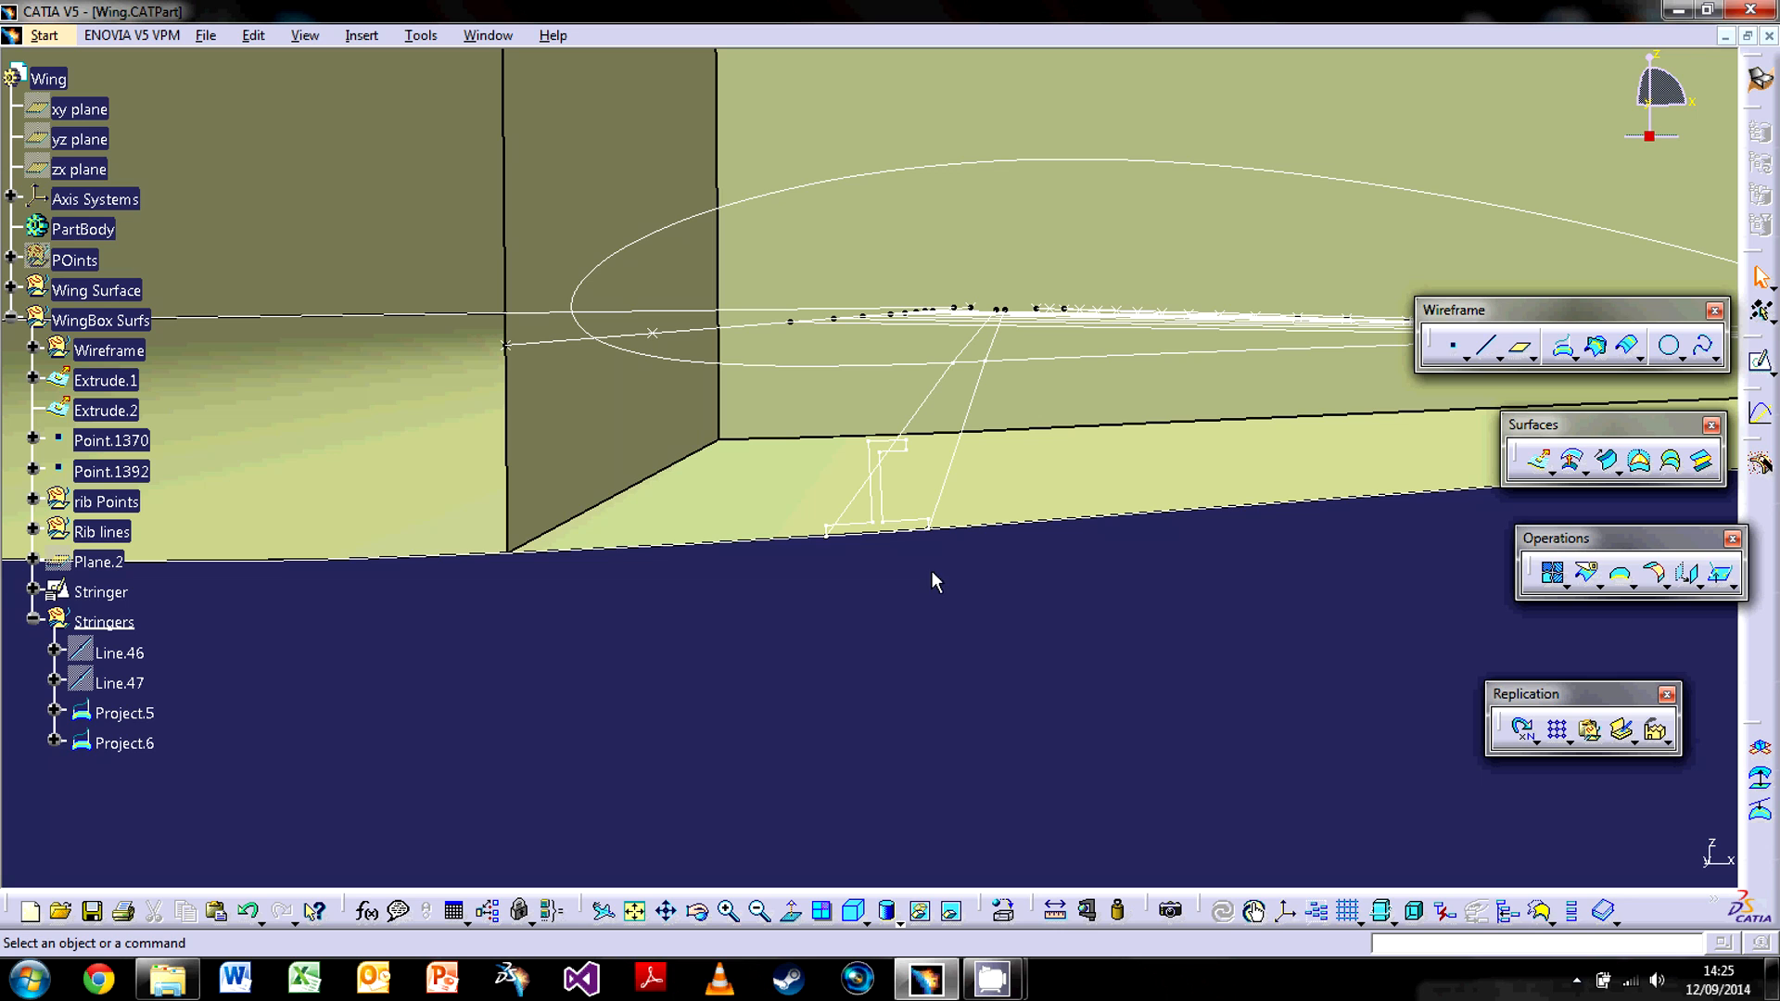
{"action": "middle_click_drag", "start_coordinate": [951, 569], "coordinate": [926, 661]}
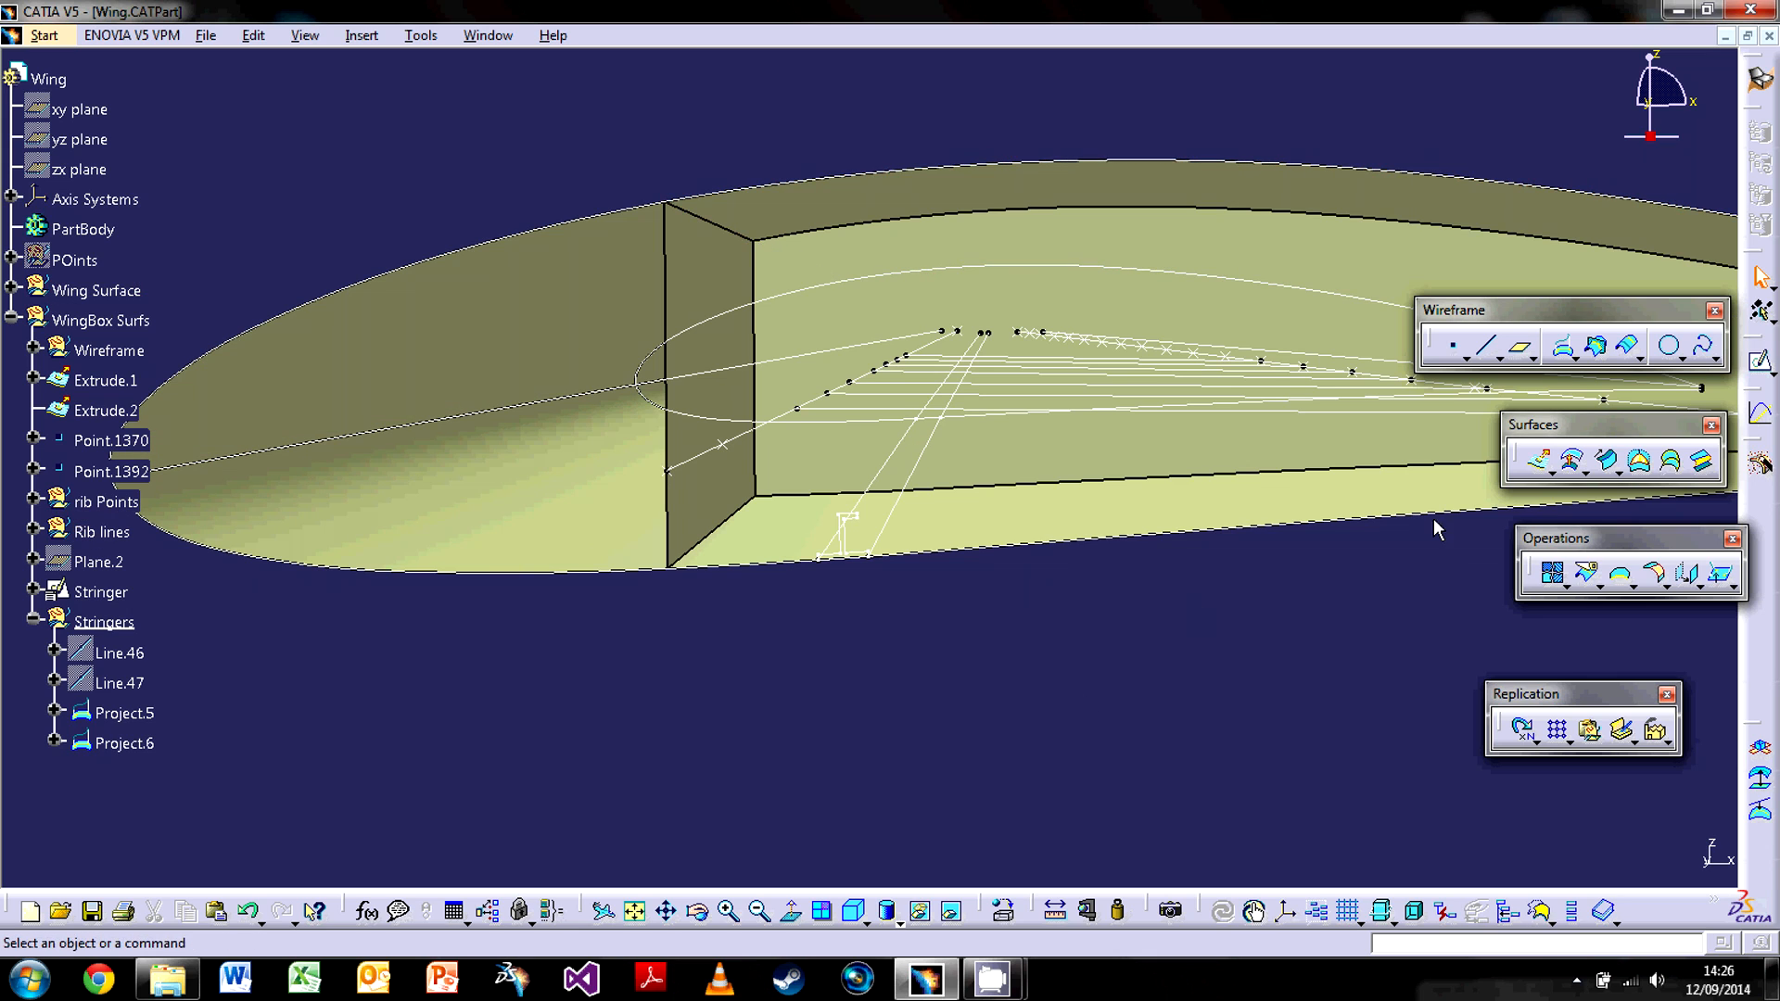
{"action": "left_click", "coordinate": [1611, 464]}
{"action": "left_click_drag", "start_coordinate": [1452, 116], "coordinate": [1446, 172]}
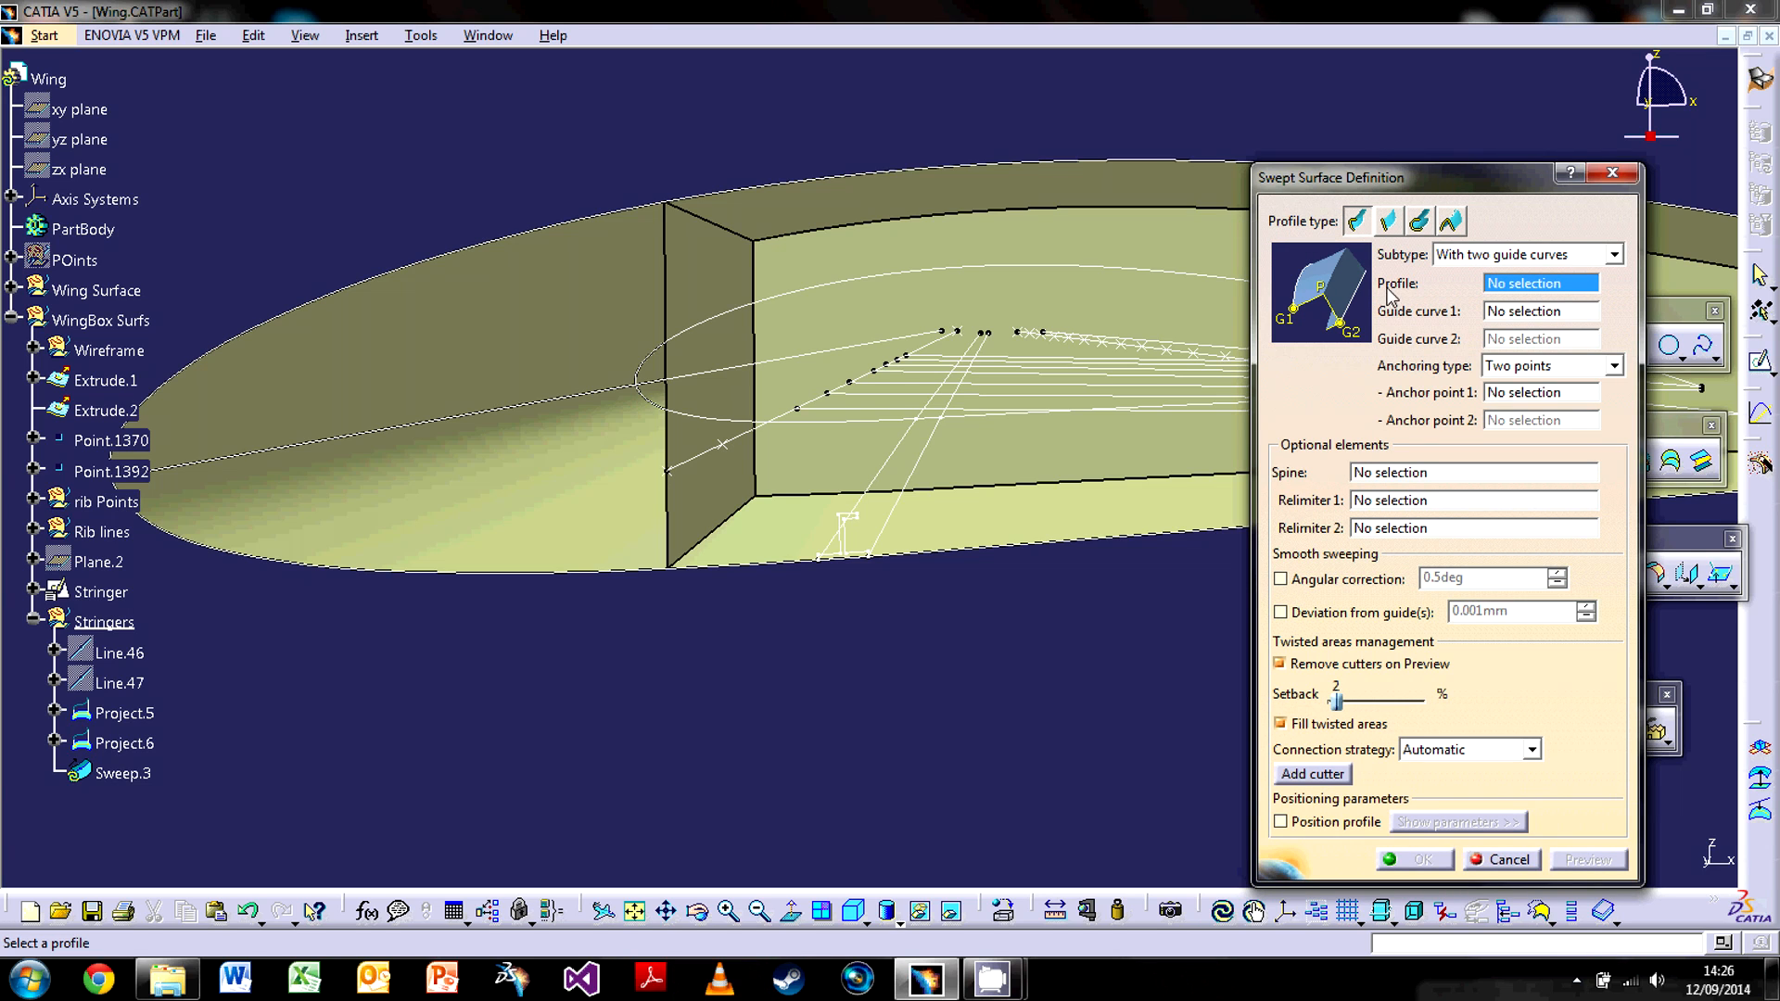
{"action": "left_click", "coordinate": [1388, 220]}
{"action": "left_click", "coordinate": [1419, 221]}
{"action": "left_click", "coordinate": [1451, 221]}
{"action": "left_click", "coordinate": [1356, 220]}
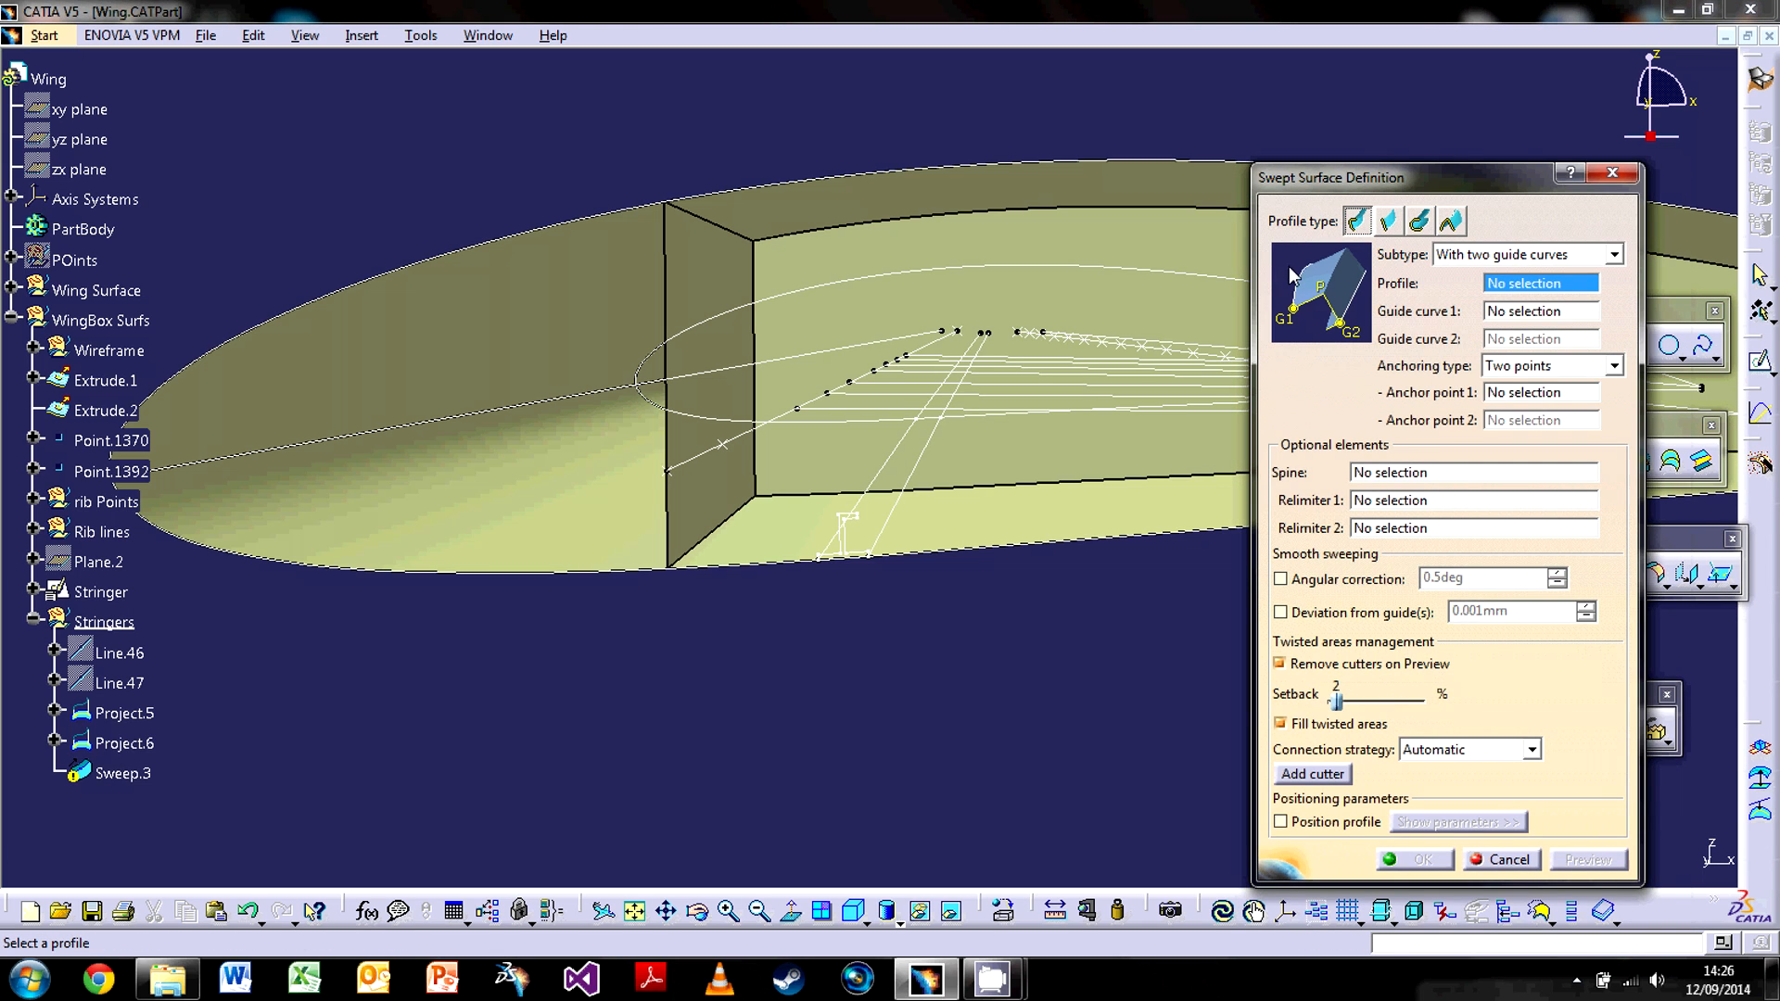
{"action": "left_click", "coordinate": [1520, 261]}
{"action": "left_click", "coordinate": [1465, 252]}
{"action": "left_click", "coordinate": [1467, 255]}
{"action": "left_click", "coordinate": [1424, 230]}
{"action": "left_click", "coordinate": [1399, 225]}
{"action": "left_click", "coordinate": [1474, 256]}
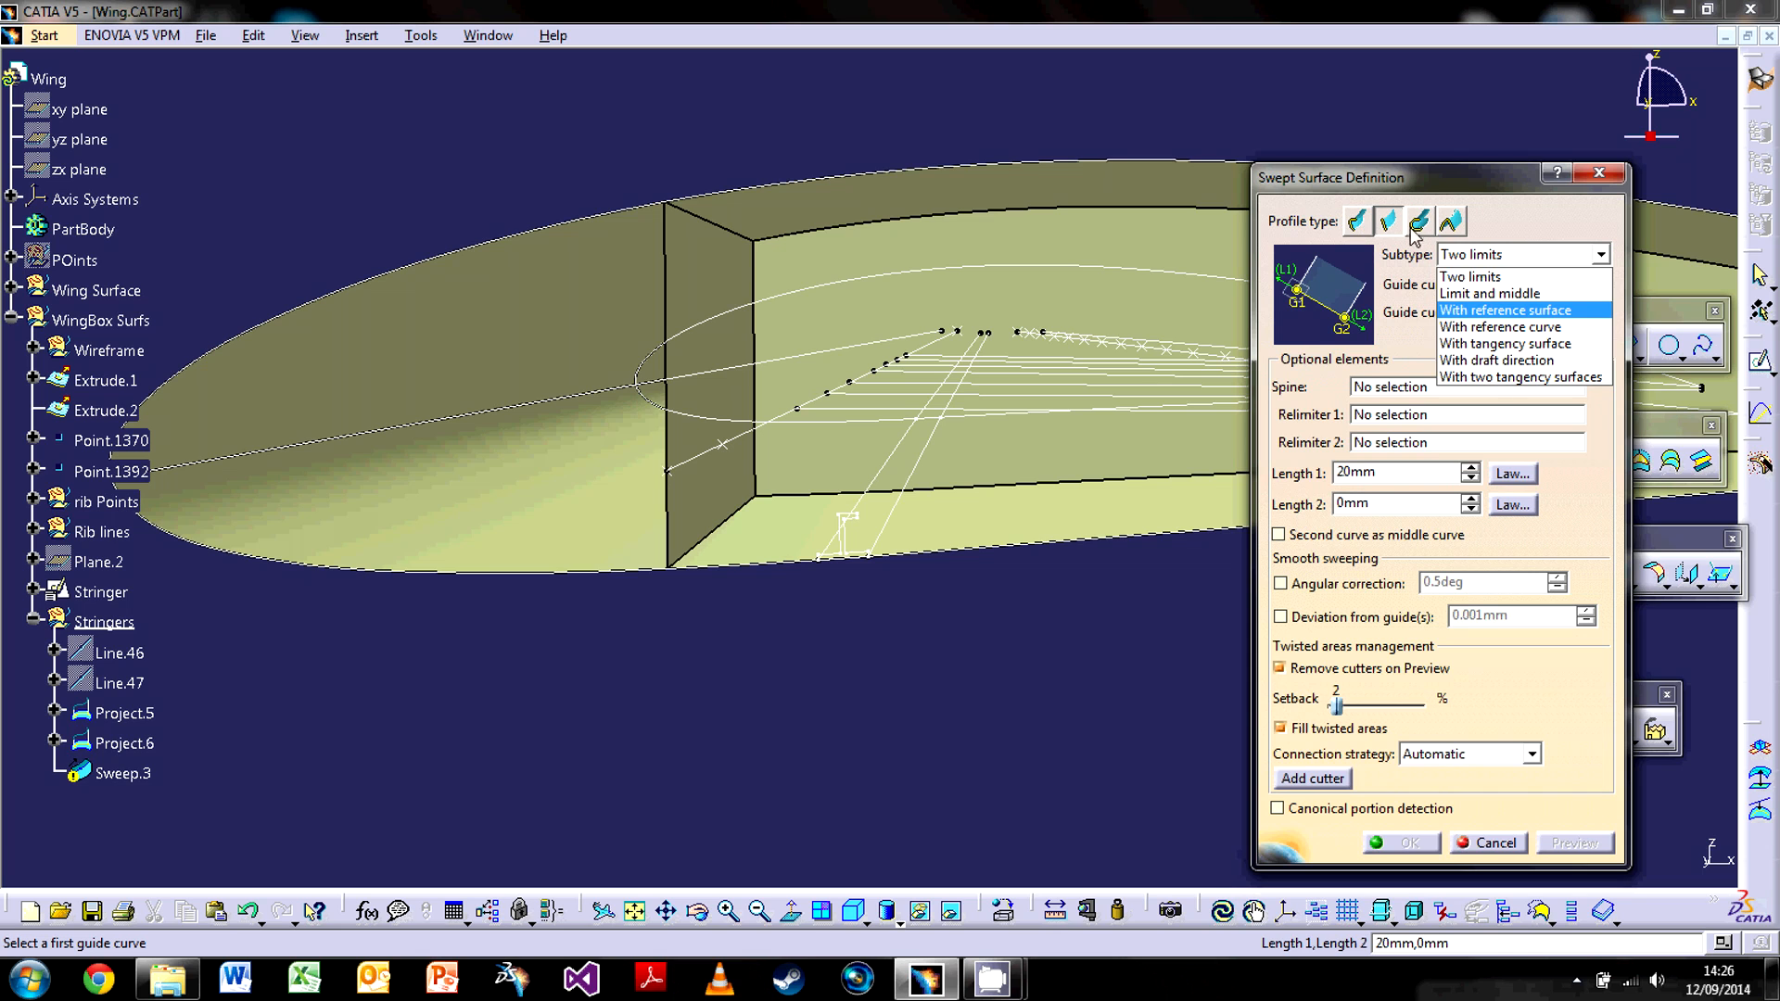
{"action": "left_click", "coordinate": [1462, 231]}
{"action": "left_click", "coordinate": [1359, 221]}
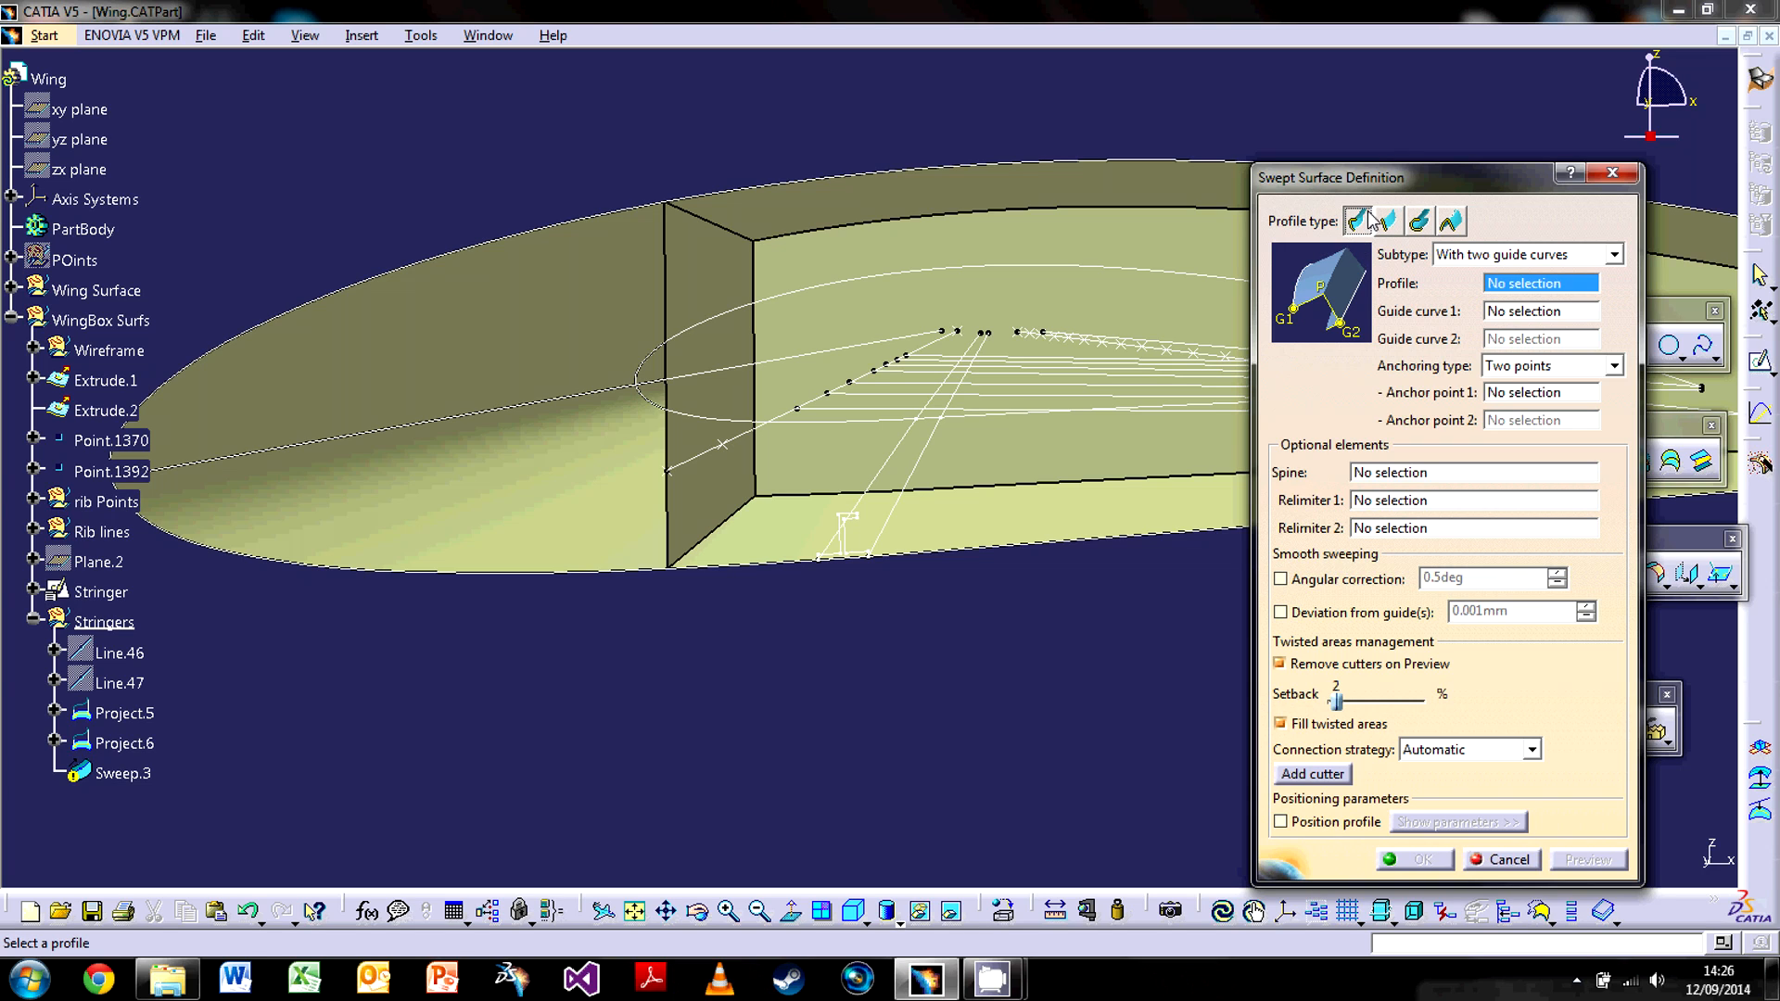
{"action": "left_click", "coordinate": [1541, 256]}
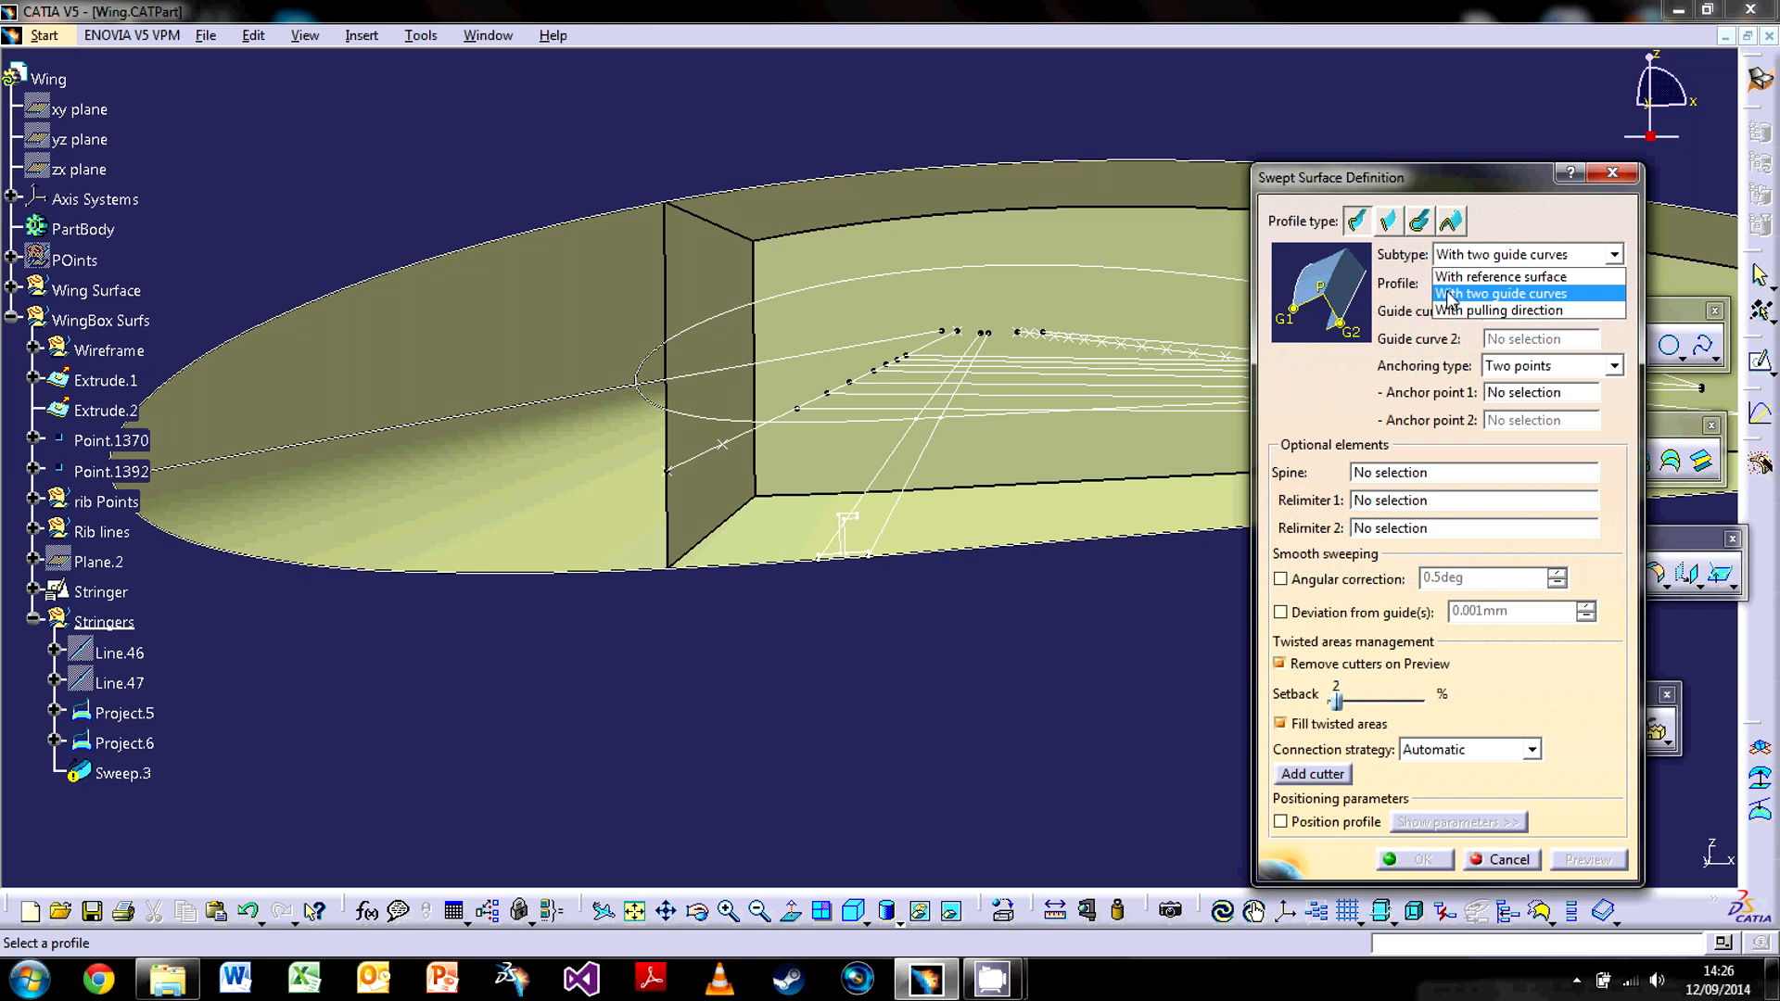
{"action": "left_click", "coordinate": [1472, 295]}
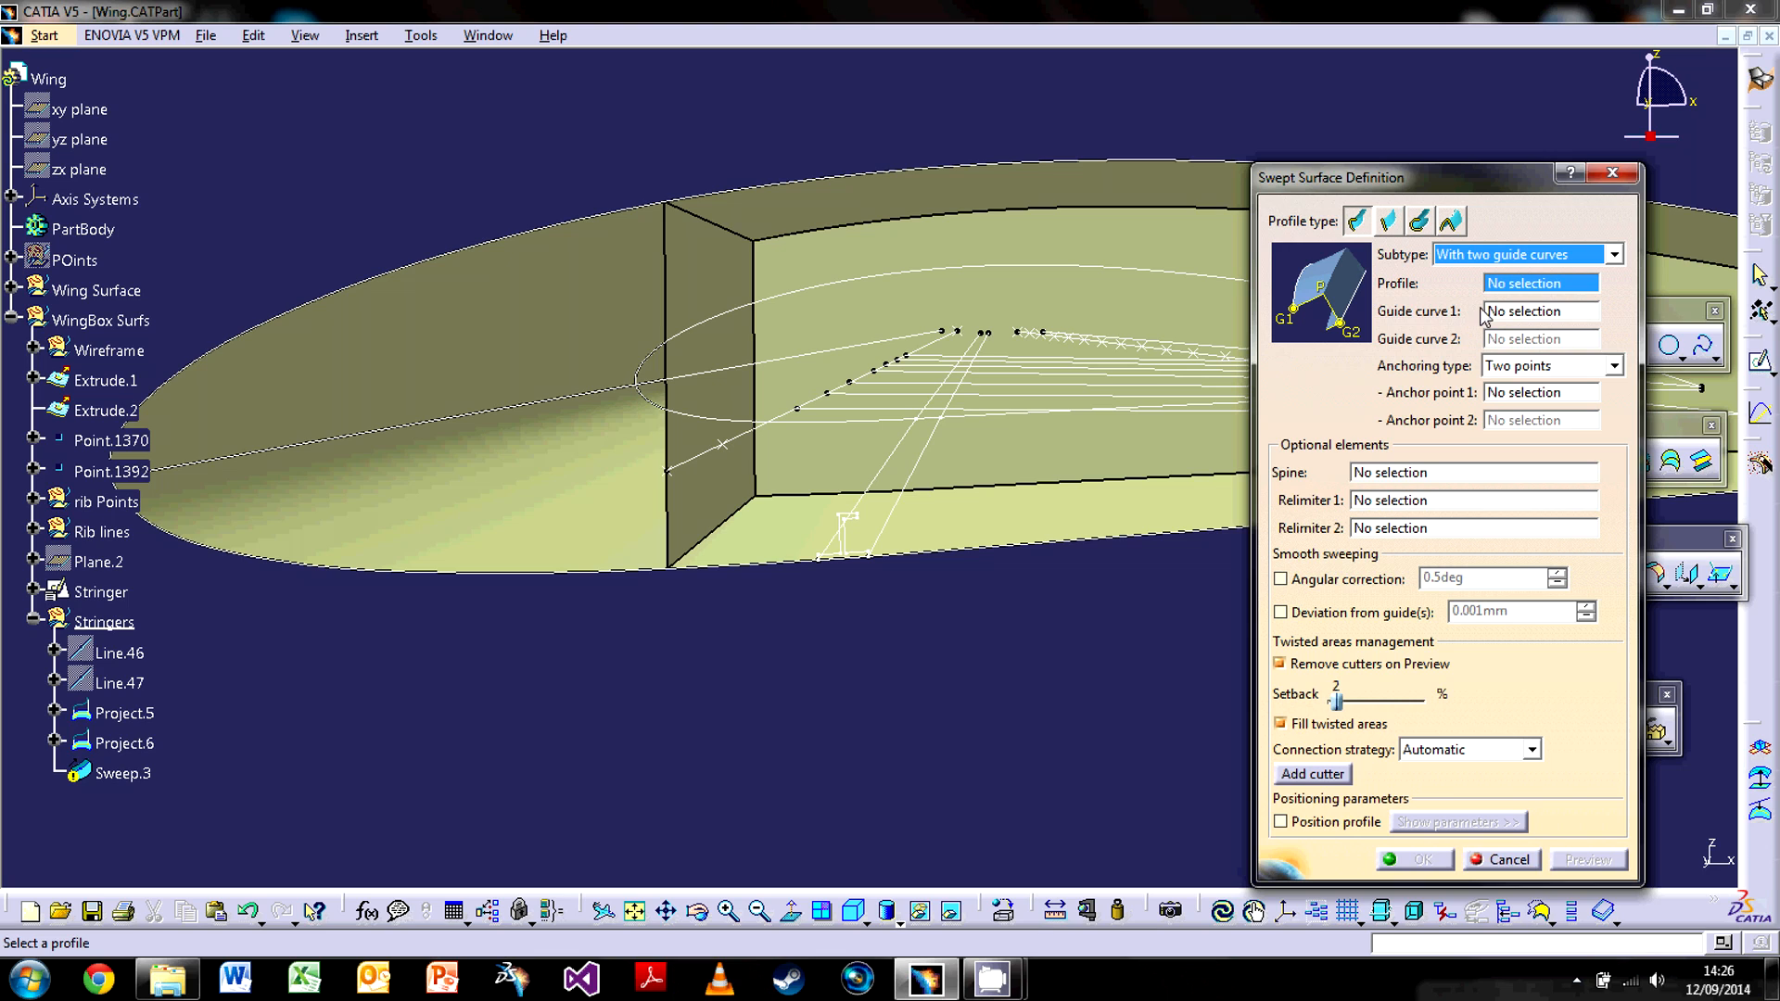
Set the Stringer sketch as sweep profile with Project.6 and Project.5 as guide curves 1 and 2, and preview the surface.
{"action": "left_click", "coordinate": [846, 536]}
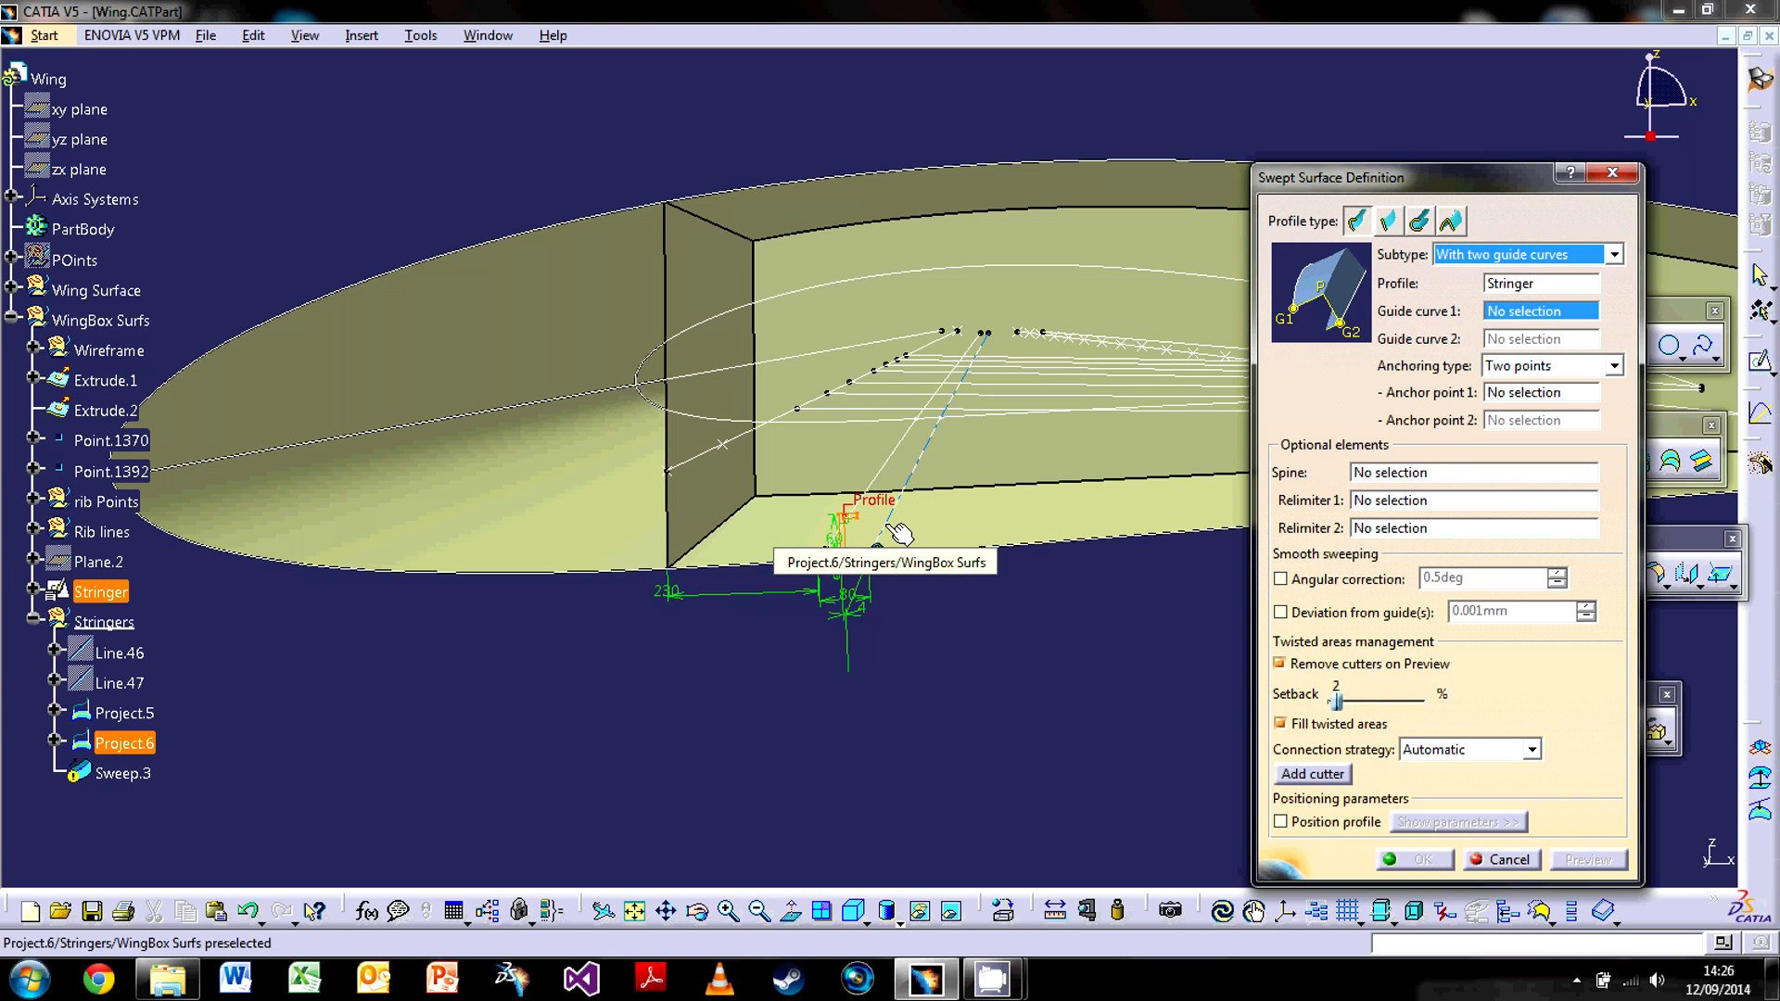
{"action": "left_click", "coordinate": [896, 530]}
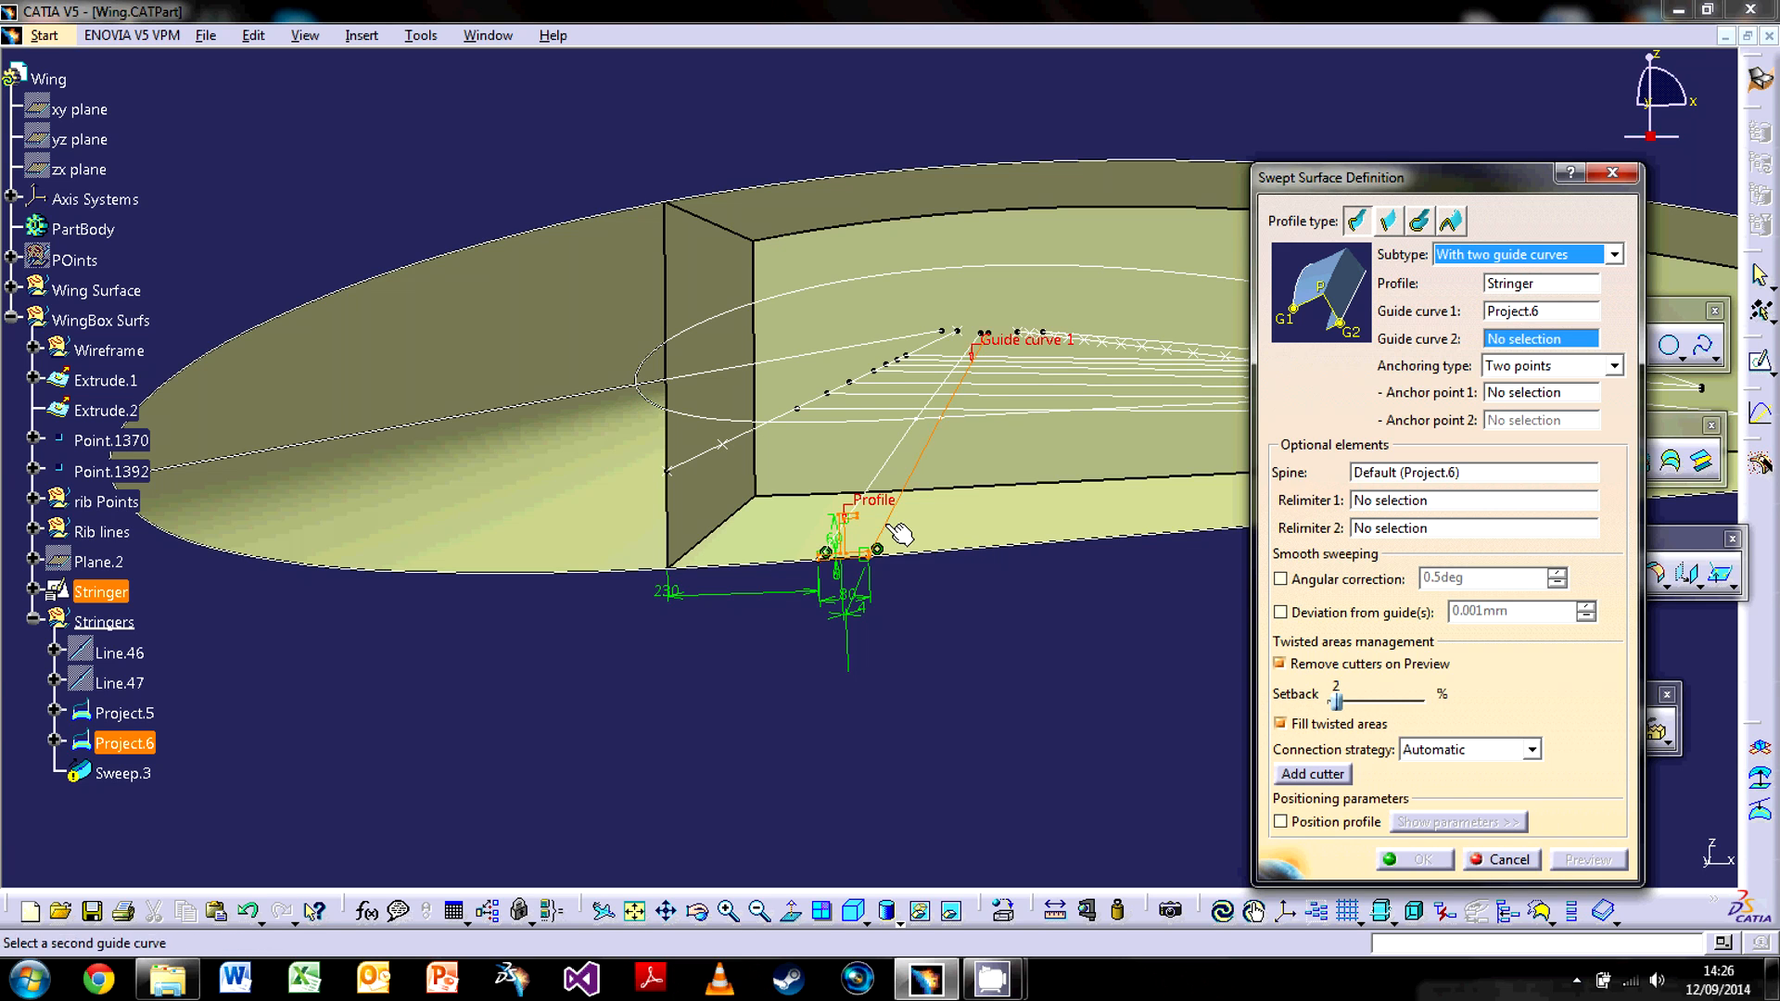
{"action": "left_click", "coordinate": [904, 462]}
{"action": "middle_click_drag", "start_coordinate": [857, 617], "coordinate": [575, 633]}
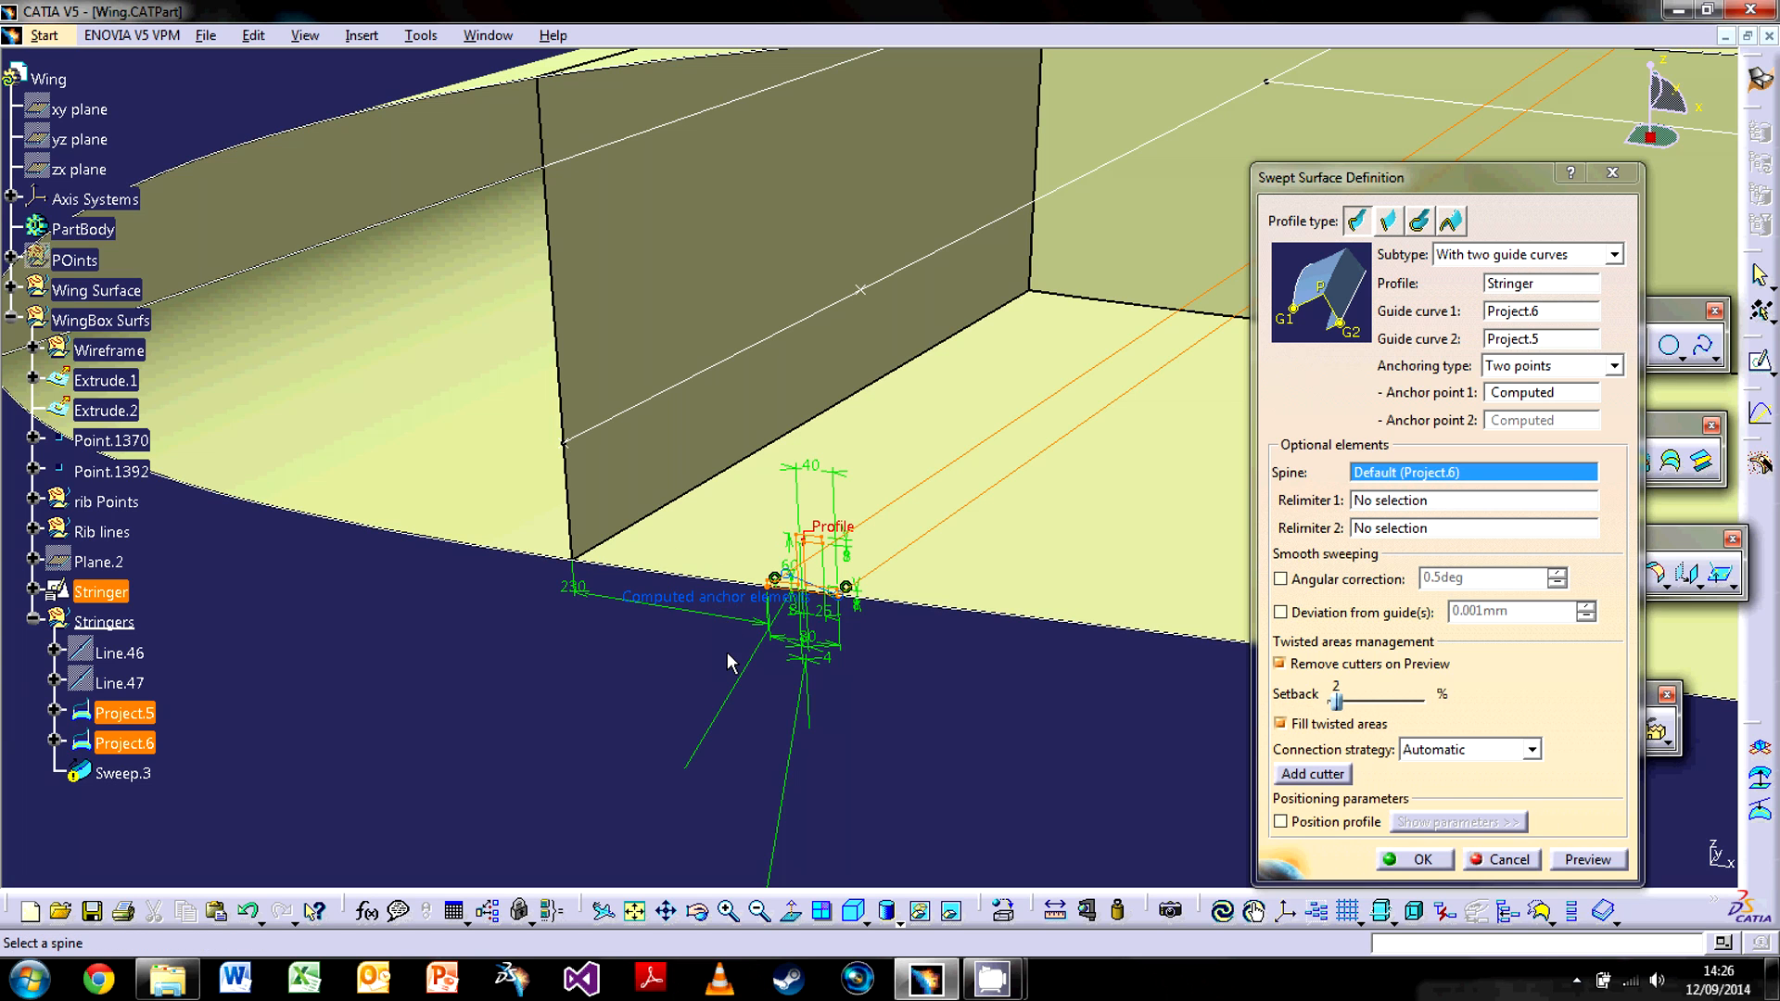
{"action": "mouse_move", "coordinate": [775, 547]}
{"action": "middle_mouse_down"}
{"action": "mouse_move", "coordinate": [727, 593]}
{"action": "mouse_move", "coordinate": [788, 540]}
{"action": "middle_mouse_up"}
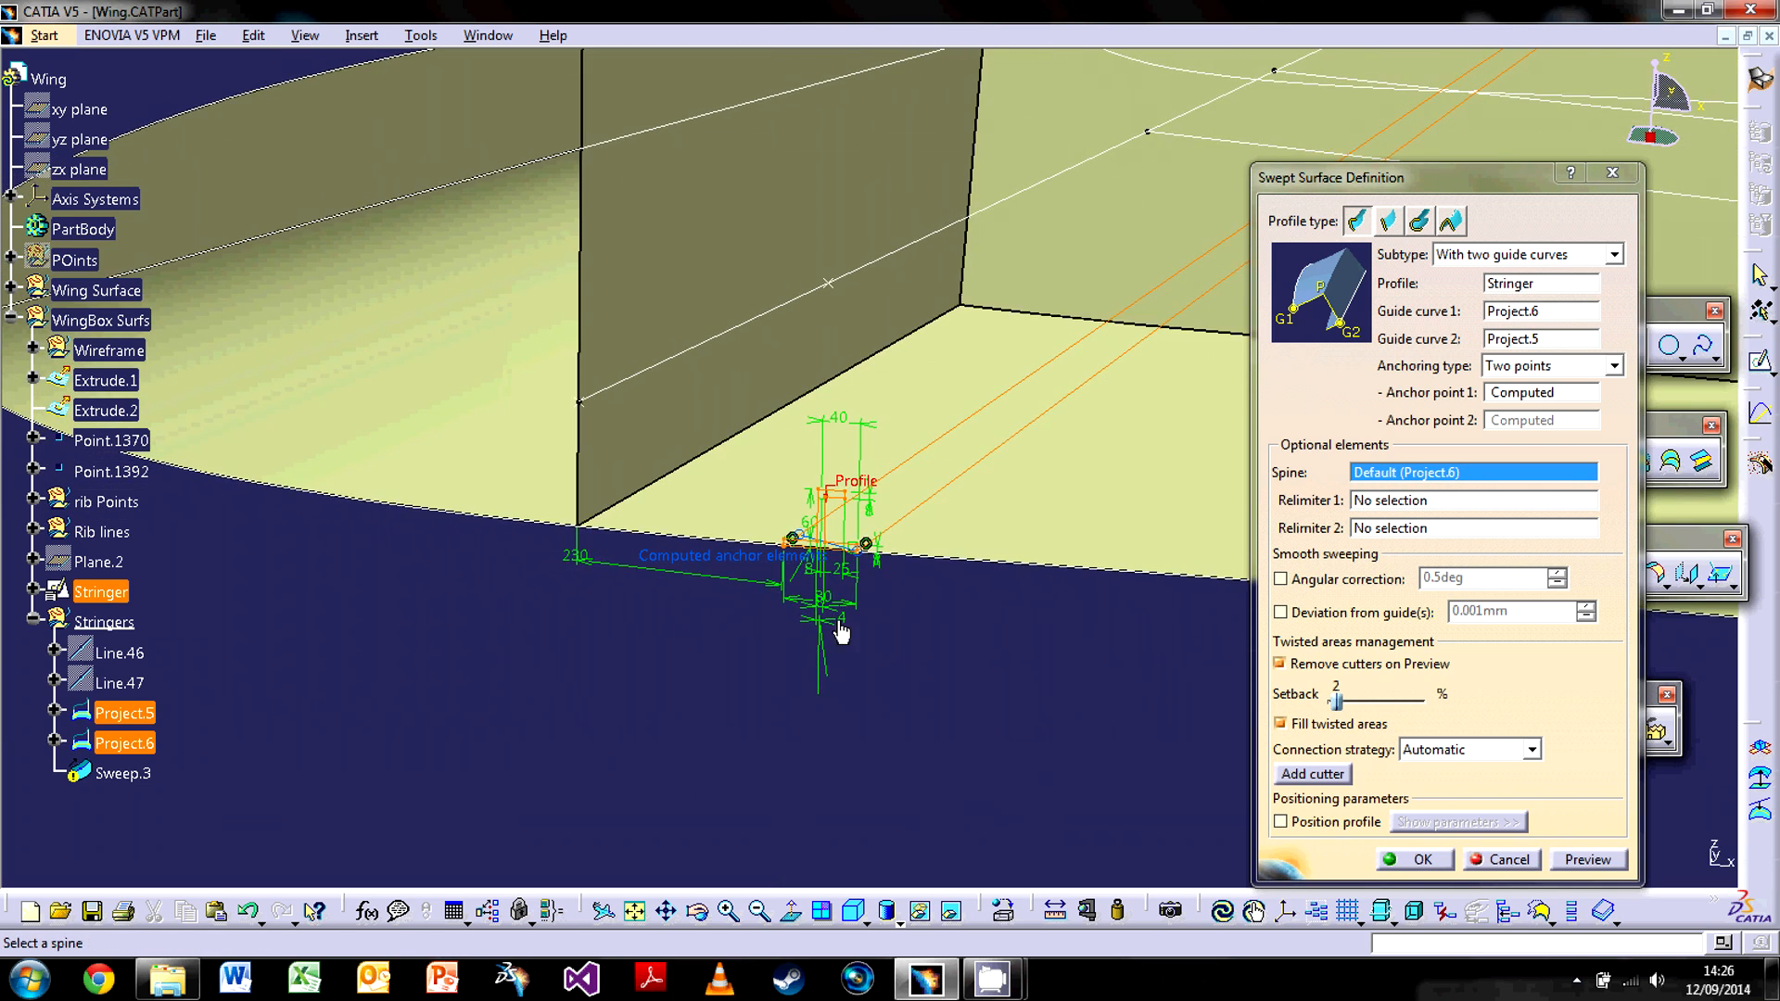
{"action": "middle_click_drag", "start_coordinate": [871, 619], "coordinate": [1077, 536]}
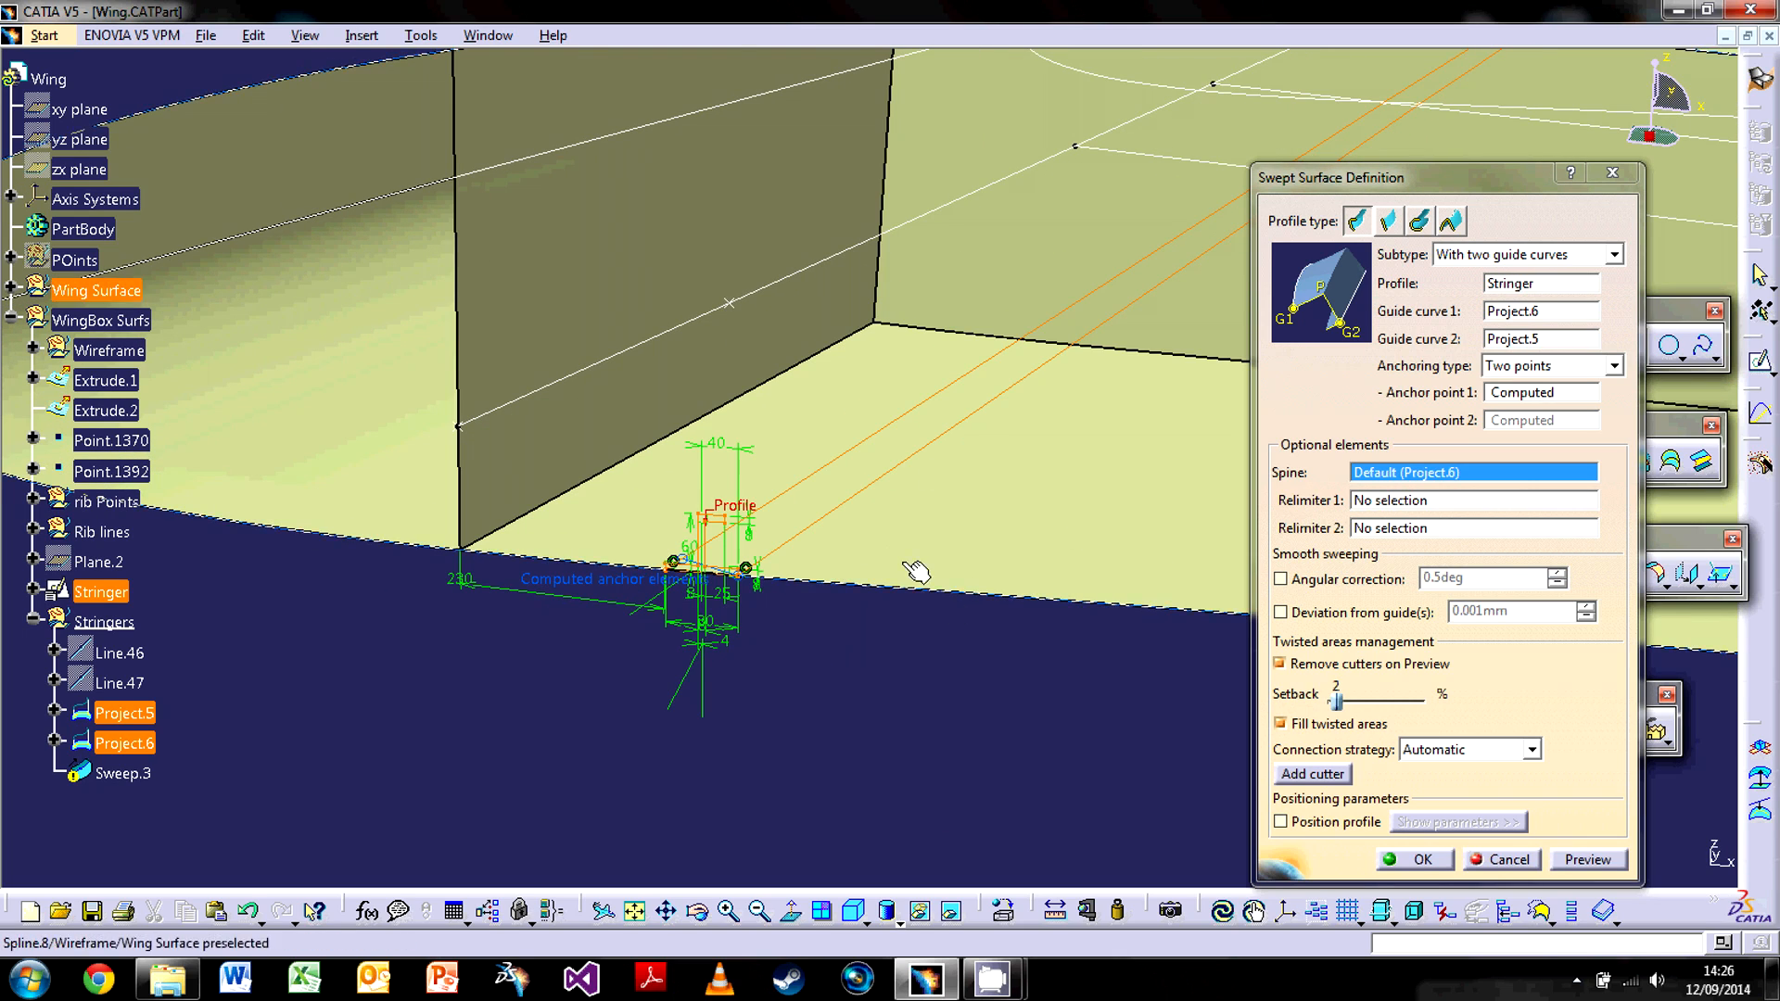
{"action": "middle_click_drag", "start_coordinate": [914, 572], "coordinate": [923, 630]}
{"action": "left_click", "coordinate": [1575, 859]}
Examine the previewed stringer sweep from the wing root outward, checking how it follows the lower panel and meets the ribs.
{"action": "middle_click_drag", "start_coordinate": [1032, 468], "coordinate": [803, 660]}
{"action": "right_click", "coordinate": [782, 315]}
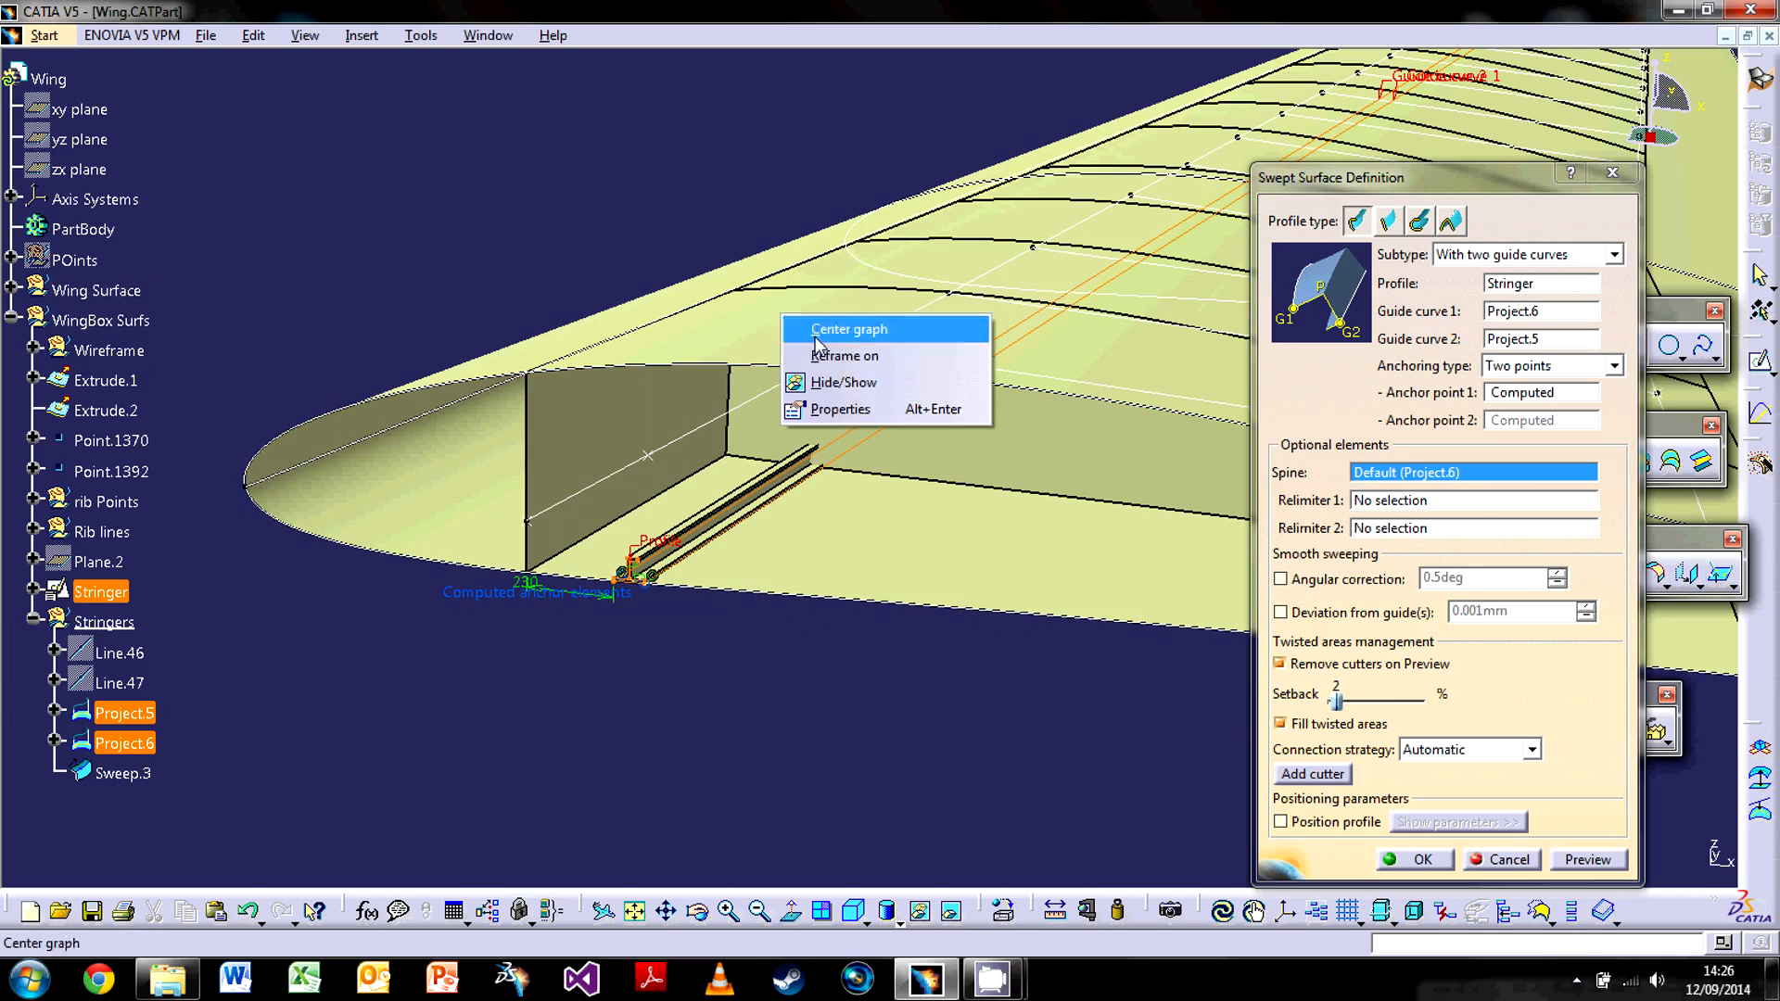
{"action": "middle_click_drag", "start_coordinate": [815, 389], "coordinate": [874, 639]}
{"action": "middle_click", "coordinate": [1145, 325]}
{"action": "middle_click", "coordinate": [1167, 304]}
{"action": "middle_click_drag", "start_coordinate": [1178, 312], "coordinate": [859, 580]}
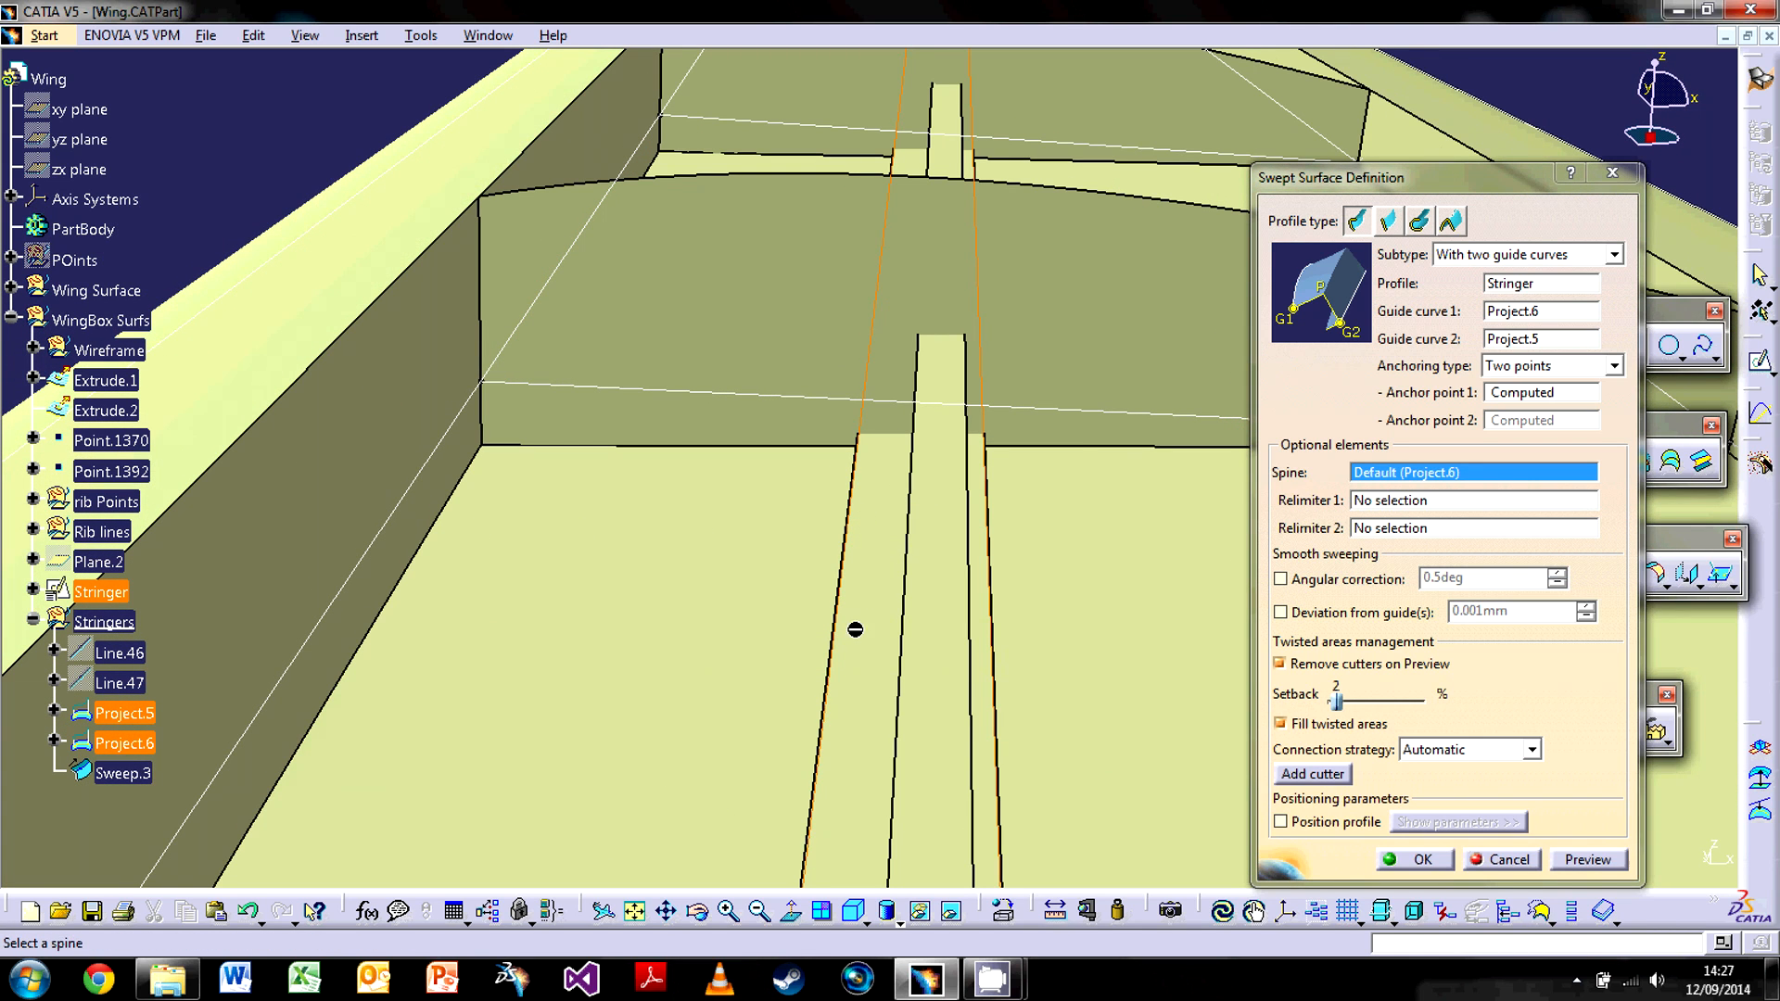
{"action": "middle_click_drag", "start_coordinate": [909, 503], "coordinate": [813, 557]}
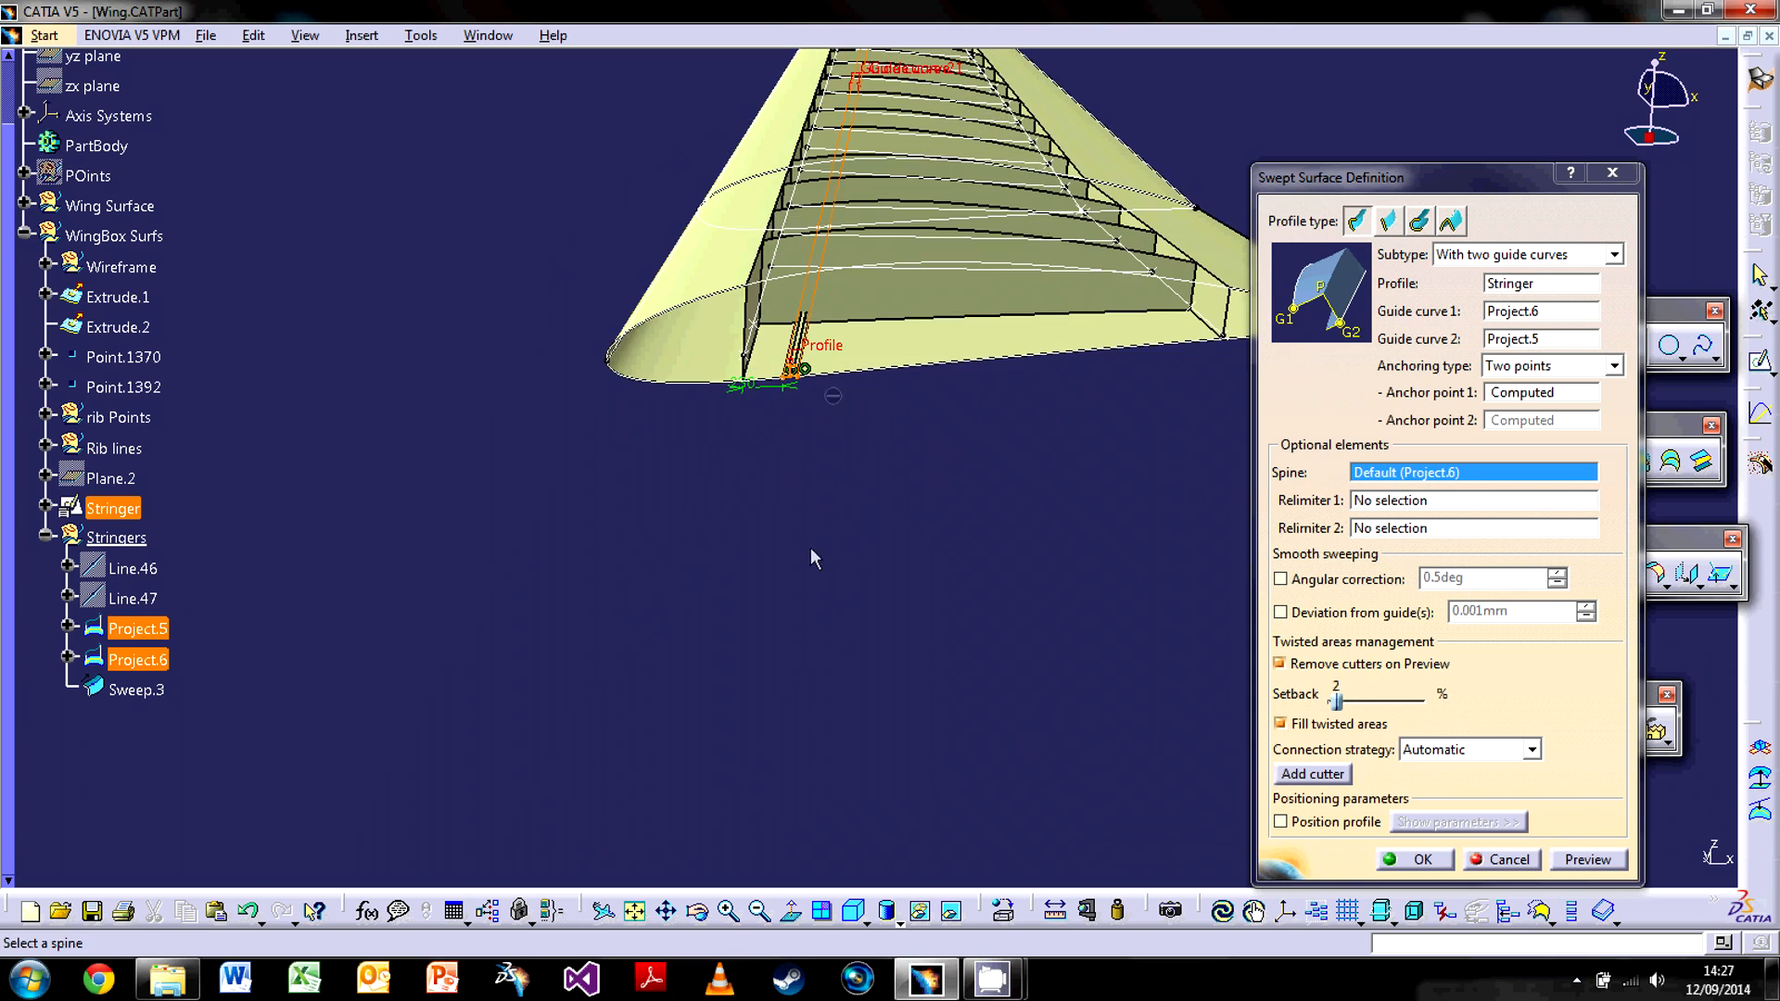
{"action": "middle_click_drag", "start_coordinate": [778, 492], "coordinate": [875, 444]}
{"action": "scroll", "coordinate": [837, 469], "scroll_direction": "down", "scroll_amount": 1}
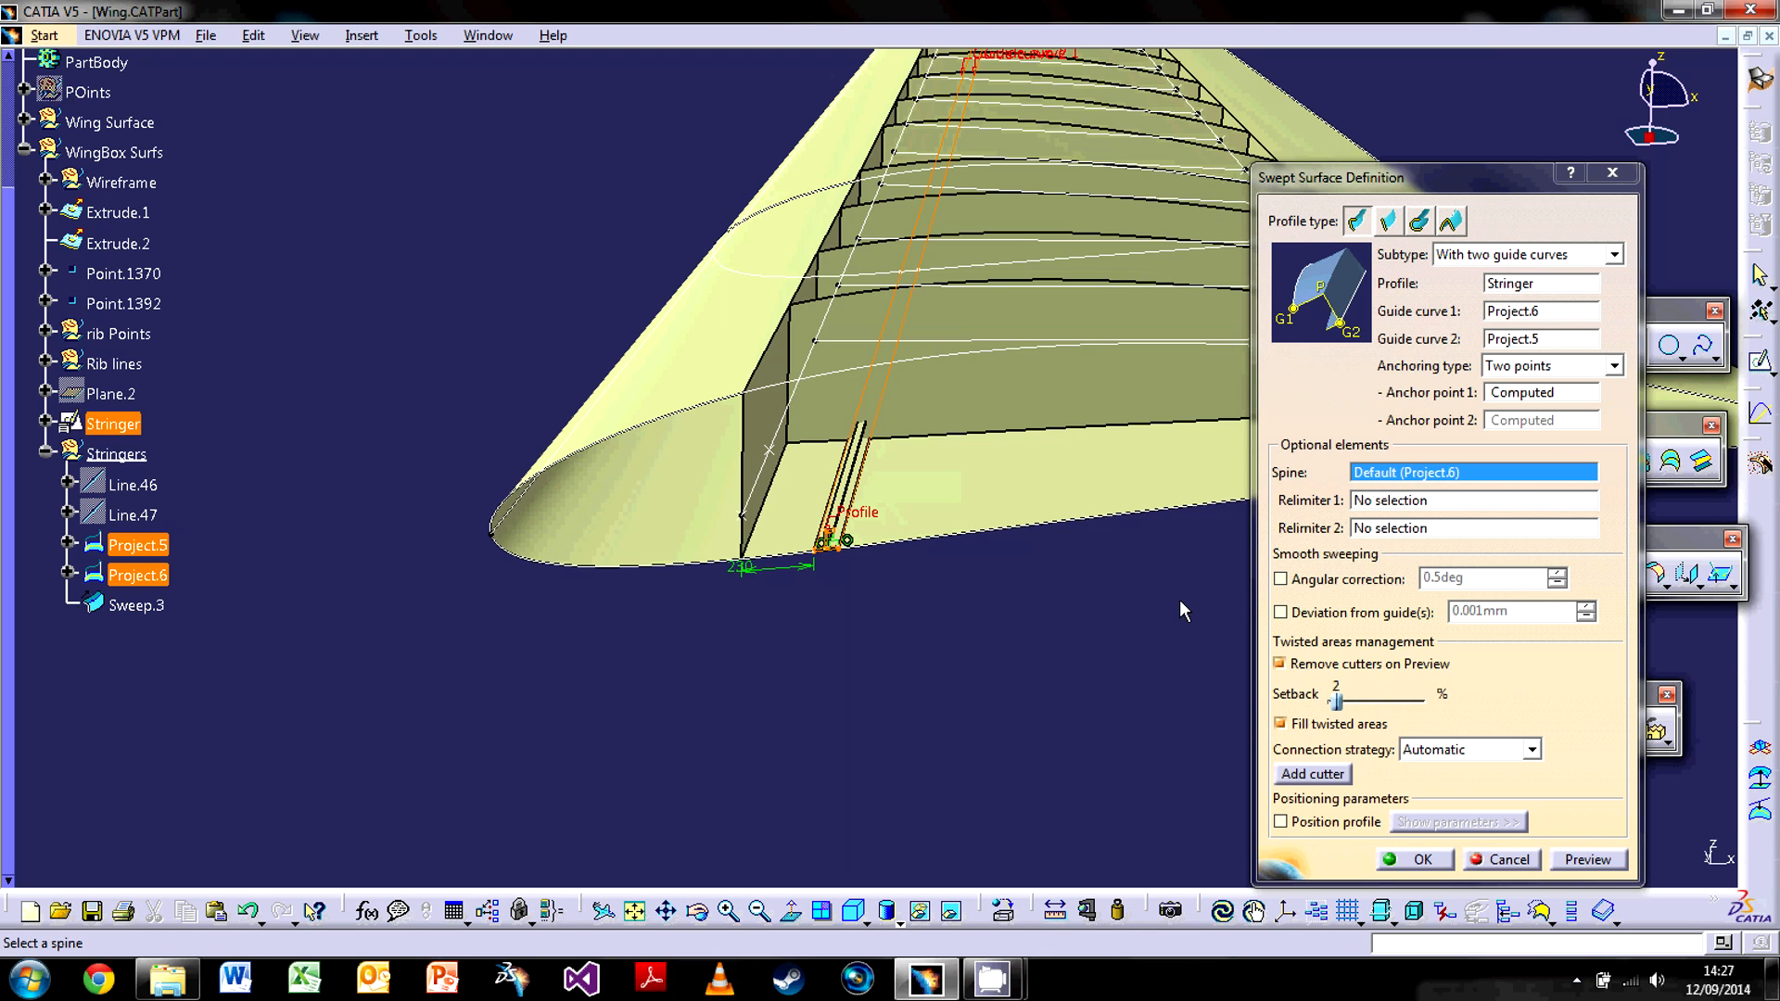
Create the previewed stringer sweep and bring the whole wing into view.
{"action": "left_click", "coordinate": [1423, 860]}
{"action": "middle_click_drag", "start_coordinate": [1020, 529], "coordinate": [754, 671]}
{"action": "middle_click_drag", "start_coordinate": [1153, 170], "coordinate": [747, 593]}
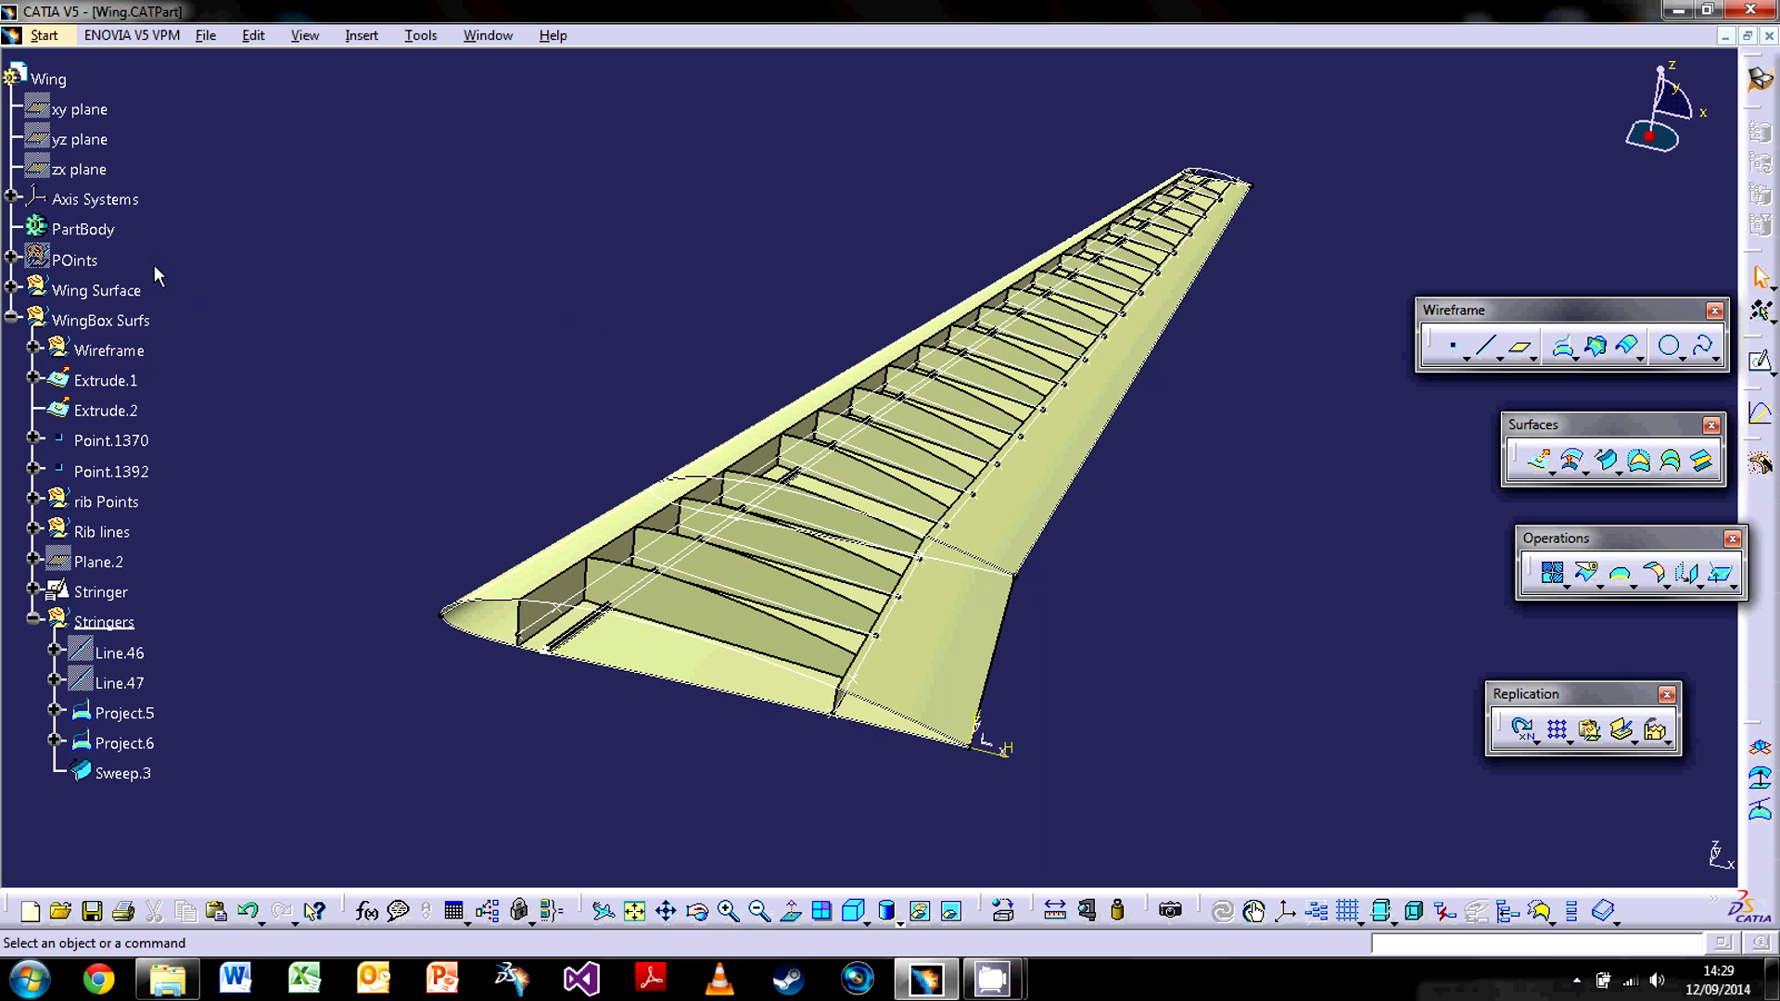
{"action": "right_click", "coordinate": [112, 383]}
{"action": "left_click", "coordinate": [292, 333]}
{"action": "left_click", "coordinate": [1167, 684]}
{"action": "middle_click_drag", "start_coordinate": [1157, 594], "coordinate": [1017, 605]}
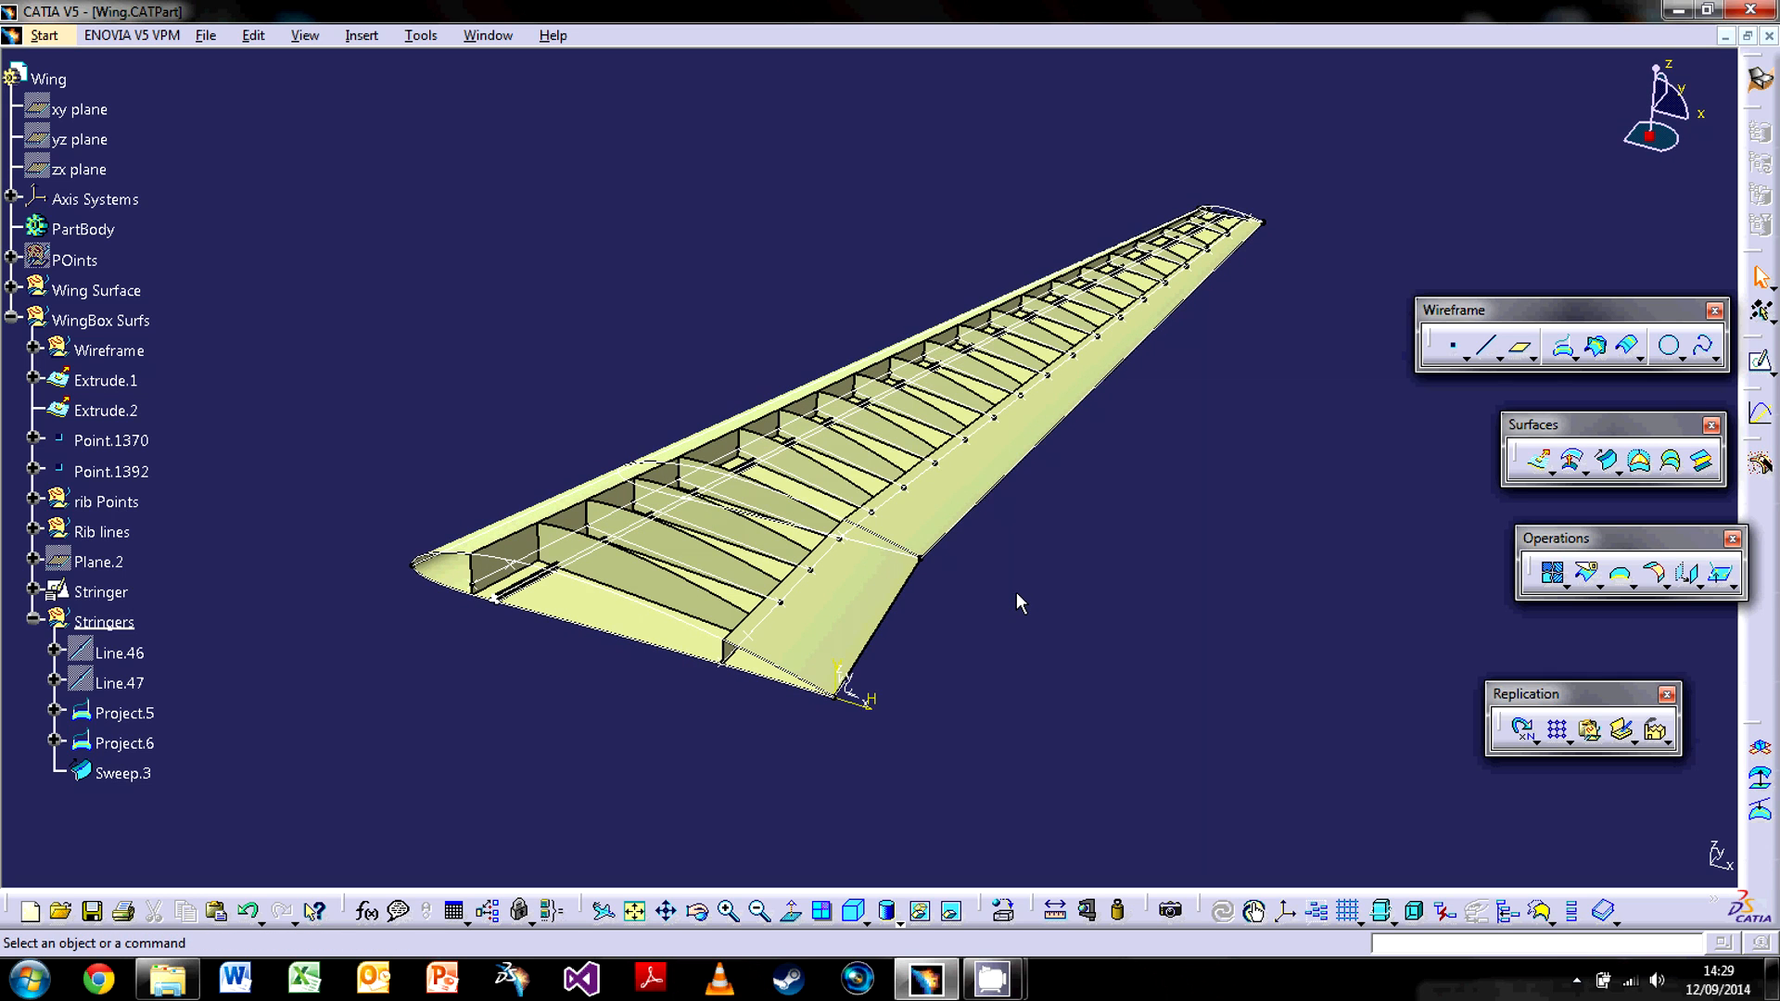